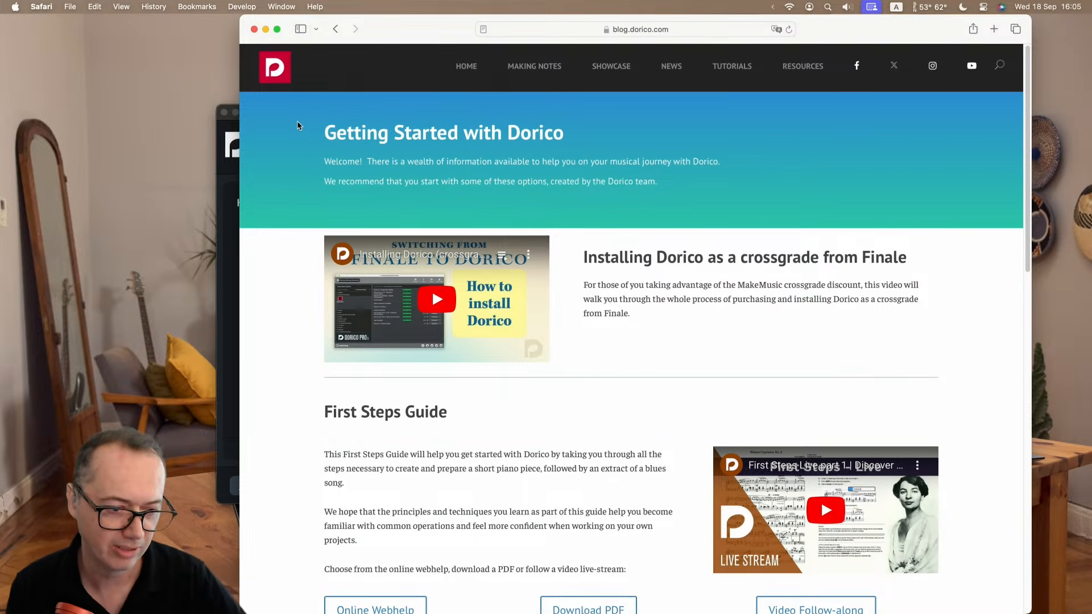
Show the full web address of the Getting Started with Dorico page.
click(676, 29)
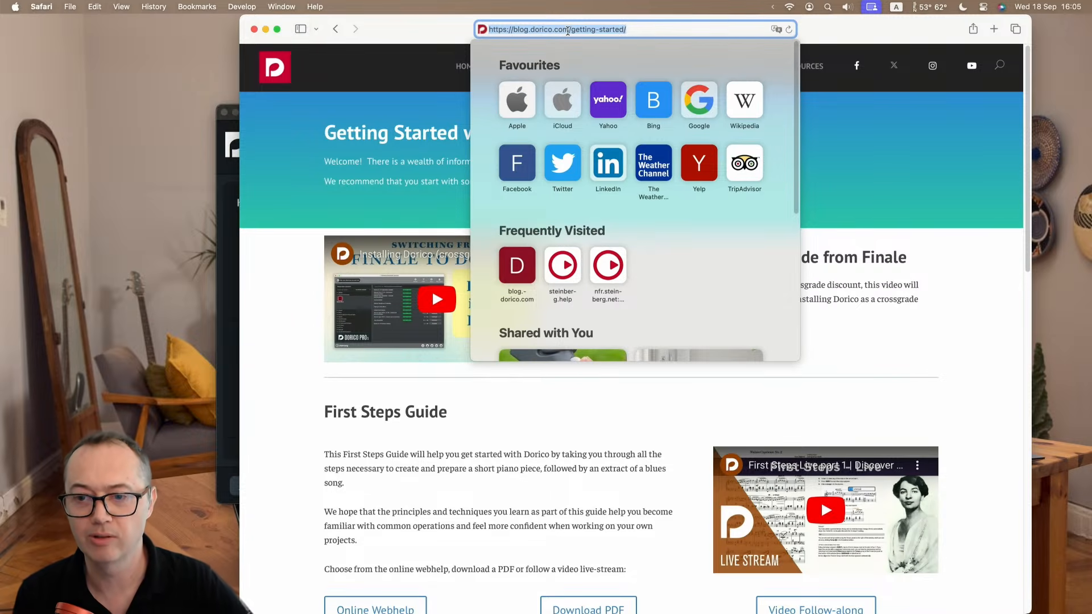
click(955, 277)
click(666, 28)
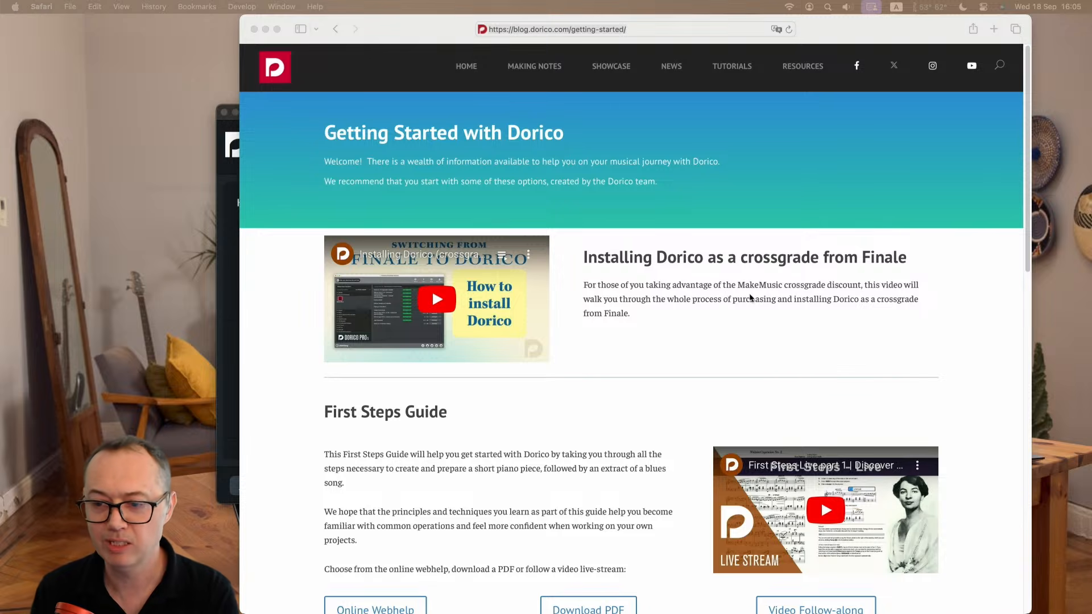
click(814, 312)
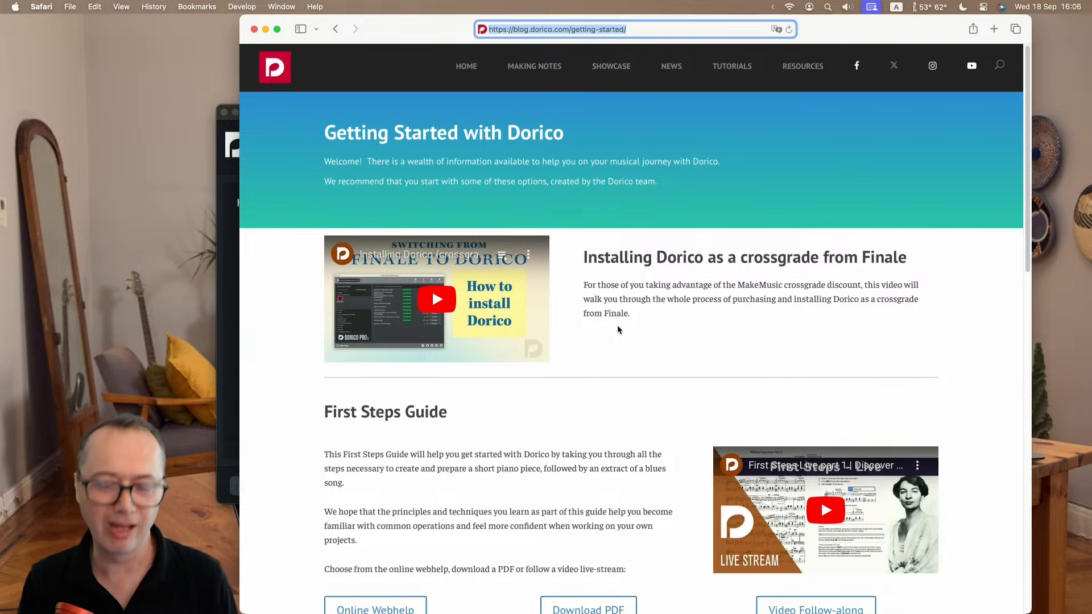
Examine the Getting Started page from the First Steps Guide through the video tutorials to the Shortcuts and more section.
scroll(619, 330, down, 5)
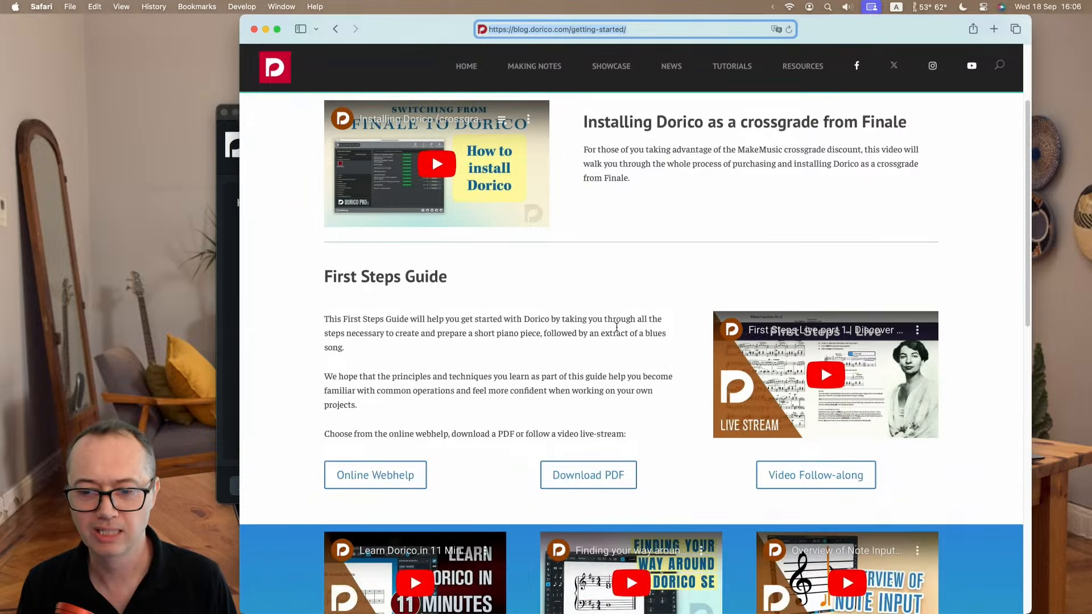
scroll(616, 327, down, 1)
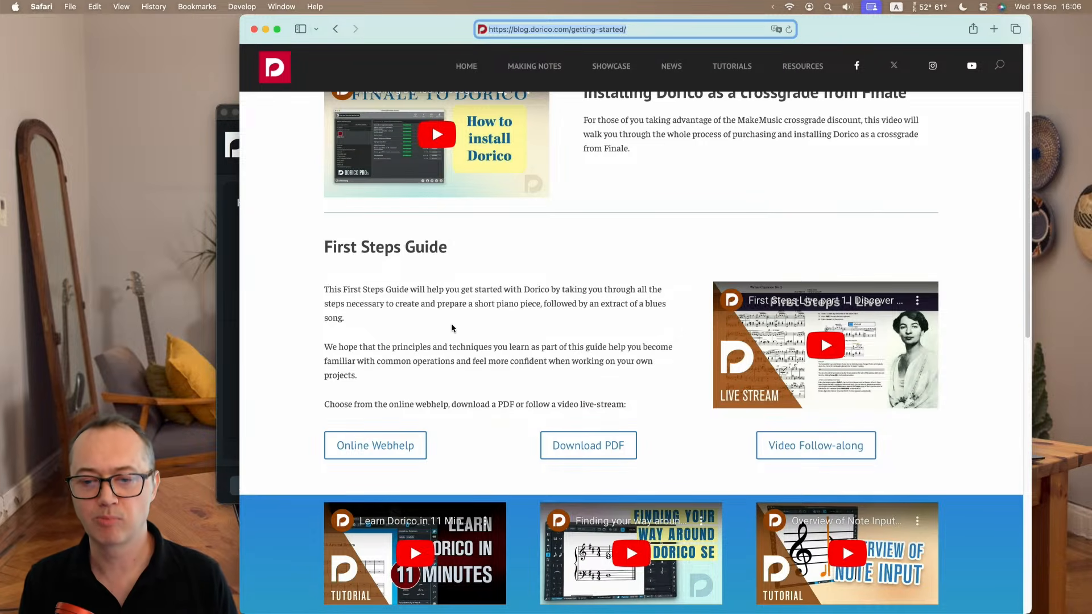
scroll(451, 328, down, 1)
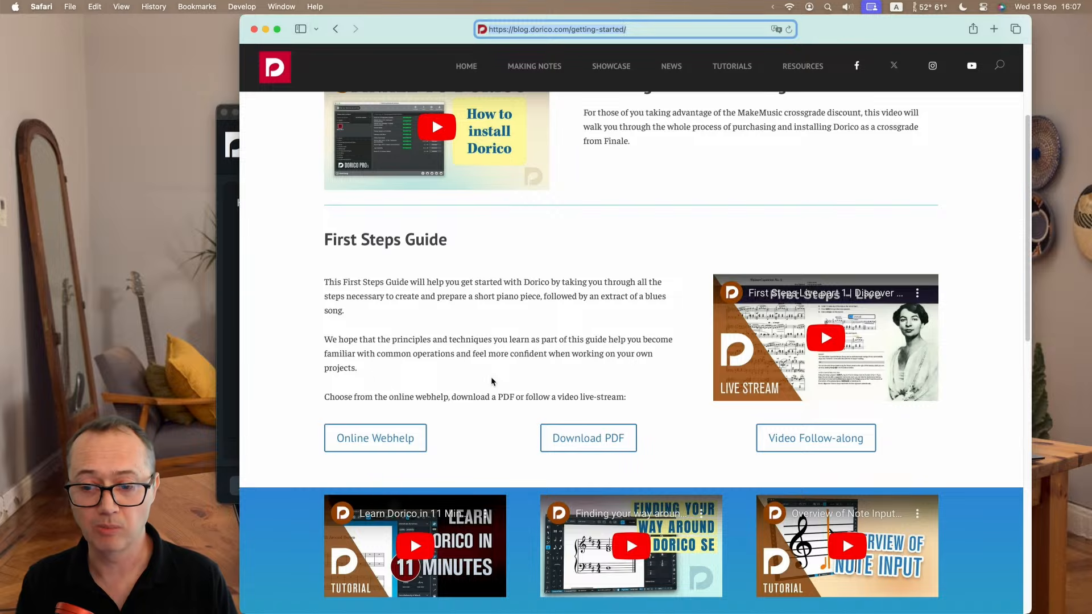
scroll(491, 376, down, 1)
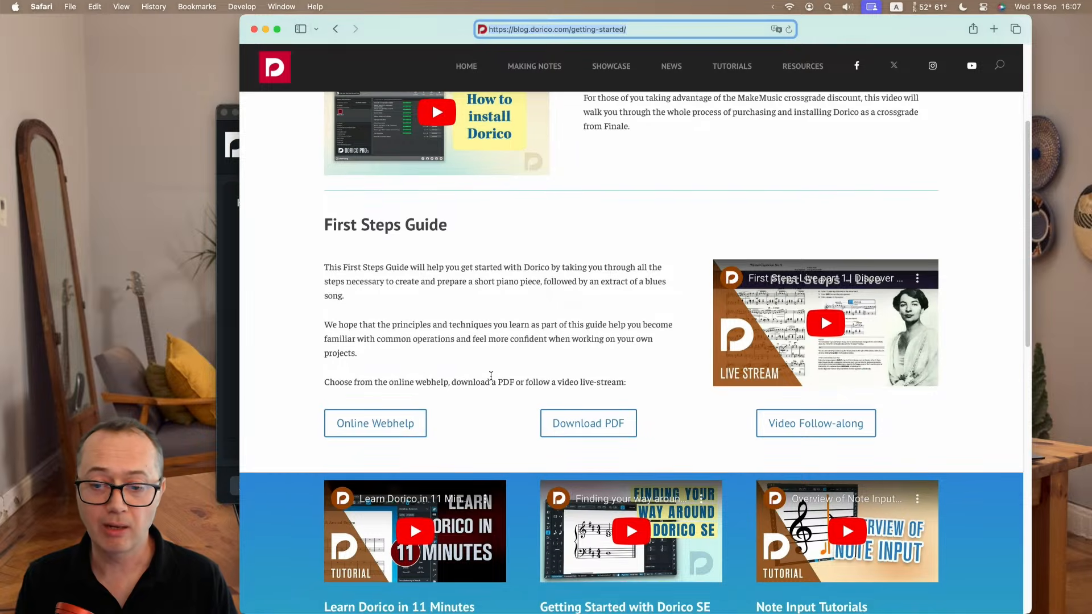
scroll(491, 376, down, 5)
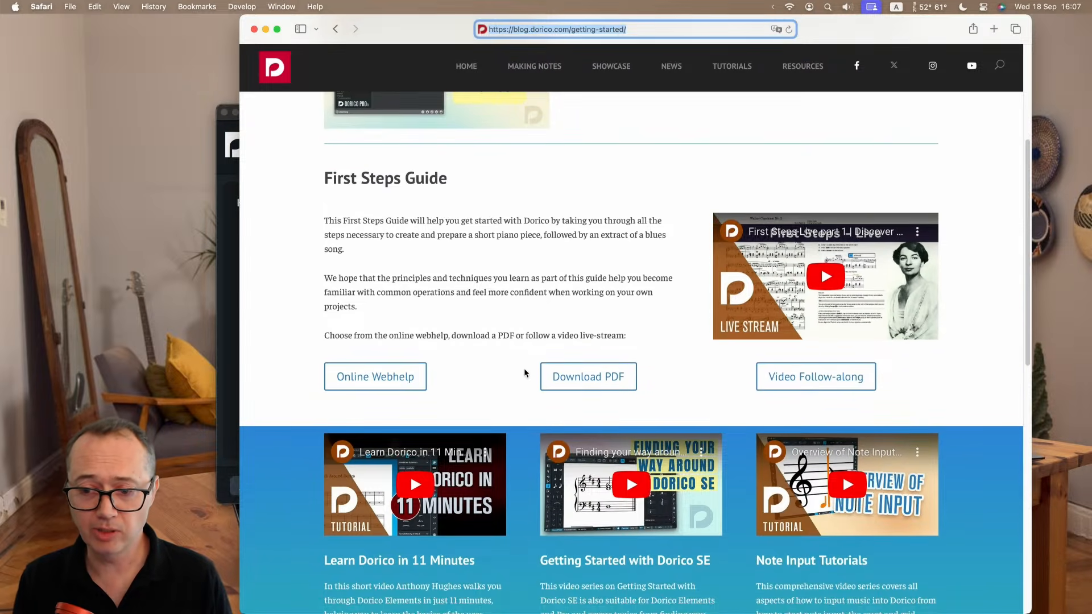
scroll(524, 371, down, 10)
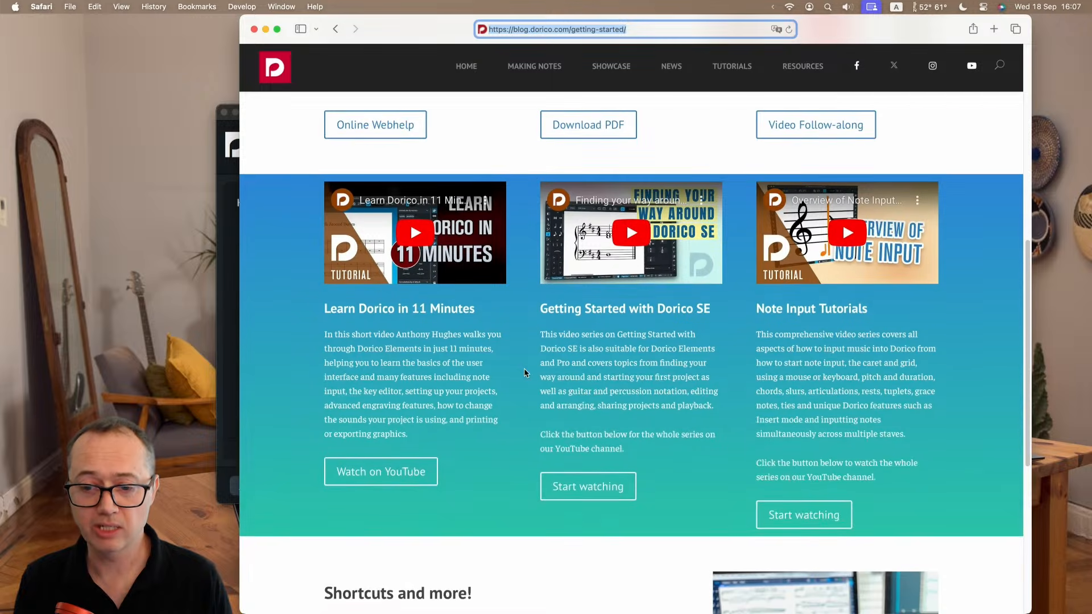
scroll(462, 372, up, 1)
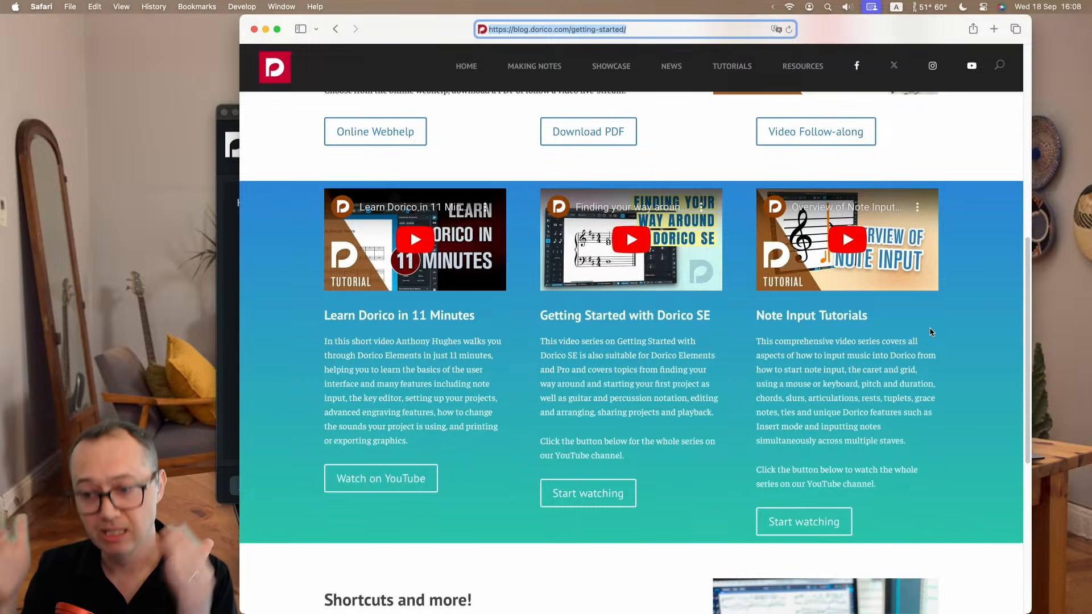
click(948, 411)
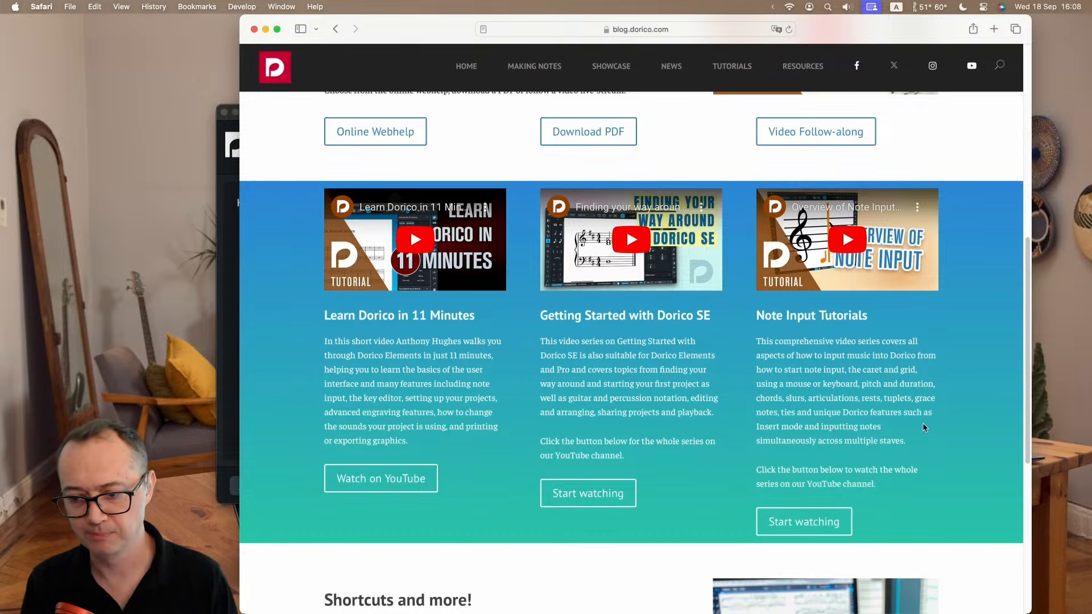
scroll(920, 424, down, 1)
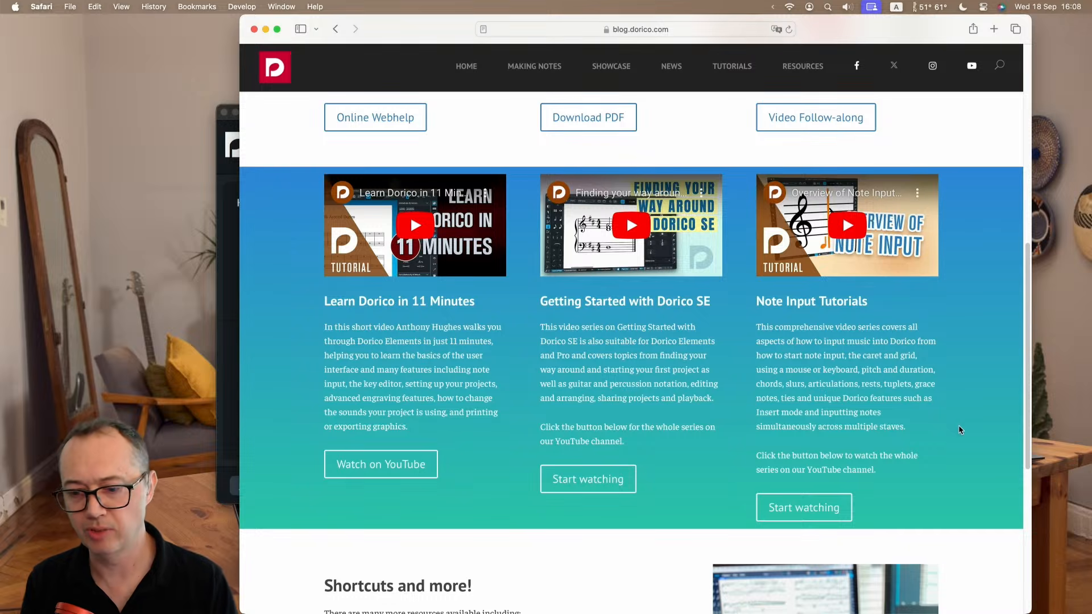
scroll(964, 426, down, 5)
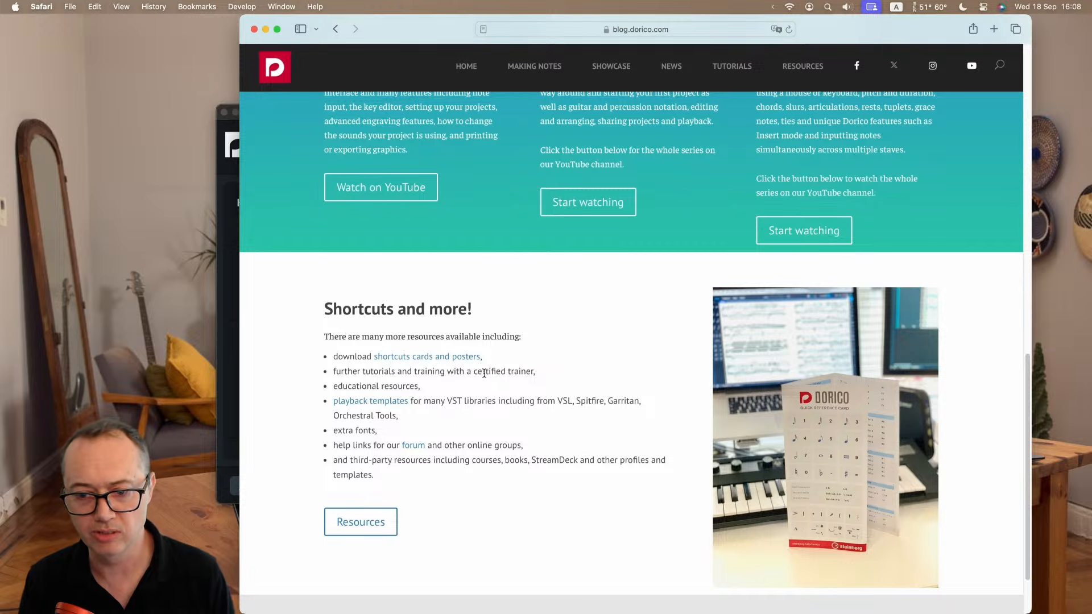
Open the shortcuts cards and posters page alongside the current one and look through its downloadable PDFs.
super+click(435, 362)
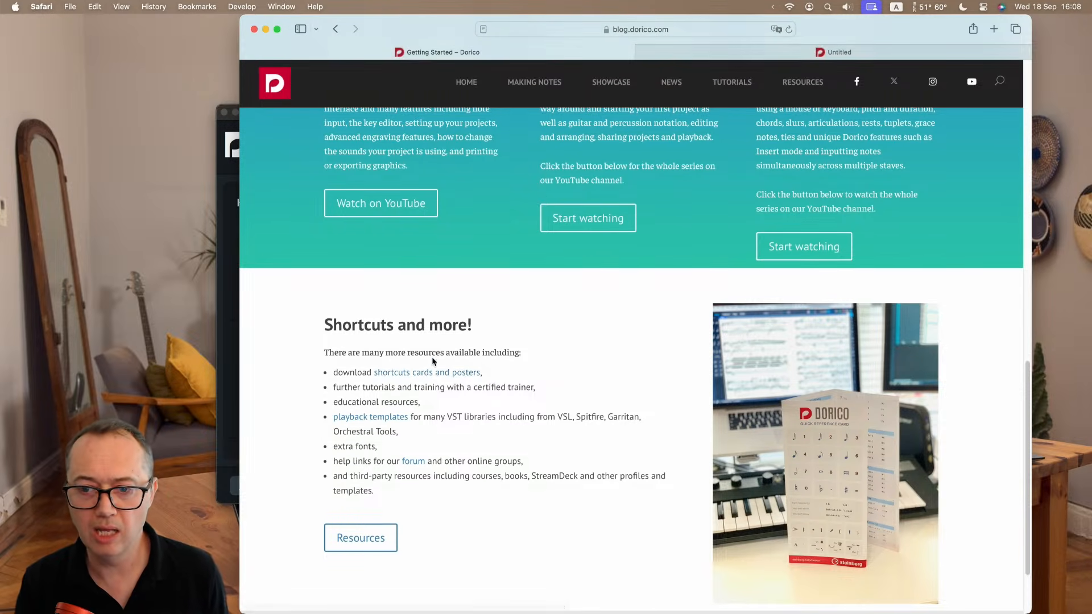
click(815, 50)
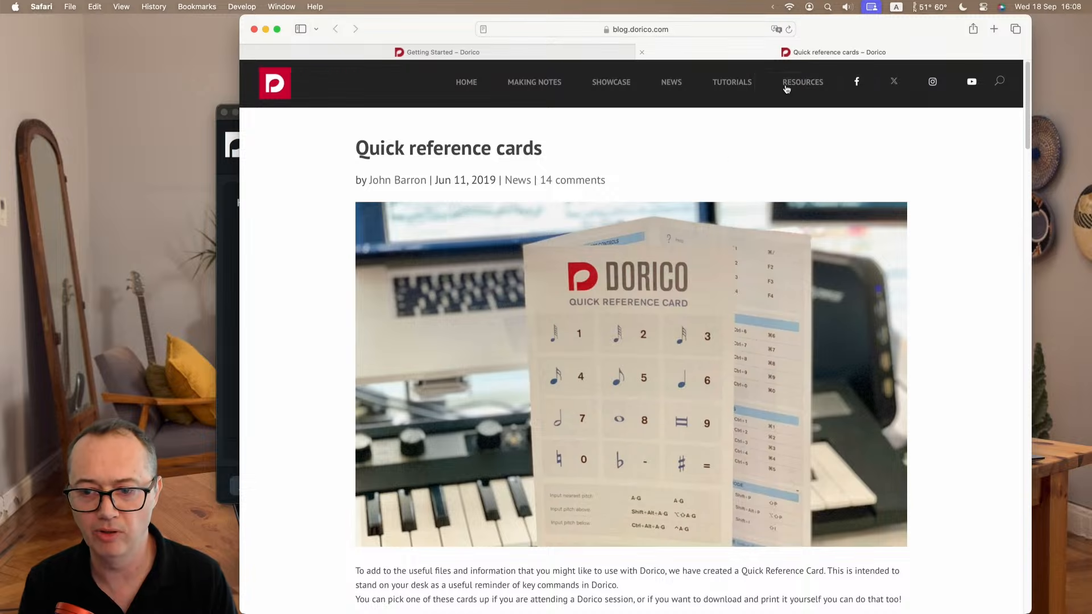
scroll(341, 376, down, 2)
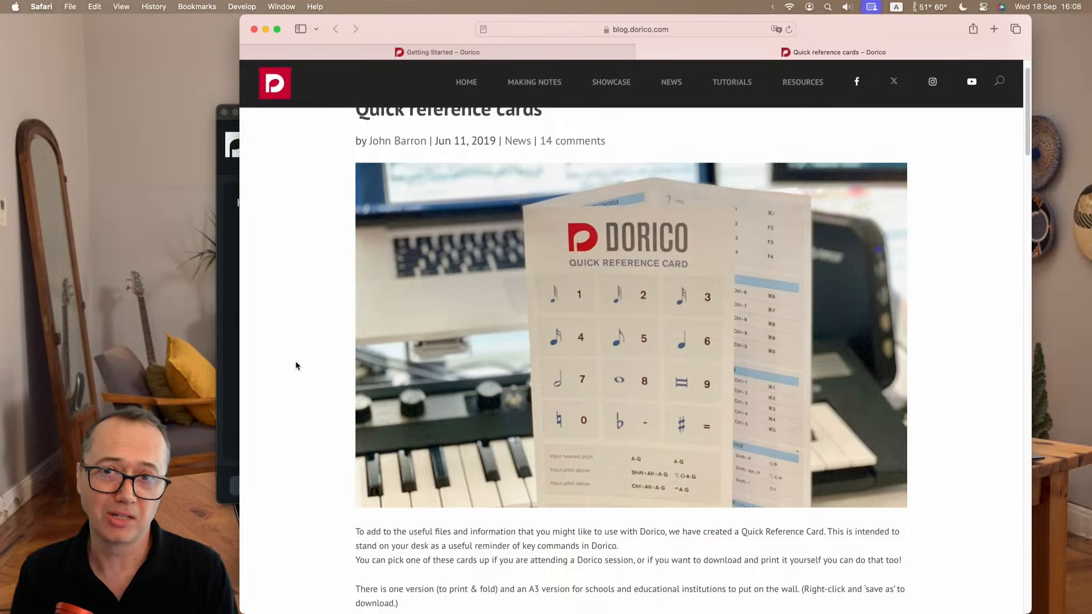
scroll(295, 364, down, 10)
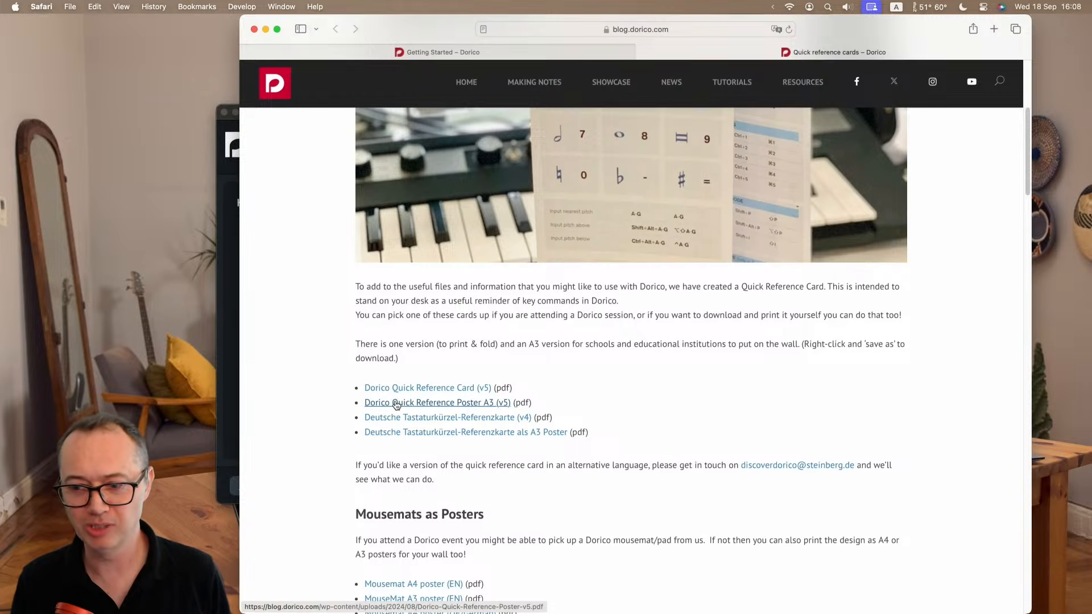
scroll(306, 393, down, 5)
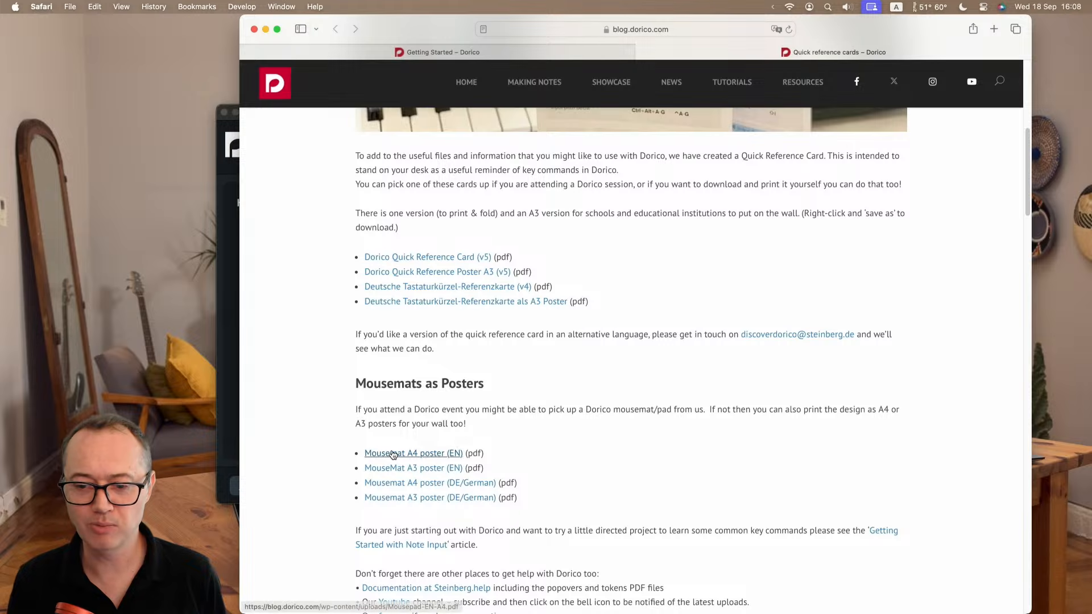
View the Mousemat A4 poster (EN) PDF and return to the Getting Started page's Shortcuts and more section.
super+click(393, 454)
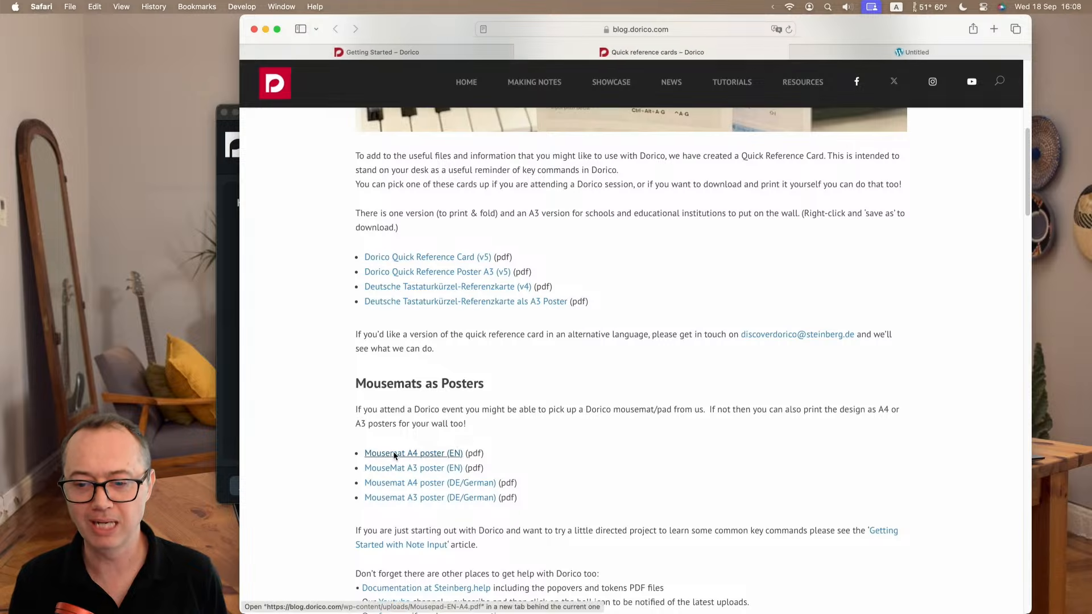
click(913, 52)
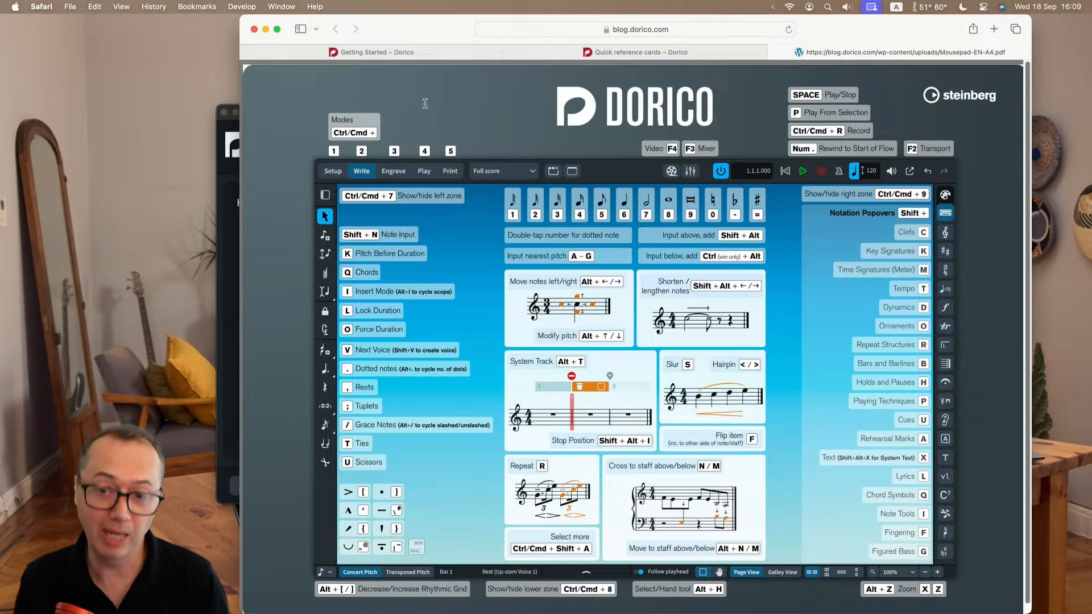
click(374, 52)
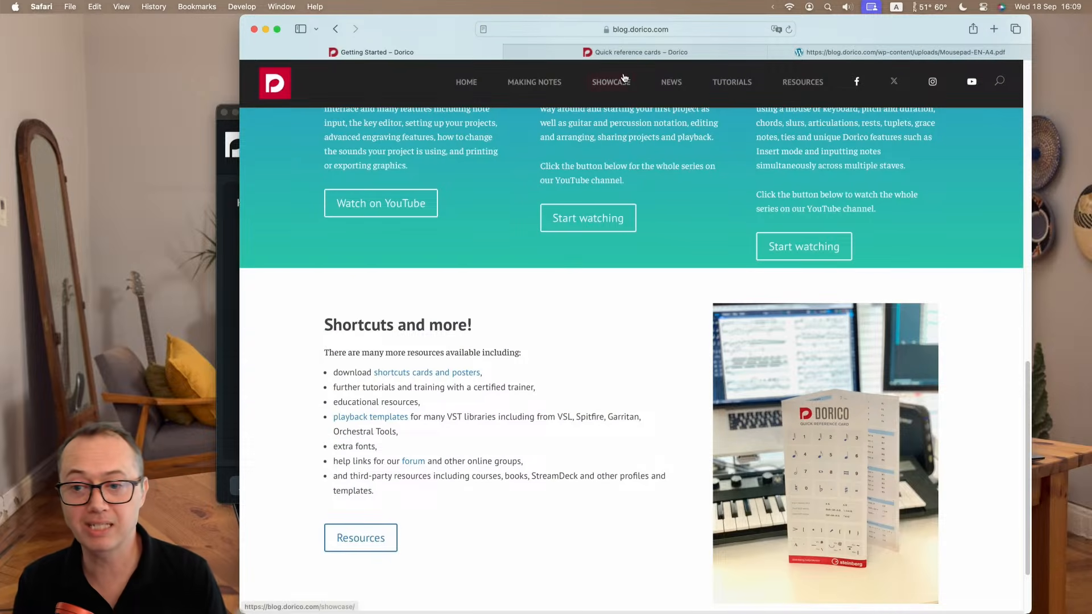
scroll(497, 227, down, 1)
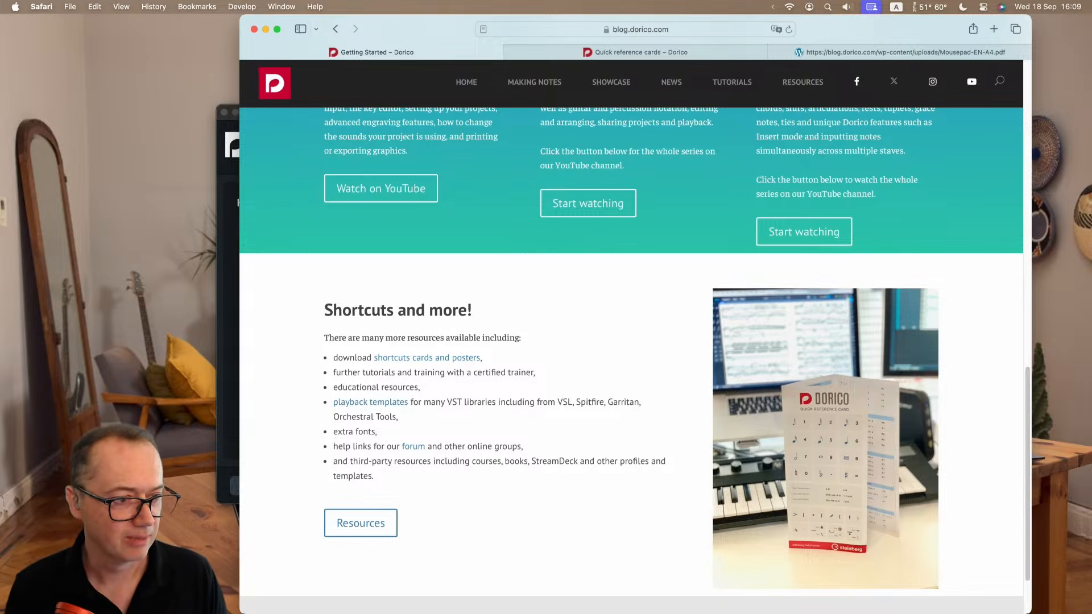
Switch to Dorico's Steinberg Hub and browse the list of learning videos.
click(222, 287)
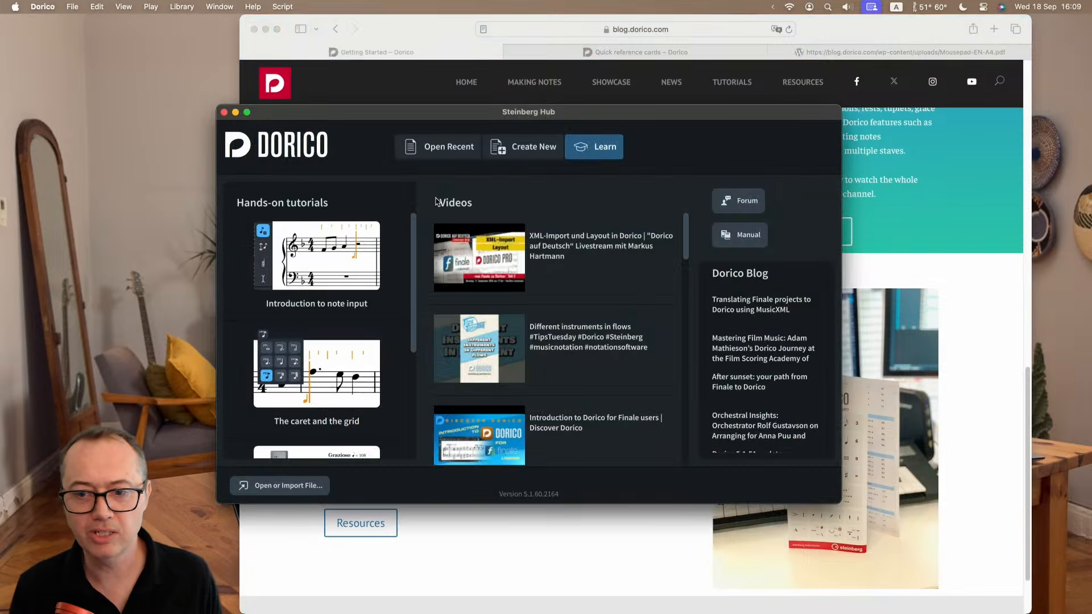
drag(456, 120, 460, 123)
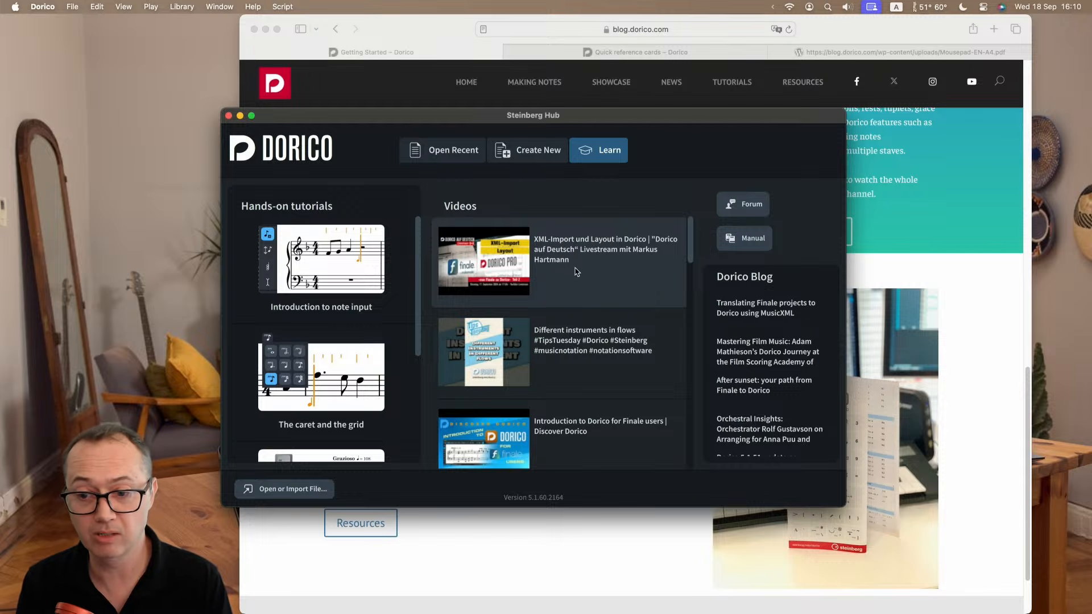
scroll(583, 275, down, 1)
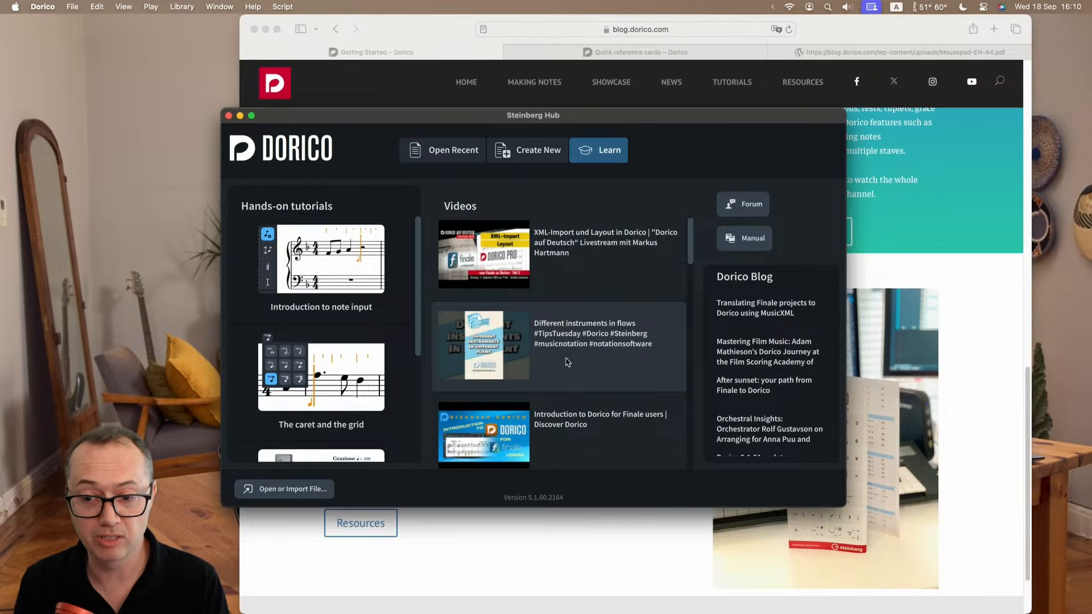
scroll(585, 359, down, 2)
scroll(585, 359, down, 15)
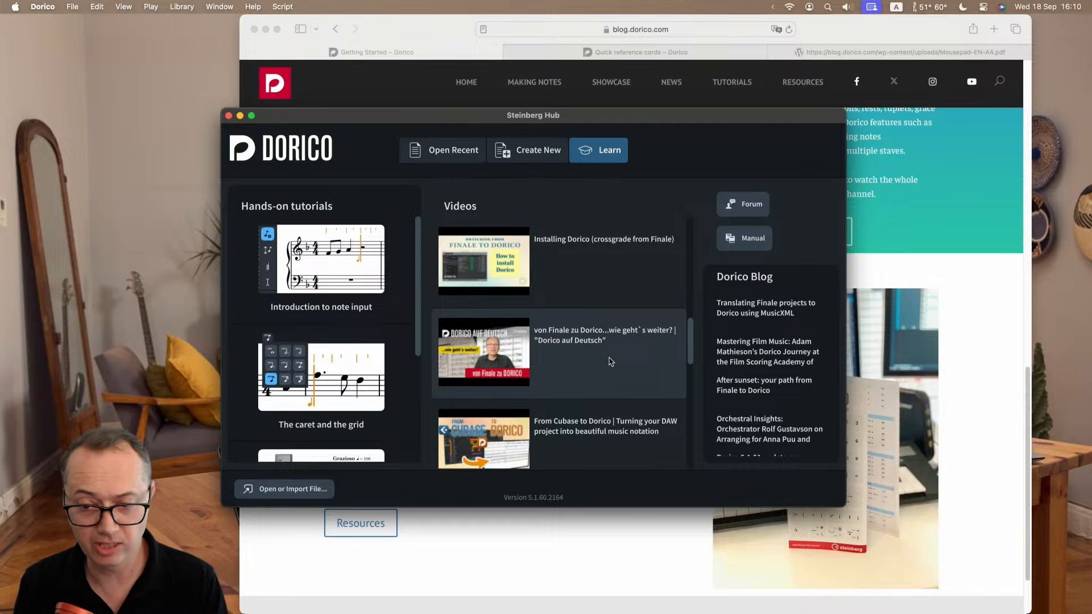
scroll(610, 362, down, 4)
scroll(611, 362, up, 8)
scroll(610, 362, up, 10)
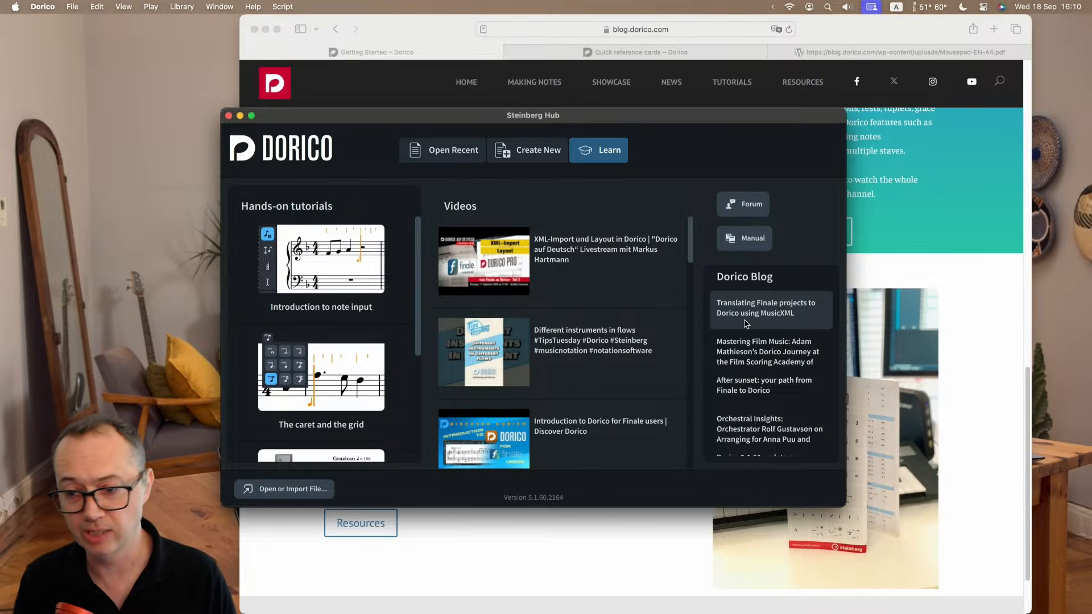
Begin setting up a new project in the Hub using the Empty template.
click(530, 155)
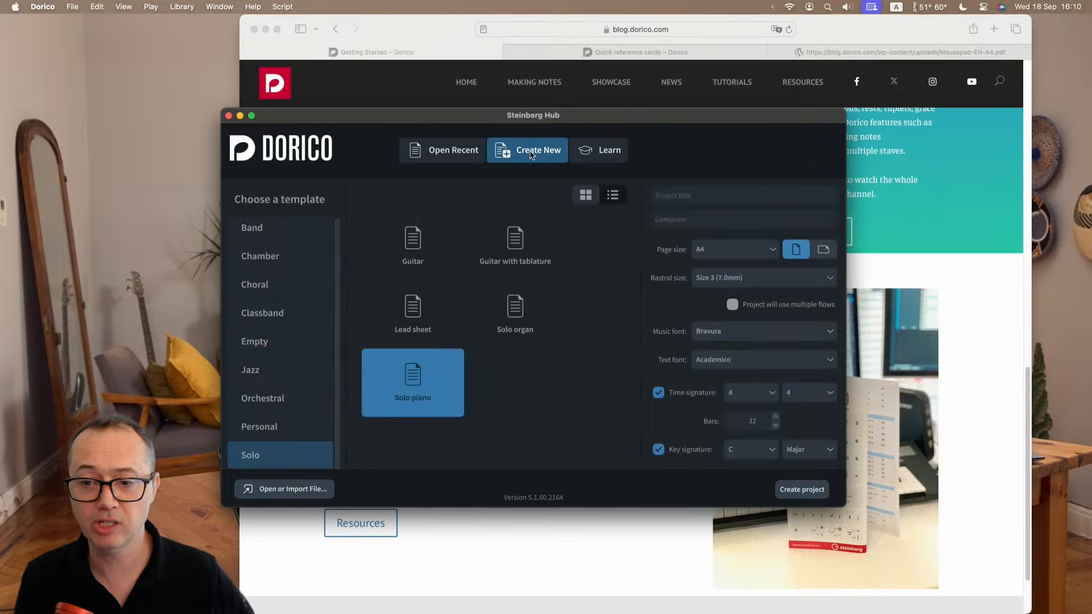
drag(586, 121, 584, 107)
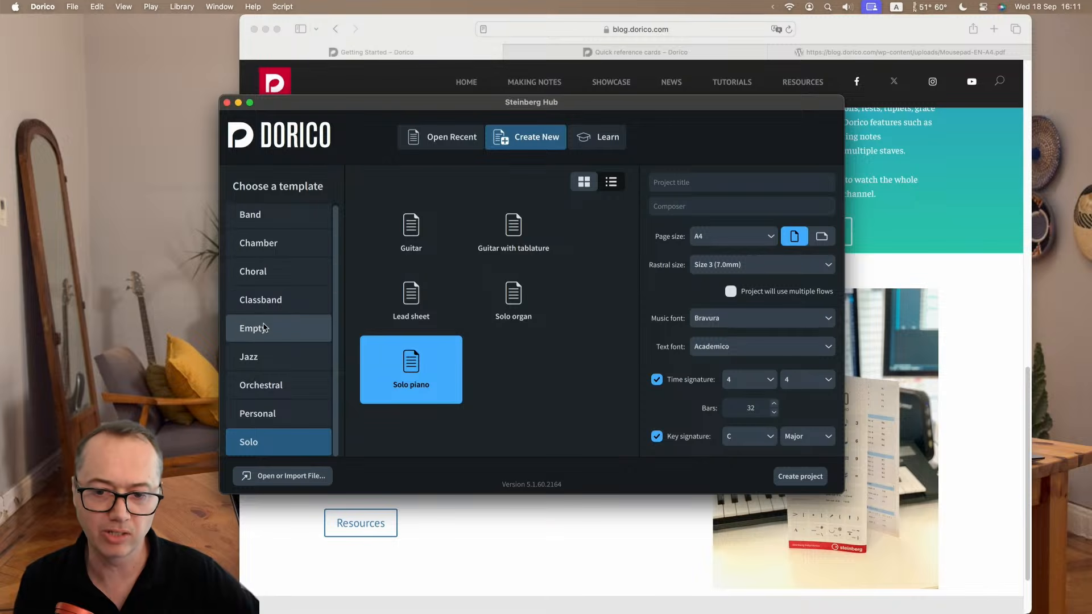
click(289, 328)
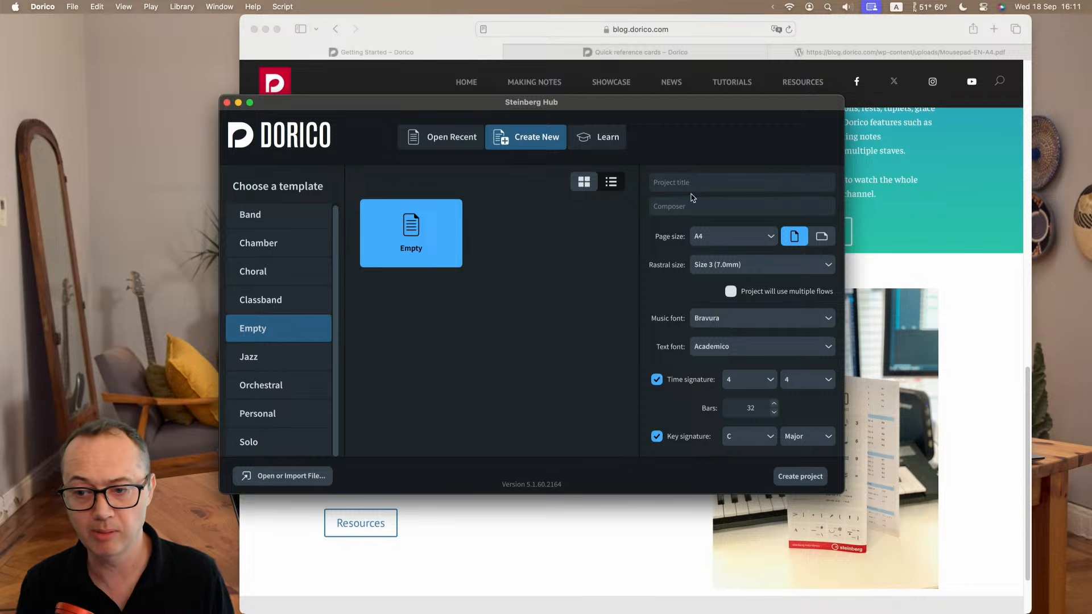
Review the page size and rastral size choices for the new project.
click(718, 243)
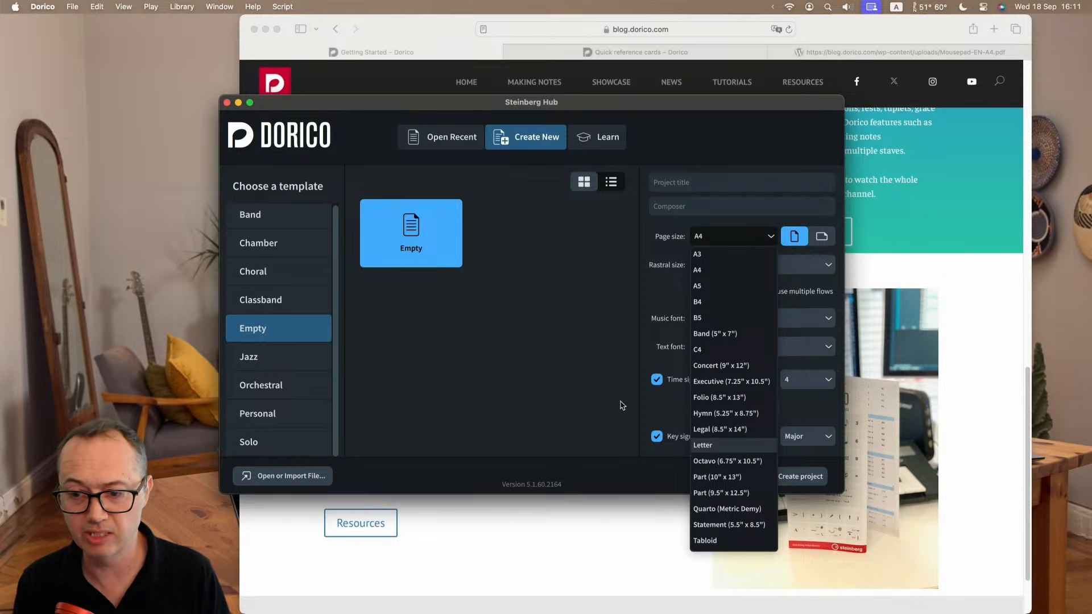
click(613, 374)
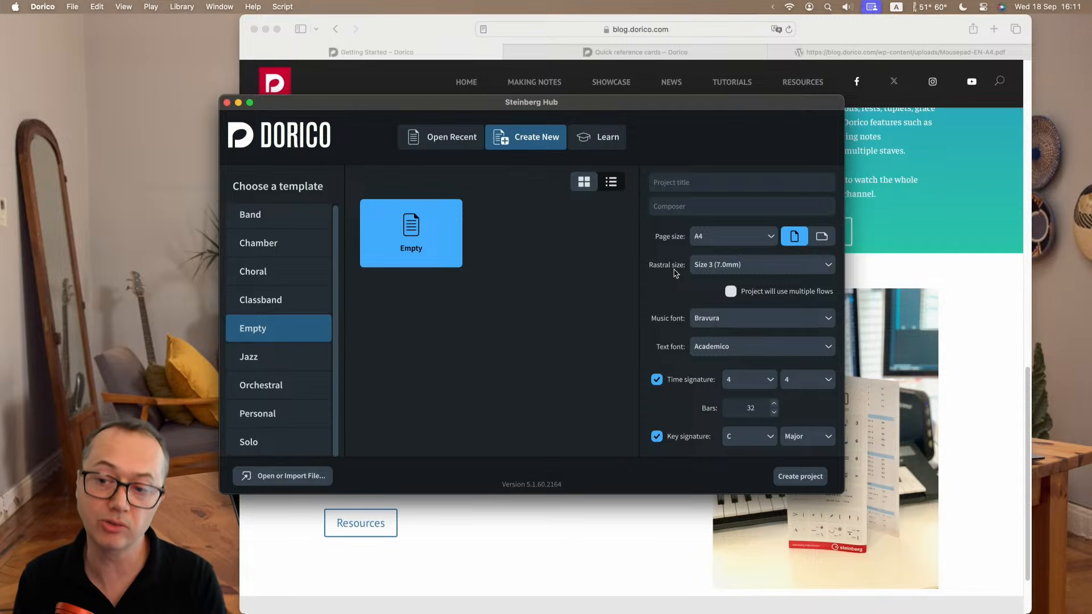
click(726, 267)
click(726, 267)
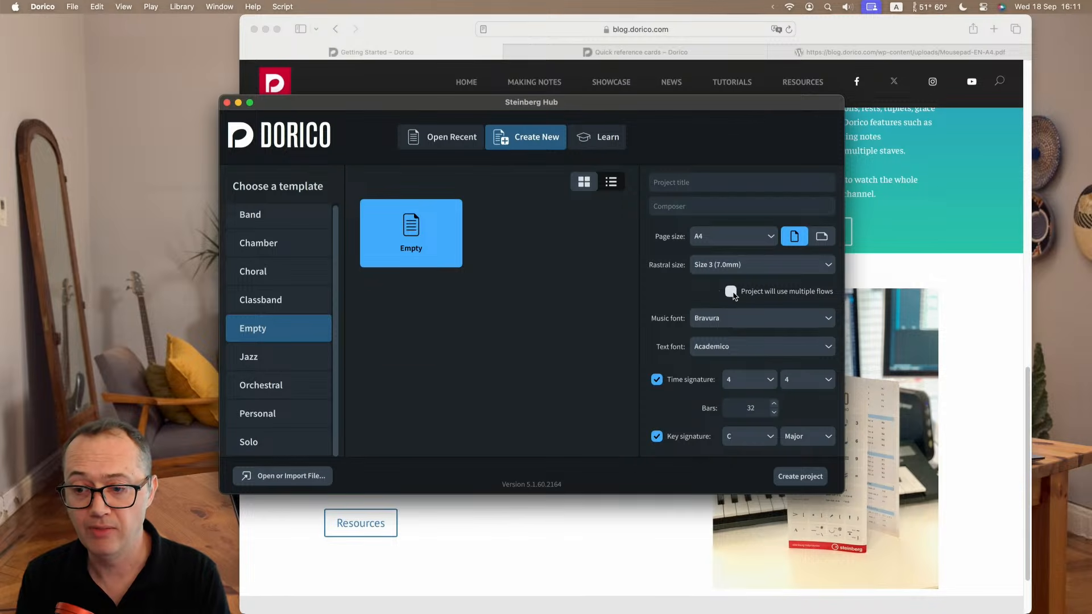
Enable multiple flows for the new project, keep Bravura as the music font, and create the project in an enlarged window.
click(732, 292)
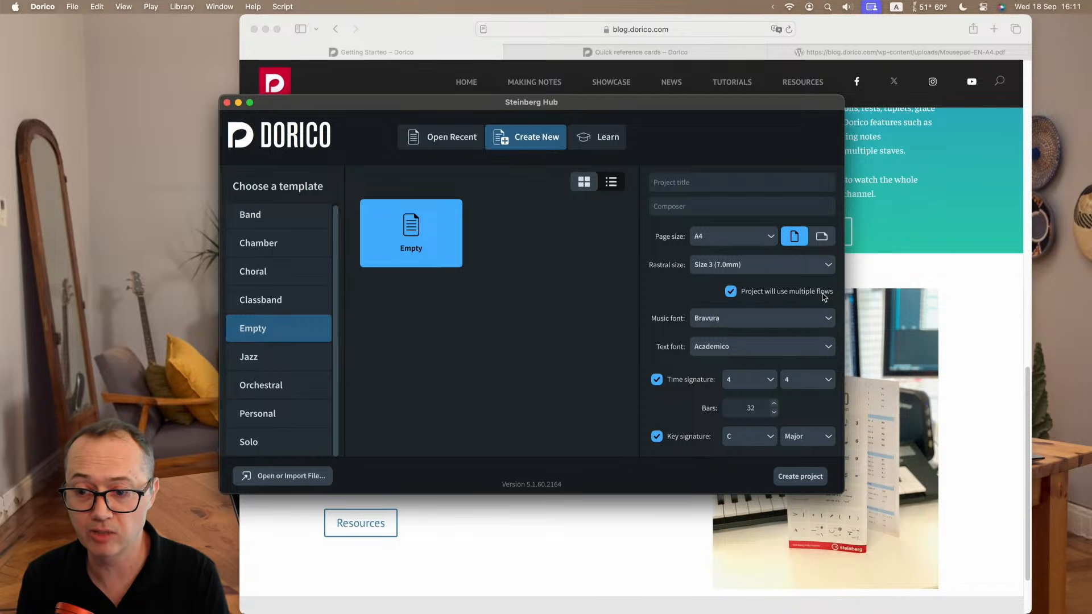
click(739, 323)
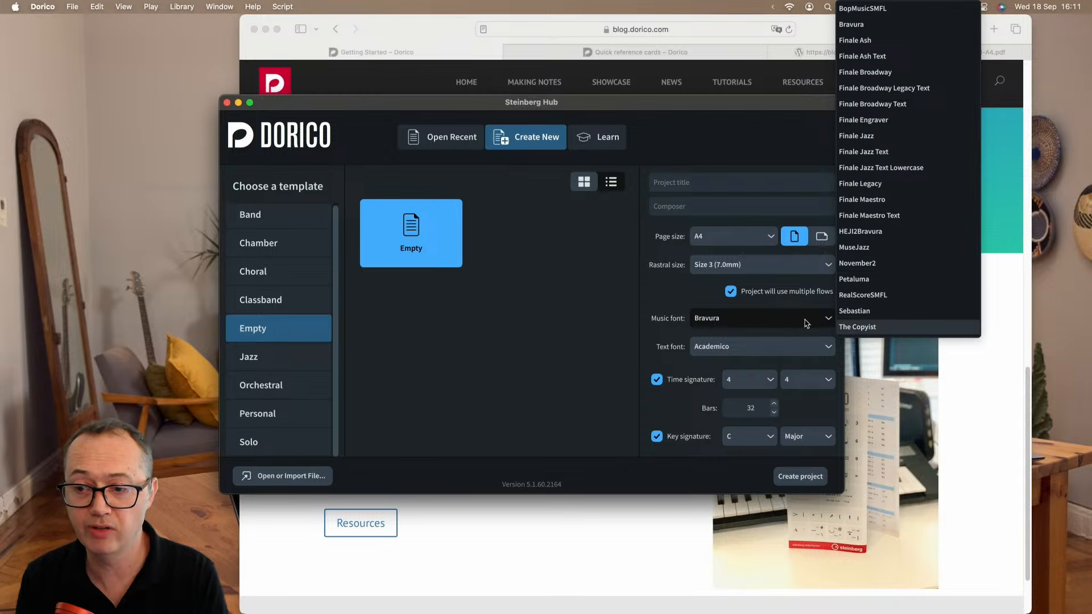
click(566, 336)
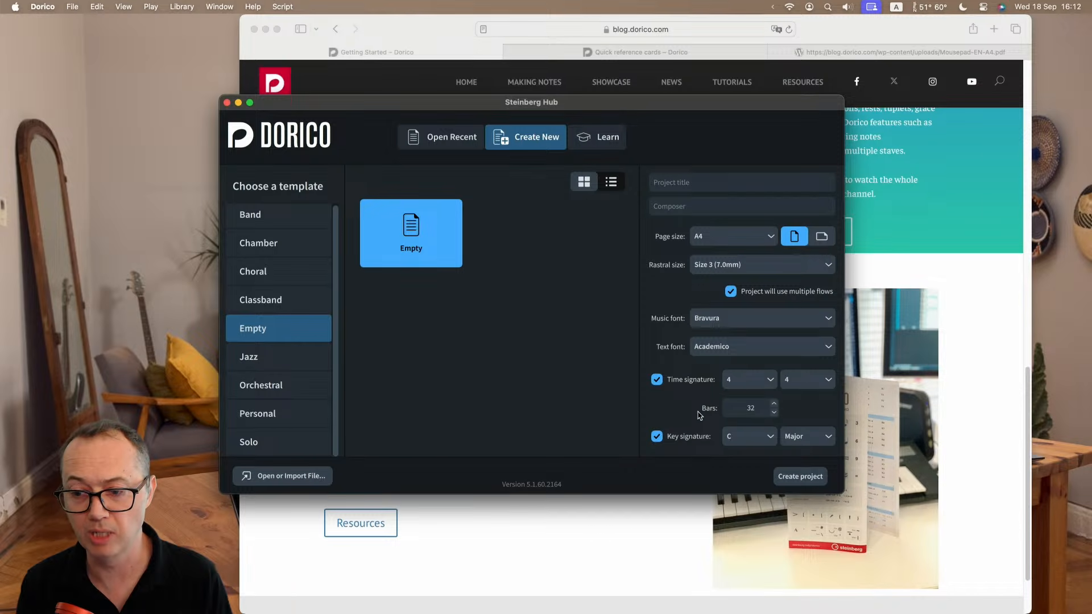
click(817, 482)
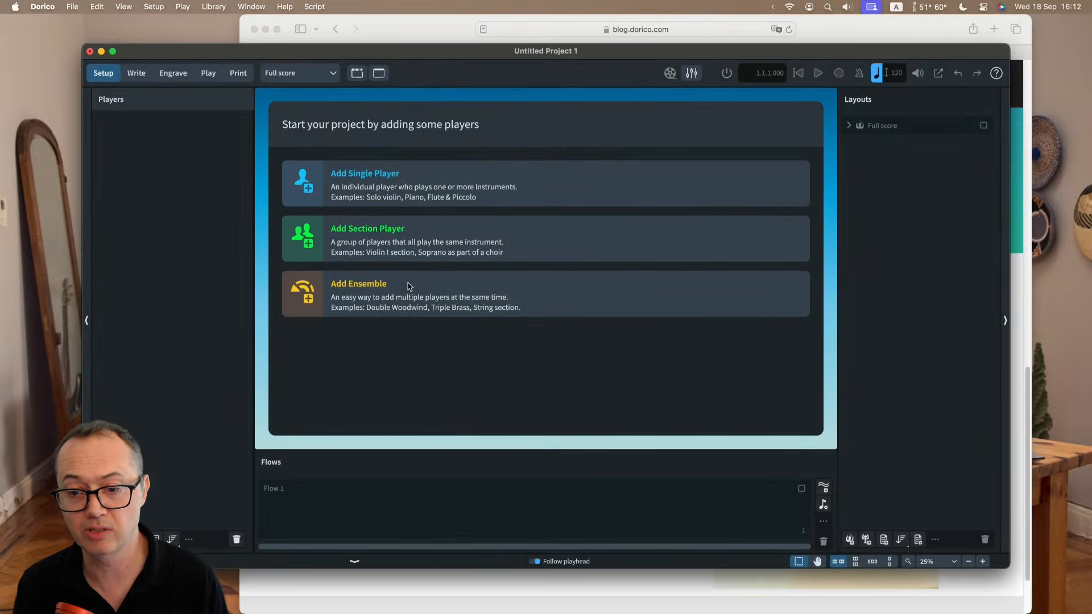
double_click(483, 53)
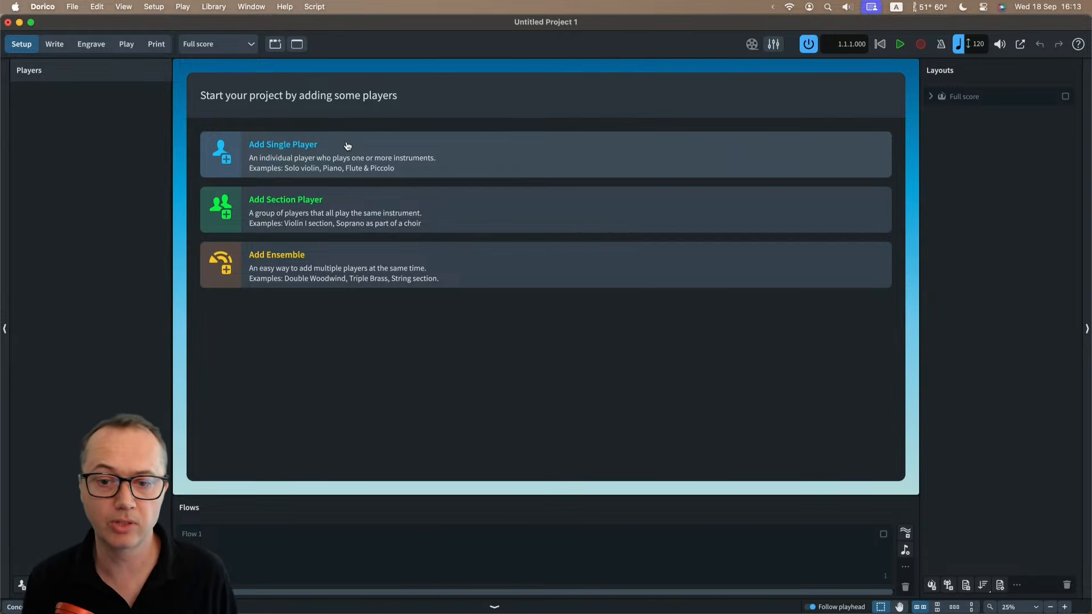
Add a single player holding a Flute to the empty project.
click(348, 147)
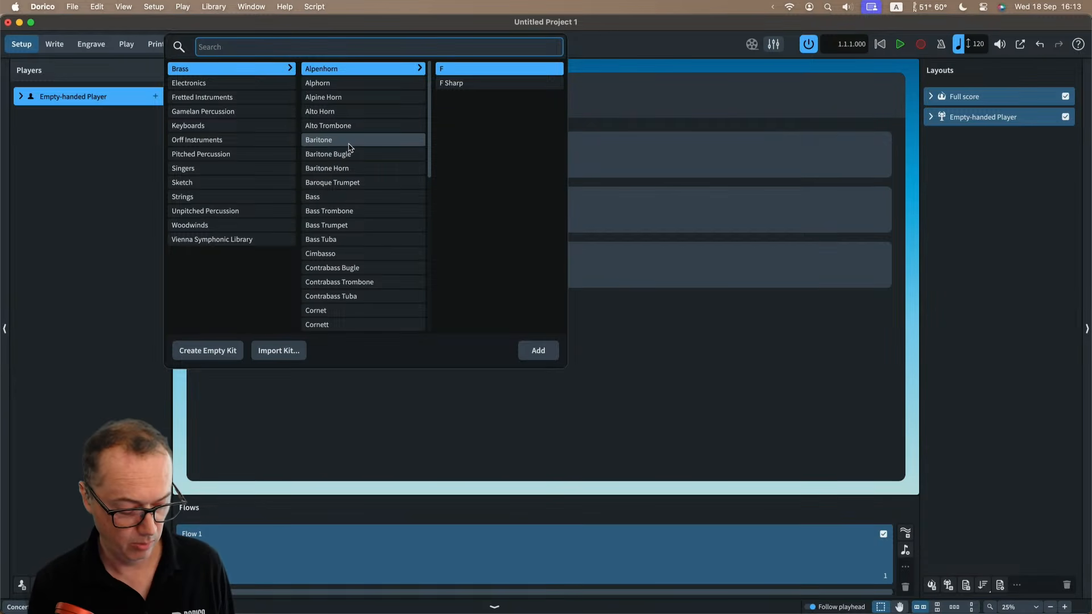
text(flute)
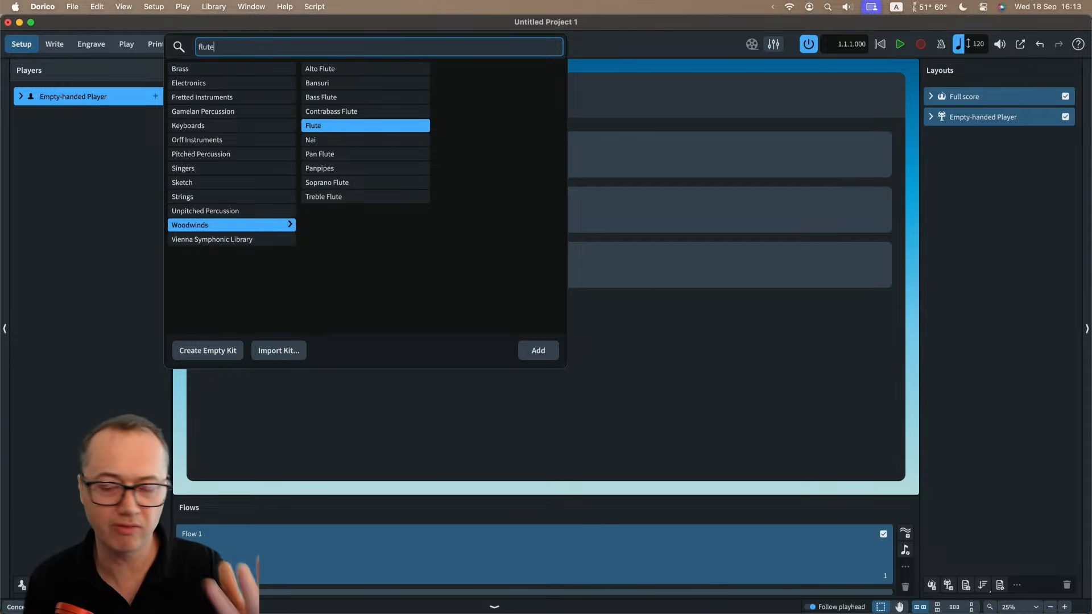
key(Return)
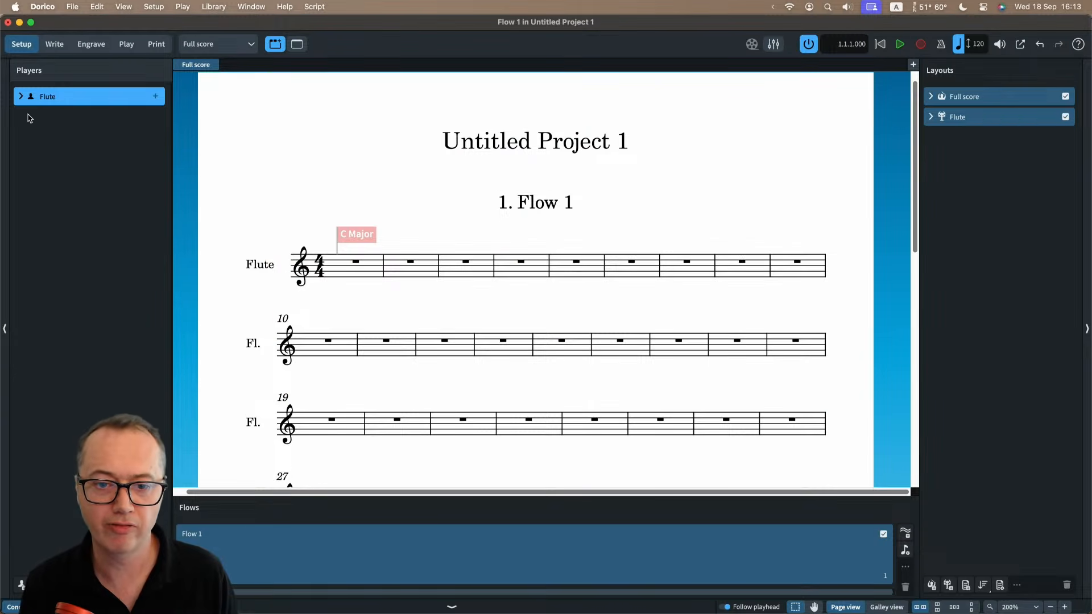
Expand the Flute player and give it a B Flat Clarinet as a second instrument.
click(20, 96)
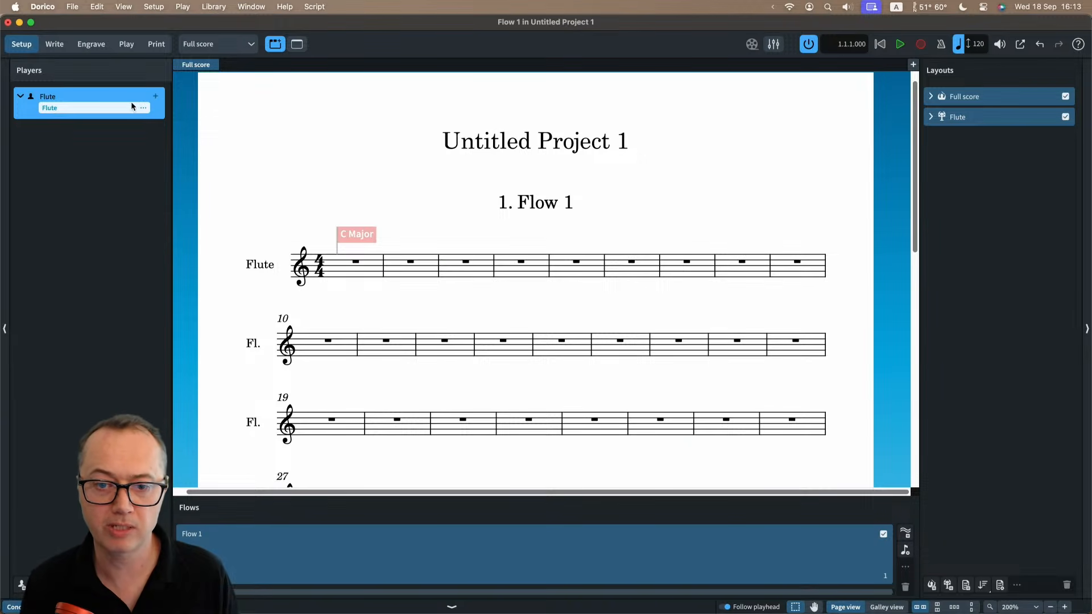
click(156, 98)
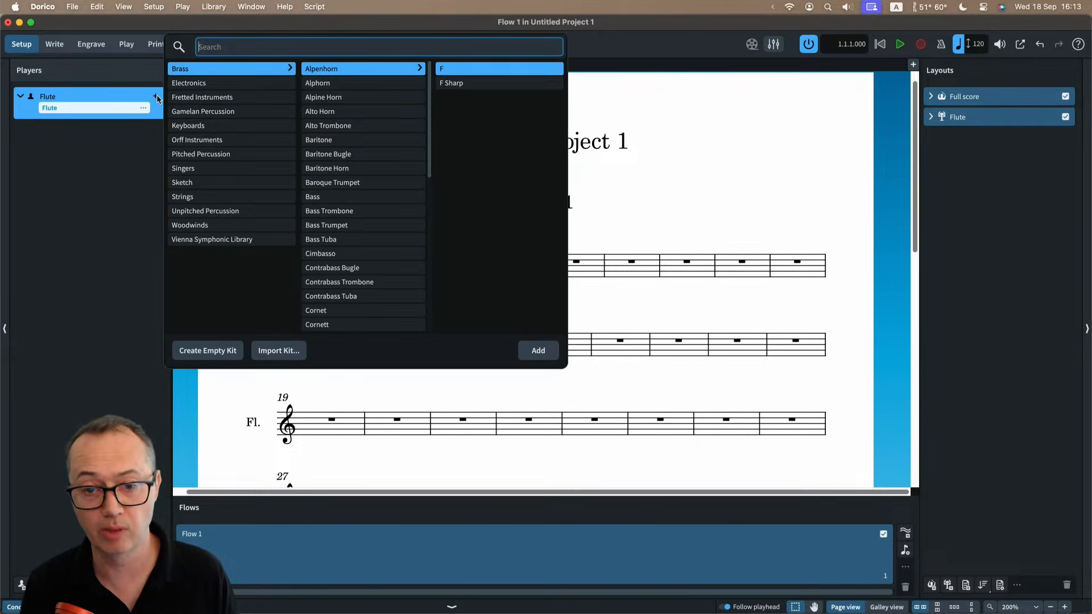
text(clarinet)
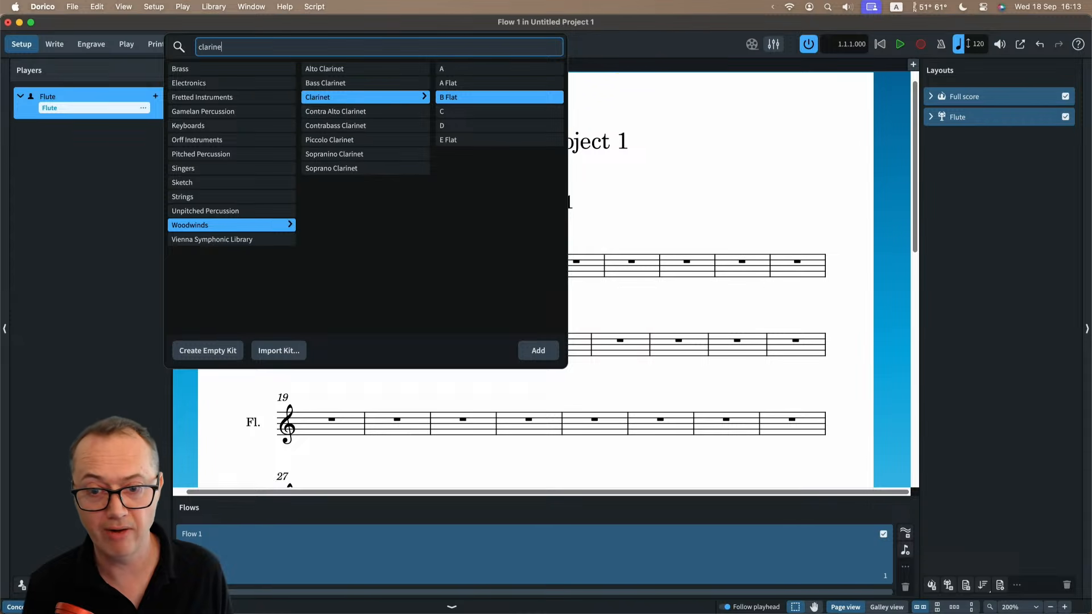
key(Return)
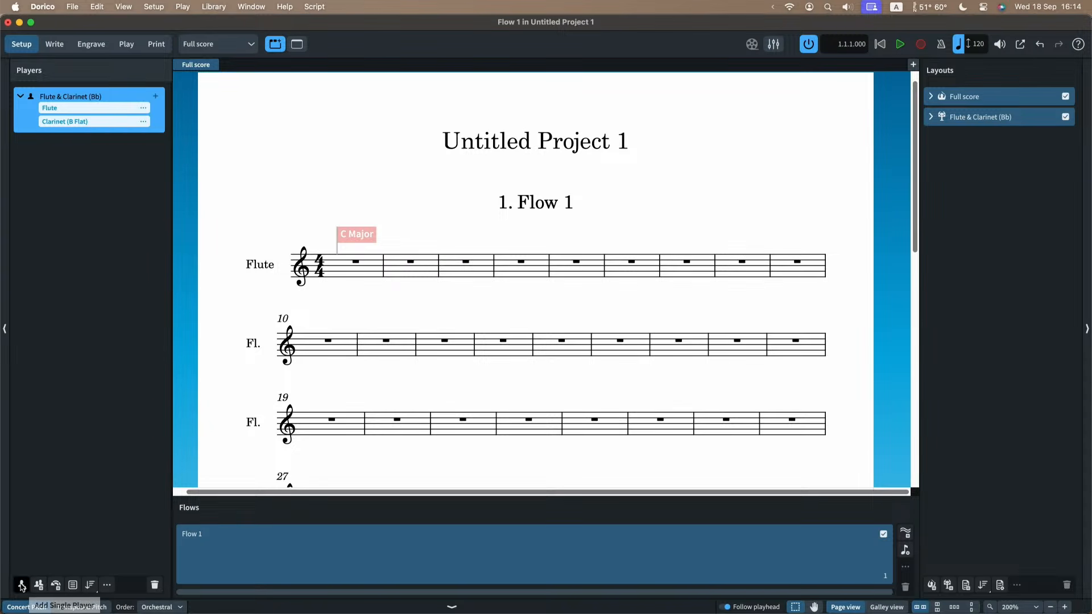
Add another single player holding a Piano.
click(22, 585)
text(piano)
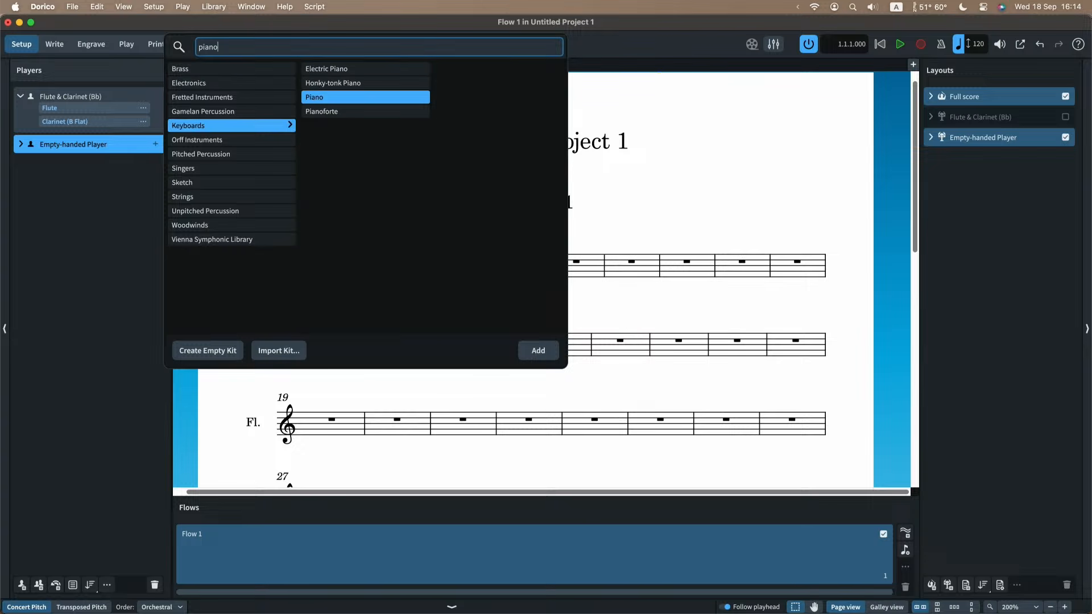
key(Return)
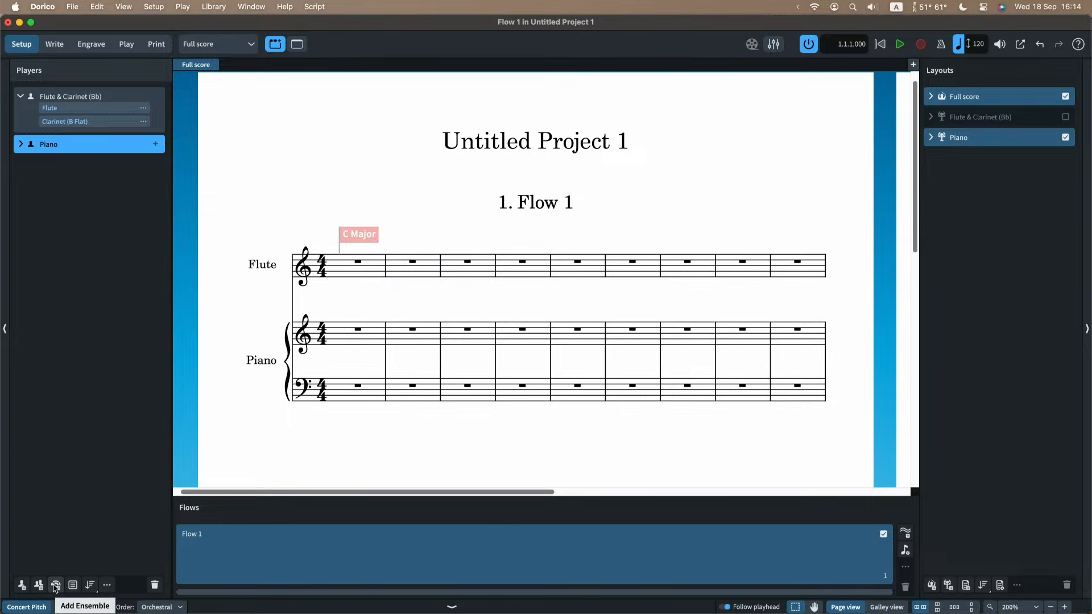
Add a String Section ensemble of Violin 1, Violin 2, Viola, Violoncello and Double Bass, and look over the score.
click(55, 586)
text(String Section)
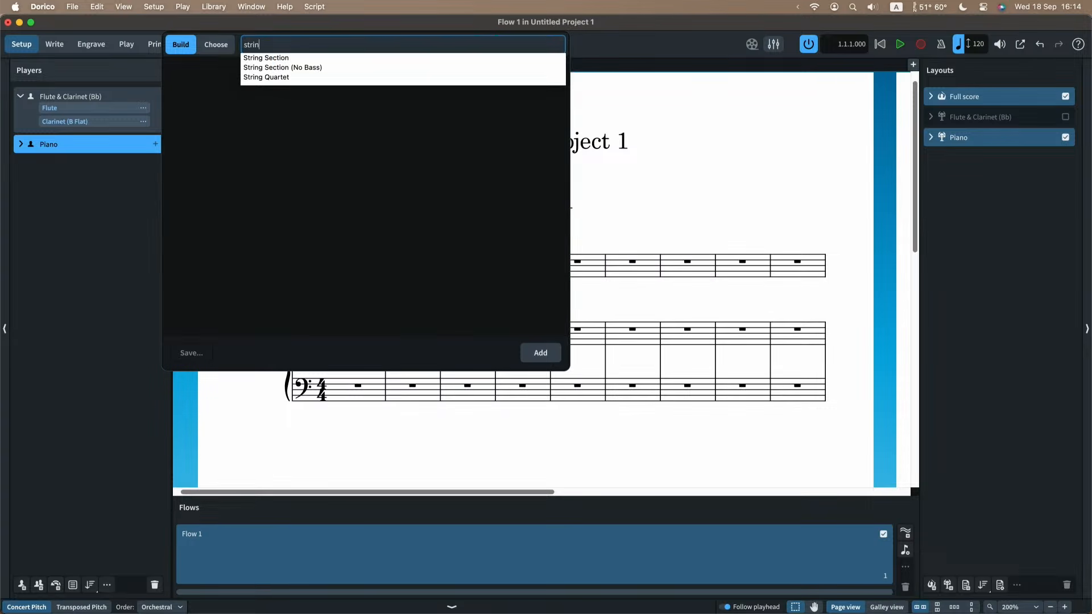
key(Return)
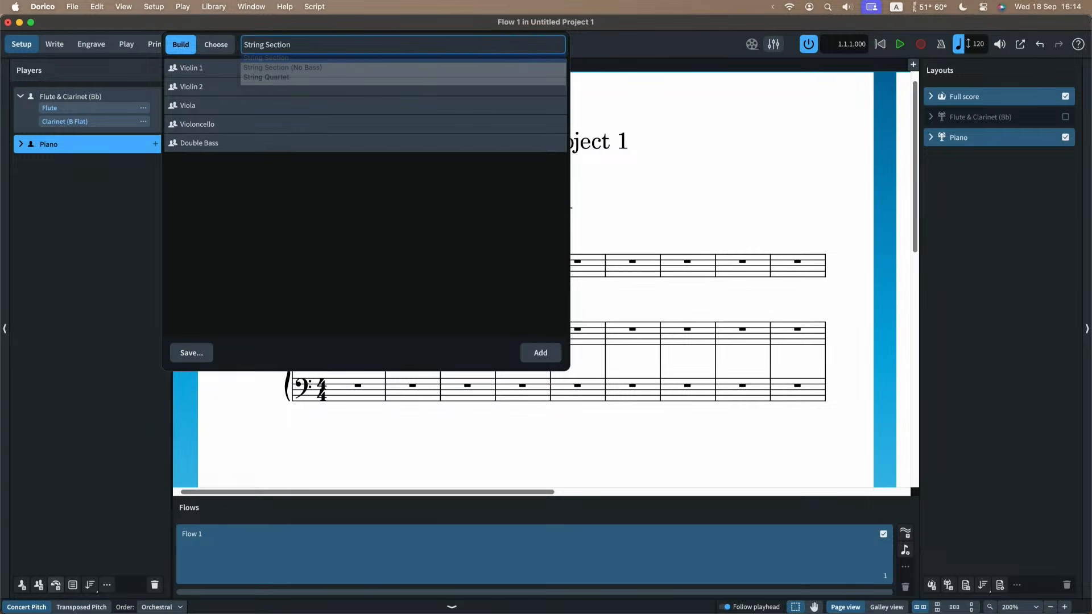
key(Return)
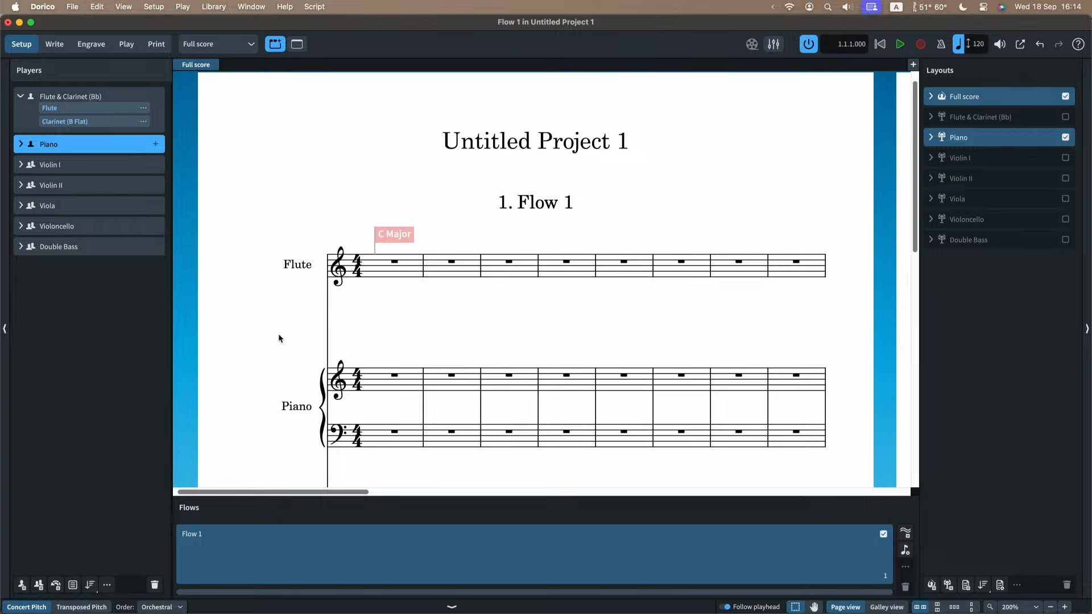
scroll(278, 334, down, 10)
scroll(278, 337, up, 5)
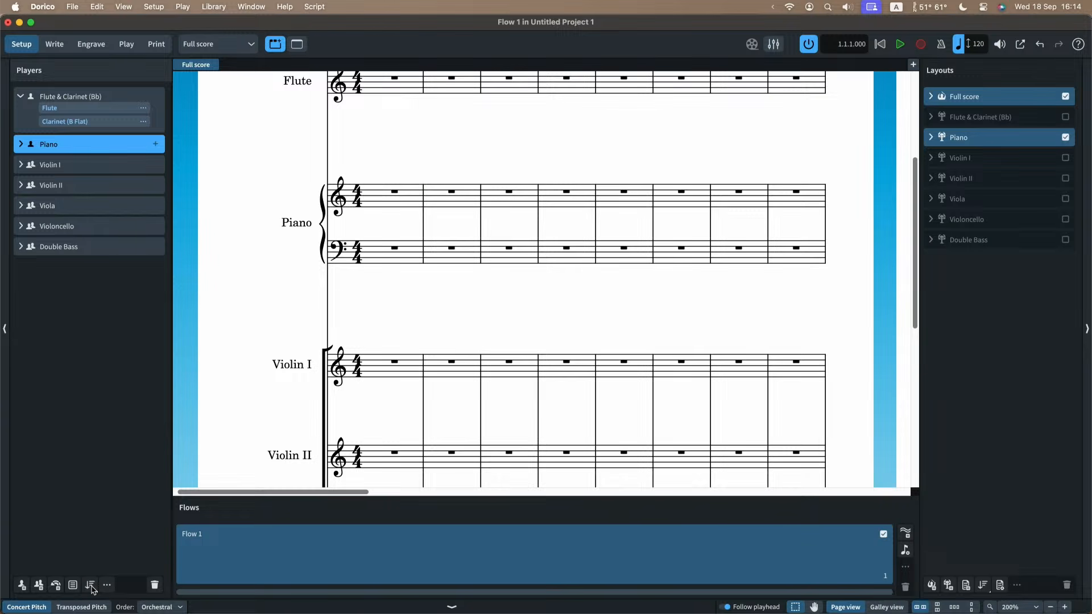
Review the available instrument sorting orders for the players without changing the Orchestral order.
click(92, 586)
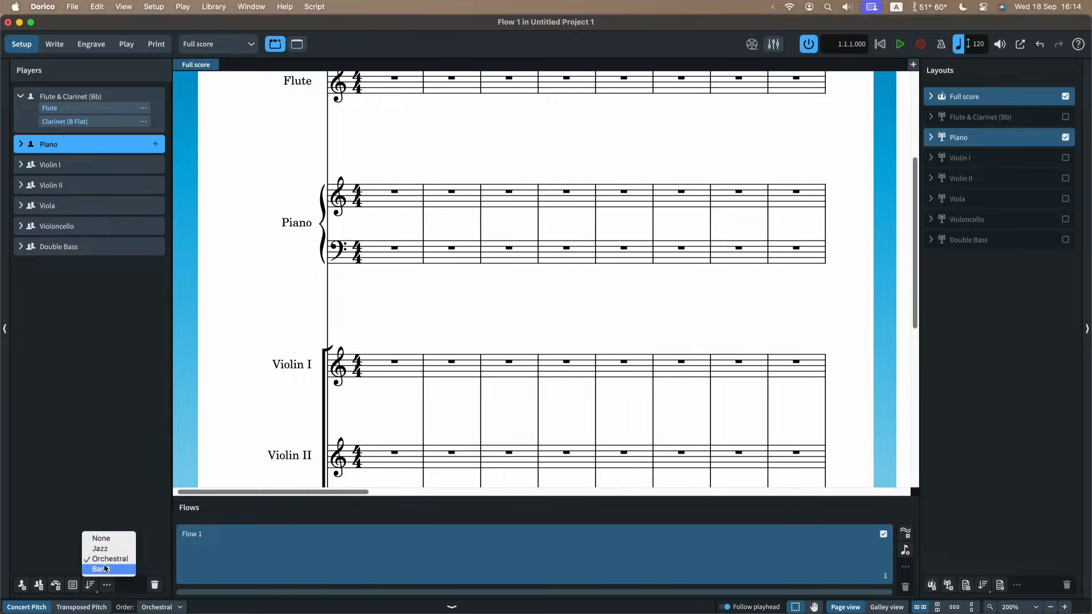
click(105, 494)
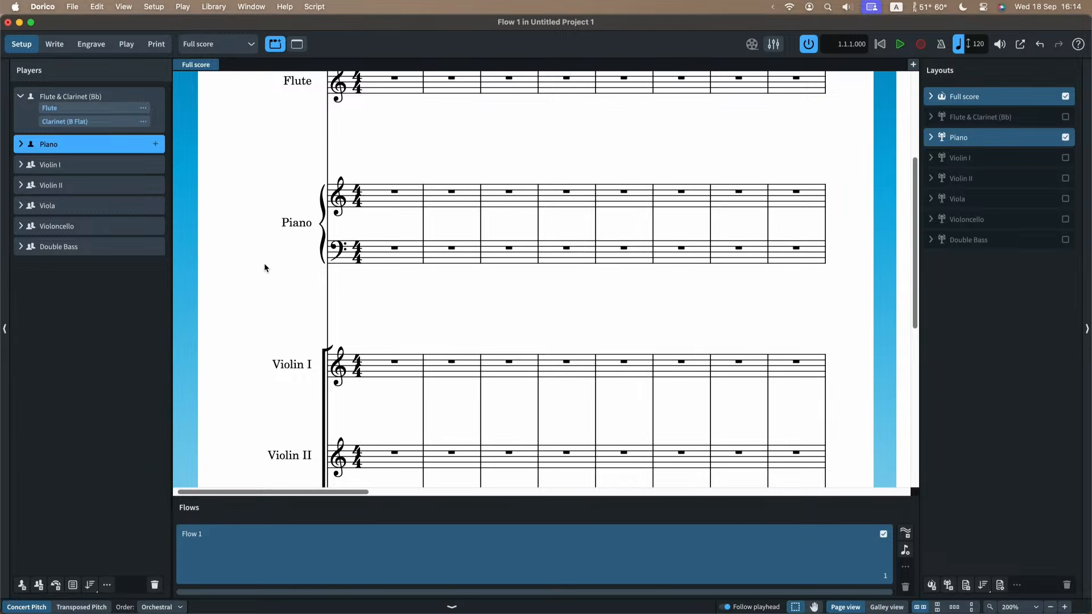
scroll(264, 268, up, 5)
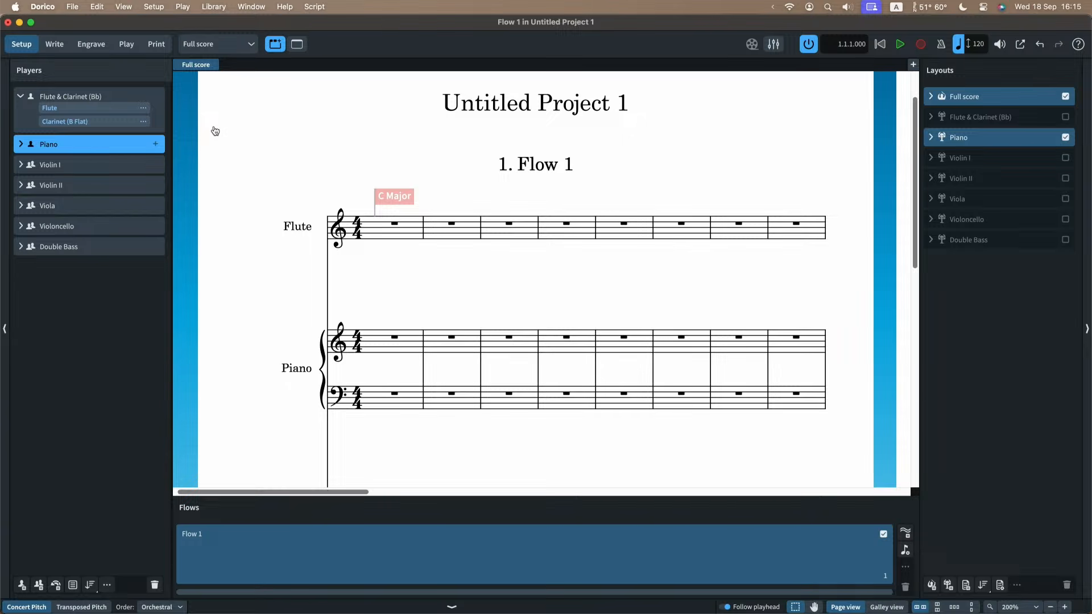
Switch to Safari to examine the mode shortcuts on the Mousemat A4 PDF, and return to Dorico.
key(super+Tab)
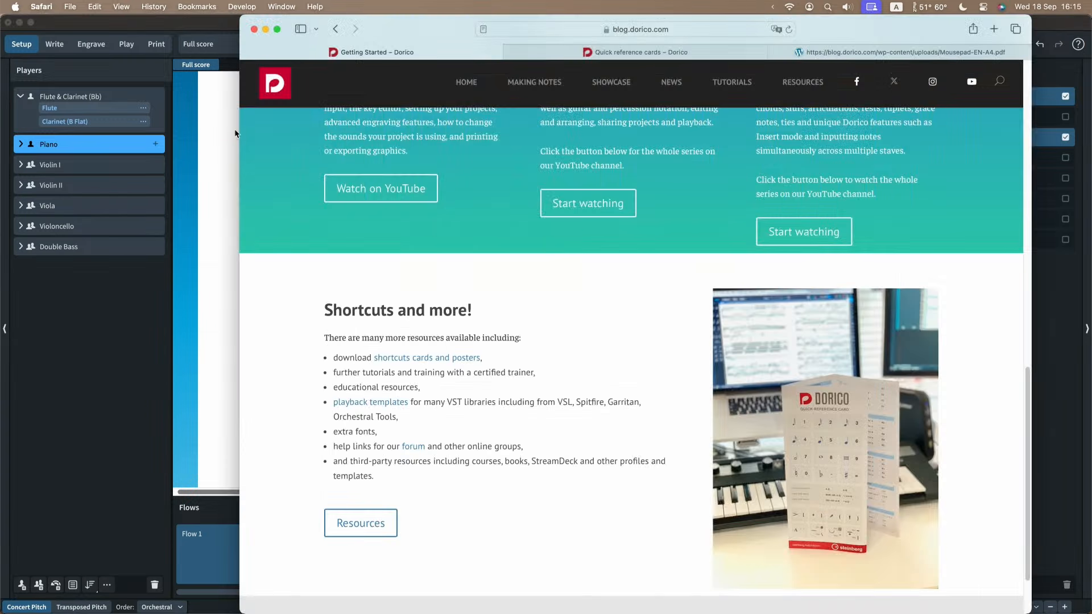
click(871, 54)
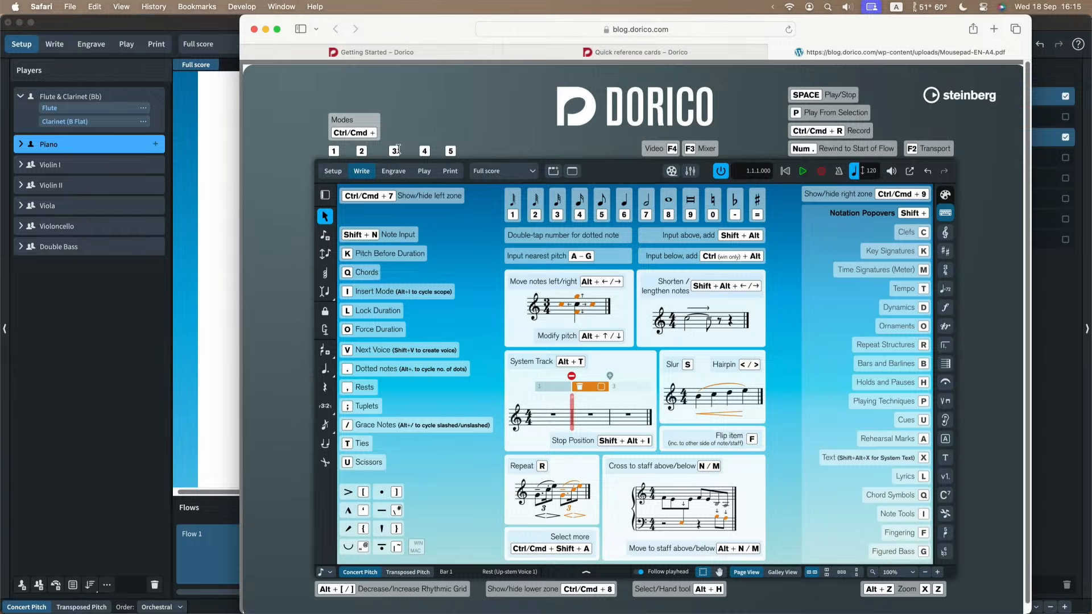
click(222, 136)
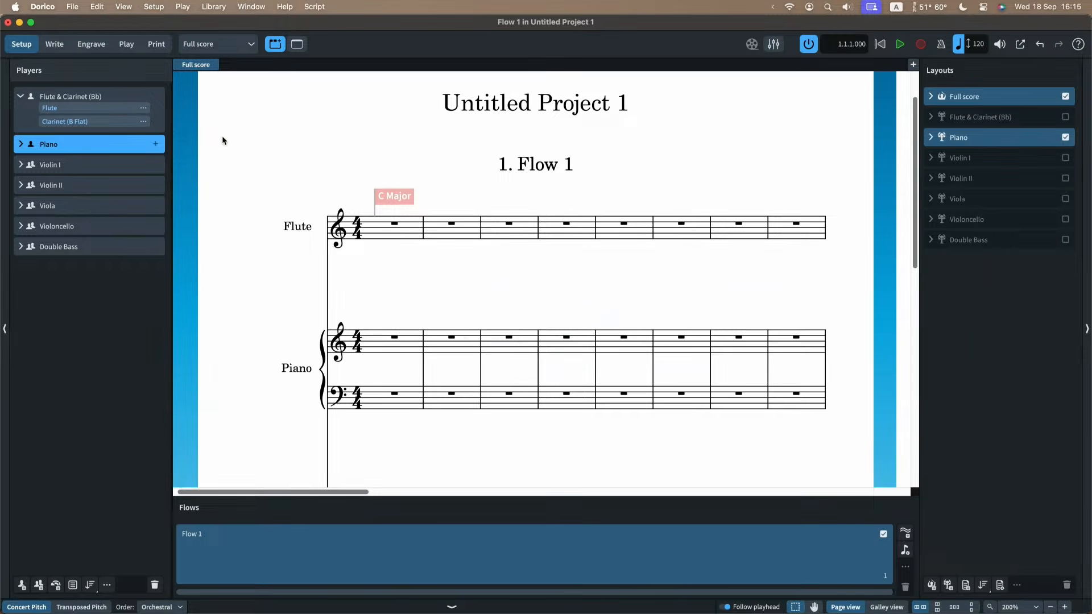
Switch the project to Write mode and try zooming and panning around the first pages of the full score.
key(super+2)
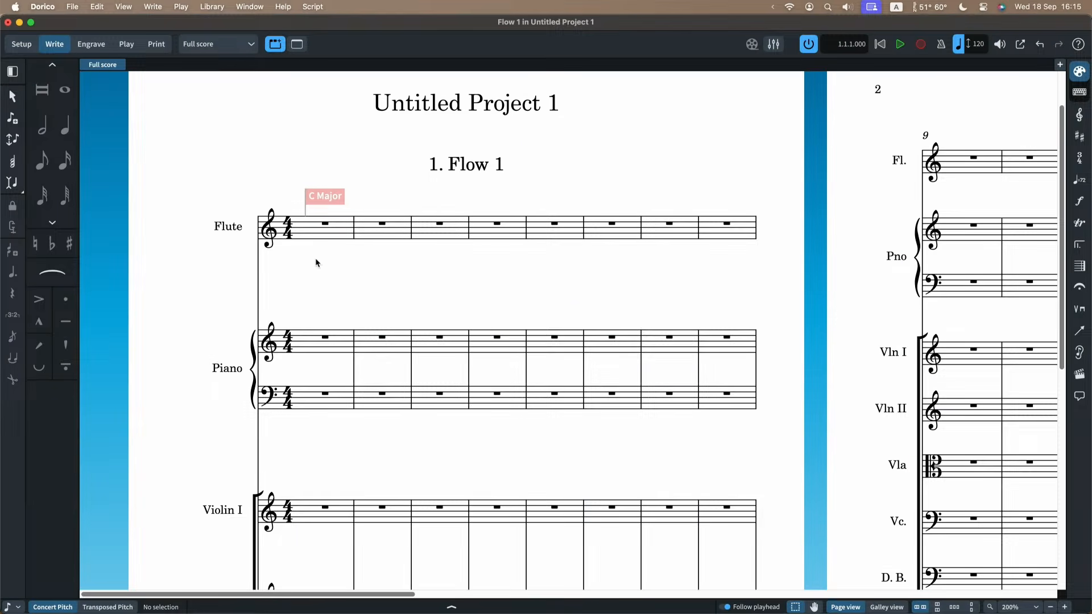
scroll(327, 265, down, 1)
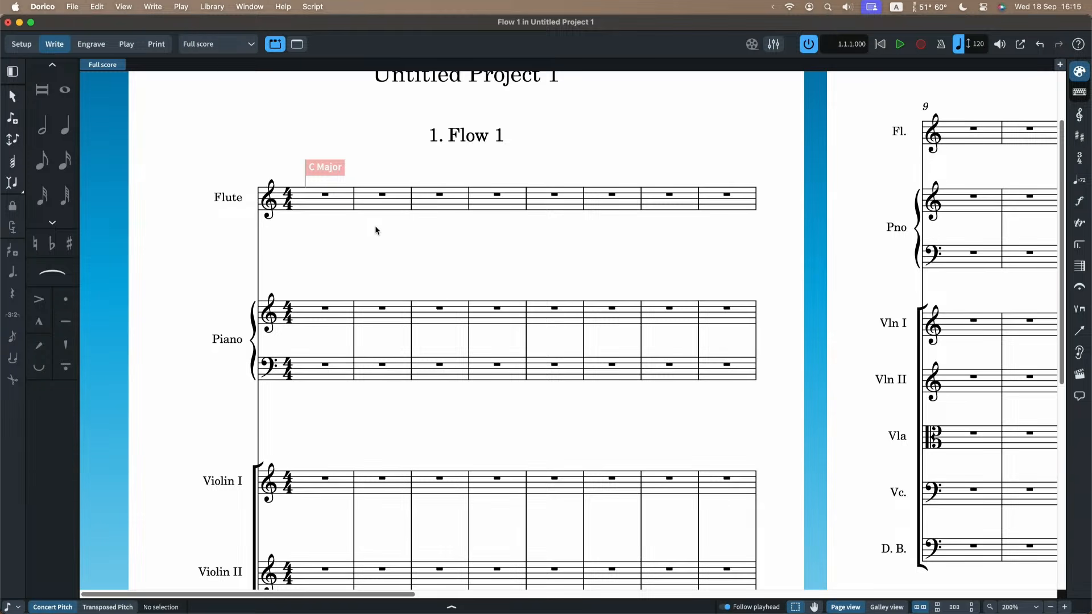
scroll(380, 230, down, 1)
scroll(380, 230, down, 4)
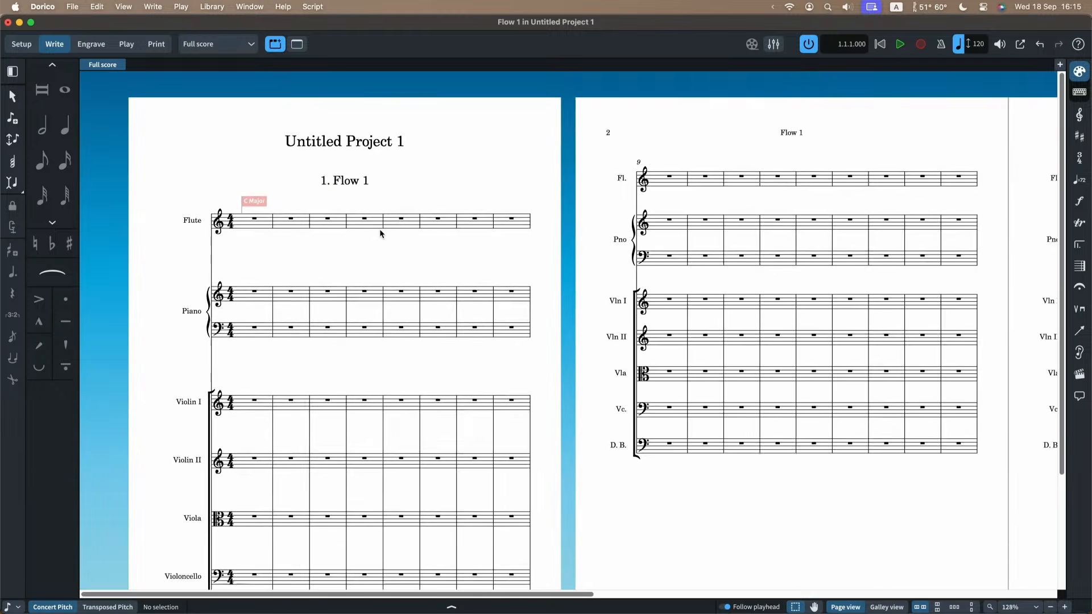
scroll(380, 233, up, 3)
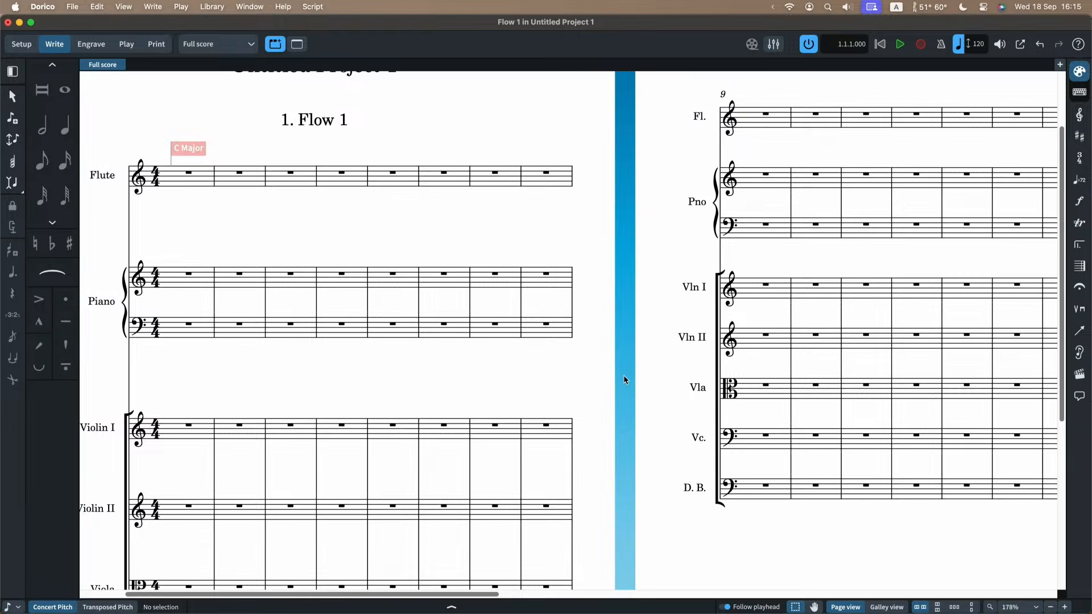
scroll(624, 380, down, 1)
scroll(624, 380, up, 1)
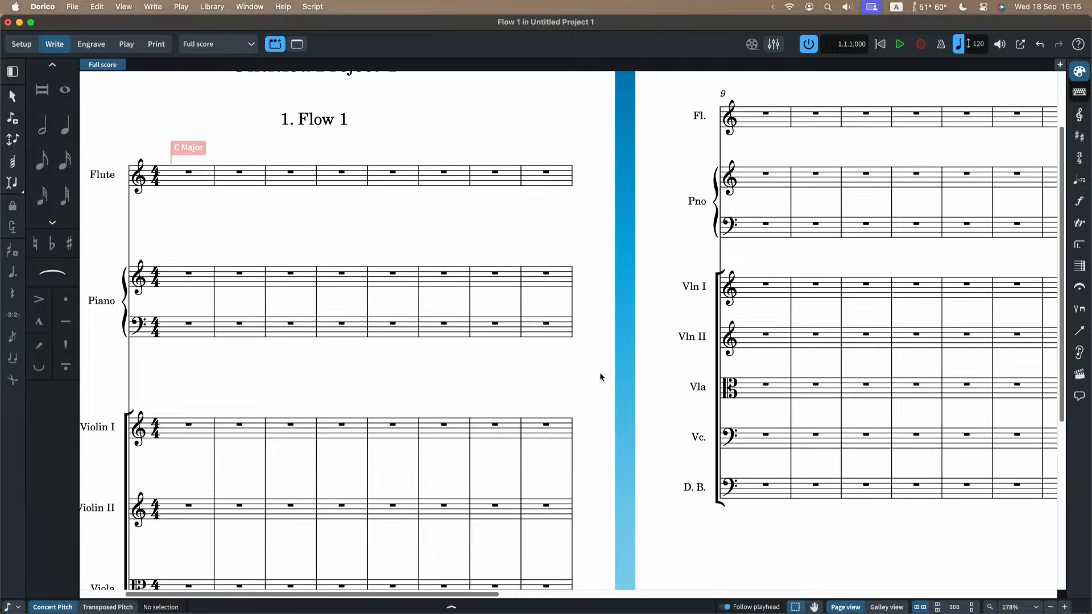
scroll(601, 377, right, 2)
scroll(601, 377, left, 4)
scroll(600, 377, right, 1)
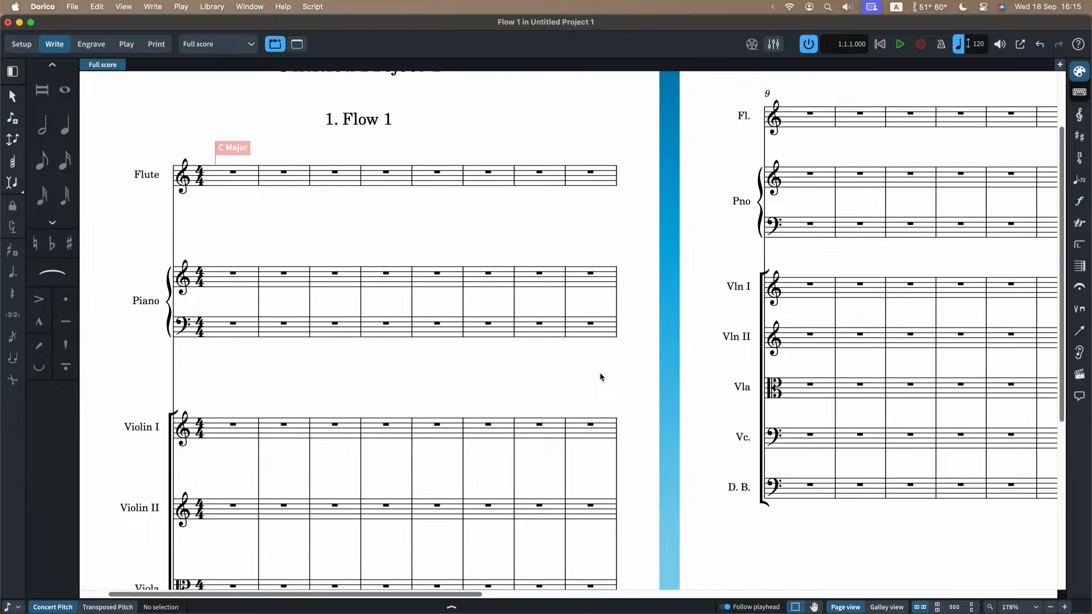
scroll(600, 374, down, 3)
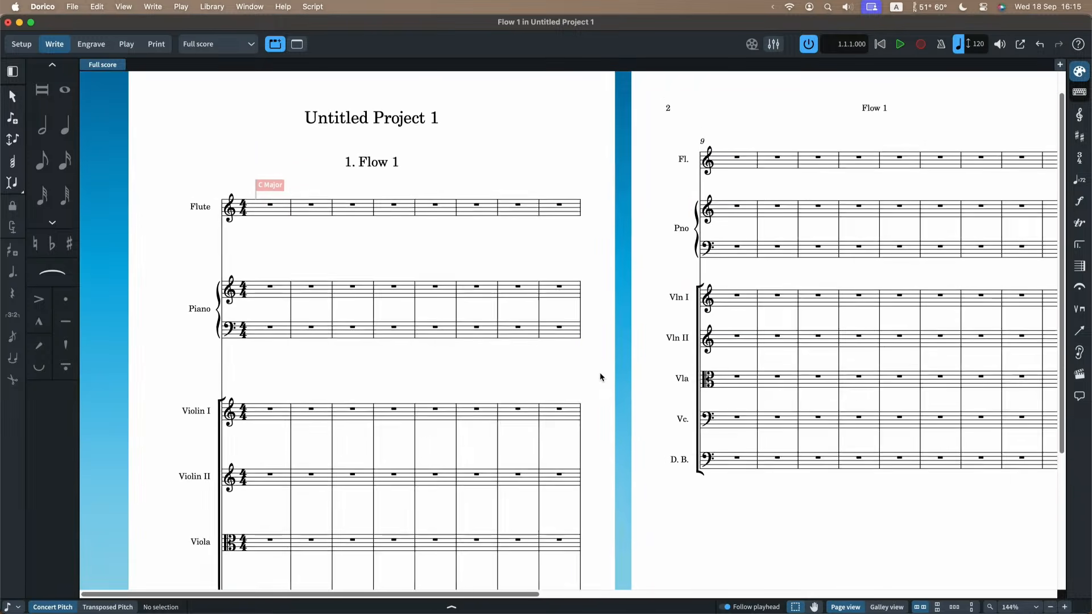
scroll(600, 374, right, 2)
scroll(601, 374, up, 2)
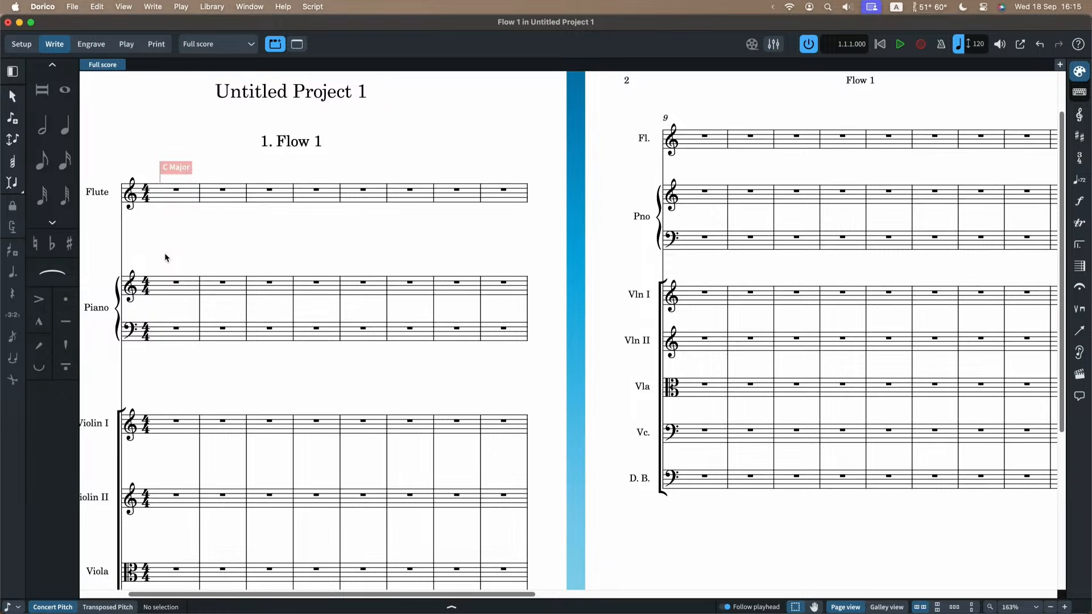
scroll(166, 258, down, 2)
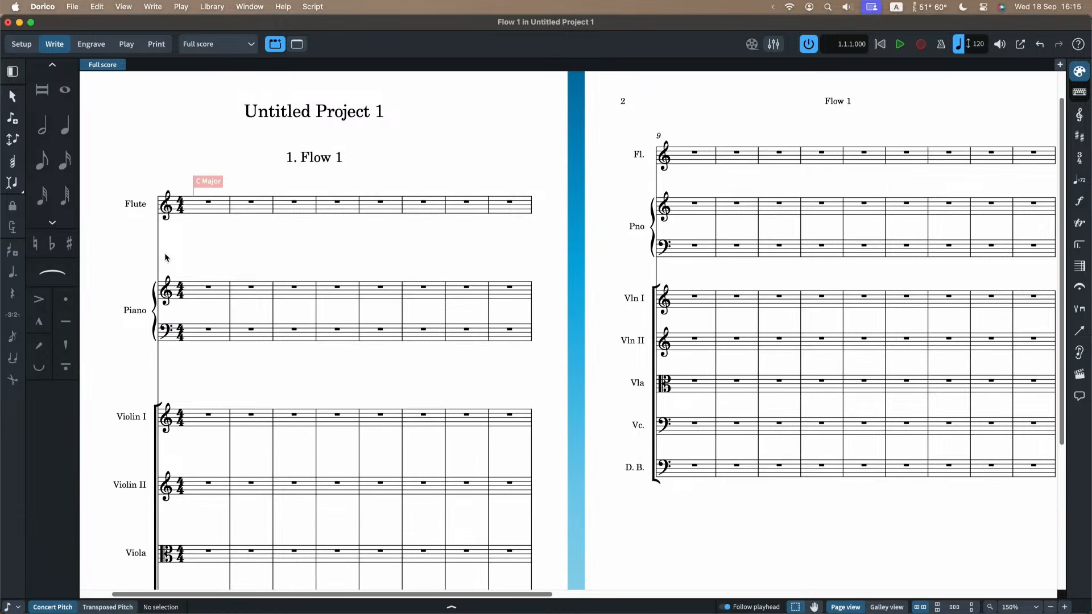
scroll(165, 258, left, 2)
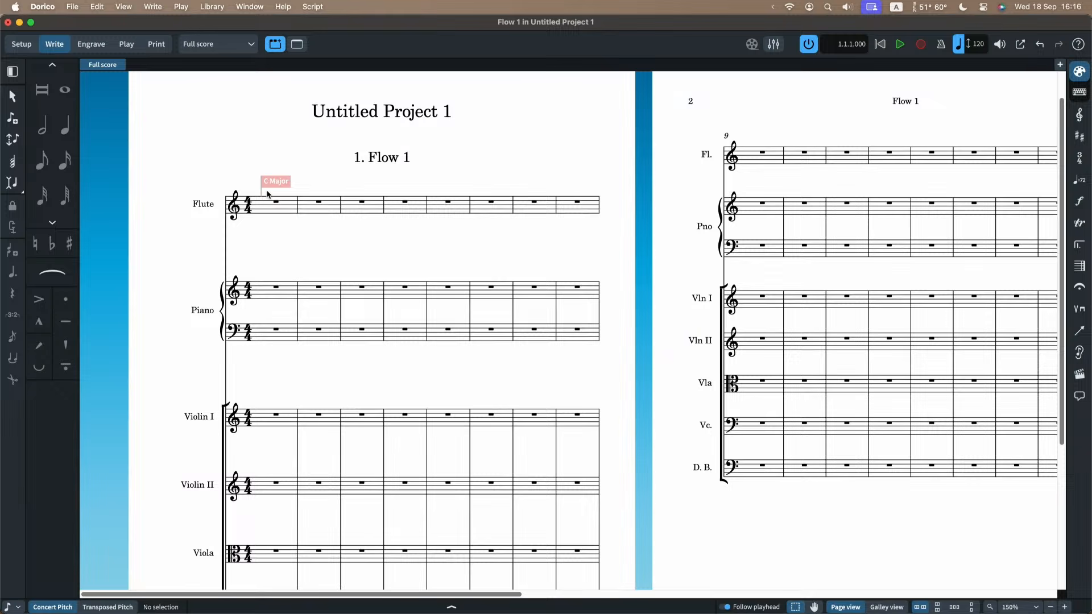
scroll(273, 209, up, 3)
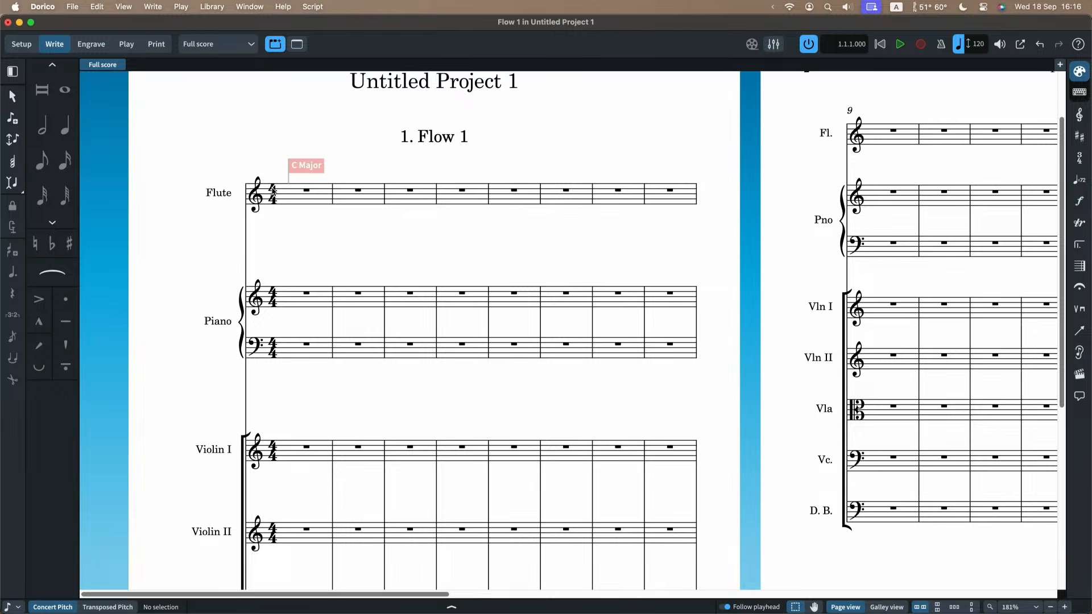
Start note input from the bar rest in the flute's first bar and hide the signposts in the score.
click(306, 192)
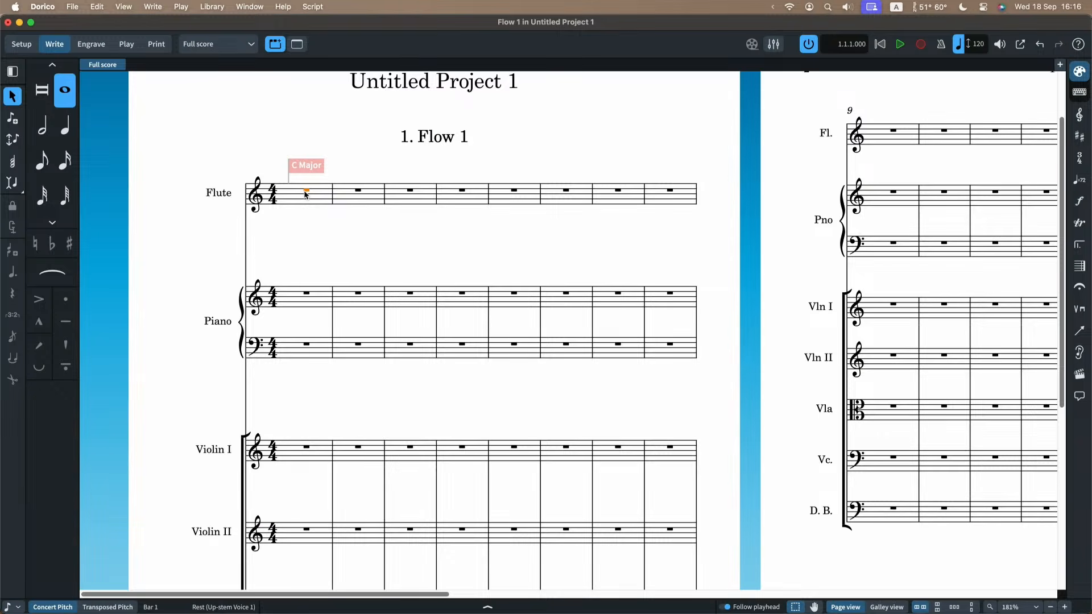
key(shift+n)
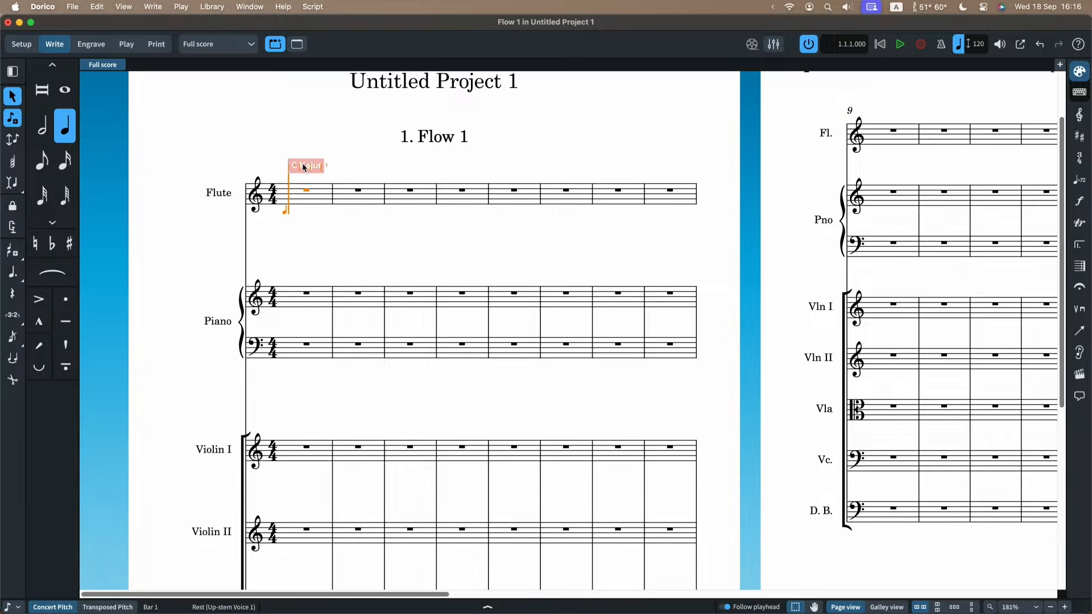
click(125, 8)
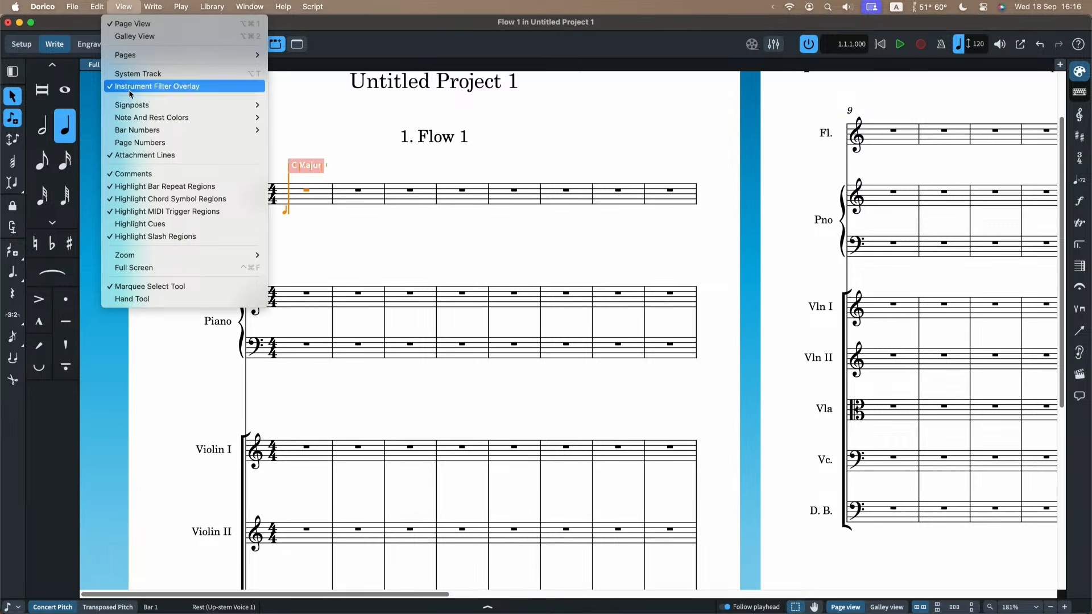
mouse_move(130, 104)
click(298, 105)
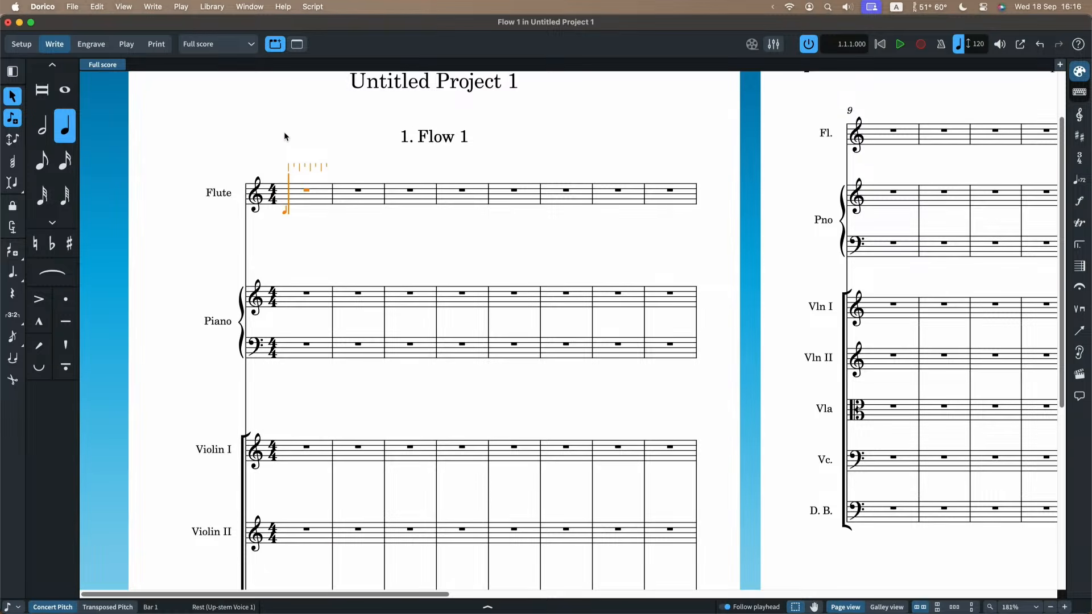
scroll(283, 137, up, 3)
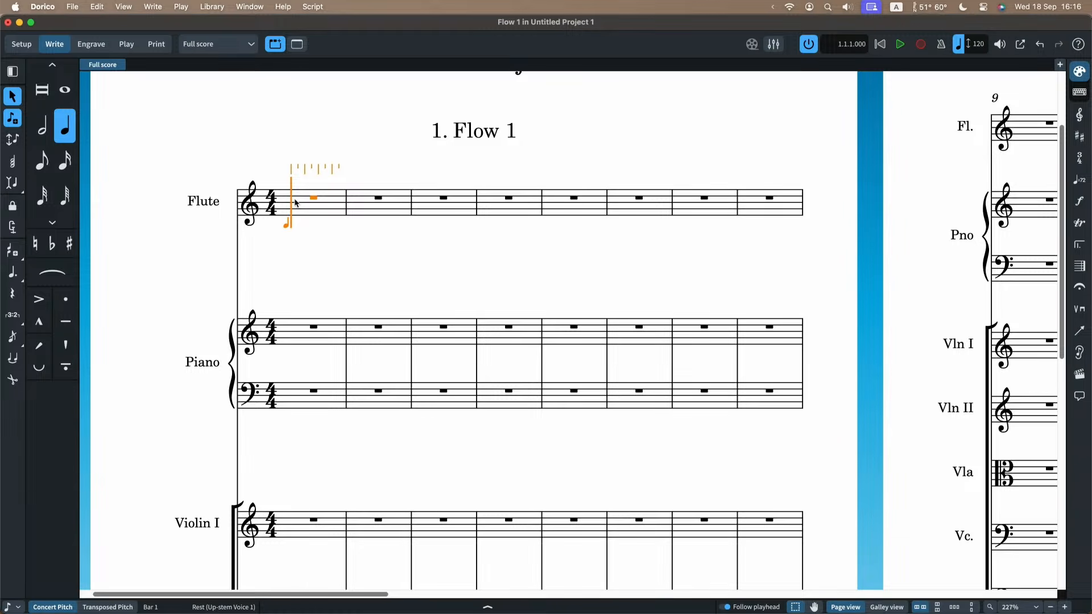
Leave note input and restart it with the caret in the flute's second bar.
key(Escape)
key(8)
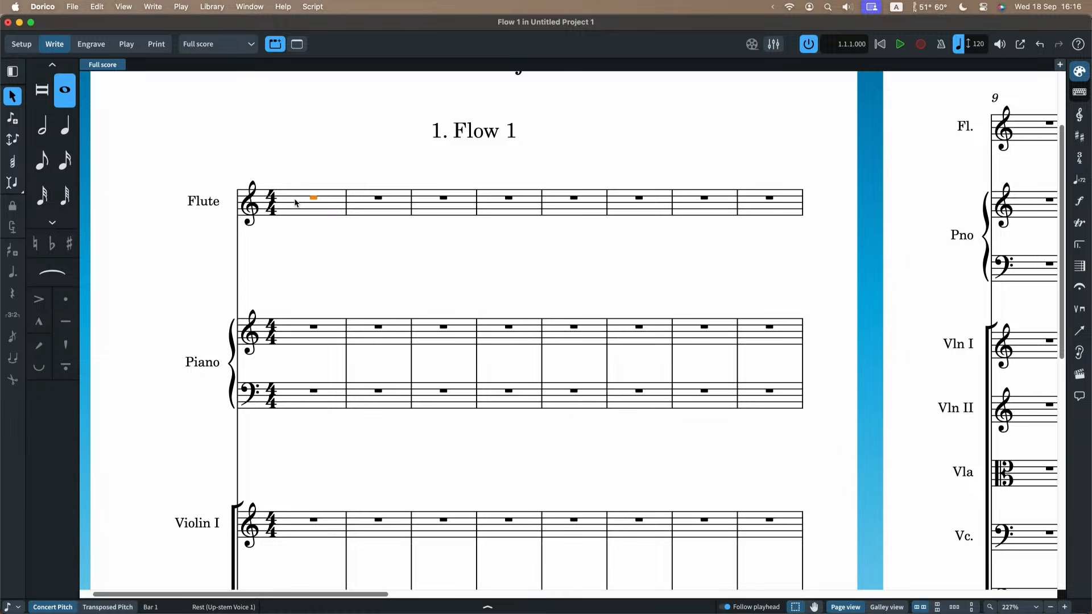
double_click(362, 202)
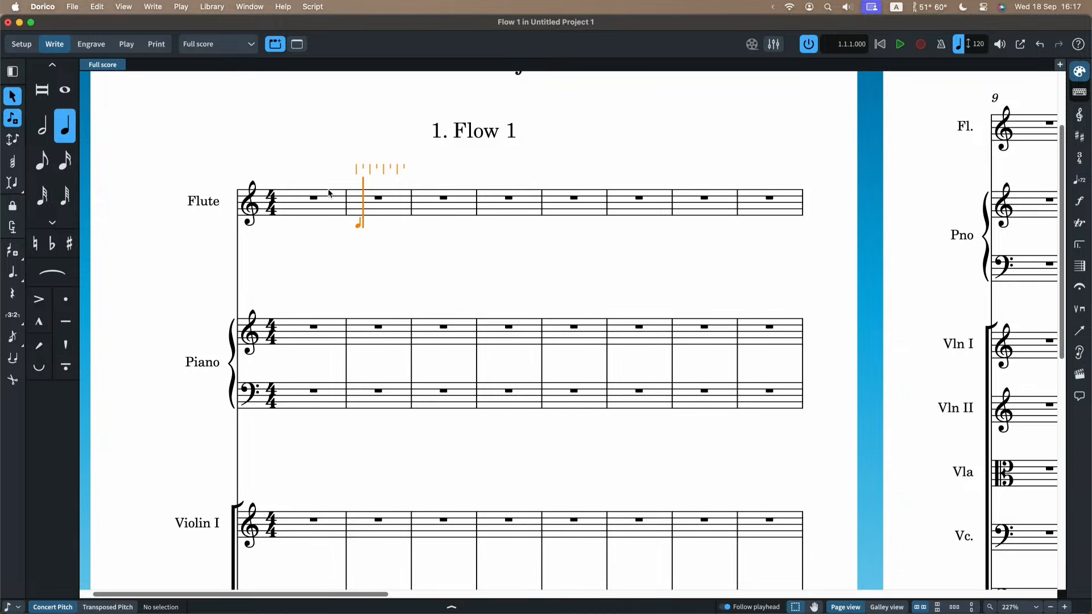
Switch to mouse note input and add quarter notes E, B and G to the flute's first bar.
click(13, 97)
click(301, 194)
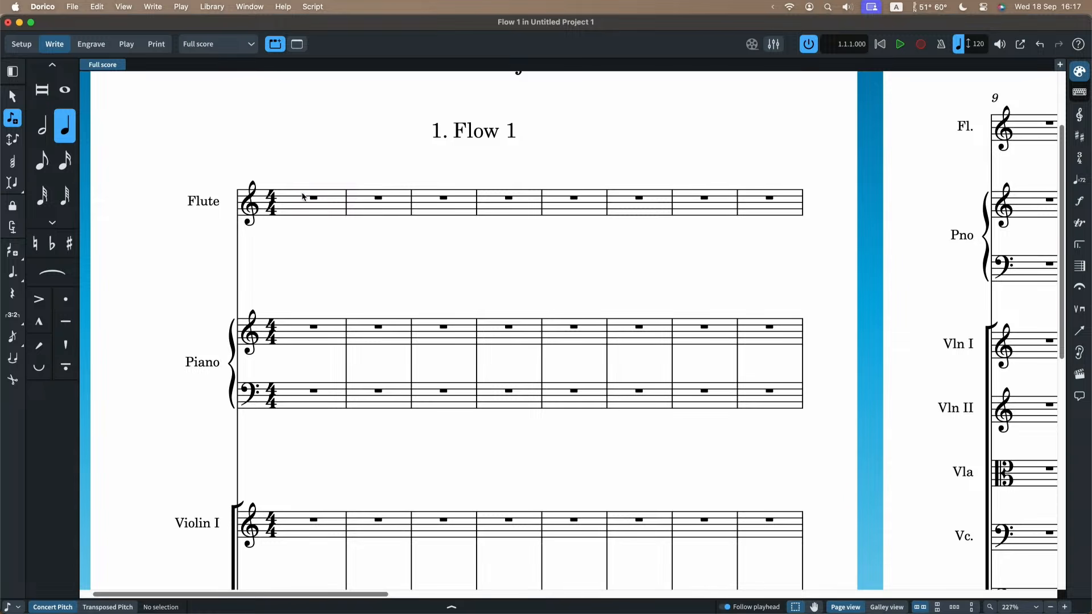
click(371, 202)
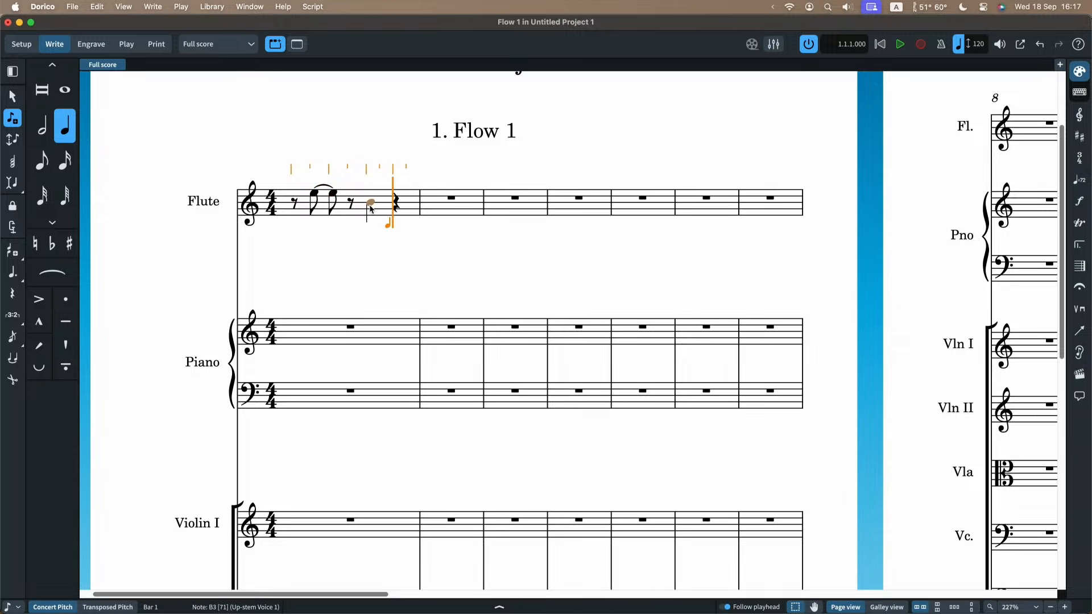
click(393, 210)
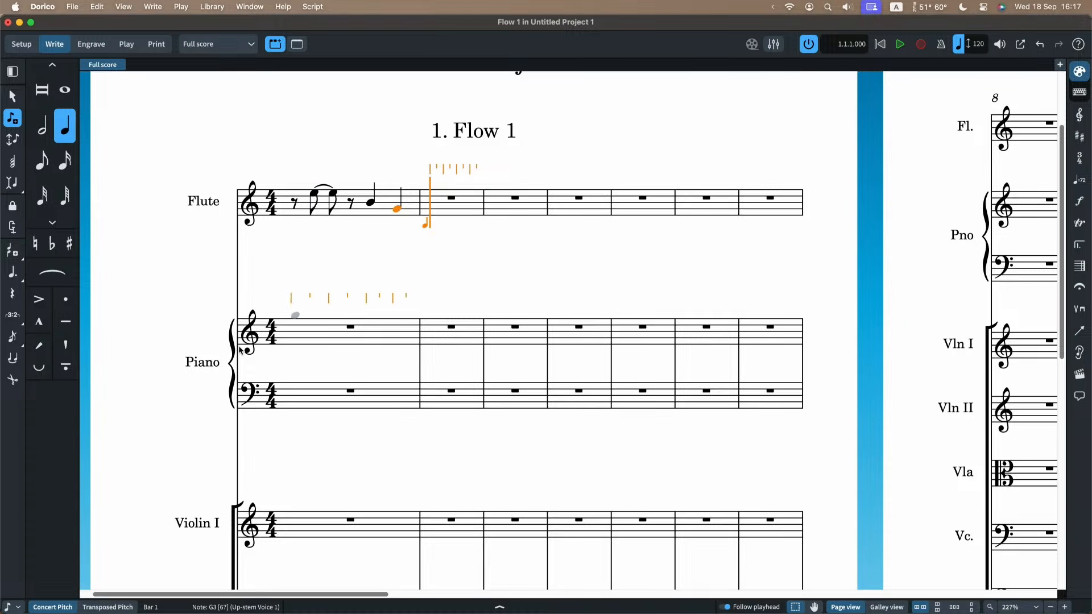
Set the rhythmic grid to eighth notes and add a quarter-note E on beat 3 of the flute's second bar.
click(13, 607)
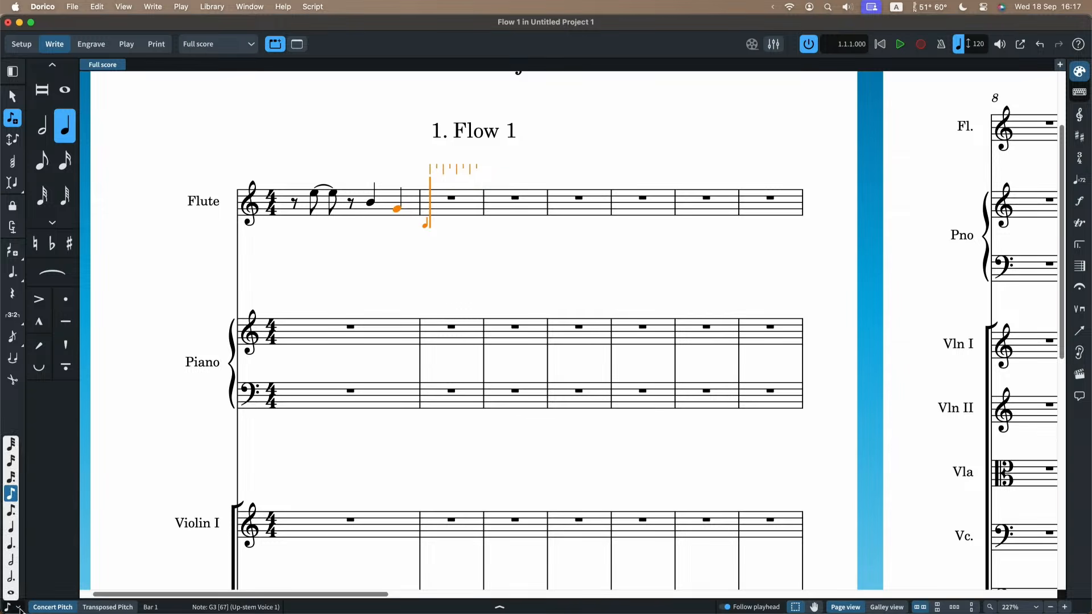
click(12, 495)
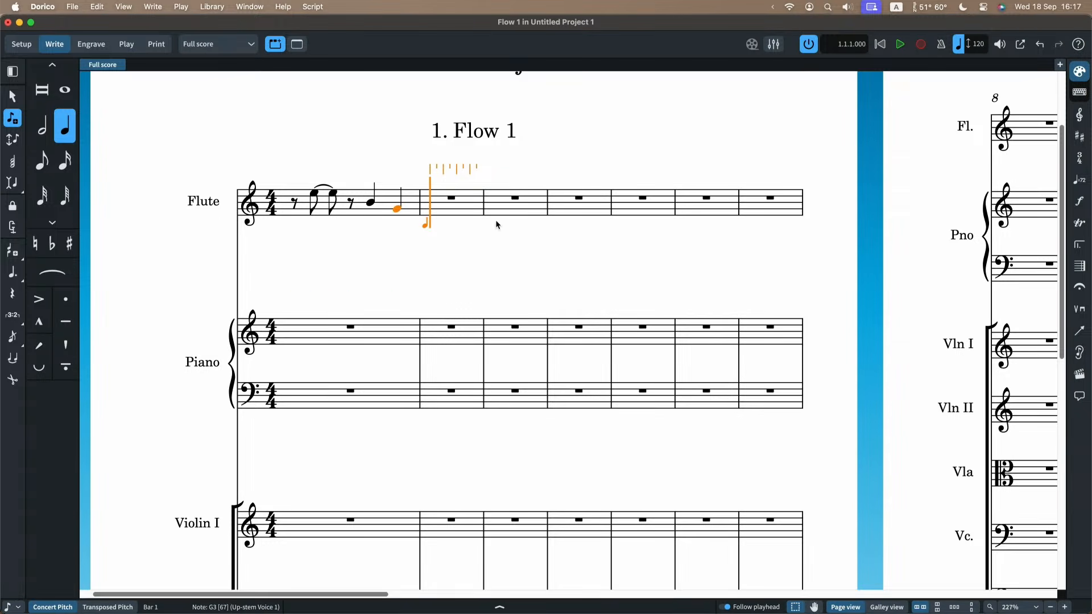
click(458, 194)
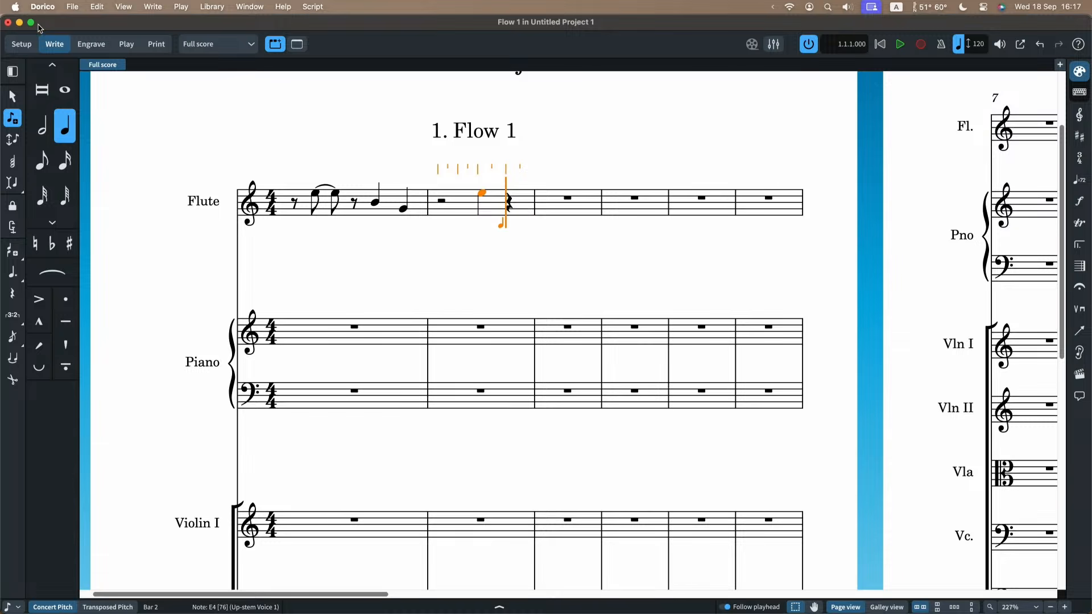
Review the Mouse Input options in the Note Input and Editing preferences, and close the preferences.
click(52, 7)
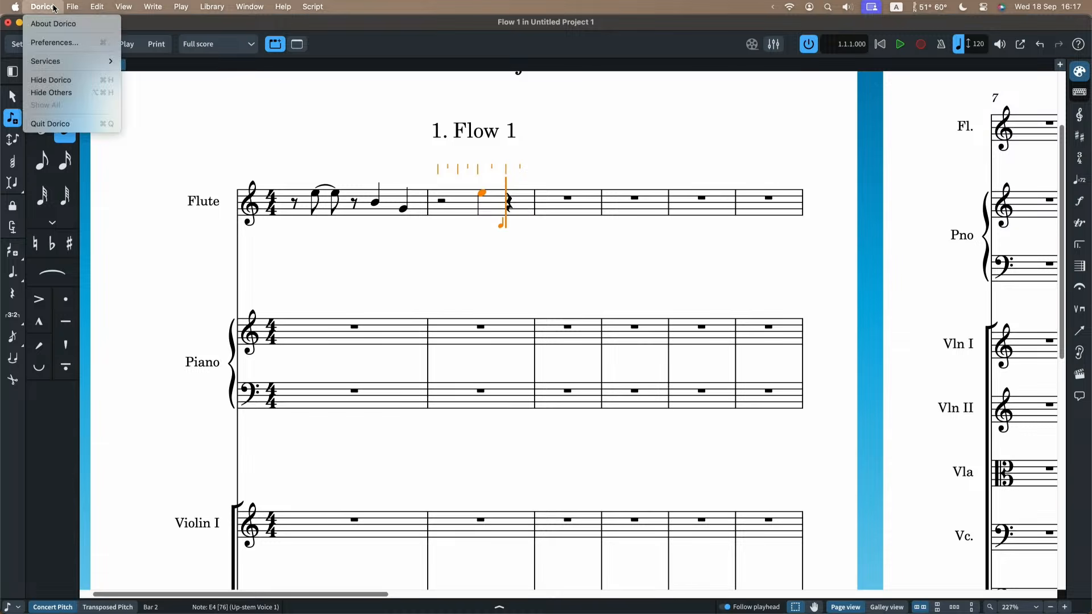
click(55, 42)
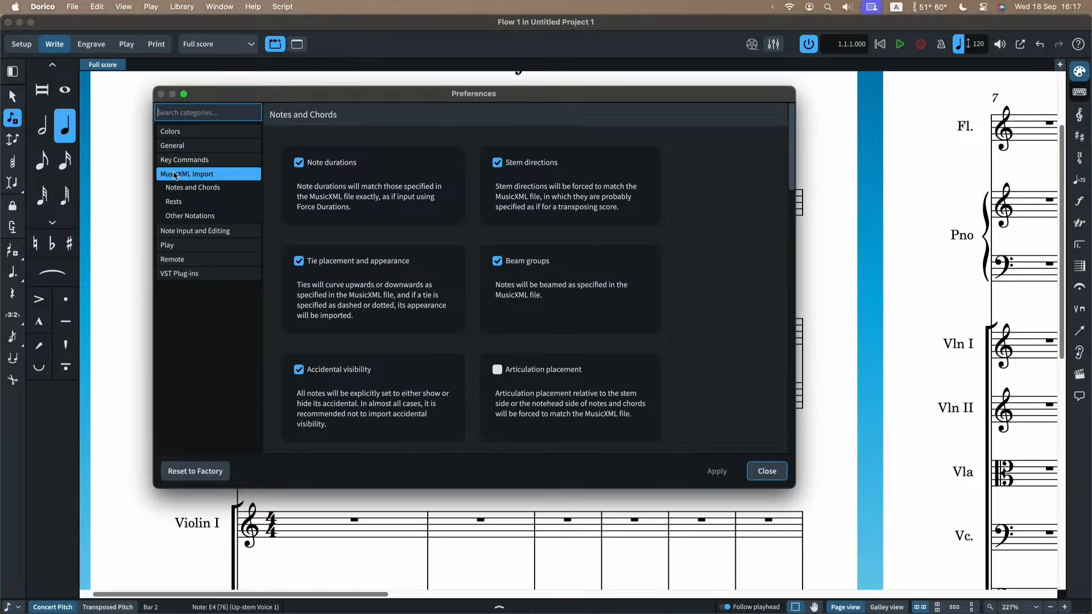
click(182, 230)
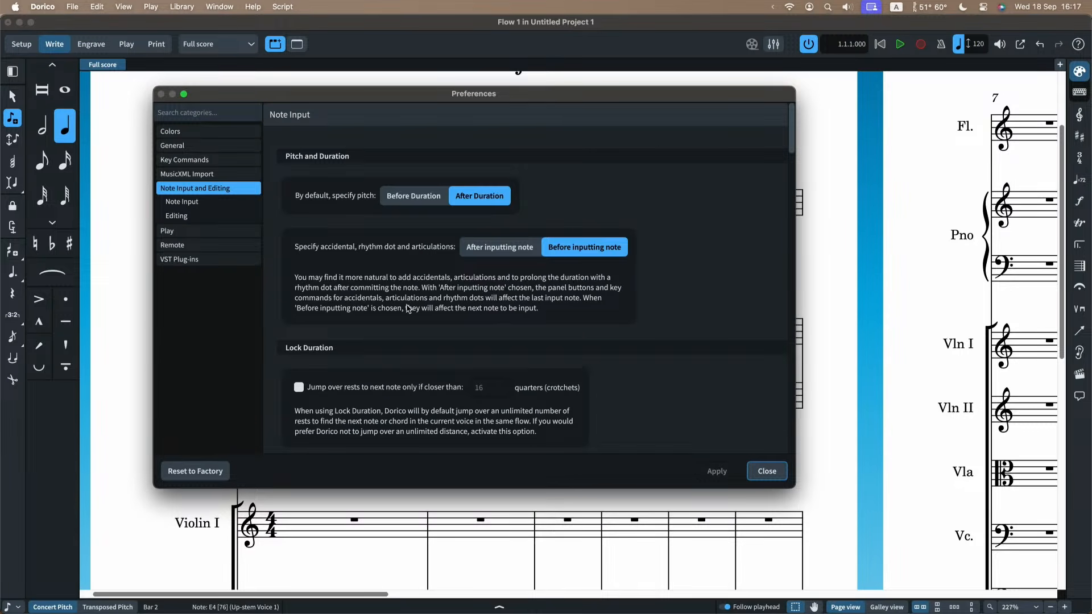
scroll(407, 307, down, 5)
scroll(390, 298, down, 3)
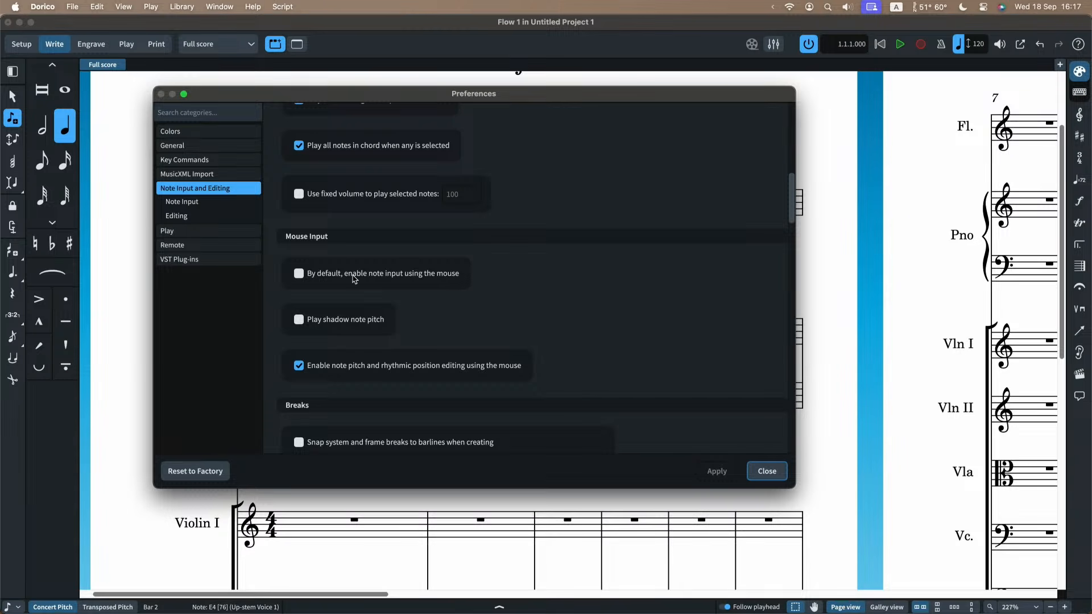
click(762, 470)
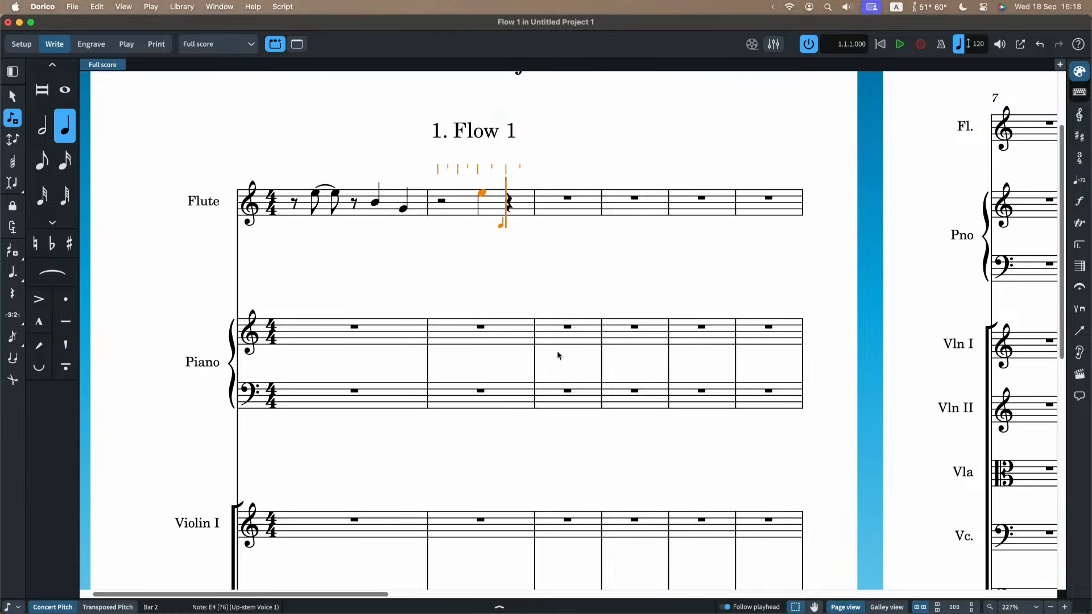
Turn mouse note input off and restart note input from the quarter rest on beat 4 of the flute's second bar.
click(13, 98)
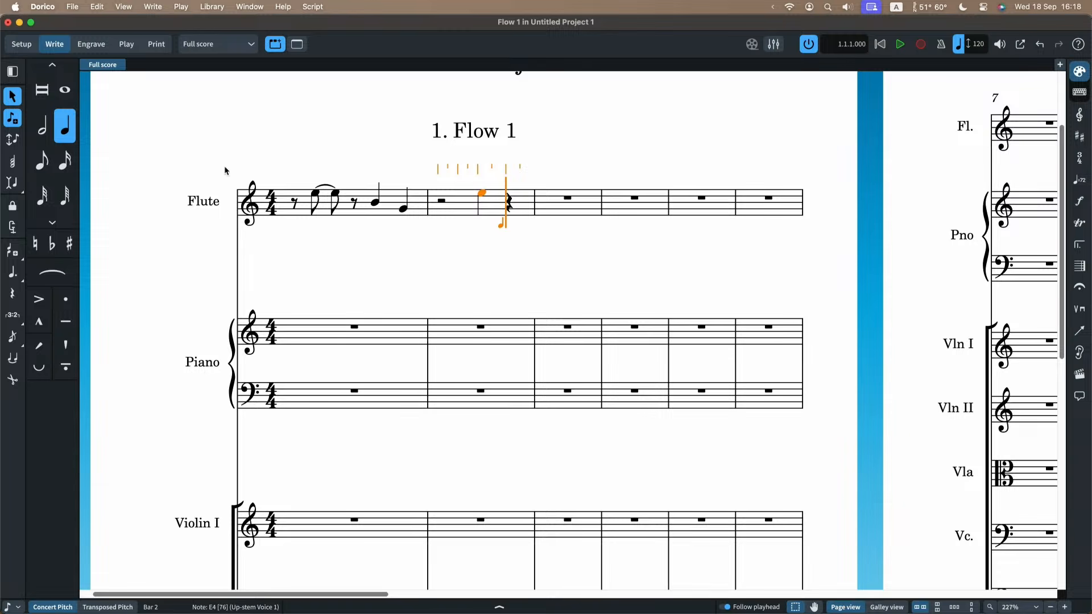
click(465, 228)
click(440, 200)
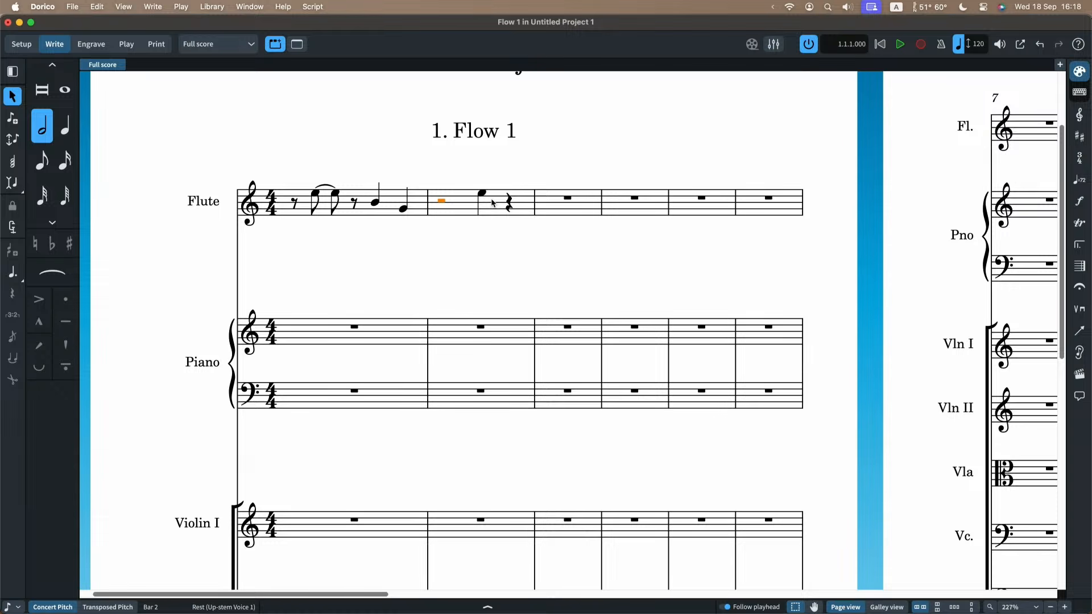
click(508, 206)
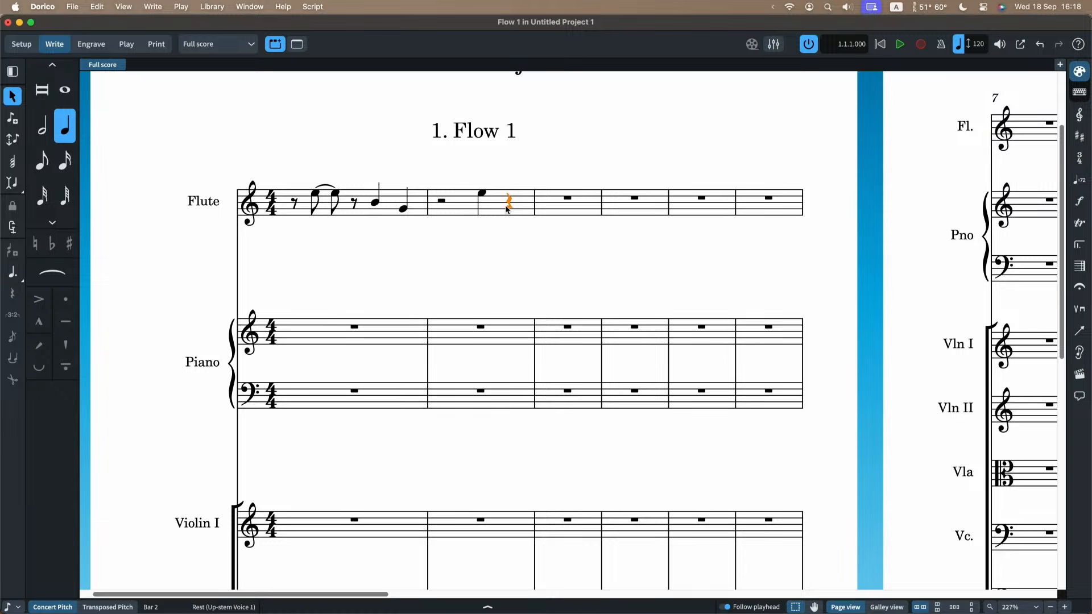
key(Return)
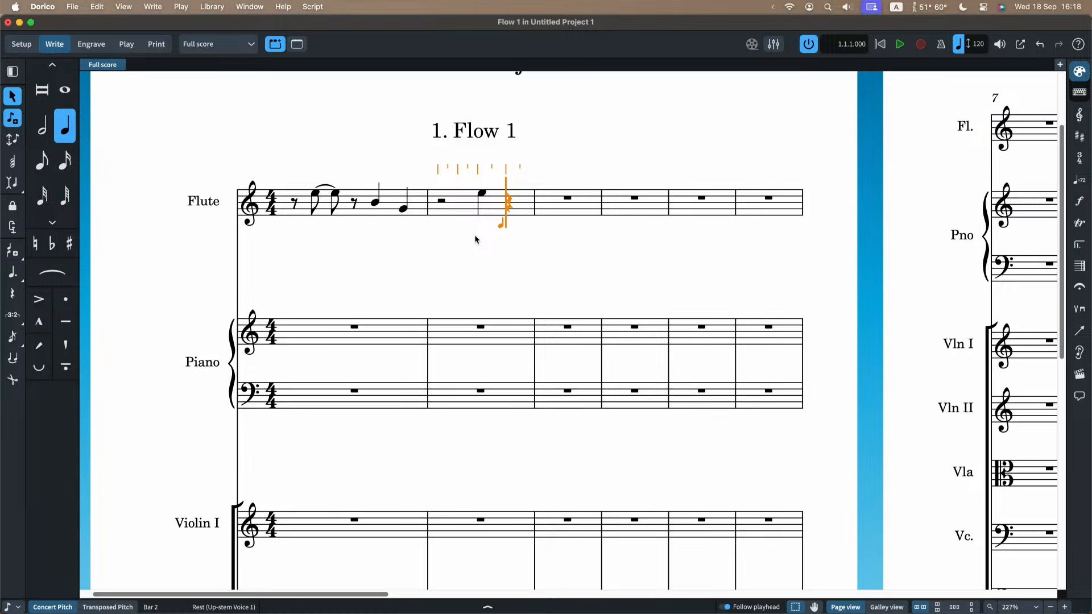
Practise moving the caret along the rhythmic grid and between staves, finishing at the start of the flute's third bar.
key(Left)
key(Left)
key(Left)
key(Left)
key(Down)
key(Down)
key(Up)
key(Up)
key(Right)
key(Right)
key(Right)
key(Right)
key(Right)
key(Right)
key(Right)
key(Left)
key(Left)
key(Left)
key(Left)
key(Left)
key(Left)
key(Left)
key(Left)
key(Left)
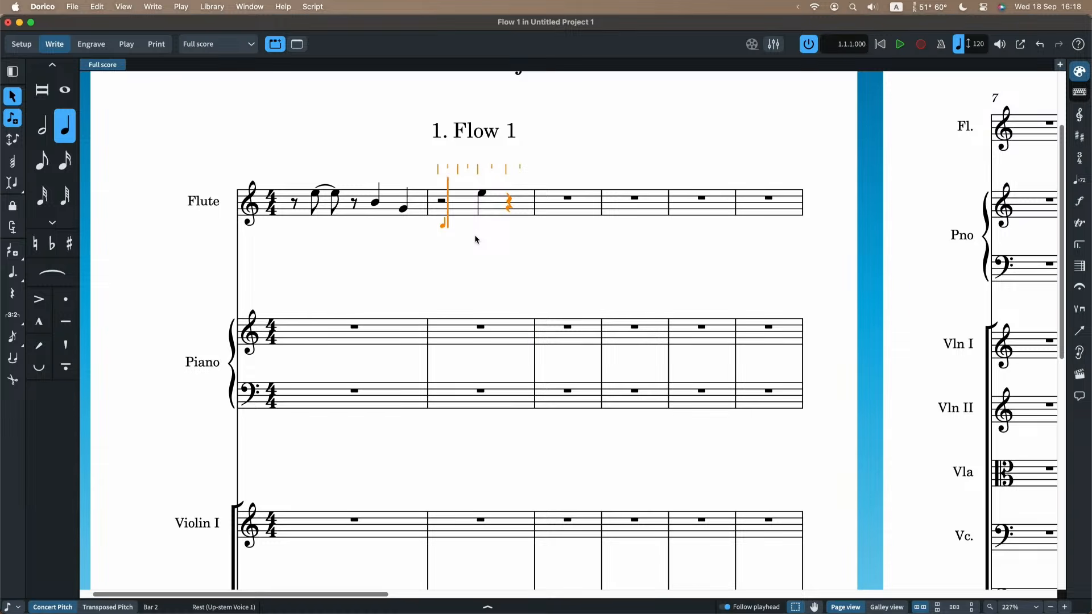
key(Right)
key(Right)
key(Right)
key(Right)
key(Left)
key(Right)
key(Right)
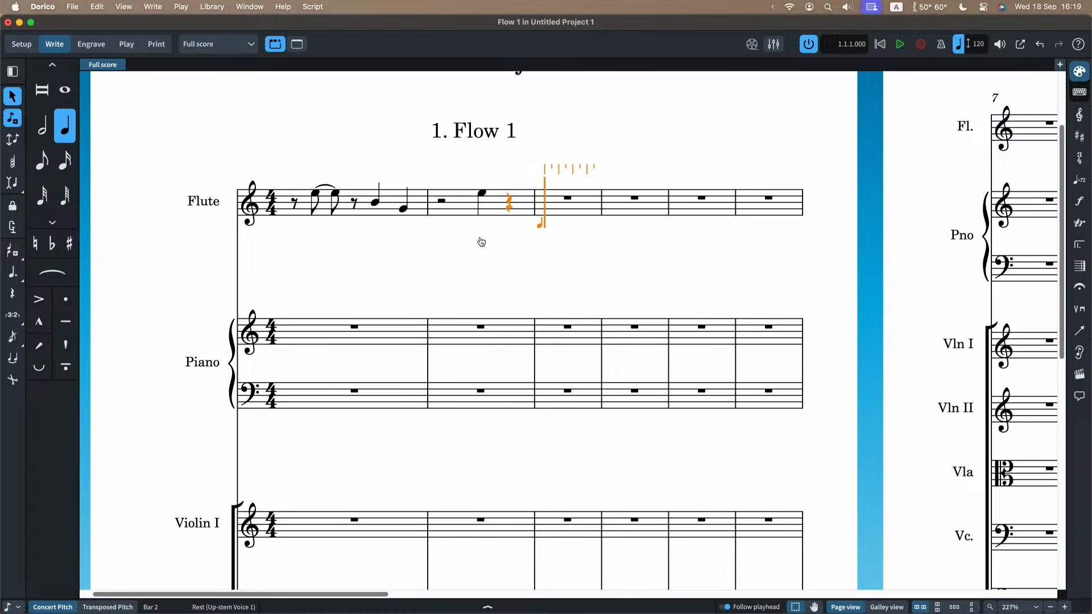
Switch to Safari to examine the note duration and pitch shortcuts on the Mousemat PDF, and return to Dorico.
key(super+Tab)
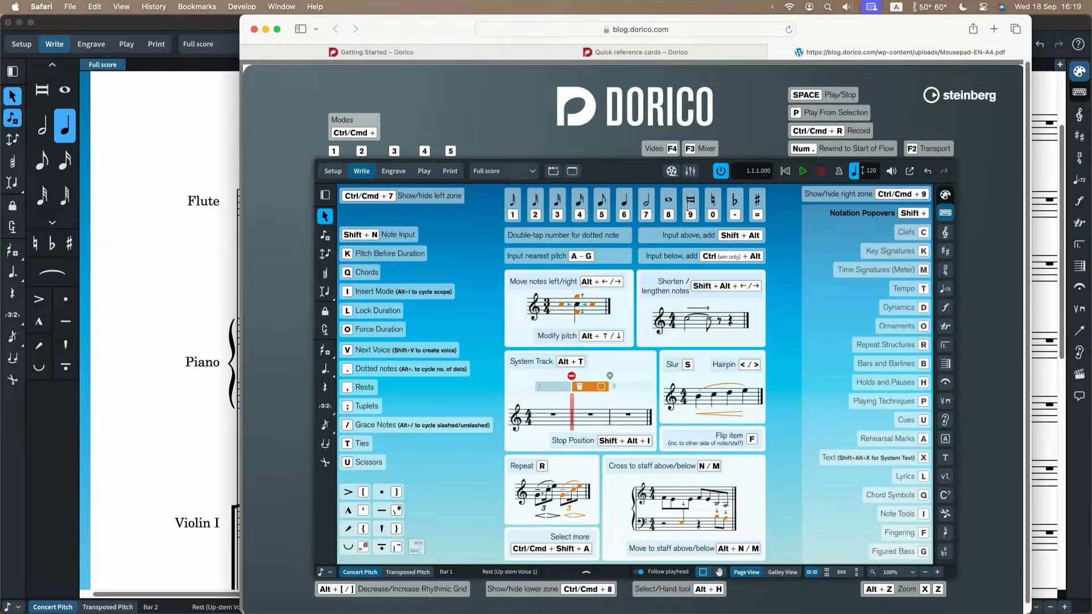
scroll(688, 206, up, 5)
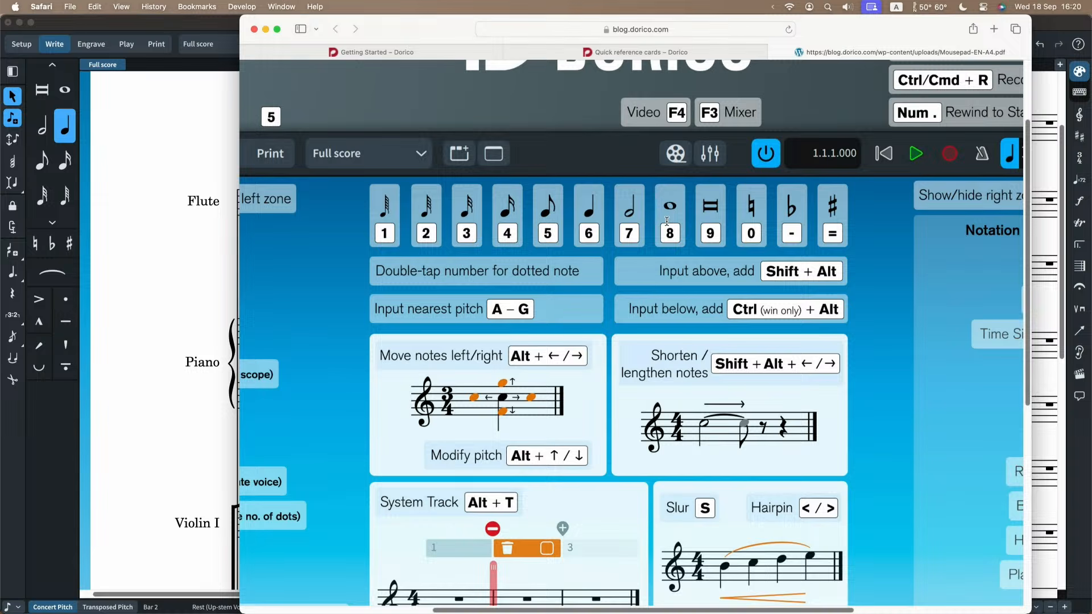
click(160, 208)
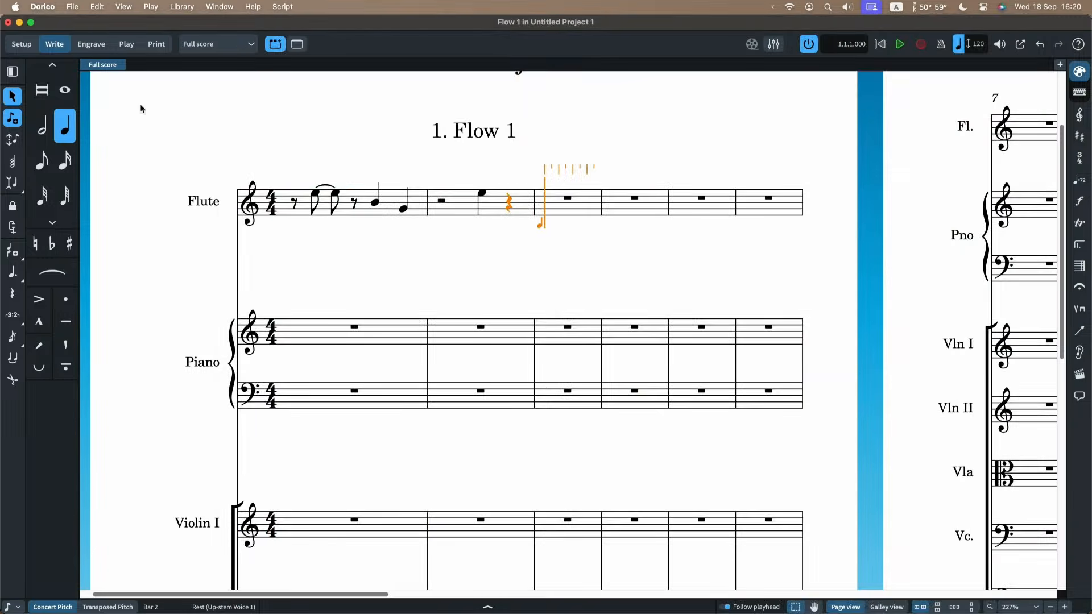
Open the Key Commands preferences and browse the commands in the Note Input category.
click(51, 7)
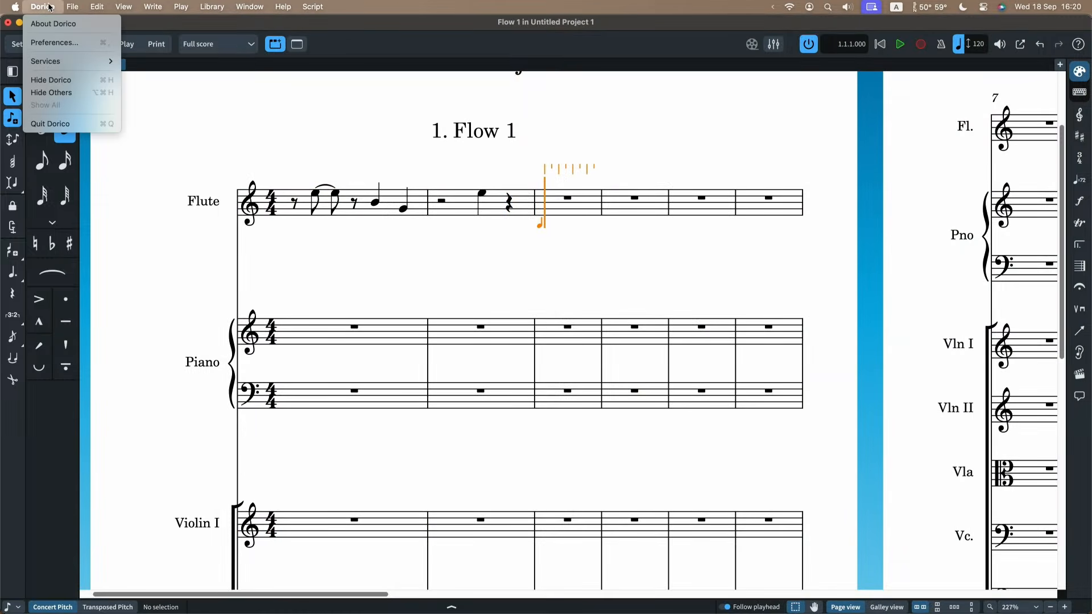
click(51, 43)
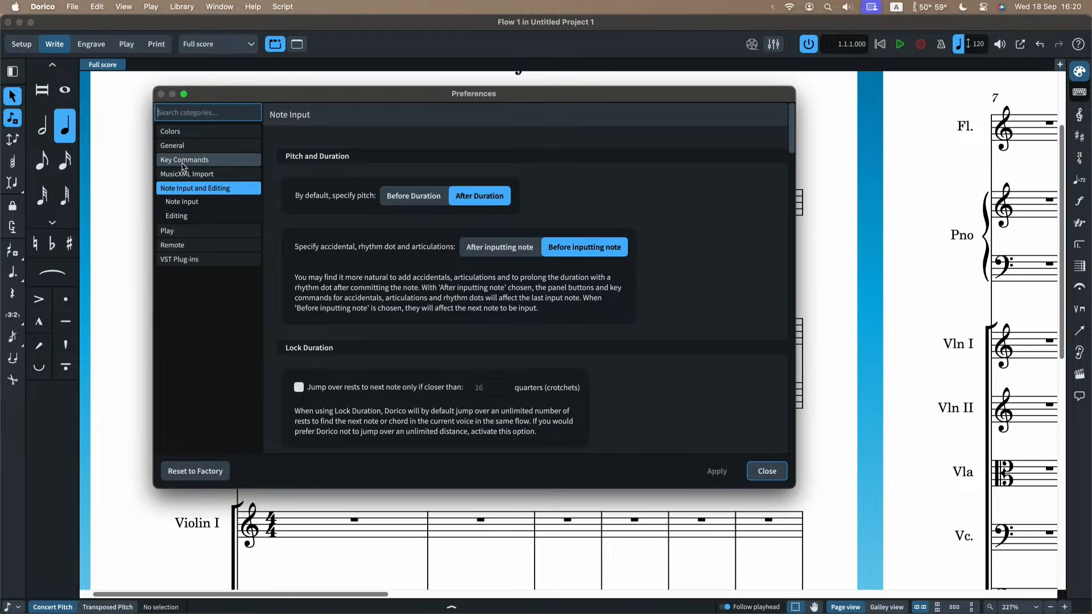
click(183, 164)
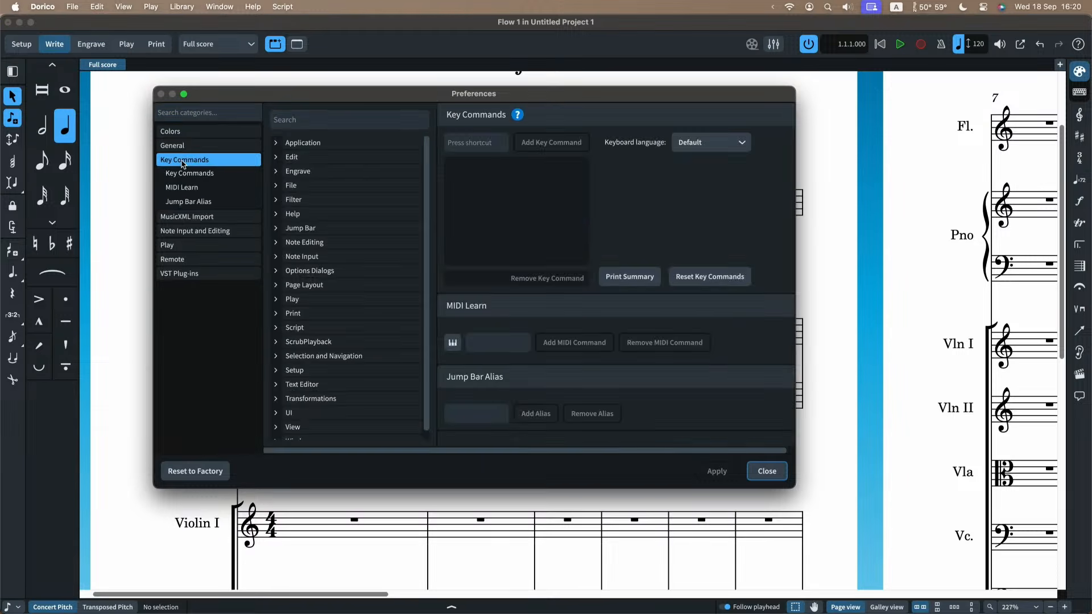
click(305, 120)
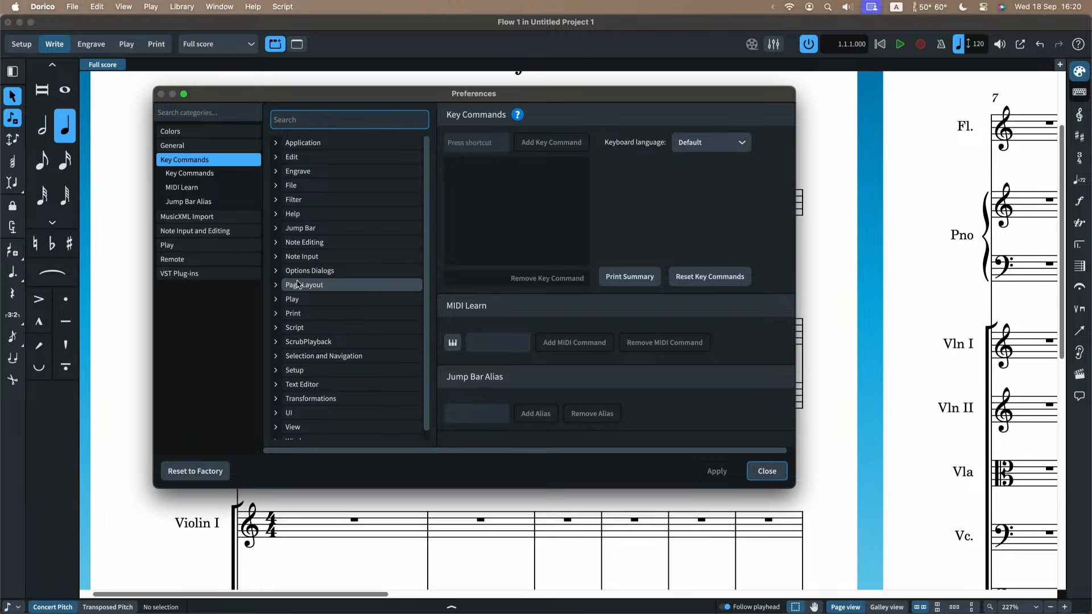
click(277, 257)
scroll(341, 324, down, 5)
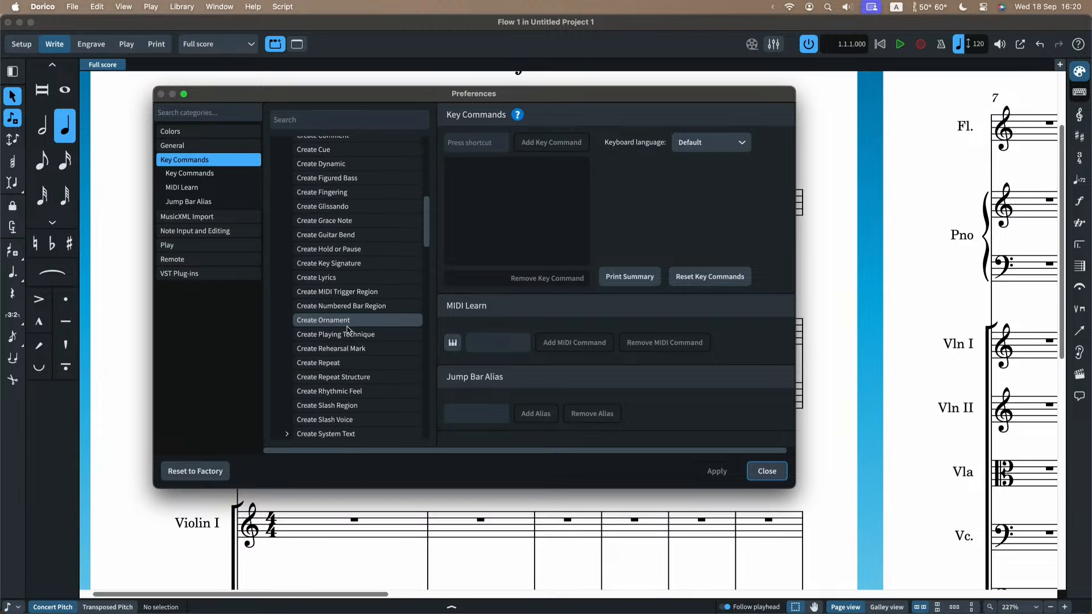
scroll(347, 329, down, 10)
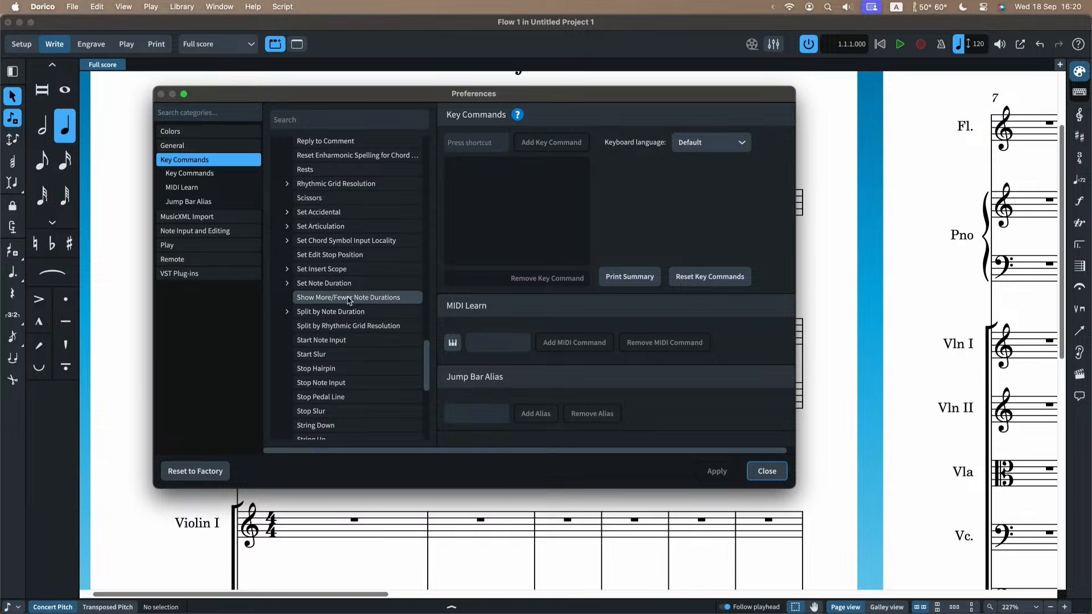
scroll(333, 233, up, 10)
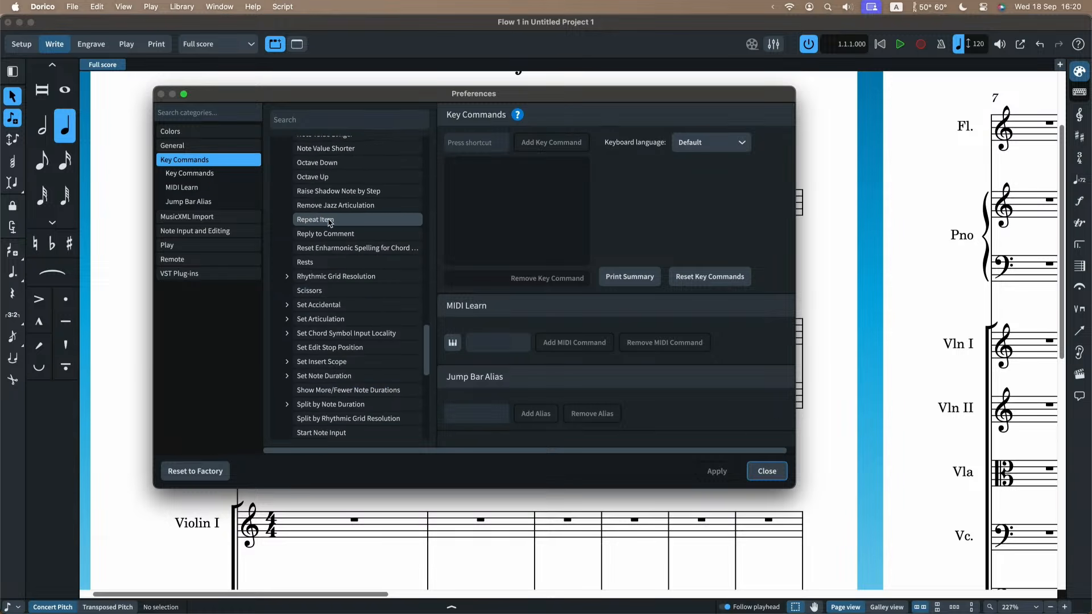
scroll(330, 233, up, 10)
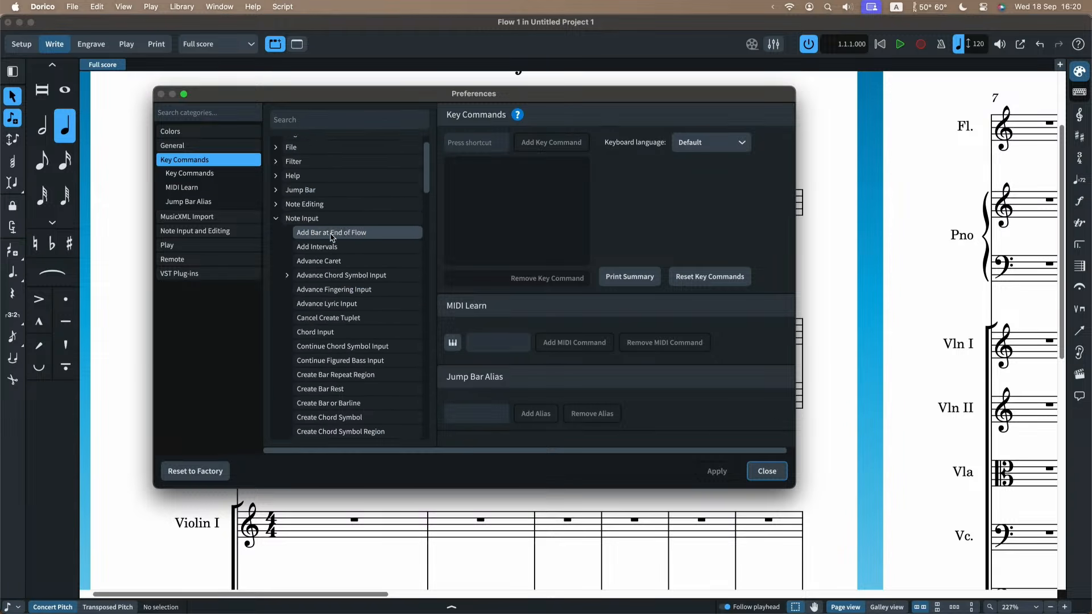
Search the key commands for "quarter", inspect the Note Editing and Note Input matches, and close the preferences.
click(294, 122)
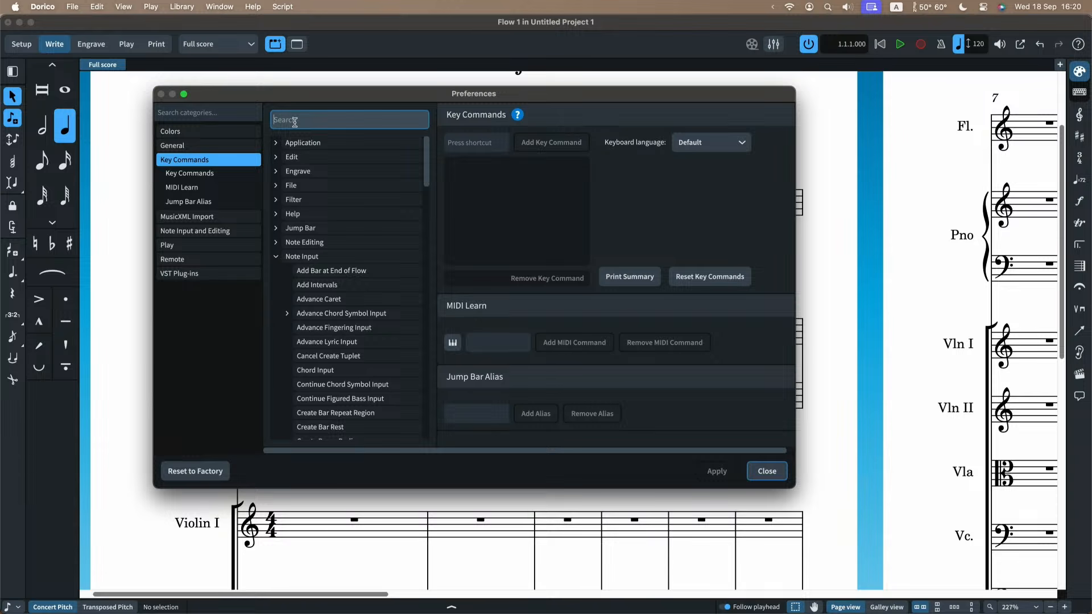
text(quarter)
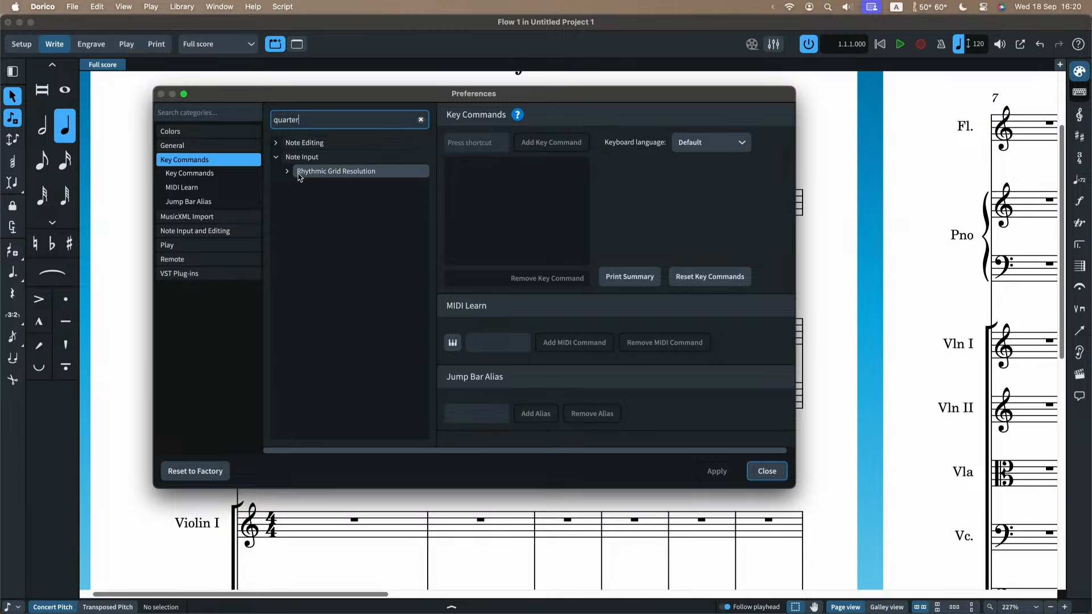
click(275, 143)
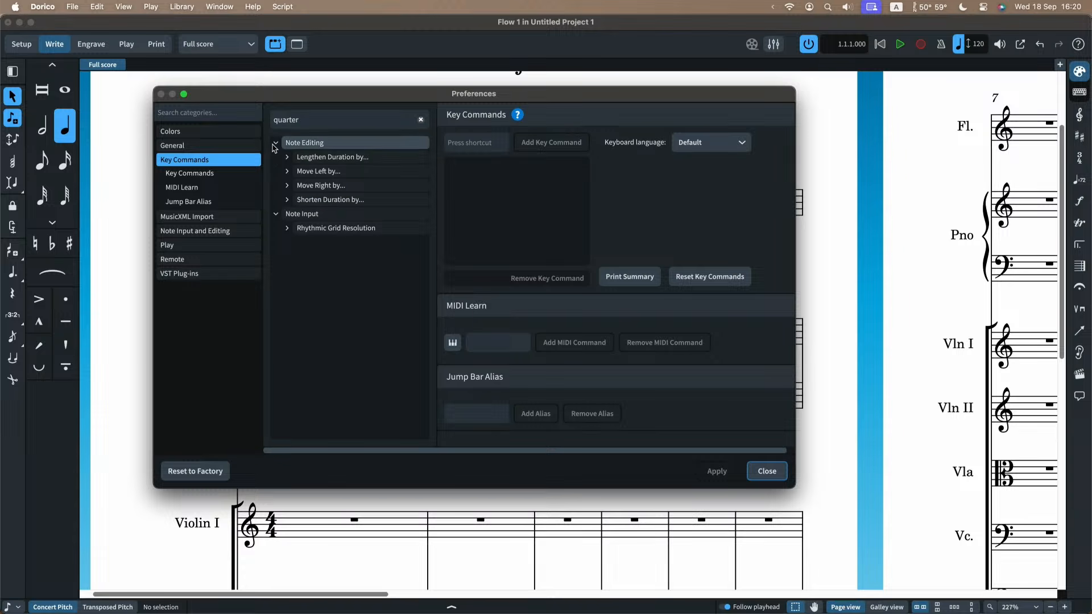
click(275, 144)
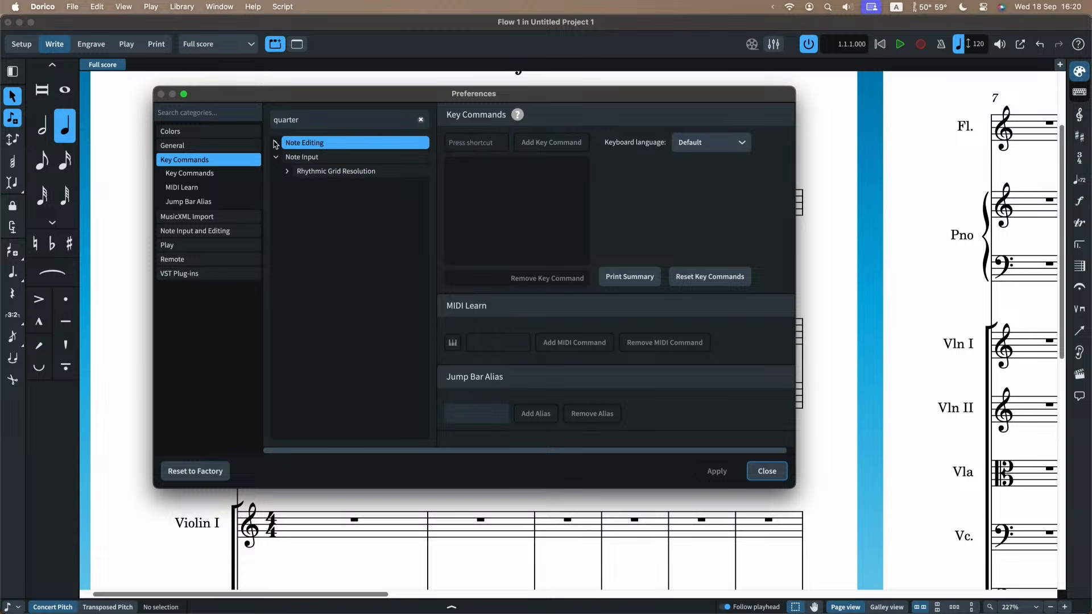
click(287, 172)
click(288, 171)
click(276, 157)
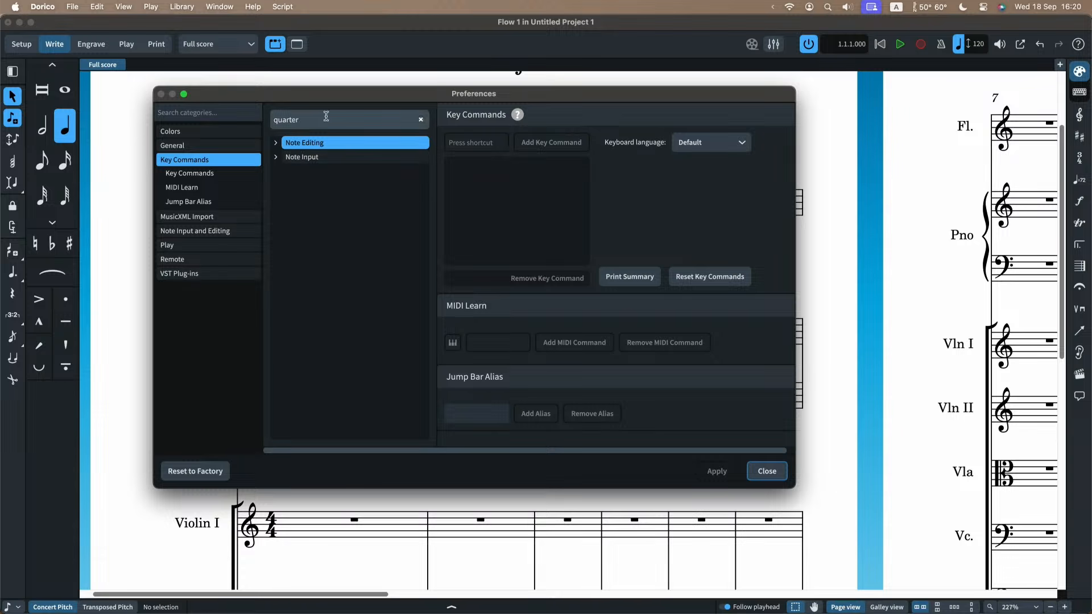
click(421, 119)
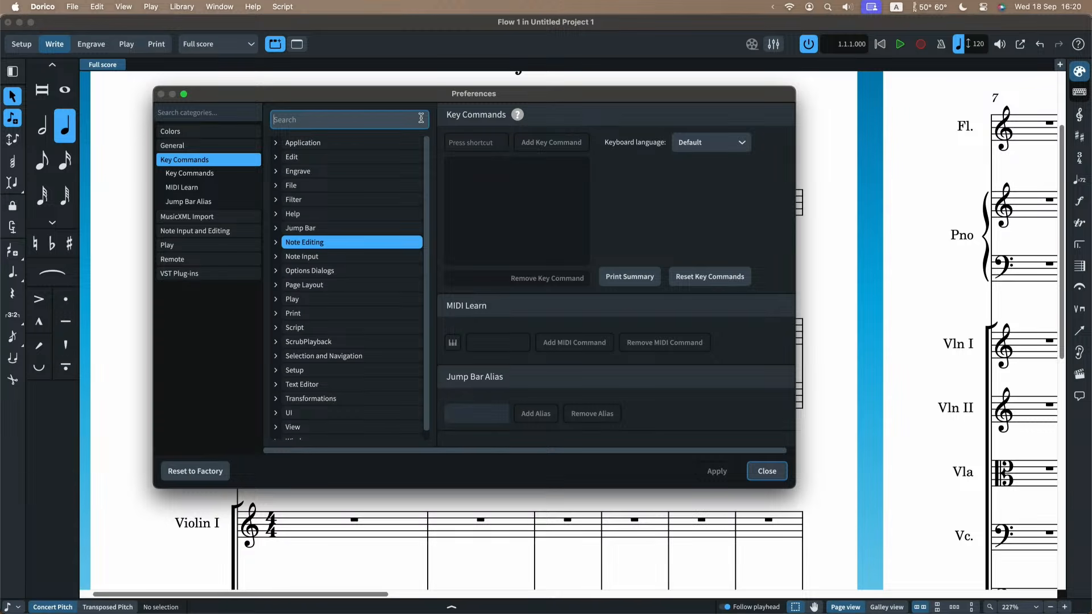
click(779, 471)
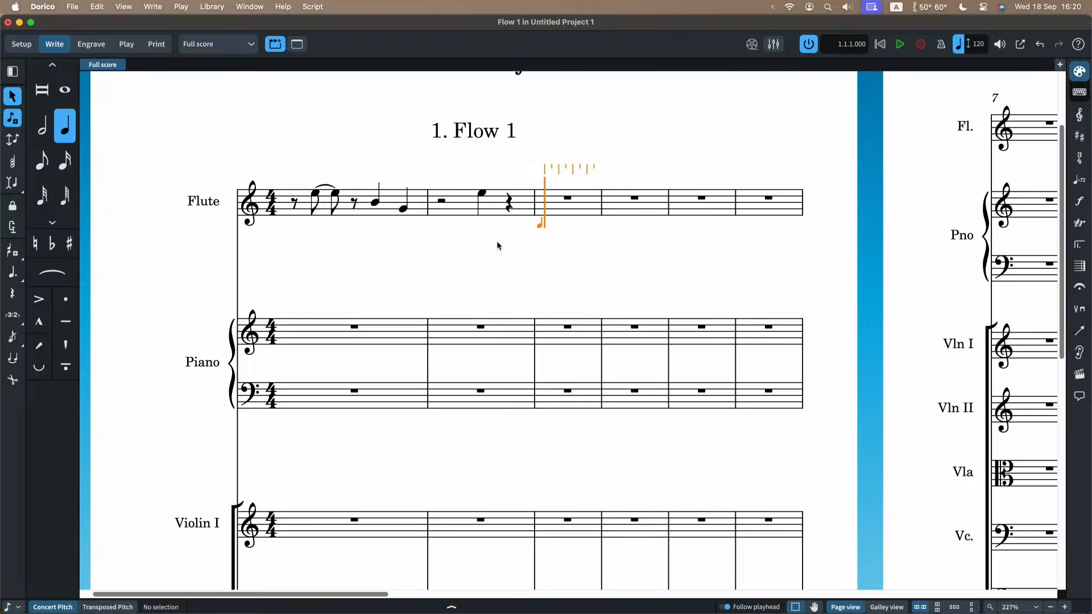
Practise switching between note durations using their key commands, finishing with the eighth note selected.
key(5)
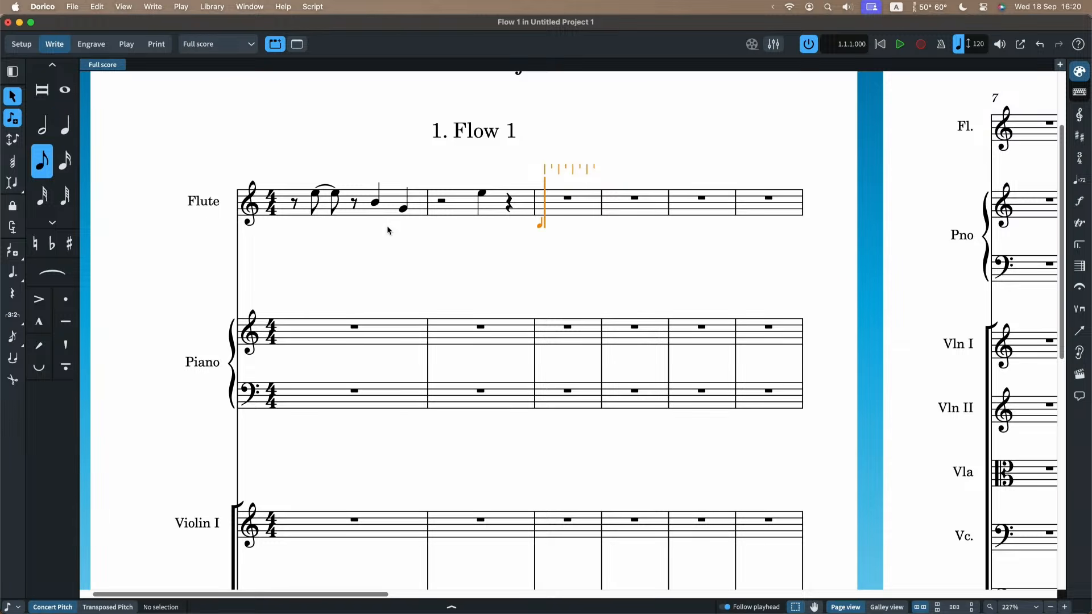
key(4)
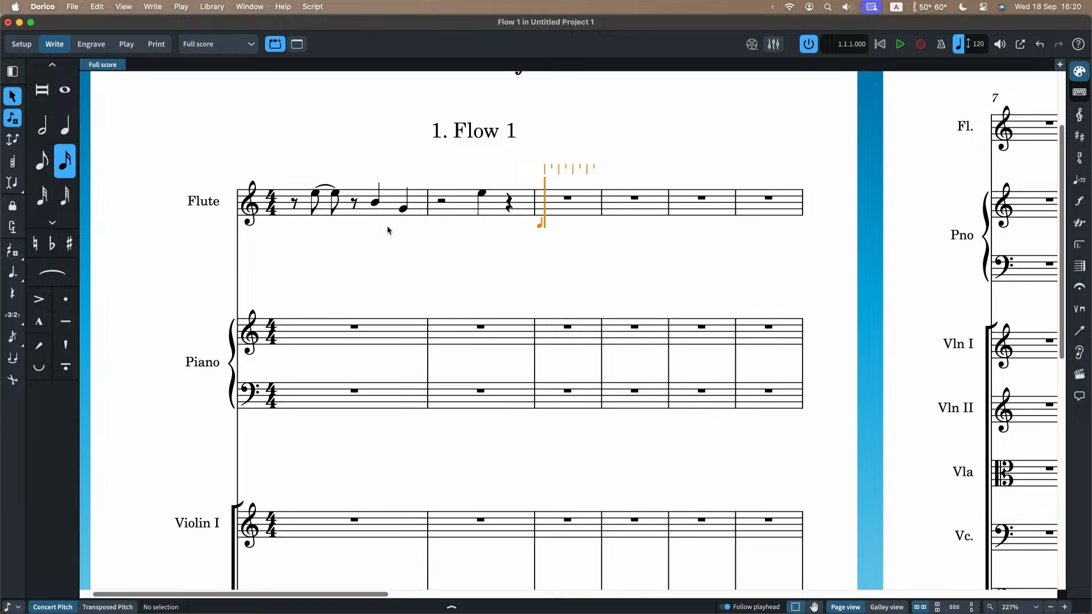
key(3)
key(4)
key(5)
key(6)
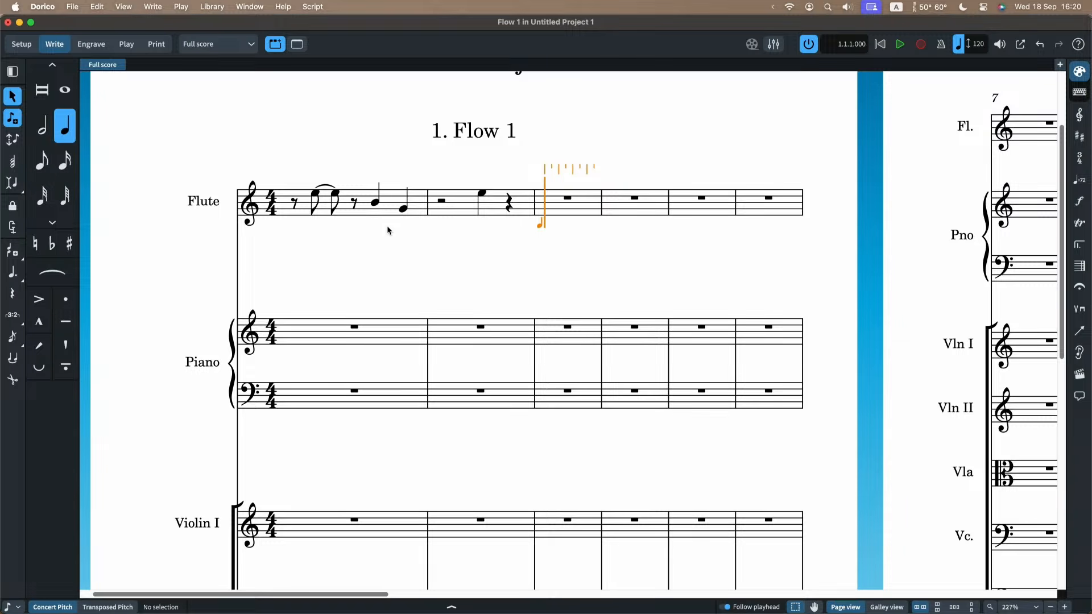
key(5)
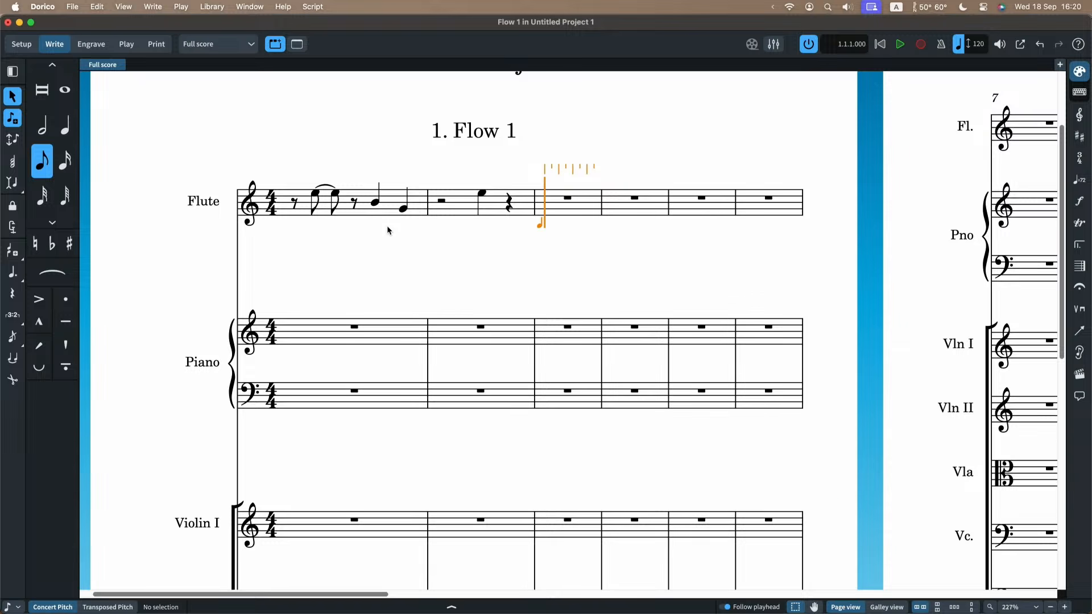
Enter an eighth-note A at the start of the flute's third bar and lower its pitch by an octave.
key(a)
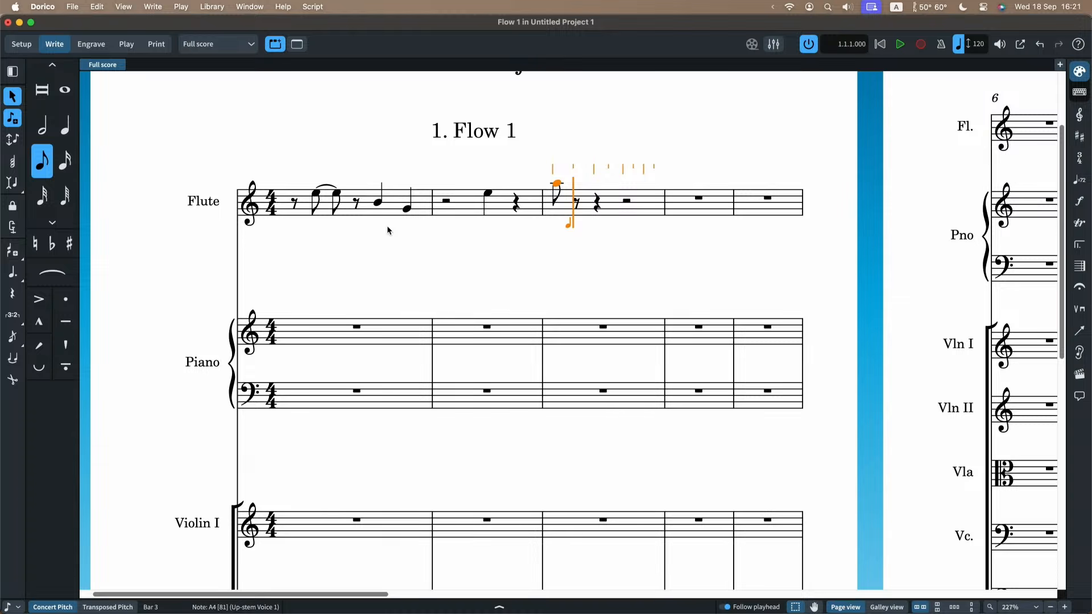
key(Down)
key(Up)
key(Down)
key(Up)
key(Down)
key(Up)
key(Down)
key(Up)
key(alt+Down)
key(alt+Down)
key(alt+Down)
key(alt+Down)
key(alt+Down)
key(alt+Down)
key(alt+Down)
key(alt+Down)
key(alt+Down)
key(alt+Up)
key(alt+Up)
Complete the flute's third bar with rising eighth notes B, C, D, E, F, G and A.
key(b)
key(c)
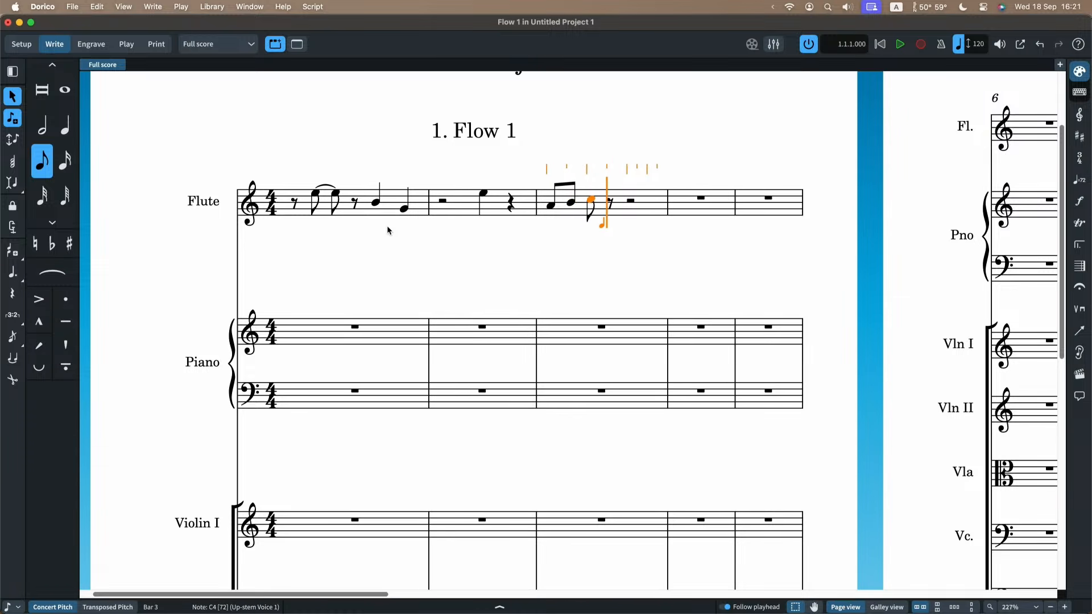
key(d)
key(e)
key(f)
key(g)
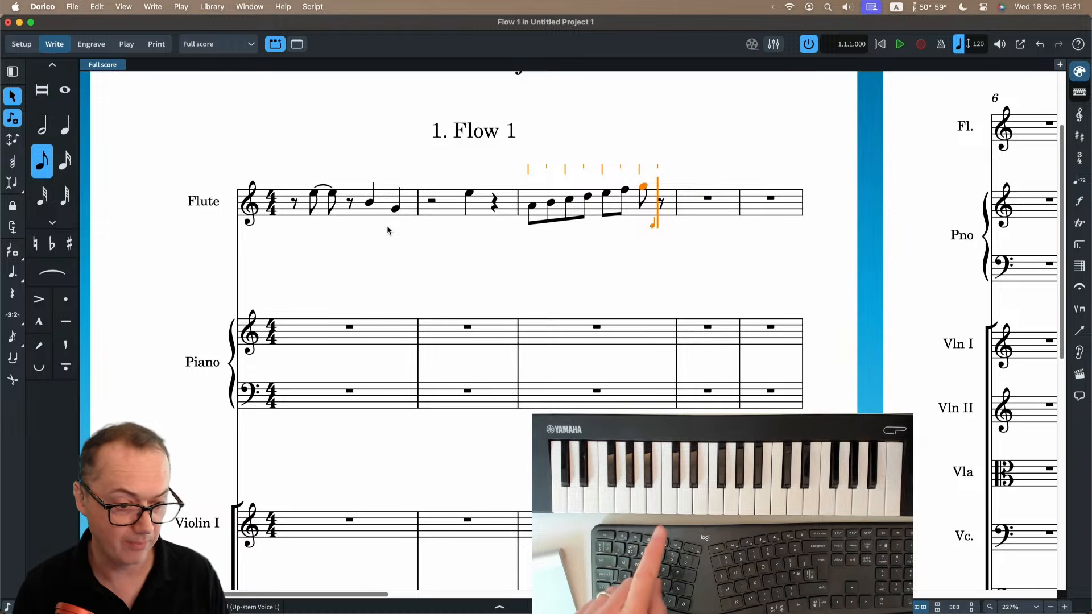
key(a)
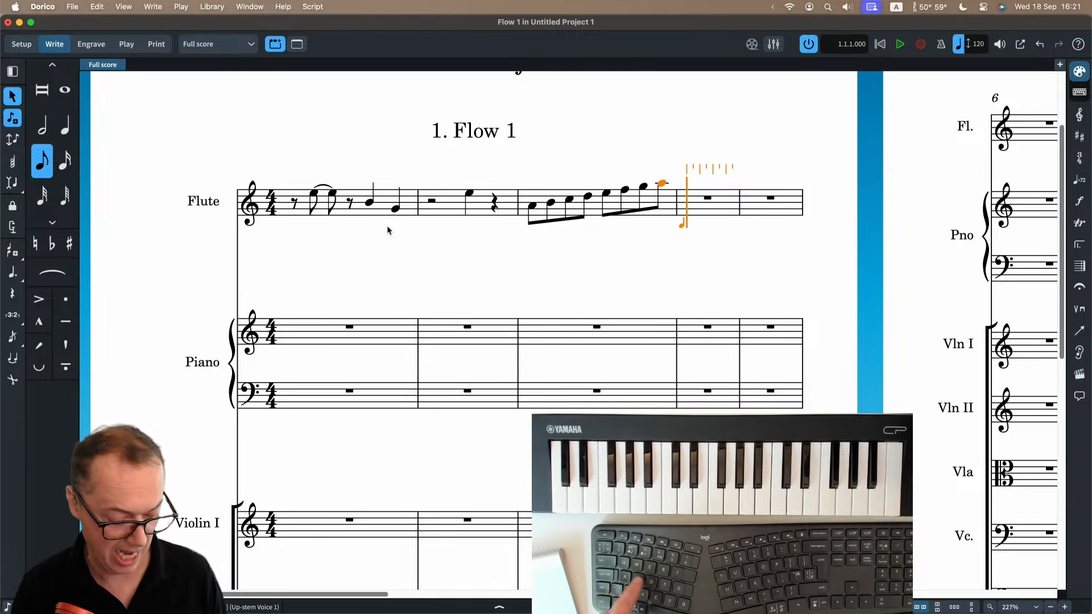
Enter two eighth notes at the start of the flute's fourth bar, a high D and a second note adjusted to A.
key(b)
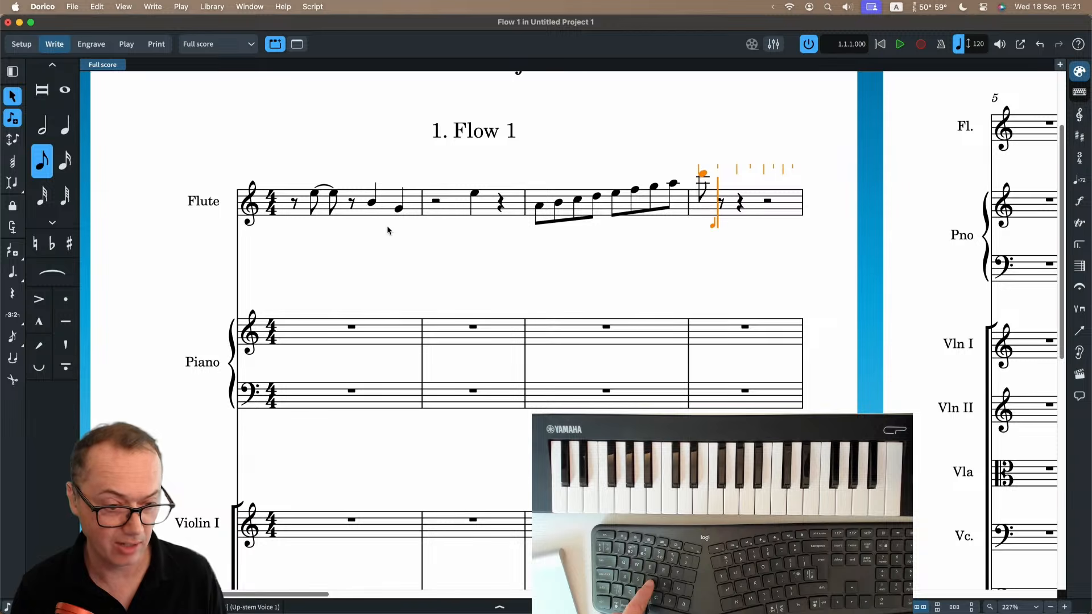
key(g)
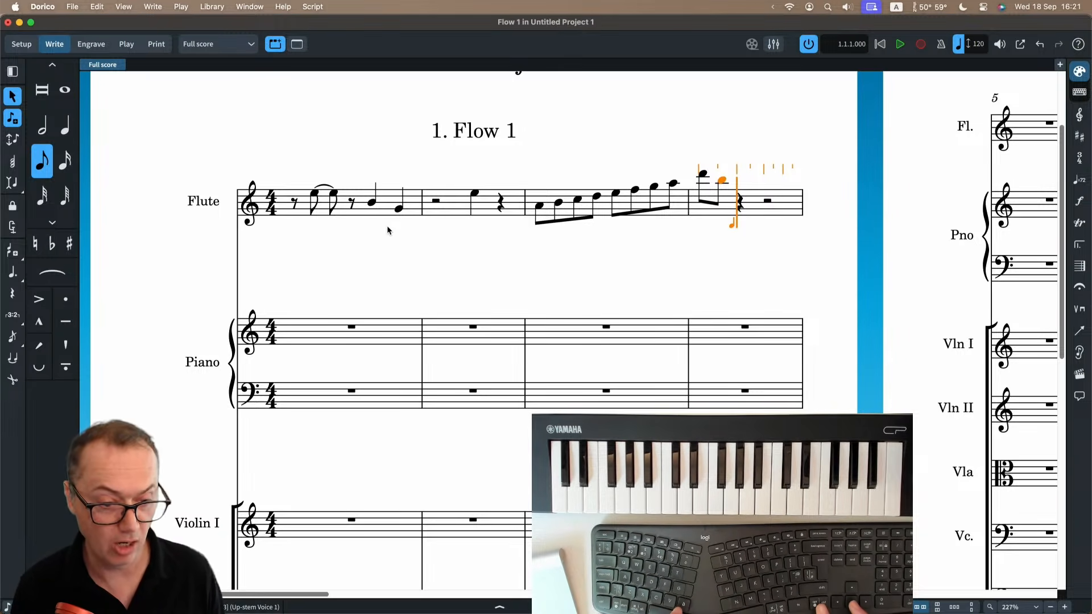
key(alt+Down)
key(alt+Down)
key(alt+Down)
key(alt+Down)
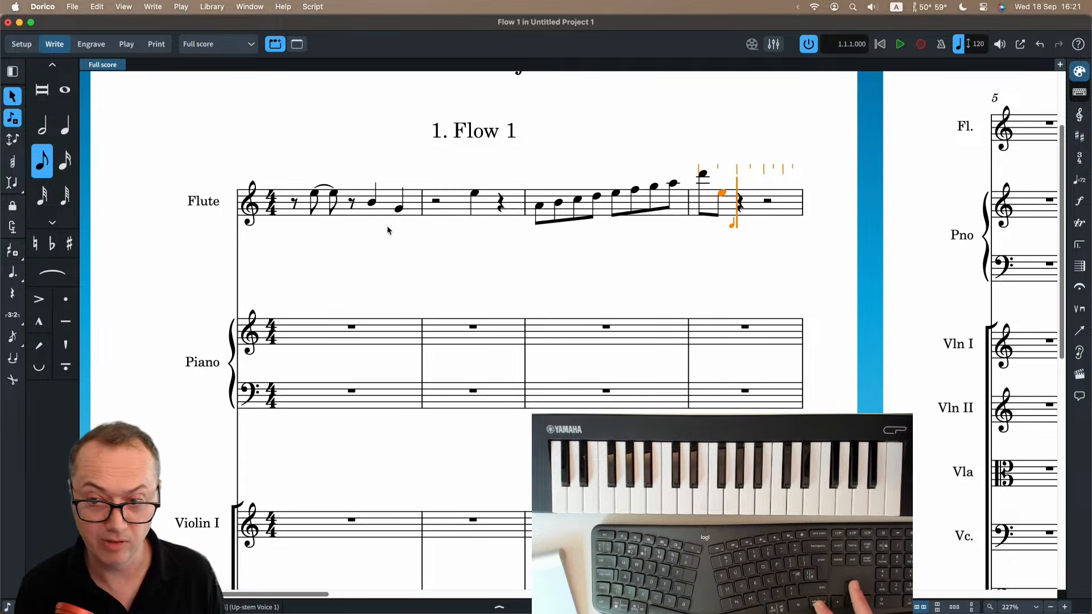
key(alt+Up)
key(alt+Up)
key(alt+Up)
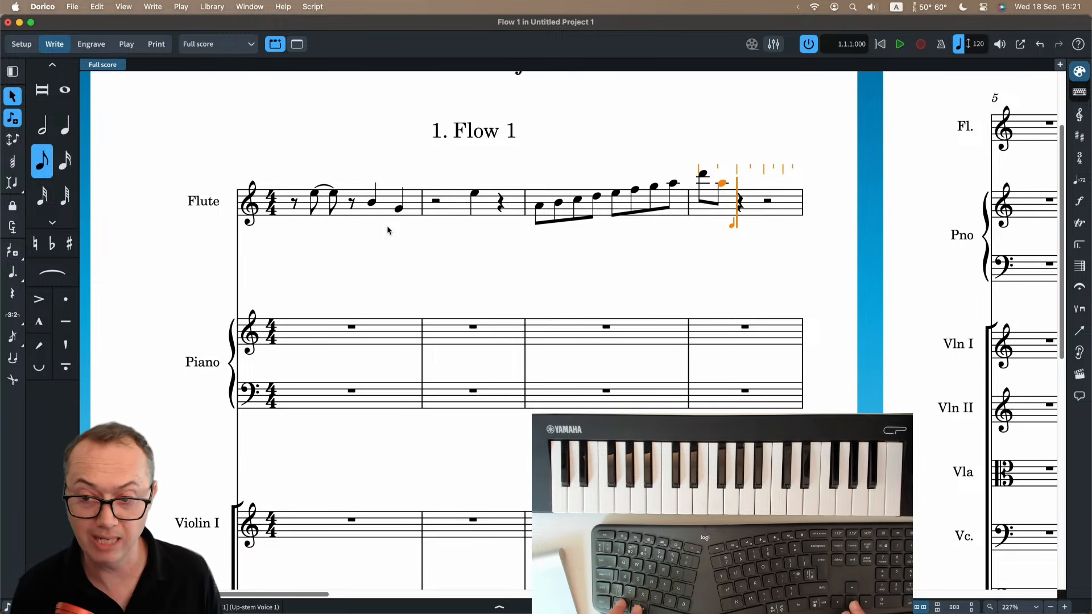
Practise shifting the fourth bar's second note down and back up by octaves.
key(super+alt+Down)
key(super+alt+Down)
key(super+alt+Up)
key(super+alt+Up)
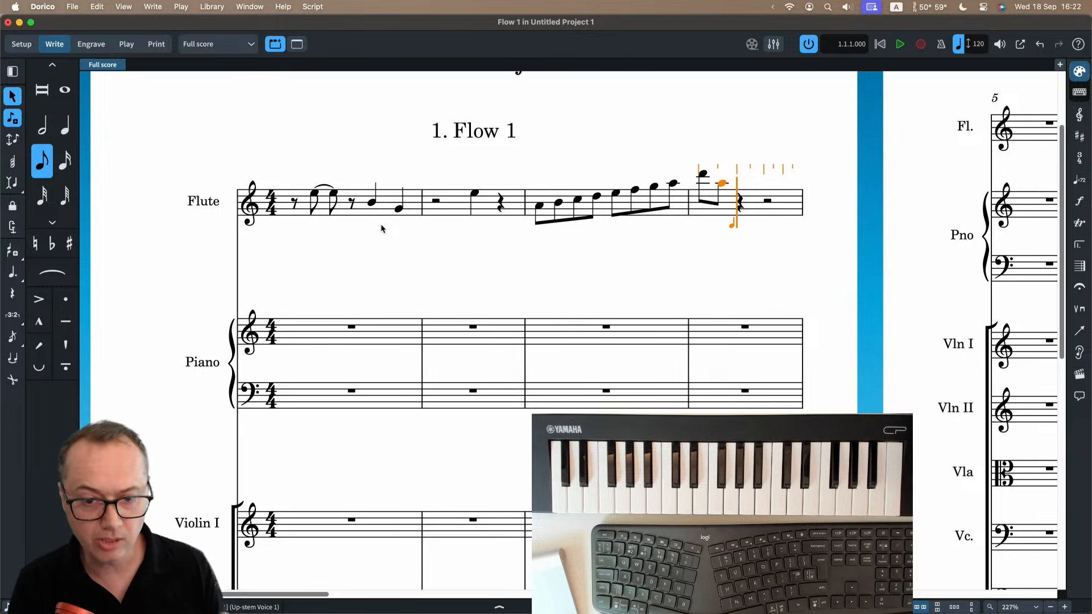
Turn on Pitch Before Duration and enter a high D half note and a D eighth note in the flute's fourth bar.
click(12, 139)
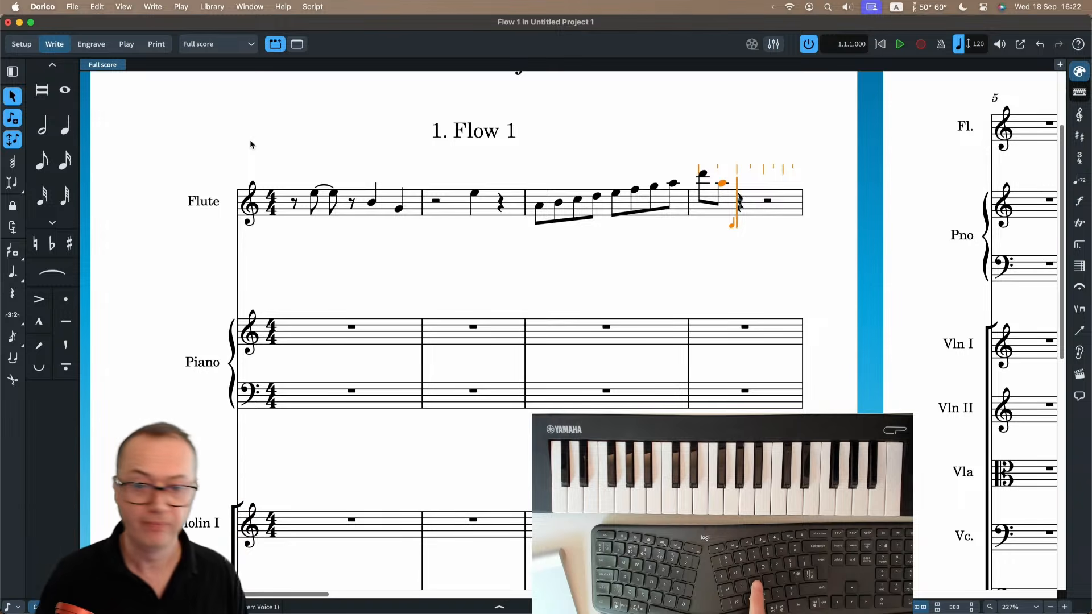
key(k)
key(k)
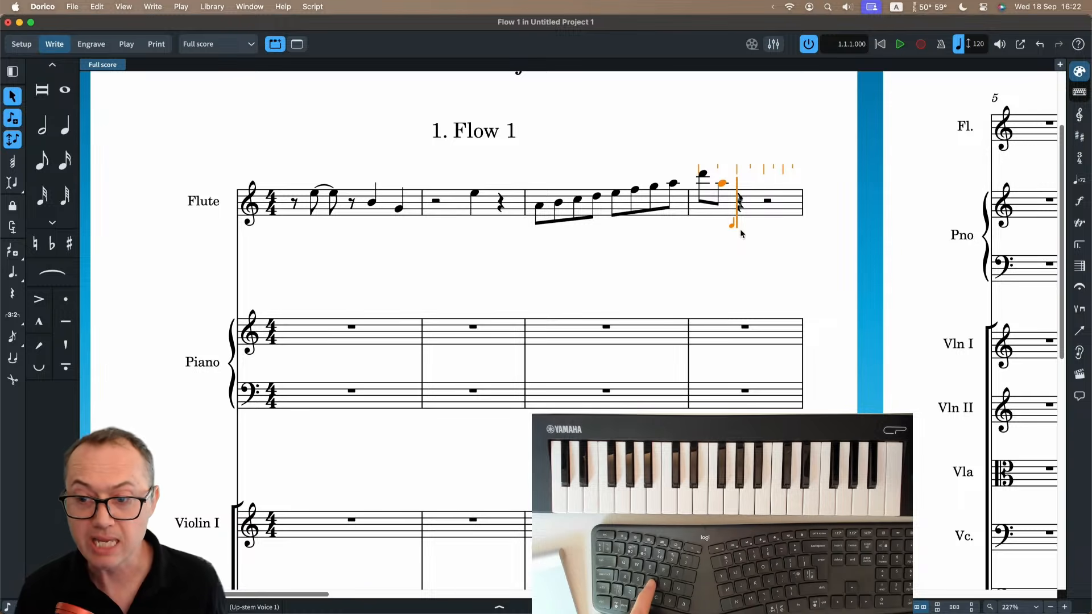
key(0)
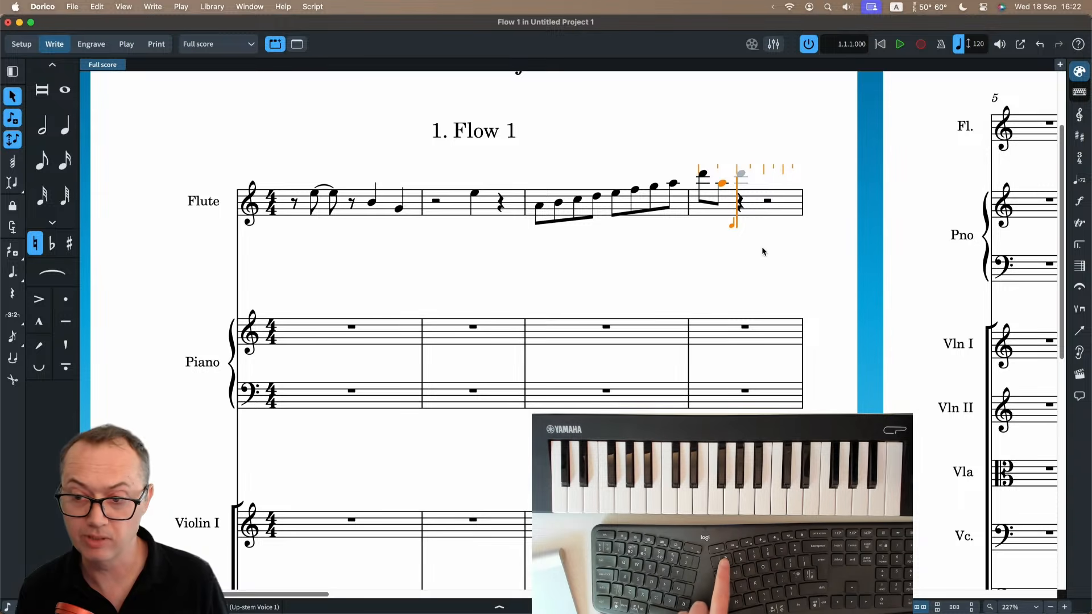
key(c)
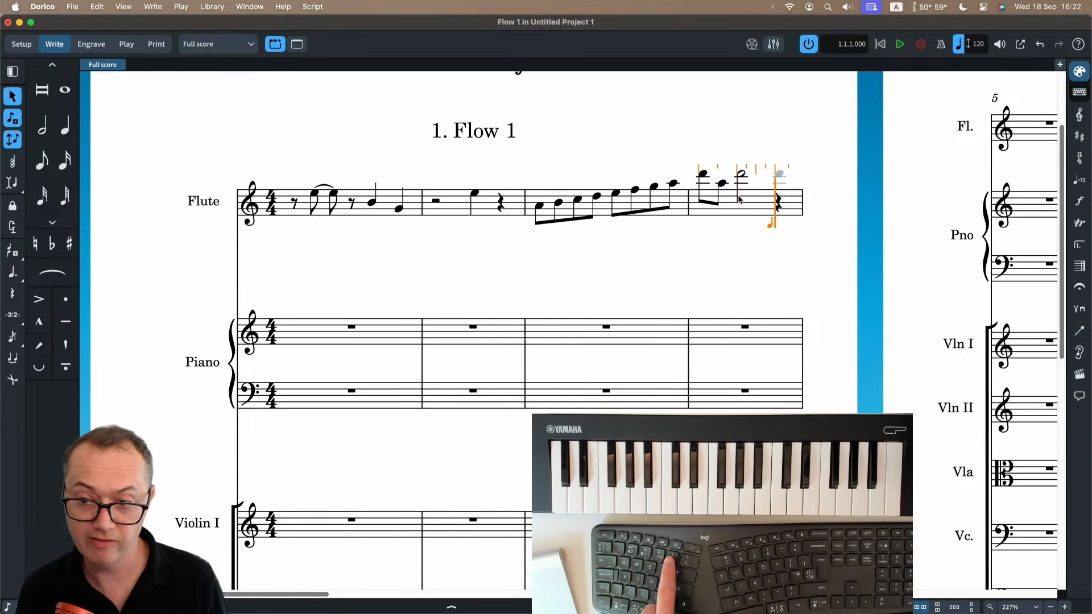
key(5)
key(c)
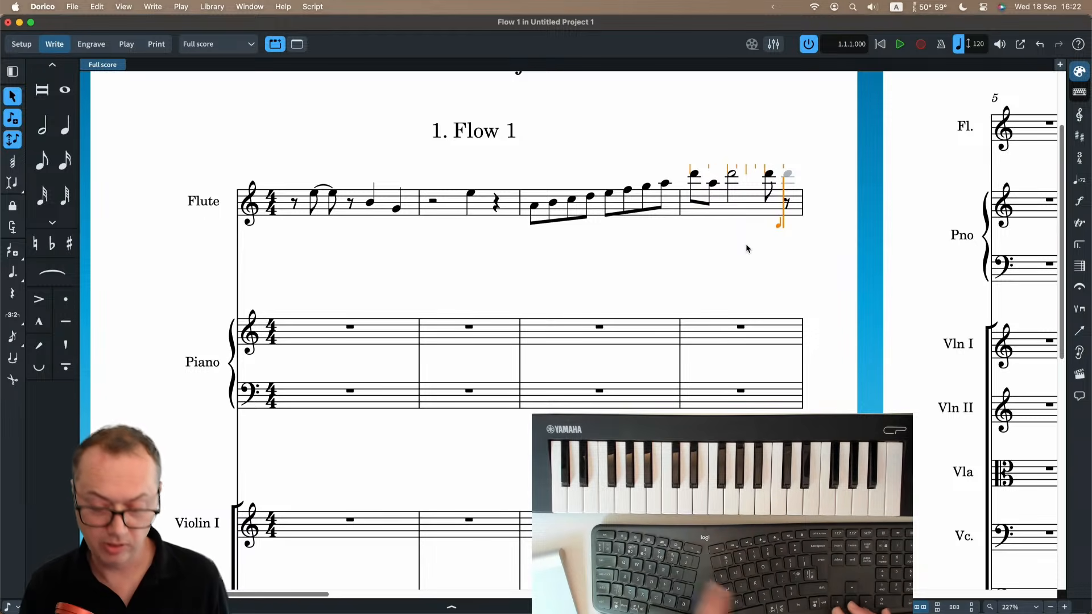
Adjust the pending note's pitch down to the C inside the staff and enter it as the fourth bar's final eighth note.
key(Down)
key(Up)
key(Down)
key(Up)
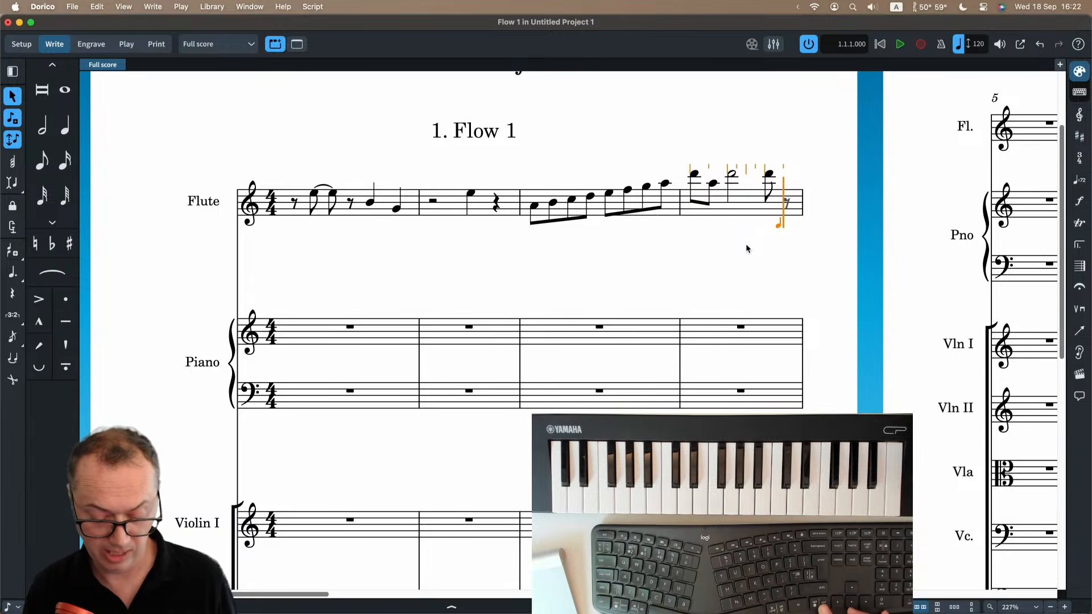
key(0)
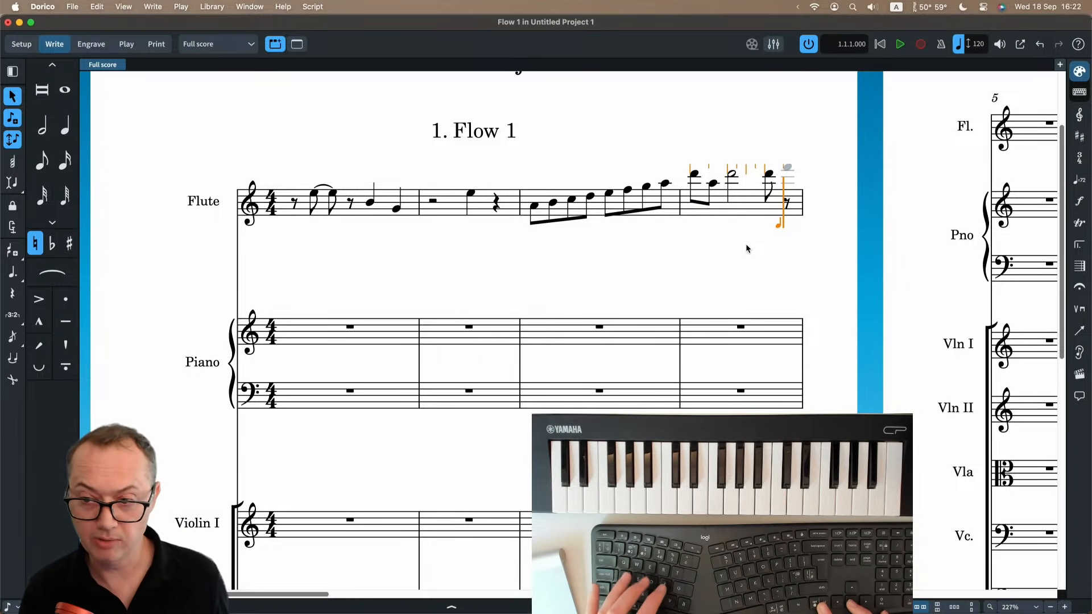
key(alt+Down)
key(alt+Down)
key(alt+Down)
key(alt+Down)
key(alt+Down)
key(alt+Down)
key(alt+Down)
key(alt+Down)
key(alt+Down)
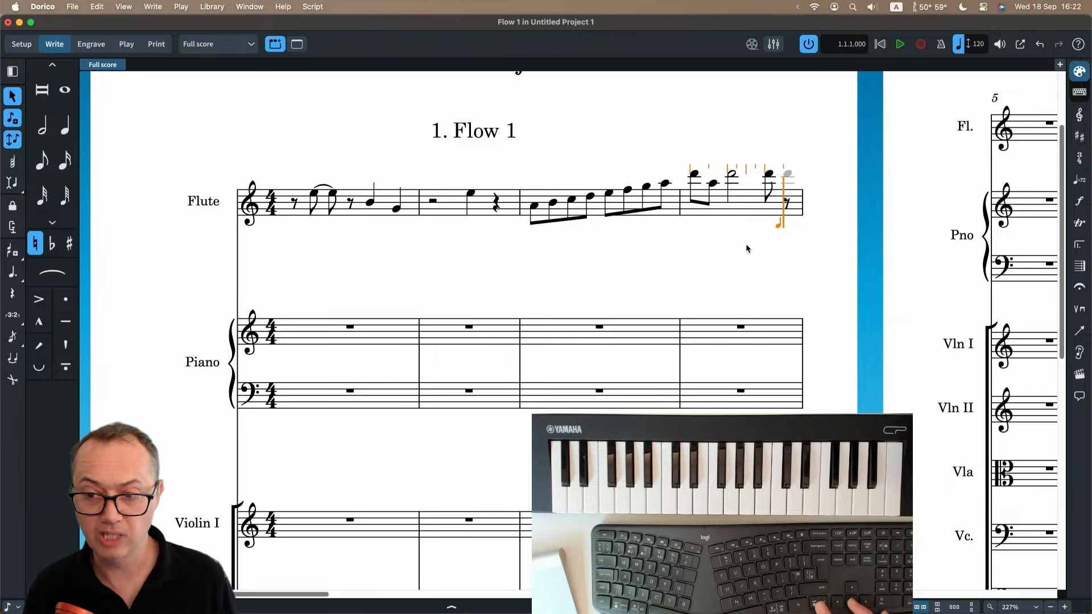
key(alt+Down)
key(alt+Down)
key(alt+Down)
key(alt+Down)
key(alt+Down)
key(alt+Down)
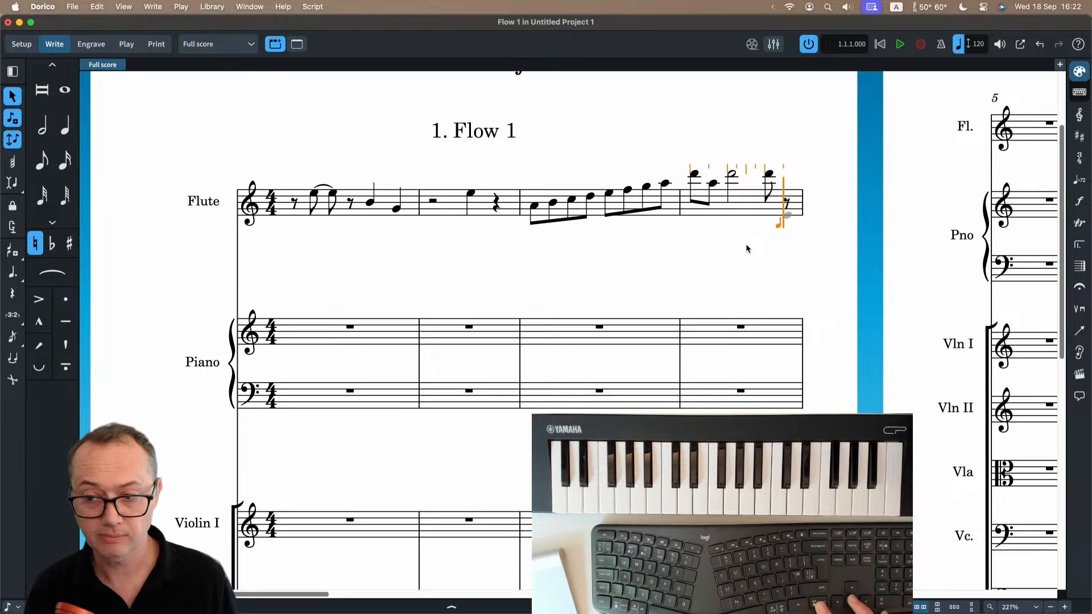
key(alt+Up)
key(alt+Up)
key(alt+Up)
key(alt+Up)
key(alt+Up)
key(alt+Up)
key(alt+Up)
key(alt+Up)
key(alt+Up)
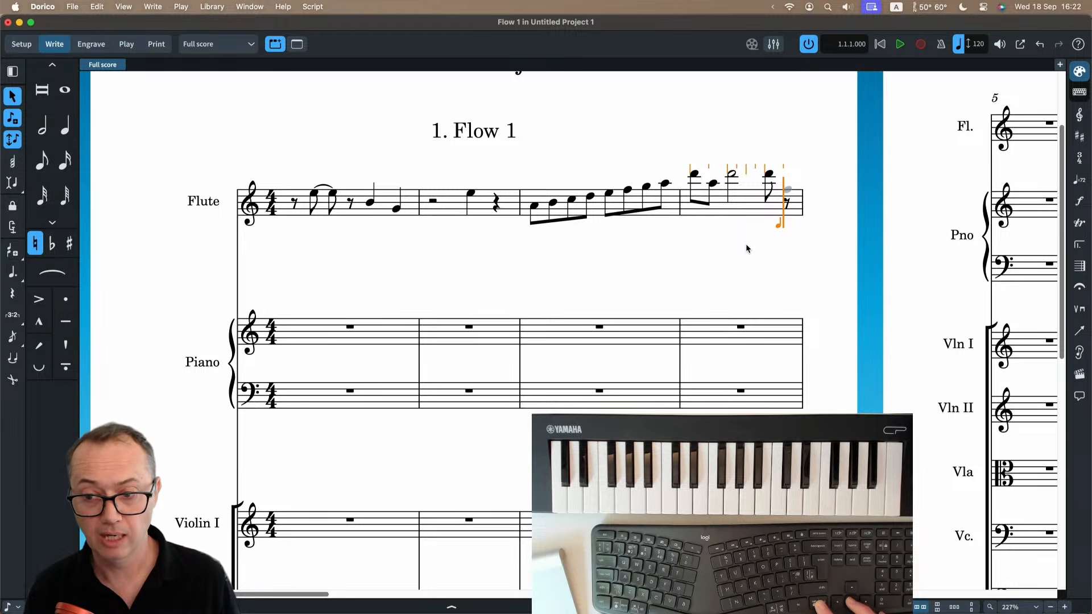
key(alt+Down)
key(alt+Down)
key(alt+Down)
key(alt+Down)
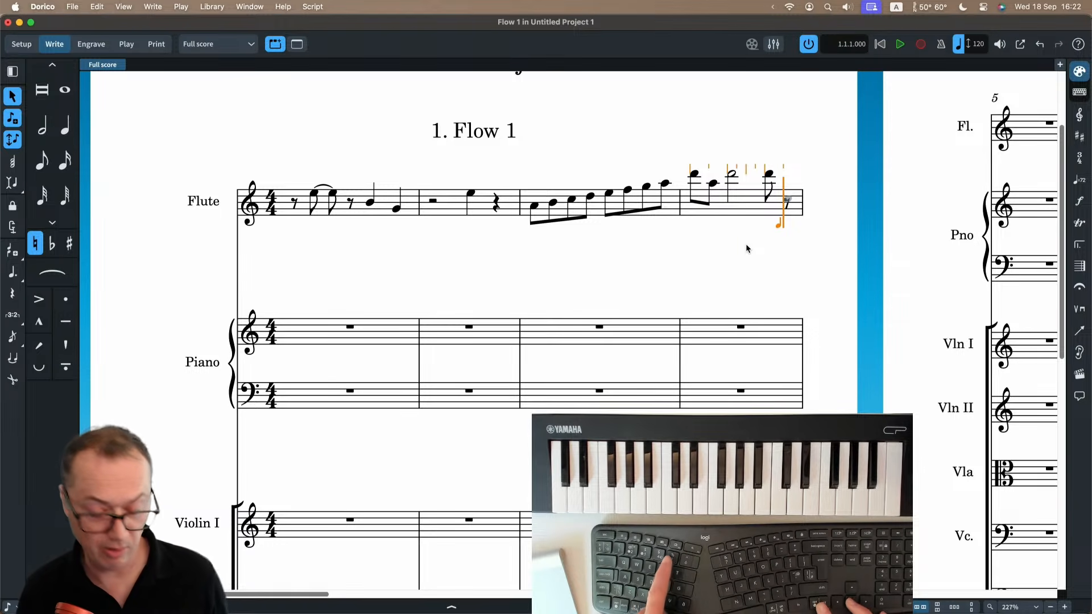
key(alt+Return)
Enter eighth notes B, A, G, F, E, F, G, A in the flute's fifth bar and a B at the start of bar 6.
scroll(735, 263, right, 5)
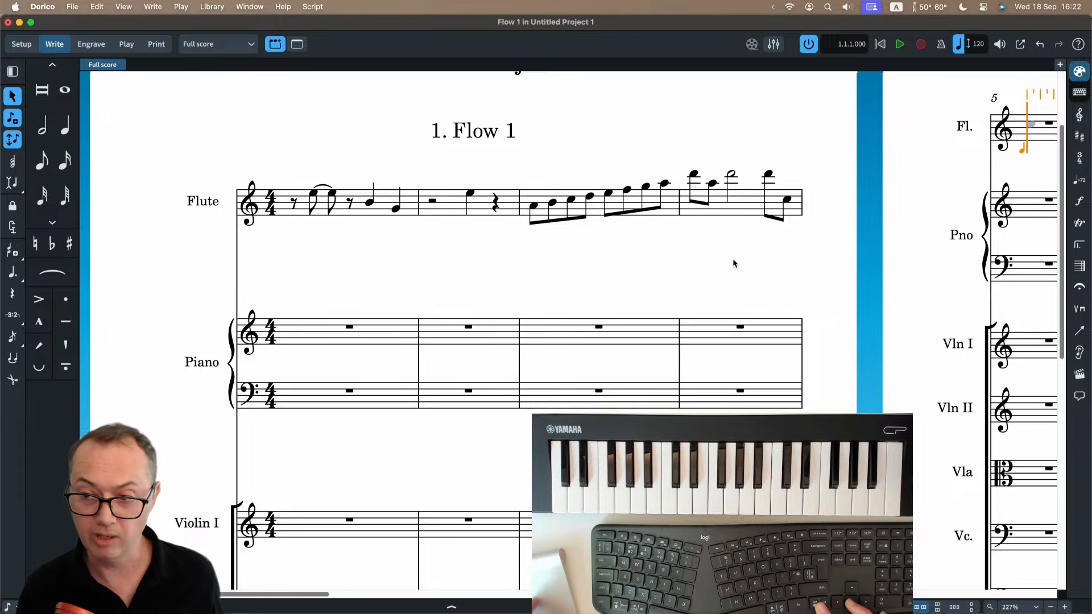
scroll(734, 263, right, 3)
scroll(734, 263, up, 1)
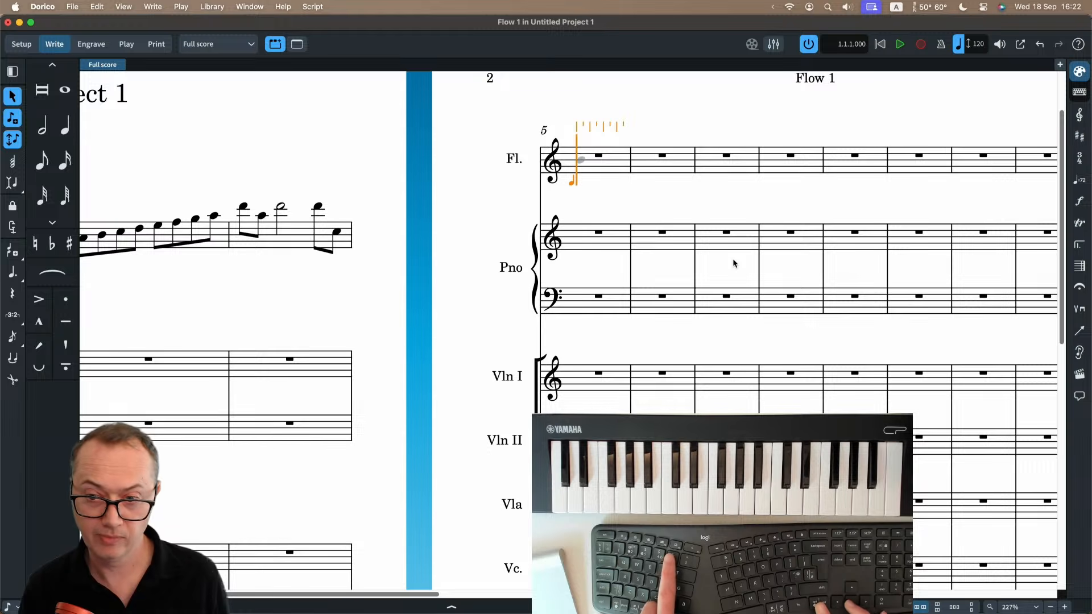
key(b)
key(a)
key(g)
key(f)
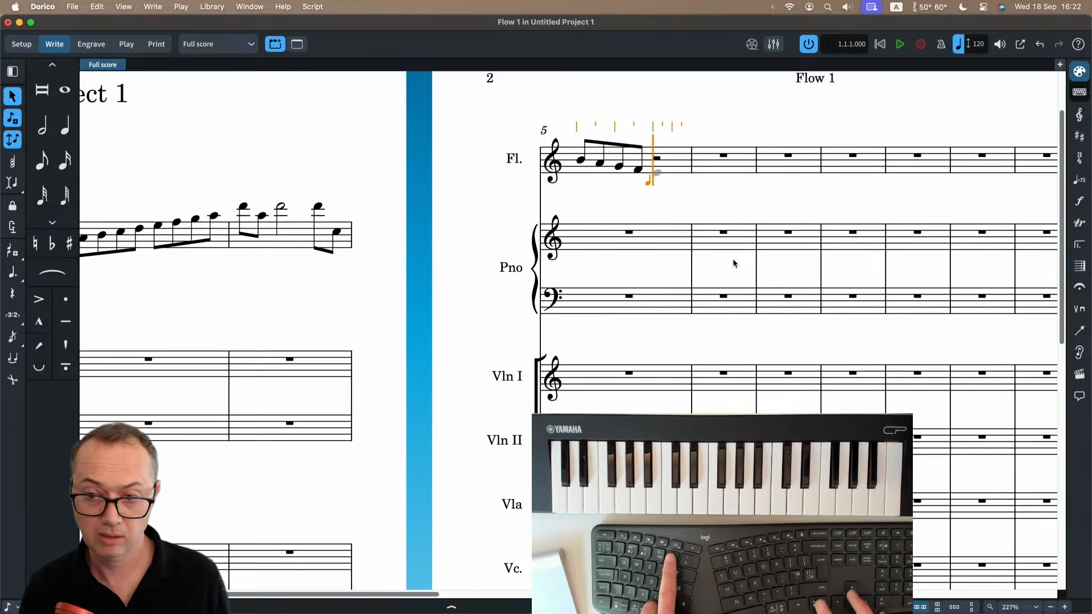
key(e)
key(f)
key(g)
key(a)
key(b)
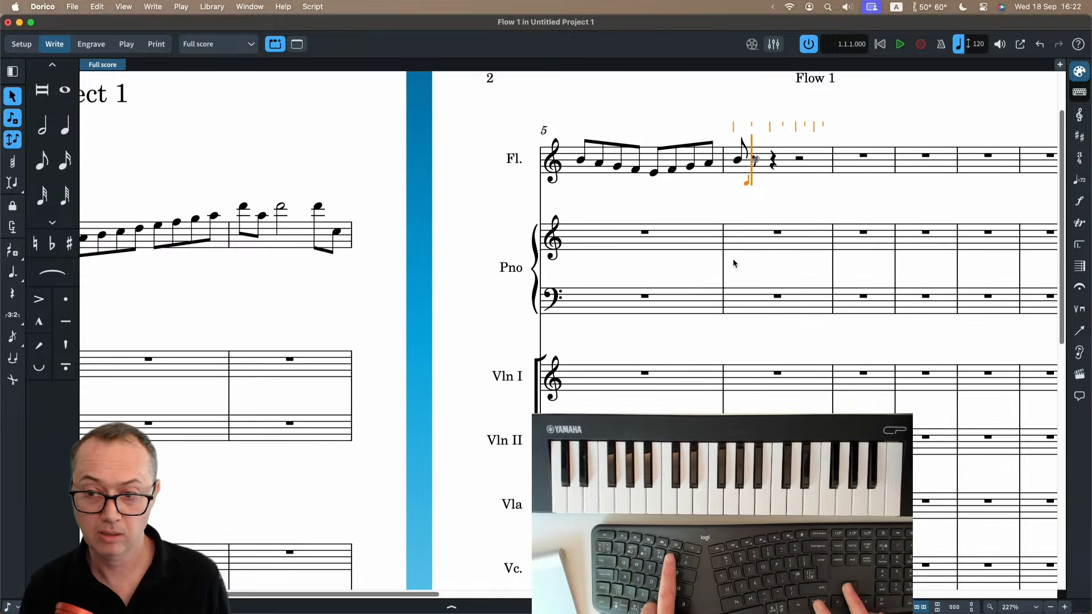
Enter an eighth-note C on the flute's first beat in bar 6, plus a quarter-note B and an eighth-note B from the offbeat of beat 3.
key(c)
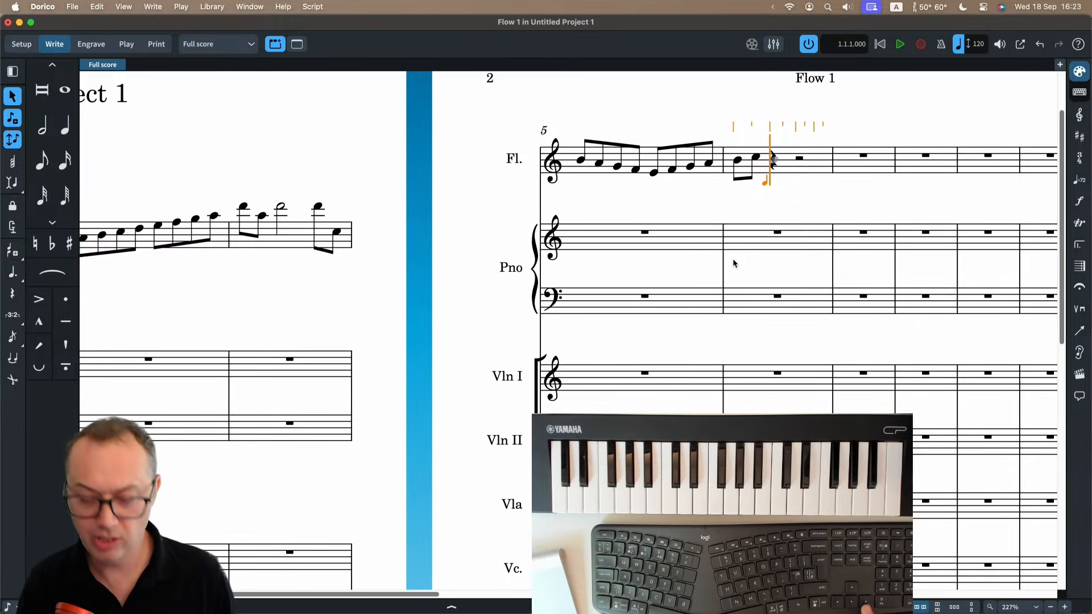
key(Right)
key(Right)
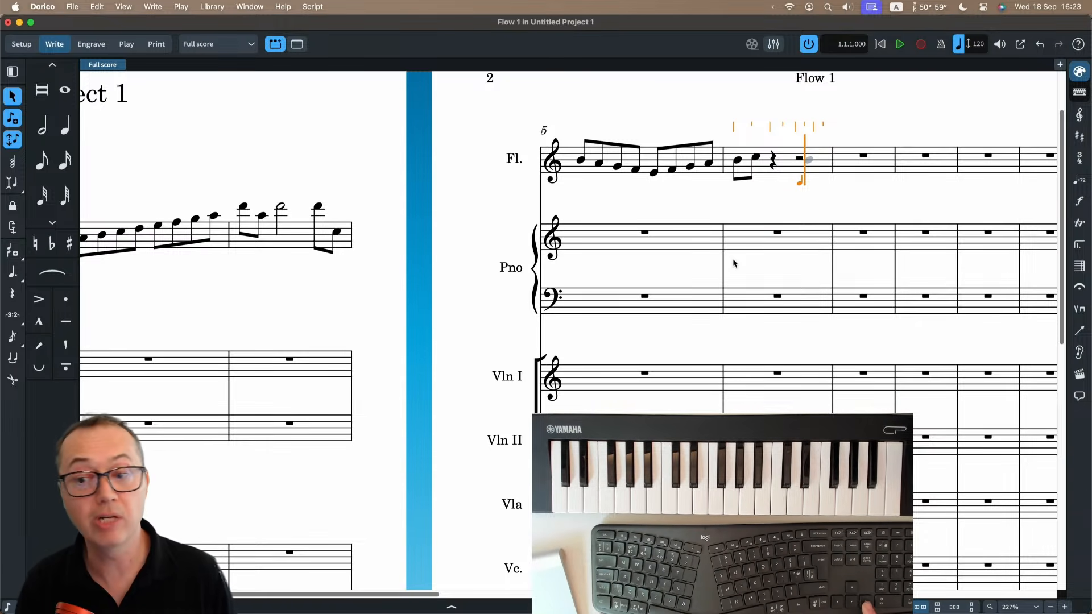
key(6)
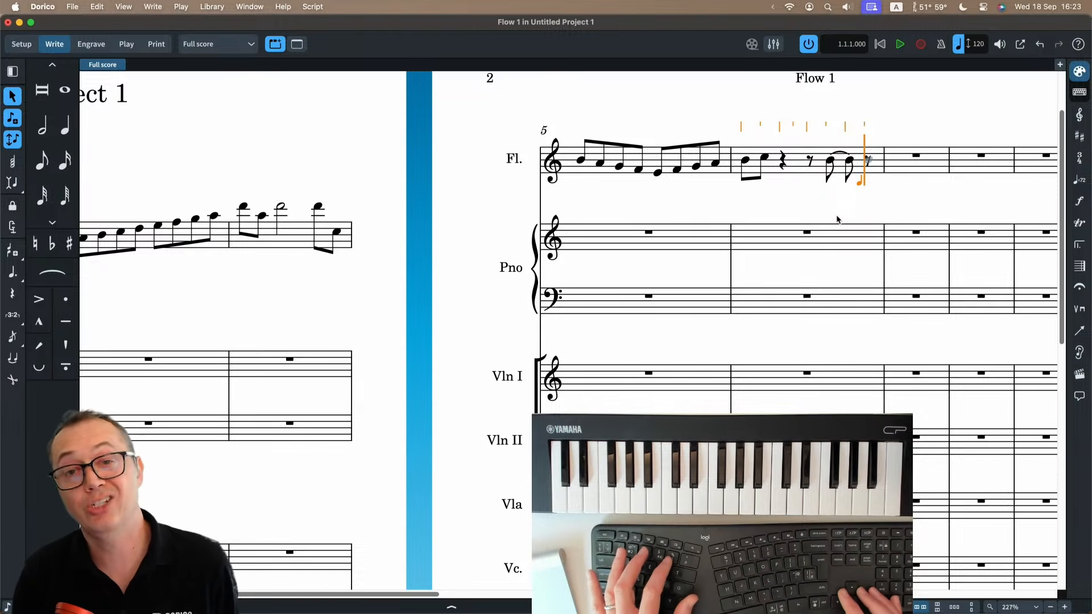
key(b)
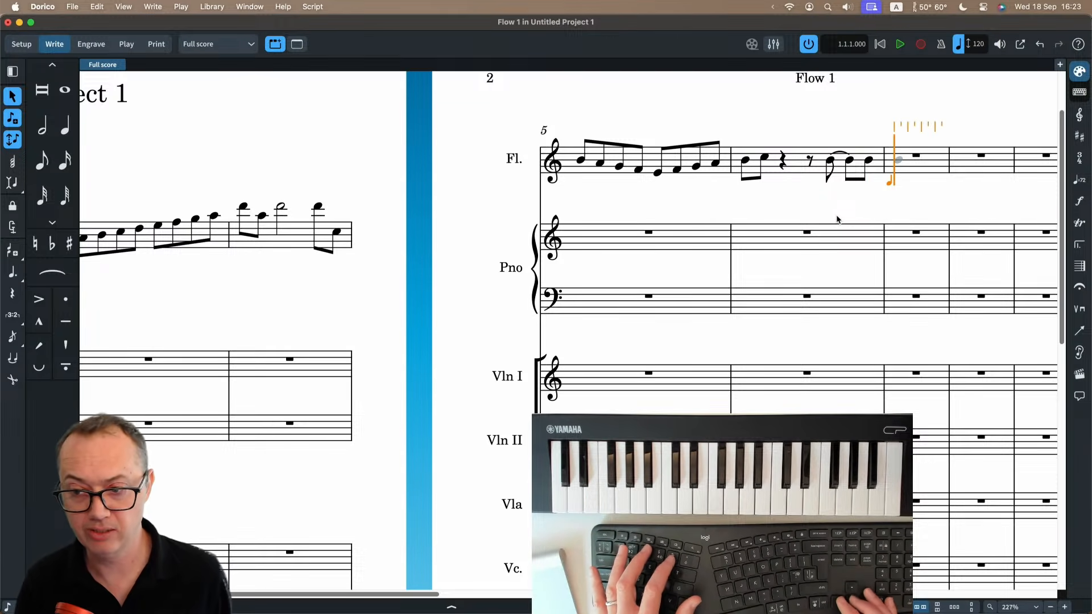
Return to beat 3 of bar 6, fill its rest with an eighth-note B, and advance the caret to bar 7.
key(Left)
key(Left)
key(Left)
key(Left)
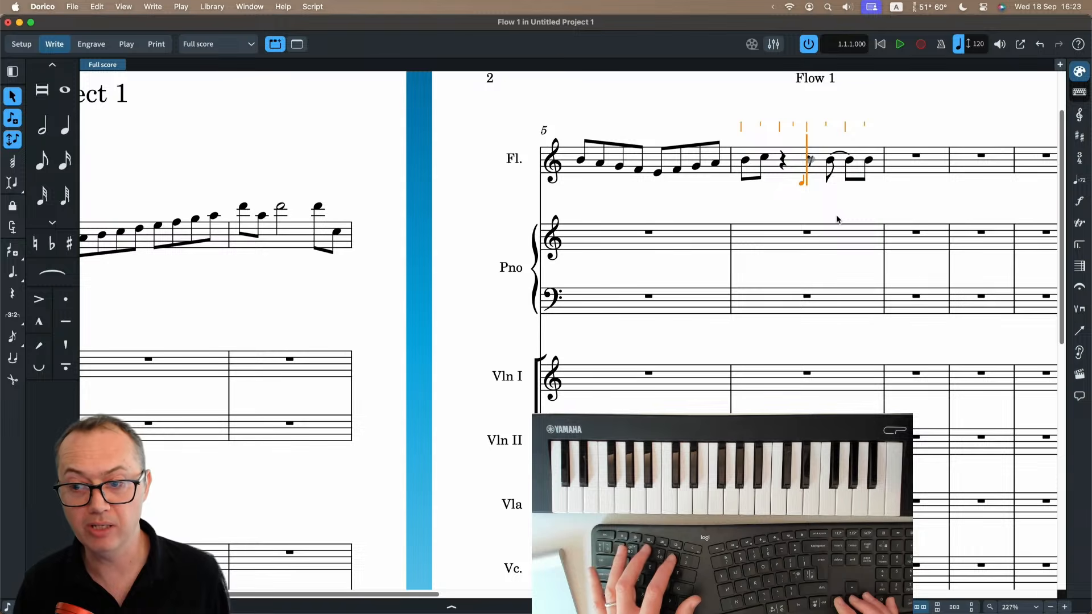
key(5)
key(Left)
key(Right)
key(Right)
key(Right)
key(Right)
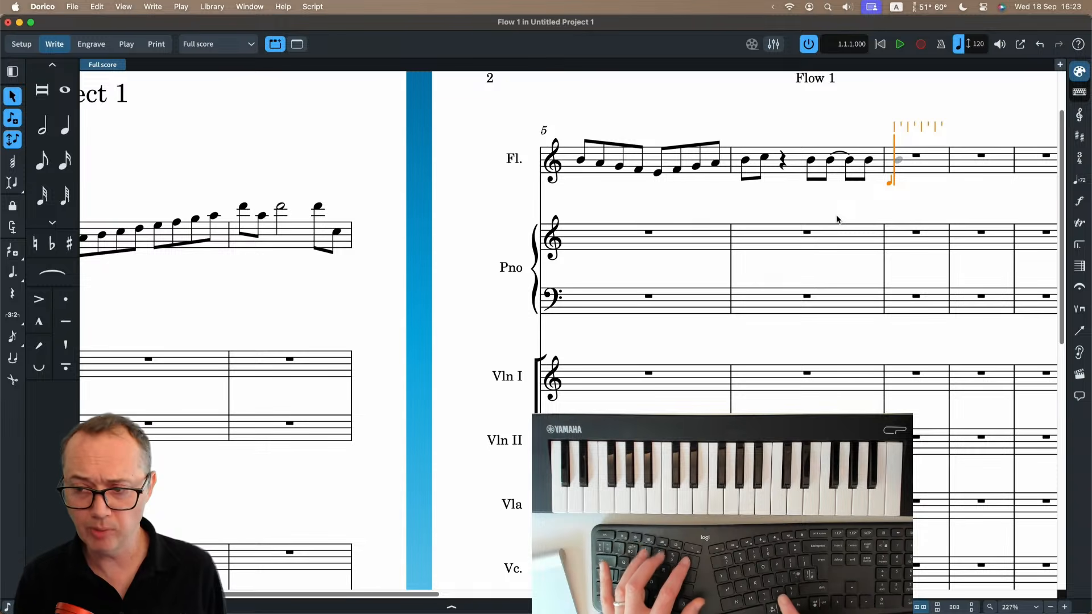
Enter a quarter-note B at the start of the flute's bar 7 and leave note input.
key(b)
key(period)
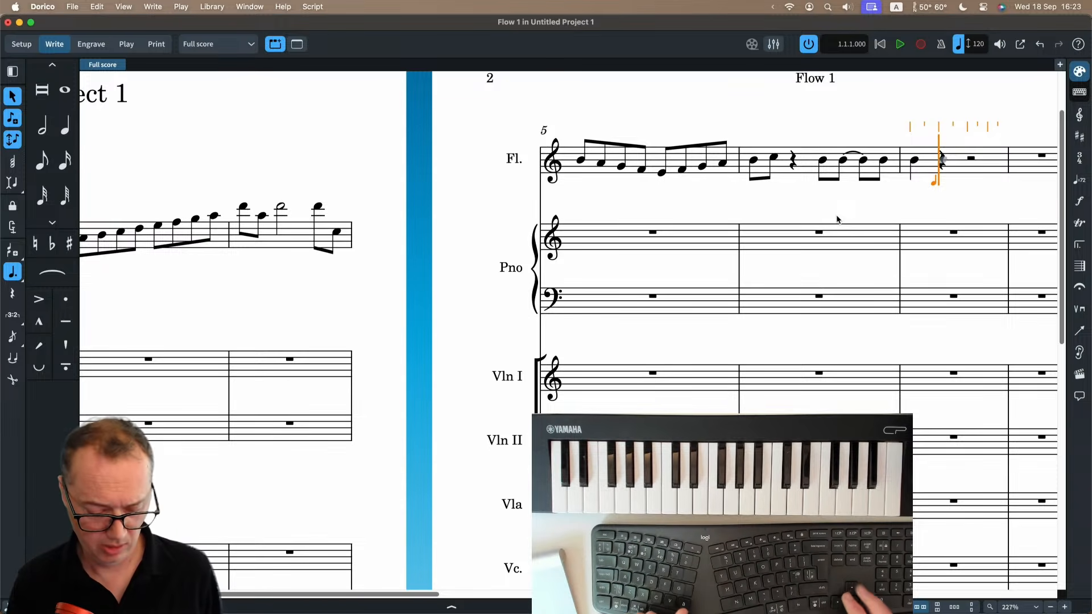
key(Escape)
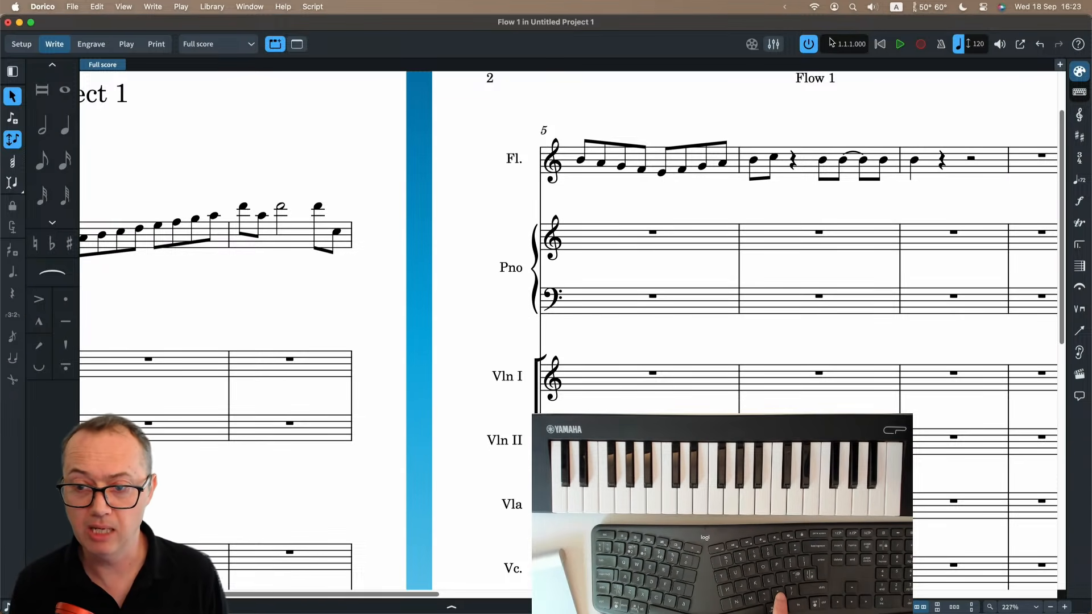
Change the B at the start of the flute's bar 7 into a double-dotted half note.
click(914, 162)
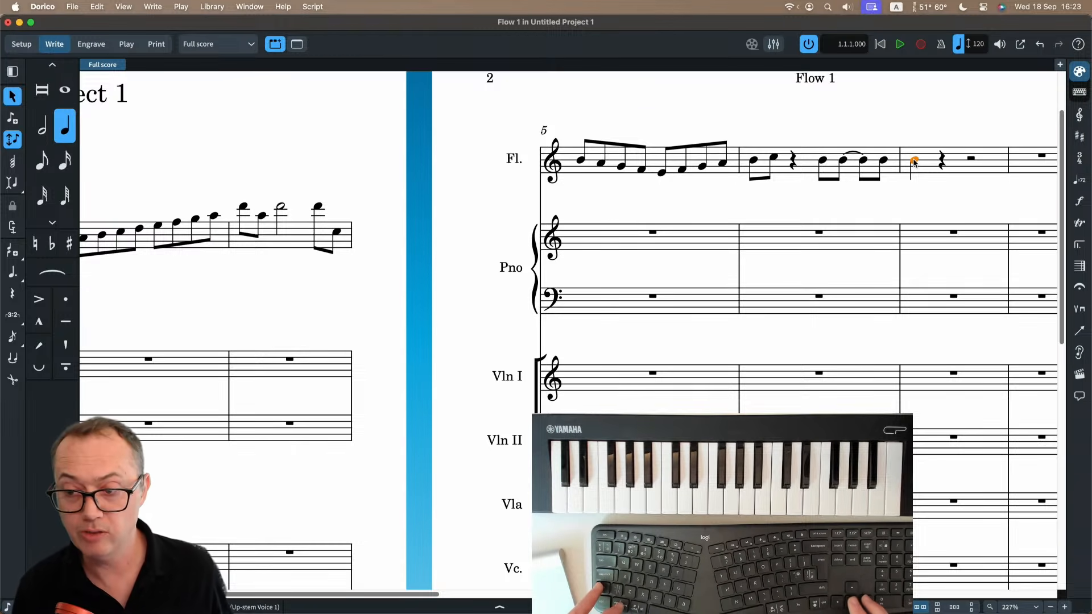
key(period)
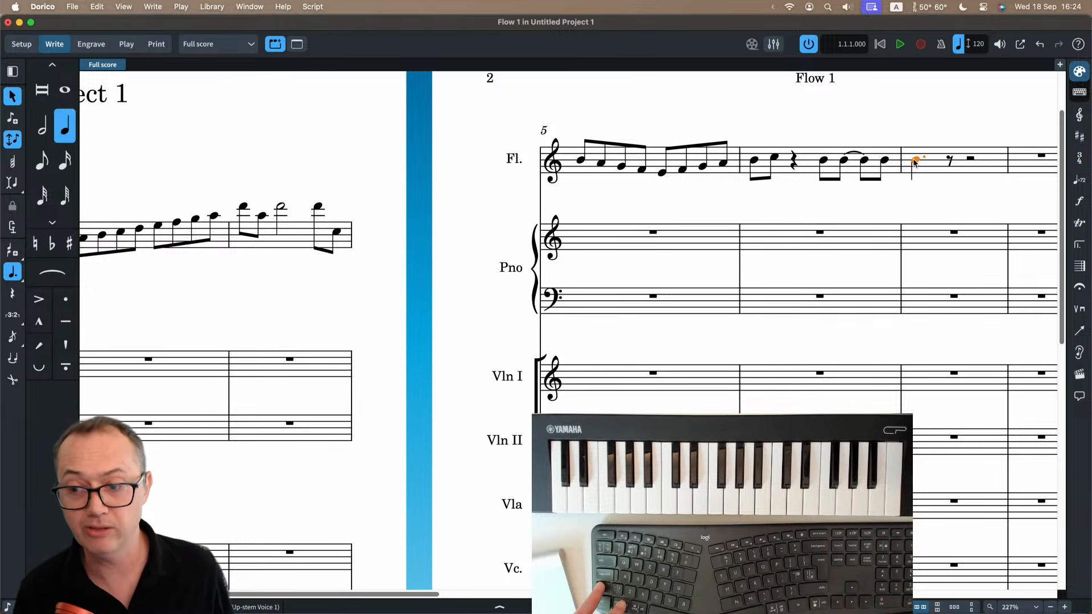
key(6)
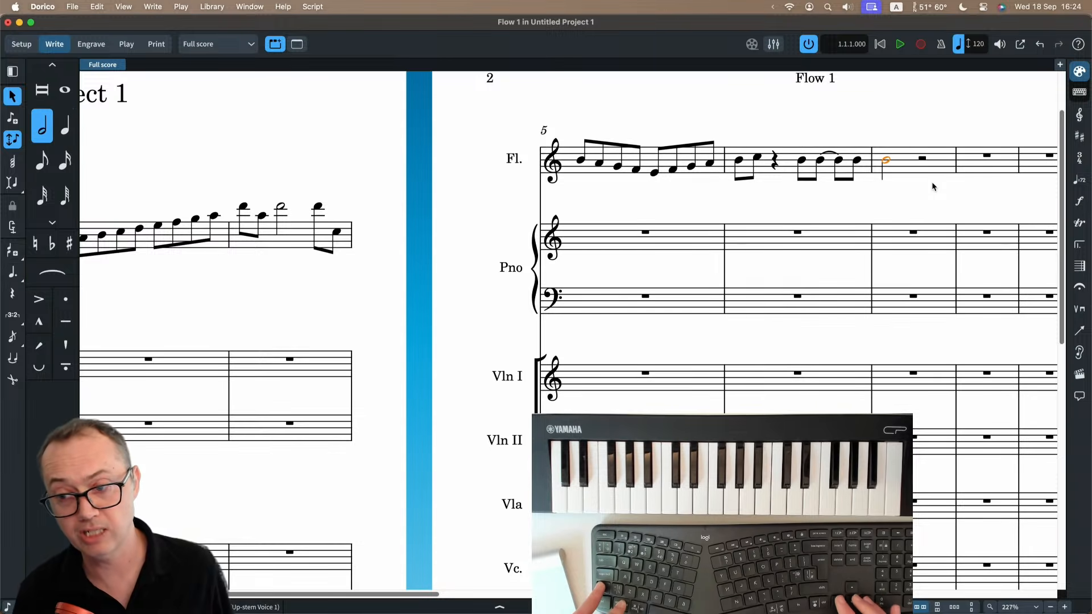
key(period)
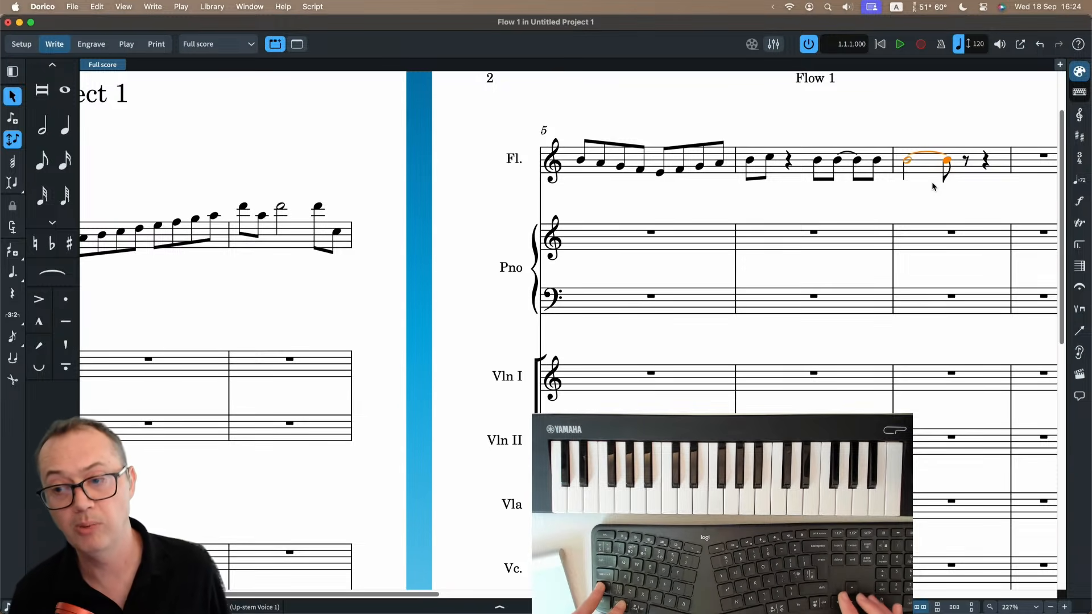
key(period)
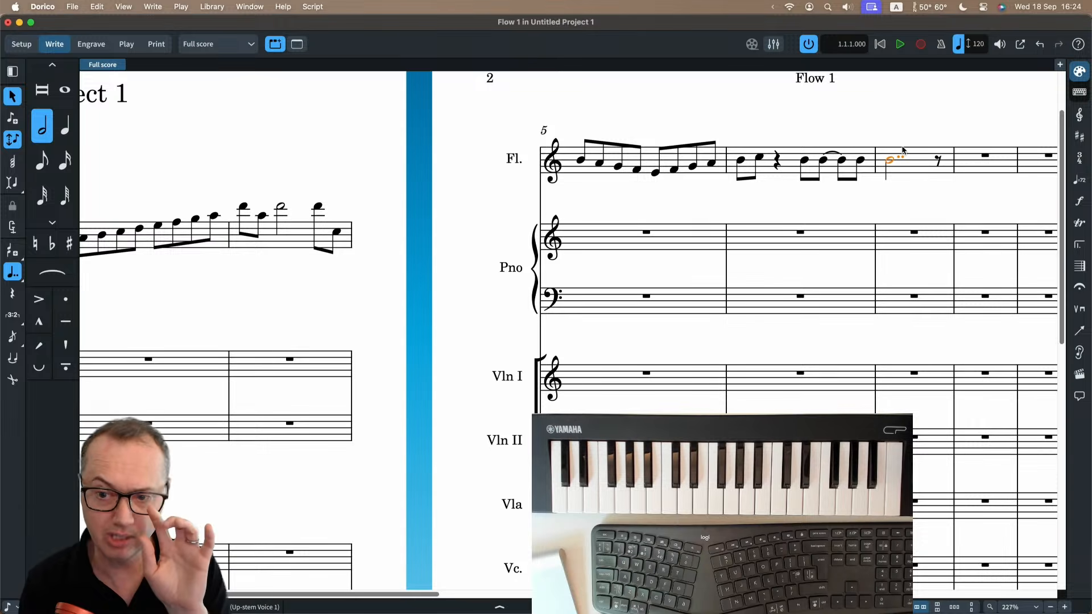
click(212, 7)
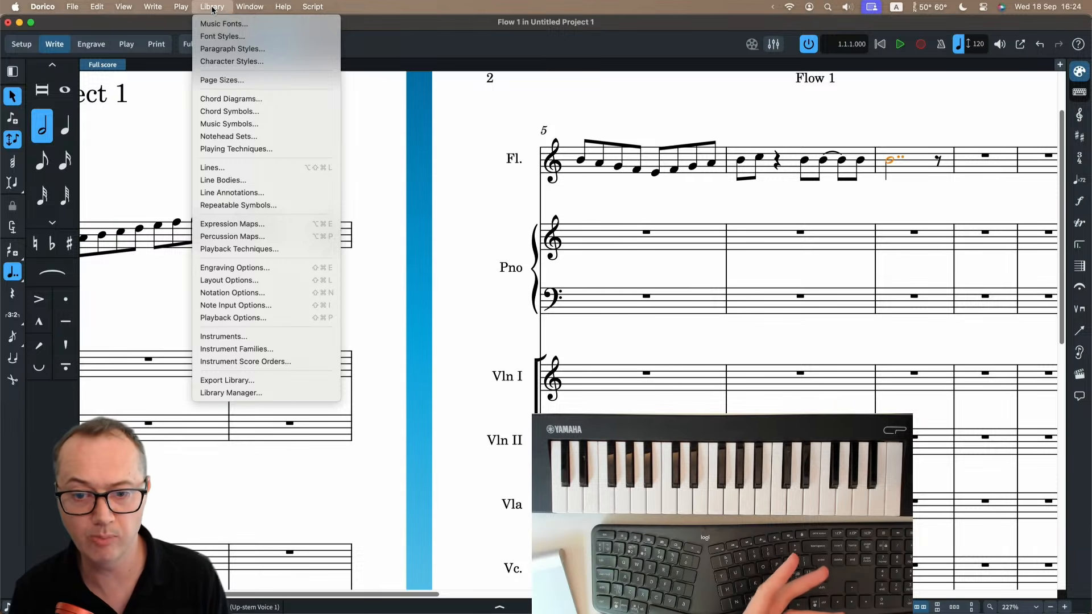
click(228, 267)
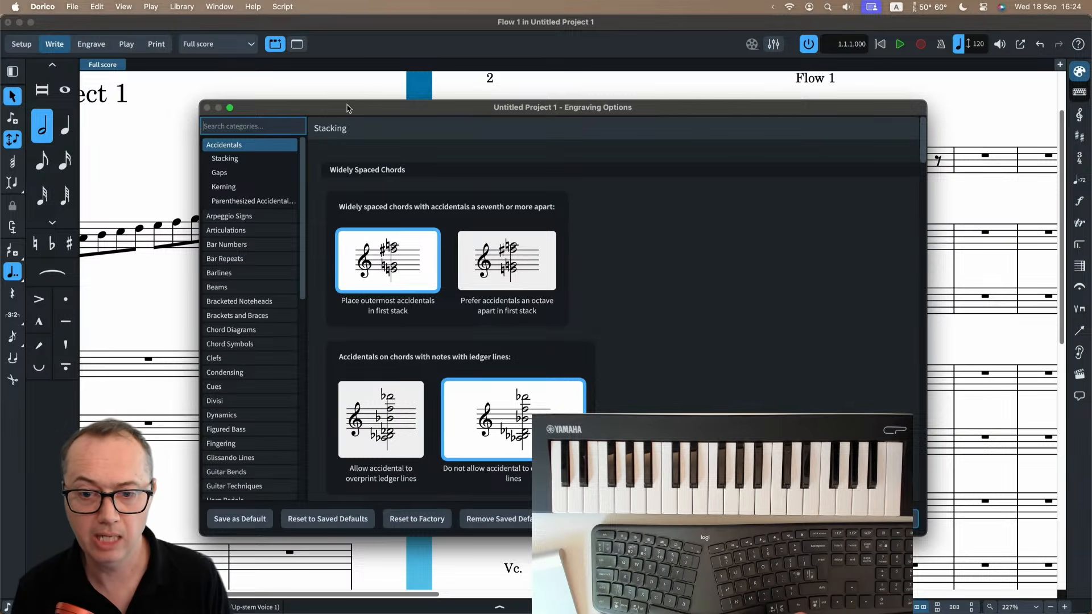
key(Escape)
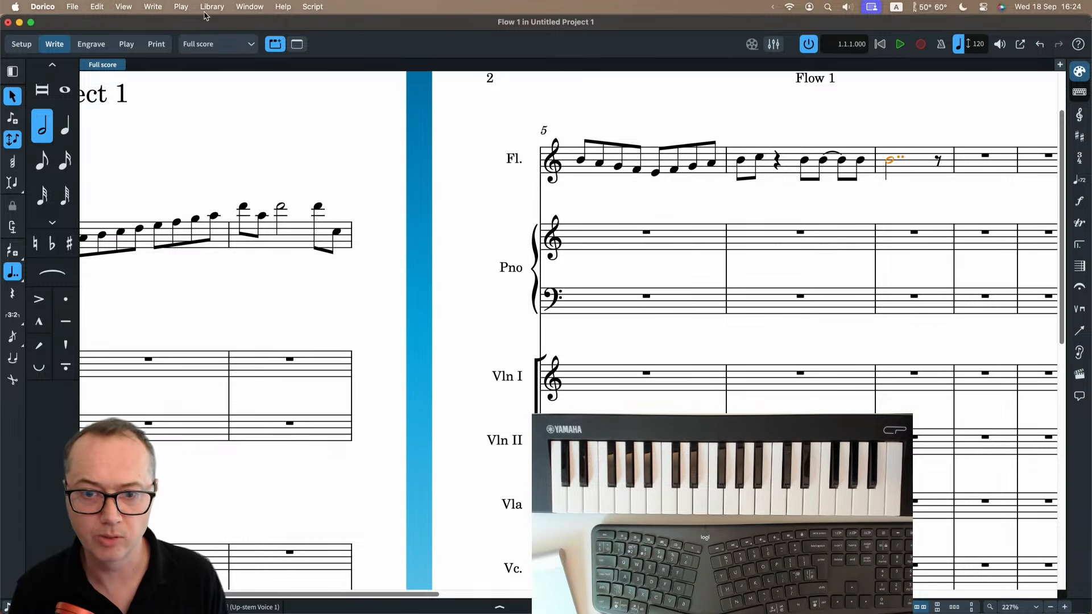
In the Note Grouping notation options, set the maximum number of rhythm dots allowed in simple beats to 1.
click(209, 7)
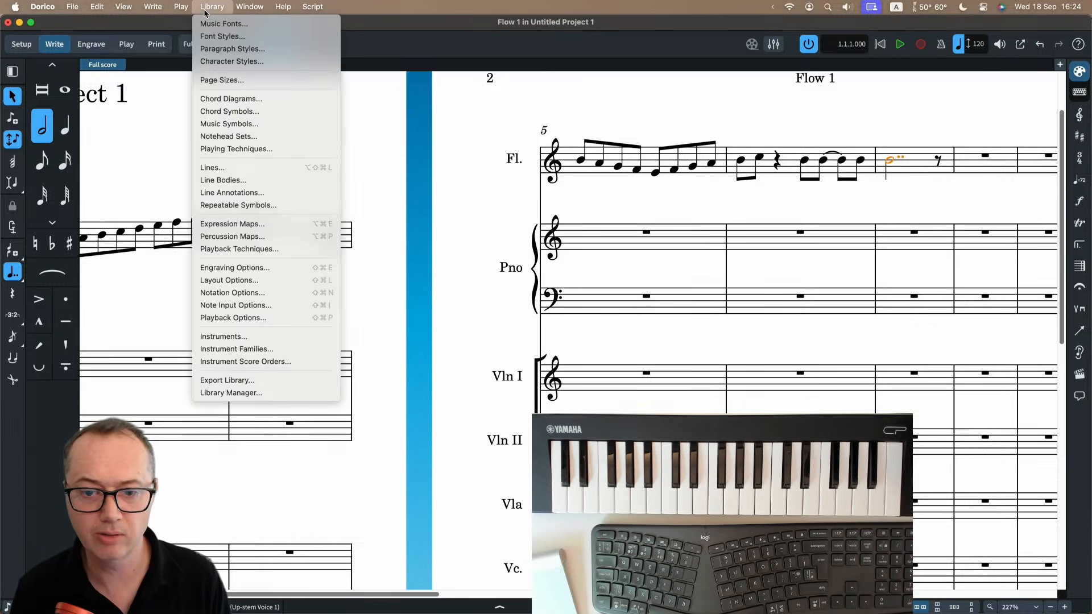
click(239, 292)
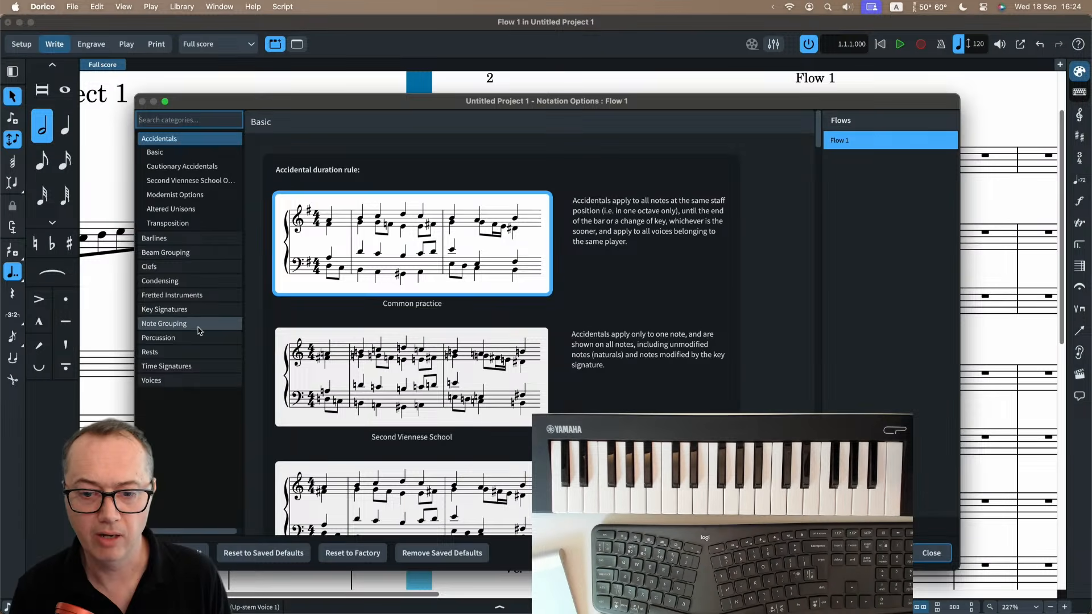
click(199, 325)
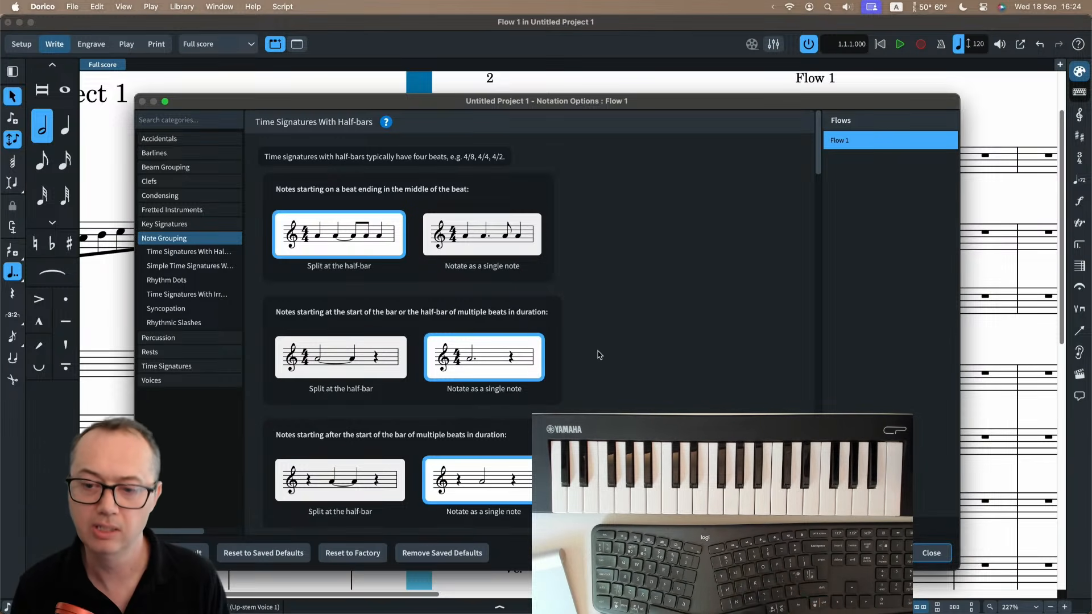
scroll(598, 355, down, 4)
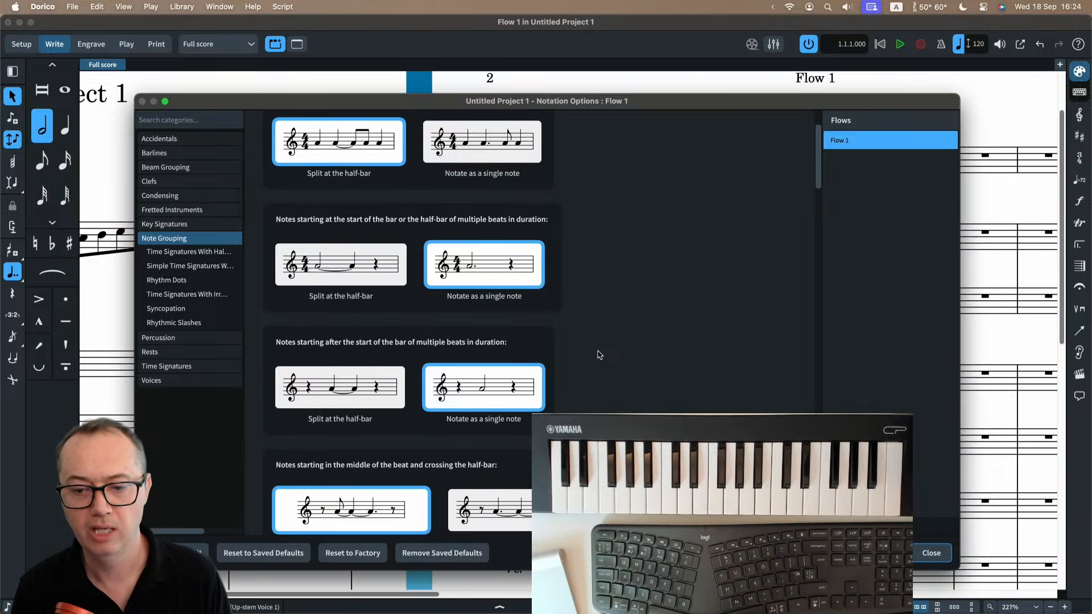
scroll(598, 355, down, 1)
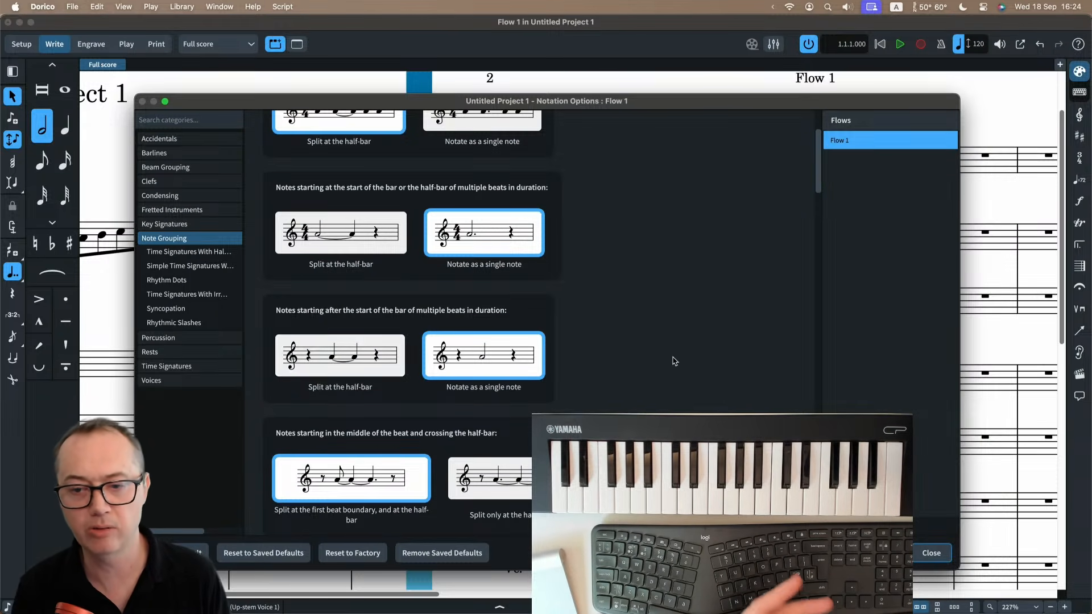
scroll(663, 353, up, 4)
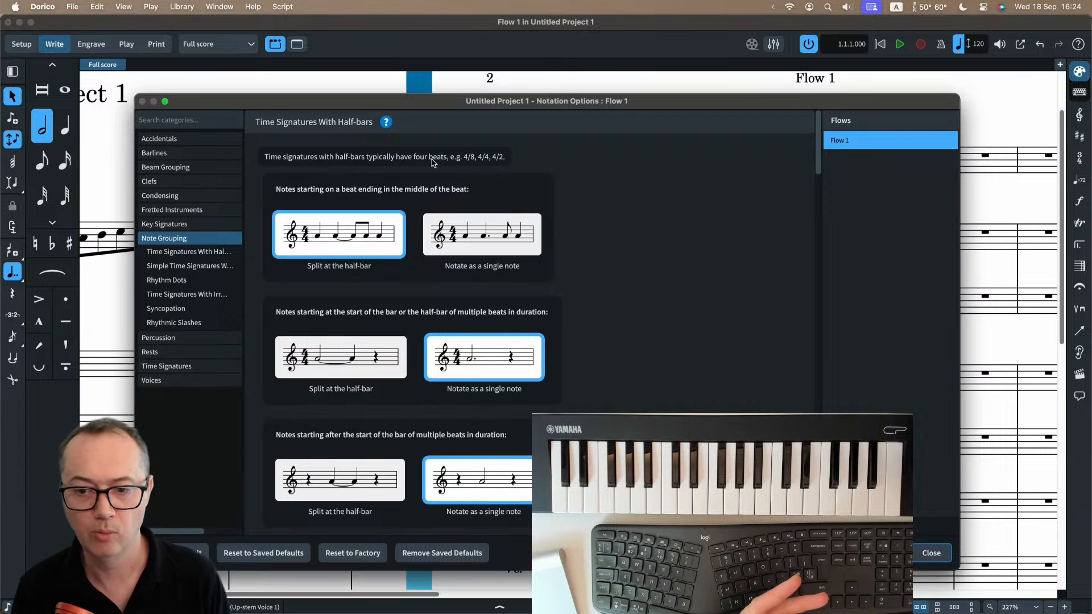
scroll(649, 355, down, 10)
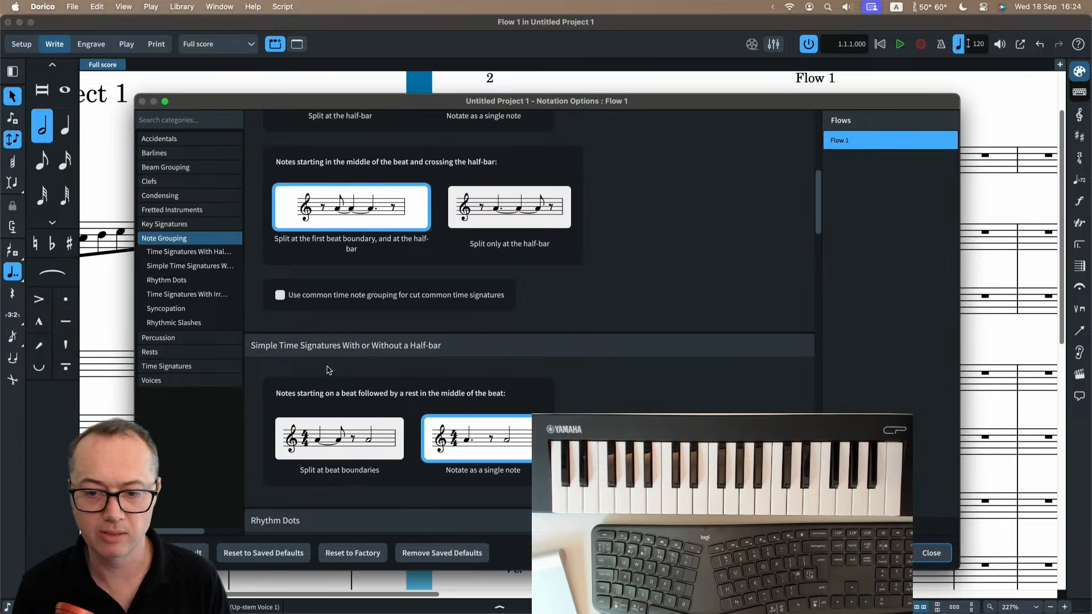
scroll(610, 360, down, 5)
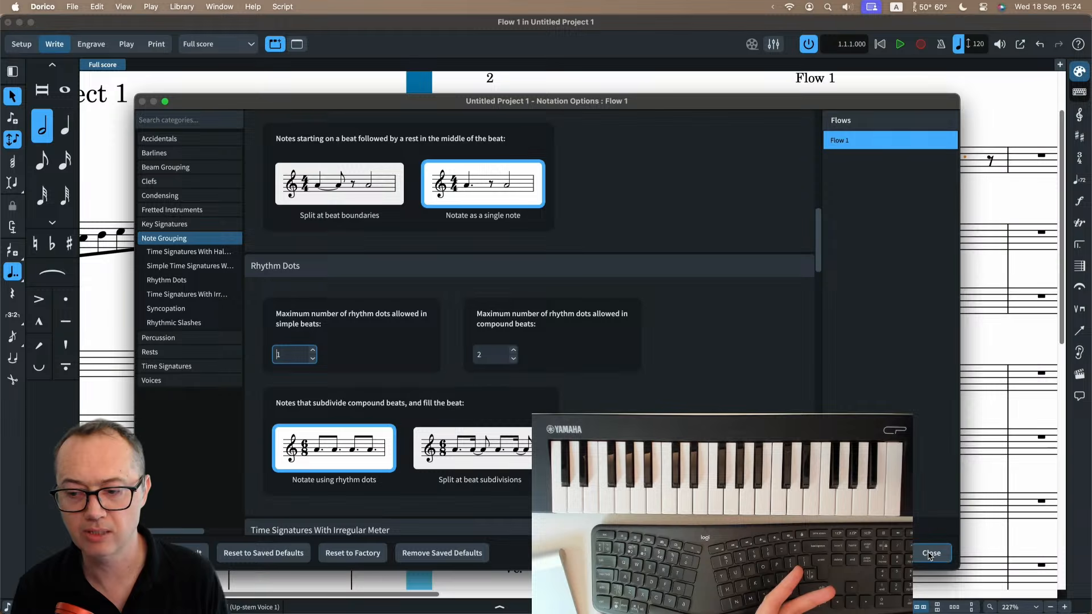
click(929, 554)
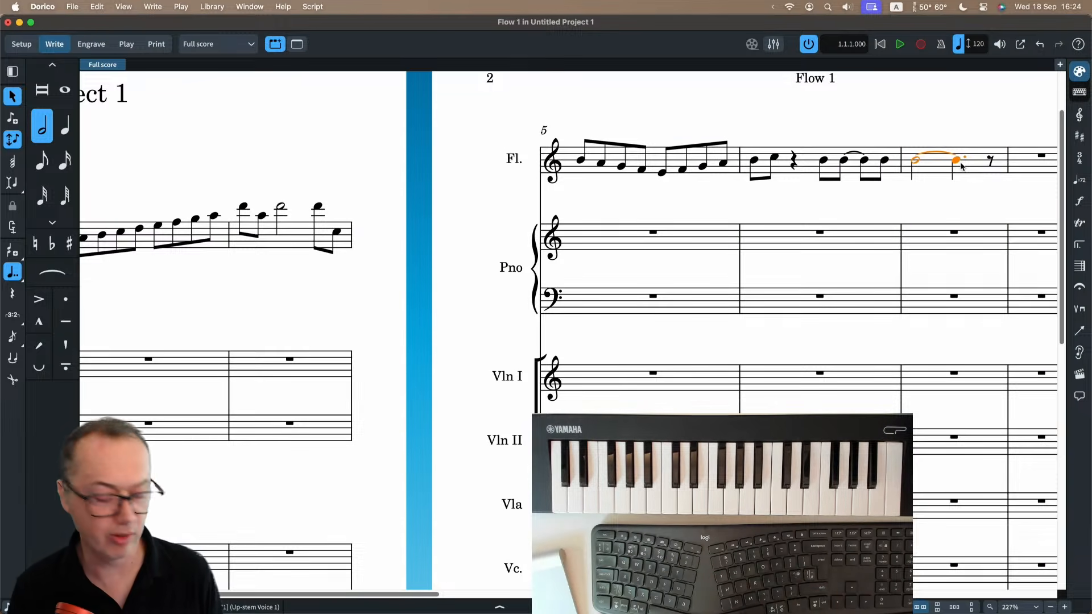
Reopen the Notation Options to review the Note Grouping choices for time signatures with half-bars, and close them.
scroll(910, 182, right, 3)
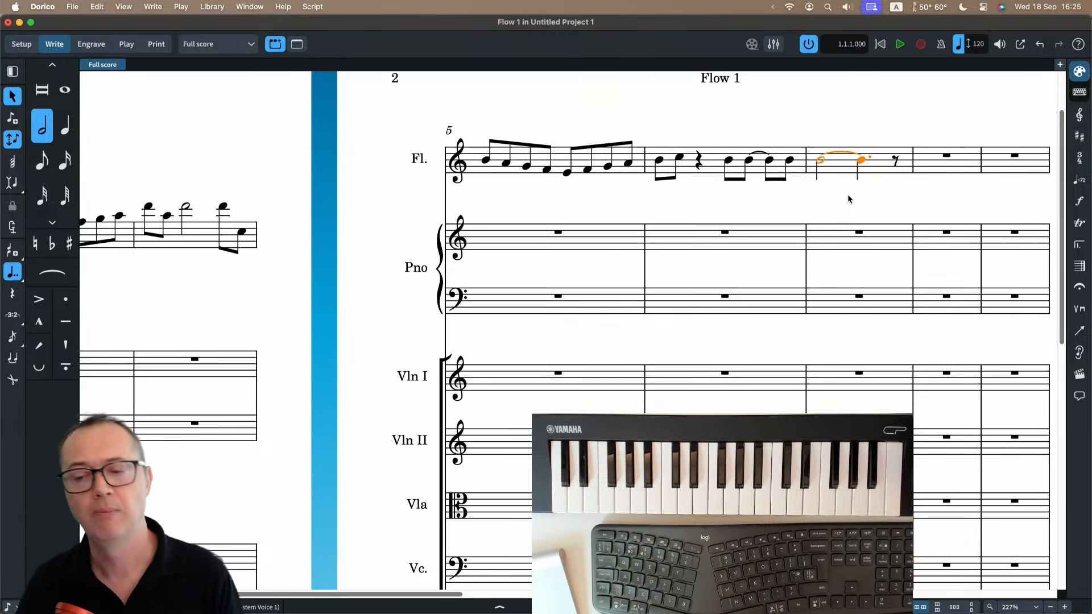
scroll(848, 196, right, 2)
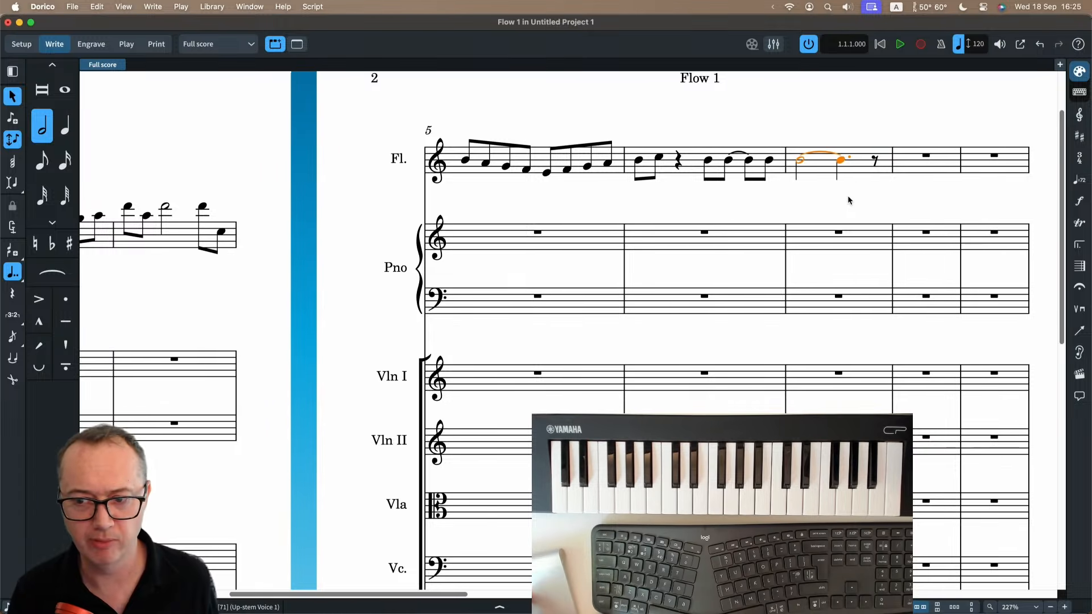
key(super+shift+n)
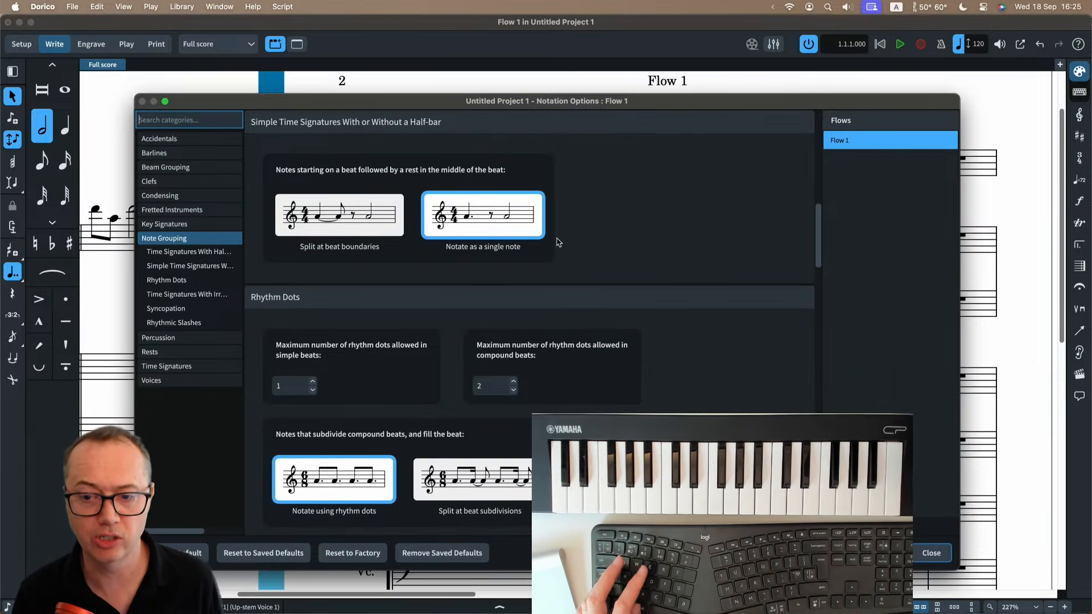
scroll(602, 214, up, 5)
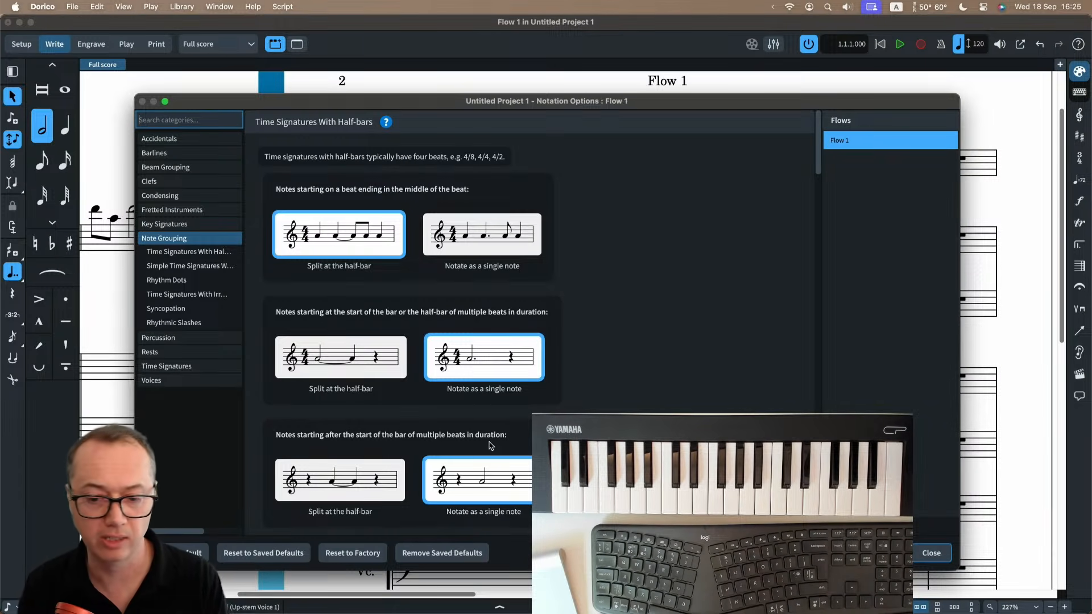
click(931, 553)
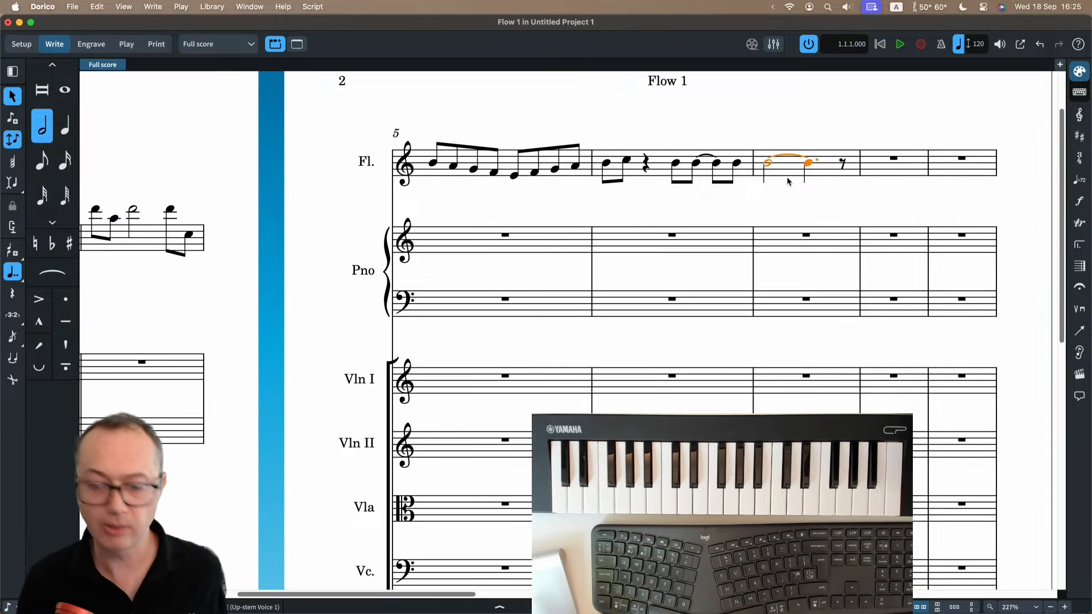
Enter a dotted whole-note F from the start of the flute's bar 8 and leave note input.
key(Right)
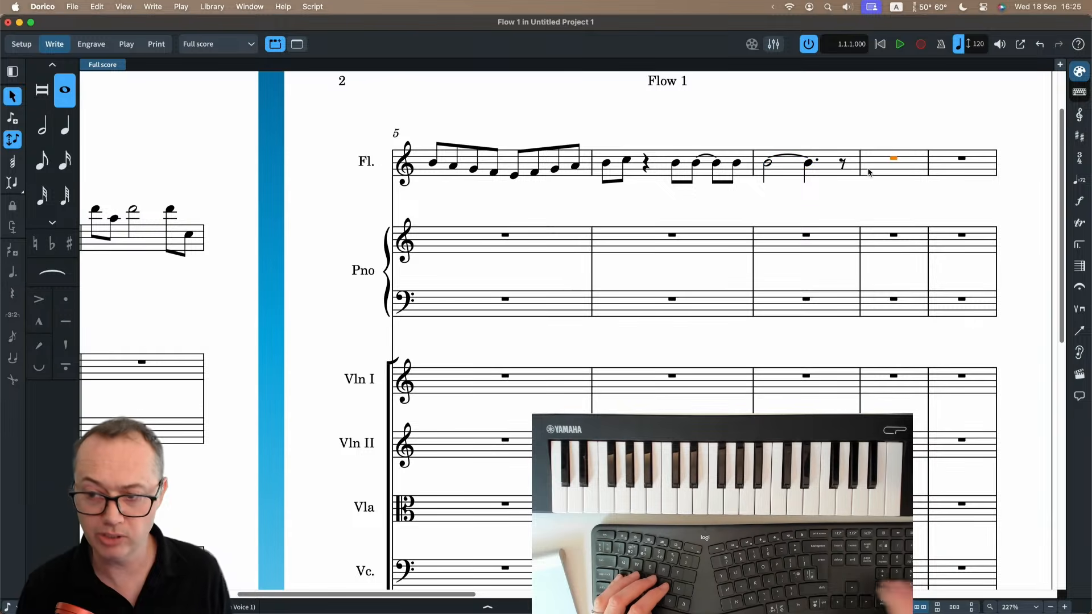
key(shift+n)
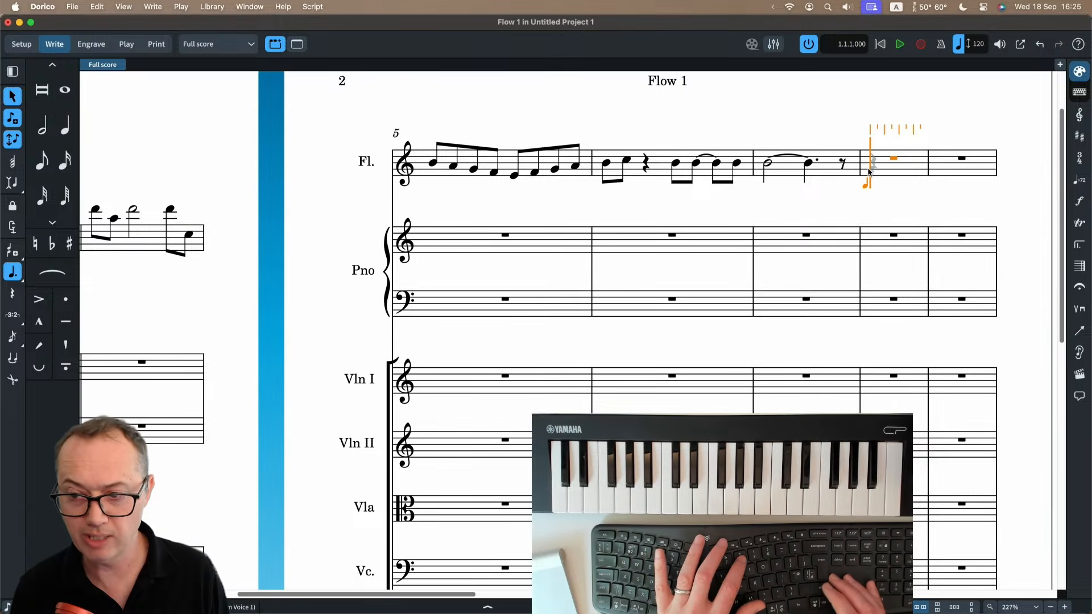
key(0)
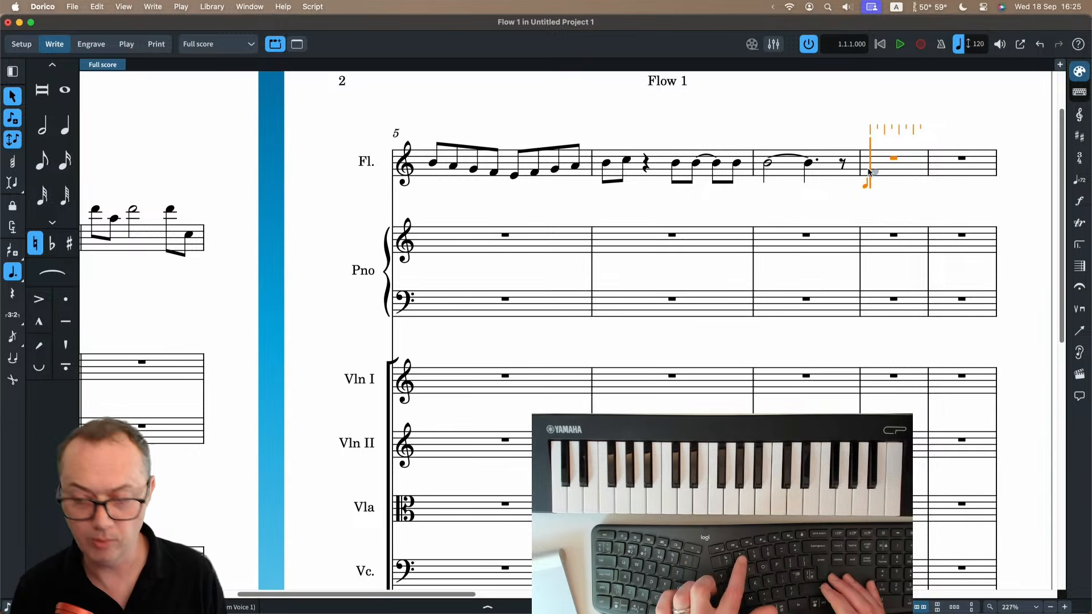
key(f)
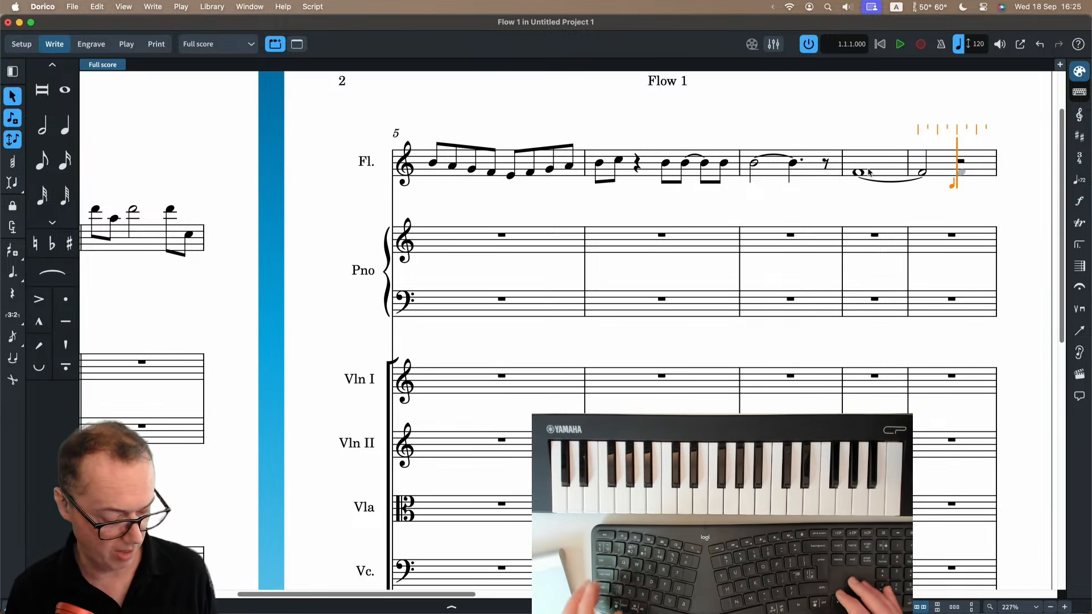
key(Escape)
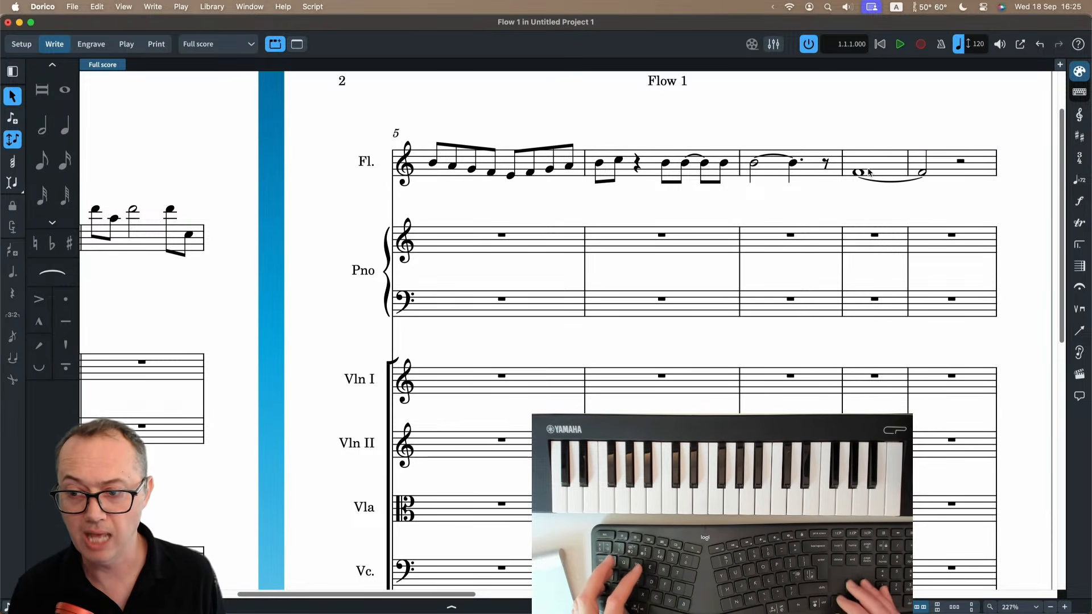
Nudge the flute's dotted whole-note F in bar 8 earlier and later rhythmically, and return it to the start of the bar.
click(863, 172)
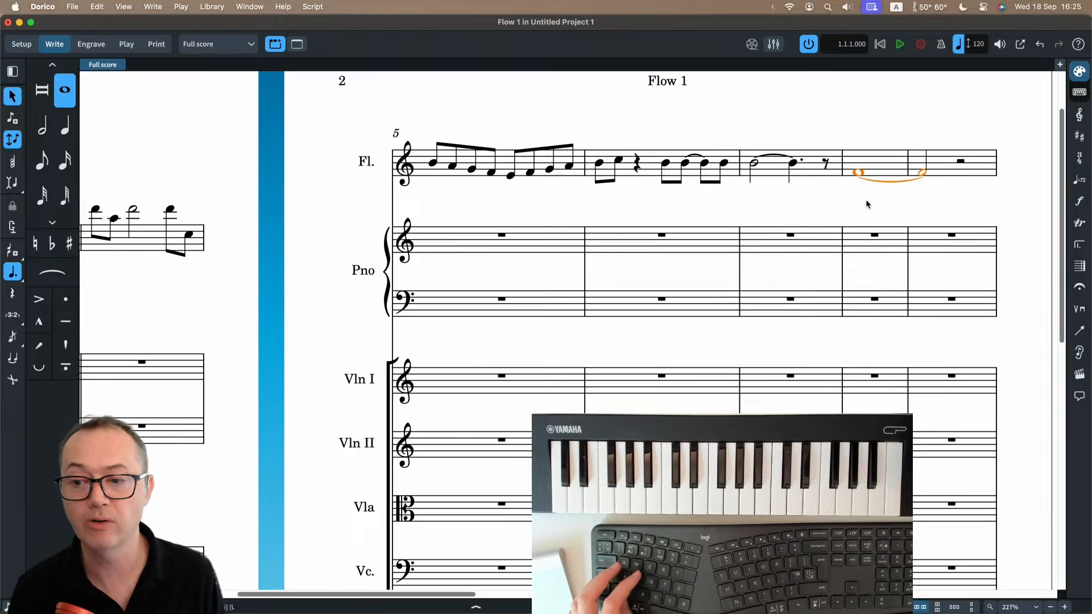
key(alt+Left)
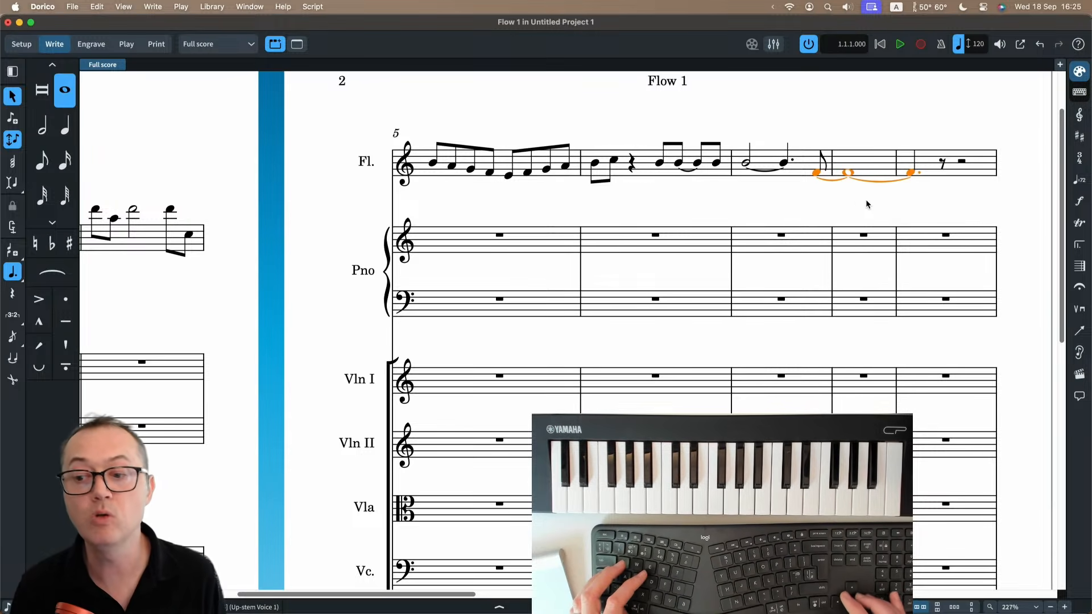
key(alt+Right)
key(alt+Right)
key(alt+Left)
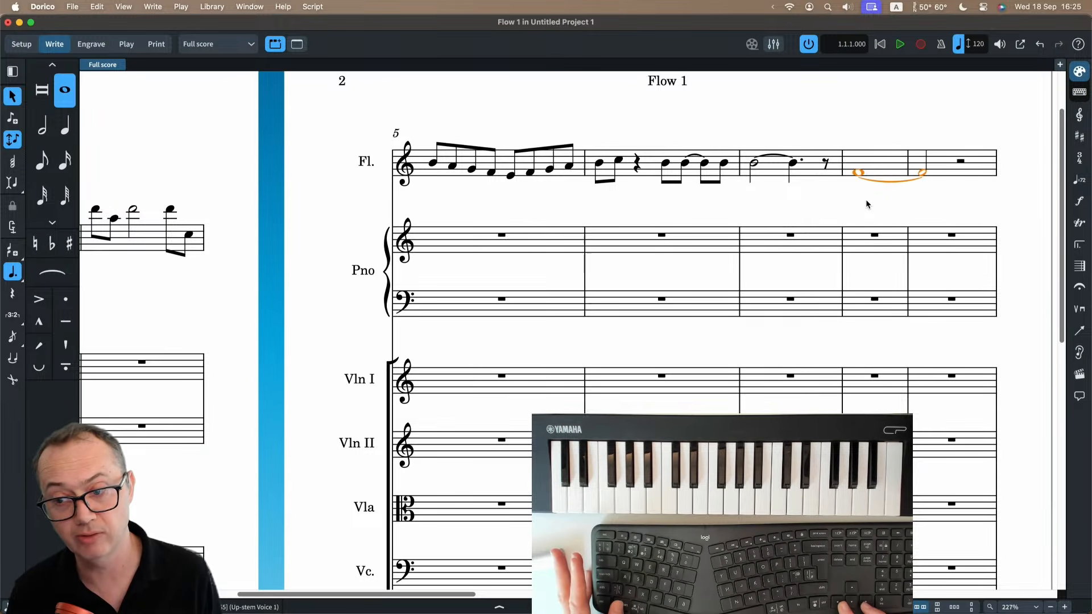
key(alt+Right)
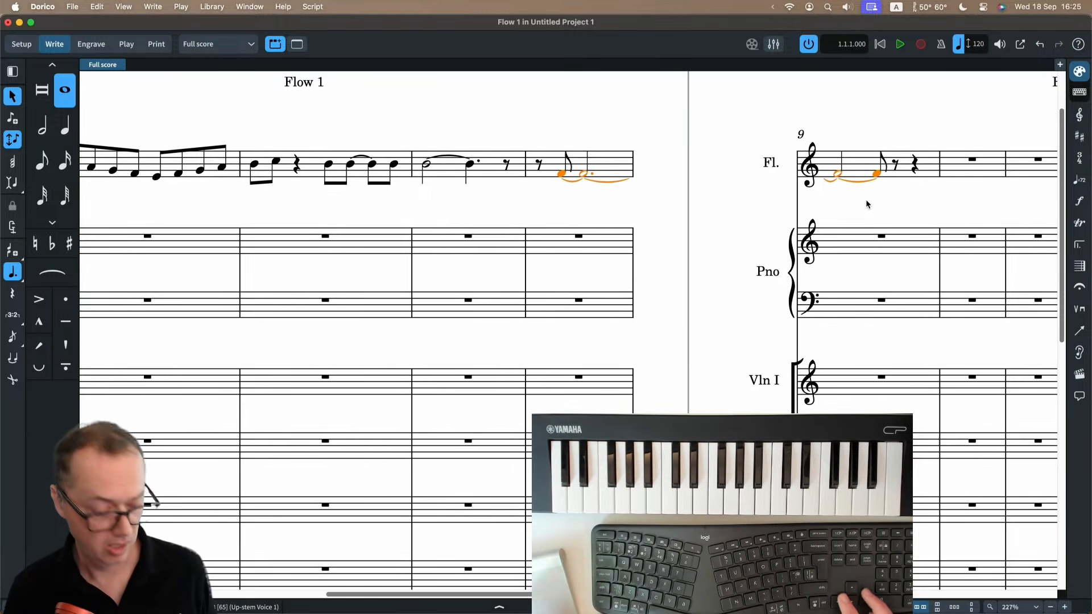
key(alt+Left)
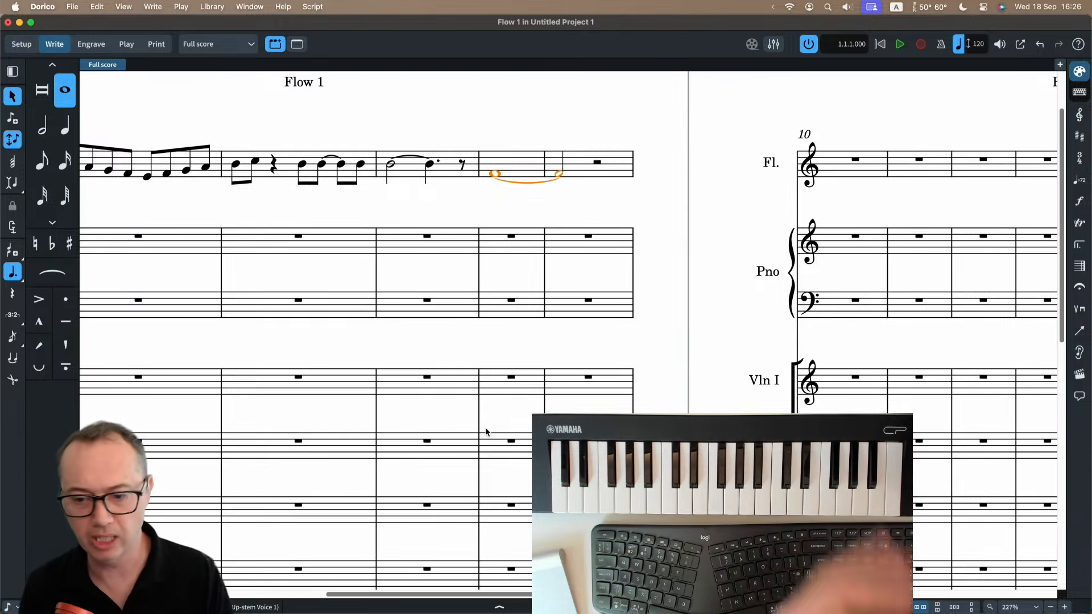
Open the Key Editor for the selected flute note and enlarge the editor area.
click(500, 607)
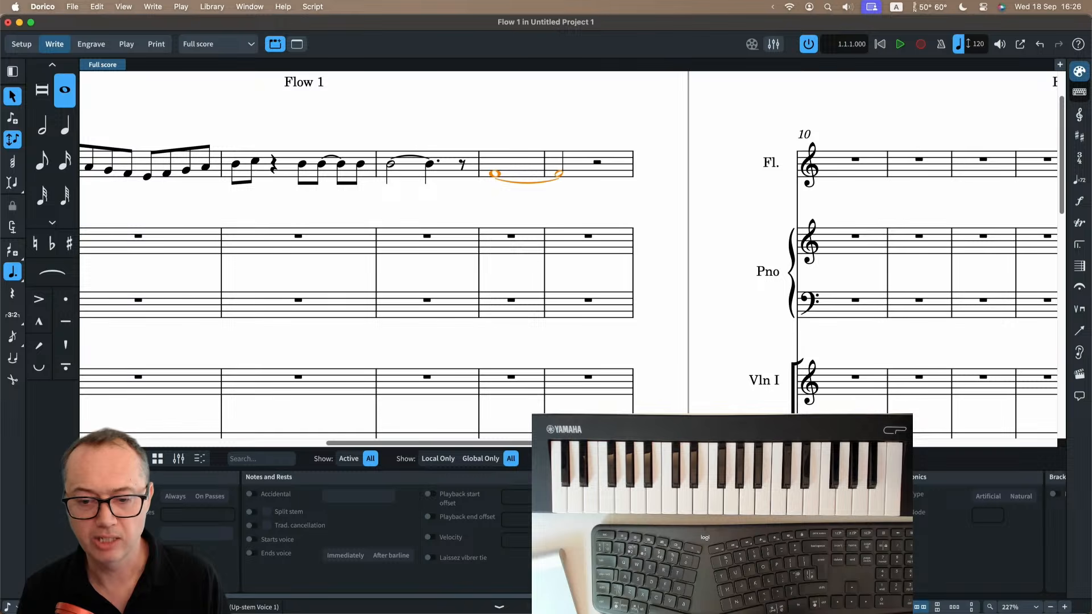
click(115, 458)
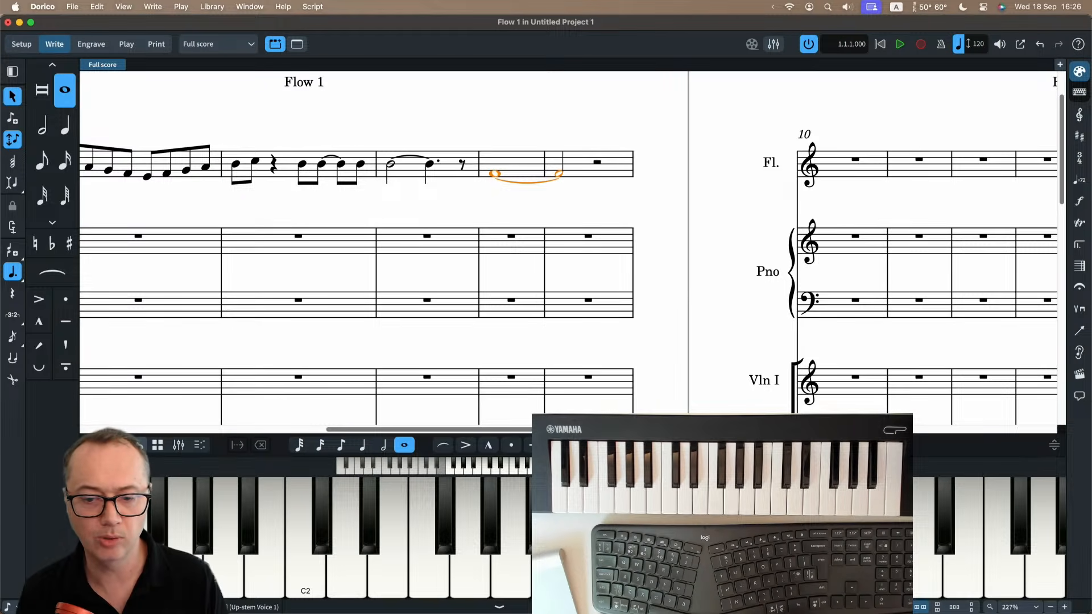
click(200, 446)
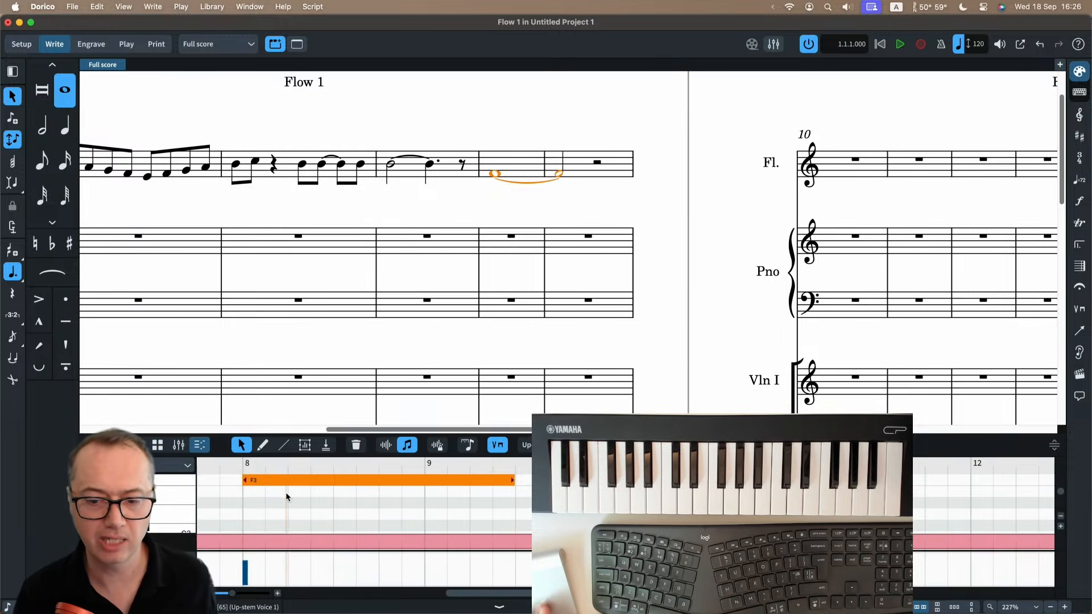
scroll(287, 497, up, 2)
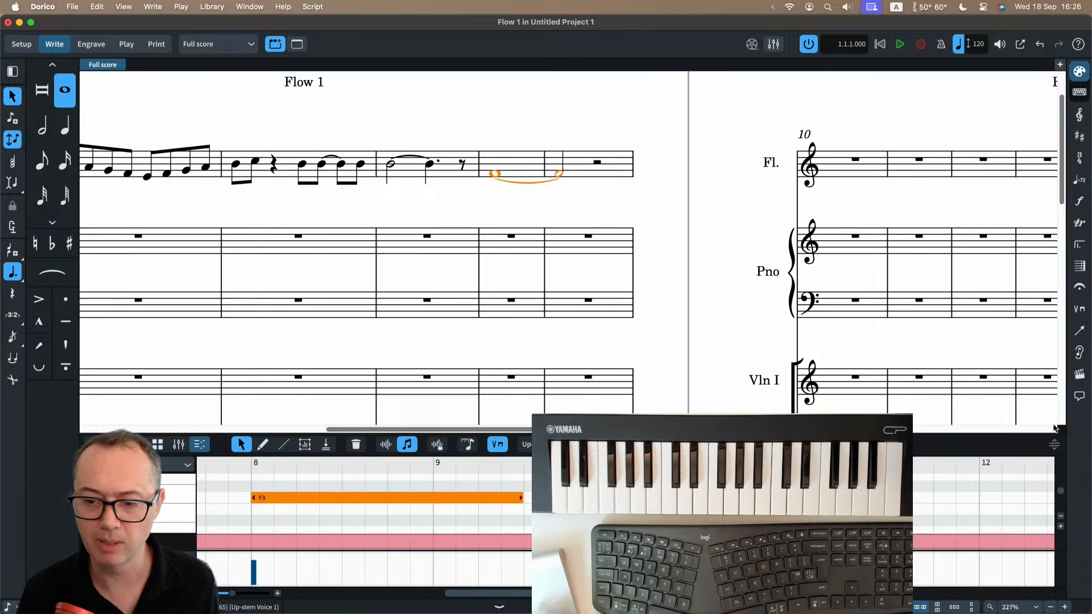
drag(1055, 442, 1055, 377)
Look through the flute's bars 5 to 8 in the Key Editor and select the long B3 in bar 7.
scroll(529, 471, left, 3)
scroll(528, 471, left, 5)
scroll(528, 471, up, 1)
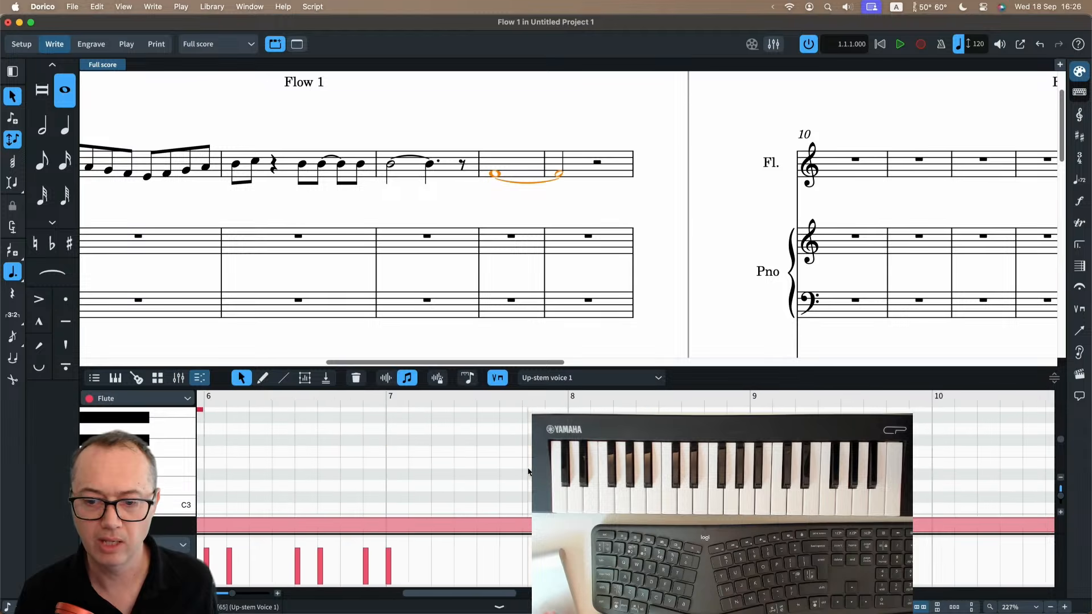
scroll(446, 444, right, 4)
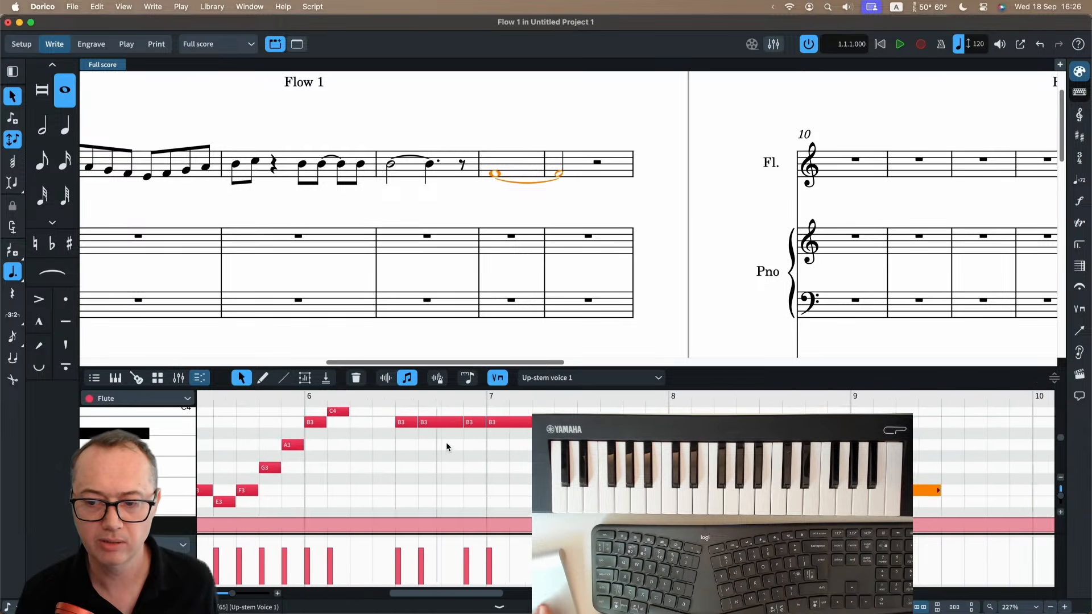
scroll(409, 455, up, 2)
click(408, 447)
scroll(408, 448, right, 2)
scroll(408, 448, down, 3)
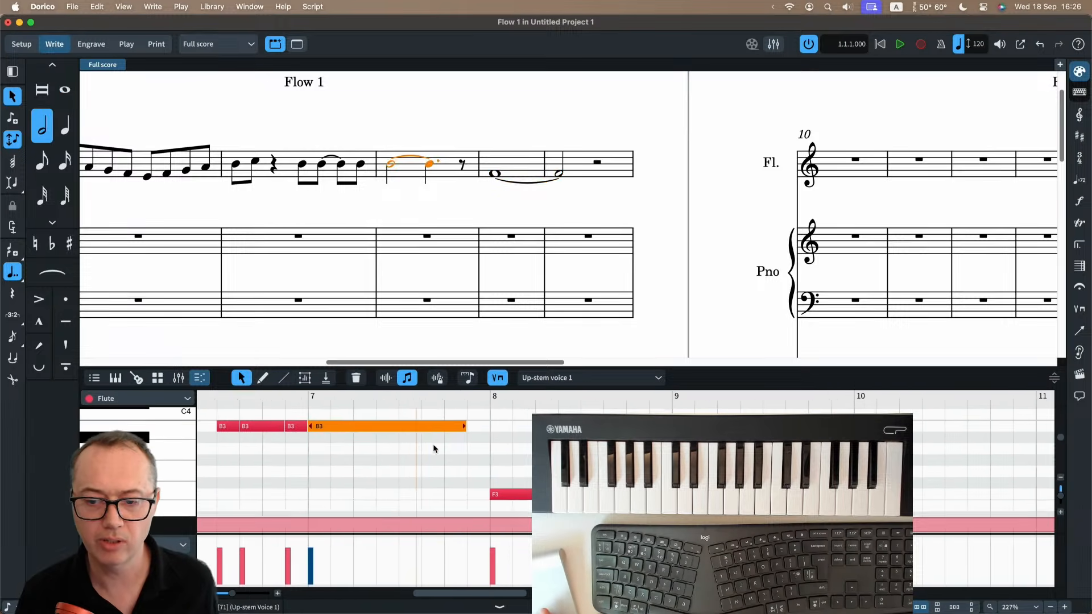
In the Key Editor, shorten the flute's F3 in bar 8 to a double-dotted half note and move it a dotted quarter later.
click(505, 466)
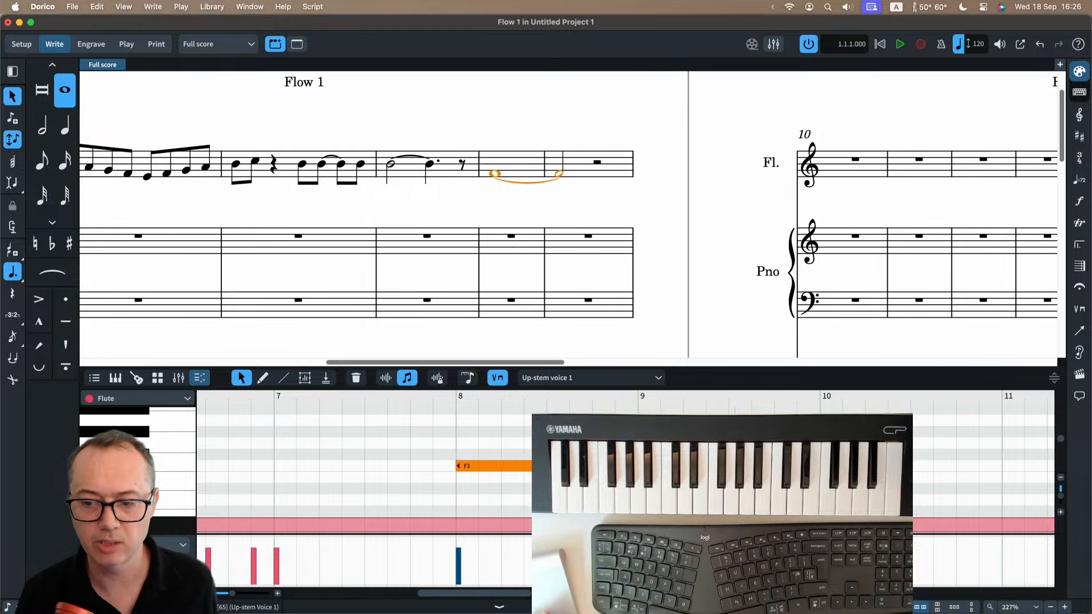
drag(727, 466, 613, 465)
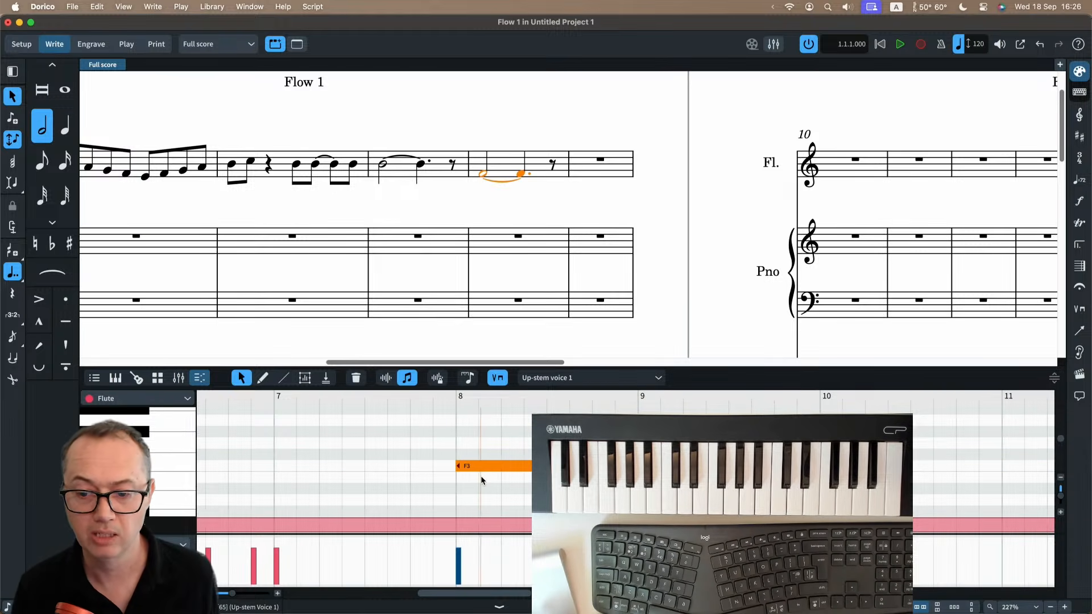
drag(481, 466, 549, 466)
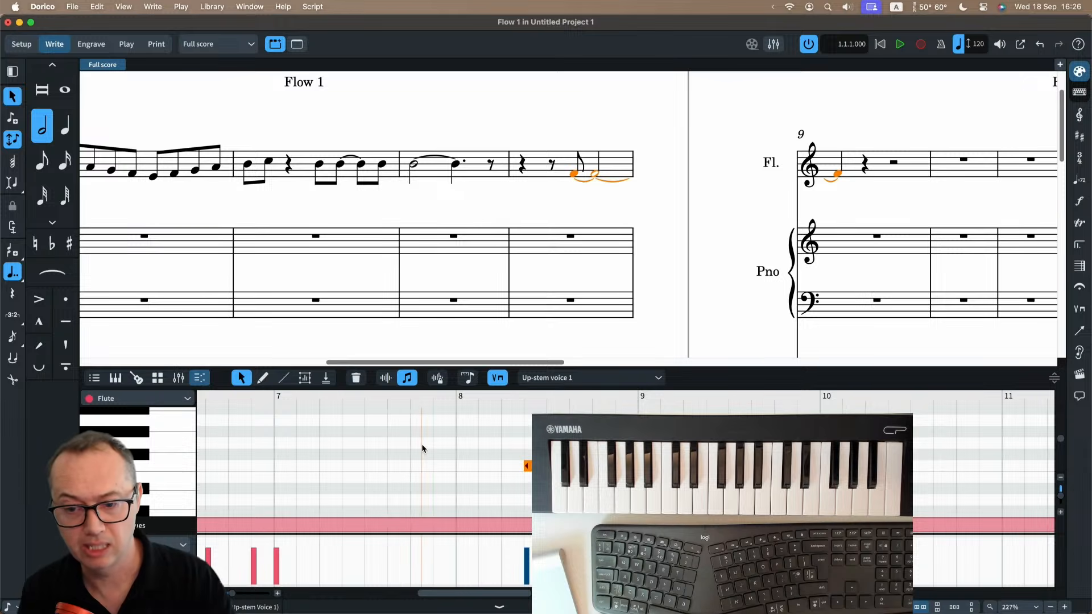
key(Escape)
key(Escape)
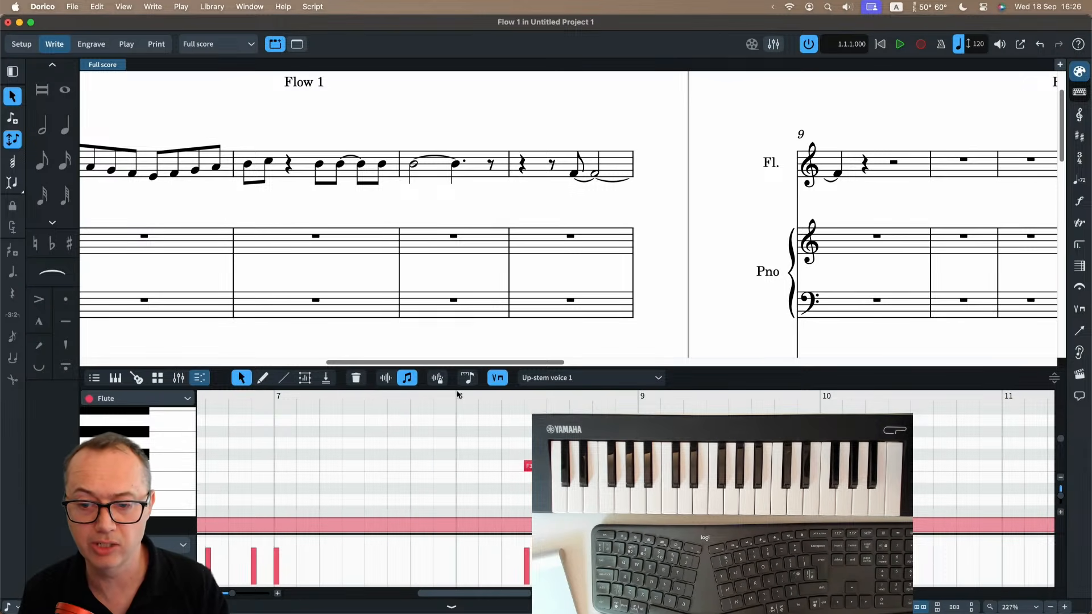
Shorten the flute's bar 8 F in played durations, and then in notated durations so that it ends at the bar's final barline.
click(388, 382)
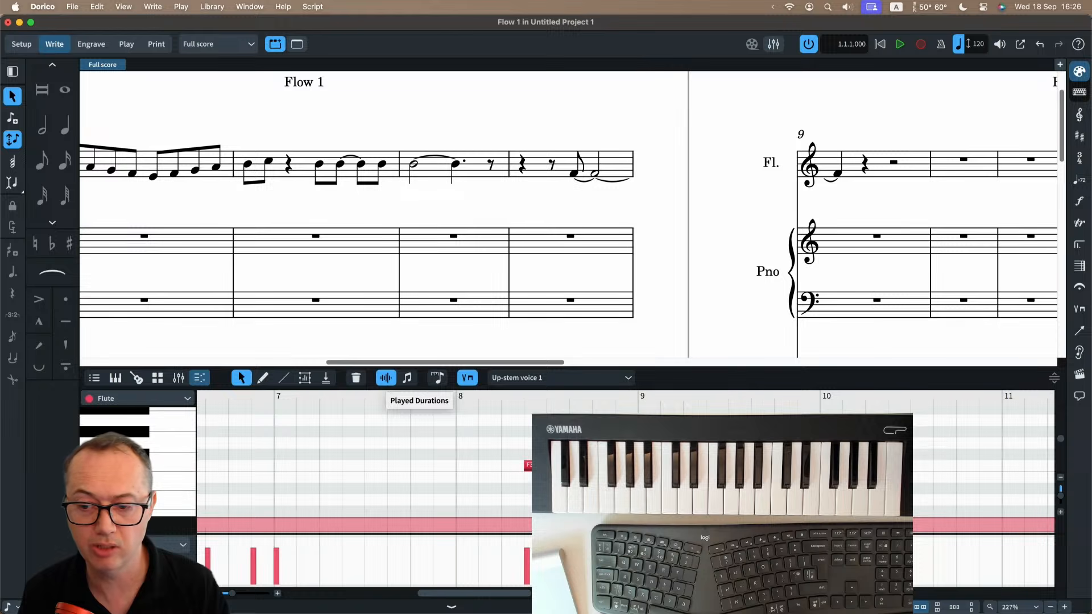
drag(679, 465, 650, 465)
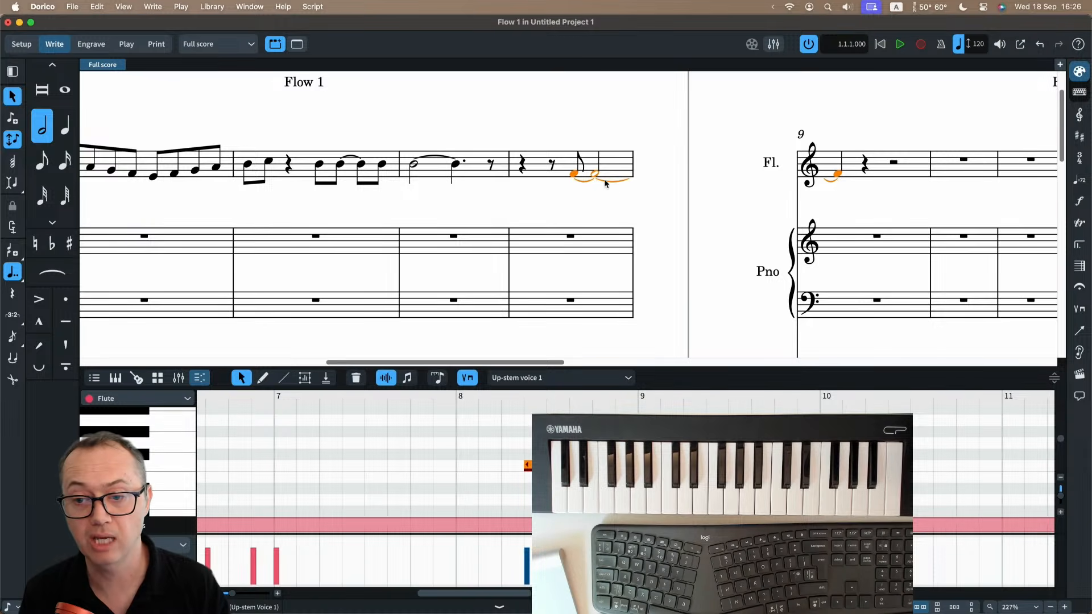
click(407, 378)
drag(683, 466, 638, 466)
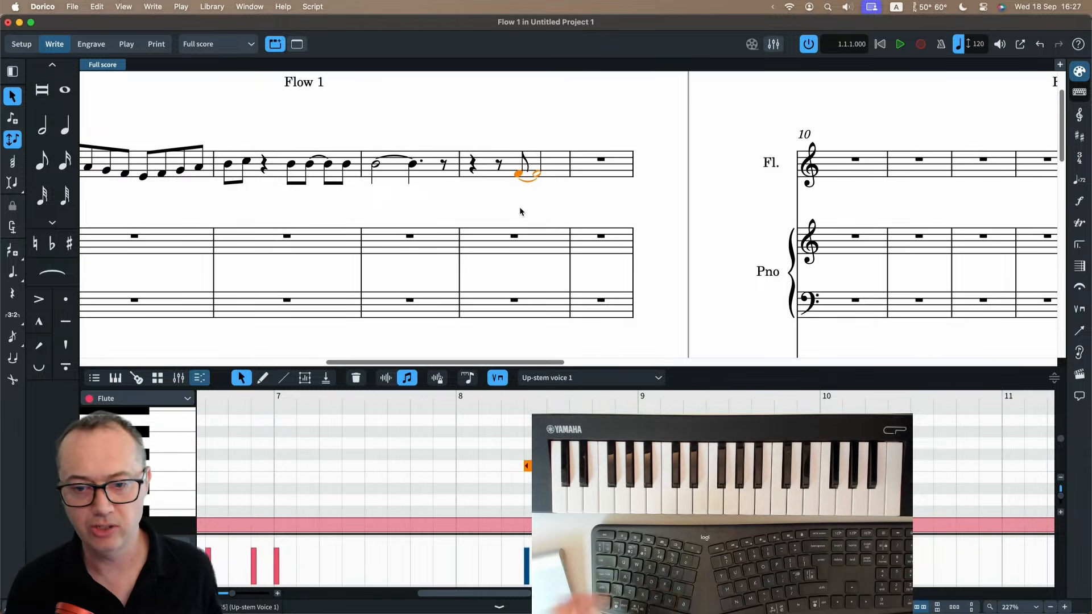
Add a slur over all eight eighth notes in the flute's bar 5.
scroll(520, 211, left, 5)
scroll(520, 211, left, 1)
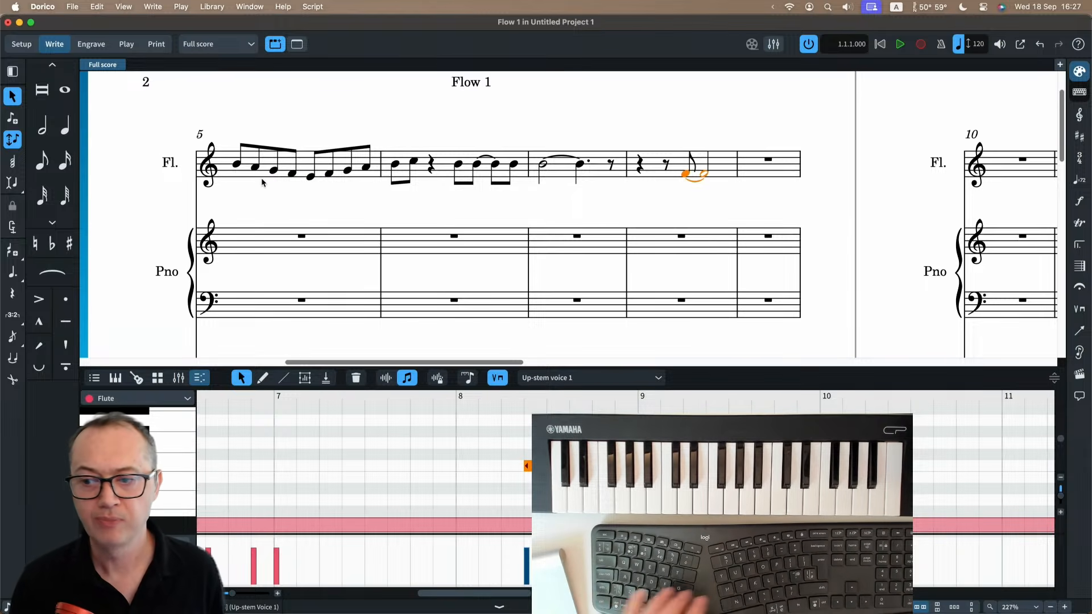
click(286, 166)
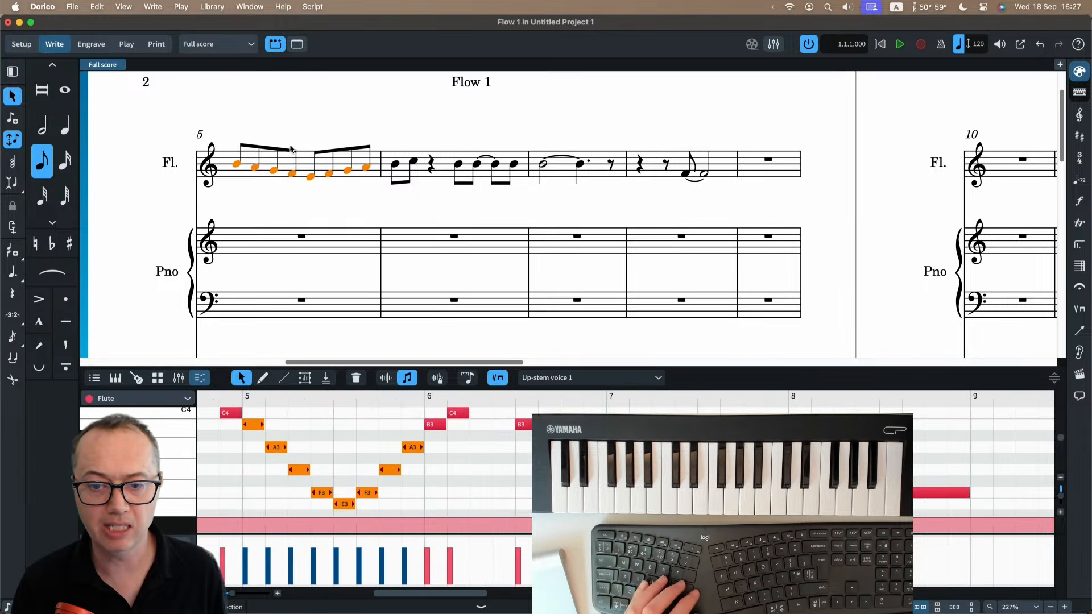
click(300, 130)
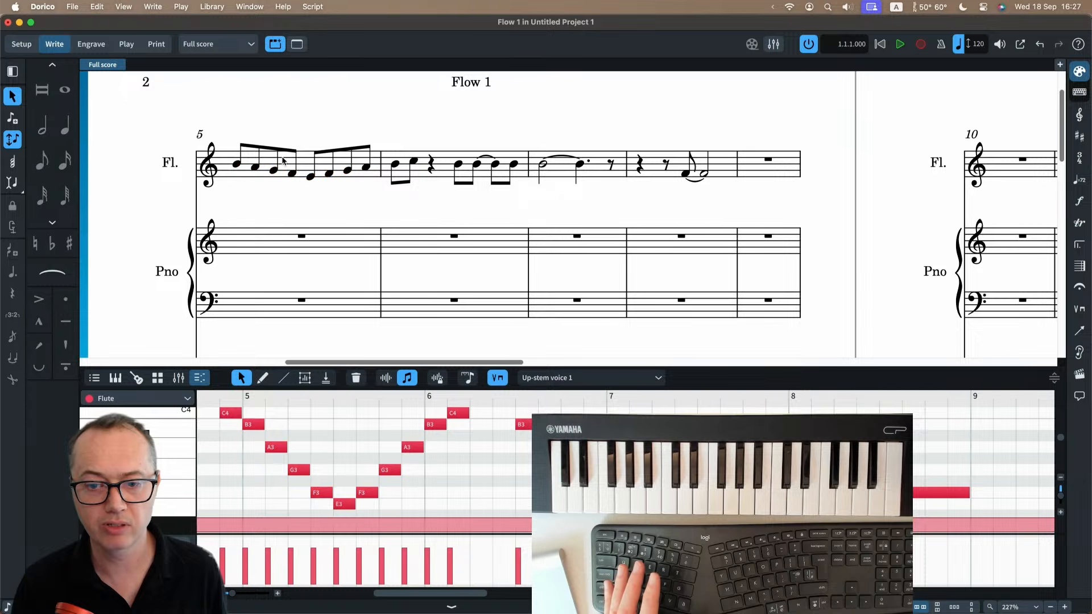
click(290, 159)
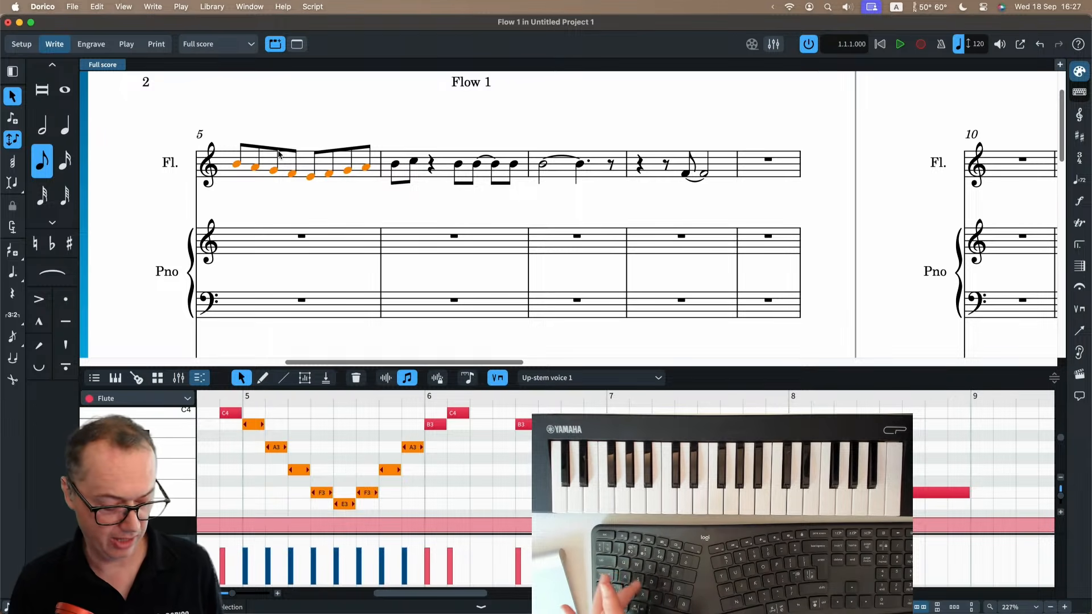
key(s)
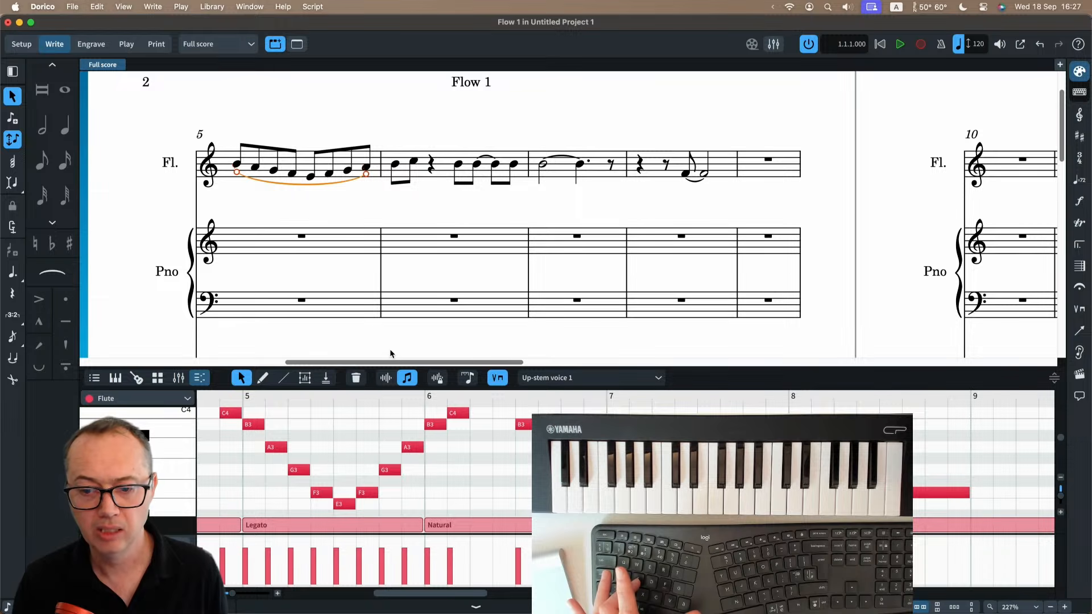
Display played durations for the slurred notes in bar 5, delete the slur and hide the Key Editor.
click(387, 378)
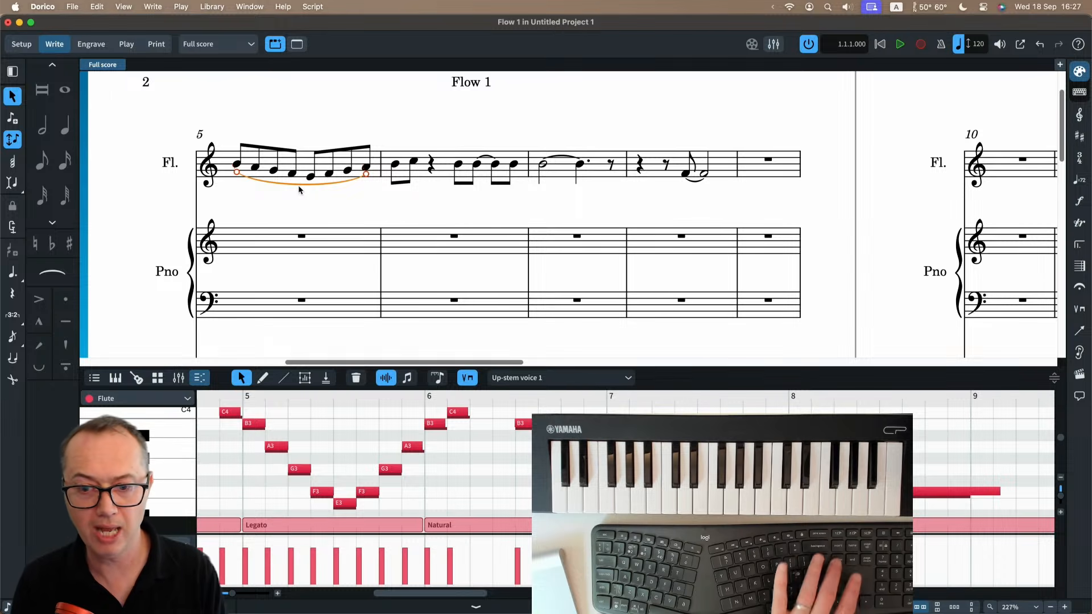
key(Delete)
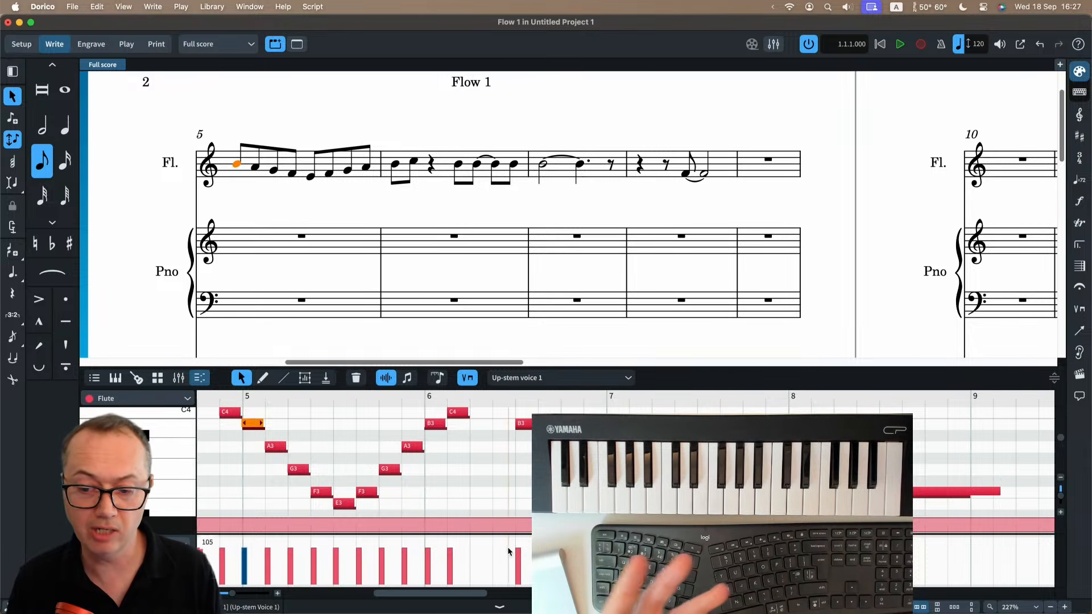
key(super+8)
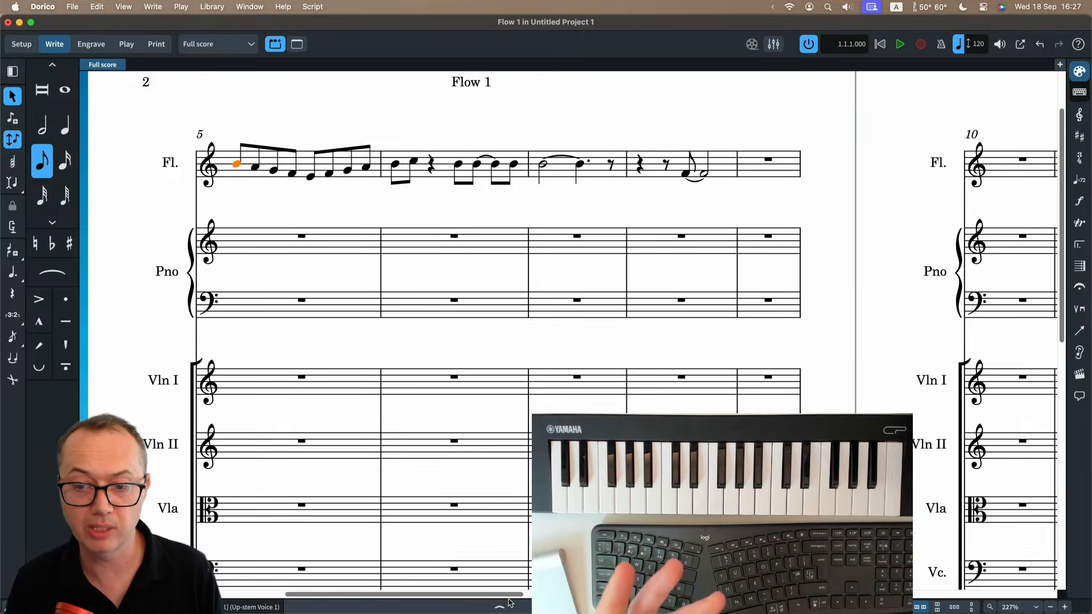
Start note input at the beginning of the flute's bar 8 and choose the natural accidental.
click(688, 176)
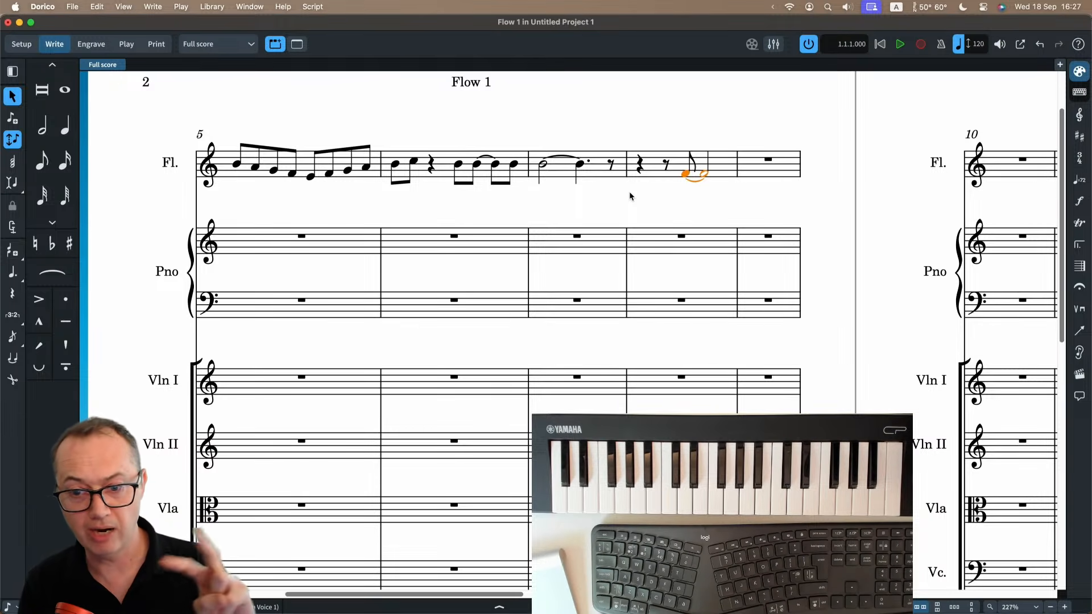
shift+click(637, 175)
key(shift+n)
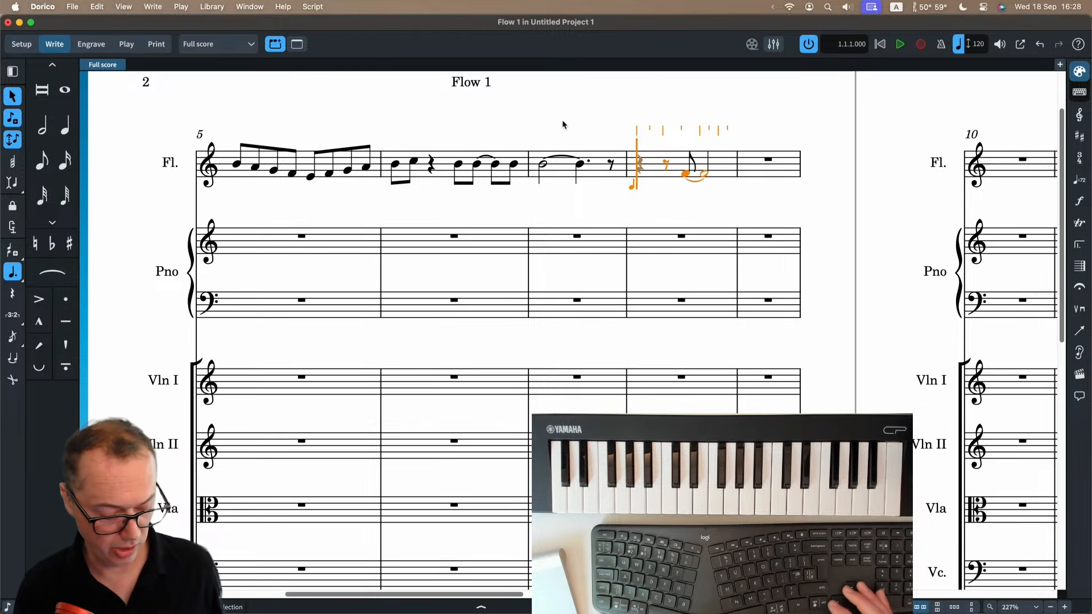
key(0)
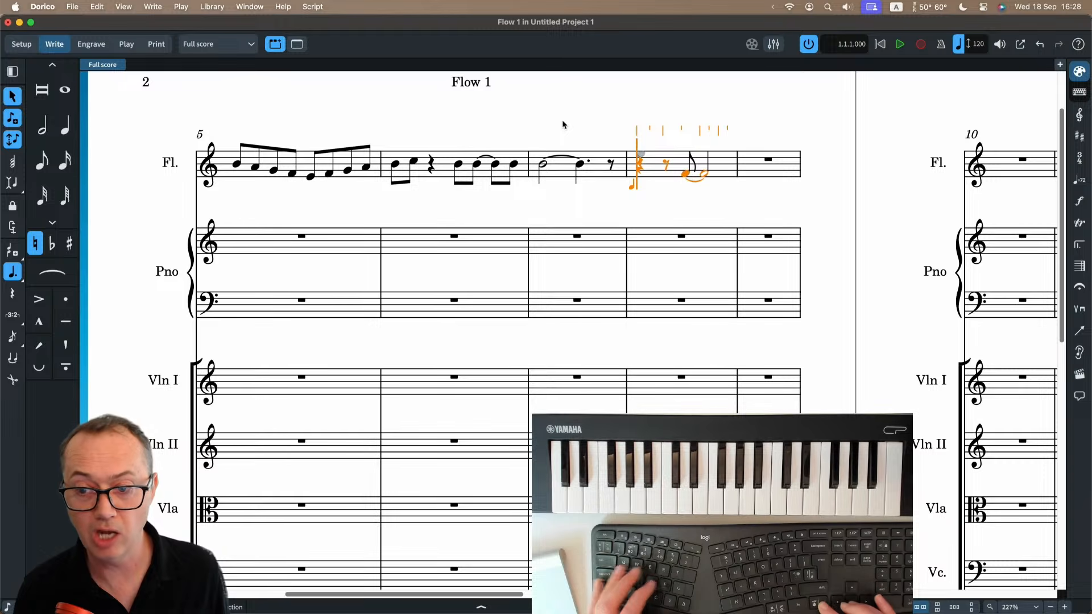
Move the caret down three staves and back up to the flute at the start of bar 8.
key(Down)
key(Down)
key(Down)
key(Down)
key(Down)
key(Down)
key(Down)
key(Down)
key(Down)
key(Up)
key(Up)
key(Up)
key(Up)
key(Up)
key(Up)
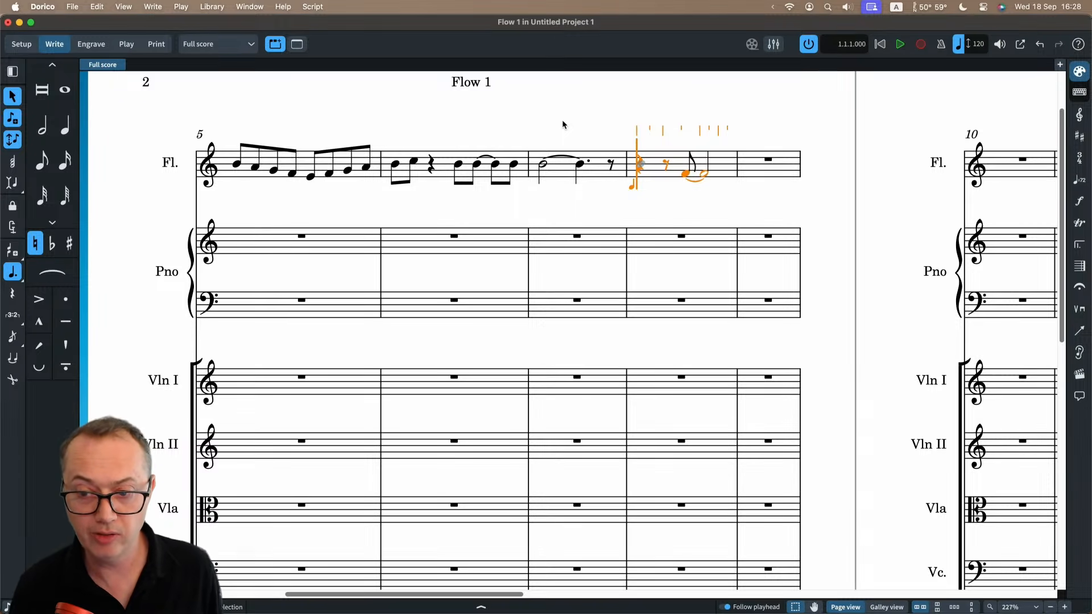
Move the caret back from bar 8 in rhythmic-grid steps and whole bars to the start of bar 1.
key(Left)
key(Left)
key(Left)
key(Left)
key(Left)
key(Left)
key(Left)
key(Left)
key(Left)
key(Left)
key(Left)
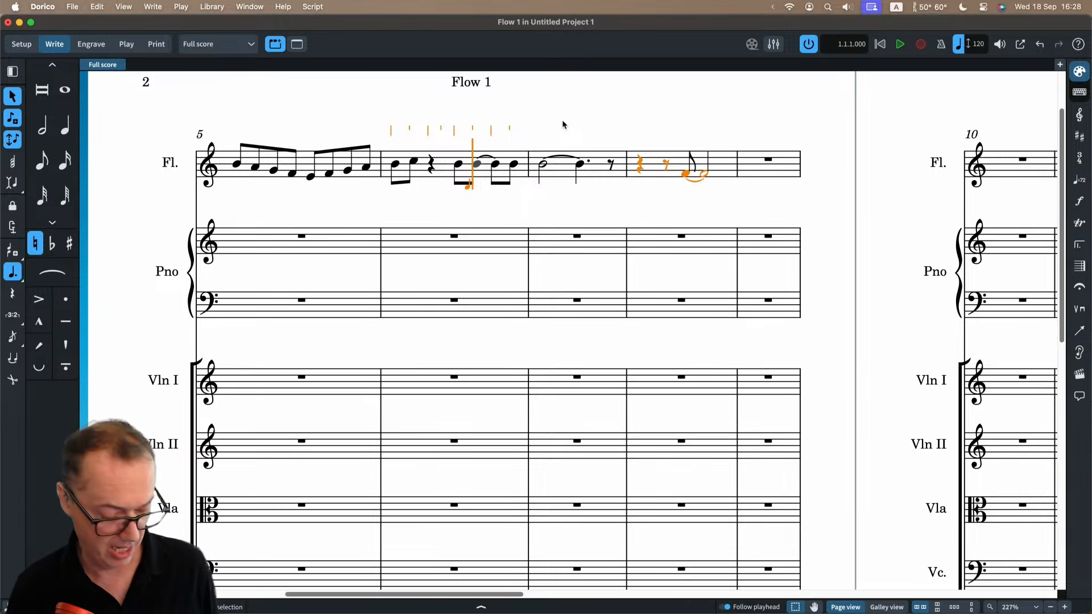
key(super+Left)
key(super+Left)
Cycle the caret upward through the string and piano staves in bar 1 to the flute staff.
key(Up)
key(Up)
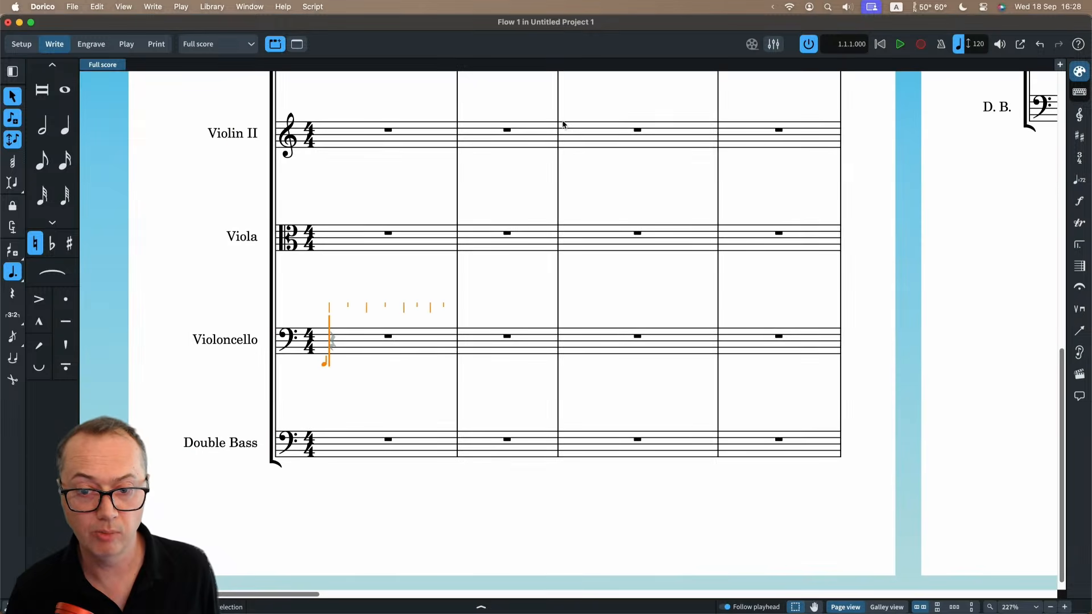
key(Up)
key(Up)
key(Up)
key(Up)
key(Up)
key(Up)
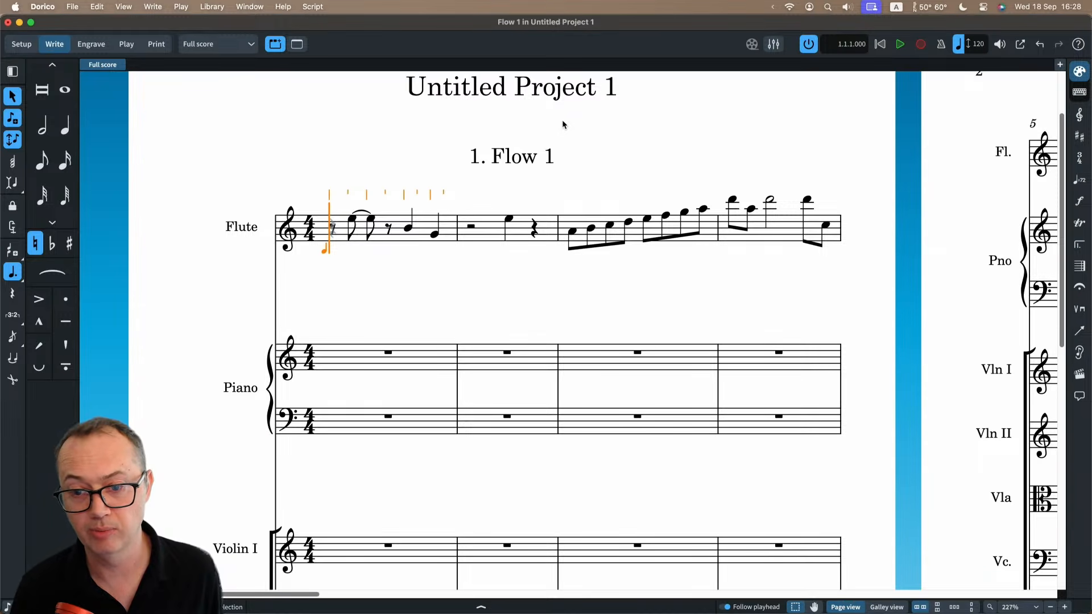
Advance the caret bar by bar to the start of the flute's bar 5.
key(super+Right)
key(super+Right)
key(super+Right)
key(super+Right)
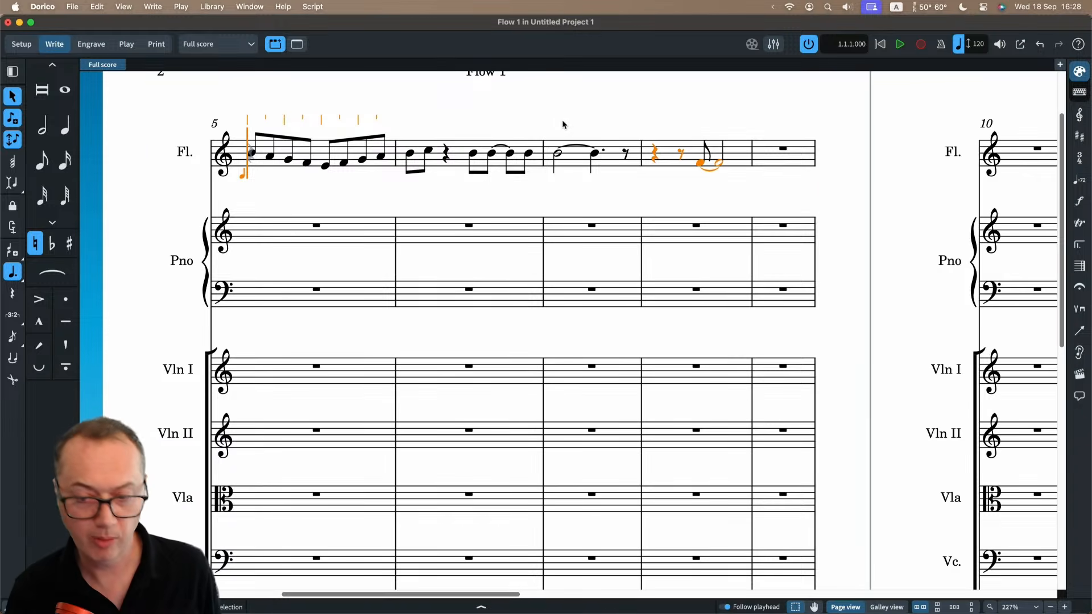
Build two-note chords on the first five eighth notes of the flute's bar 5 by adding F, E, D, A and B in chord input.
key(q)
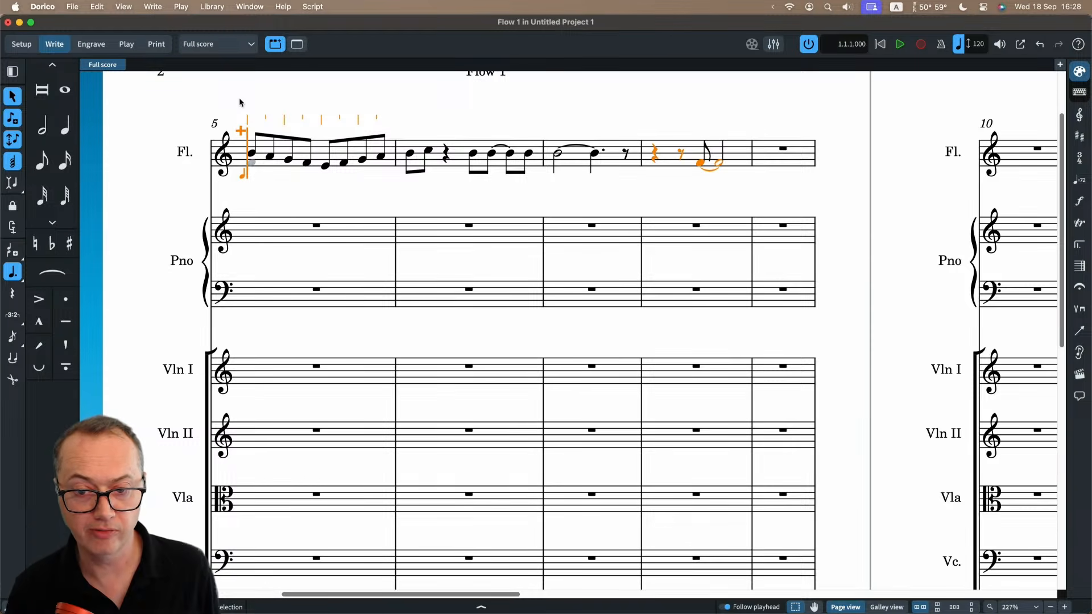
key(5)
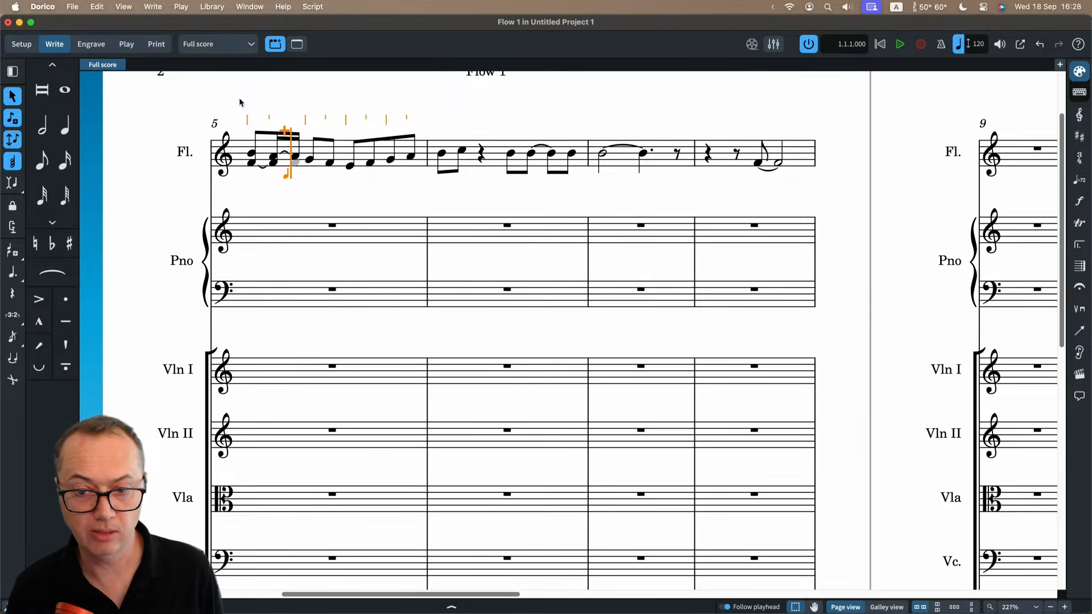
key(super+z)
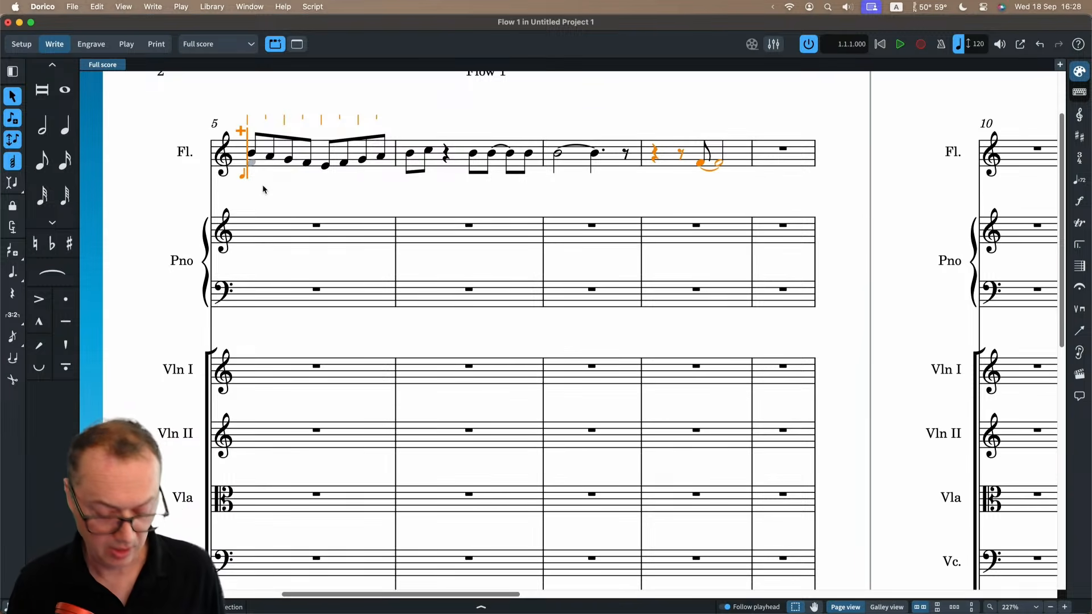
key(f)
key(f)
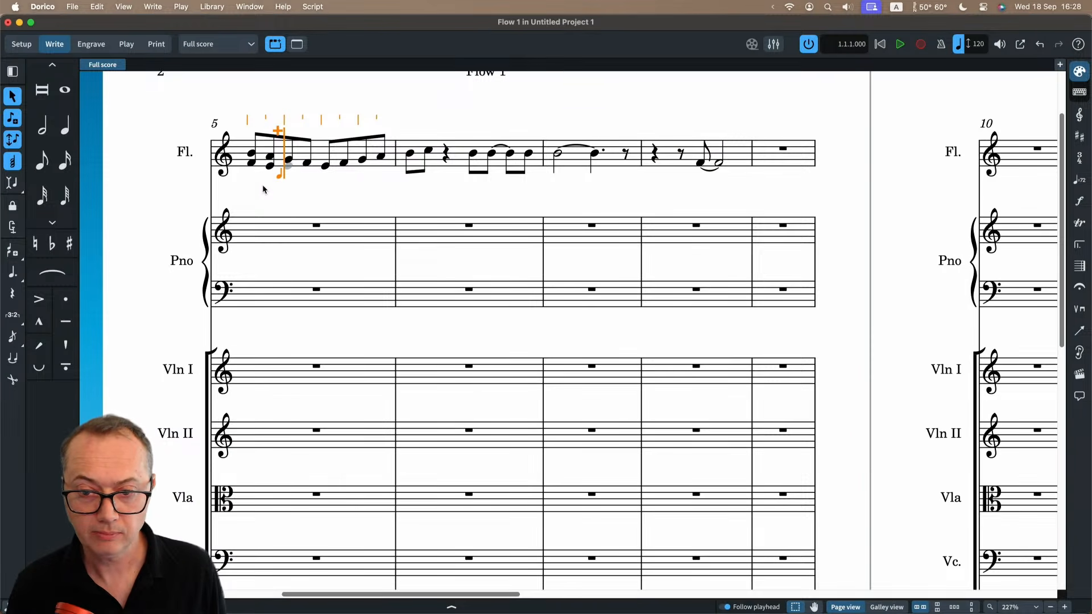
key(f)
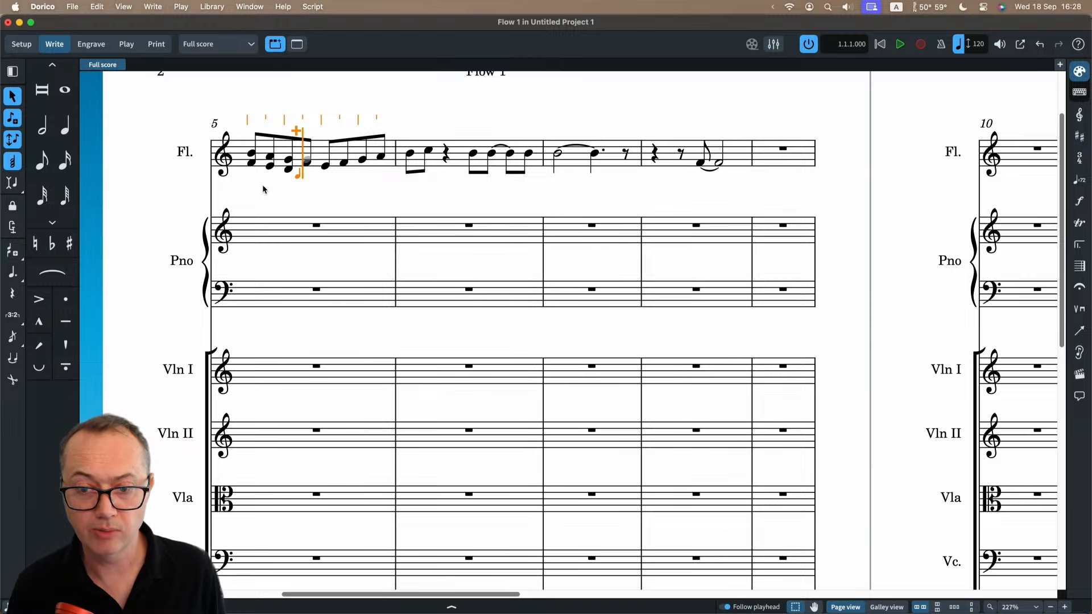
key(f)
key(f)
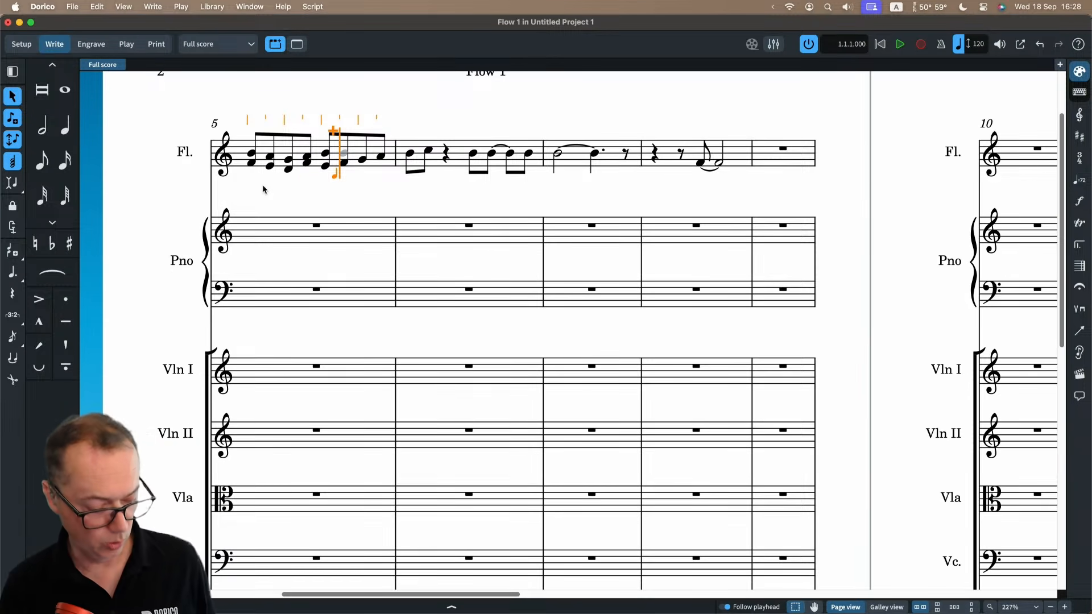
key(q)
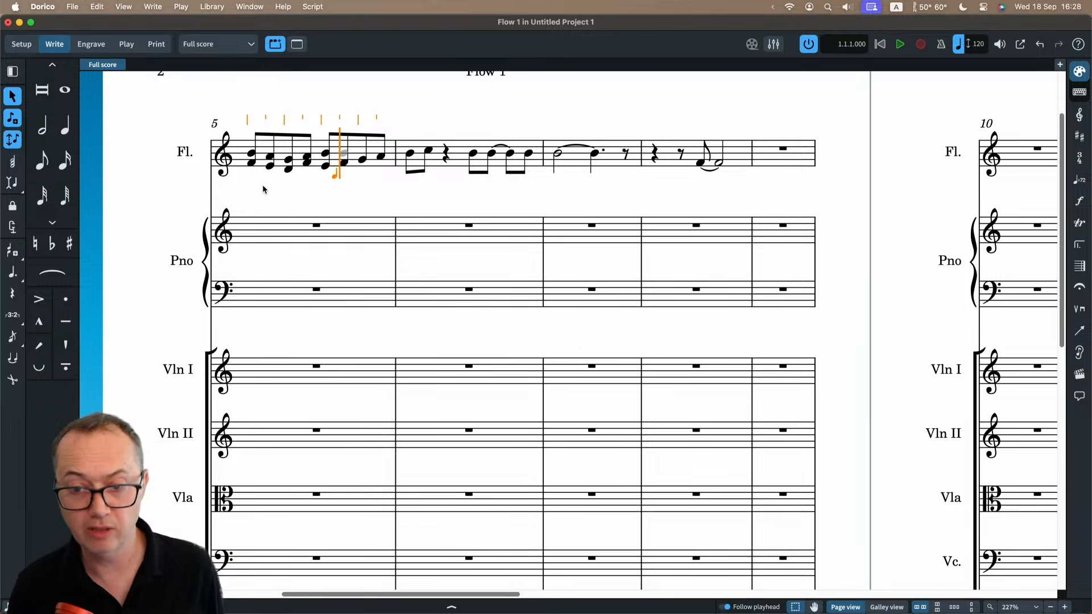
key(Escape)
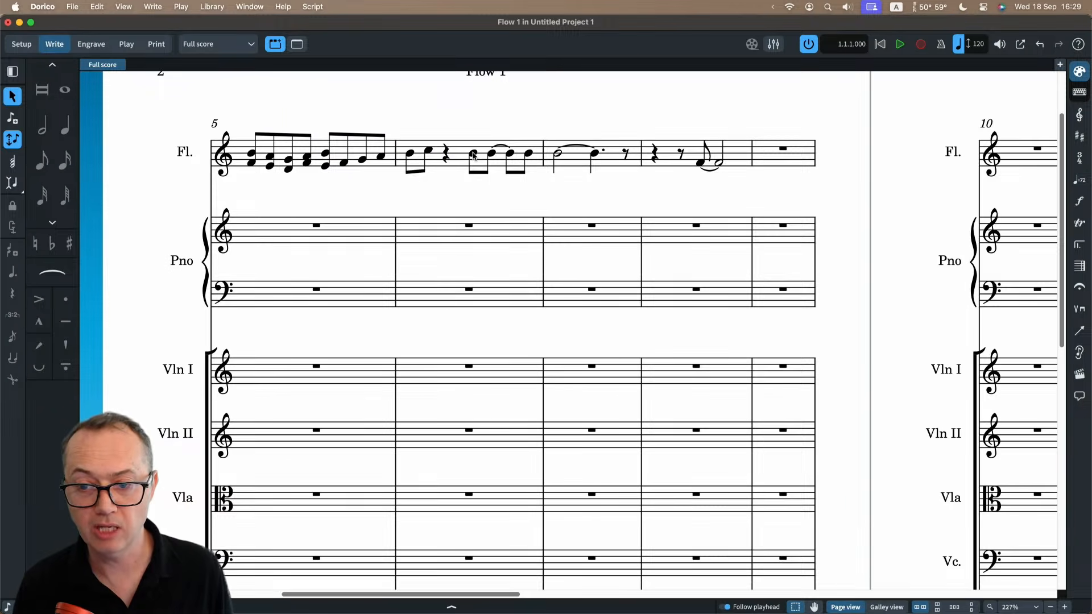
Change the flute's tied note in bar 6 to G, its last eighth note to C, and bar 7's held note to E.
click(492, 155)
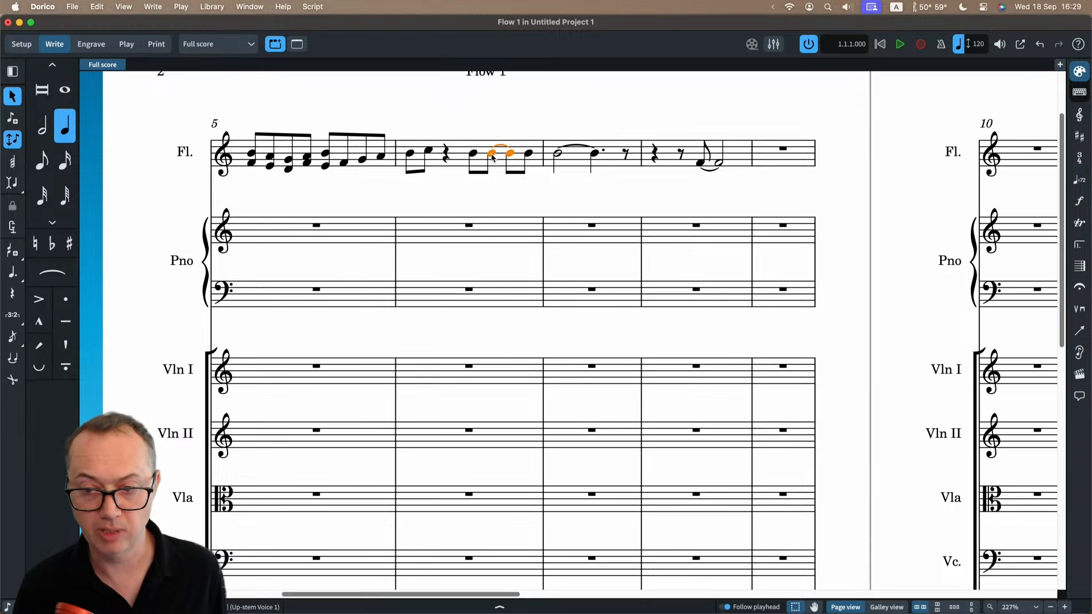
key(alt+Down)
key(alt+Down)
key(Right)
key(alt+Up)
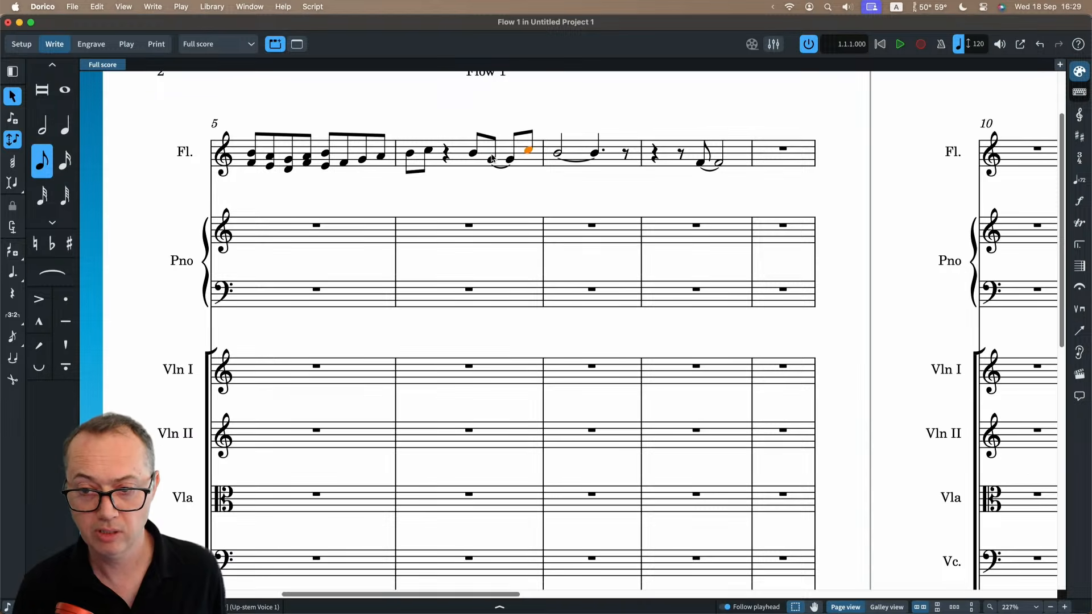
key(Right)
key(alt+Up)
key(alt+Up)
key(alt+Up)
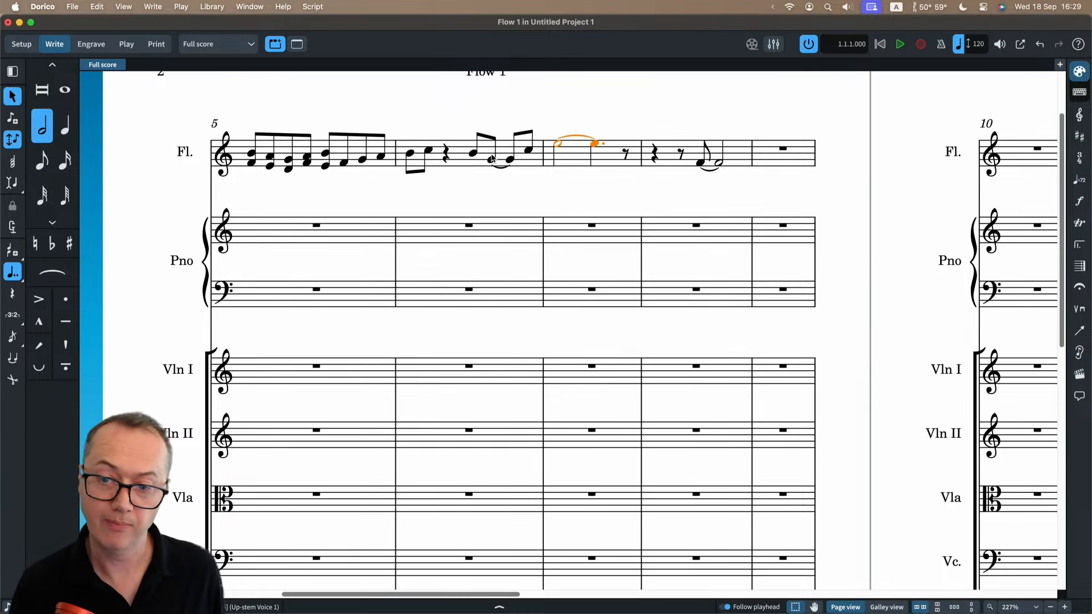
Copy the flute's bars 6 and 7 to the same bars of the piano's treble staff and the Violin I staff.
click(461, 159)
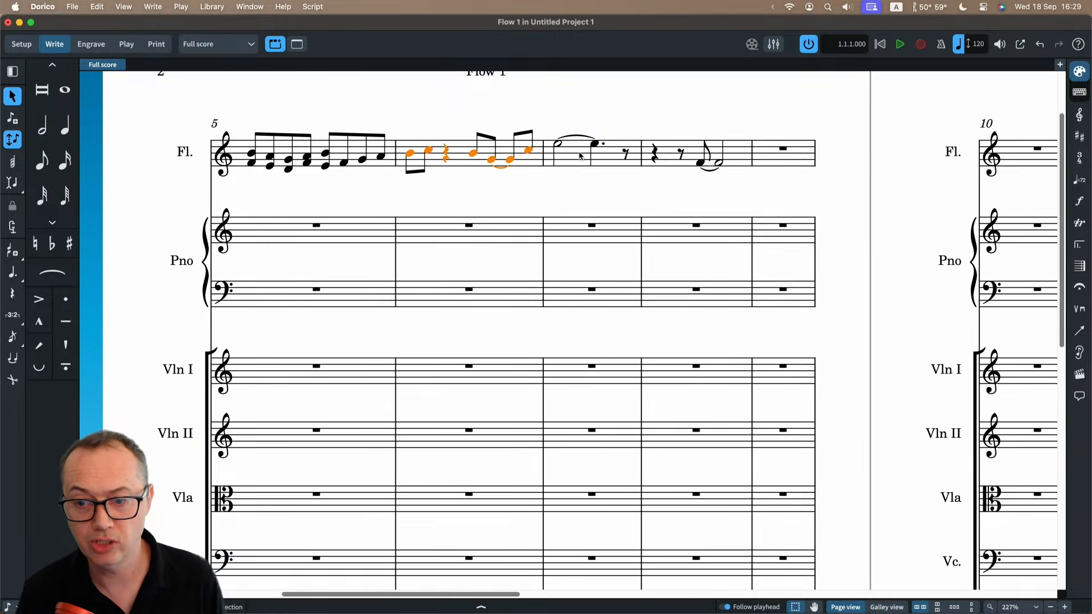
shift+click(580, 156)
alt+click(405, 235)
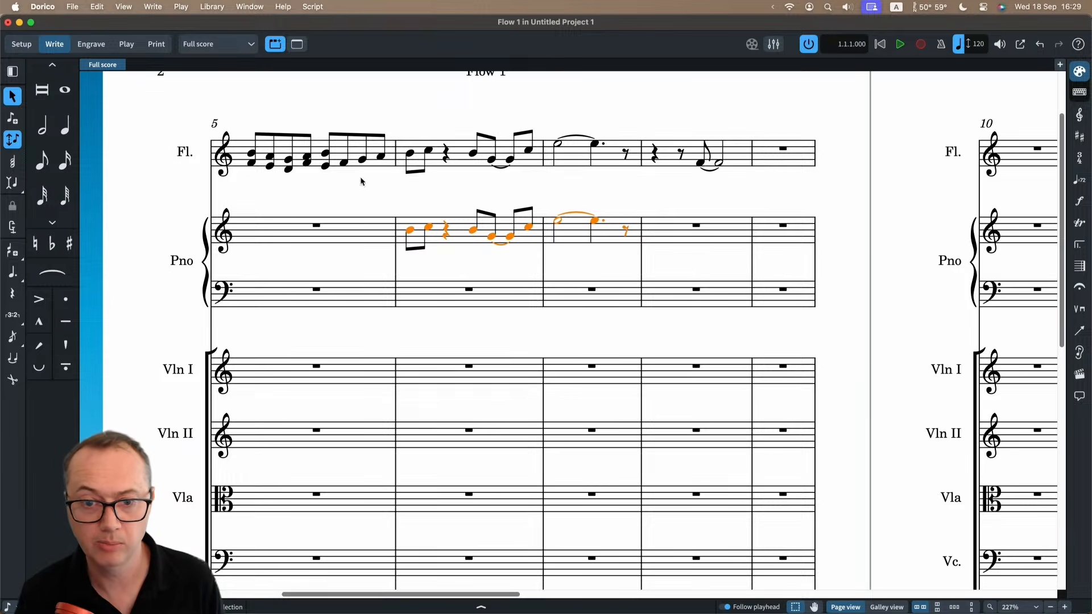
click(96, 7)
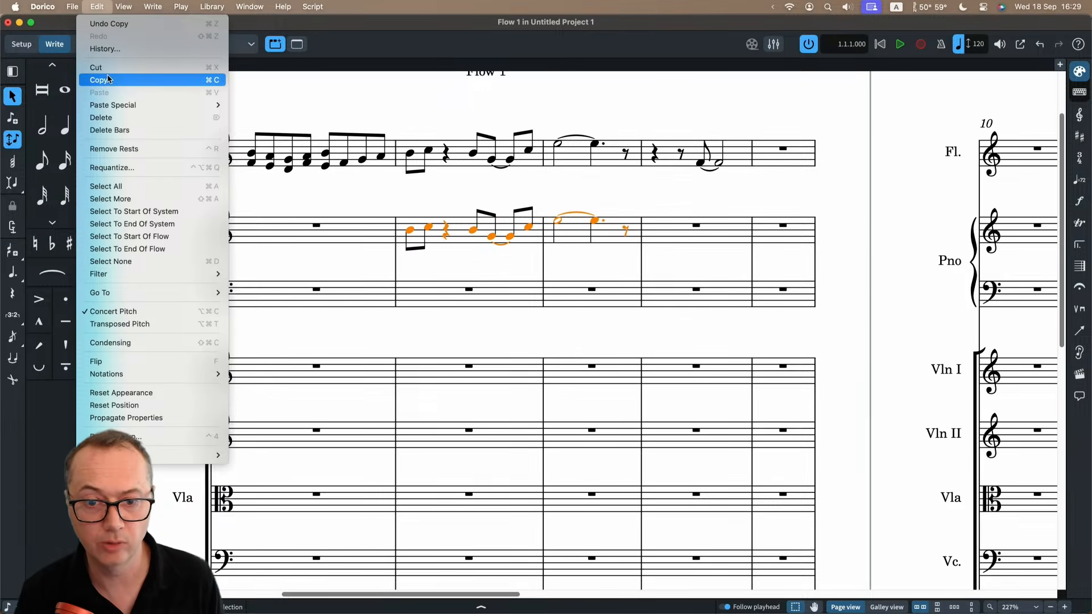
click(384, 104)
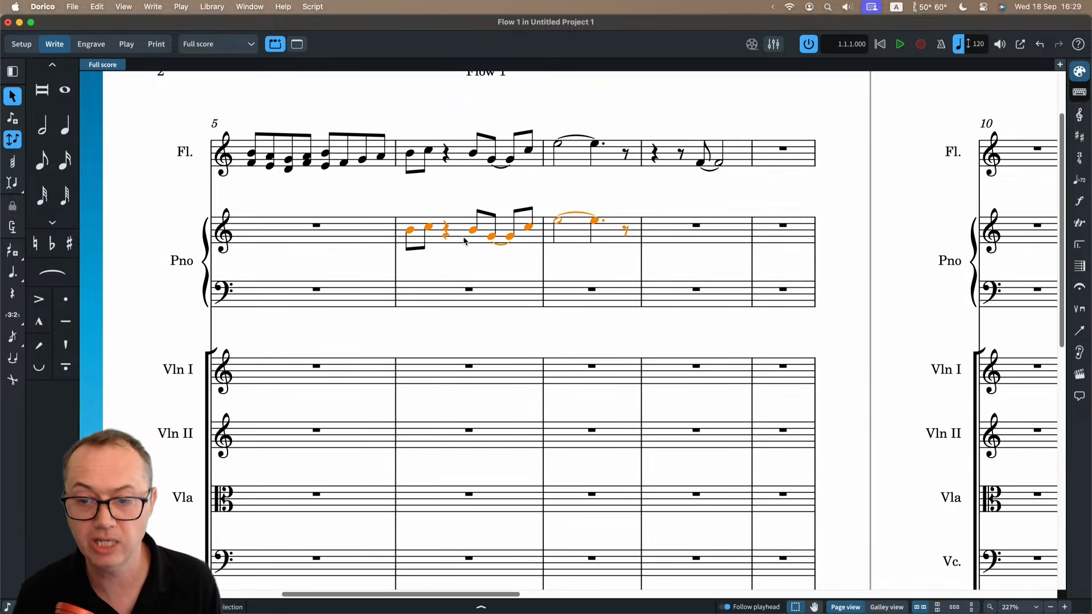
click(411, 372)
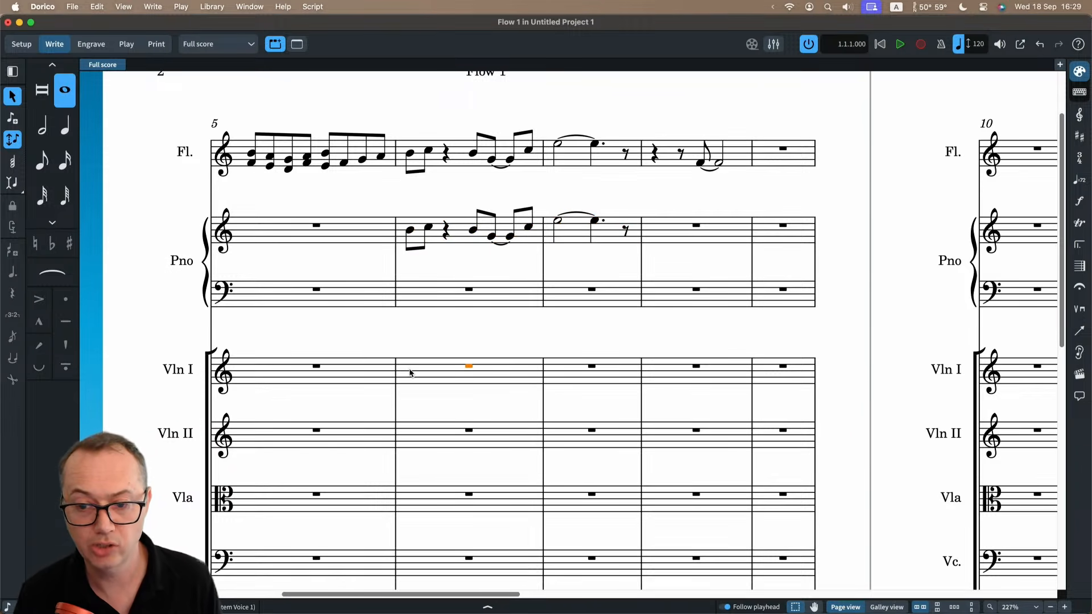
key(super+v)
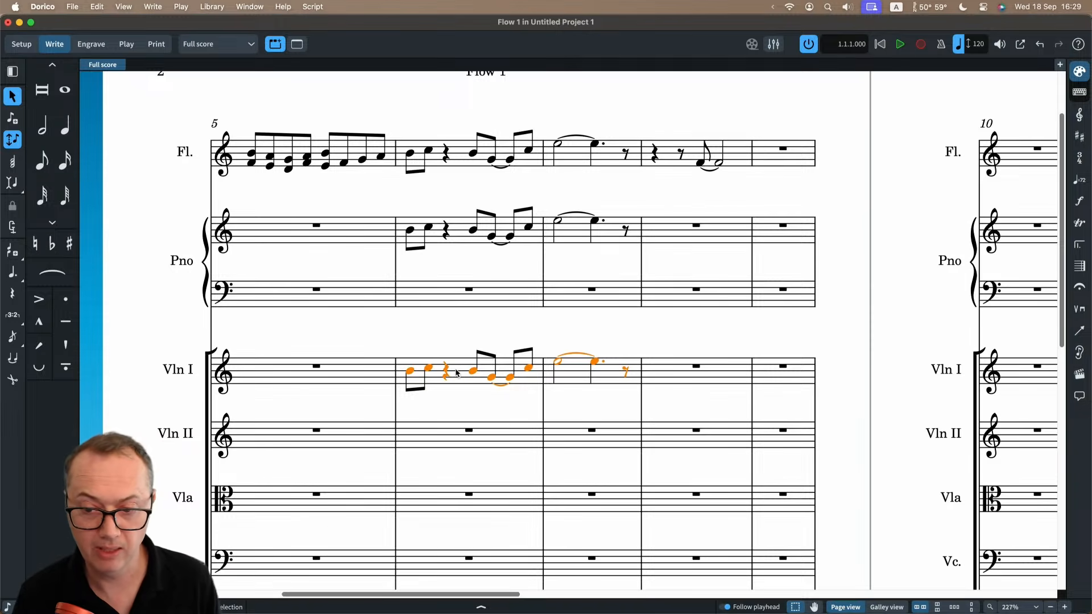
click(98, 7)
mouse_move(125, 104)
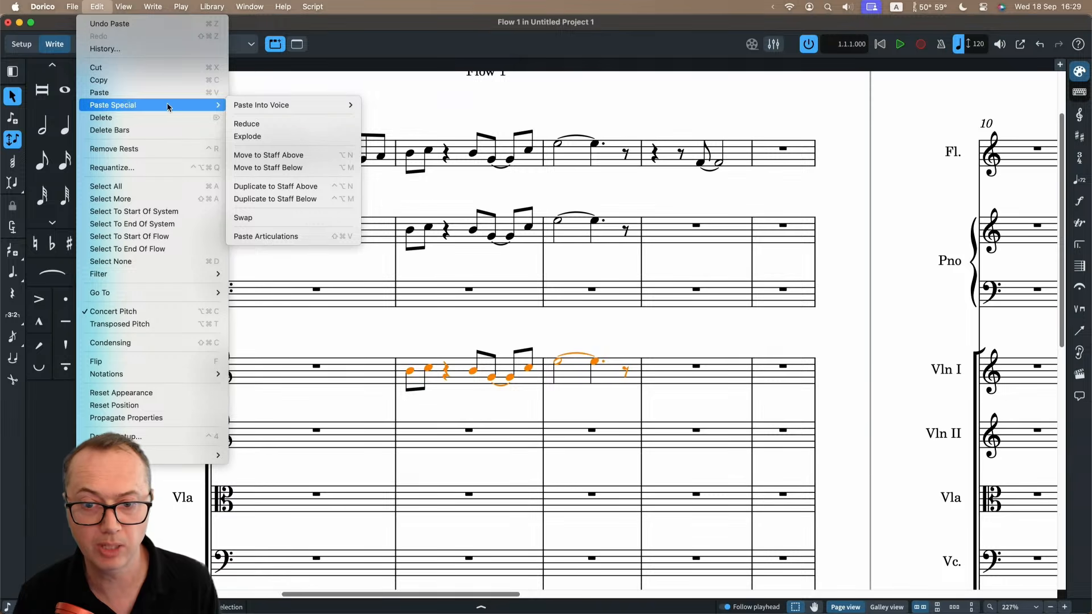
click(305, 219)
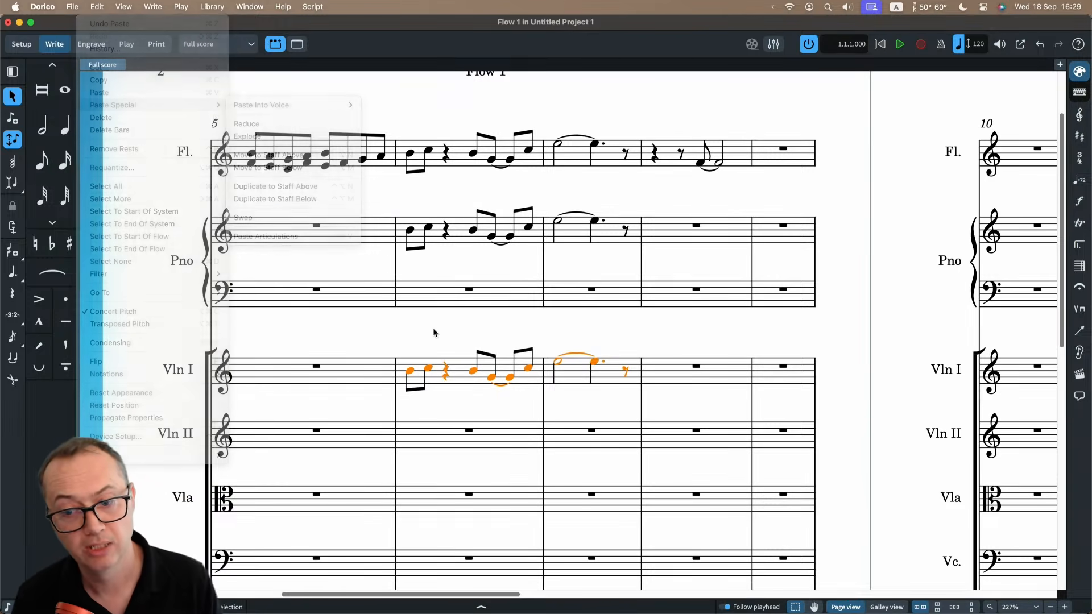
Raise all the Violin I notes in bar 6 by three staff steps.
click(454, 367)
key(alt+Up)
key(alt+Up)
key(alt+Up)
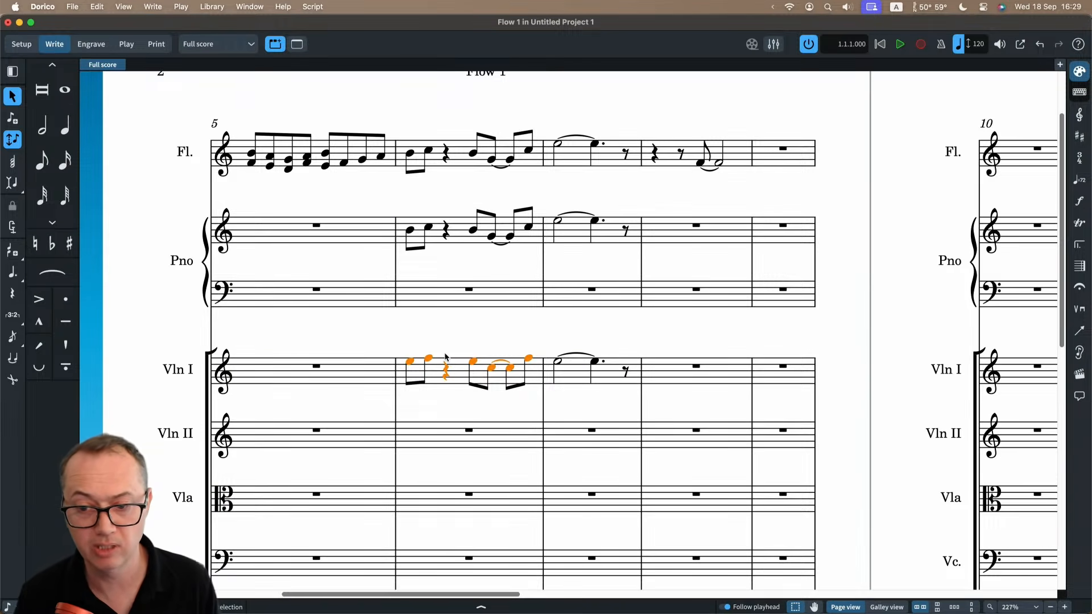
Swap the bar 6 music between the flute and Violin I staves.
super+click(457, 159)
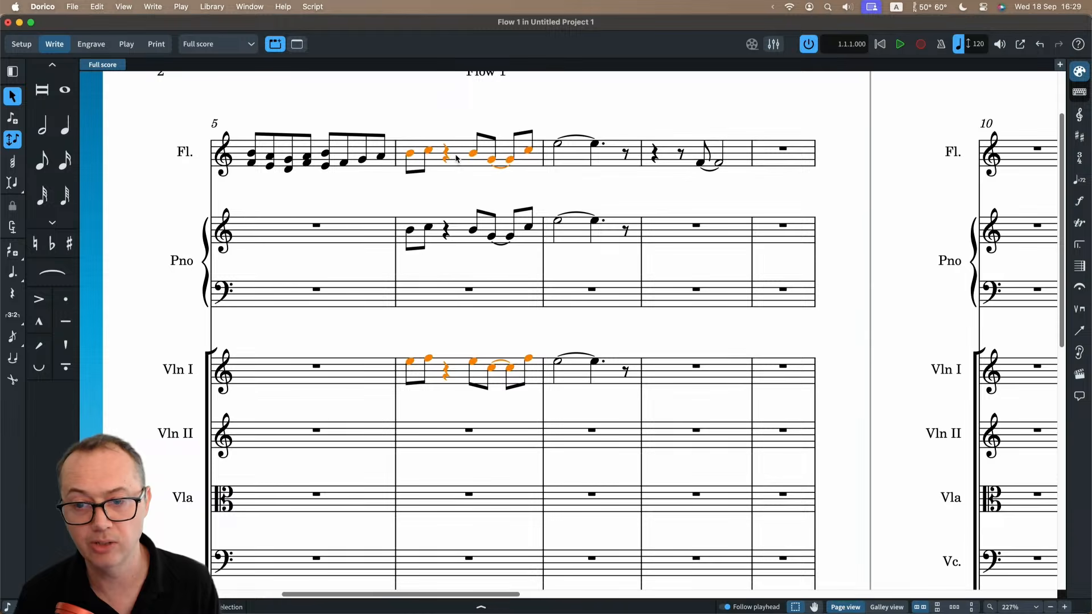
click(99, 7)
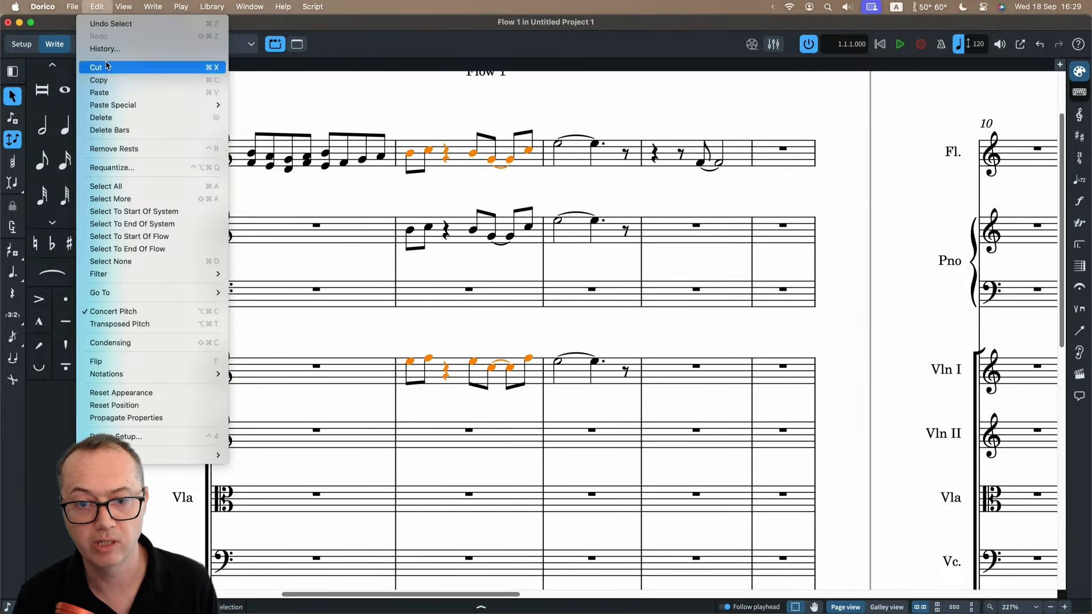
mouse_move(213, 110)
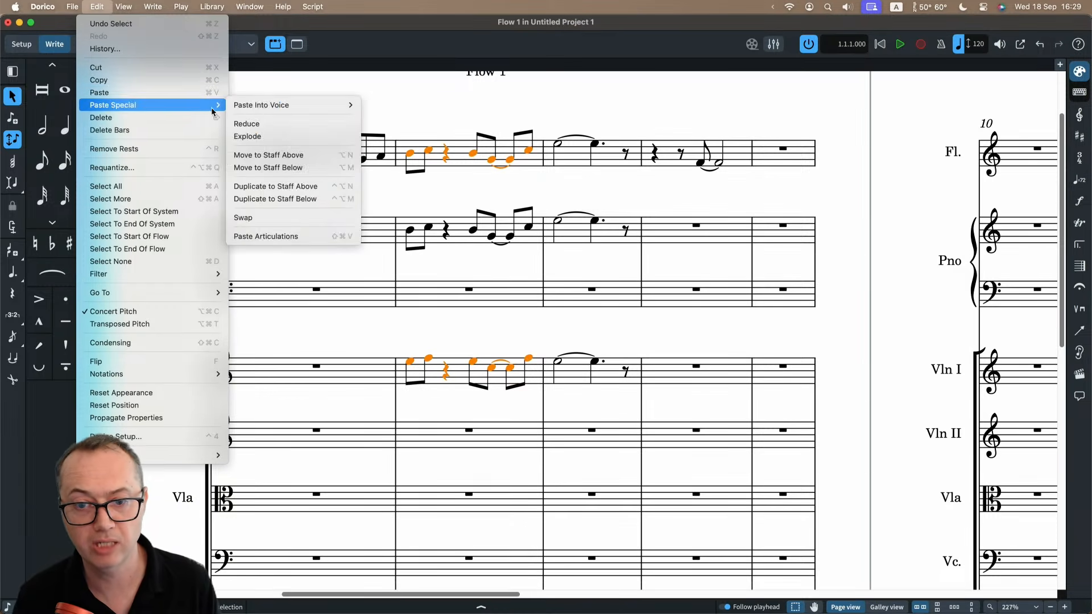
click(261, 218)
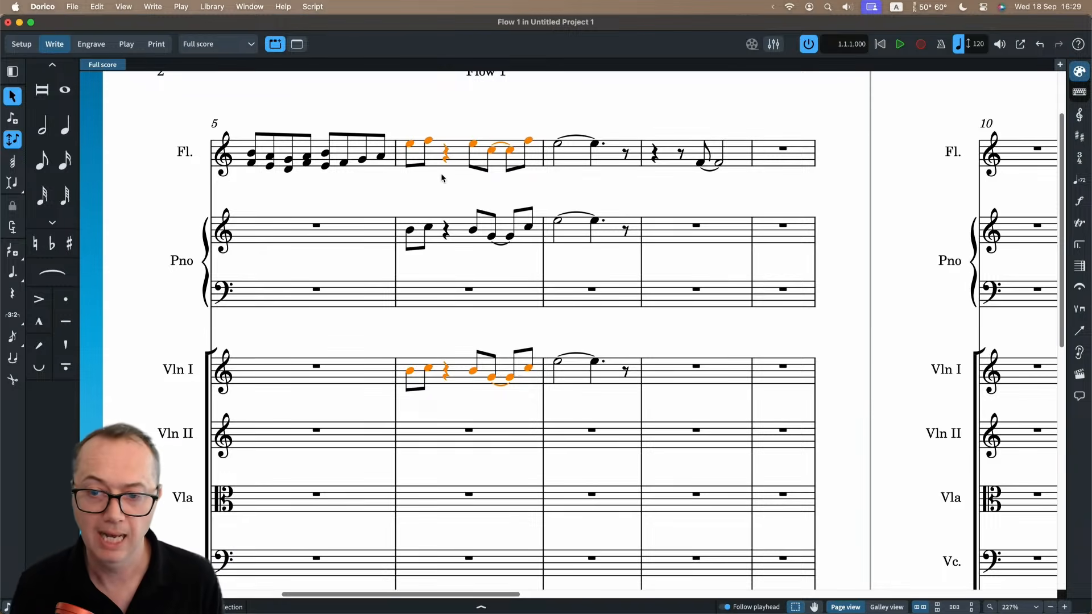
Repitch the first four notes of Violin I's bar 6 to D, E, G and F with Lock Duration, keeping their rhythm.
click(410, 373)
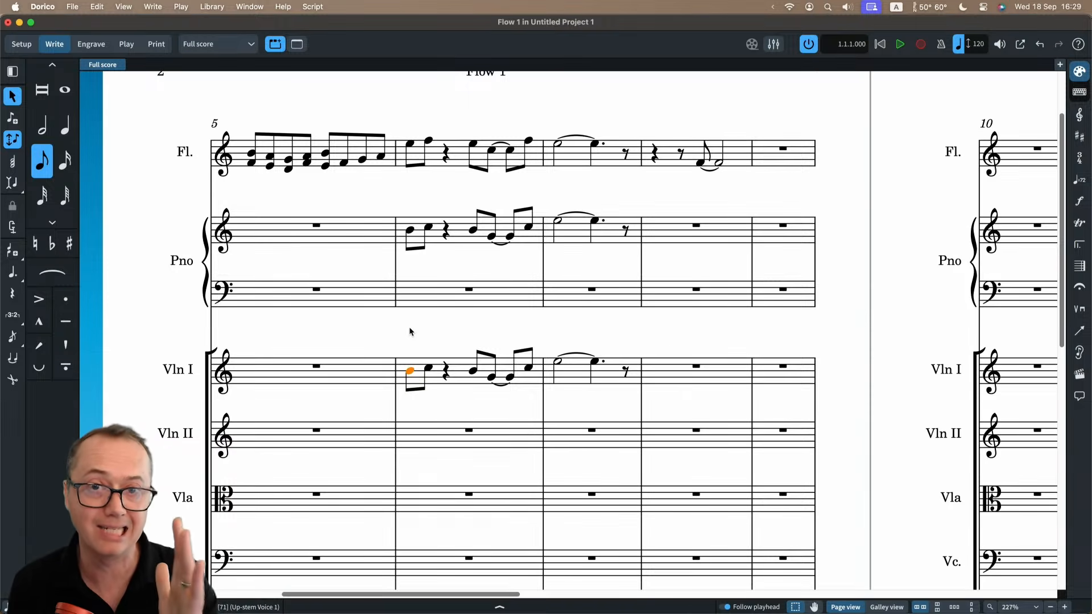
key(Return)
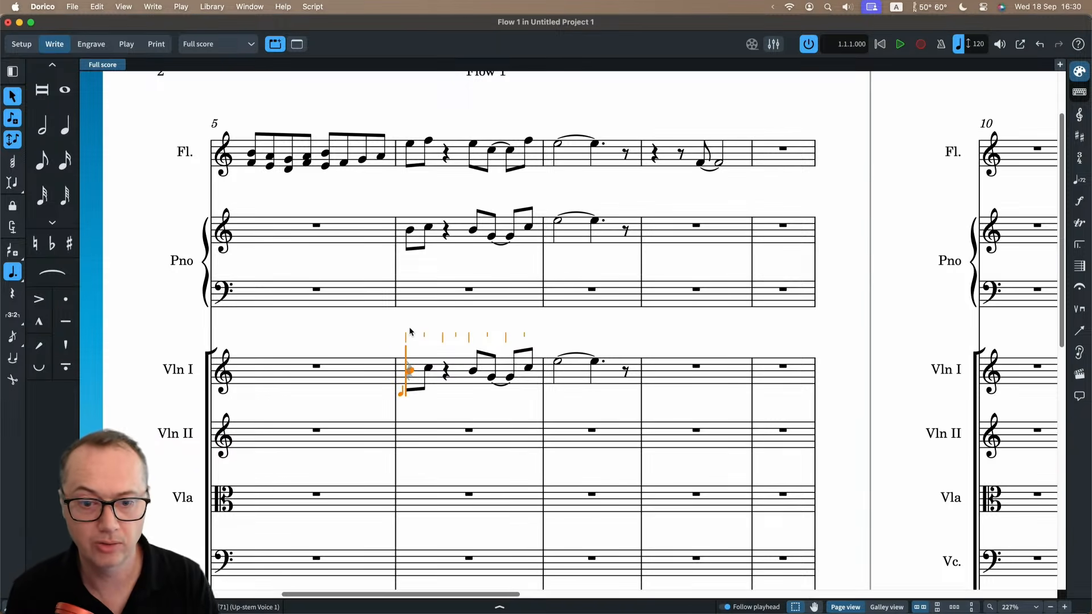
click(12, 207)
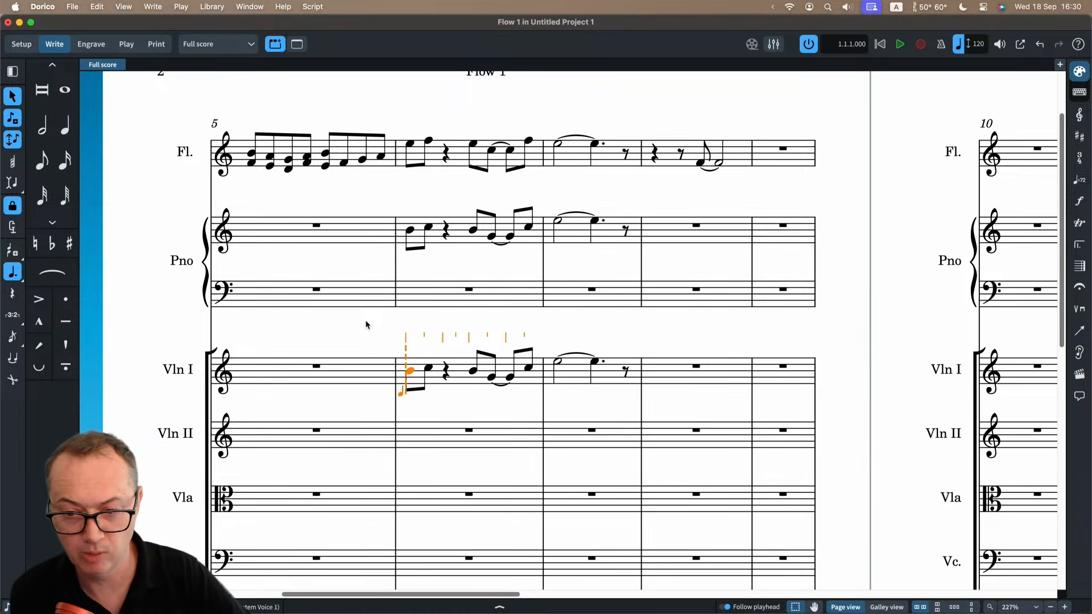
key(e)
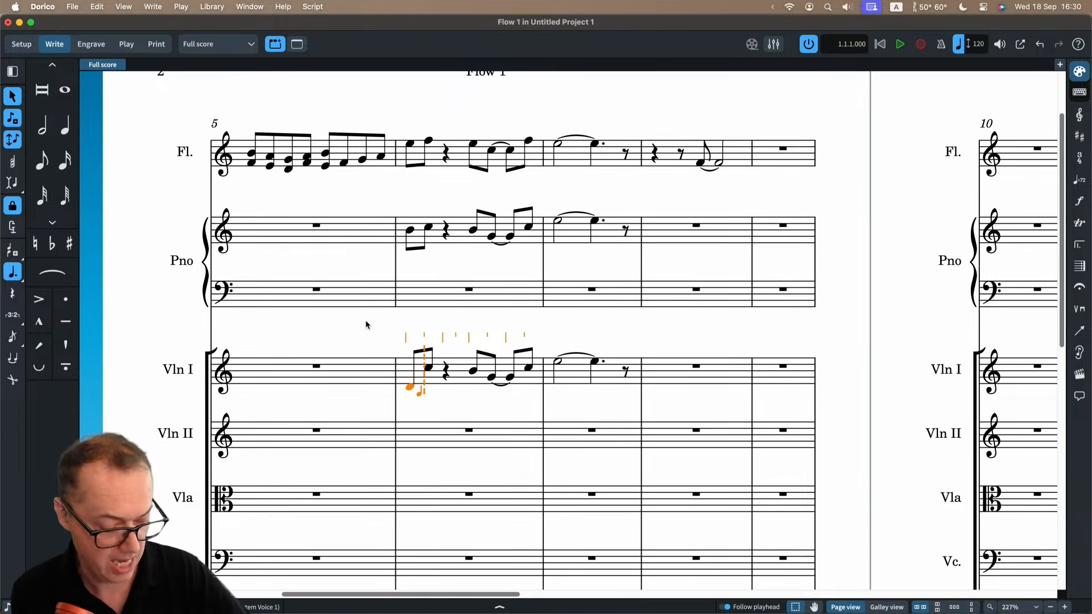
key(f)
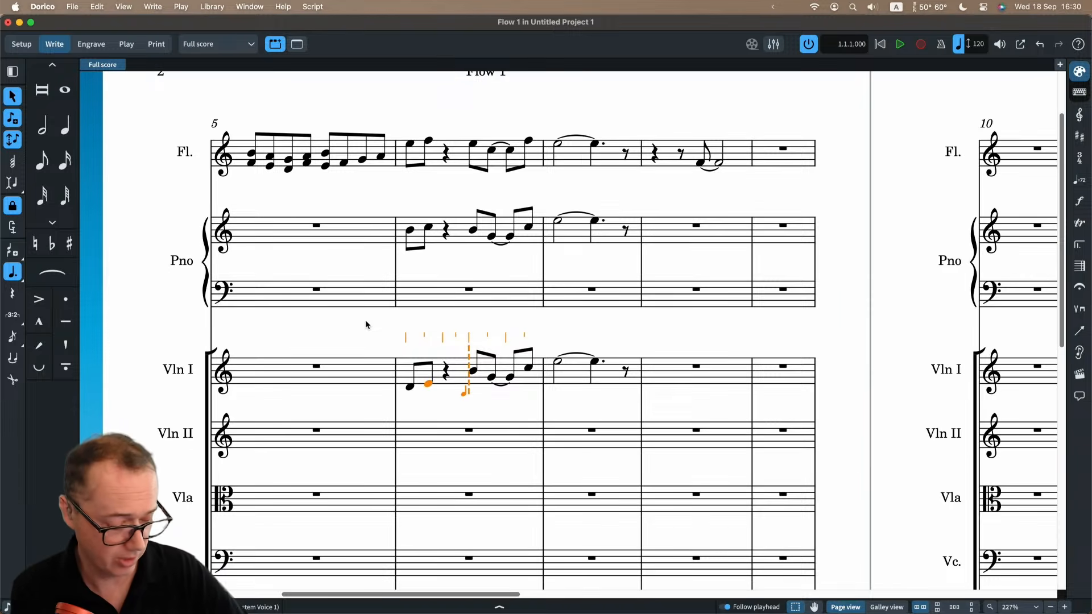
key(g)
key(f)
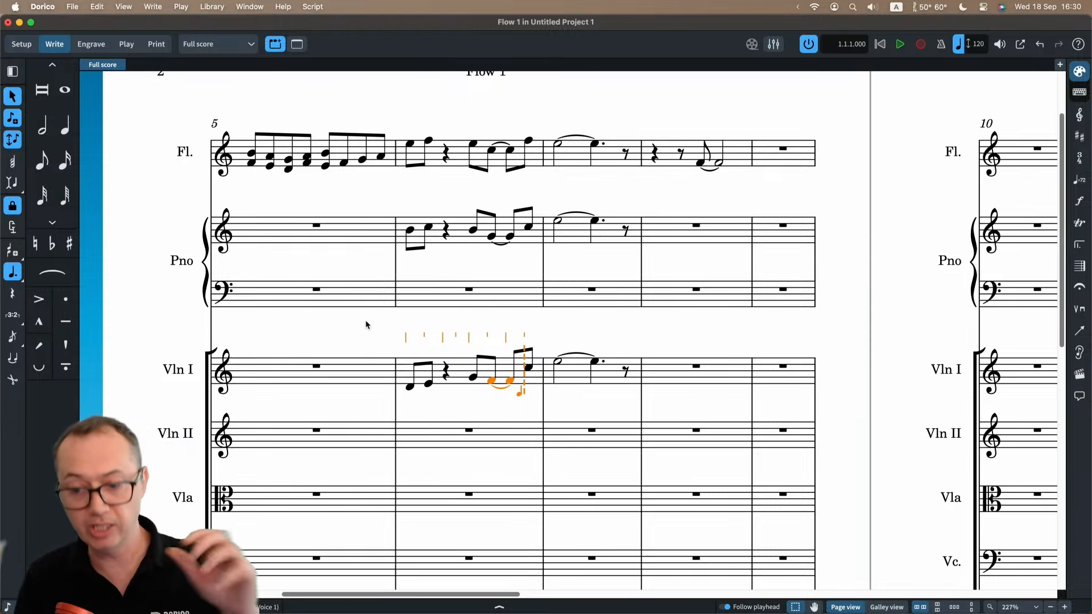
key(l)
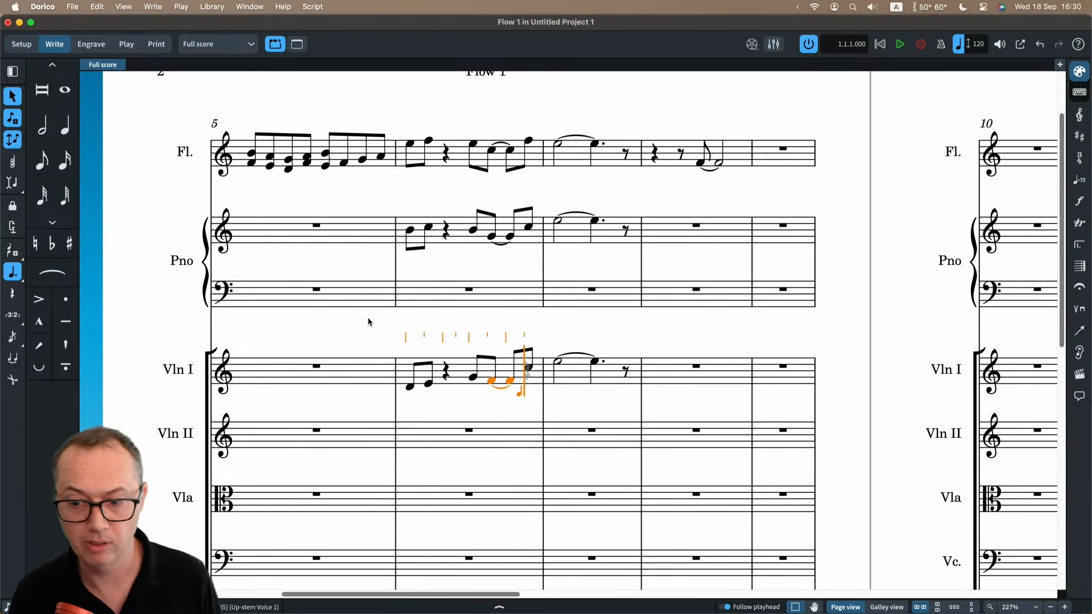
key(Escape)
Start note input at the beginning of bar 8 on the Violin I staff.
scroll(539, 343, right, 5)
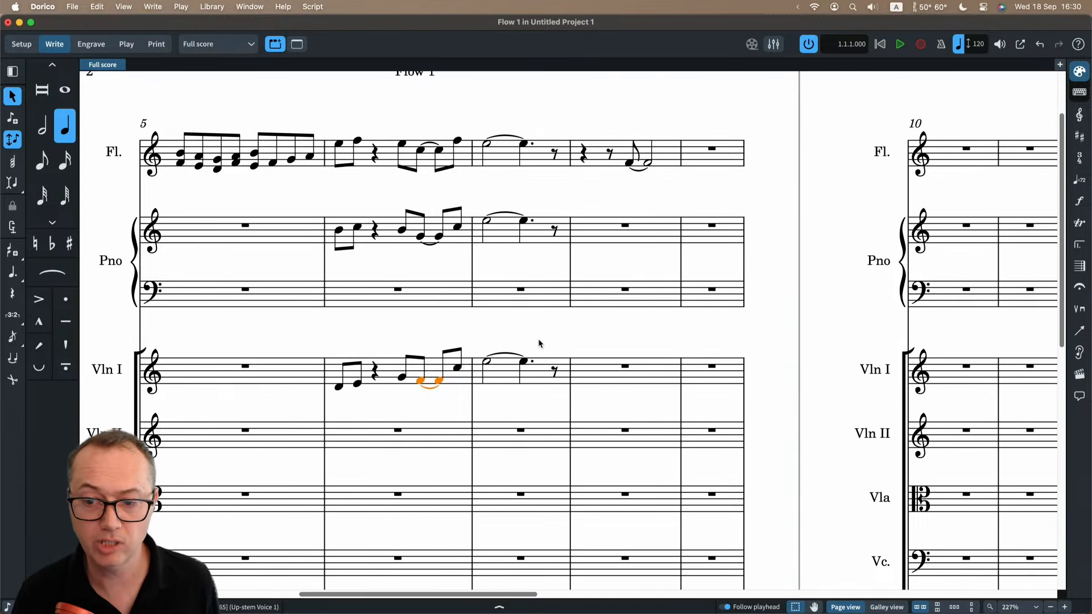
click(522, 374)
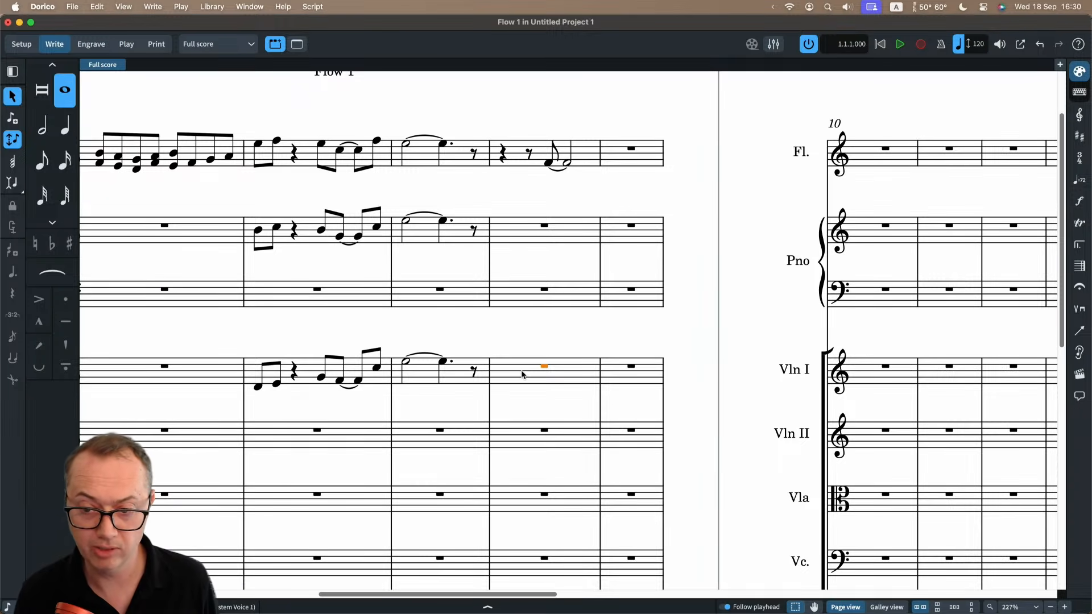
key(shift+n)
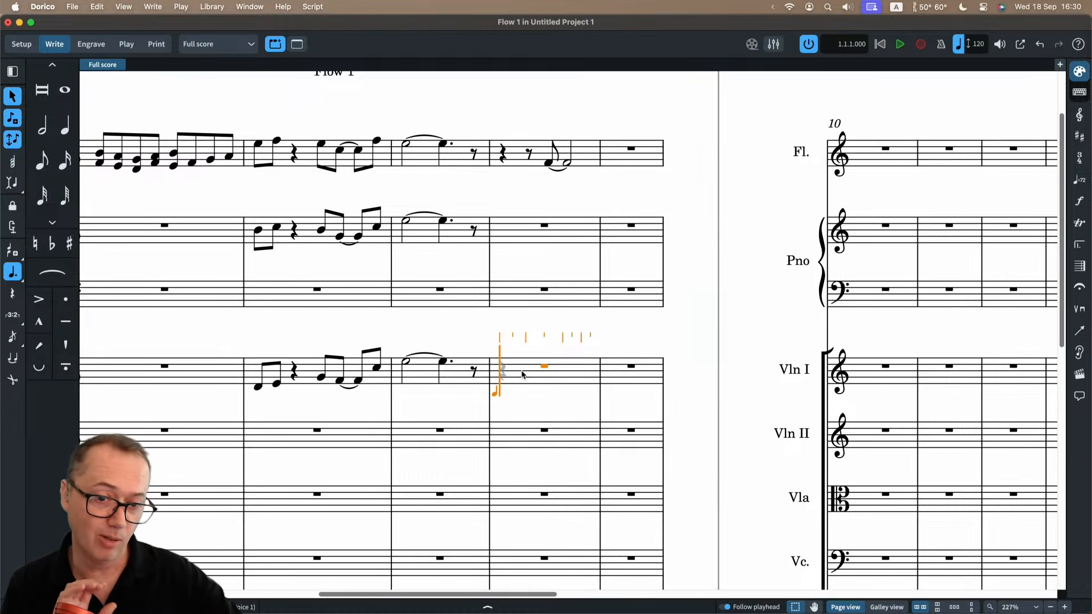
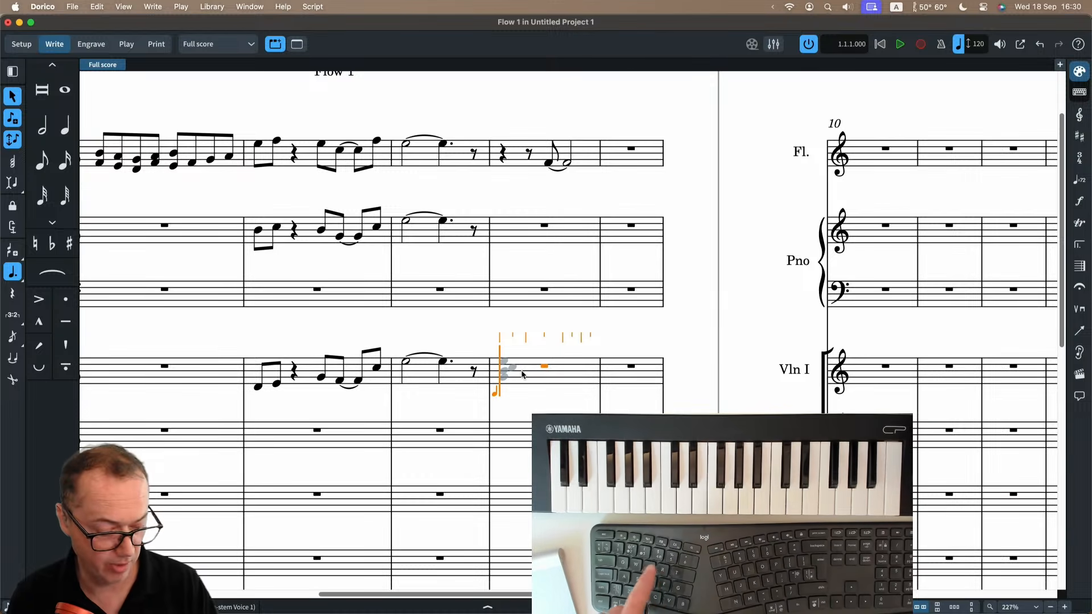
Enter a G, B♭, C♯ and E chord at the start of Violin I's bar 8 and lengthen it to a whole note.
key(5)
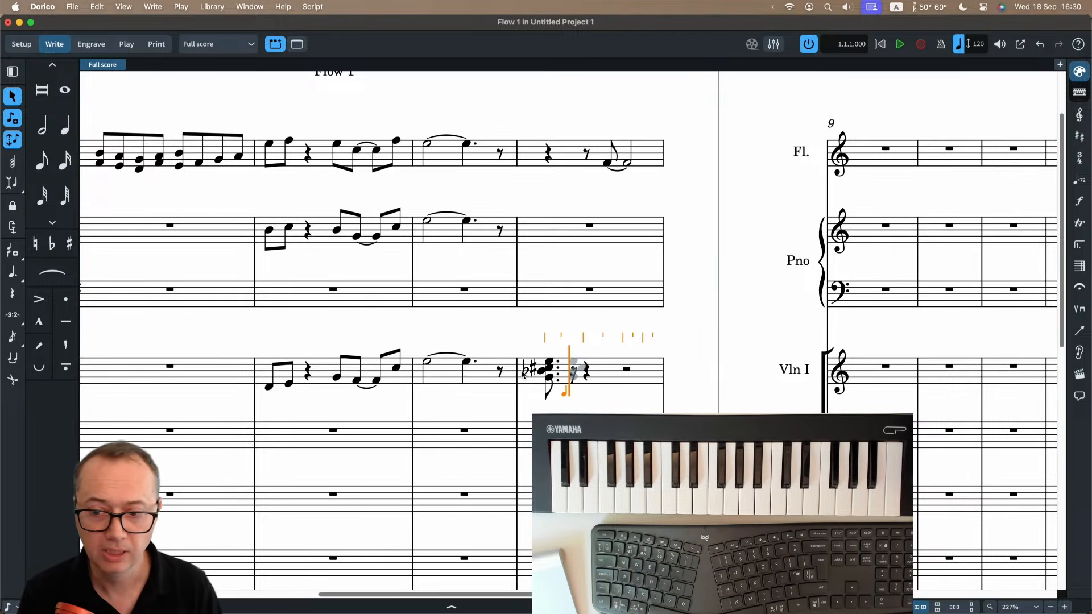
key(Escape)
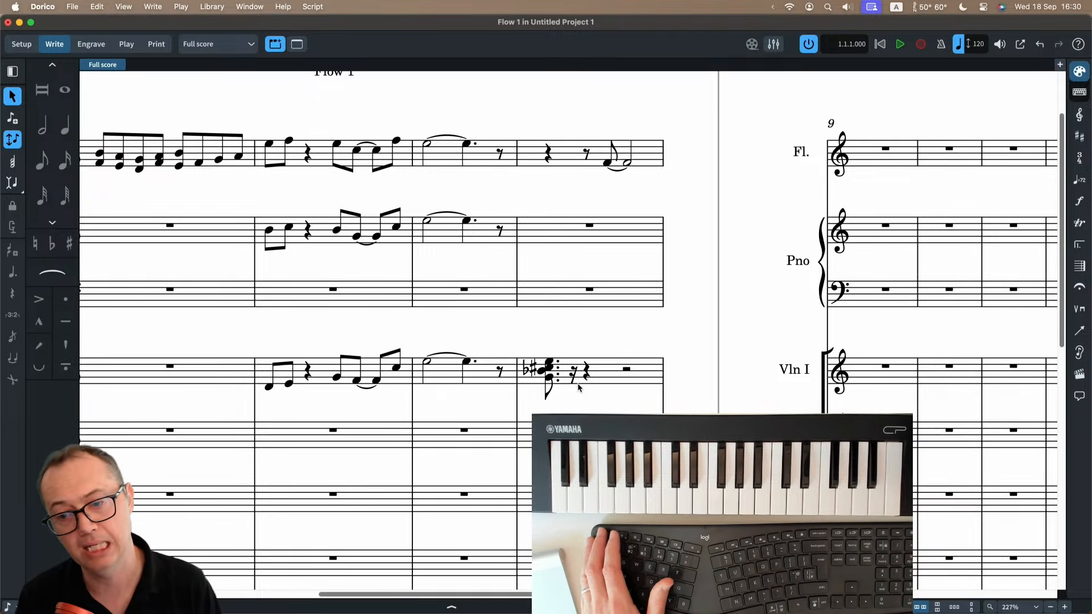
scroll(578, 386, down, 5)
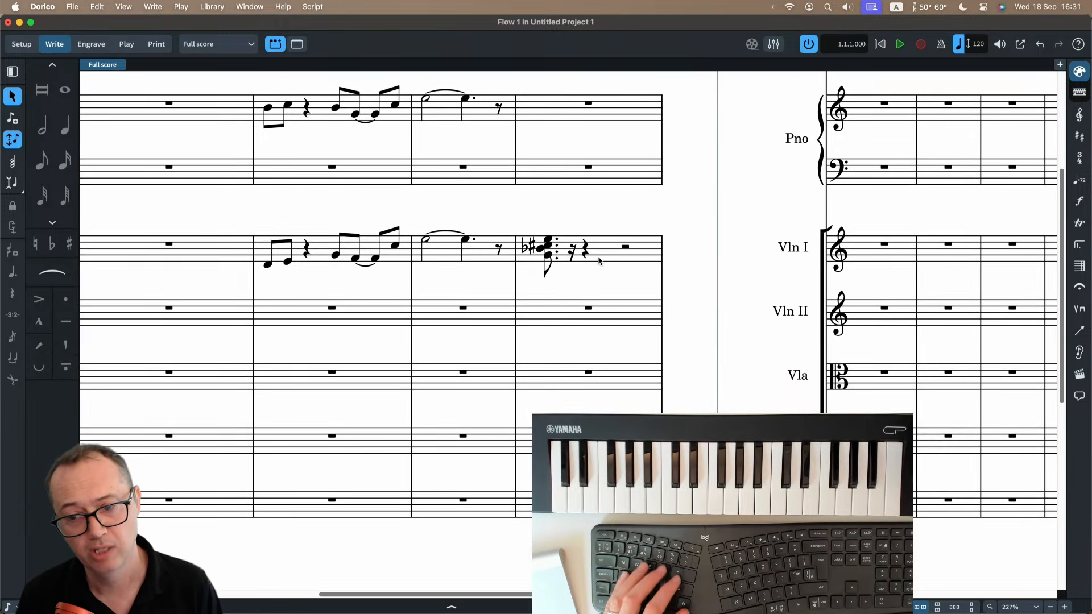
click(547, 245)
click(561, 277)
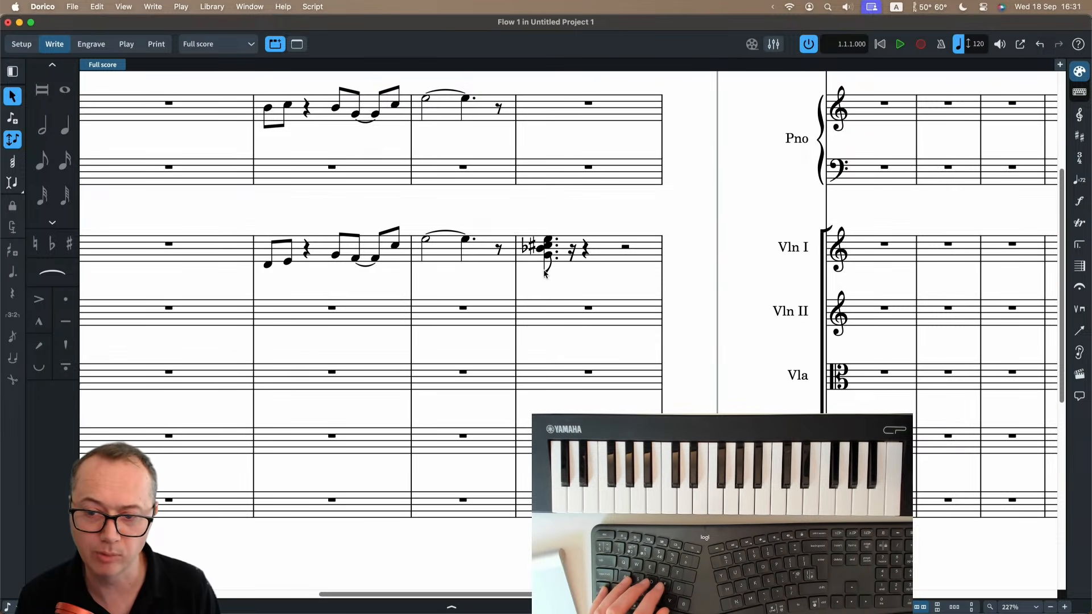
click(552, 261)
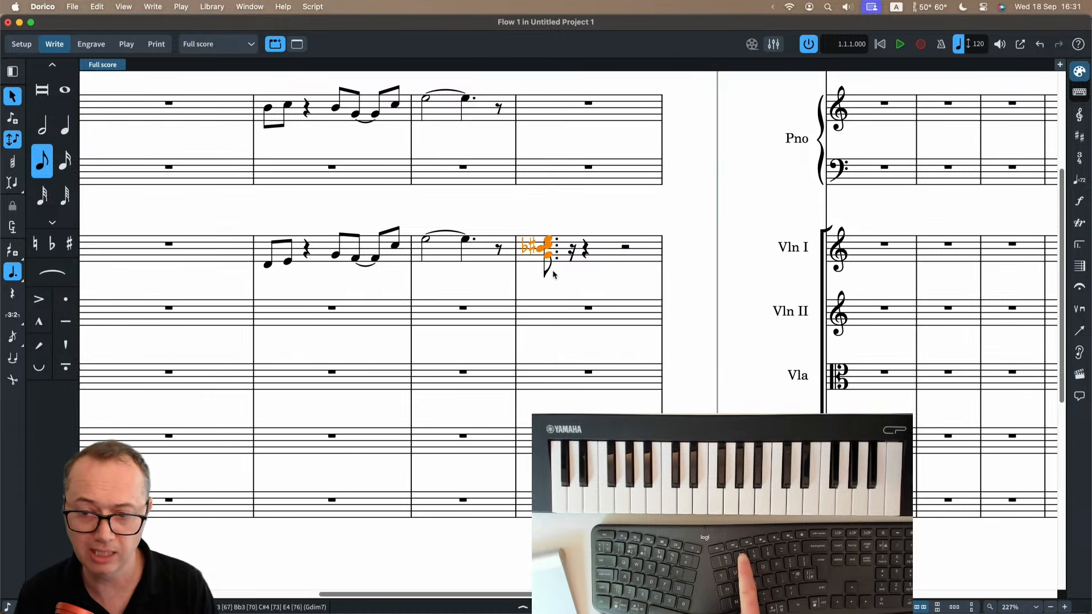
key(7)
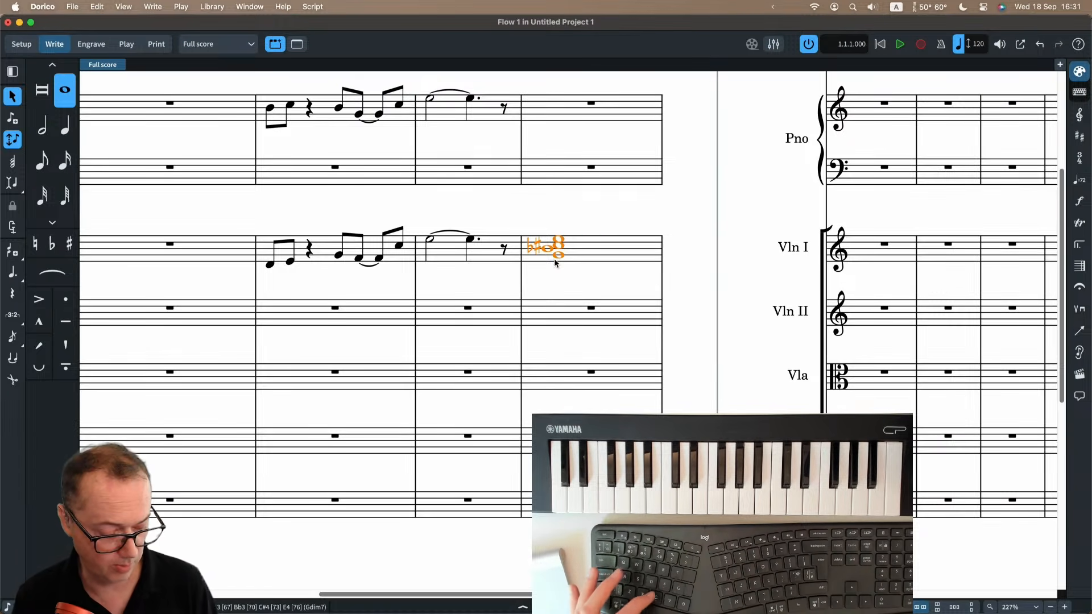
Extend the selection from the Violin I chord down to the double bass and explode the chord across the string staves.
key(shift+Down)
key(shift+Down)
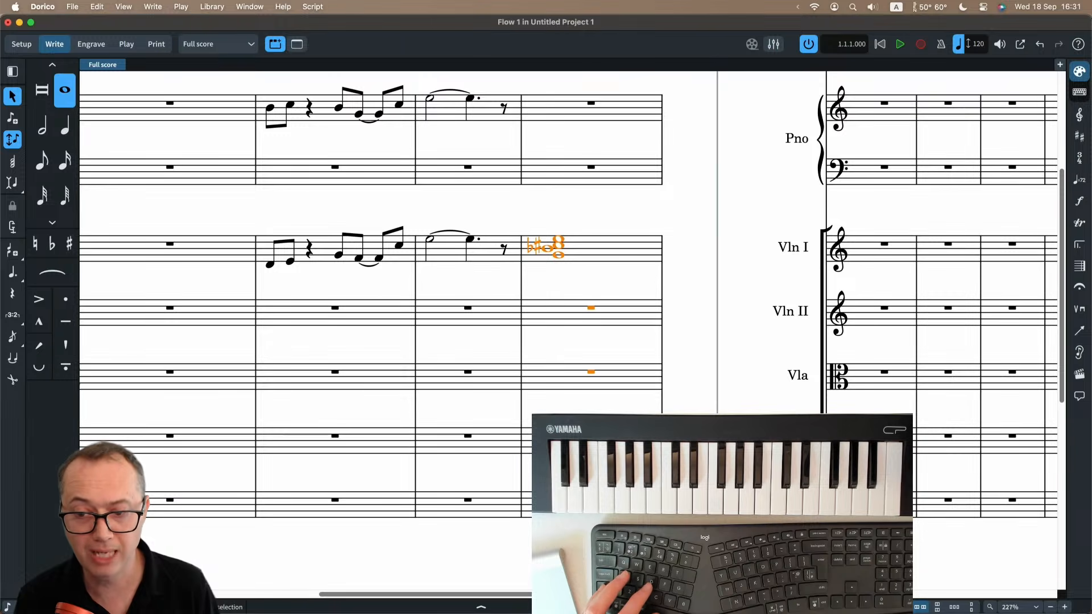
click(97, 6)
mouse_move(199, 105)
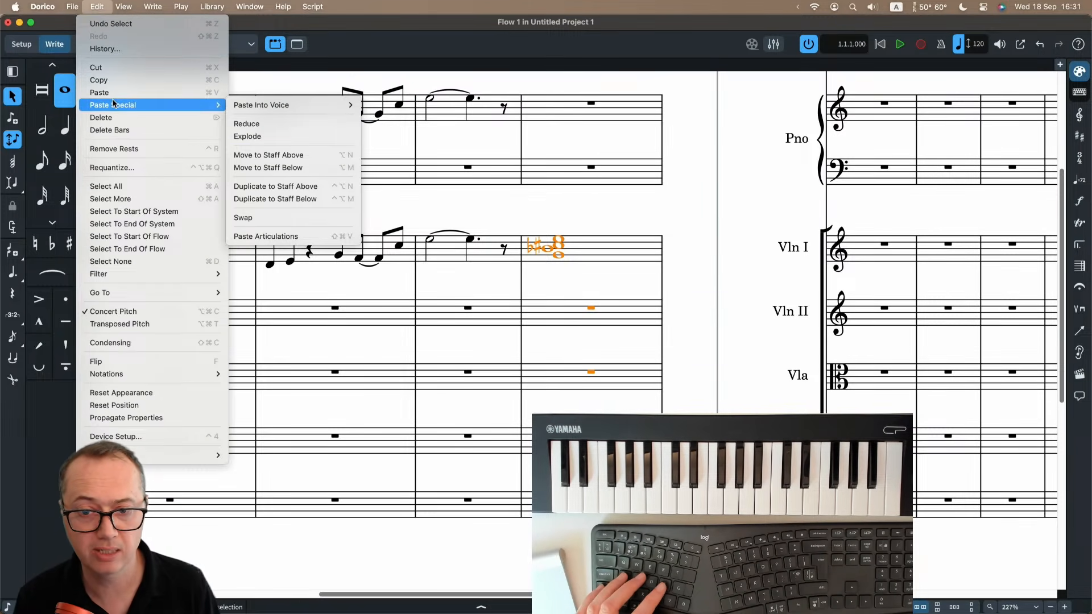
click(252, 137)
scroll(546, 345, down, 5)
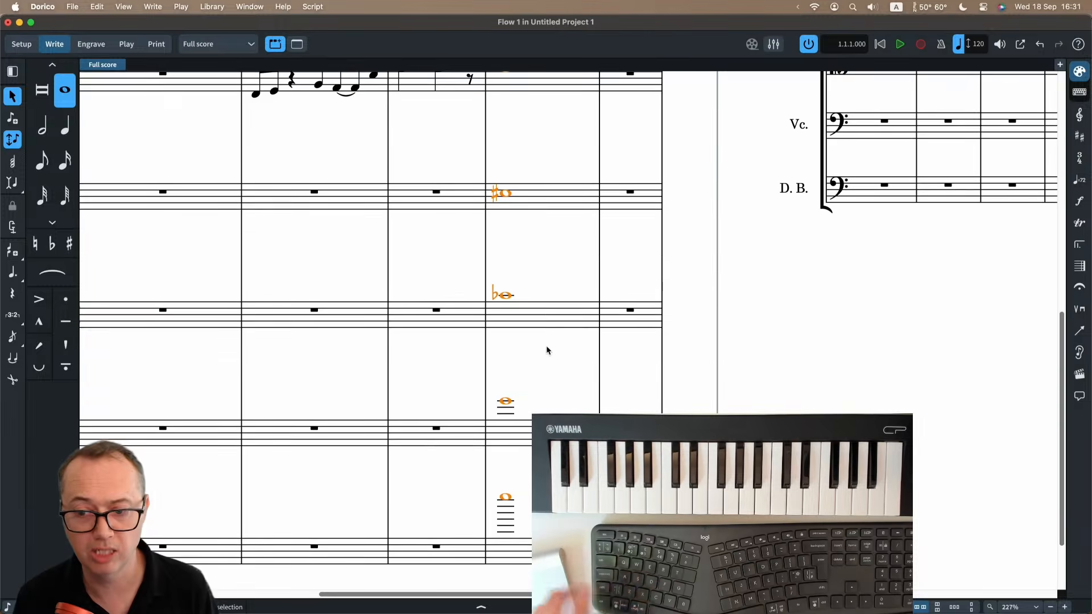
key(super+minus)
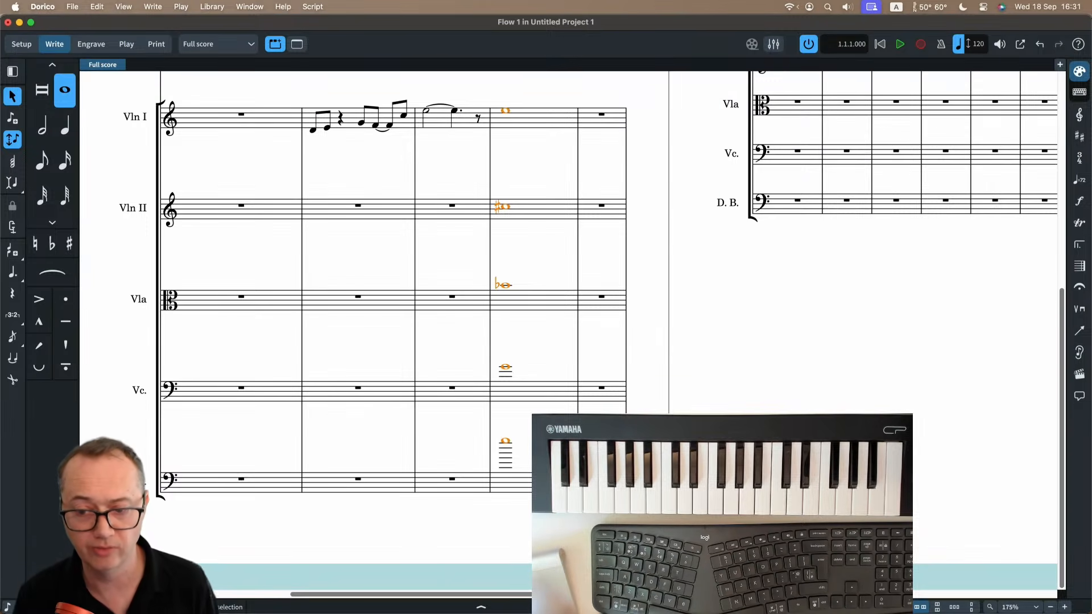
scroll(523, 312, right, 5)
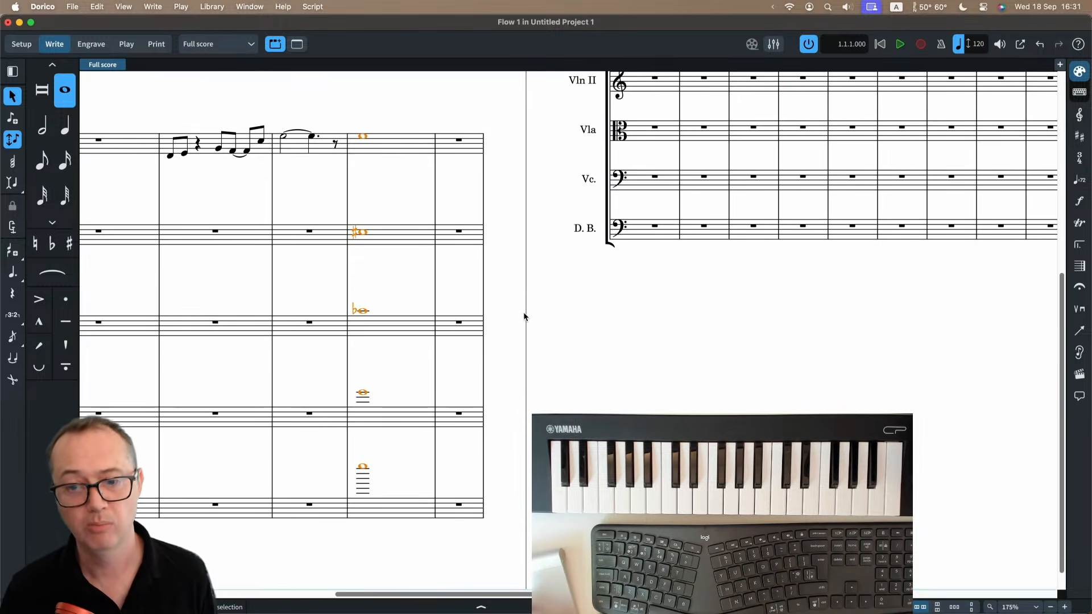
Enter four half-note chords from the next page's first bar, with the caret extended from Violin I down to the double bass.
scroll(517, 307, up, 5)
scroll(517, 305, right, 5)
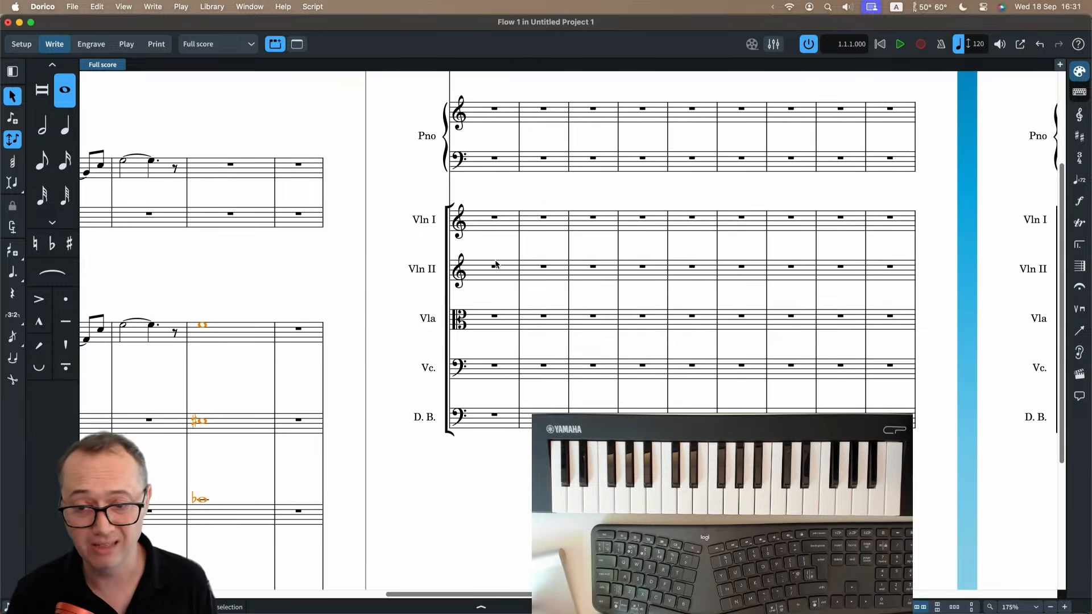
click(489, 221)
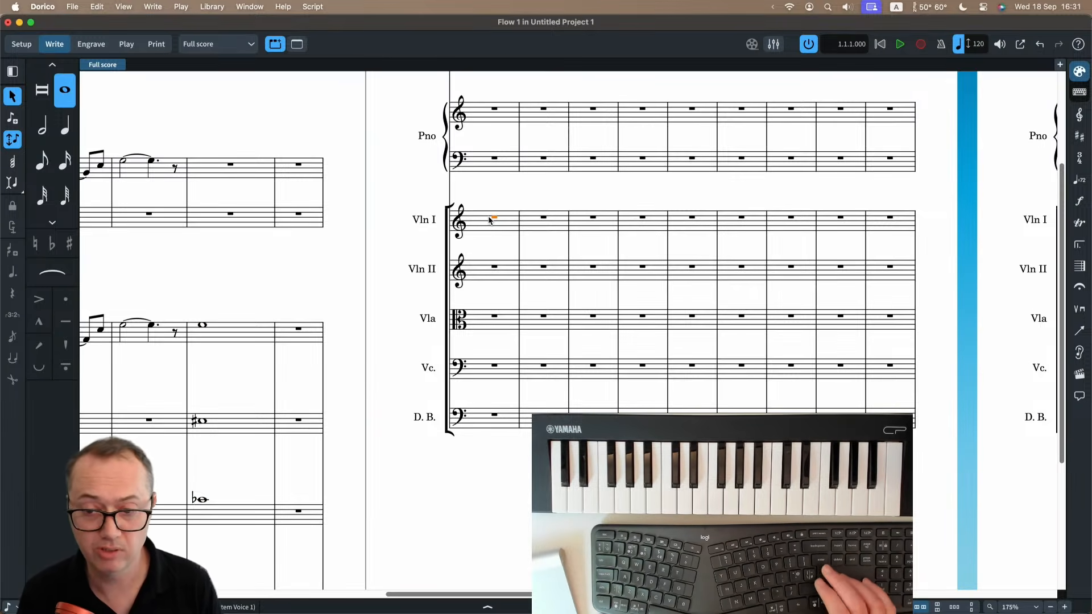
key(Return)
key(i)
key(6)
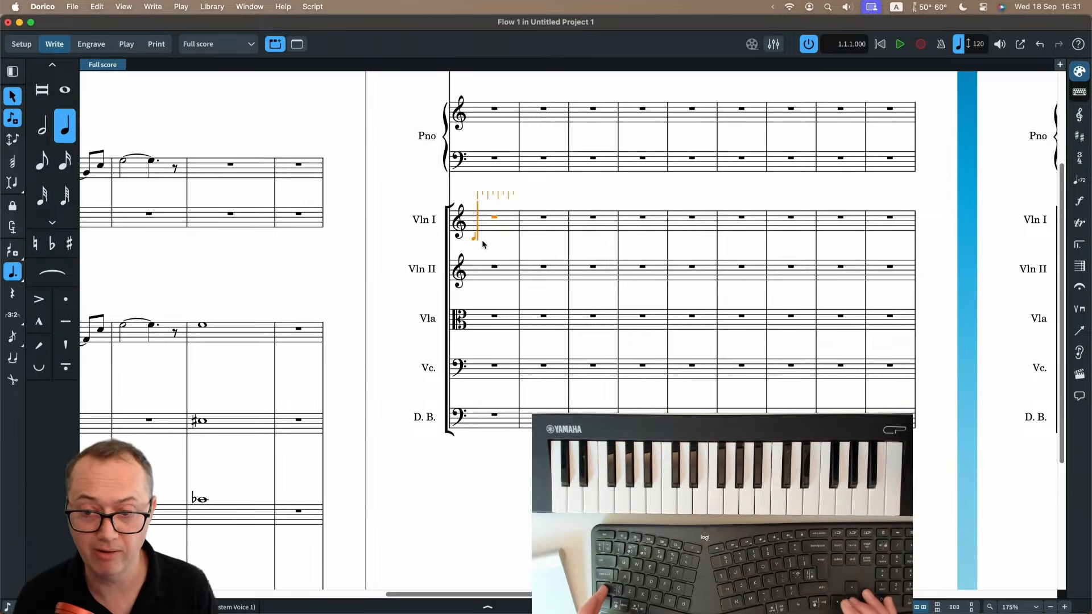
key(shift+Down)
key(shift+Down)
key(shift+Down)
key(shift+Down)
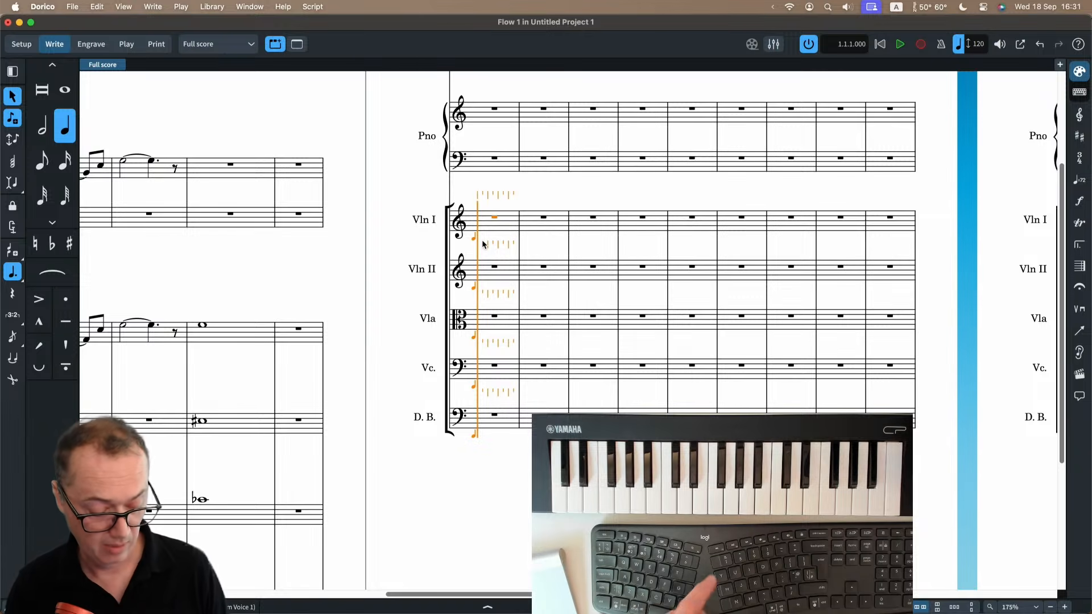
key(6)
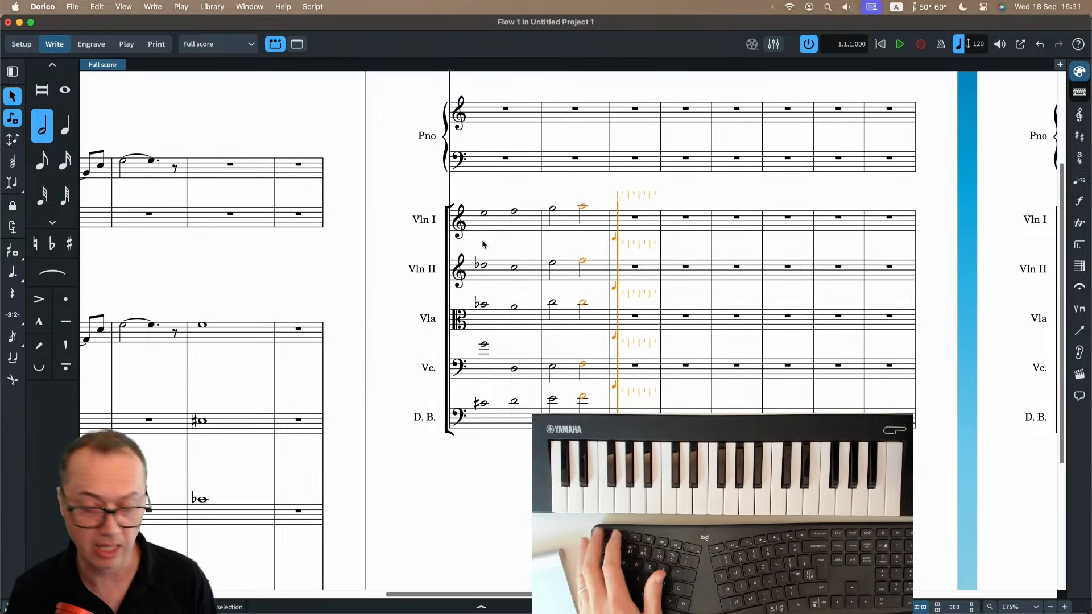
key(Escape)
Select Violin I's first half note and look through the clef, key signature, time signature and tempo options.
scroll(561, 281, up, 3)
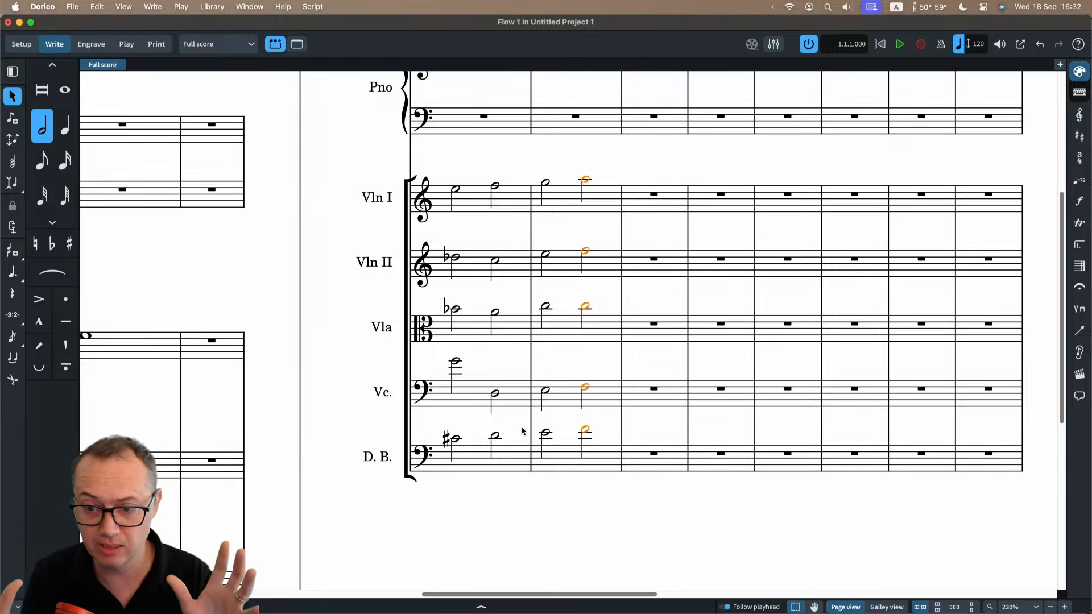
scroll(516, 422, up, 2)
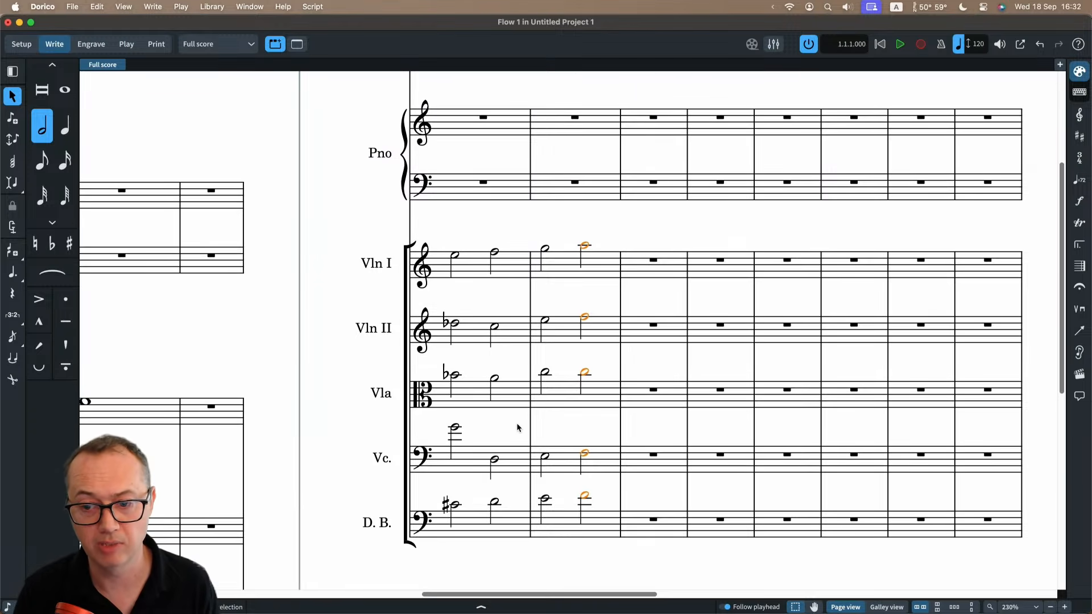
scroll(518, 401, right, 1)
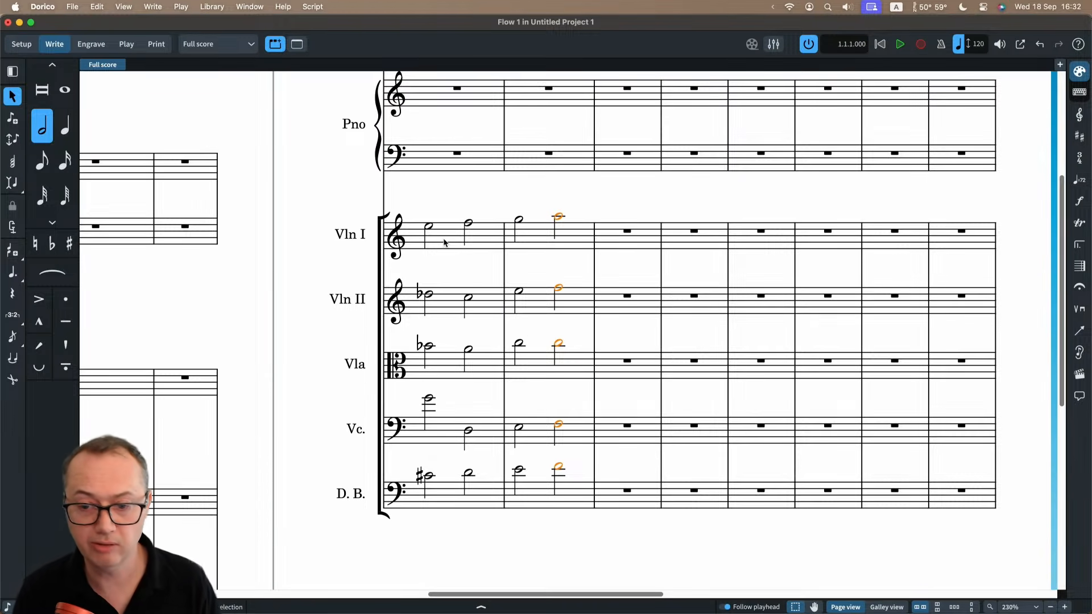
click(428, 228)
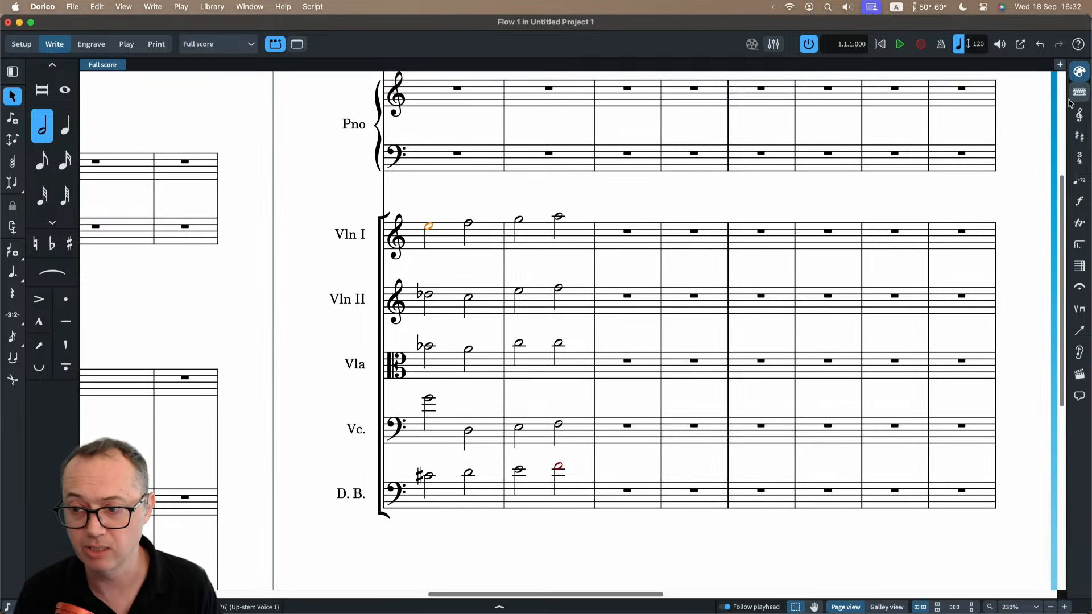
click(1079, 114)
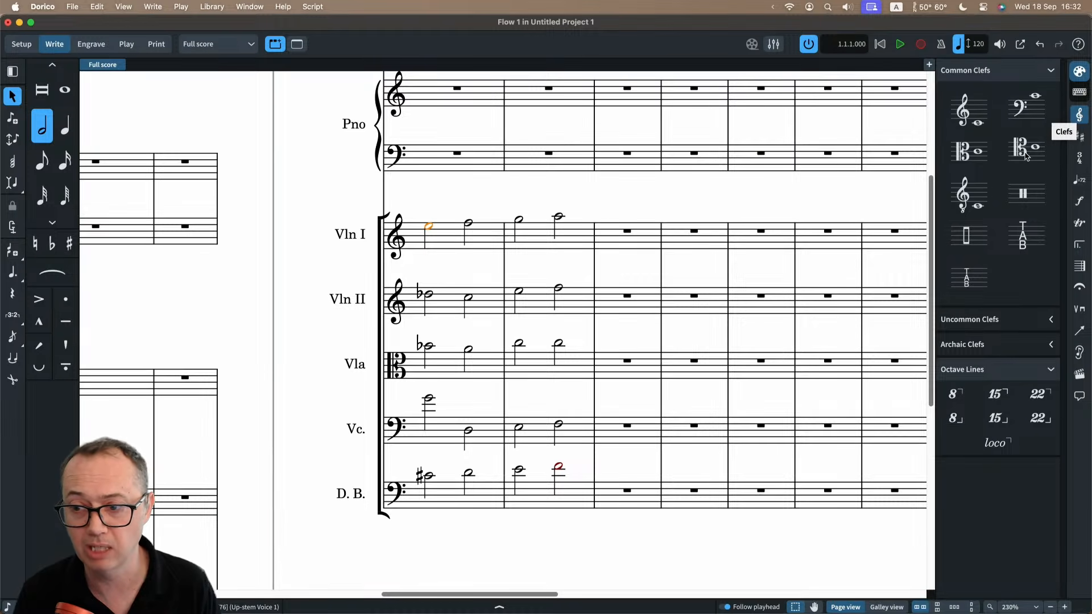
click(1079, 137)
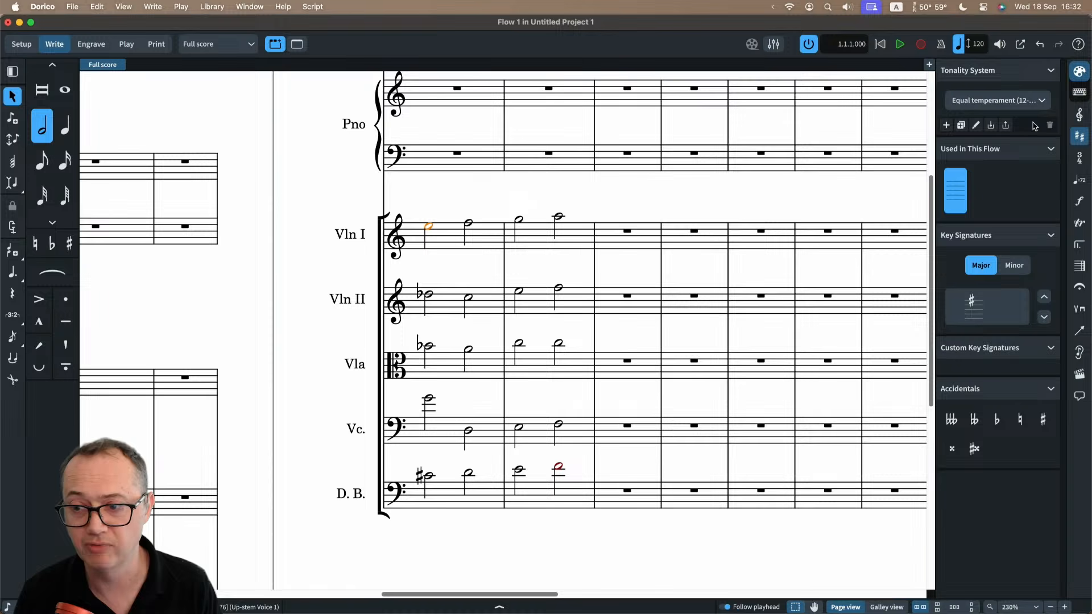
click(1079, 159)
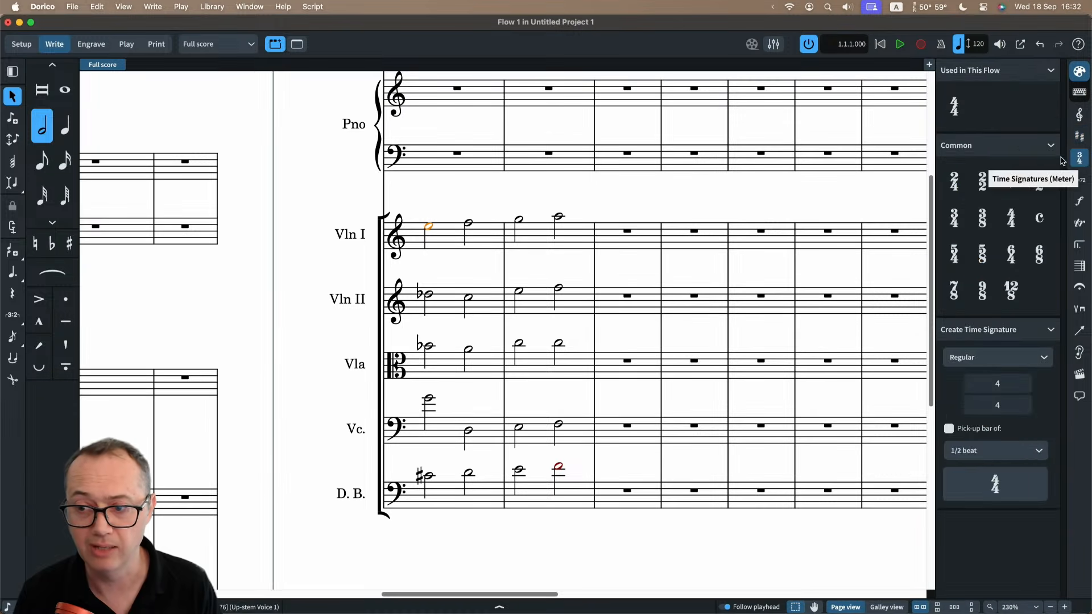
click(1079, 180)
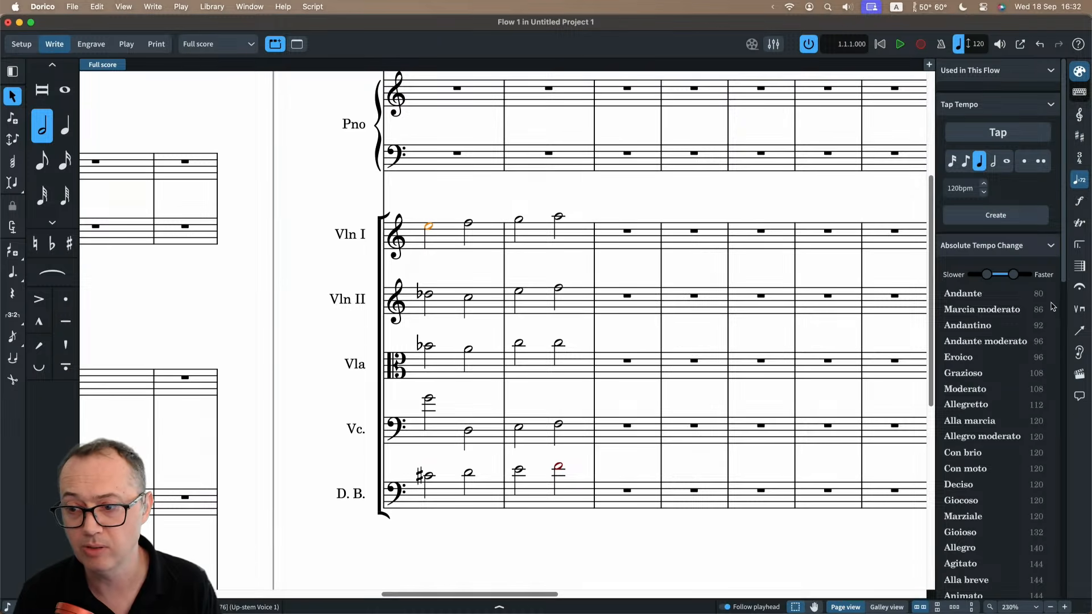
Add an f dynamic to Violin I's first half note from the dynamics options, and delete that dynamic.
click(1079, 201)
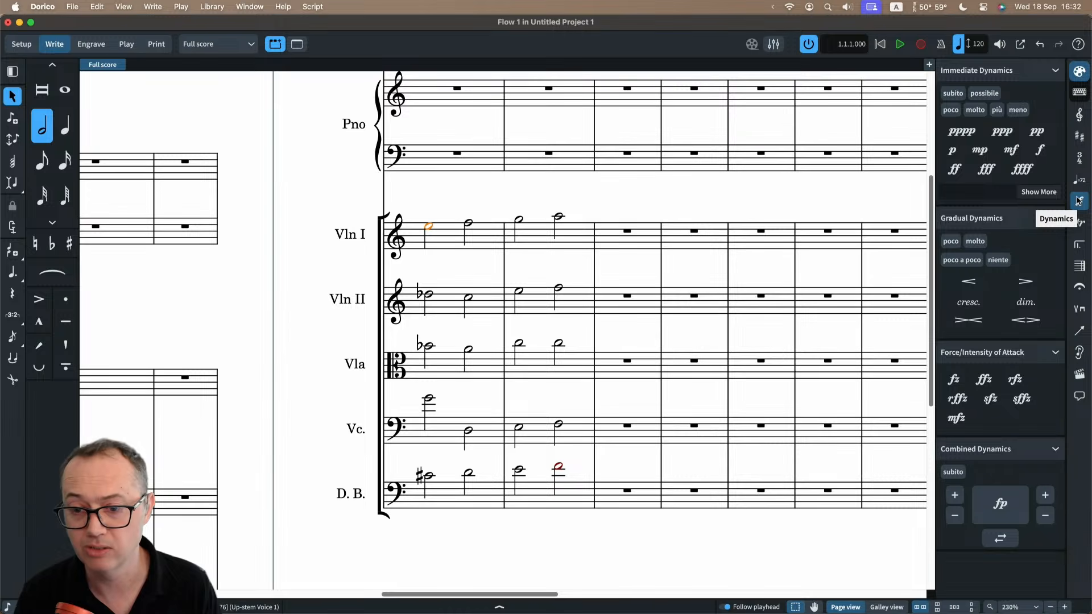
click(1040, 150)
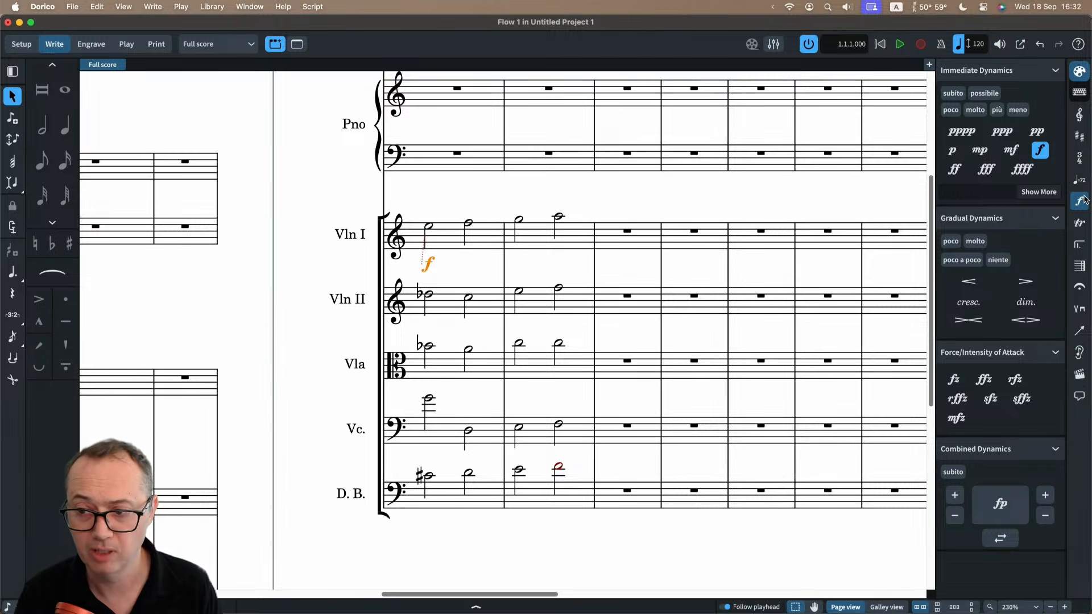
key(super+9)
click(462, 265)
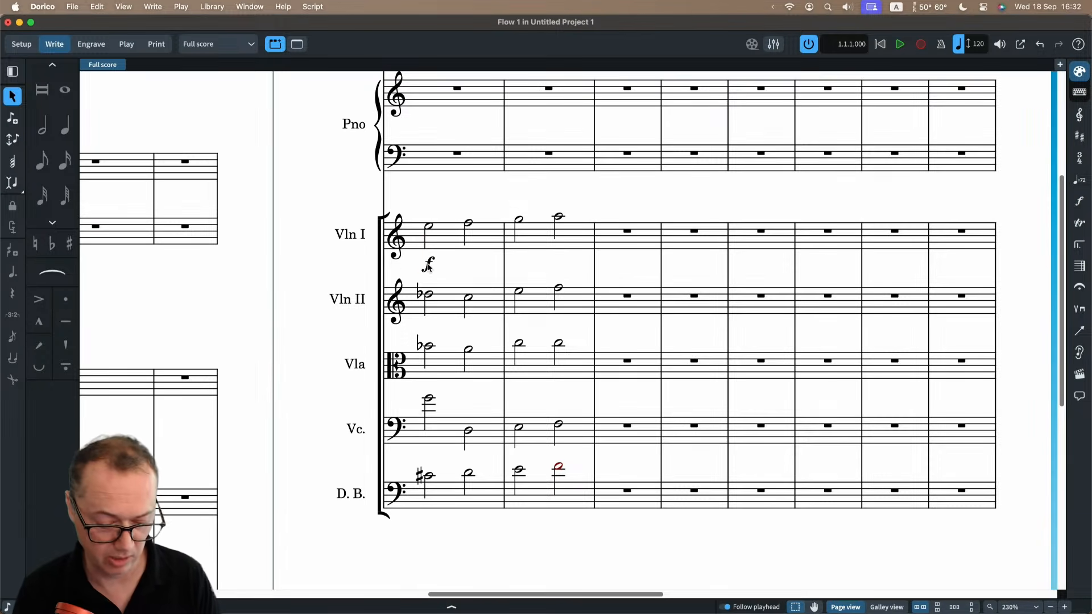
click(428, 265)
key(Delete)
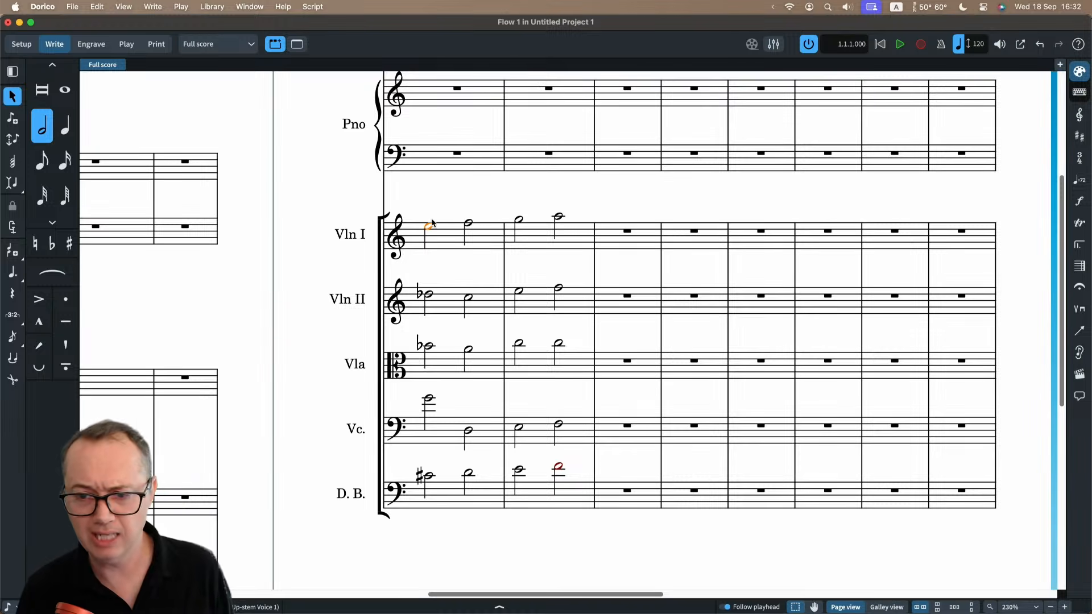
Add an mf dynamic to Violin I's first half note through the dynamics popover.
key(shift+d)
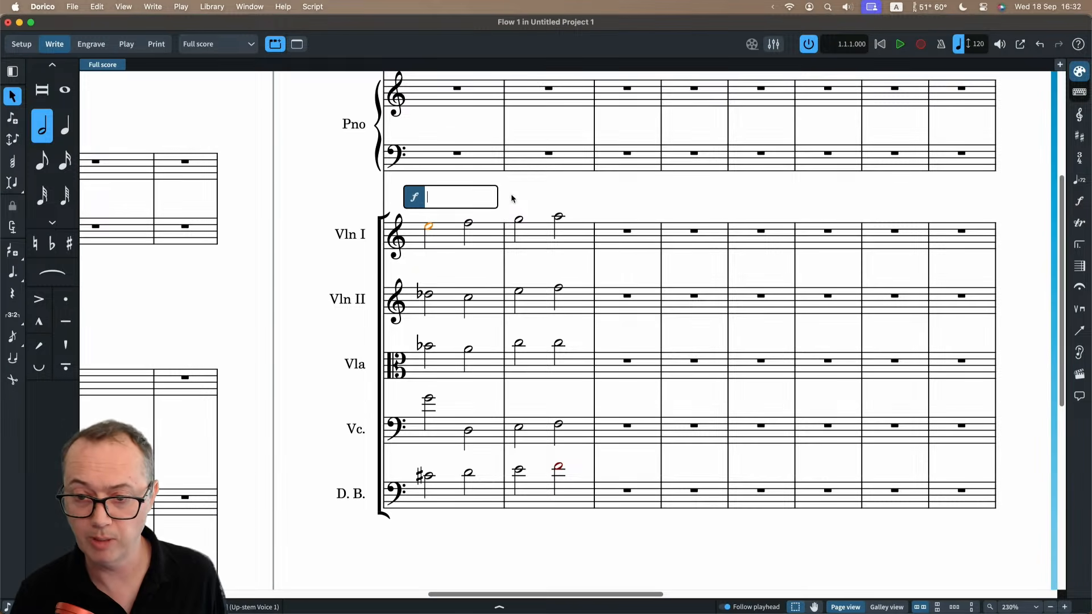
text(mf)
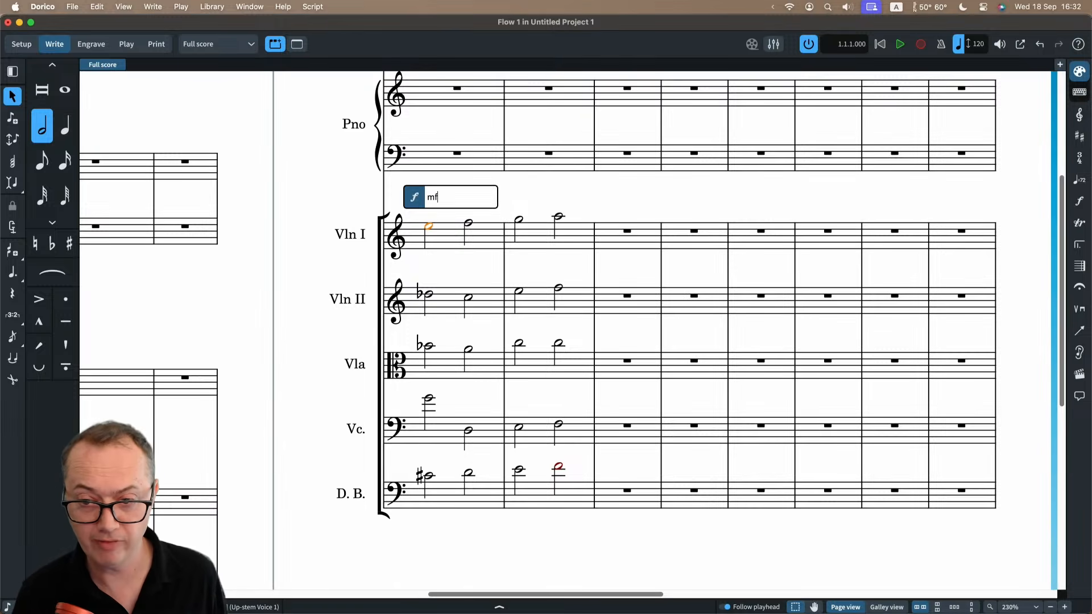
key(Return)
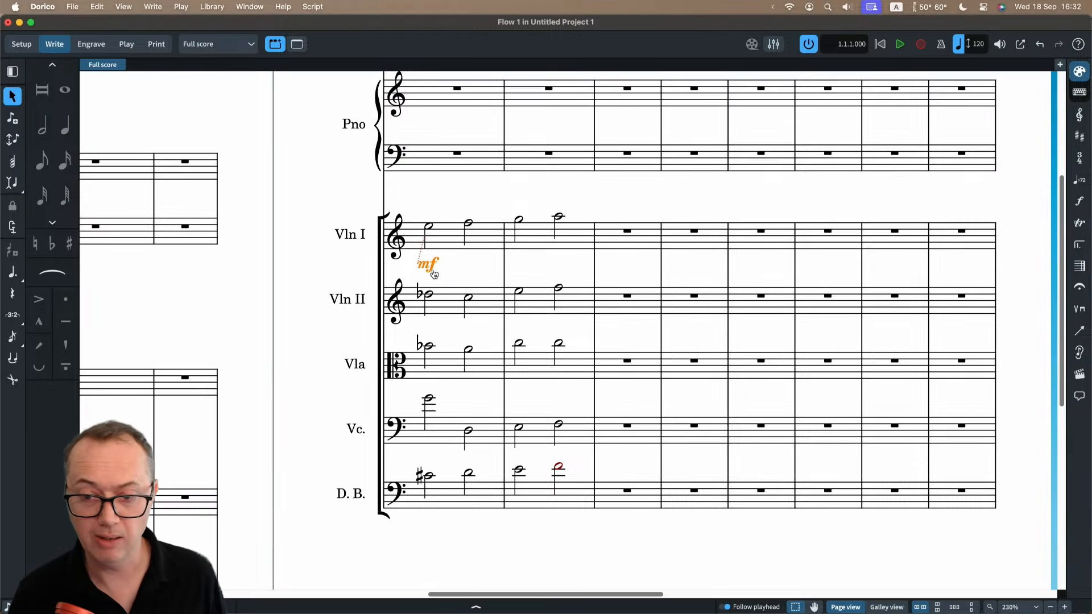
Switch to the Dorico quick reference card in Safari, examine its notation popover shortcuts, and return to the Dorico score.
key(super+Tab)
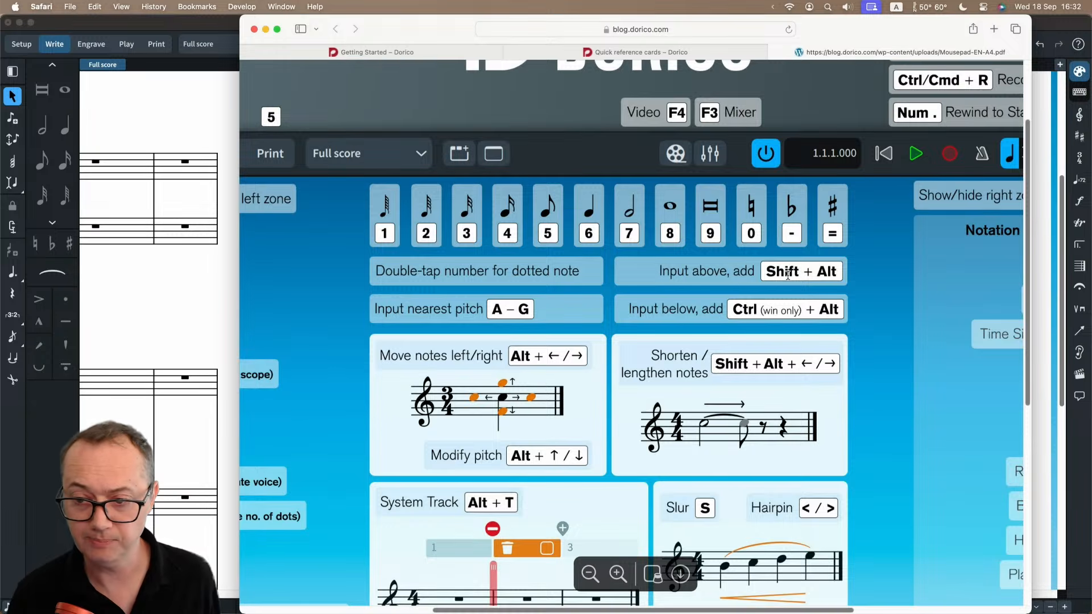
scroll(788, 275, down, 5)
scroll(787, 275, up, 3)
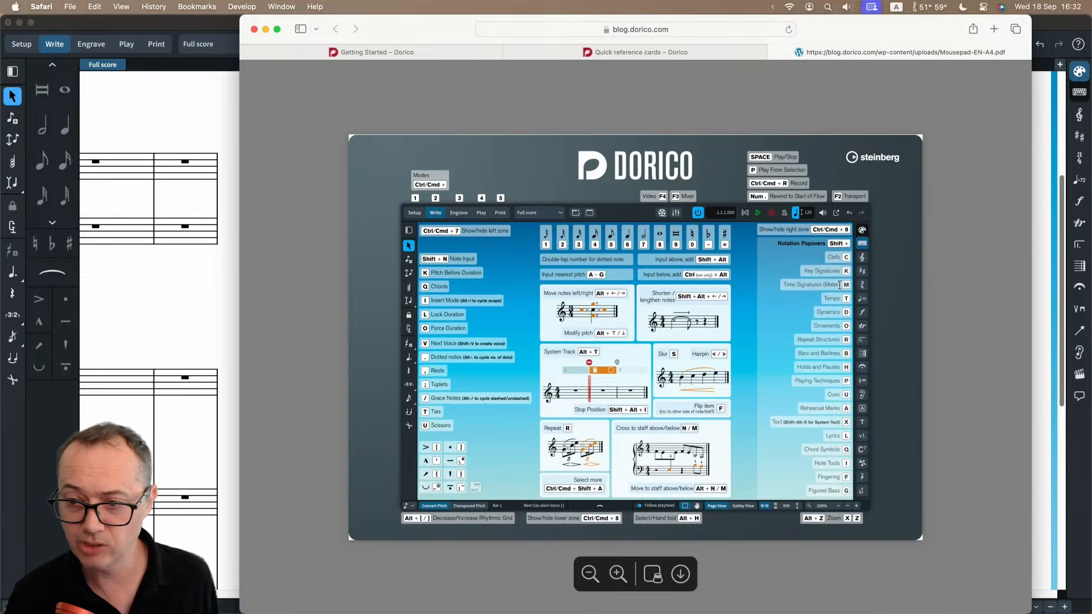
scroll(860, 270, up, 3)
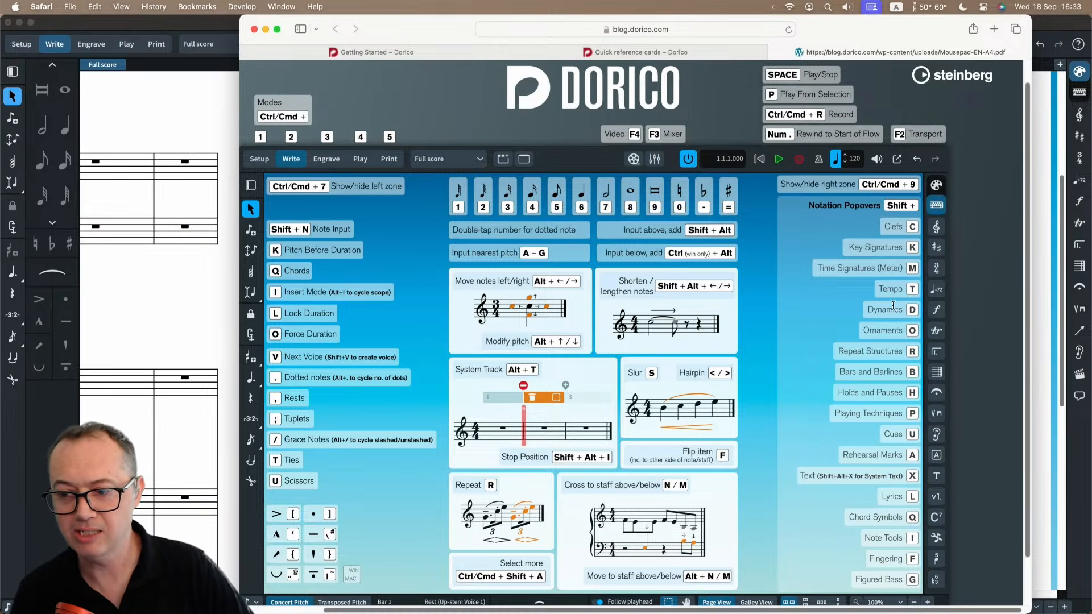
click(181, 317)
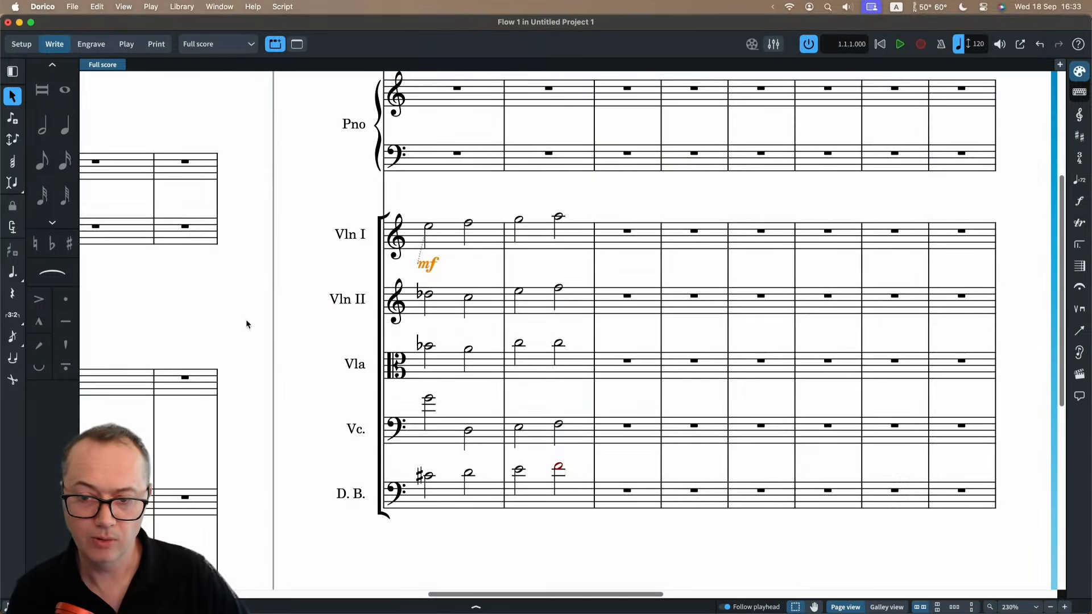
Delete Violin I's mf dynamic and add an mf crescendo to f to the half notes of all five string staves through the dynamics popover.
click(426, 265)
key(Delete)
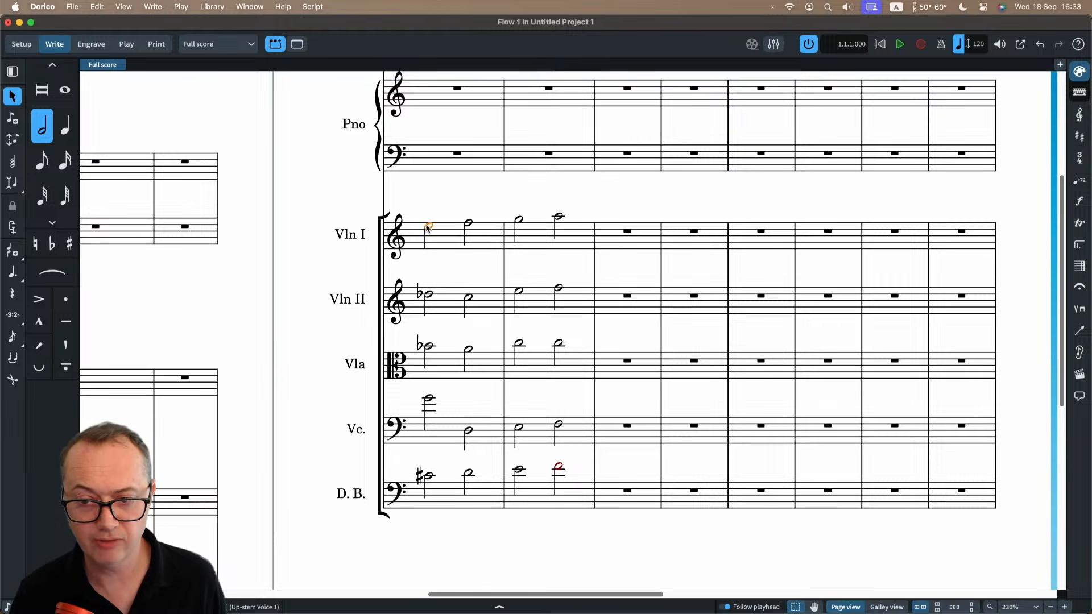
shift+click(544, 239)
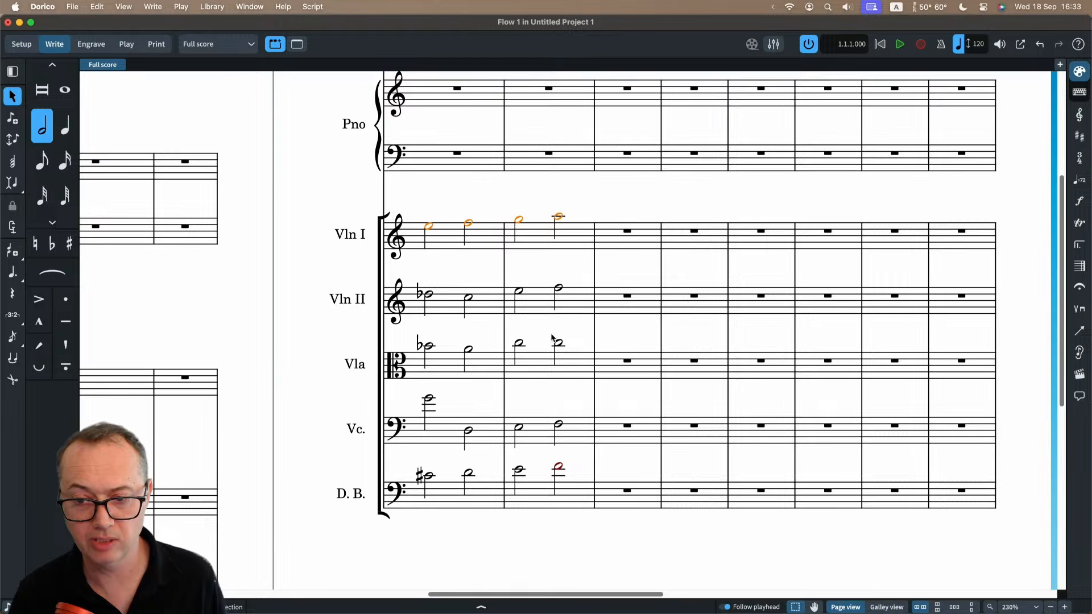
shift+click(534, 499)
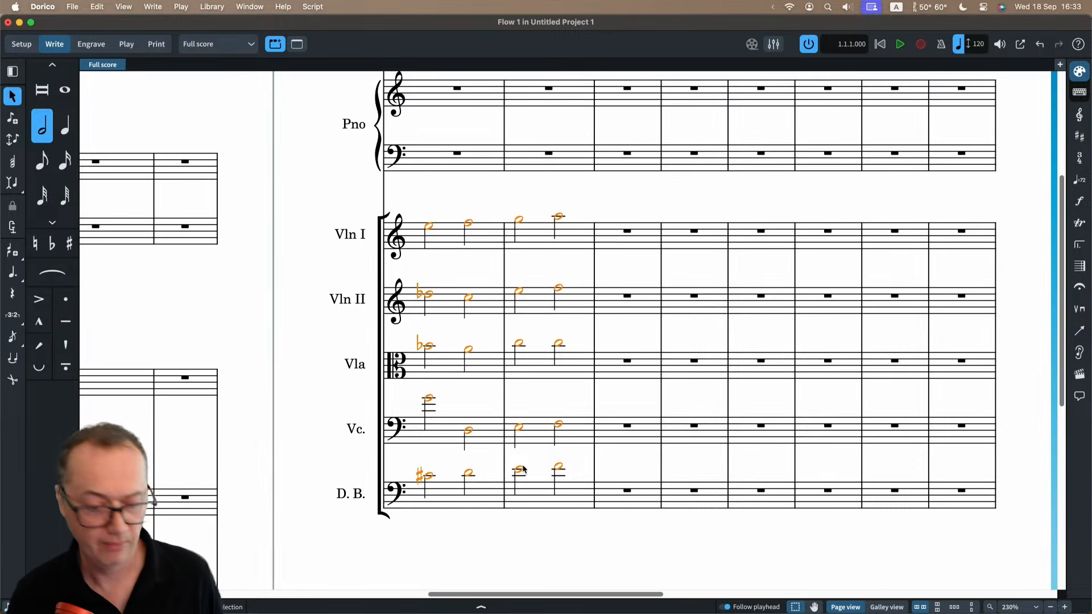
key(shift+d)
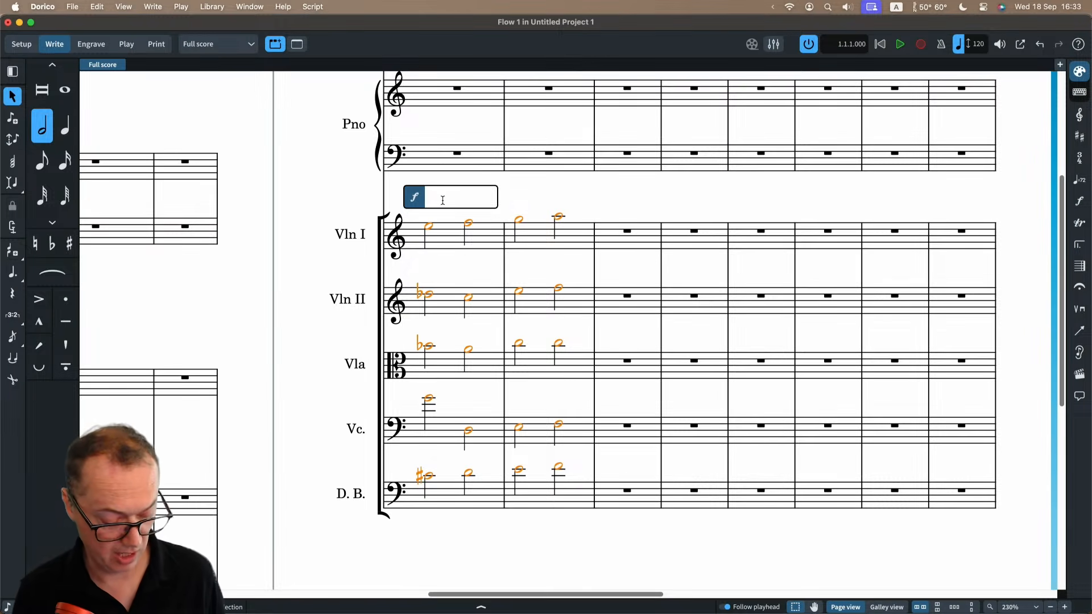
text(mf<f)
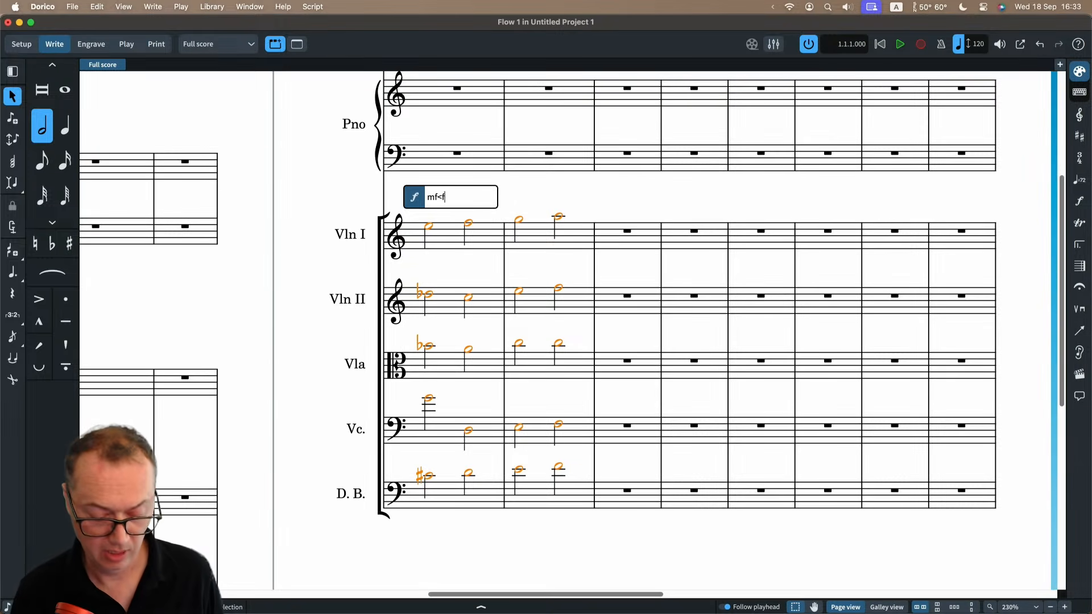
key(Return)
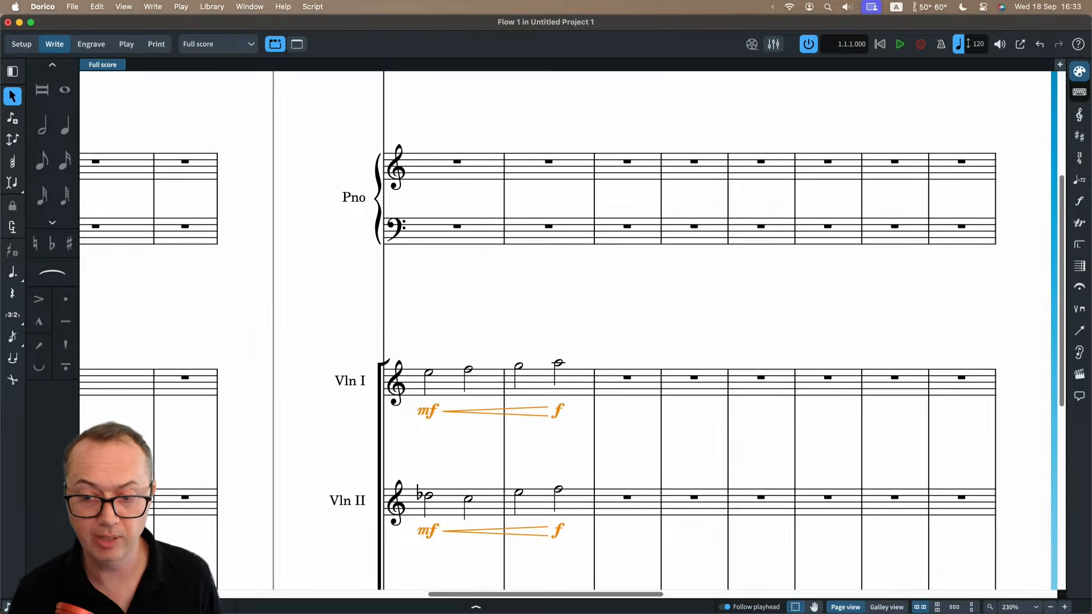
Examine the new dynamics and hairpins on all the string staves and the surrounding score.
scroll(456, 302, down, 7)
key(x)
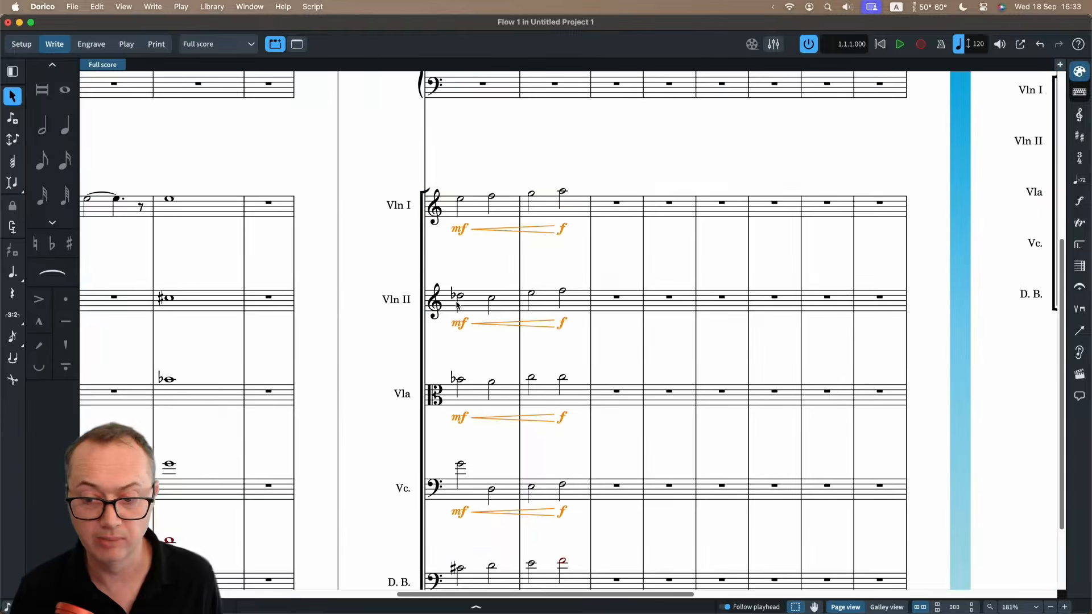
scroll(497, 351, down, 2)
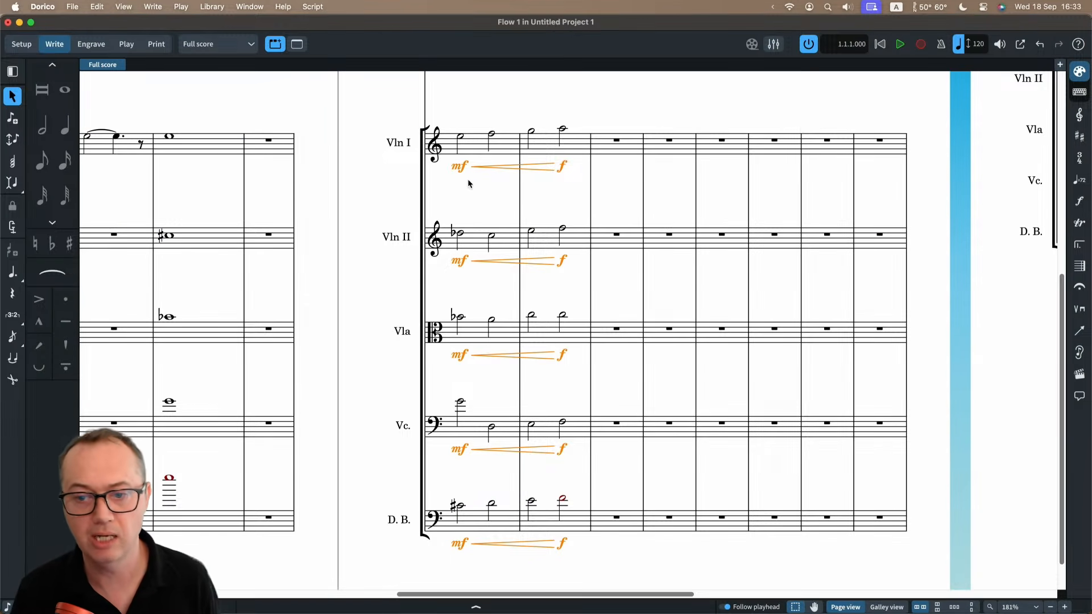
key(x)
key(x)
scroll(532, 234, up, 6)
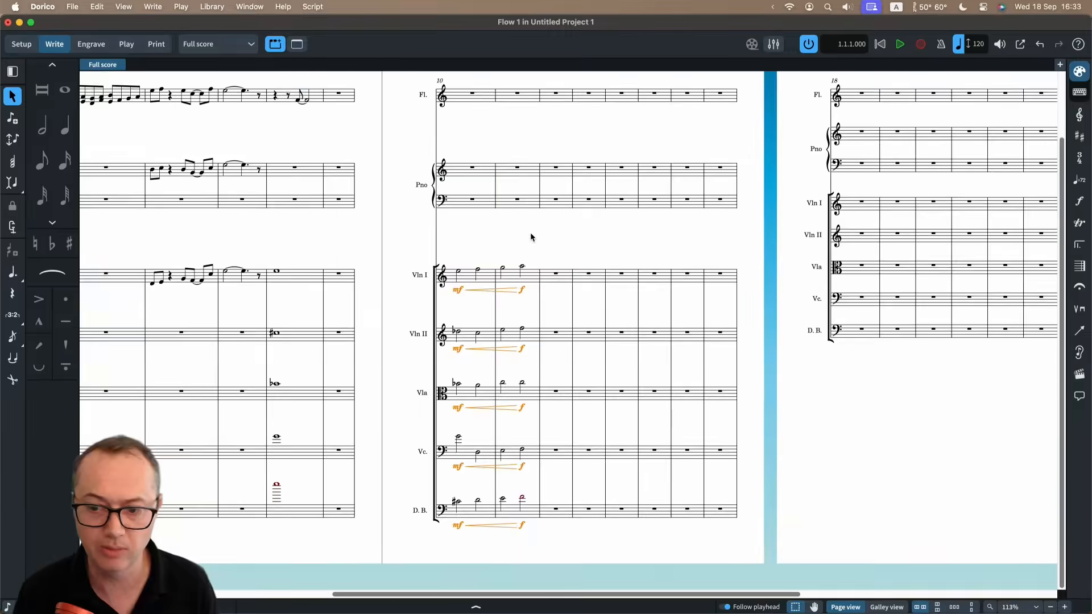
scroll(566, 314, down, 3)
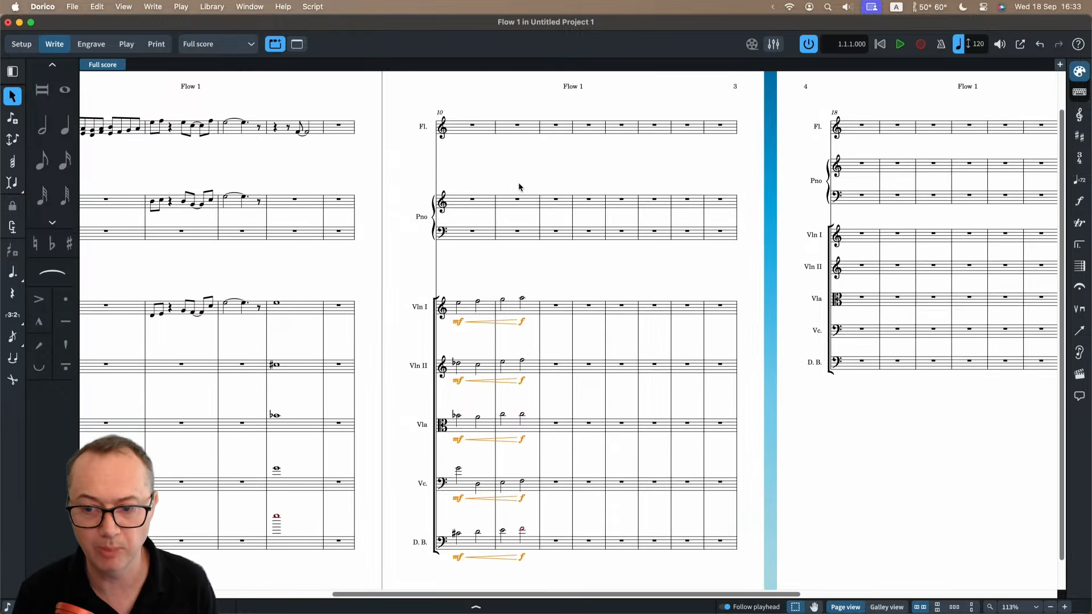
key(z)
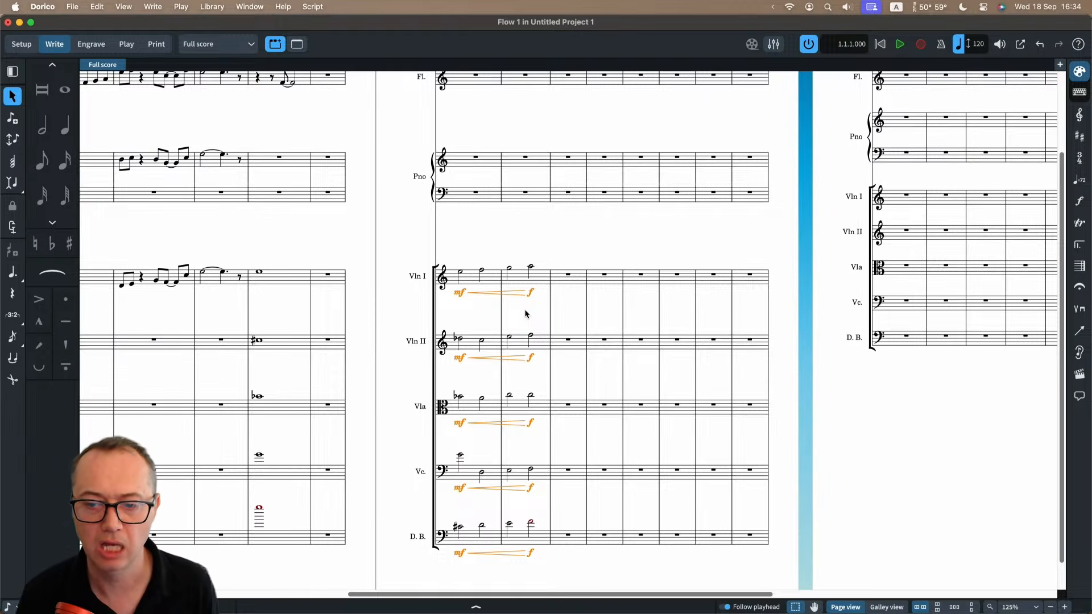
Add a slur over Violin I's four half notes in bars 10 and 11.
scroll(525, 313, up, 5)
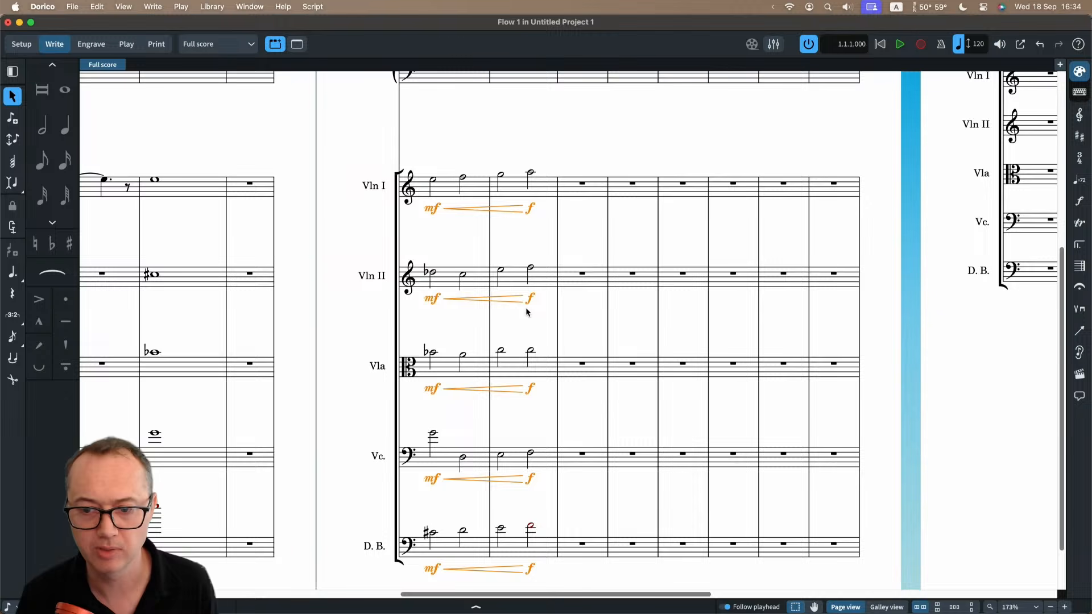
click(449, 187)
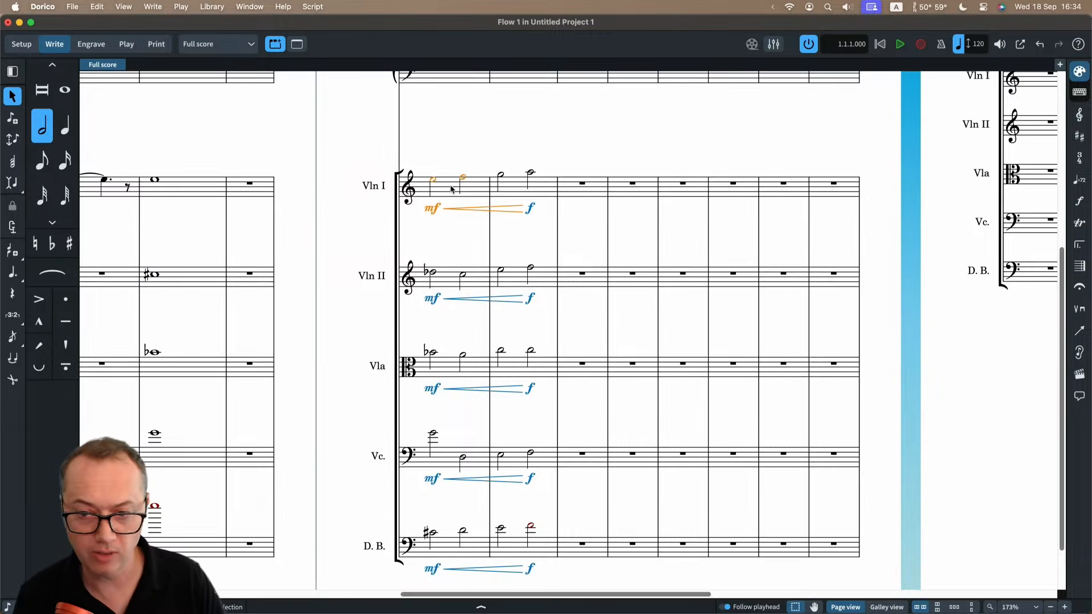
shift+click(506, 189)
key(s)
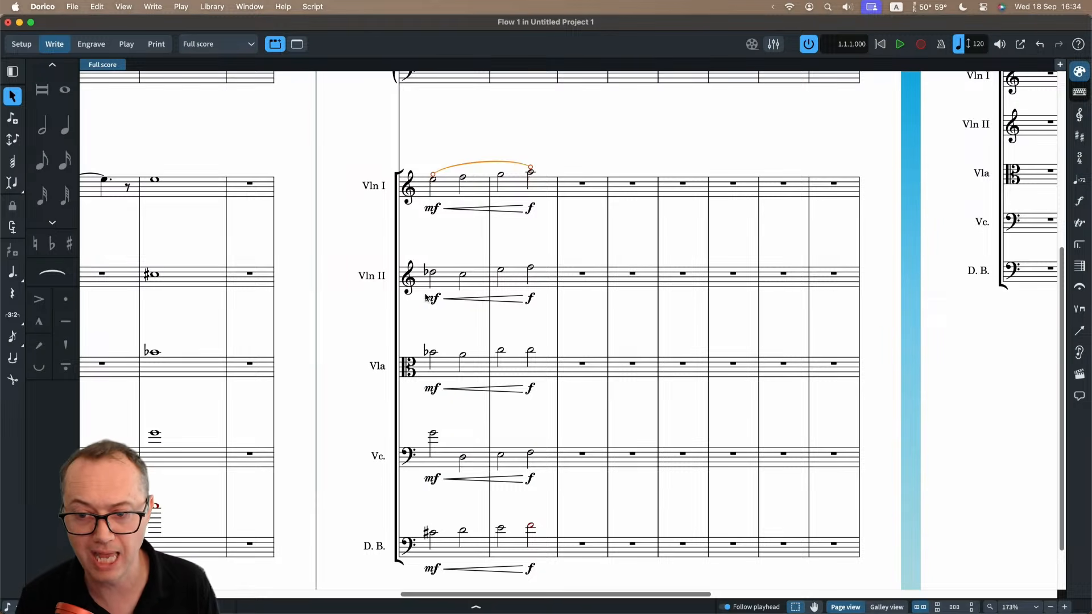
Add an accent to Violin I's second half note and a staccato to its third half note.
click(463, 180)
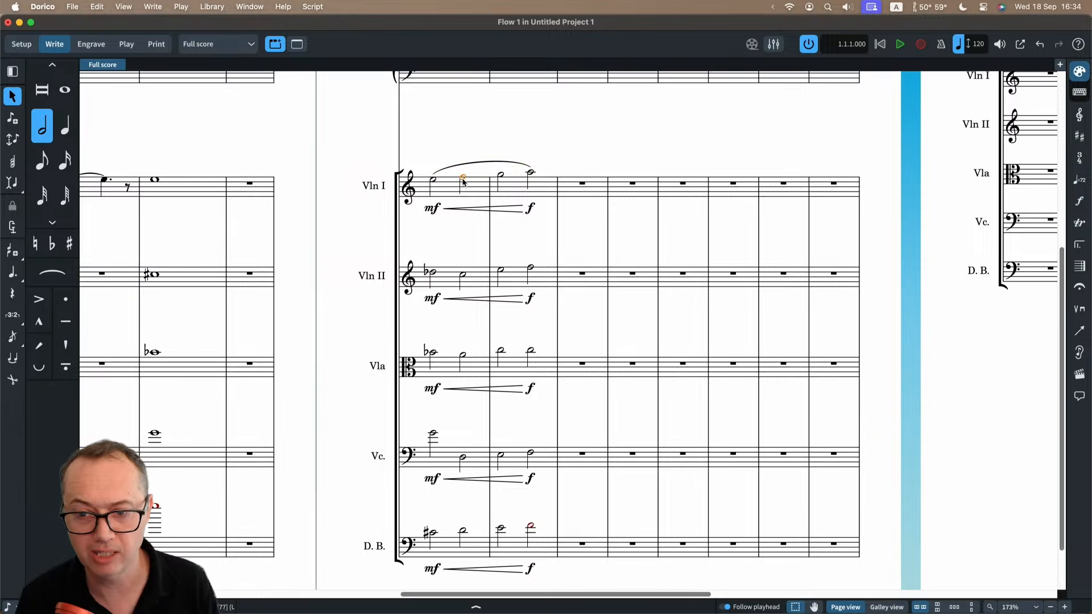
scroll(463, 182, up, 5)
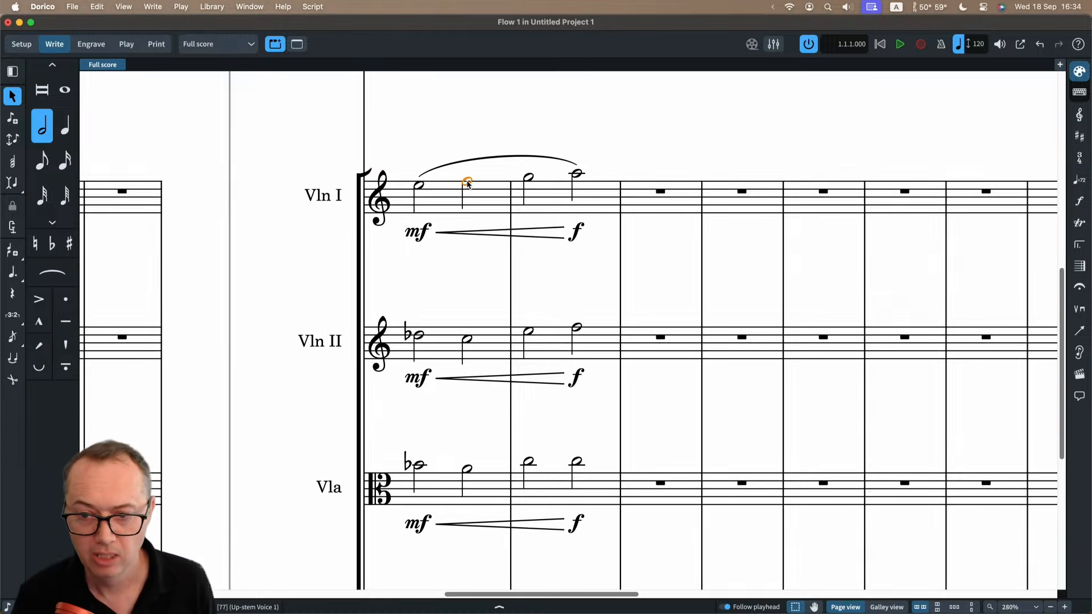
click(38, 299)
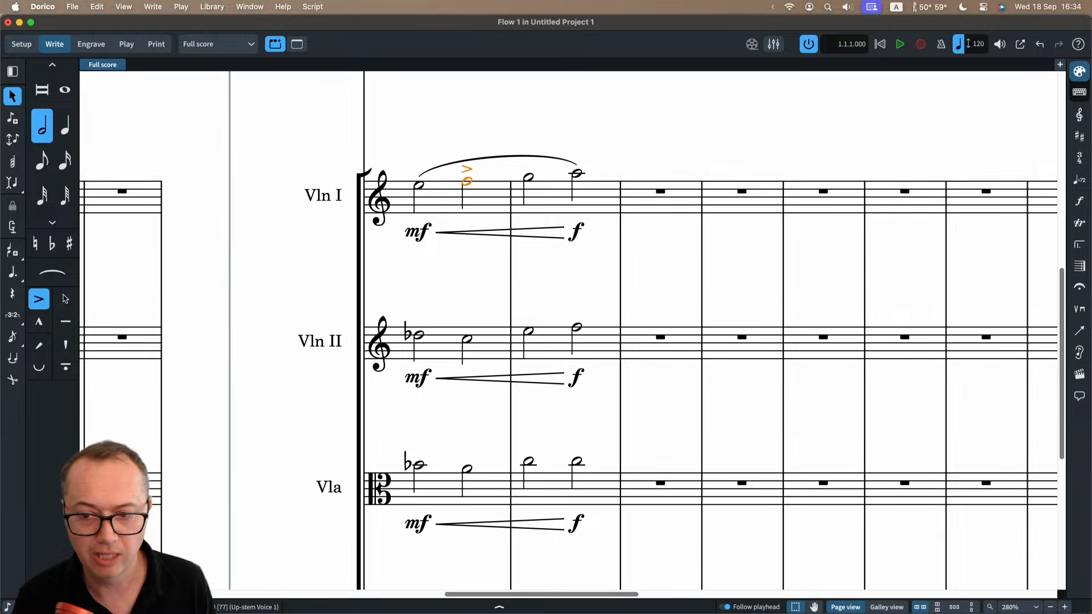
key(Right)
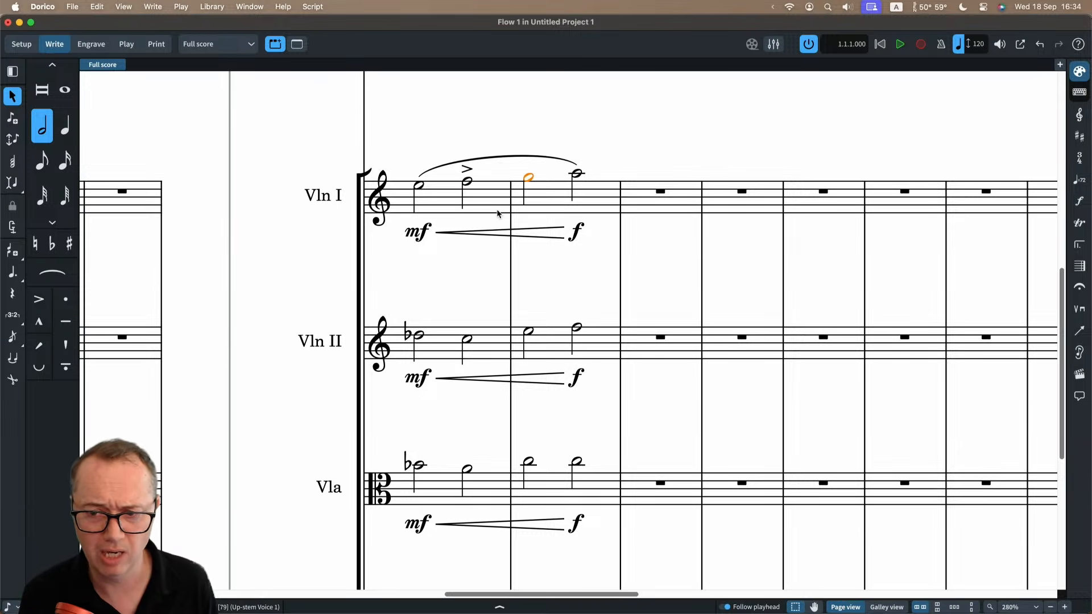
key(bracketright)
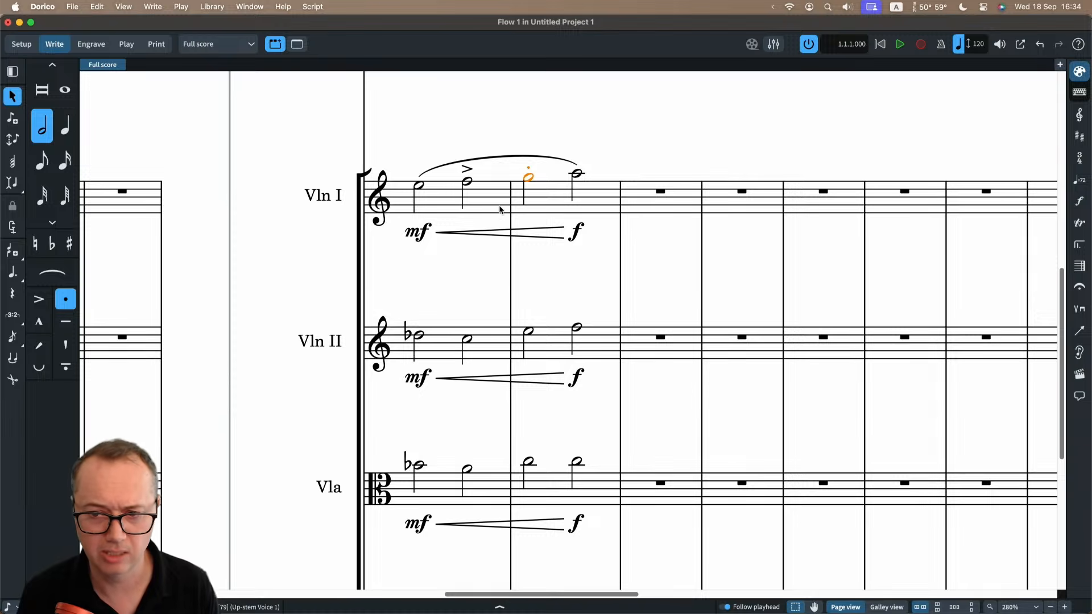
Shorten Violin I's slur to end on the second half note, and add a marcato to the fourth half note.
click(511, 155)
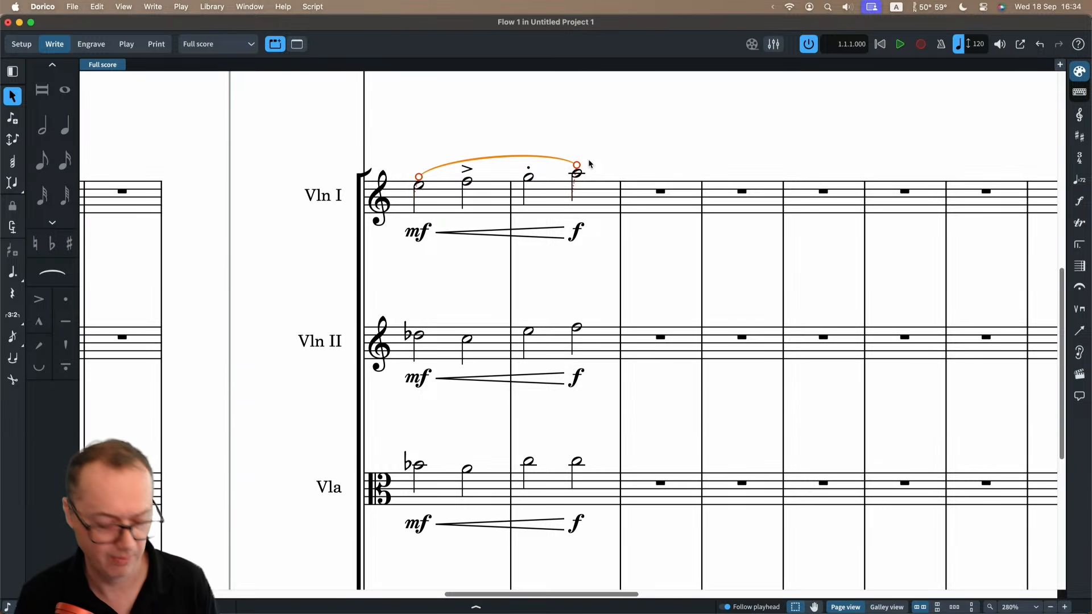
key(shift+alt+Left)
key(shift+alt+Left)
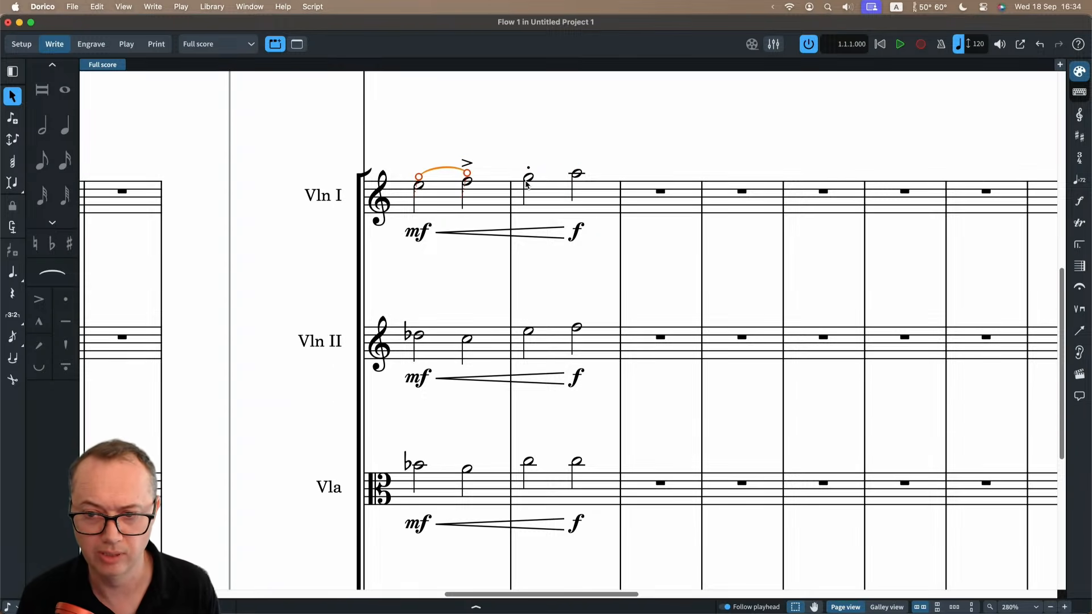
click(575, 174)
key(shift+[)
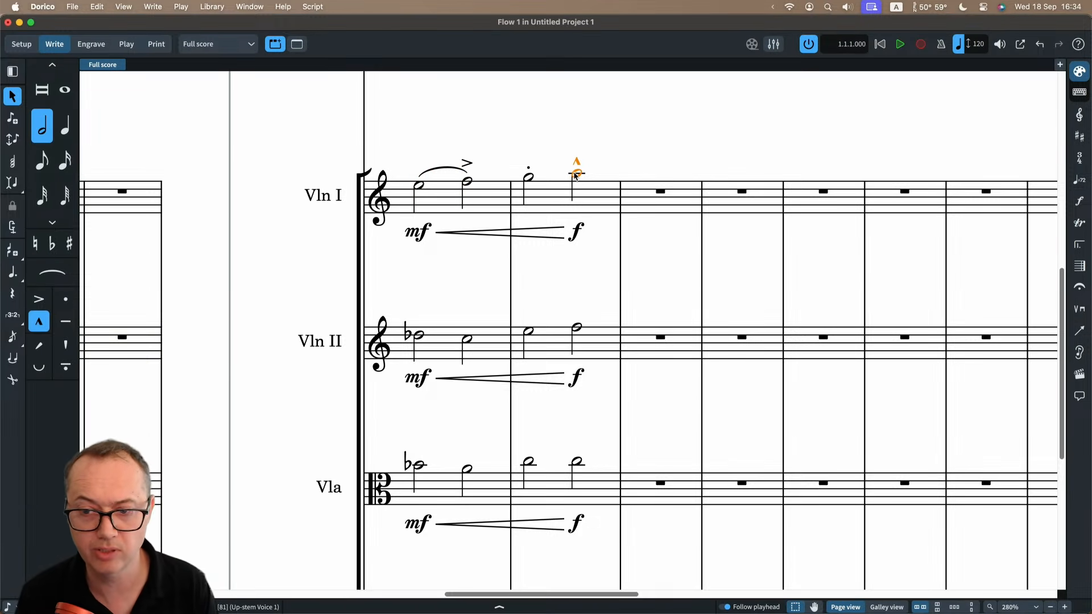
Copy Violin I's four half notes and paste only their articulations and slur onto the Violin II, Viola, Cello and Double Bass notes.
click(446, 199)
shift+click(543, 196)
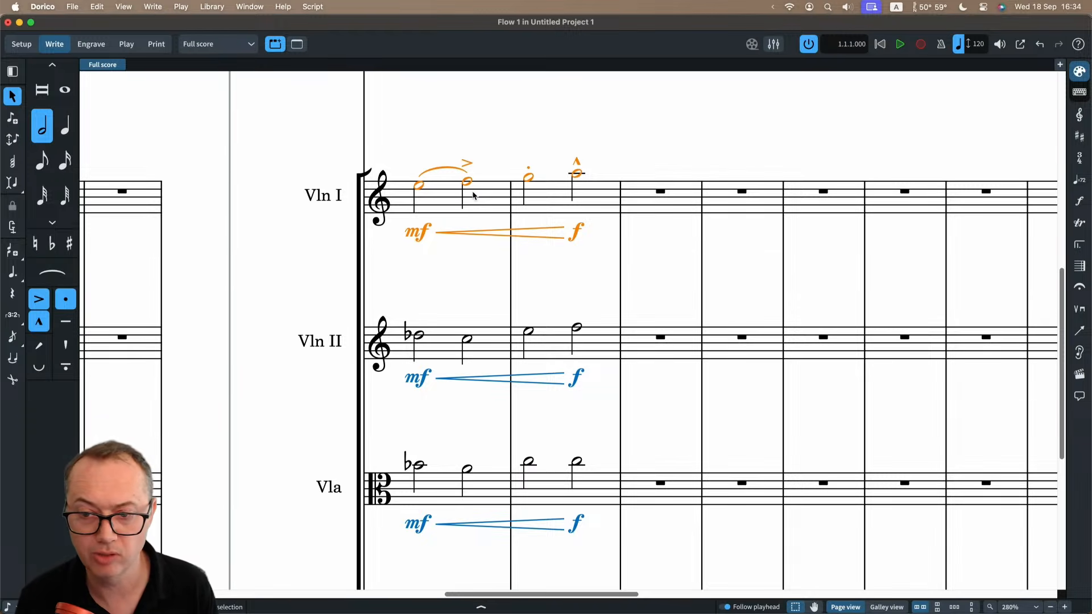
scroll(475, 236, down, 2)
click(442, 285)
scroll(465, 288, down, 6)
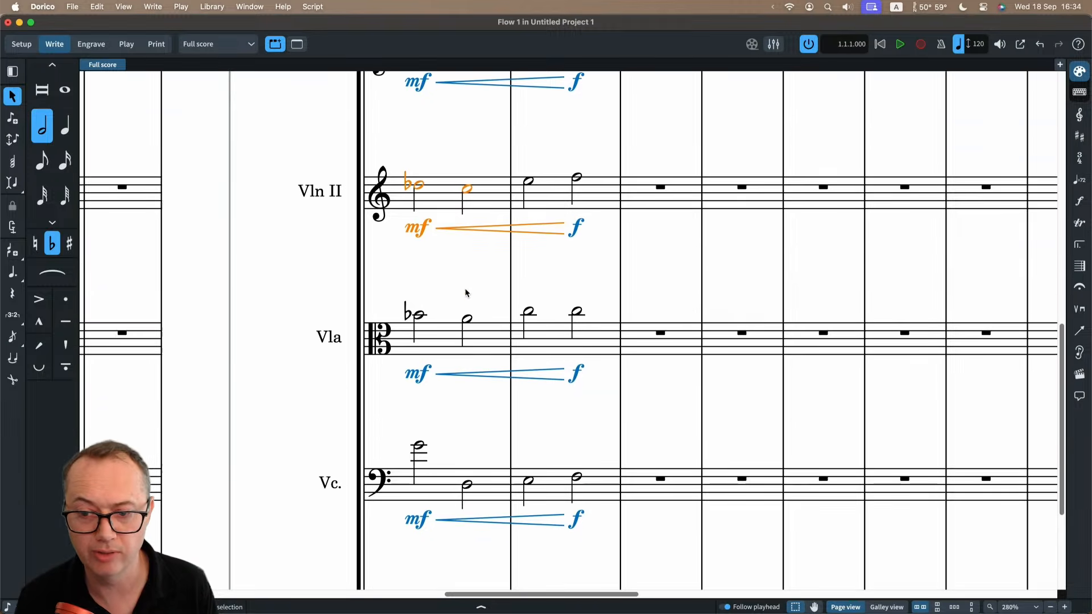
scroll(500, 348, down, 1)
shift+click(550, 538)
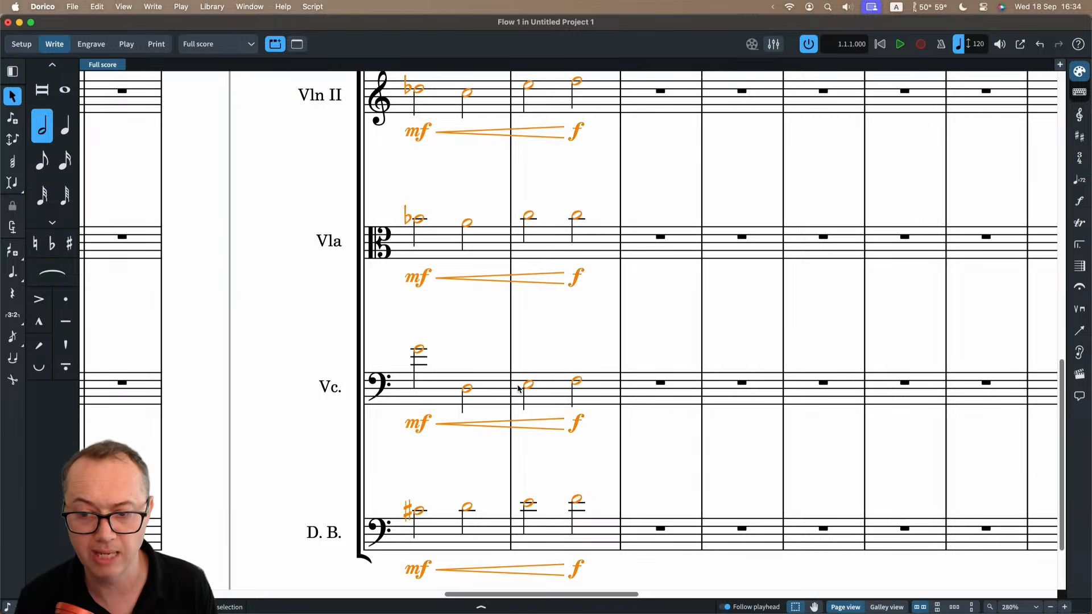
scroll(507, 339, up, 1)
scroll(489, 295, down, 3)
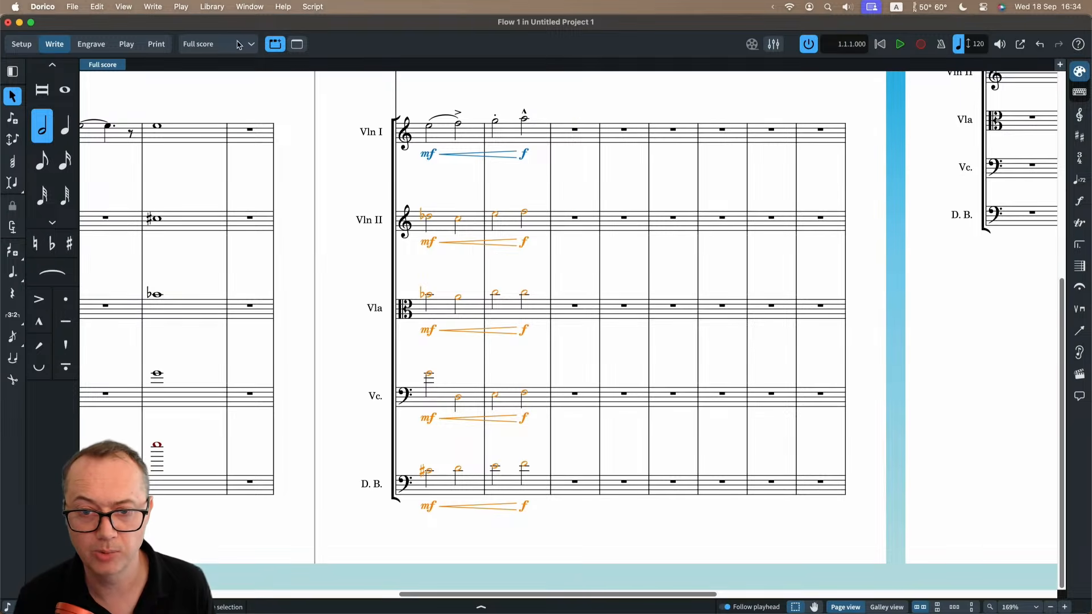
click(97, 7)
mouse_move(121, 110)
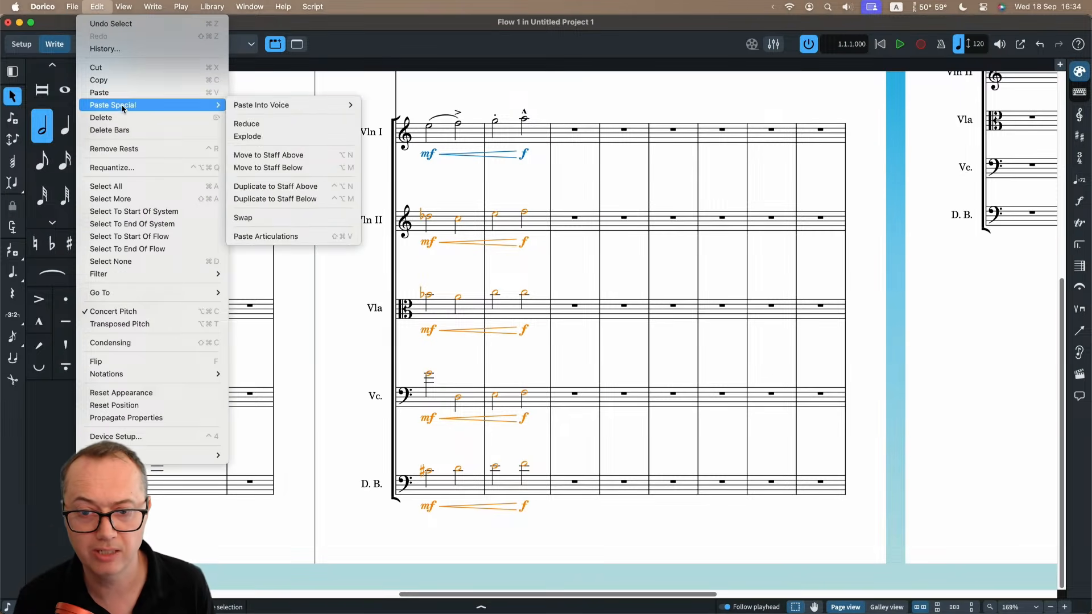
click(294, 237)
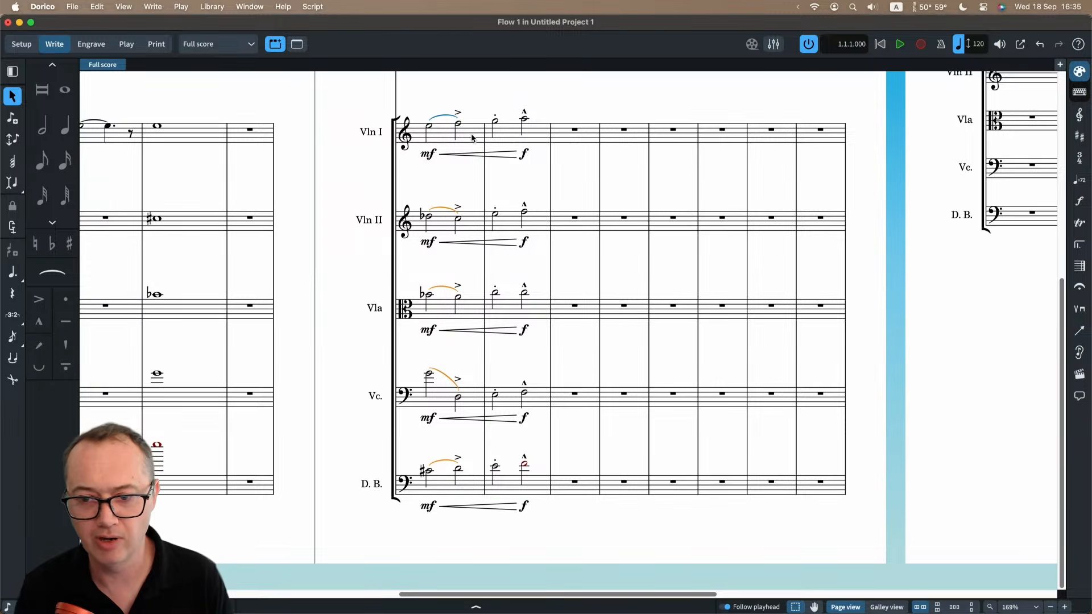
Copy all the flute's notes in bar 5 into bar 5 of the piano's upper staff.
scroll(460, 171, left, 10)
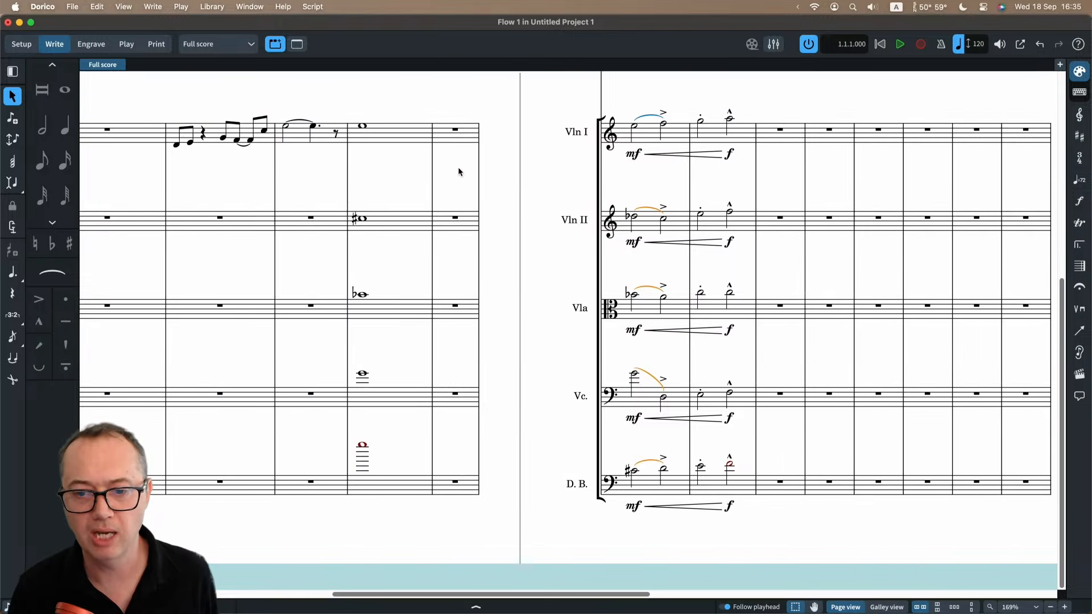
scroll(460, 171, up, 3)
scroll(459, 166, up, 5)
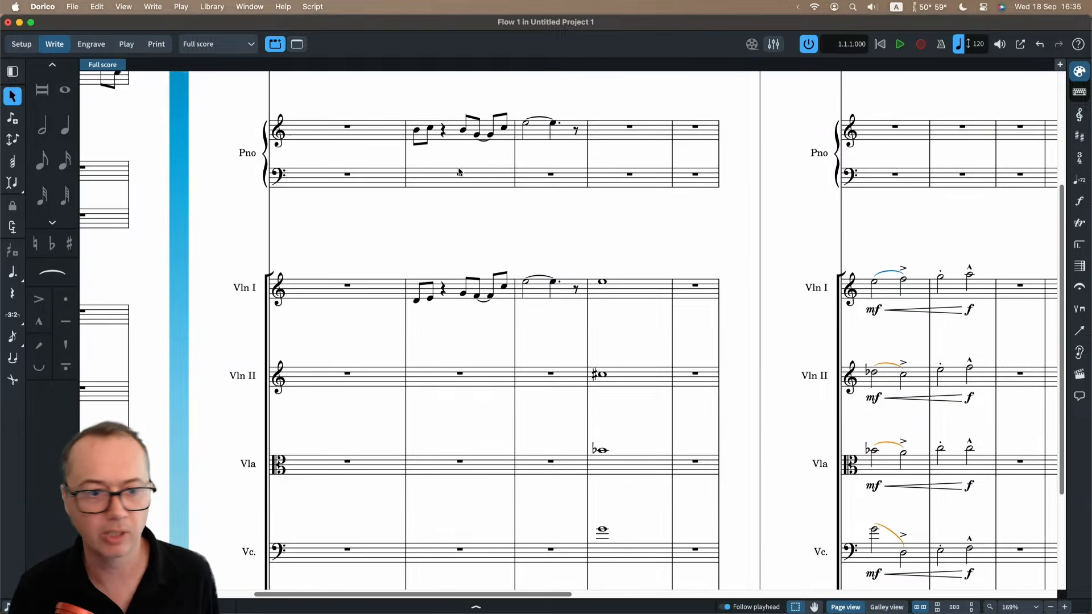
scroll(458, 166, left, 4)
scroll(459, 169, right, 3)
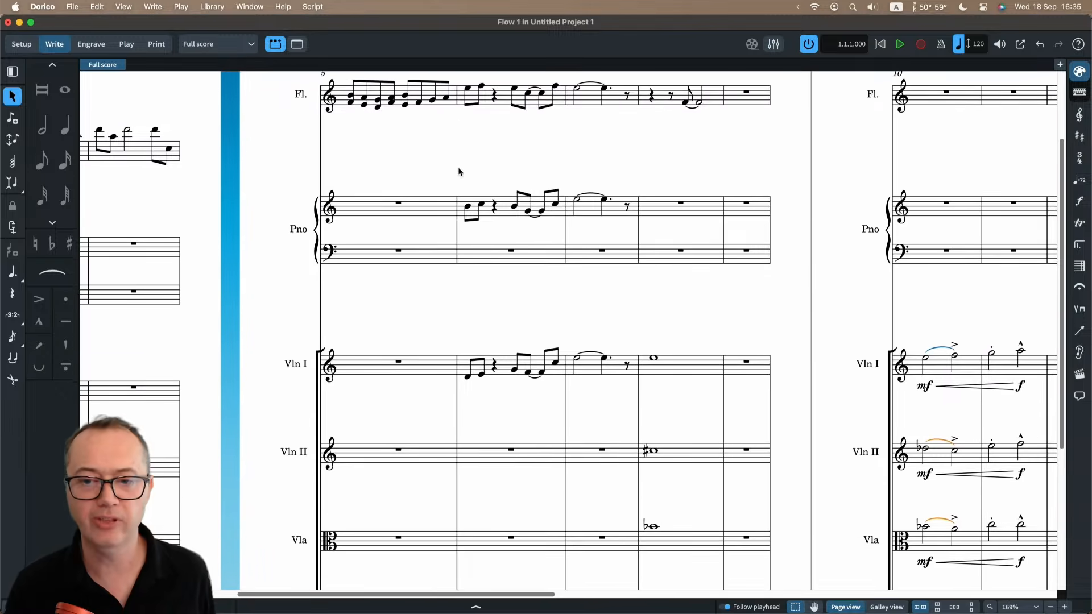
scroll(458, 168, up, 3)
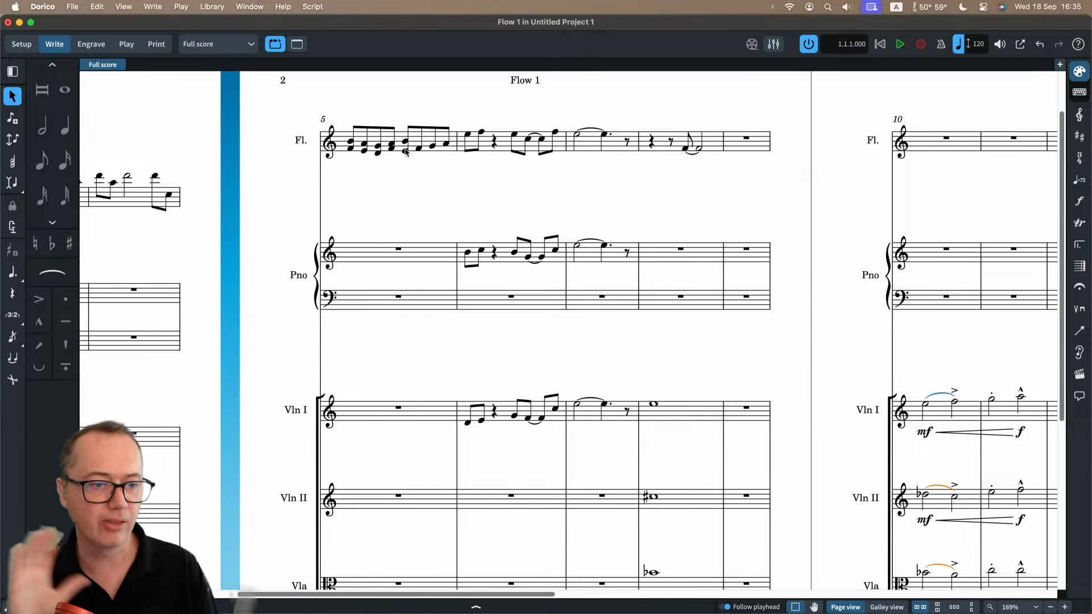
key(z)
scroll(404, 148, left, 3)
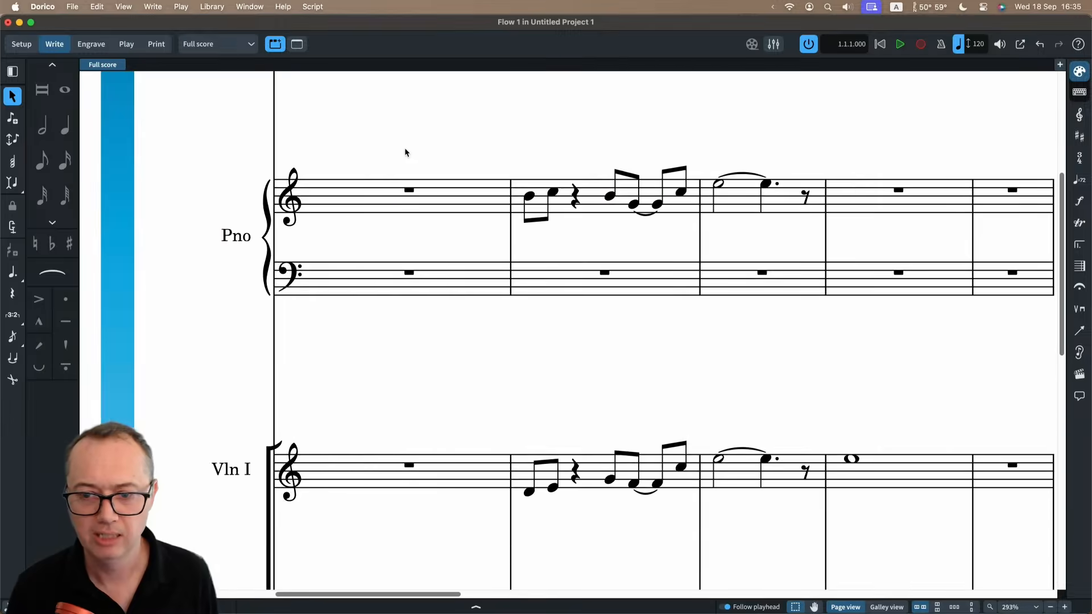
scroll(404, 148, up, 3)
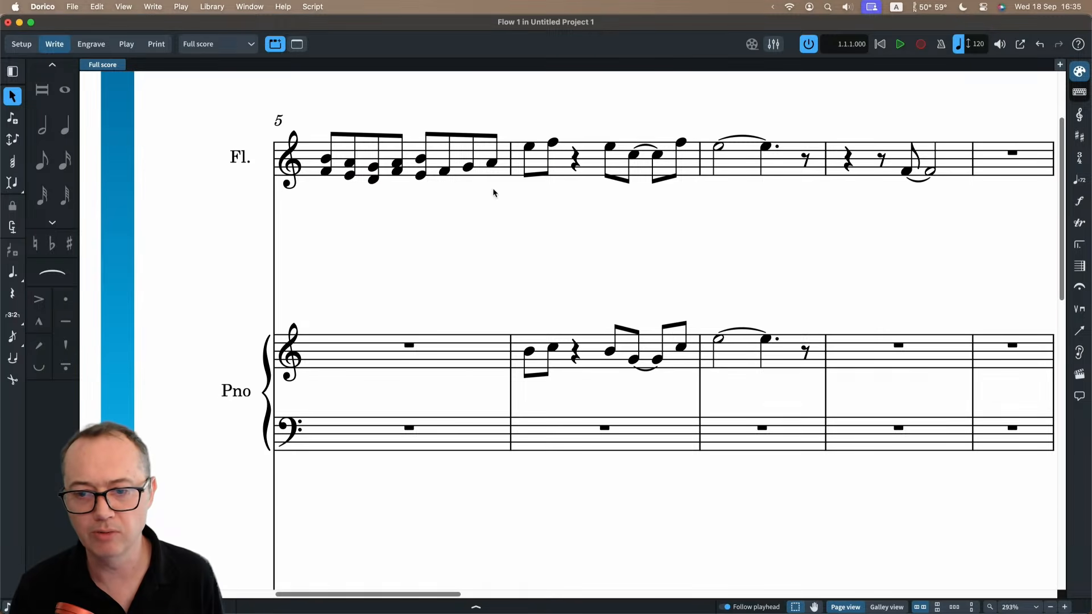
click(324, 174)
super+click(350, 176)
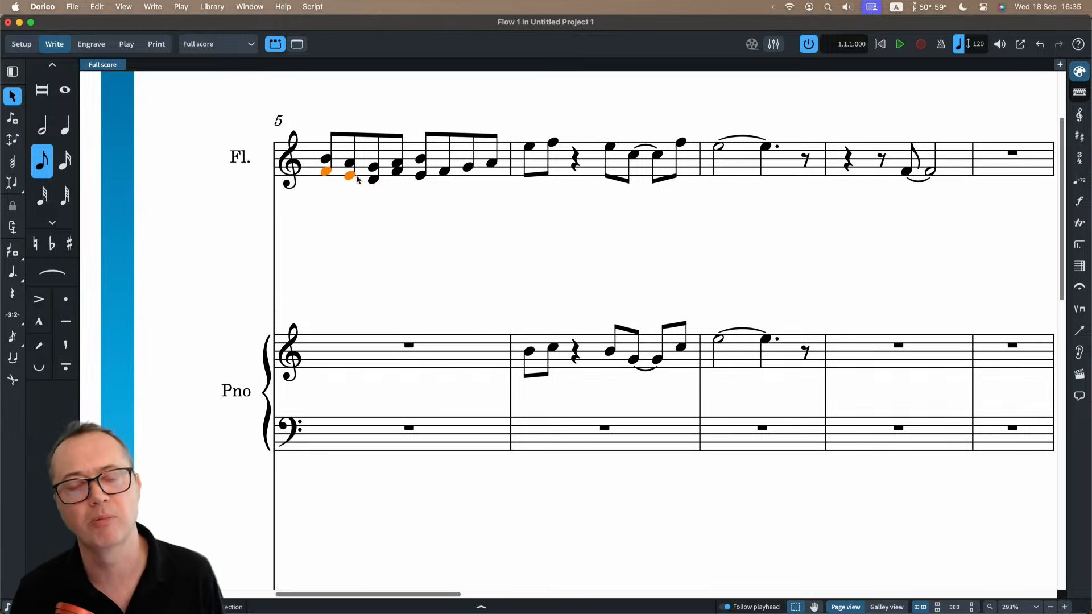
click(417, 169)
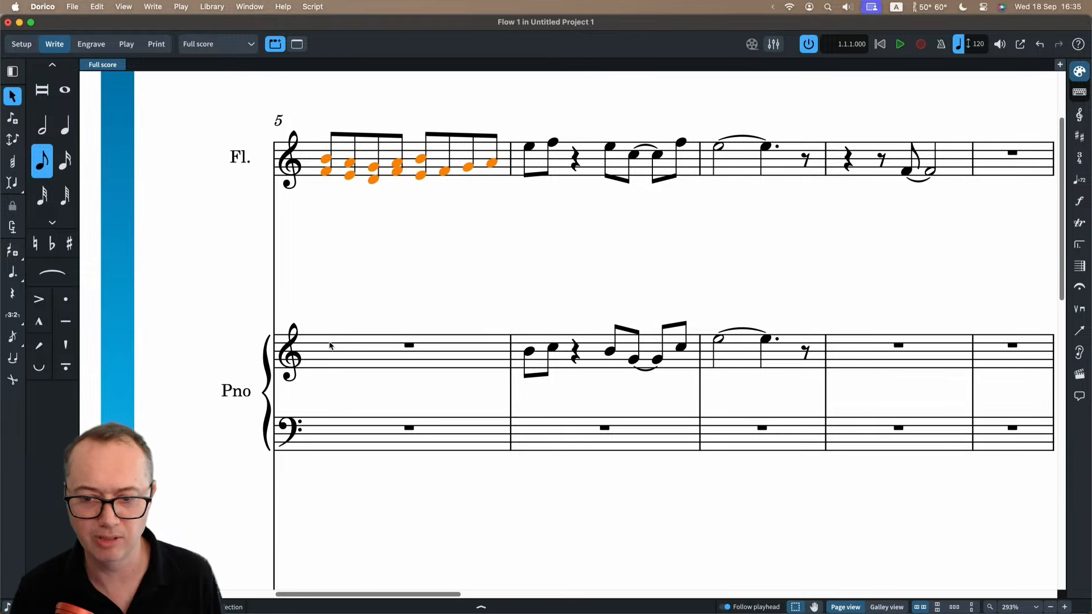
alt+click(330, 346)
Move the lower notes of the first five chords in piano bar 5 into a new down-stem voice.
scroll(347, 285, down, 3)
click(327, 275)
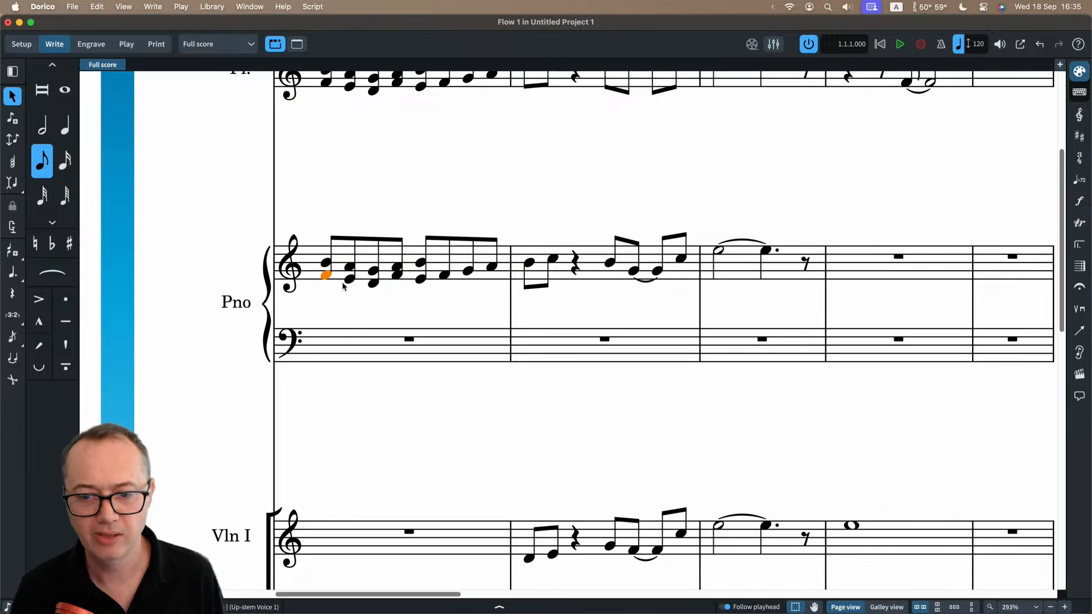
super+click(349, 280)
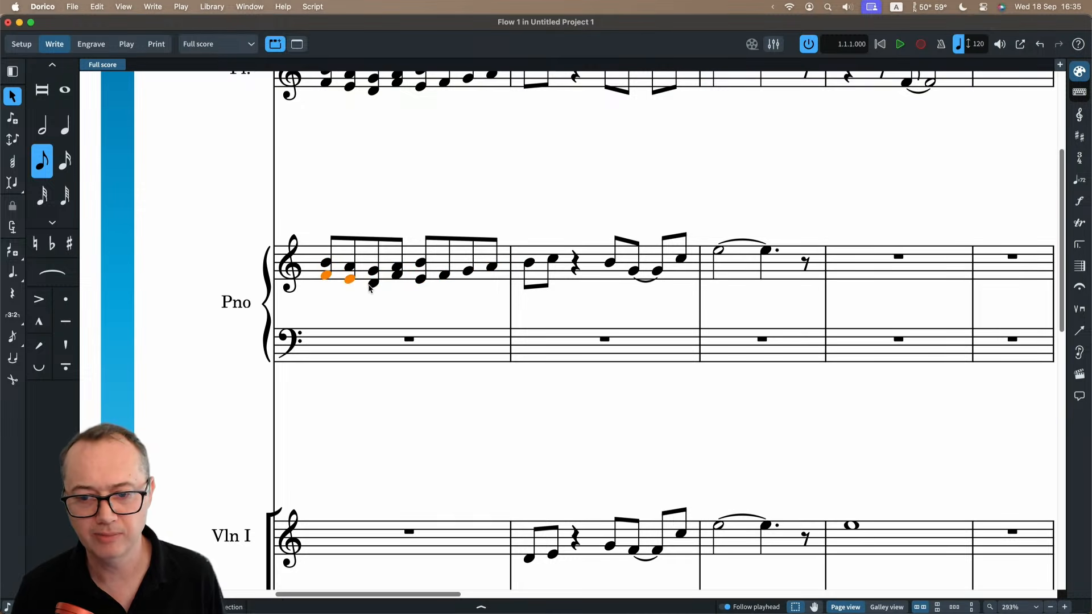
super+click(397, 276)
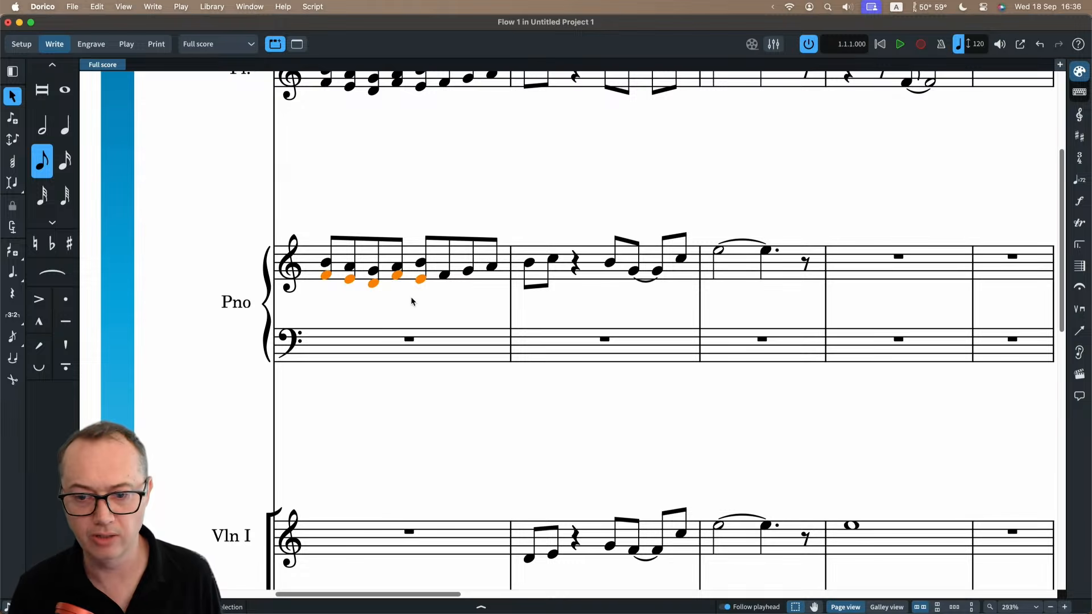
key(shift+v)
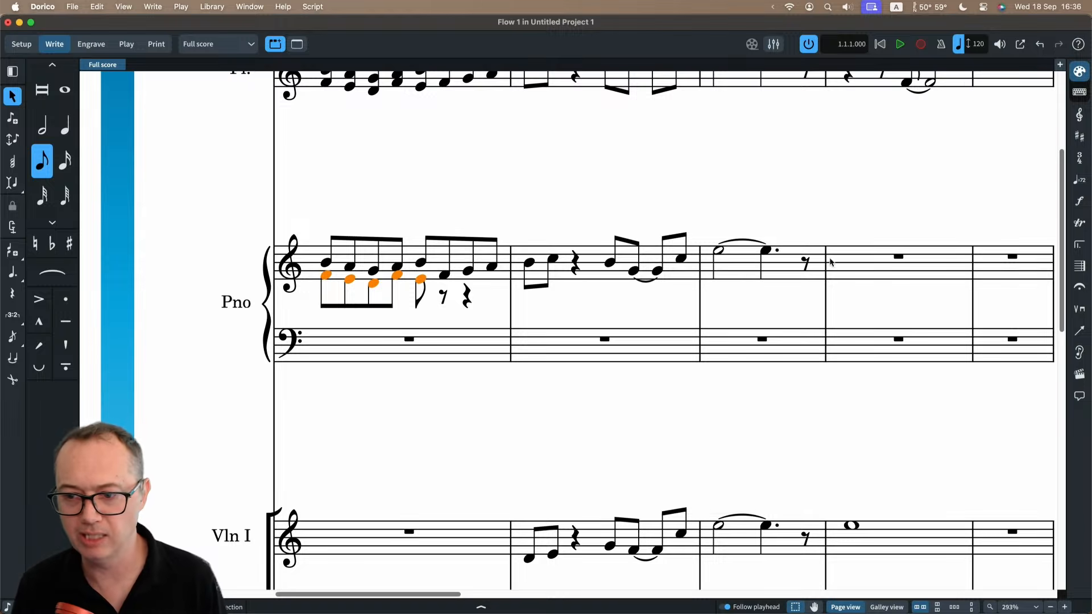
Enter a half note F in the down-stem voice at the start of bar 8 in the piano's upper staff.
double_click(846, 268)
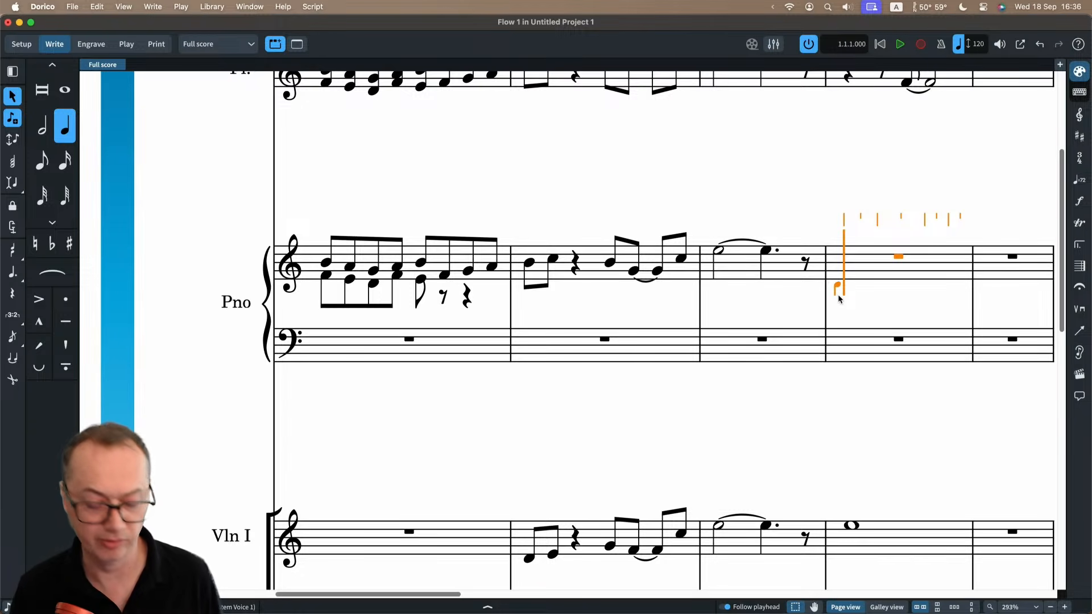
key(6)
key(f)
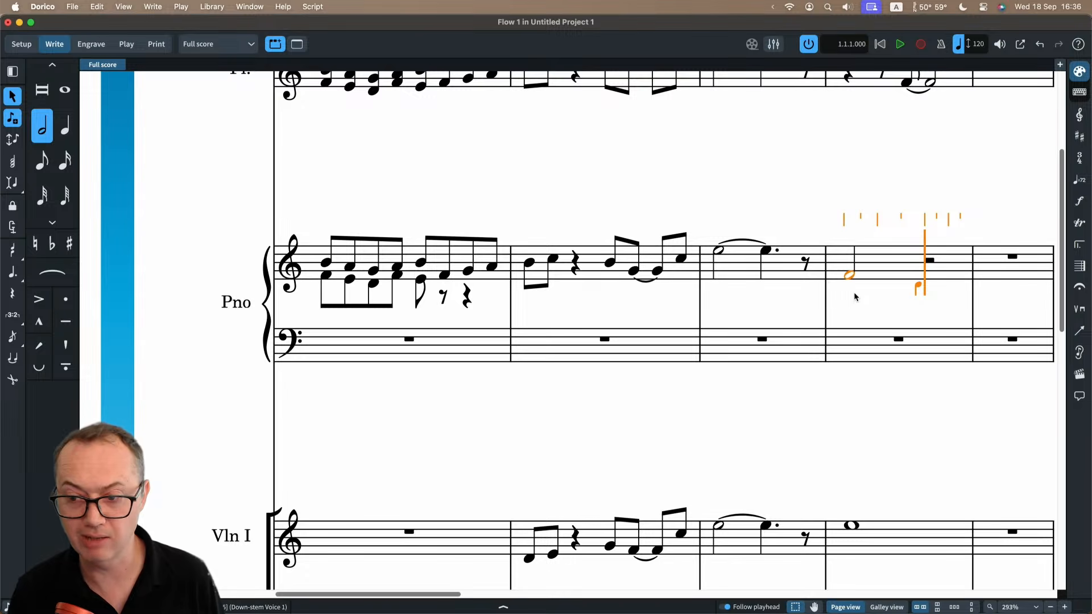
Add an eighth note E in the up-stem voice at the start of piano bar 8, and leave note input.
key(Left)
key(Left)
key(Left)
key(Left)
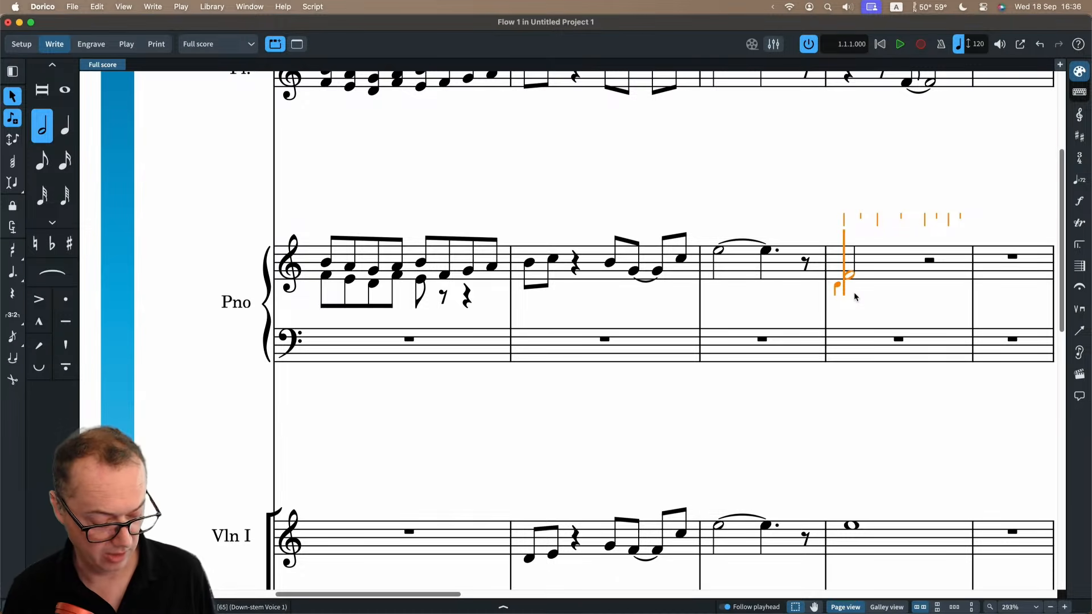
key(4)
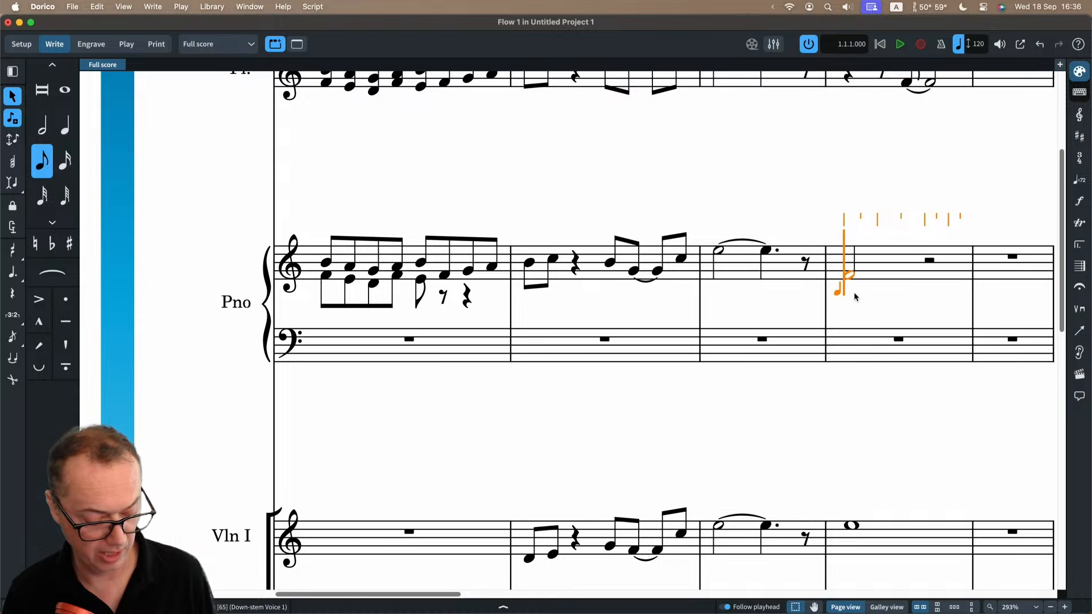
key(e)
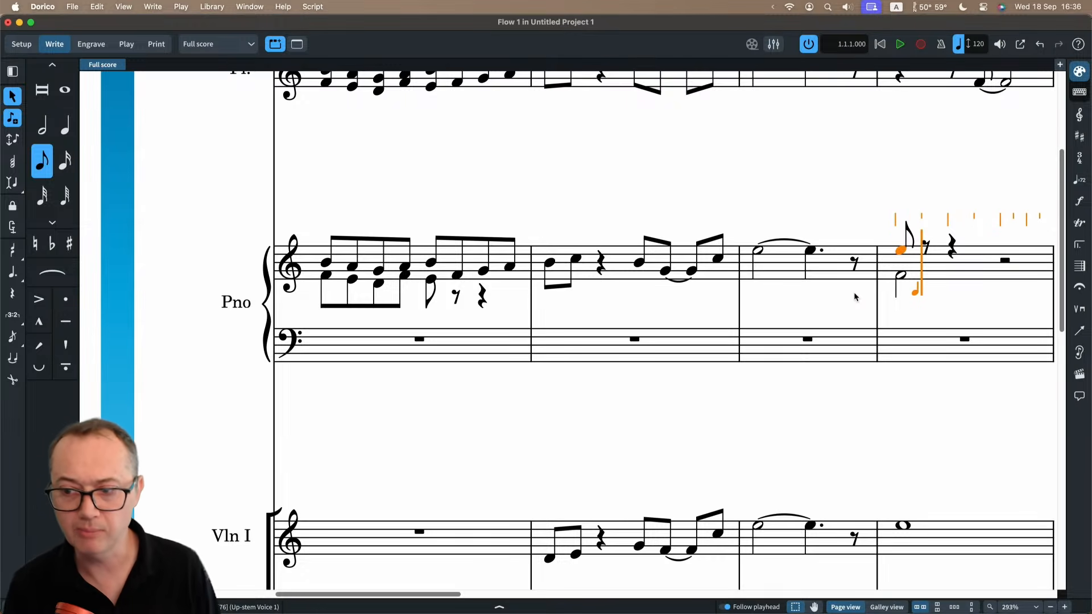
key(Escape)
Color the notes and rests by voice using Voice Colors, and clear the selection.
scroll(897, 261, right, 1)
scroll(897, 261, right, 3)
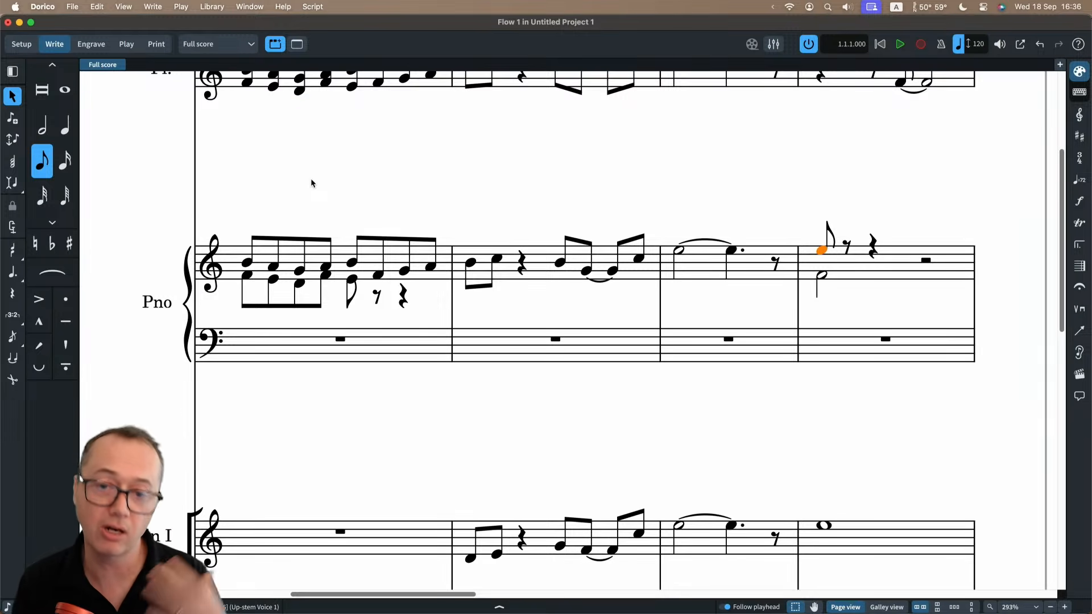
click(124, 6)
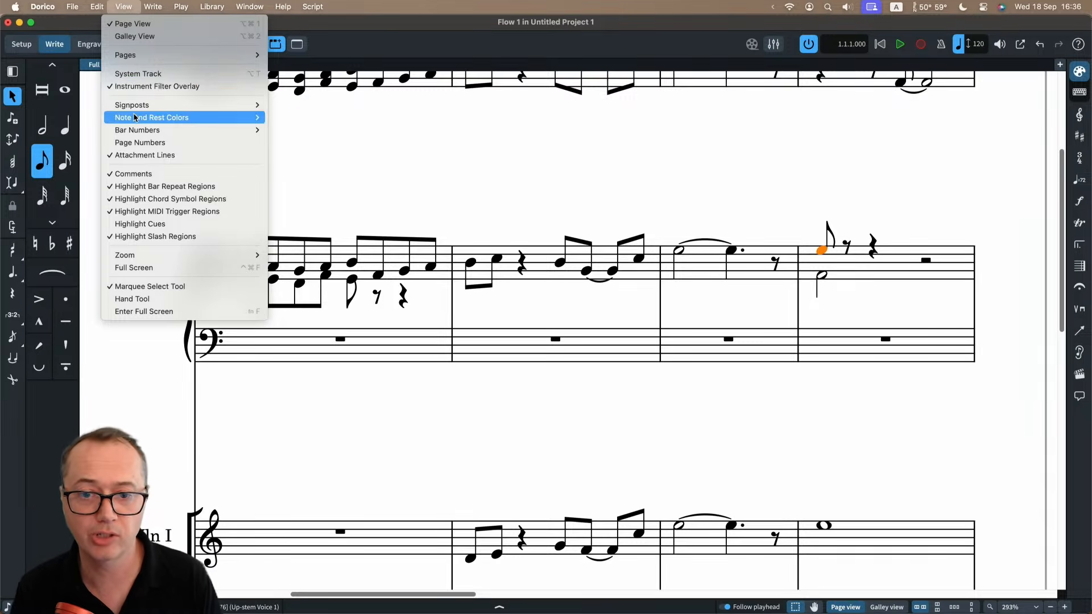
mouse_move(137, 117)
click(288, 130)
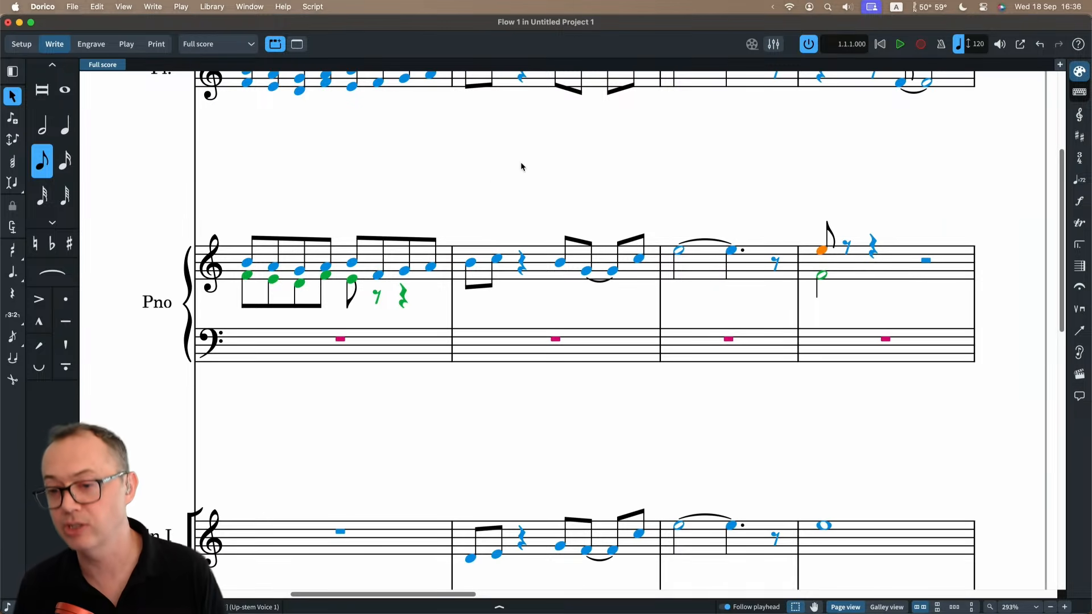
key(Escape)
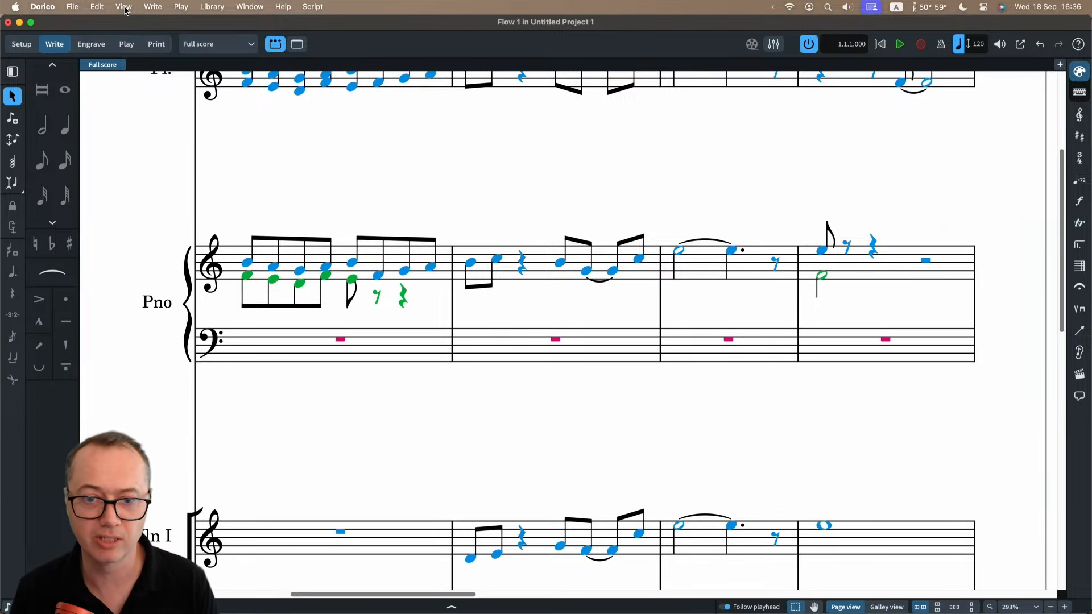
Set the note and rest colors to Notes Out Of Range.
click(124, 7)
mouse_move(133, 125)
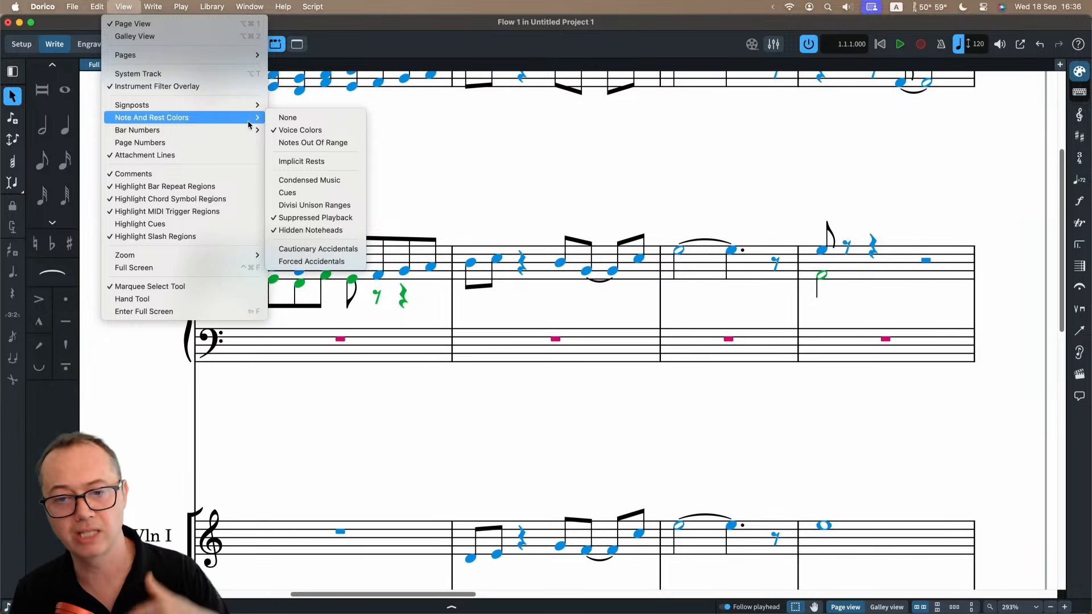
click(279, 142)
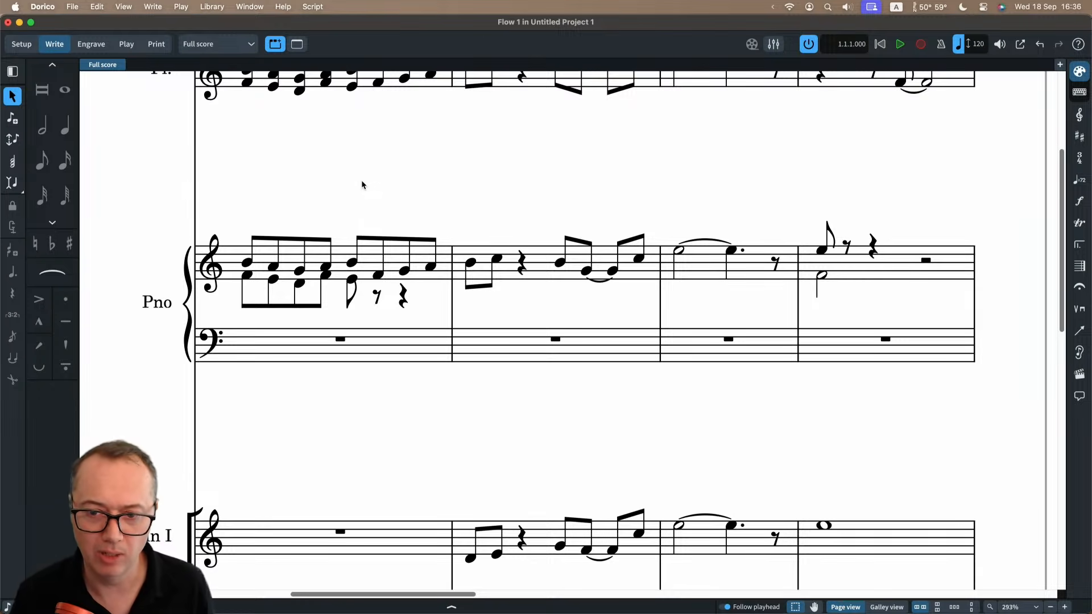
key(super+minus)
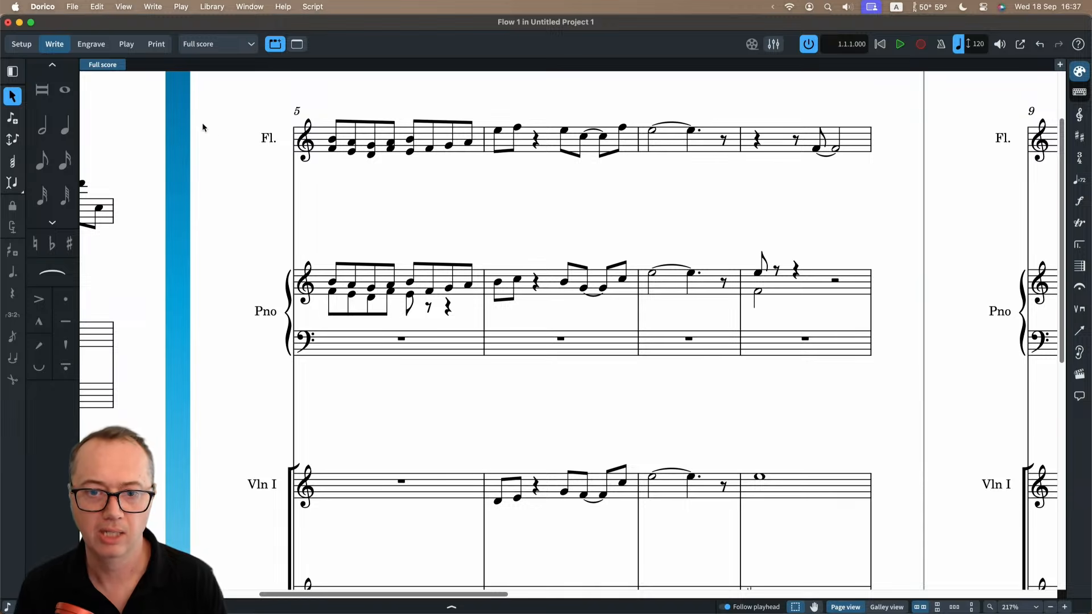
Switch to Play mode and open the flute's HALion Sonic instrument with its MediaBay section hidden, moved clear of the track settings.
click(127, 45)
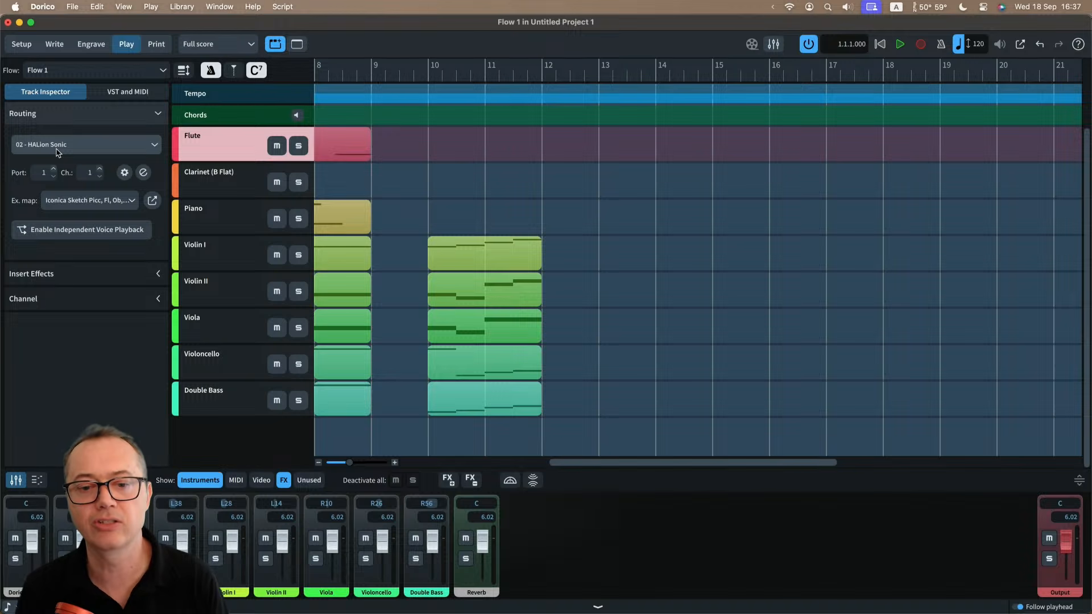
click(145, 177)
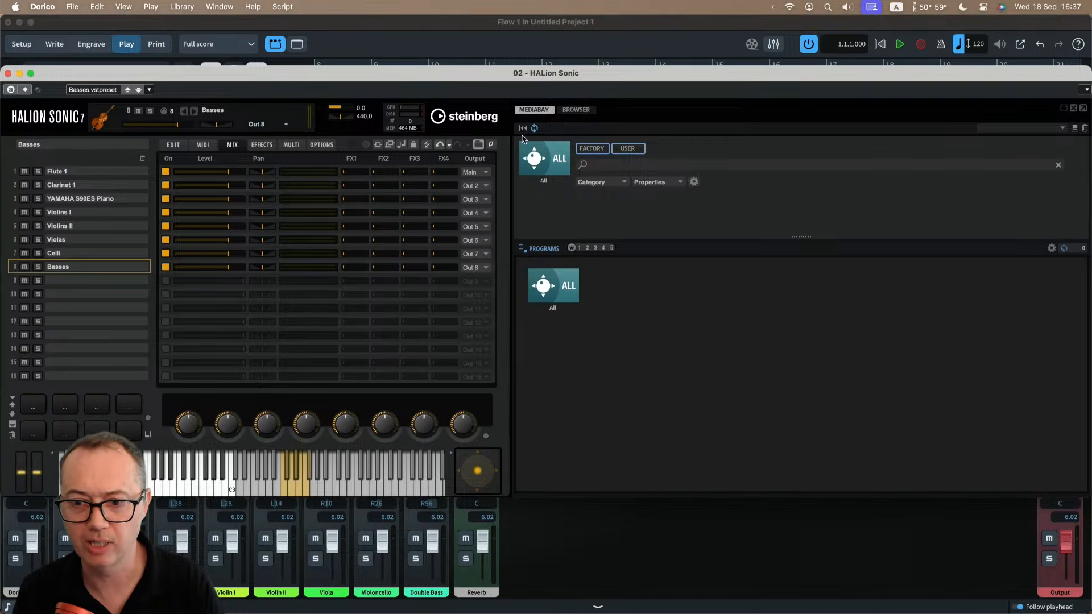
click(478, 145)
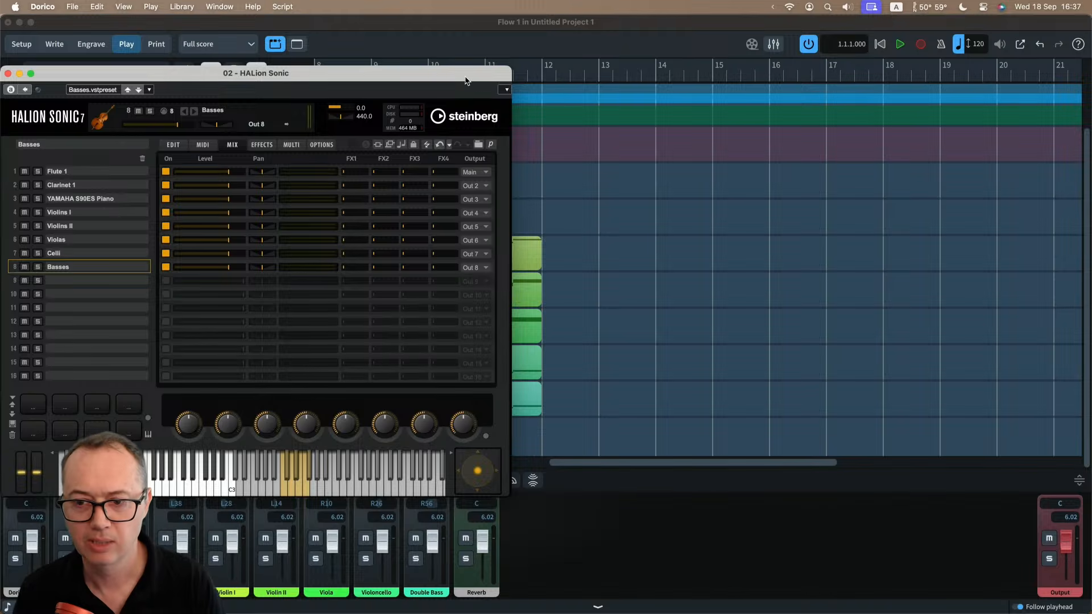
drag(466, 77, 810, 84)
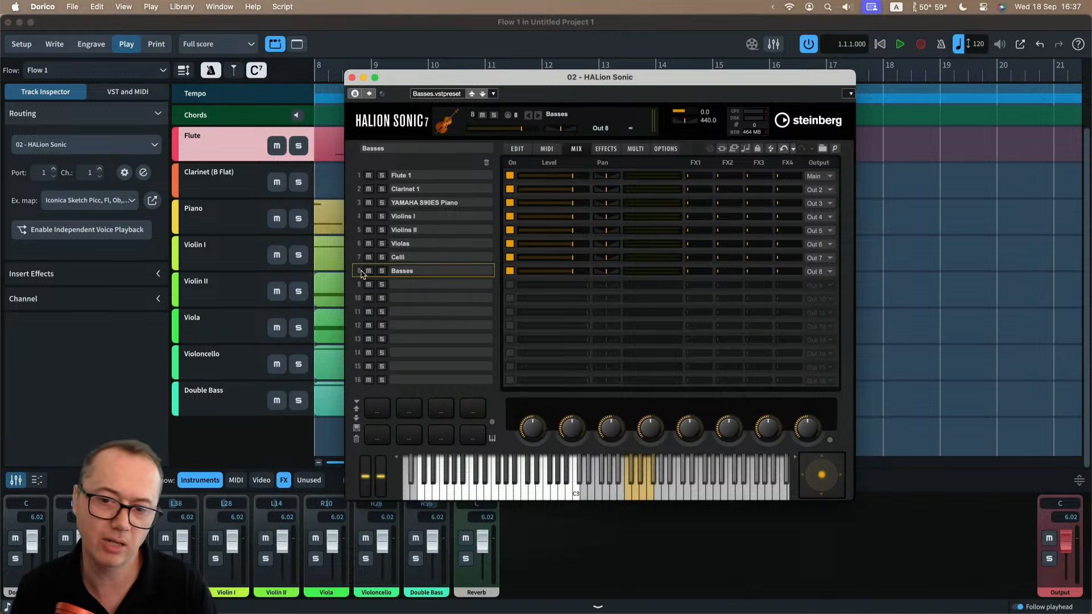
Examine Flute 1's playing techniques in HALion Sonic's sound editor, audition a note and close the instrument.
click(519, 149)
click(421, 178)
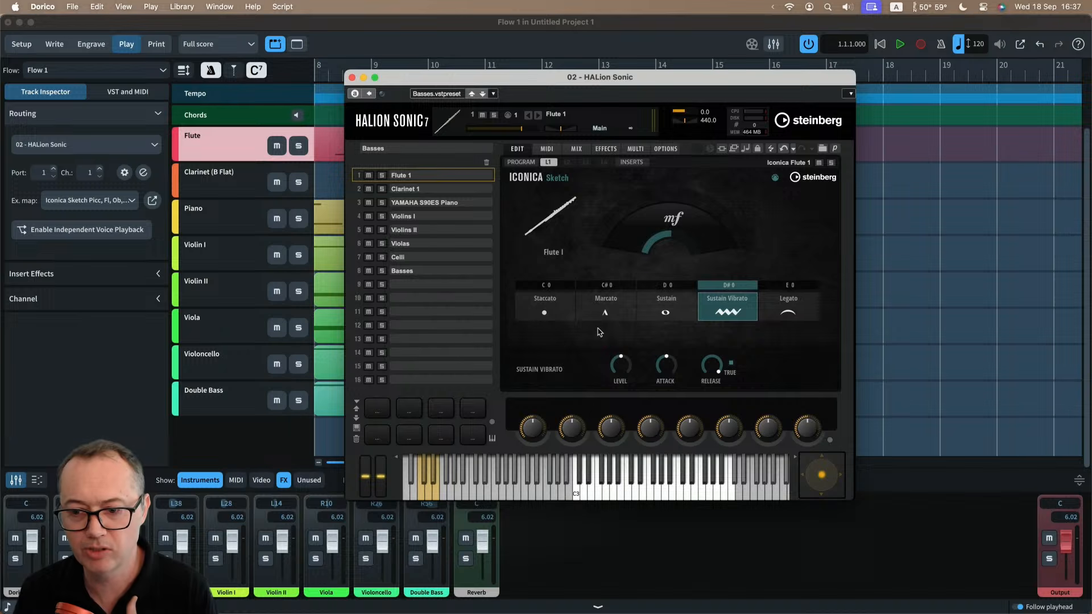
click(612, 494)
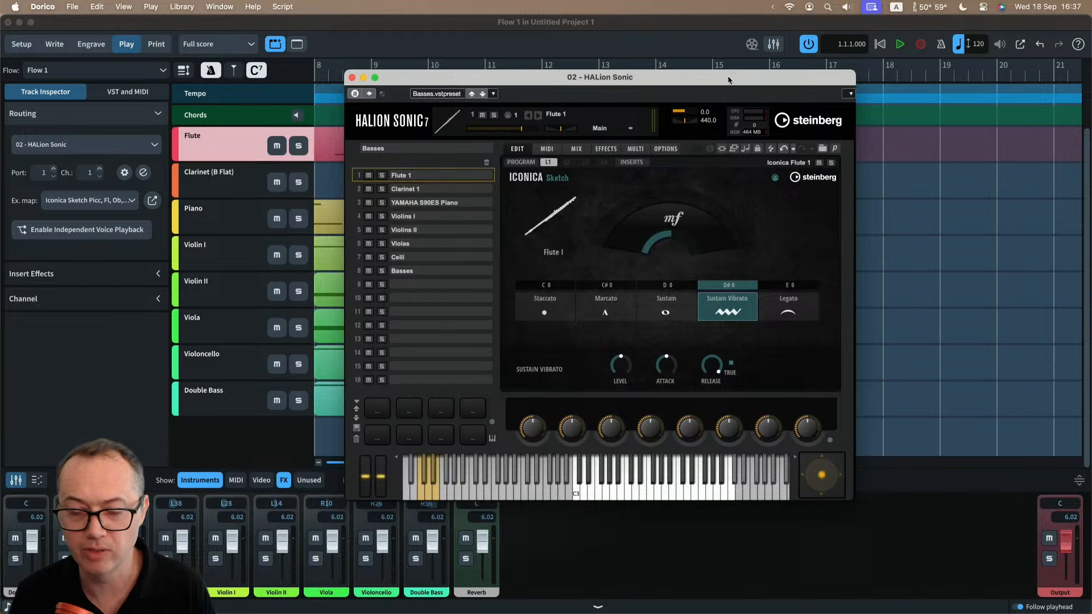
drag(729, 80, 733, 81)
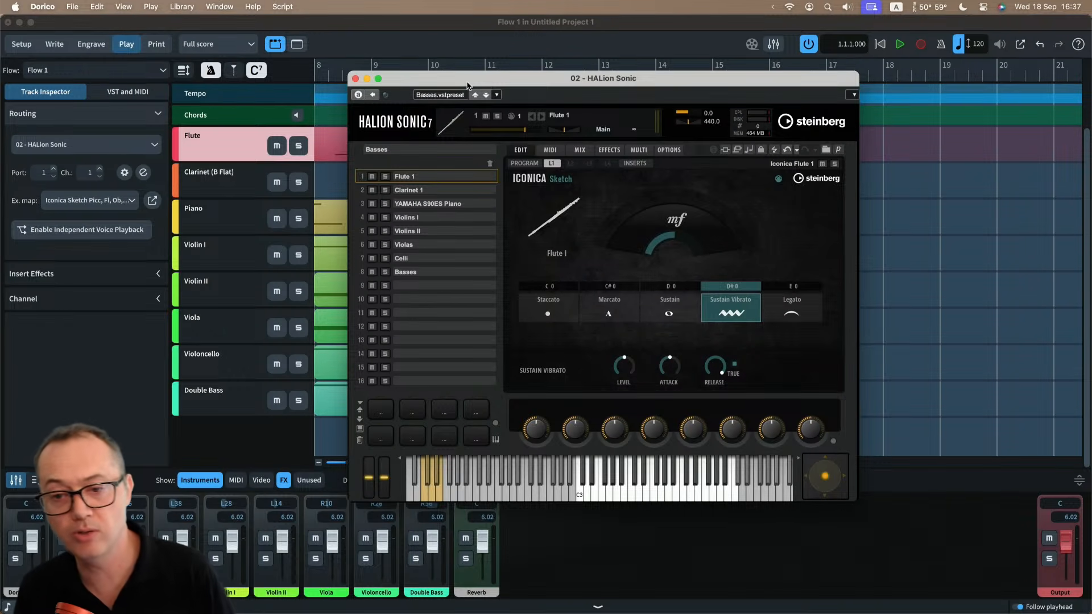
click(356, 79)
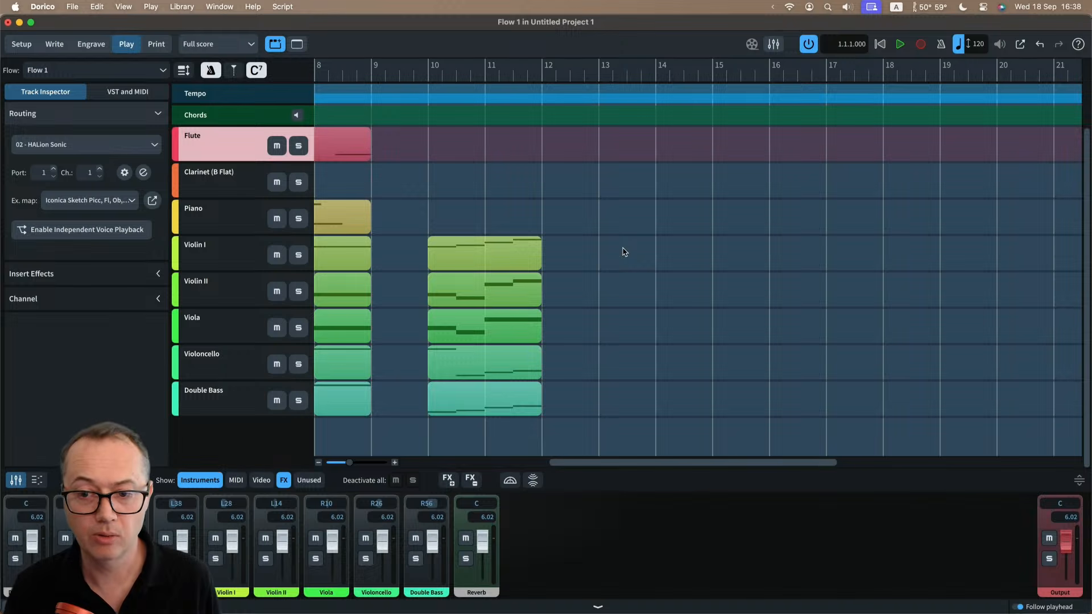
Switch to Safari and look over the Getting Started with Dorico page for installation and First Steps resources.
key(super+Tab)
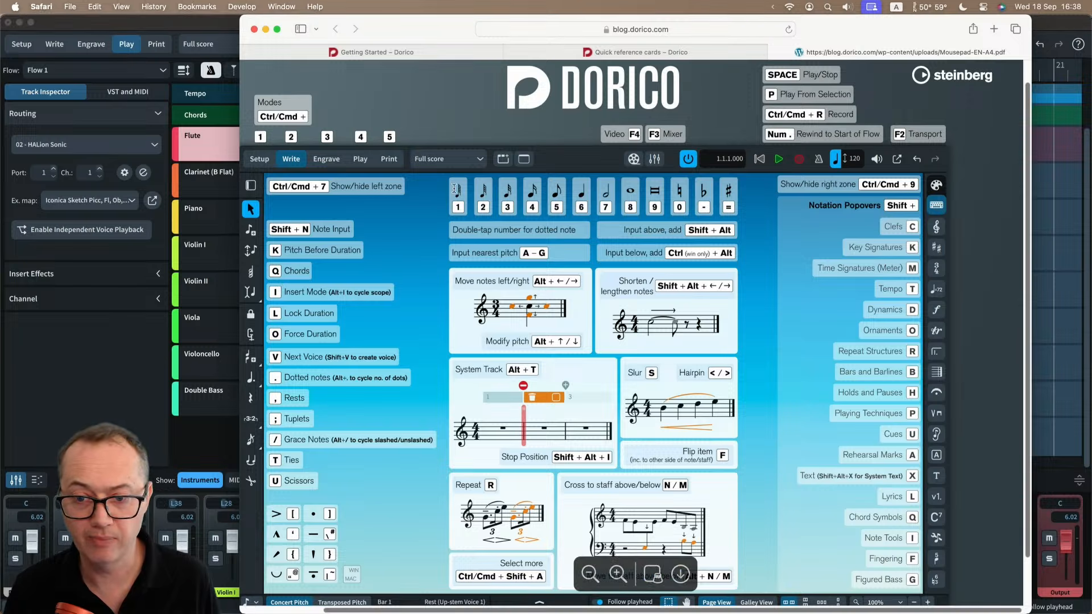
click(370, 52)
scroll(496, 219, up, 15)
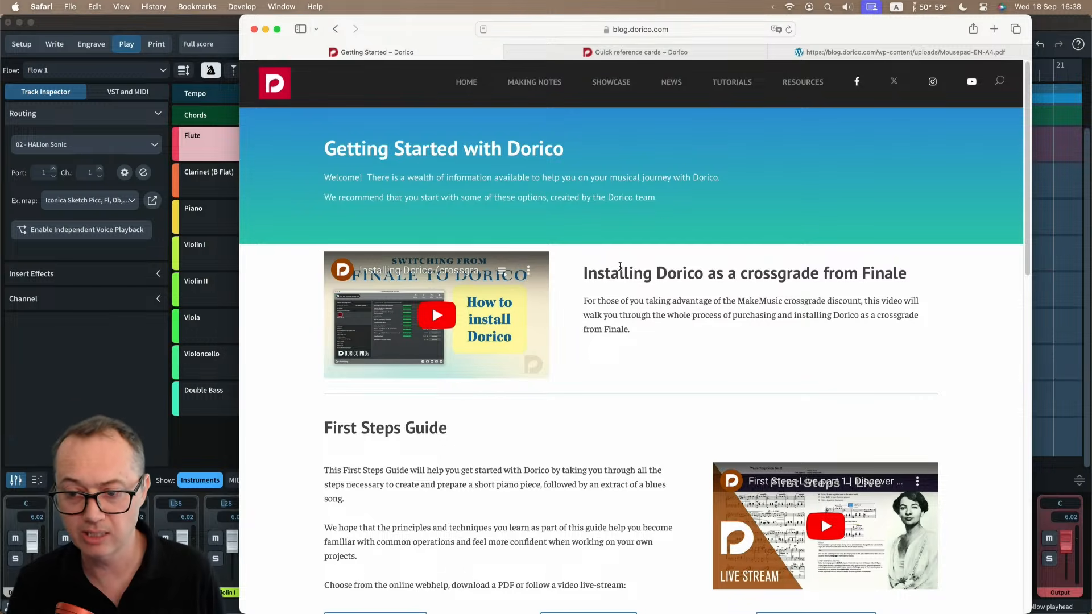
scroll(619, 268, down, 5)
scroll(617, 274, up, 6)
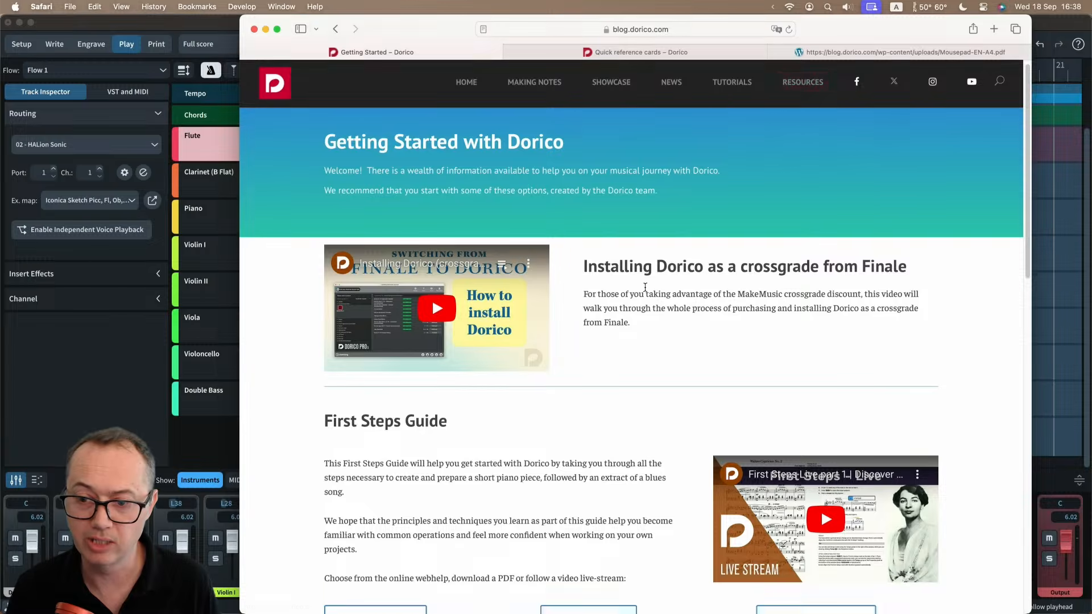
Open the playback templates link under Shortcuts and more in a new tab and look over the listed downloads as far as Garritan.
scroll(590, 354, down, 10)
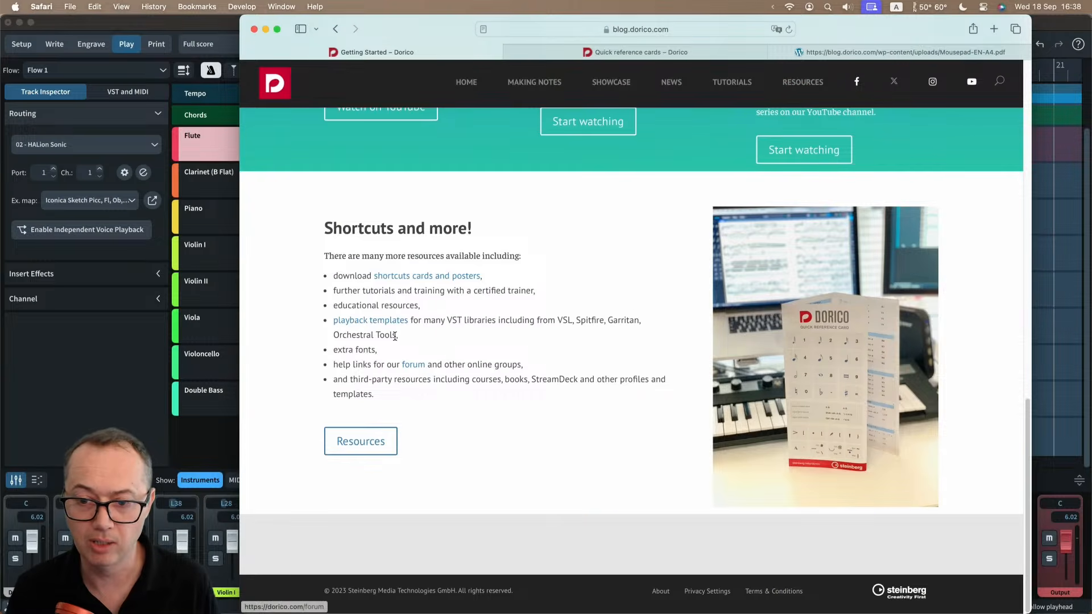
super+click(376, 319)
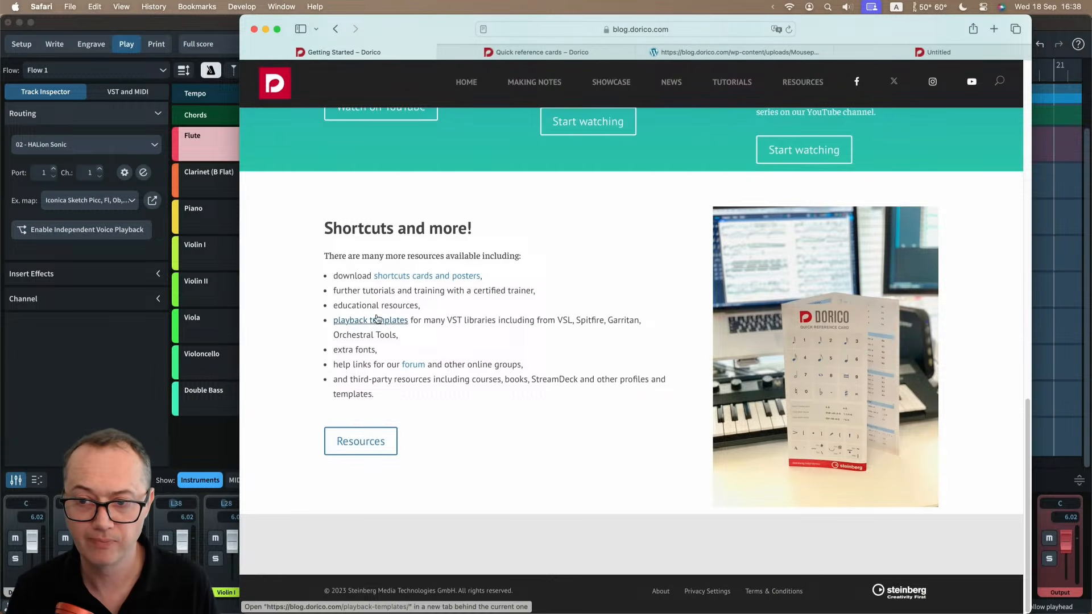
click(903, 50)
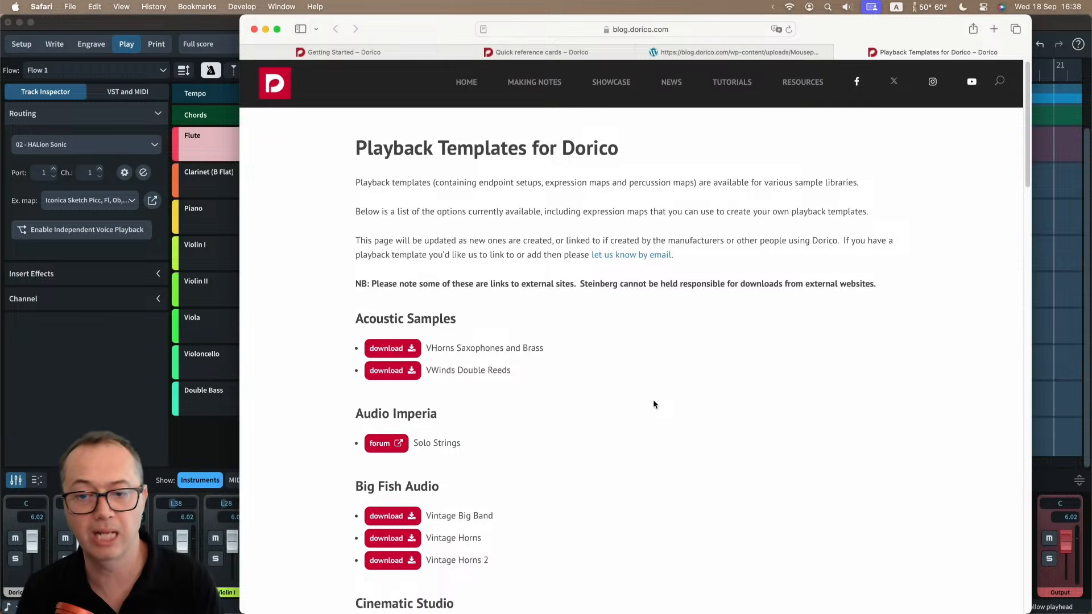
scroll(653, 400, down, 4)
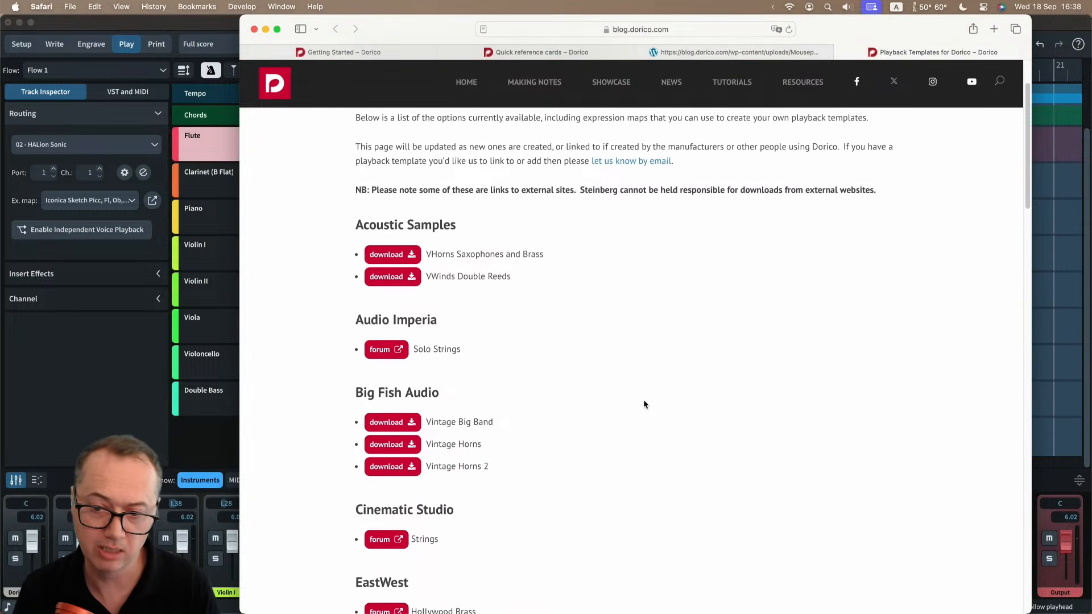
scroll(643, 399, down, 15)
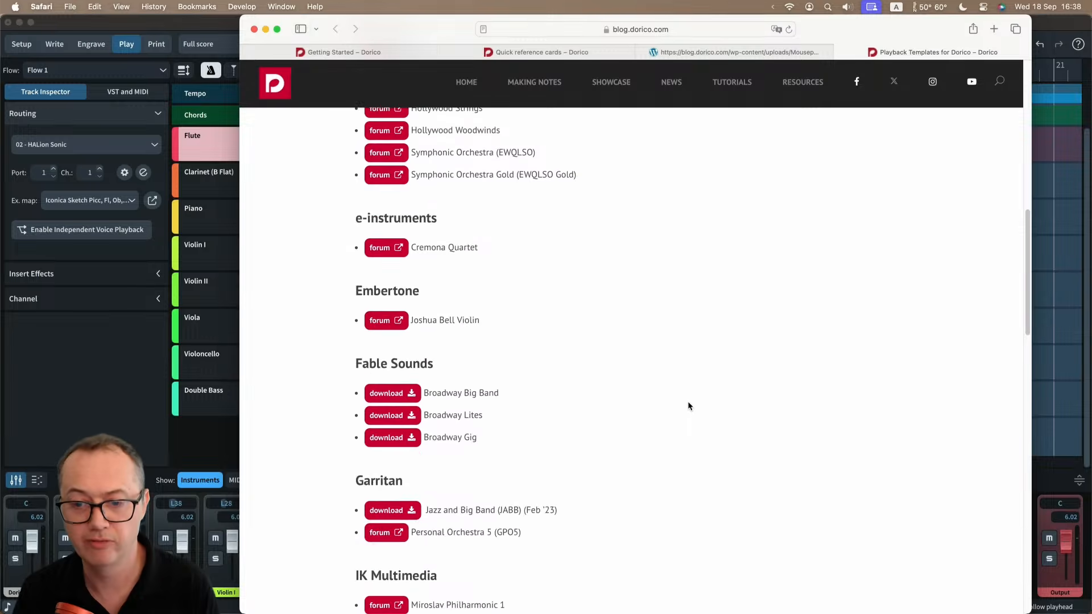
scroll(688, 401, down, 4)
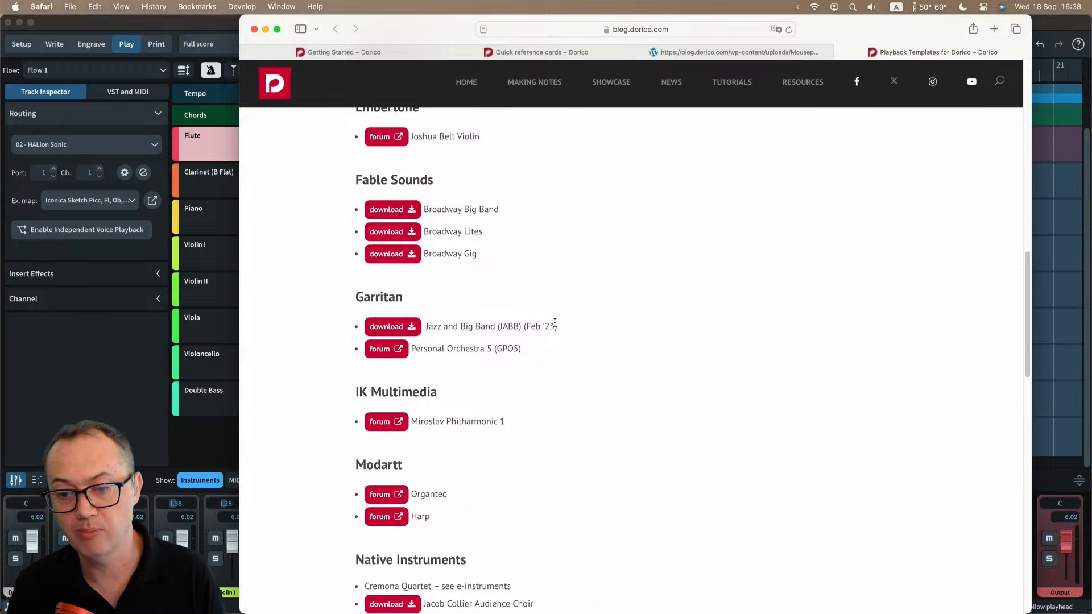
double_click(508, 325)
click(457, 326)
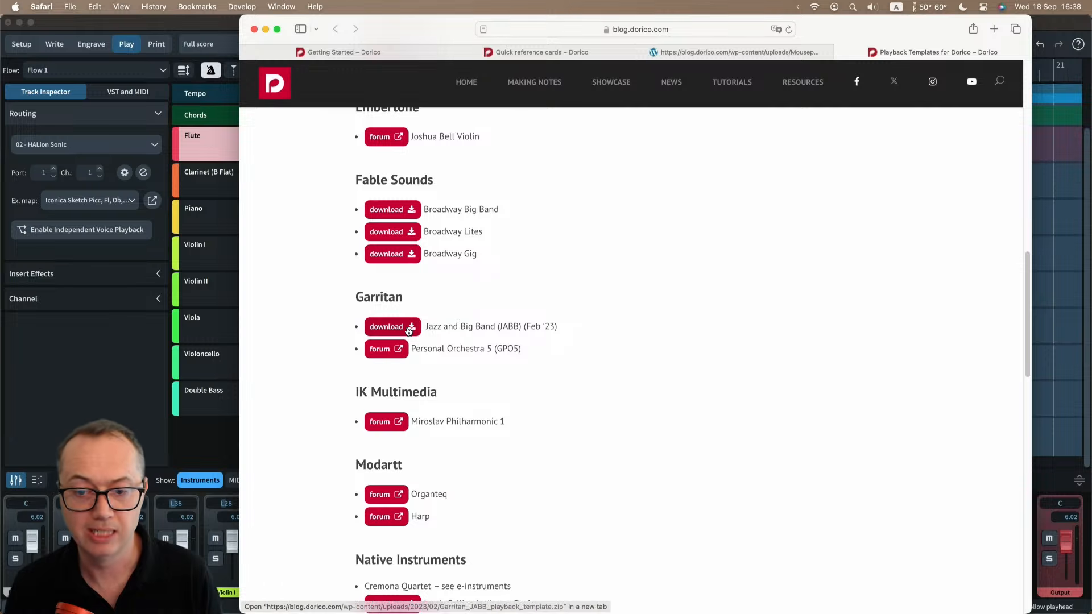
Switch back to Dorico, open the Playback Template dialog and select the GPO5 template in the list.
click(144, 395)
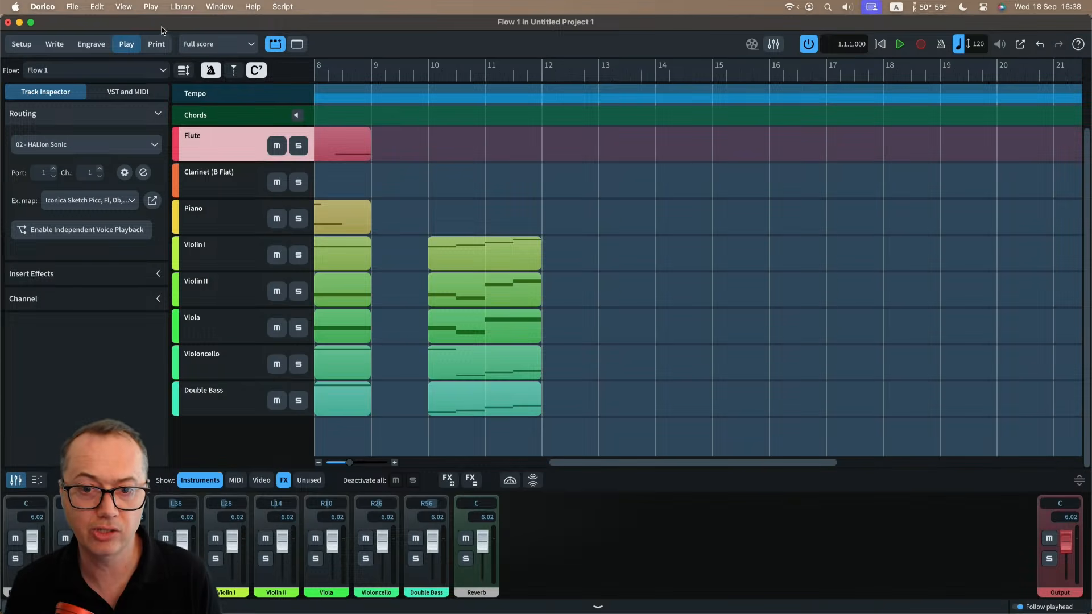
click(152, 7)
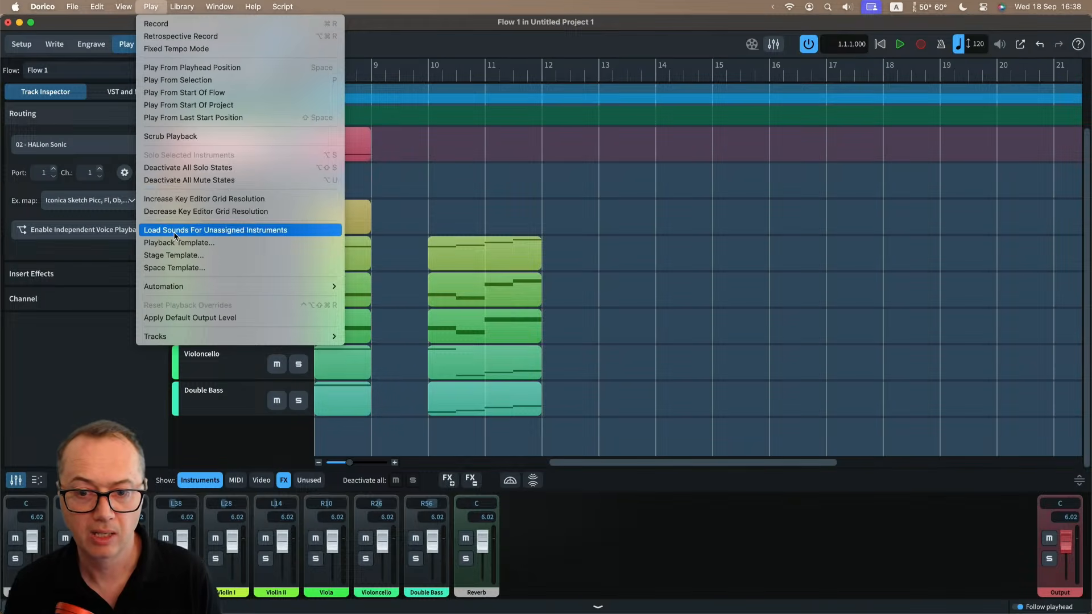
click(195, 243)
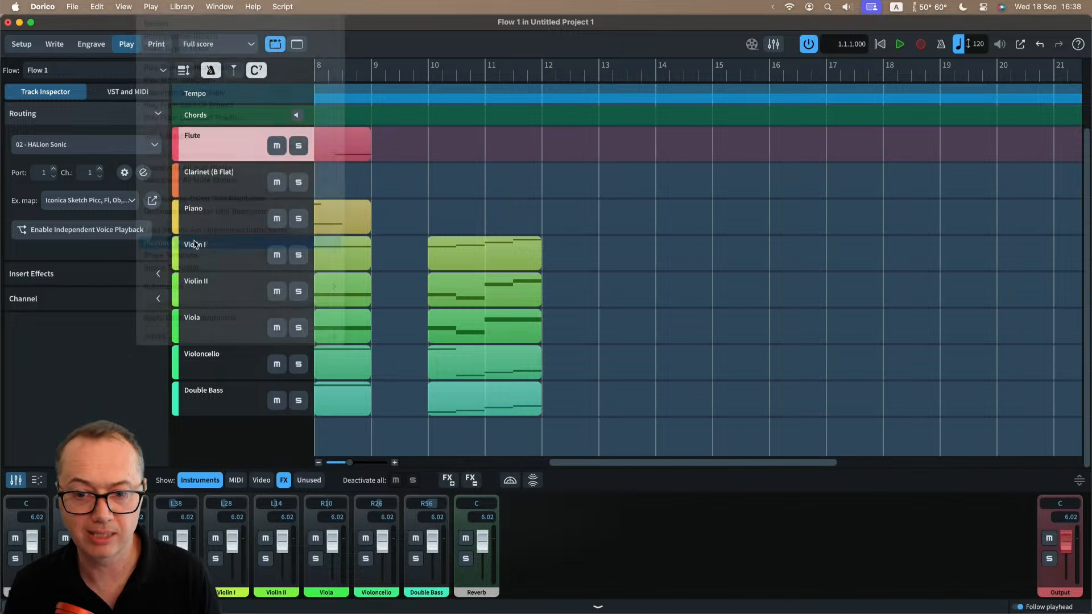
scroll(586, 250, up, 2)
scroll(586, 246, up, 15)
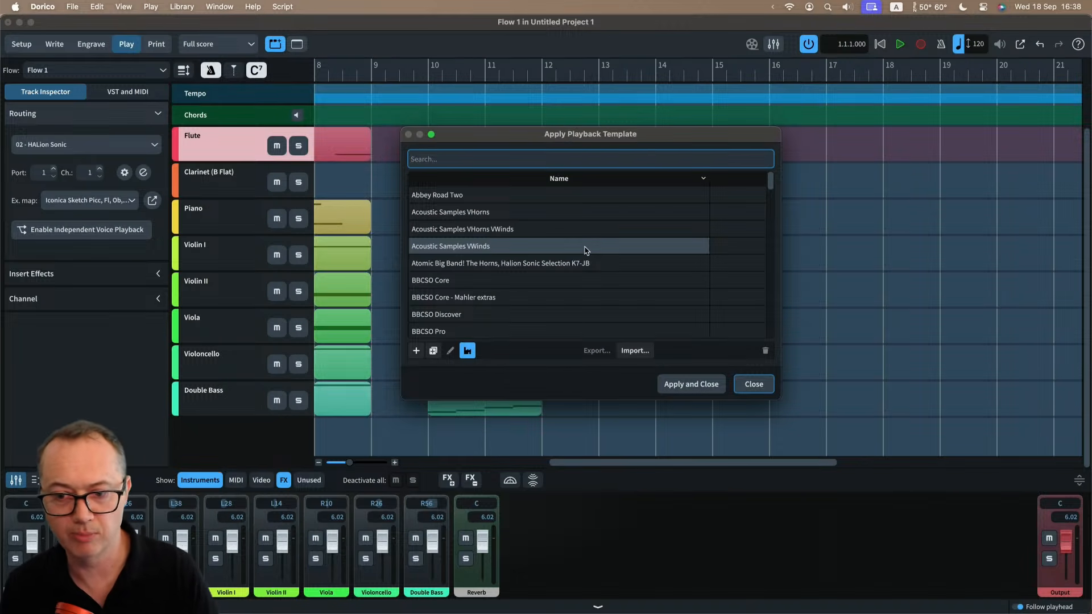
scroll(586, 250, down, 6)
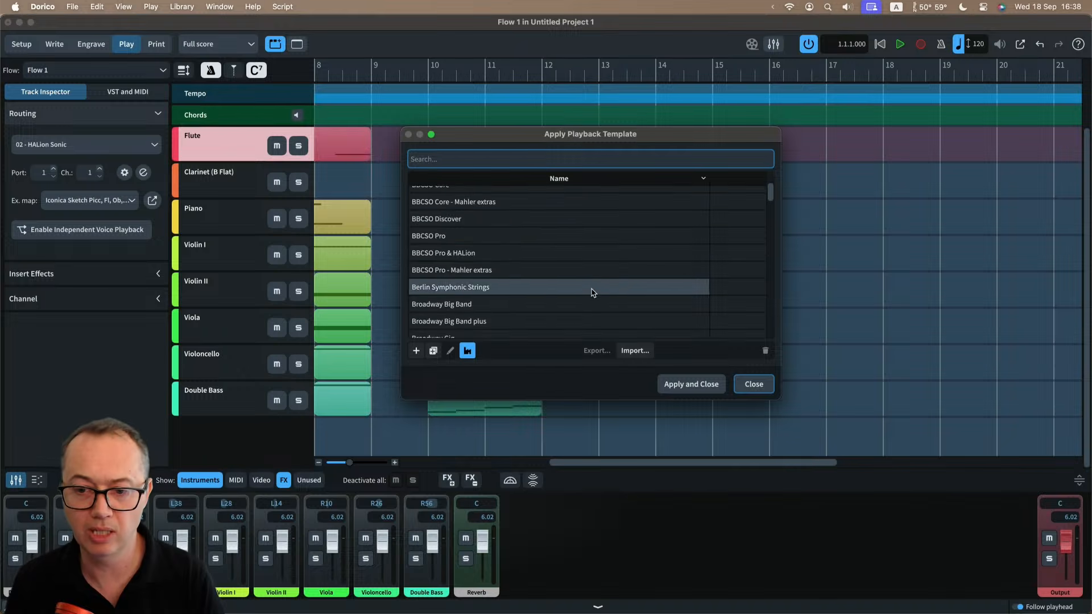
scroll(592, 296, down, 5)
click(461, 265)
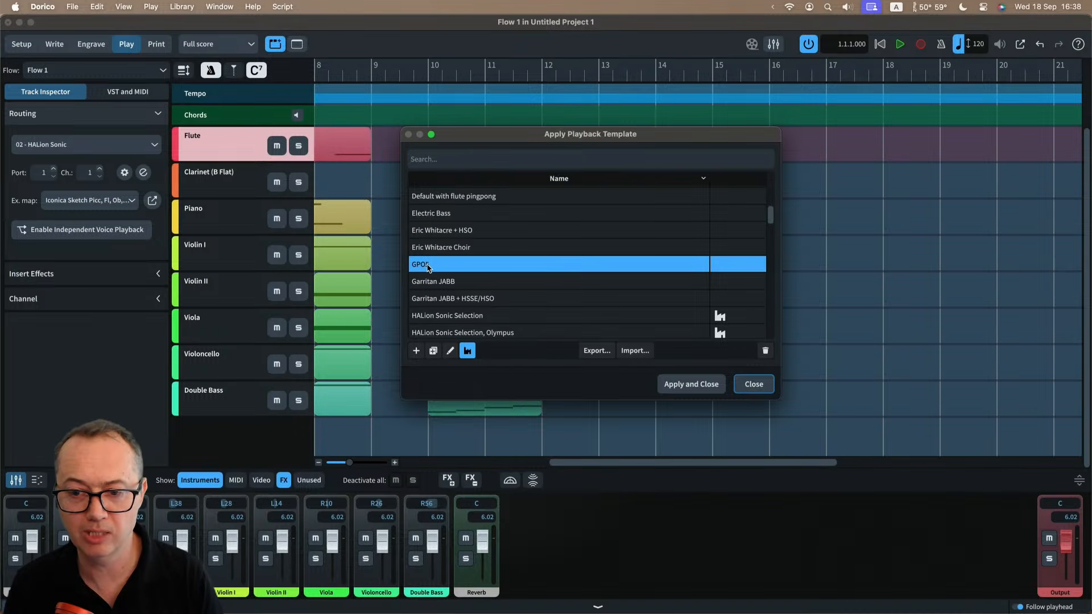
Look through the remaining playback templates, select NotePerformer and close the dialog without applying it.
scroll(560, 264, down, 3)
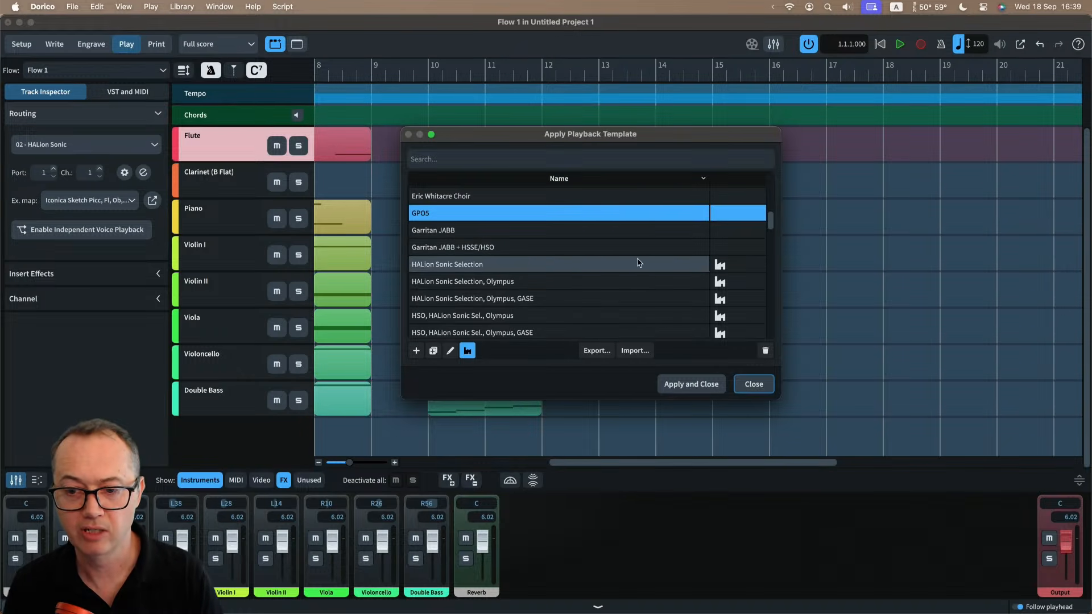
scroll(651, 293, up, 2)
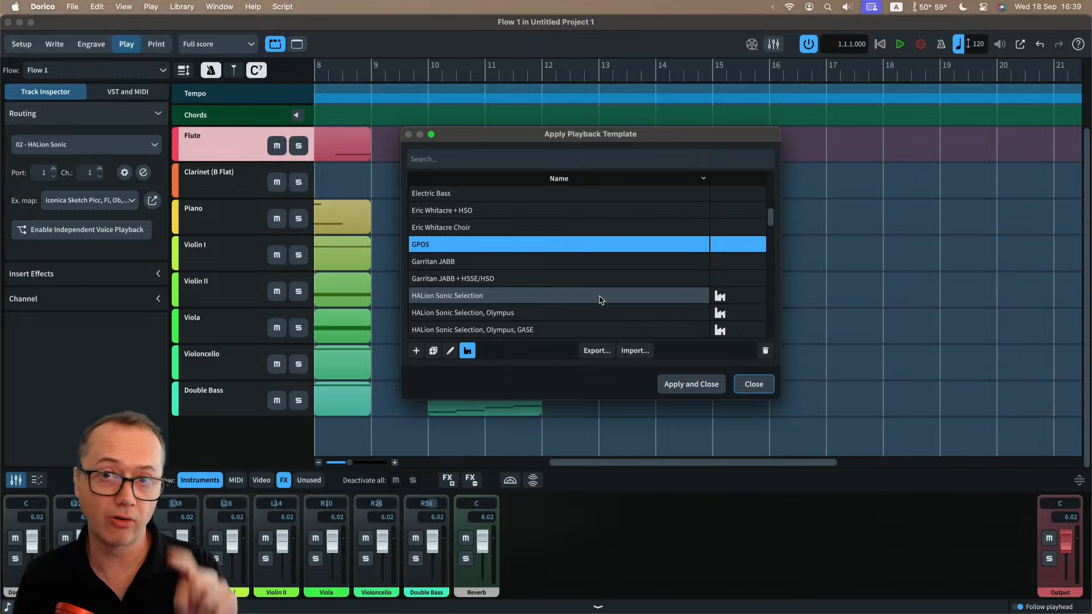
scroll(600, 300, down, 10)
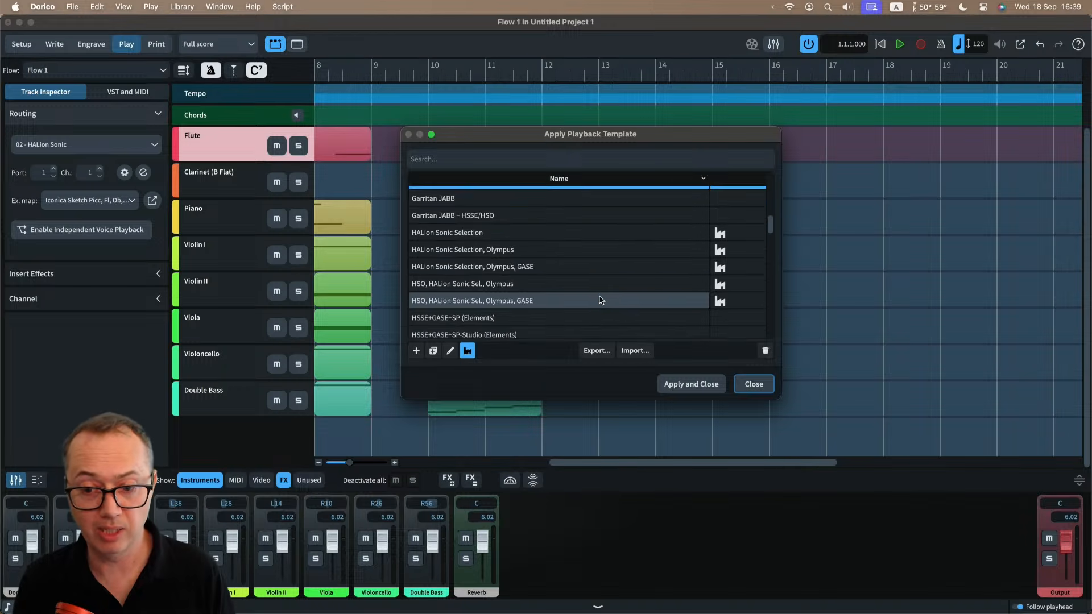
scroll(600, 300, down, 8)
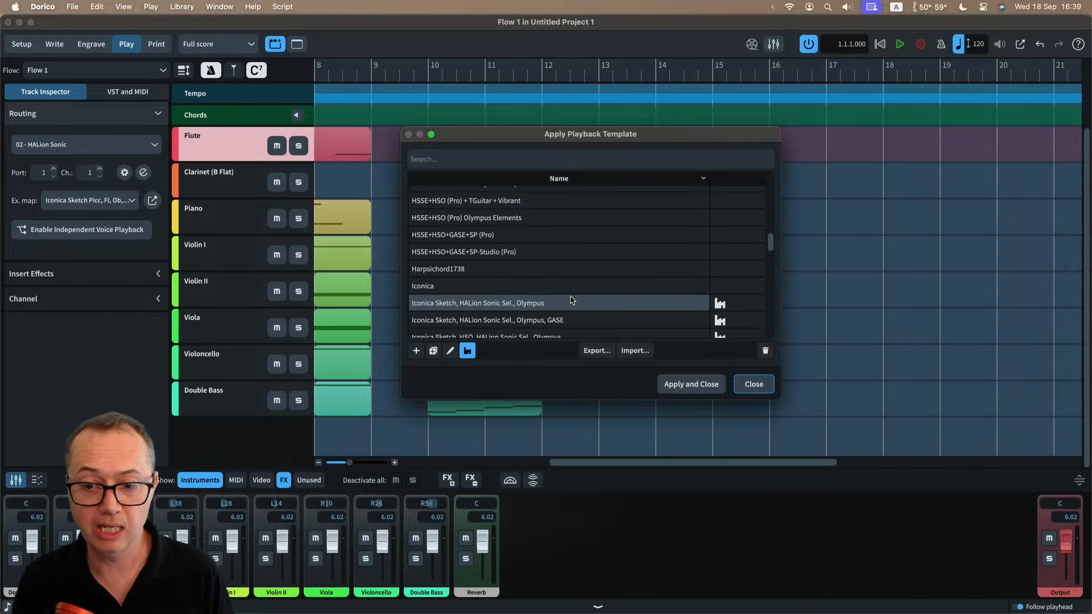
scroll(572, 300, down, 6)
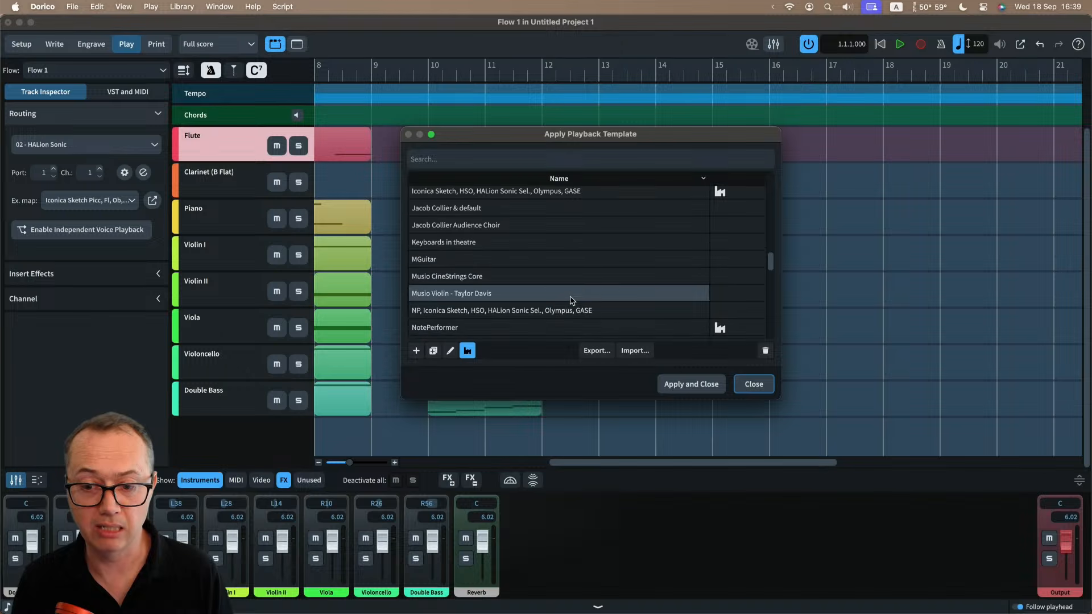
click(514, 285)
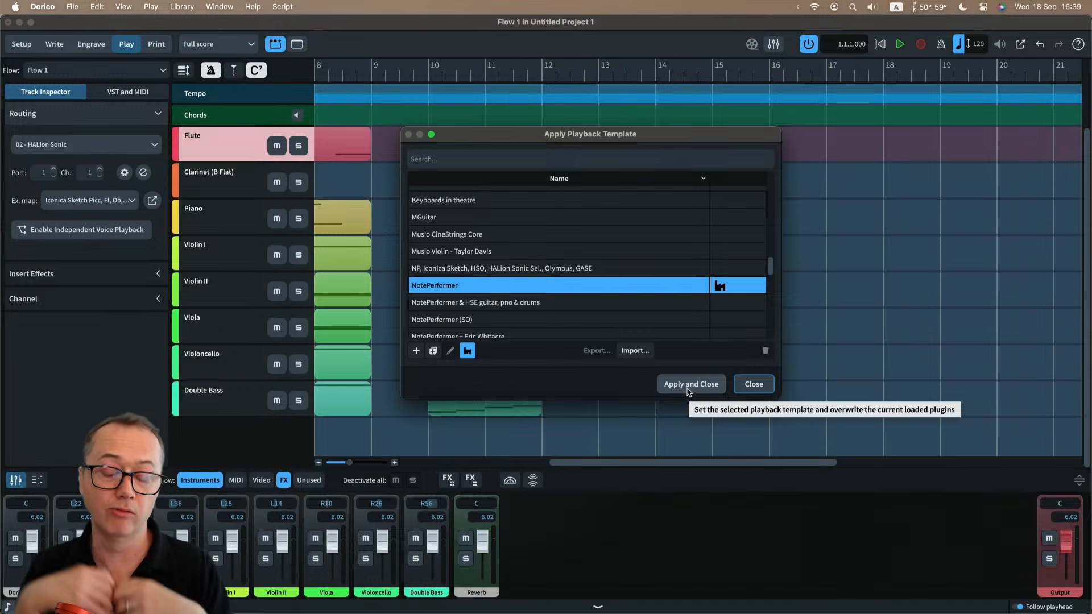
click(754, 385)
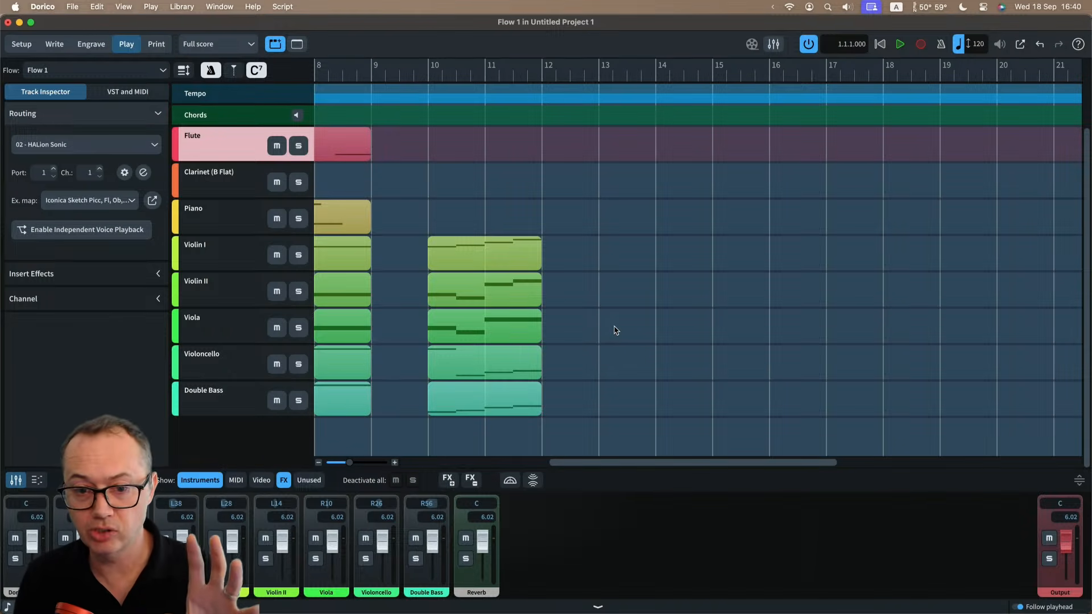
Reopen the Playback Template dialog to review the template choices and close it without applying one.
click(151, 7)
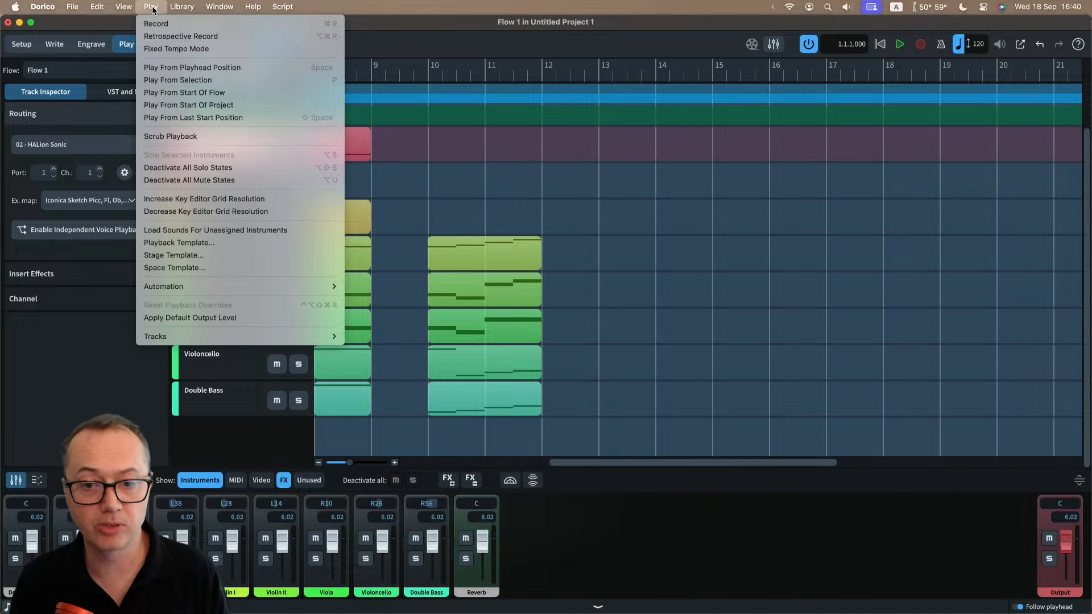
click(174, 242)
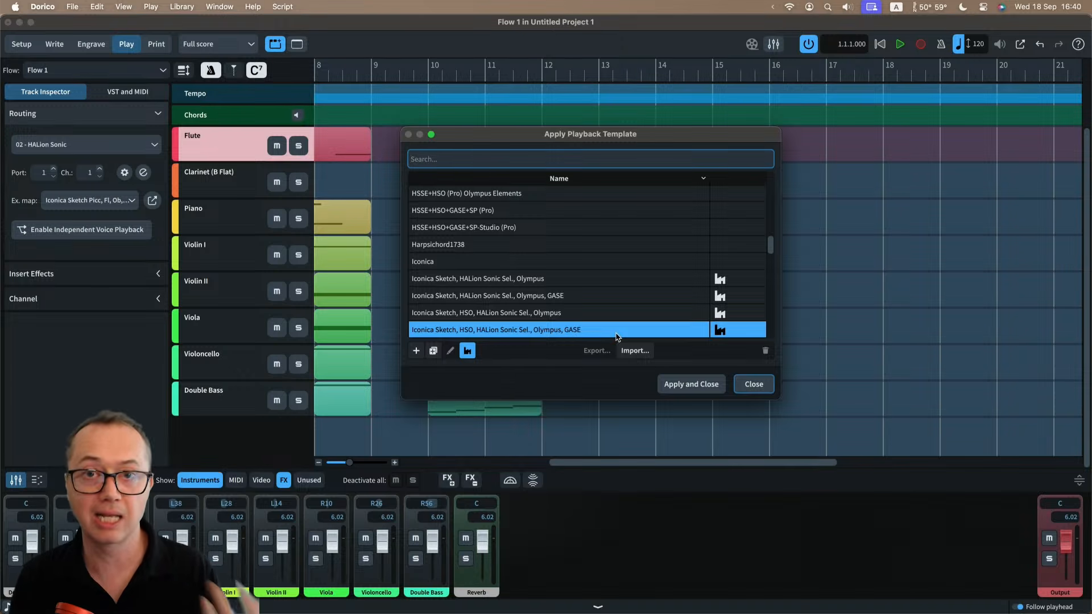
click(746, 383)
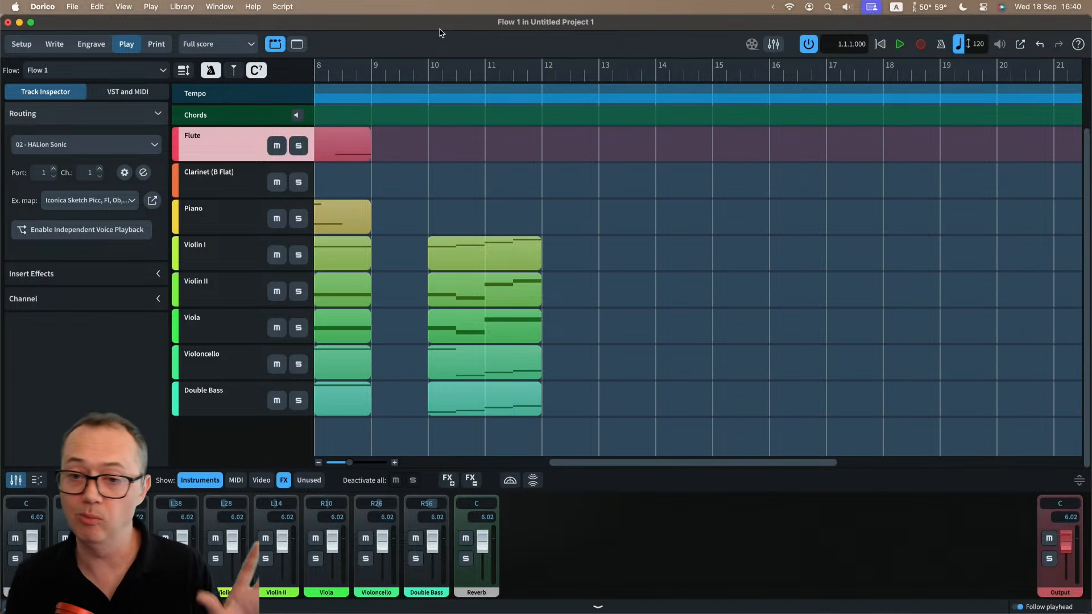
Open Device Setup, look through the available ASIO drivers while keeping AG06/AG03, and close the dialog.
click(99, 7)
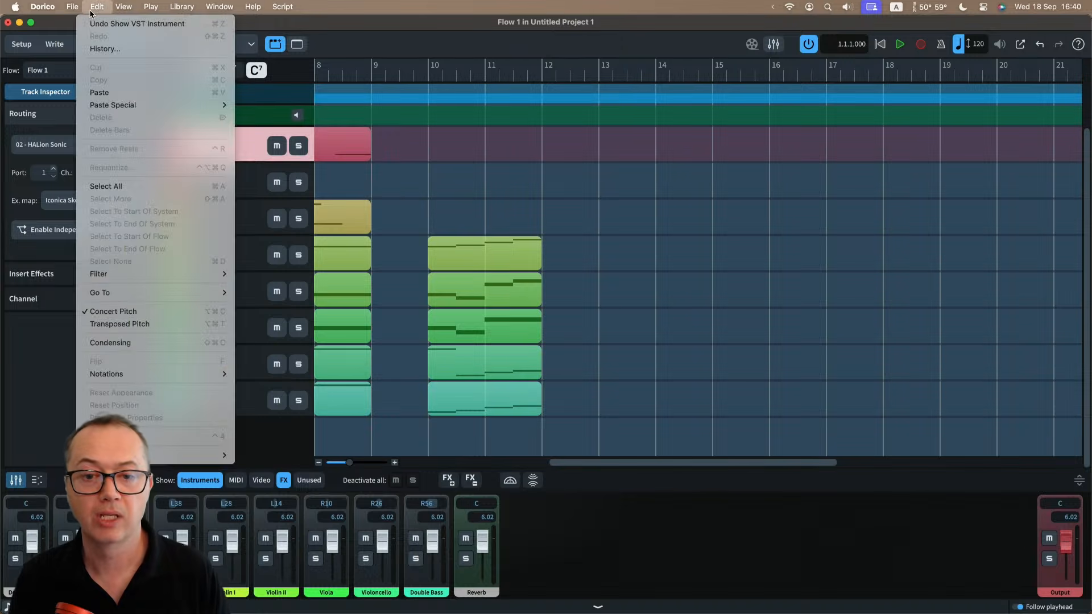
click(146, 436)
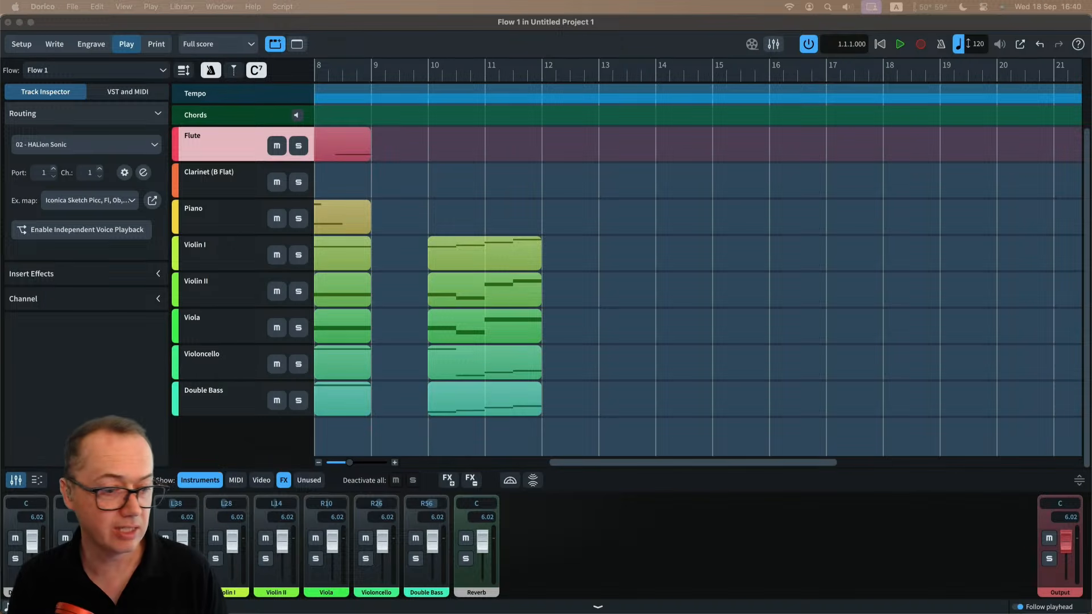
drag(584, 234, 609, 179)
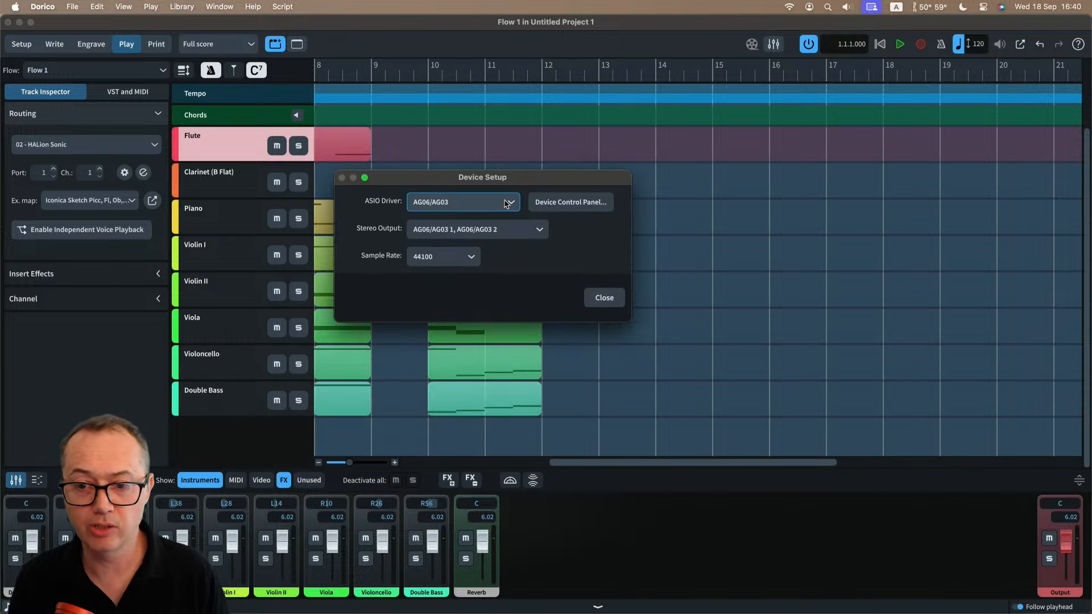
click(451, 208)
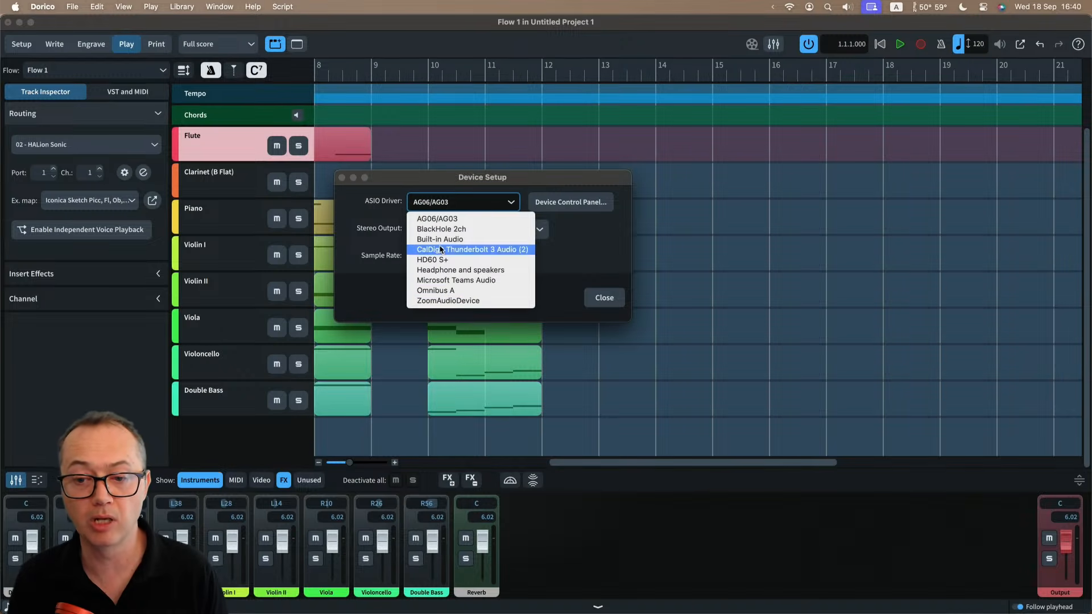
click(382, 214)
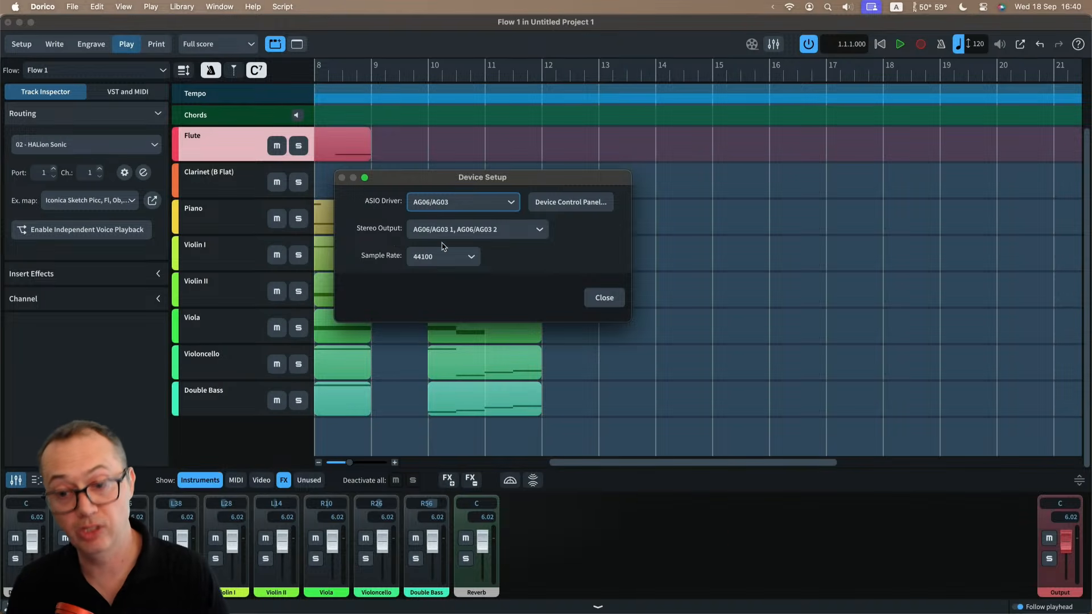
click(596, 300)
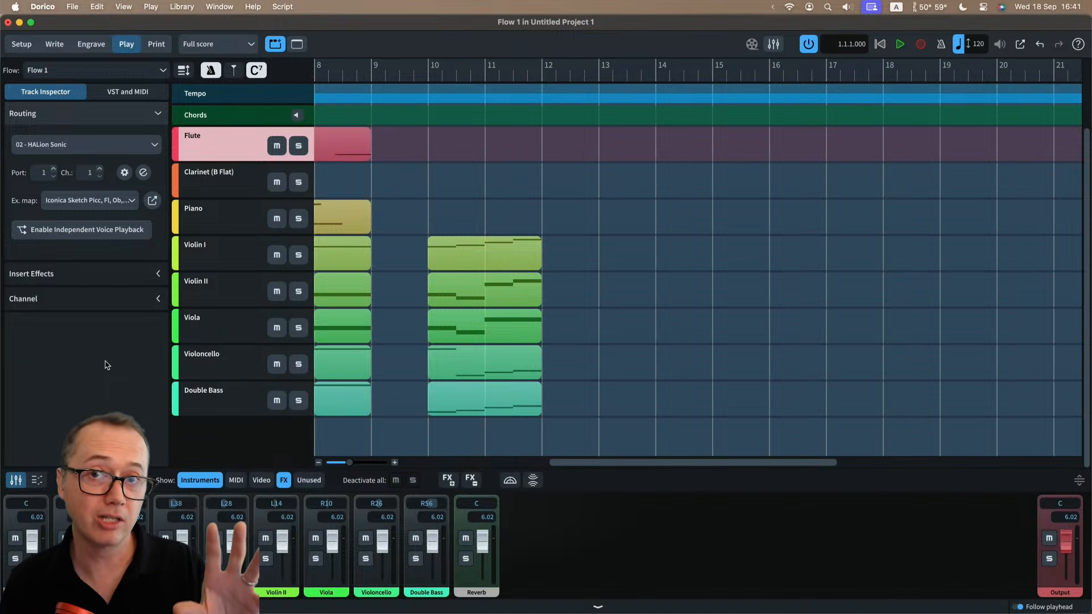
Switch to Write mode and enter a full bar of eighth notes in bar 2 of the piano's upper staff, starting C♯, D♯, F♯.
click(57, 45)
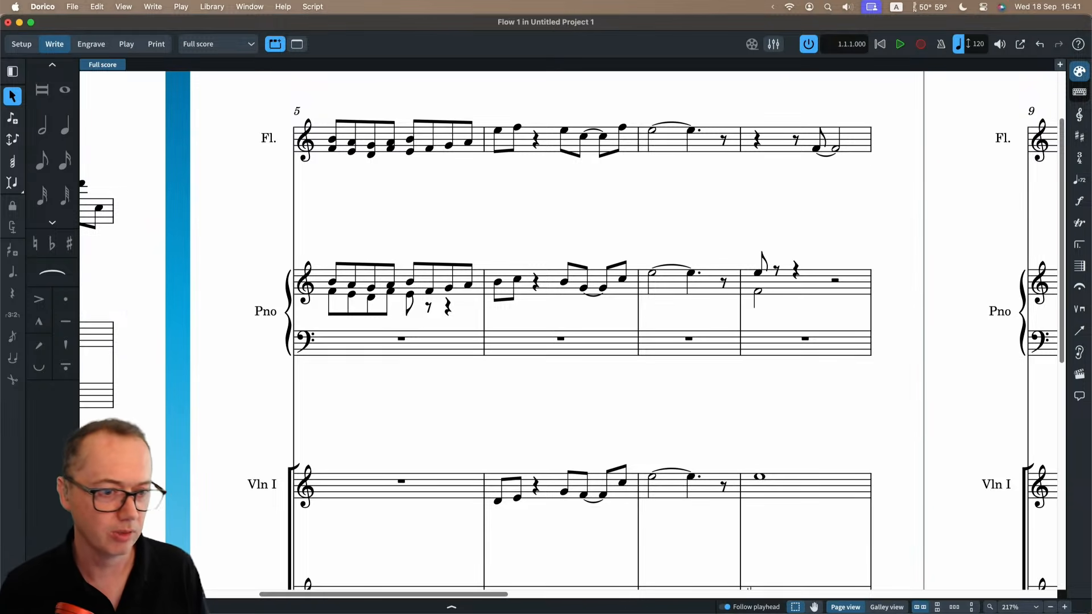
key(super+minus)
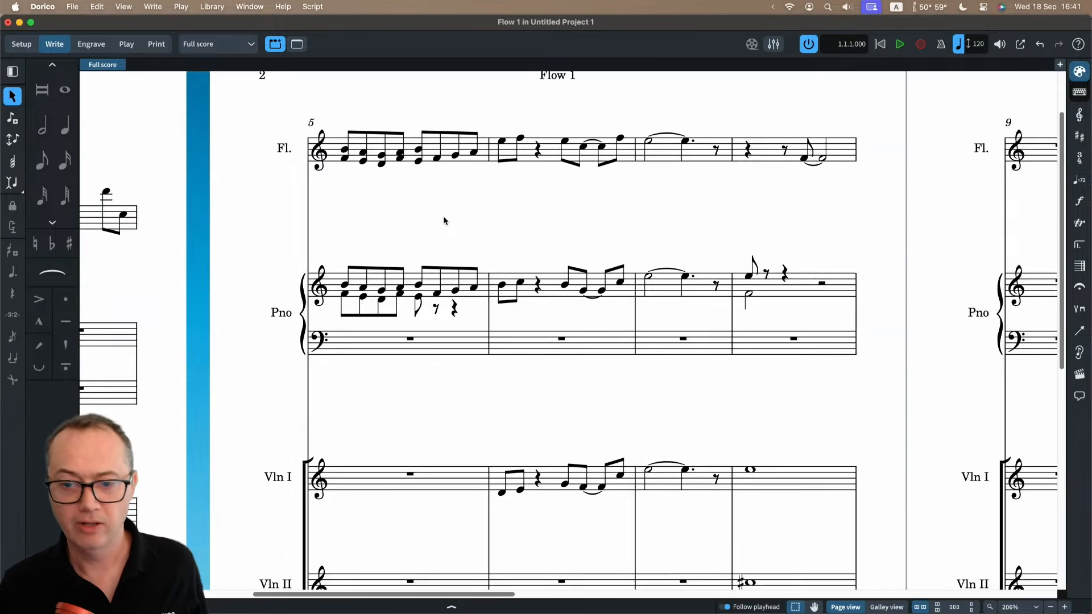
scroll(443, 221, left, 10)
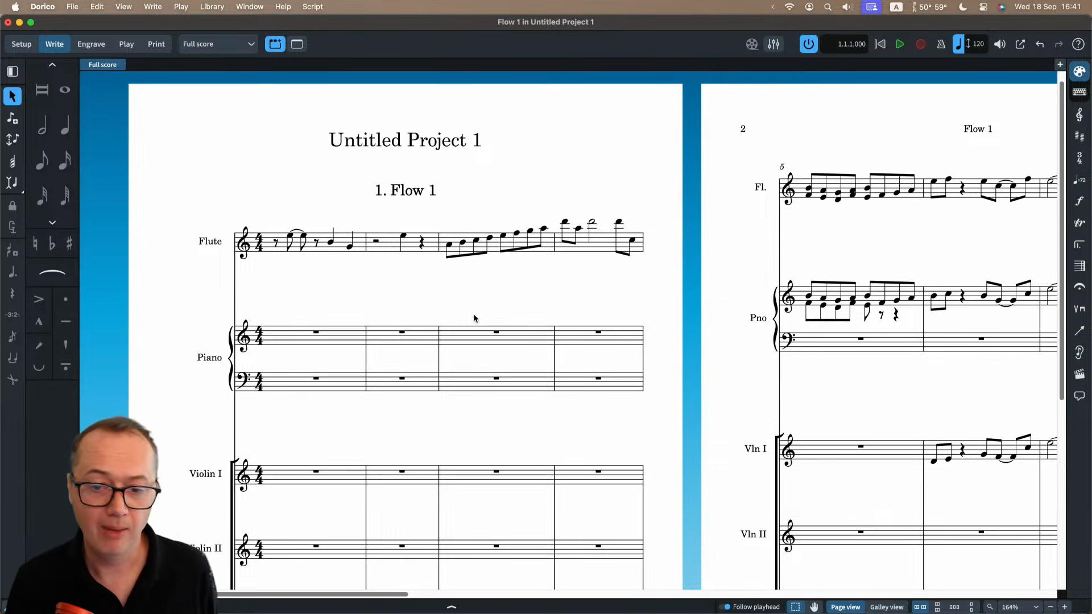
key(z)
key(z)
click(290, 349)
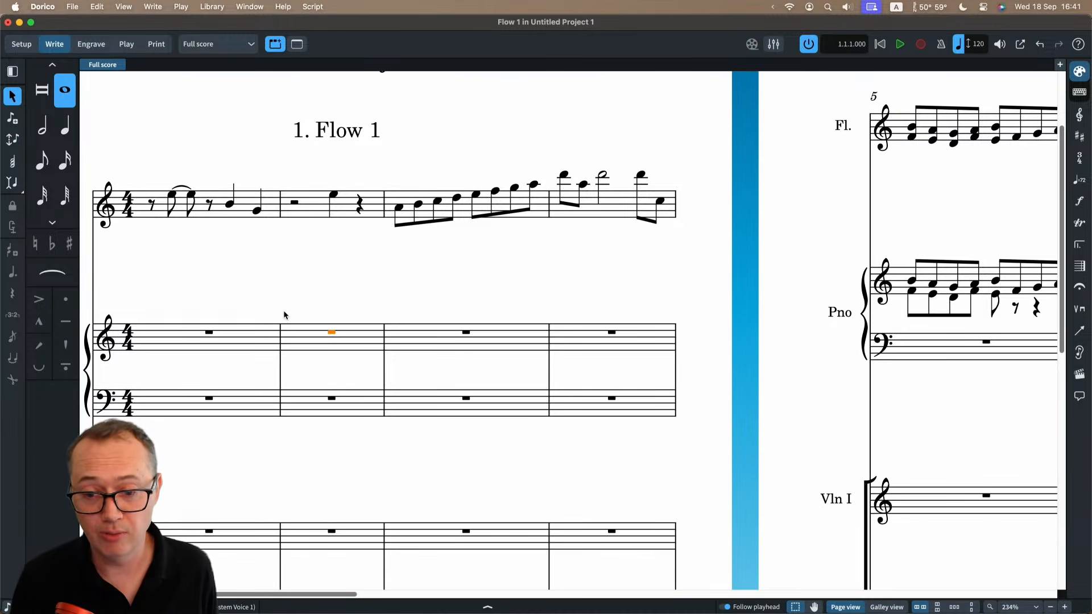
key(shift+n)
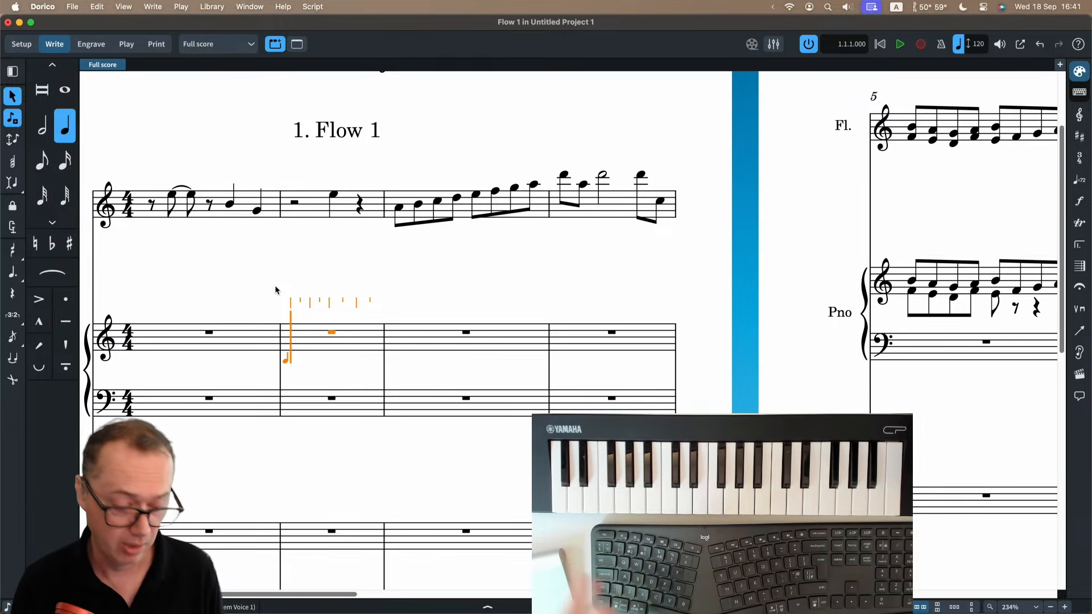
key(5)
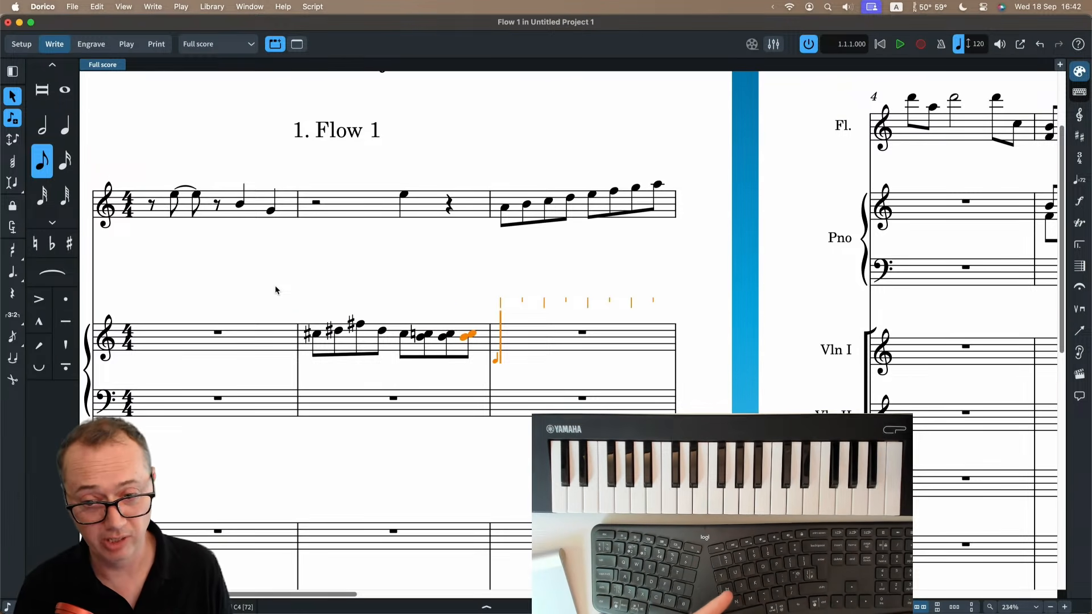
Turn on pitch-before-duration input and enter notes of mixed durations in bar 3 of the piano's upper staff.
key(k)
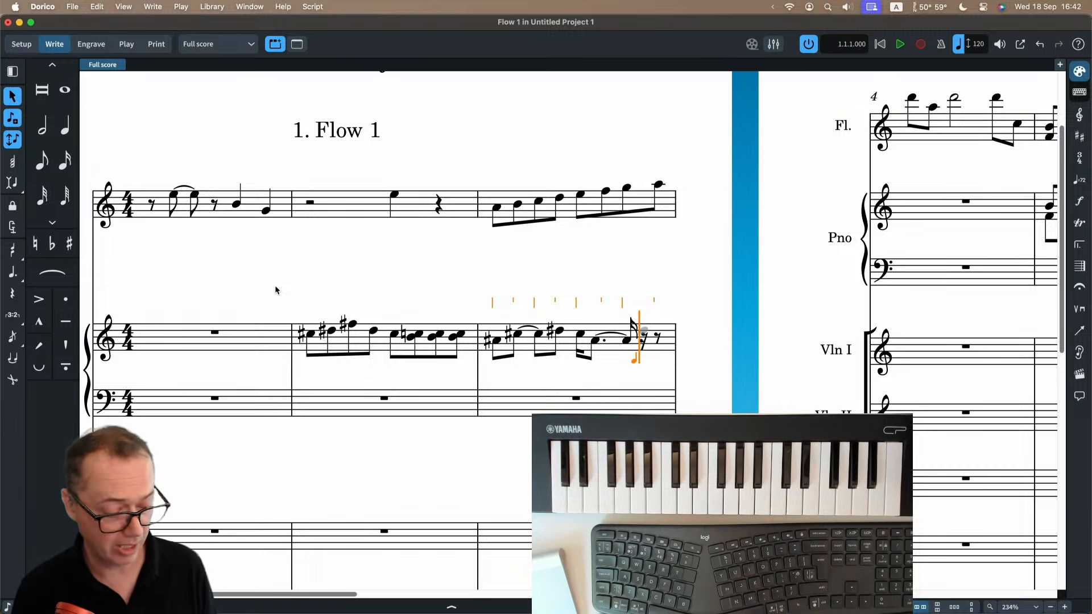
key(Escape)
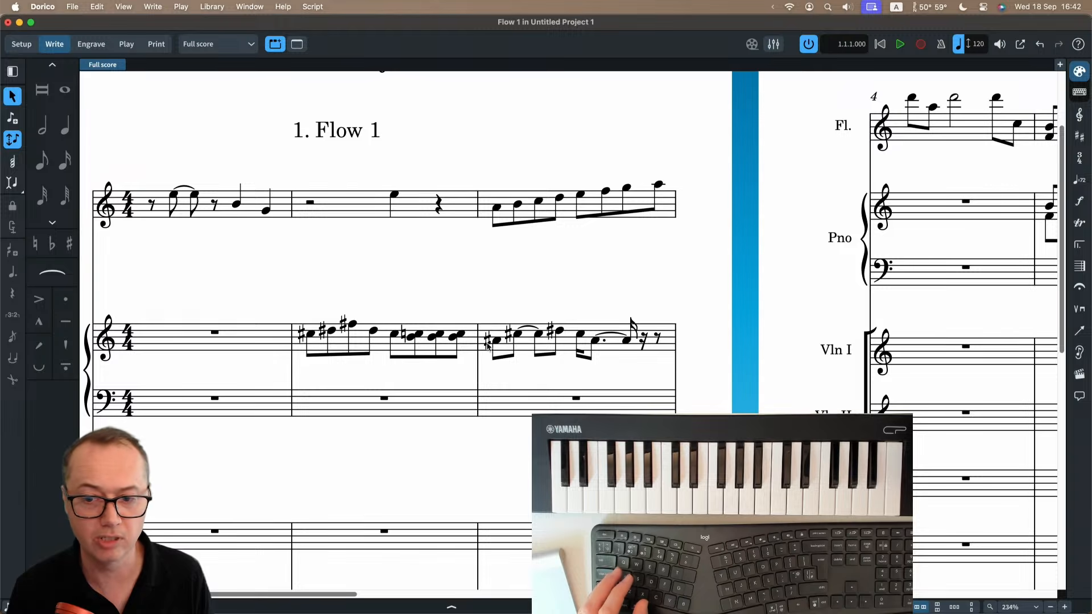
Delete all the notes in bars 2 and 3 of the piano's upper staff.
click(378, 349)
shift+click(569, 345)
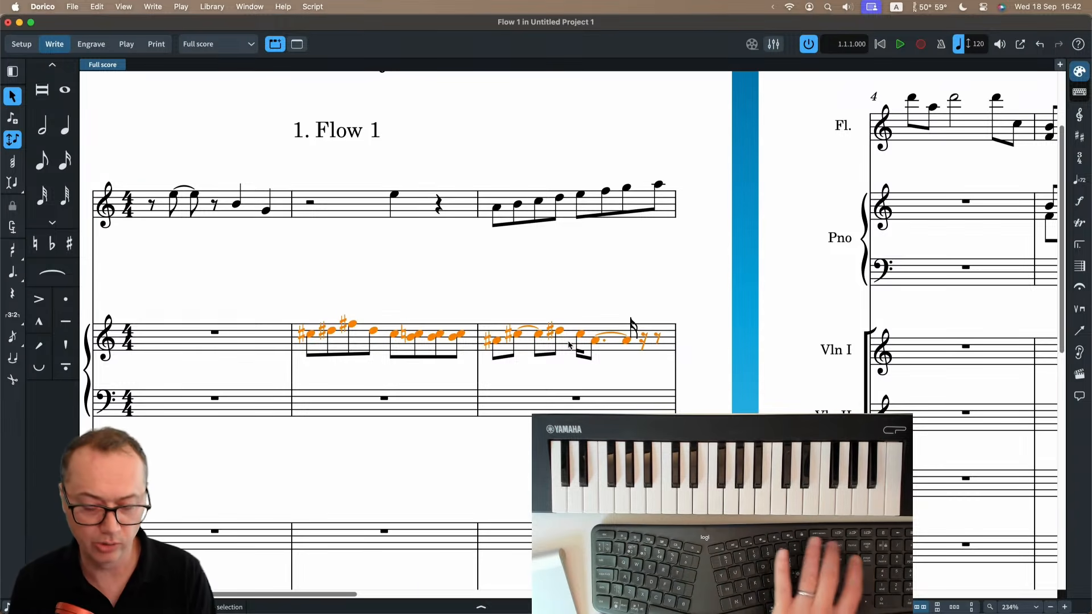
key(Delete)
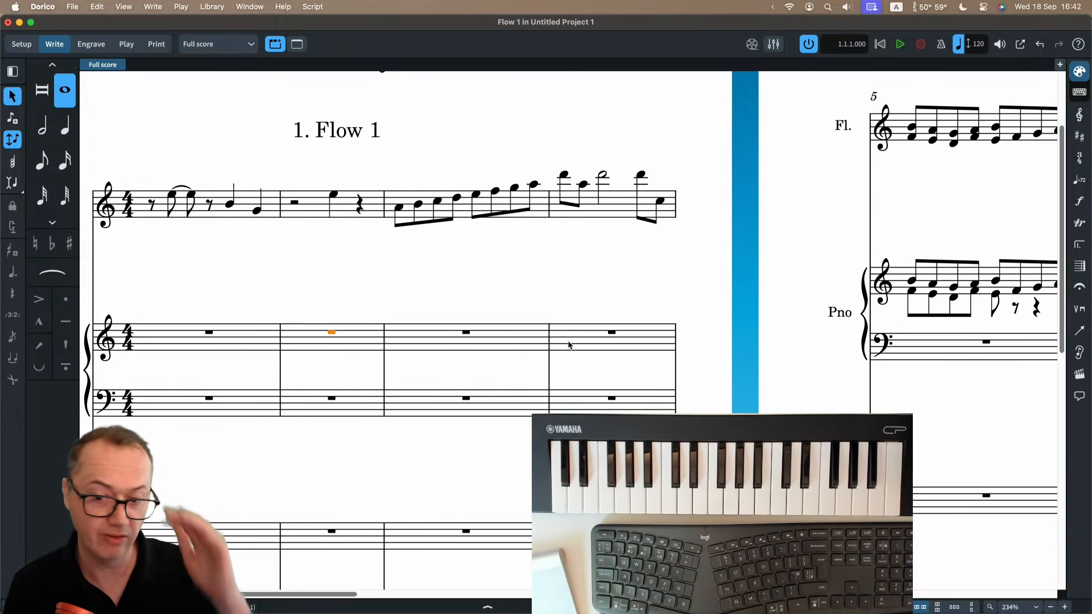
click(487, 293)
key(x)
key(x)
scroll(485, 288, right, 1)
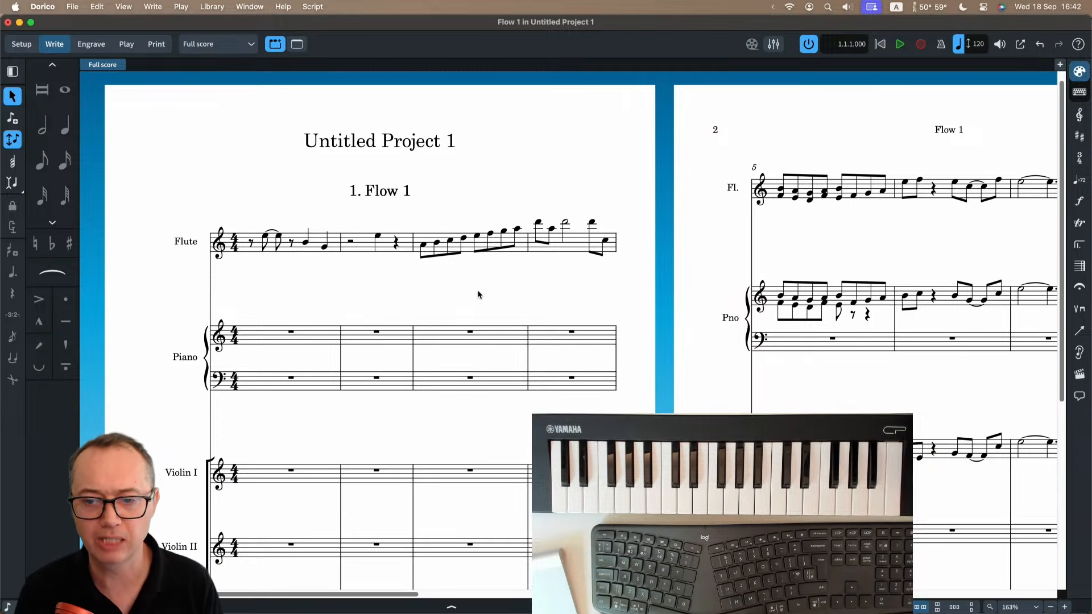
drag(477, 289, 501, 178)
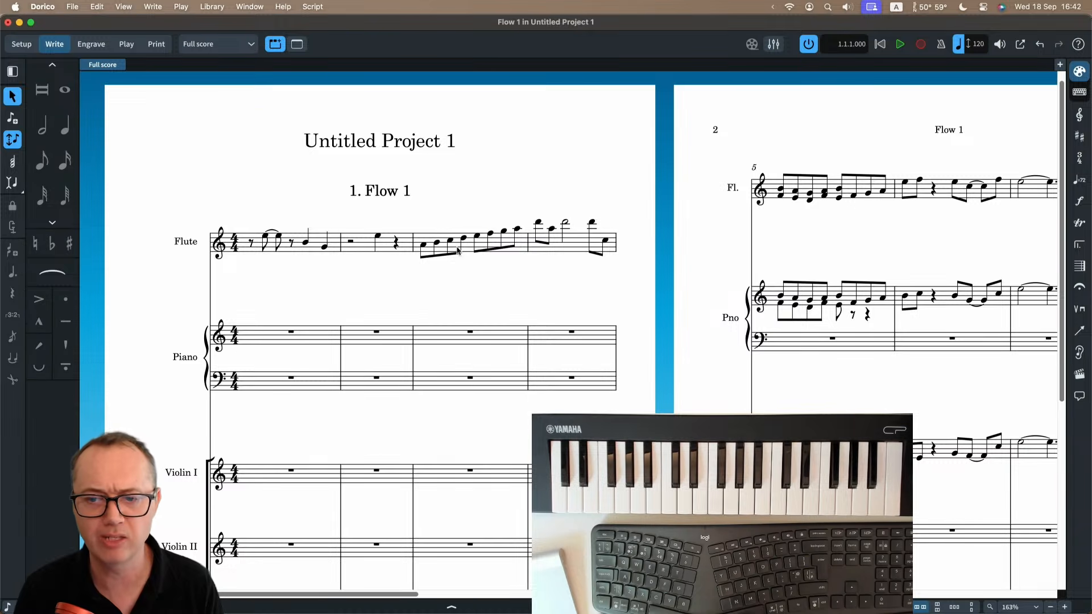
drag(419, 288, 518, 194)
click(486, 269)
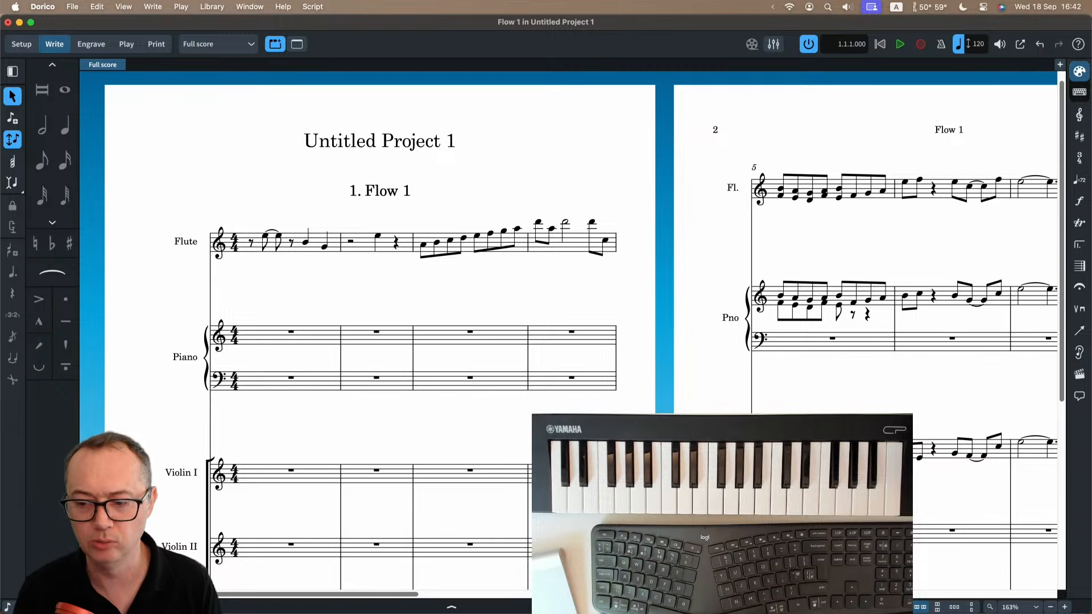
drag(559, 295, 538, 274)
mouse_move(572, 289)
mouse_down()
mouse_move(586, 306)
mouse_move(570, 294)
mouse_up()
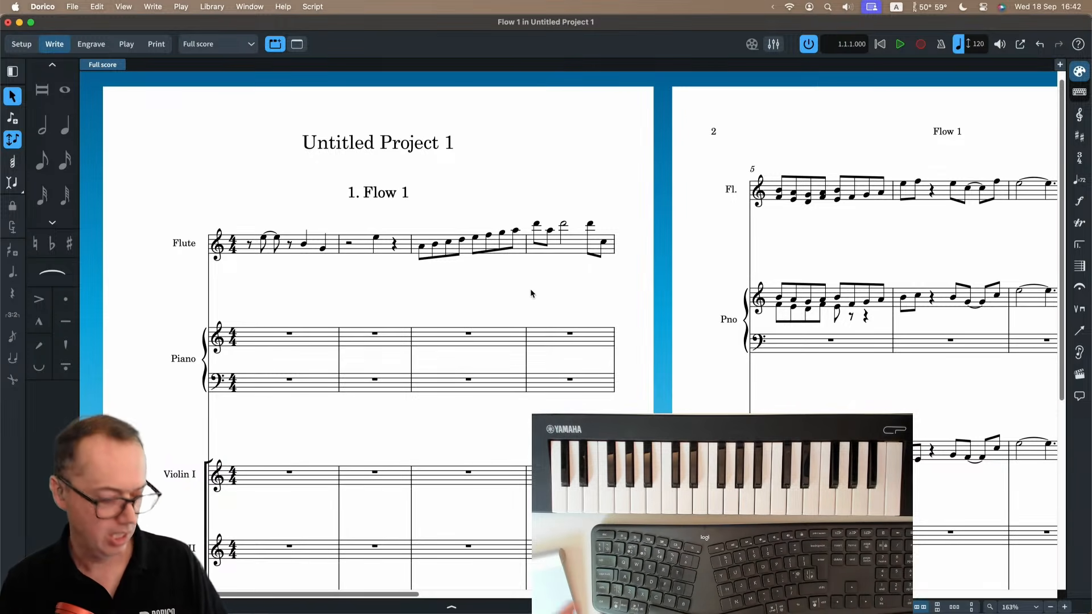
drag(579, 282, 469, 181)
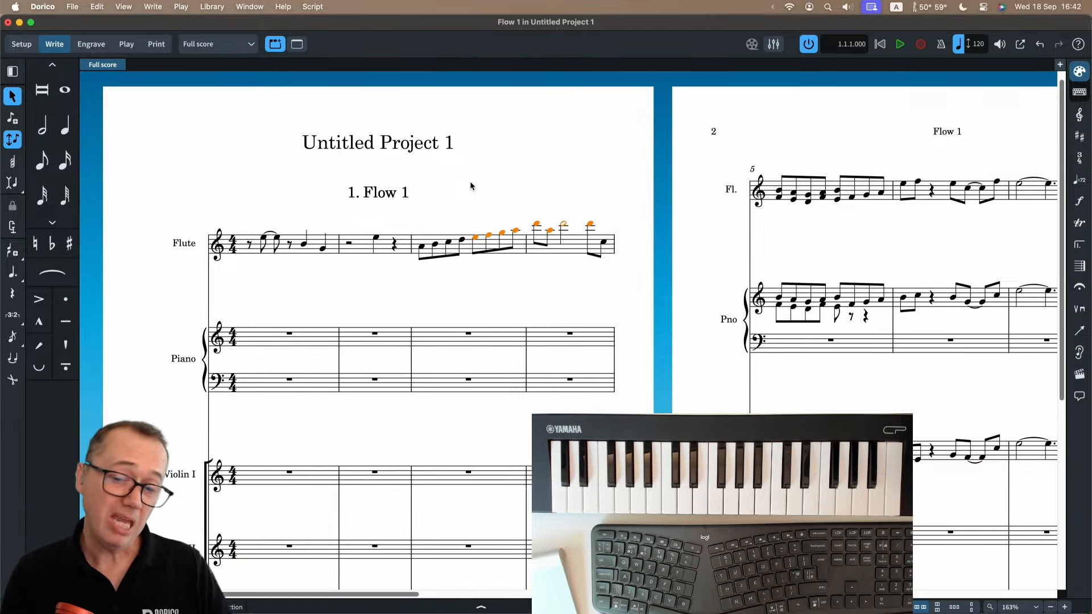
click(485, 187)
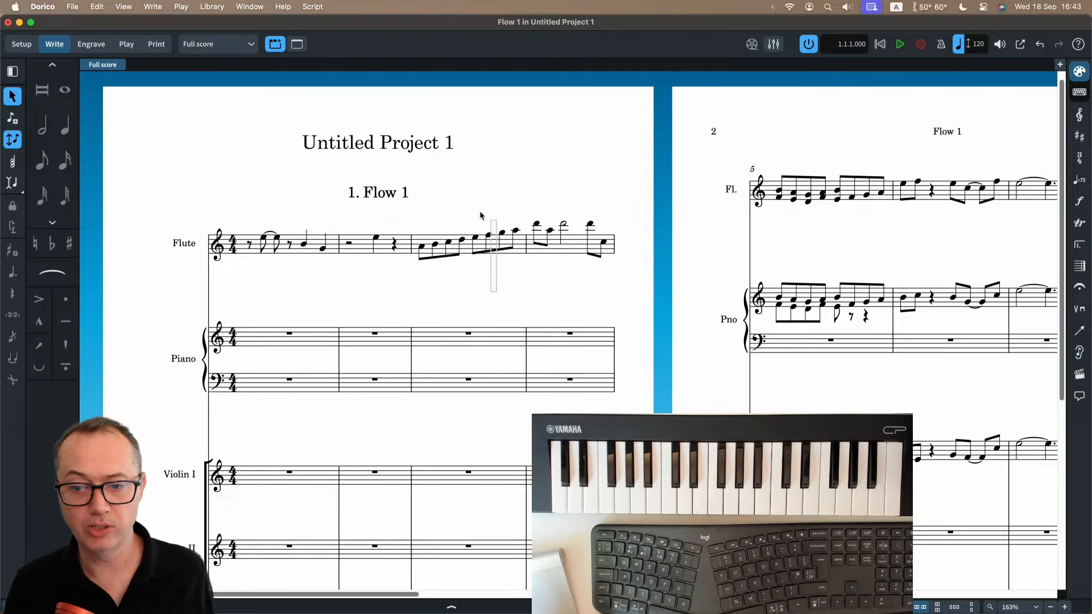
drag(496, 292, 476, 209)
click(477, 275)
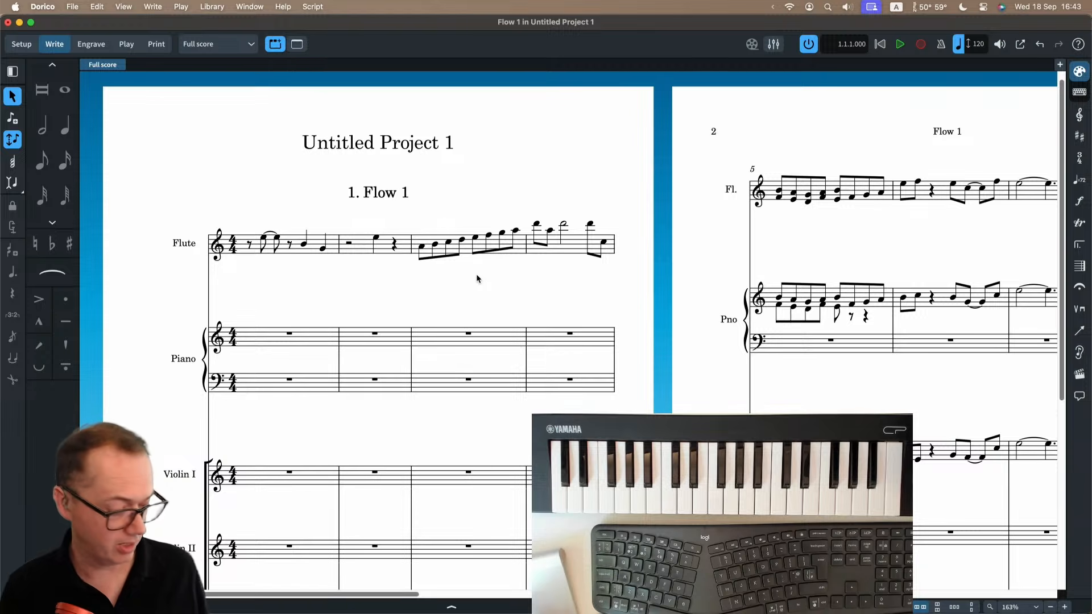
scroll(476, 275, down, 1)
scroll(476, 275, right, 2)
scroll(476, 274, down, 1)
scroll(476, 274, left, 2)
scroll(476, 274, up, 2)
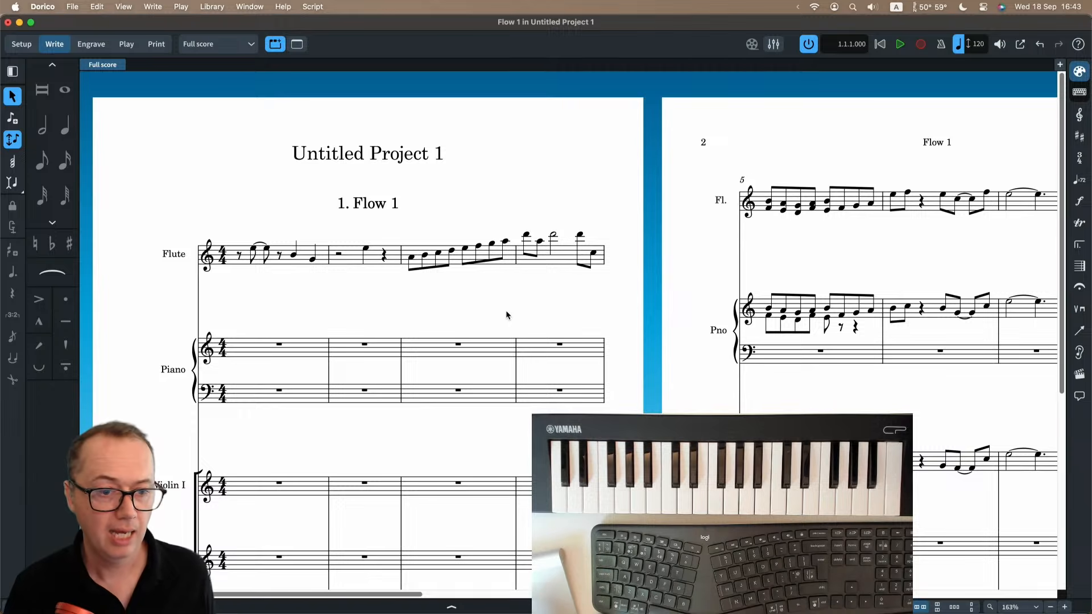
Add slurs over the notes of both voices in bar 5 of the piano's upper staff.
scroll(506, 309, right, 10)
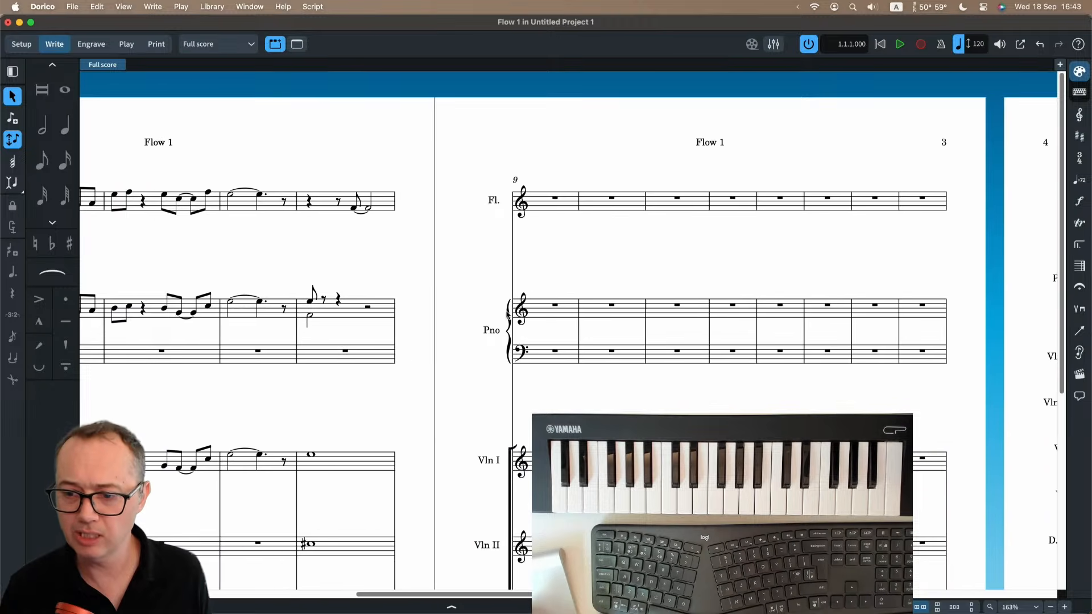
scroll(506, 312, down, 5)
scroll(562, 320, up, 4)
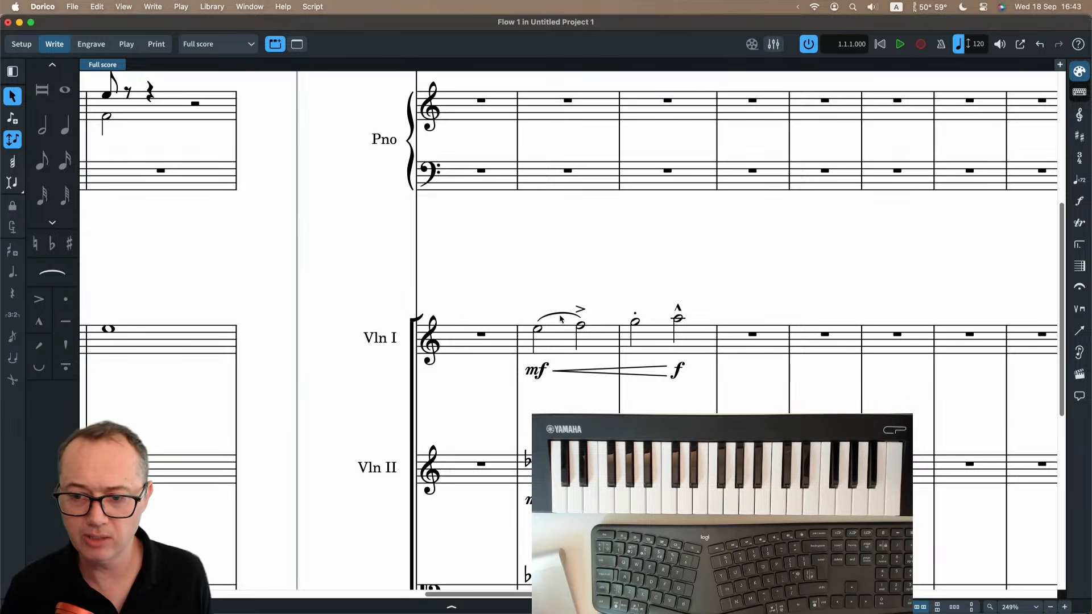
click(560, 317)
scroll(467, 246, left, 10)
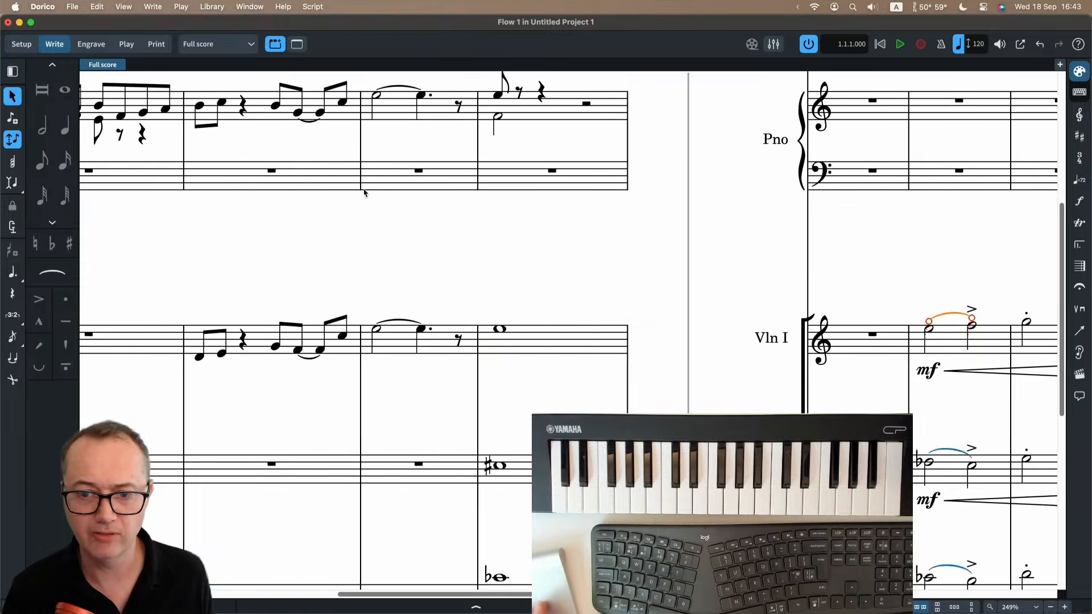
scroll(432, 216, up, 2)
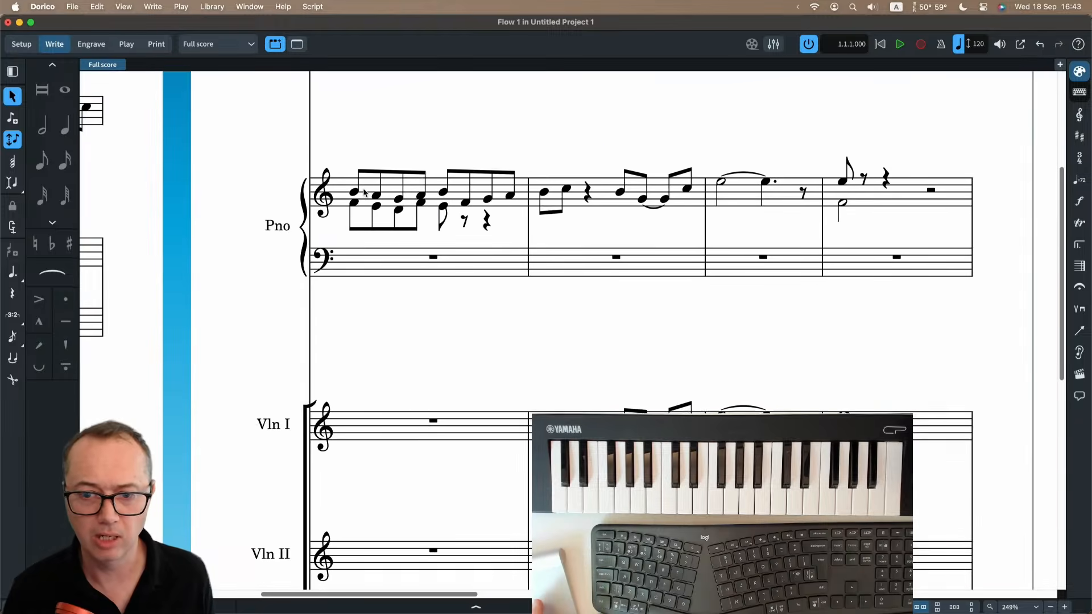
click(395, 192)
key(s)
scroll(414, 166, up, 2)
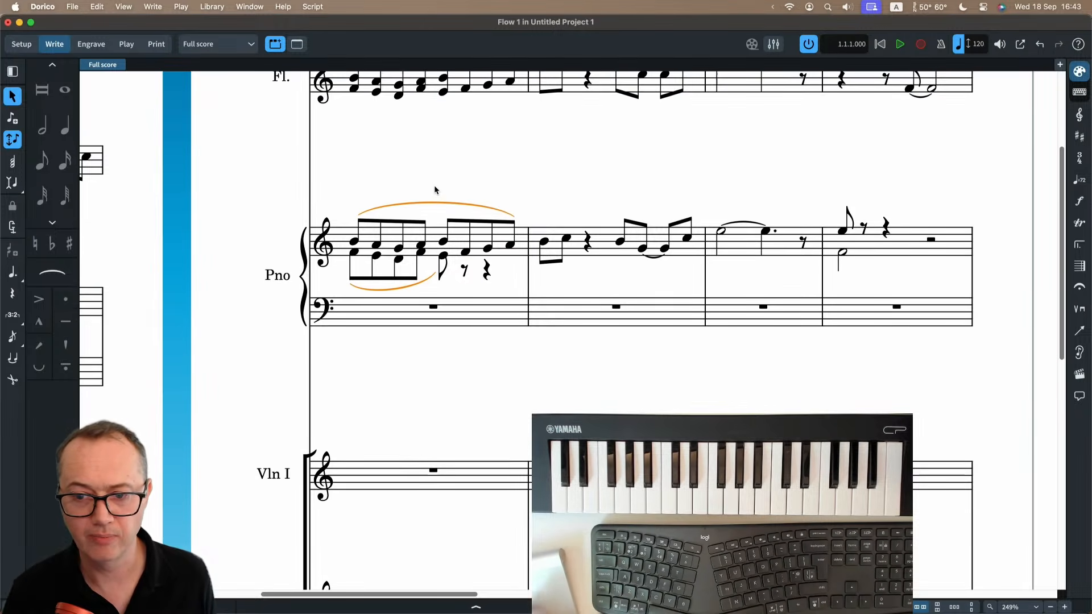
key(Escape)
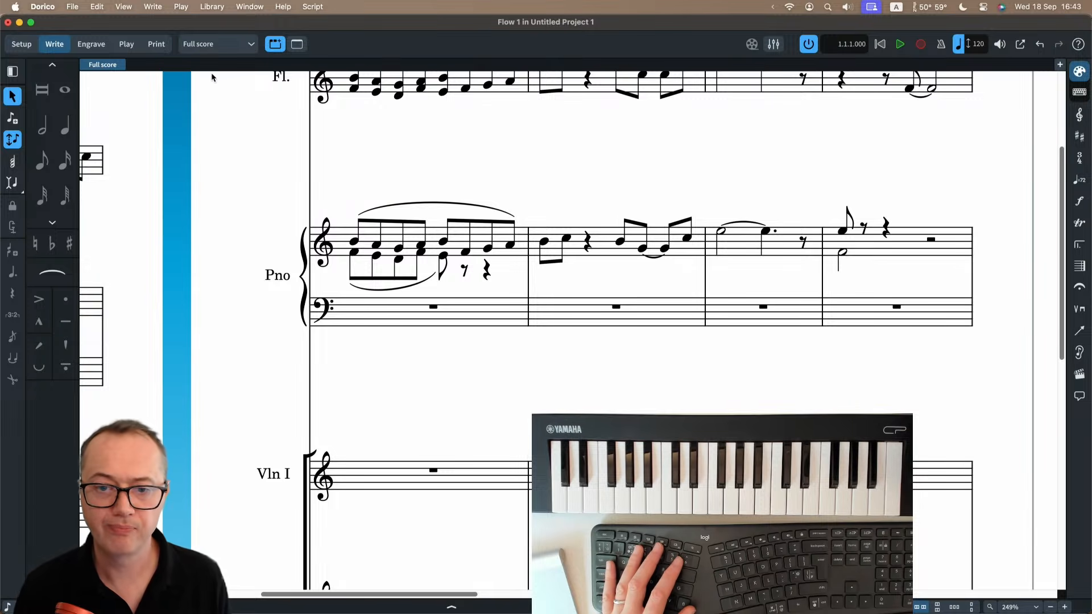
Examine the upper piano slur's handles in Engrave mode and return to Write mode.
click(88, 46)
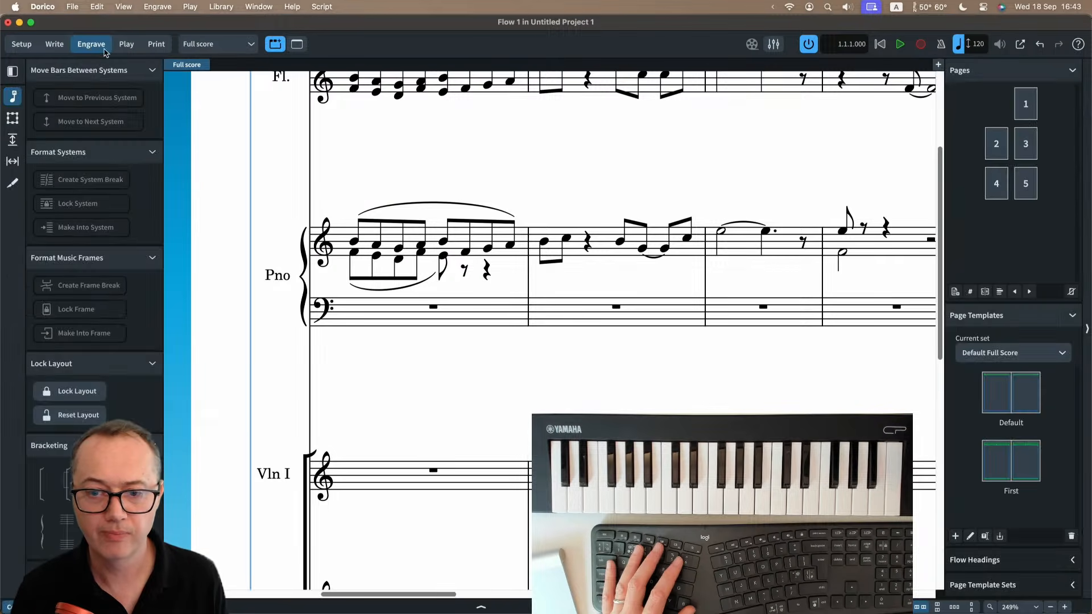
click(455, 205)
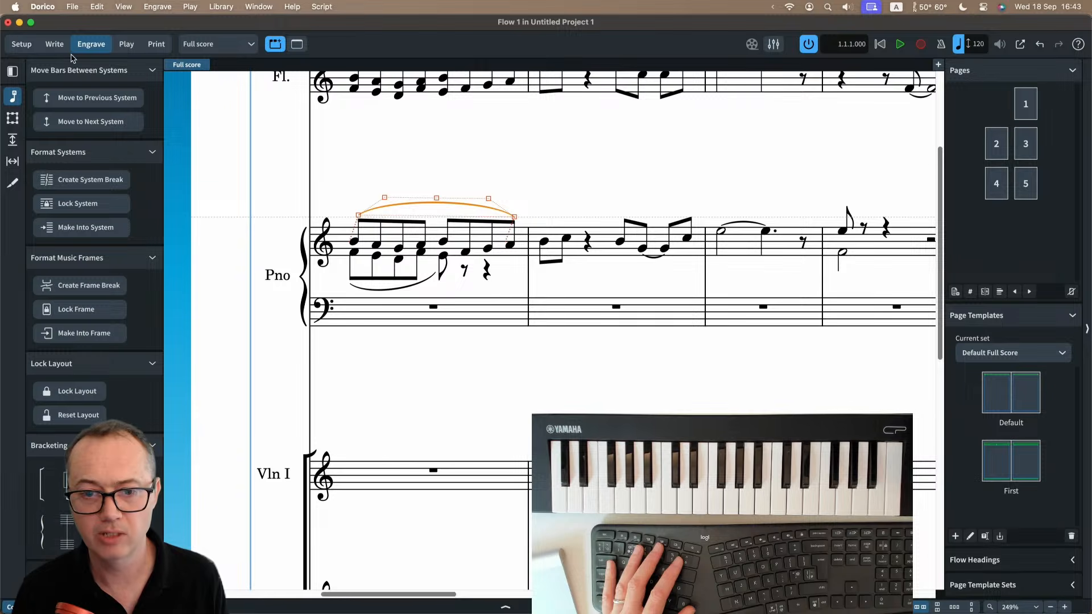
click(55, 45)
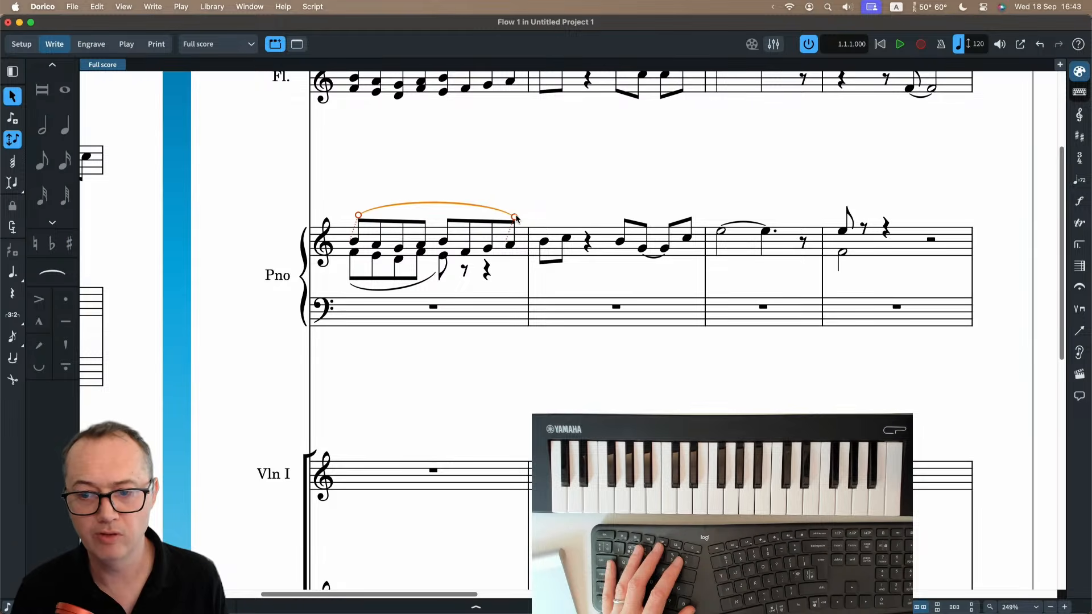
Shorten the upper piano slur in bar 5 by two notes and extend it back to the bar's last note.
key(shift+alt+Left)
key(shift+alt+Left)
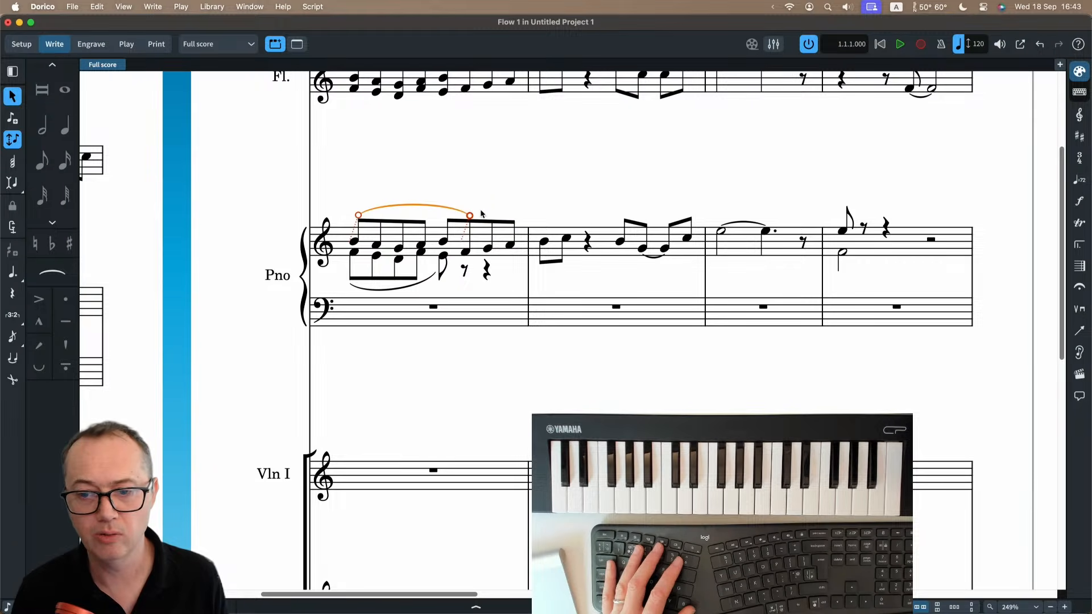
key(shift+alt+Right)
key(shift+alt+Right)
key(shift+alt+Right)
key(shift+alt+Left)
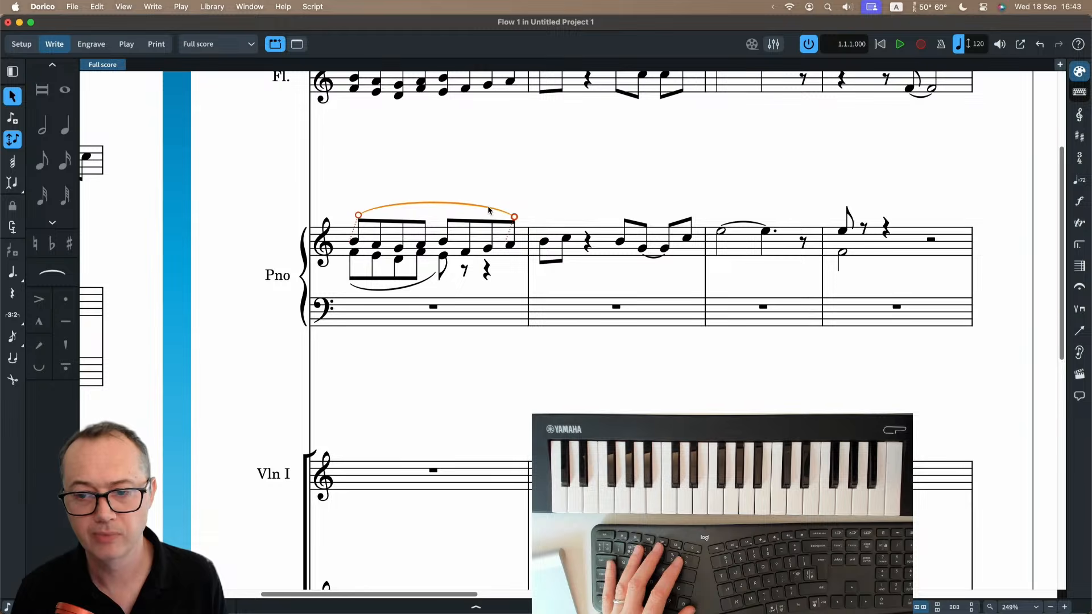
In Engrave mode, raise the right end of the upper piano slur in bar 5 slightly.
click(91, 44)
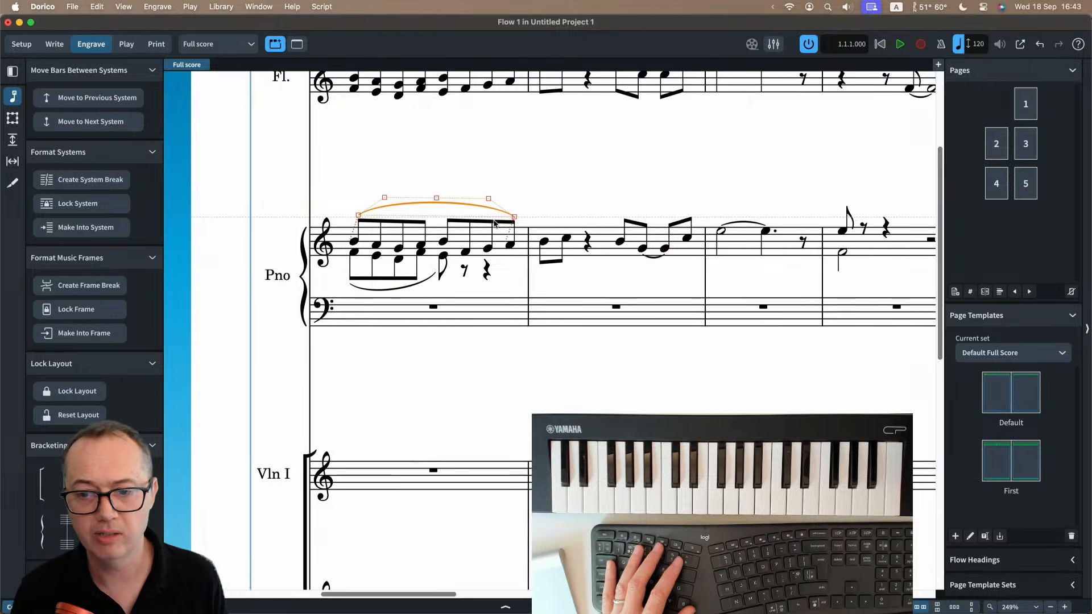
mouse_move(514, 218)
mouse_down()
mouse_move(499, 151)
mouse_move(516, 216)
mouse_up()
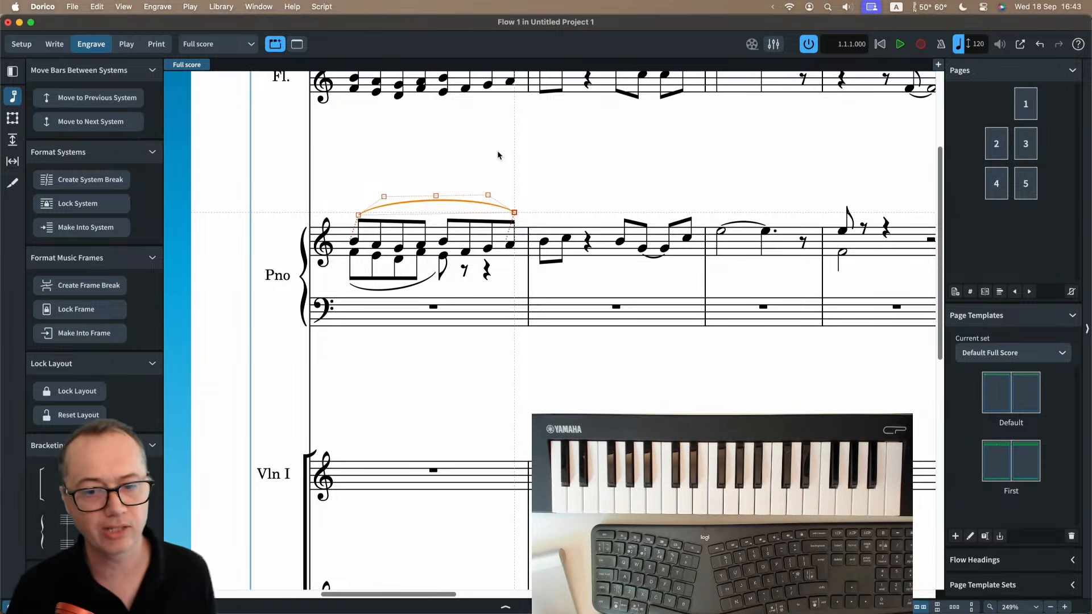
key(super+minus)
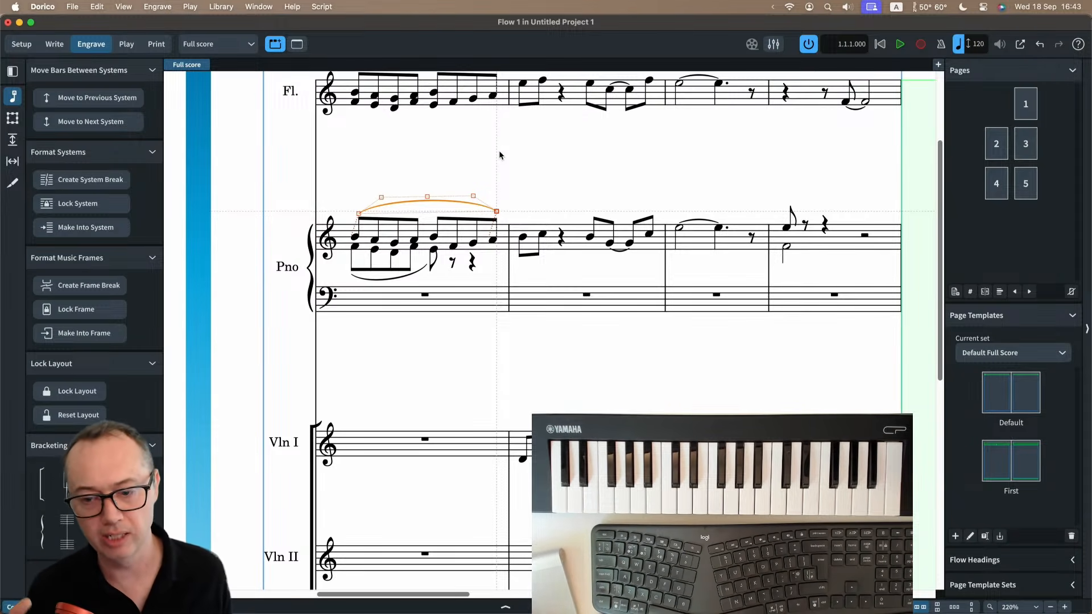
key(super+minus)
scroll(500, 150, up, 1)
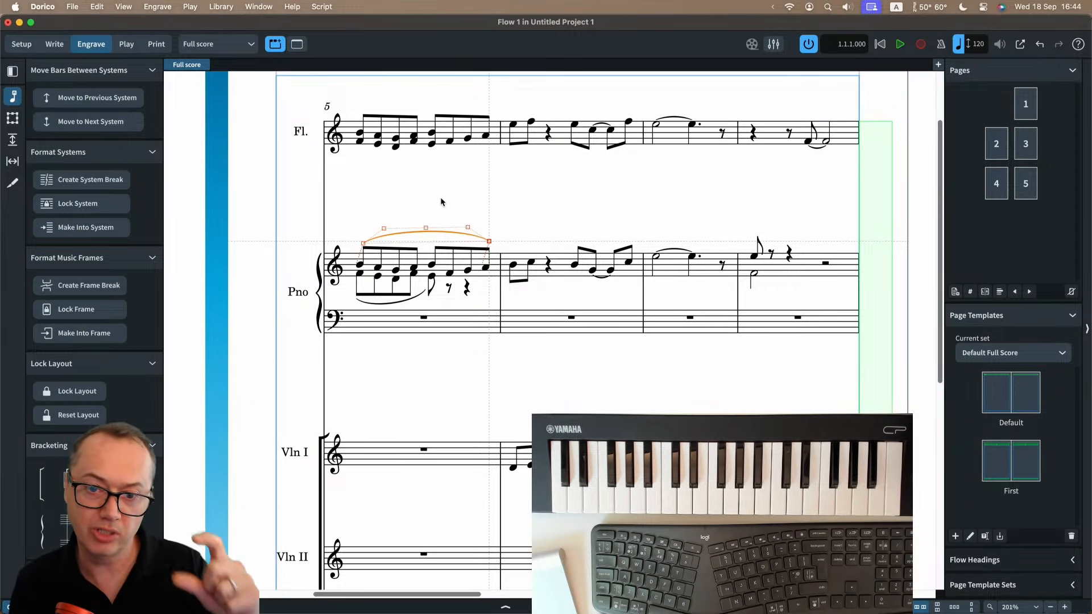
click(226, 7)
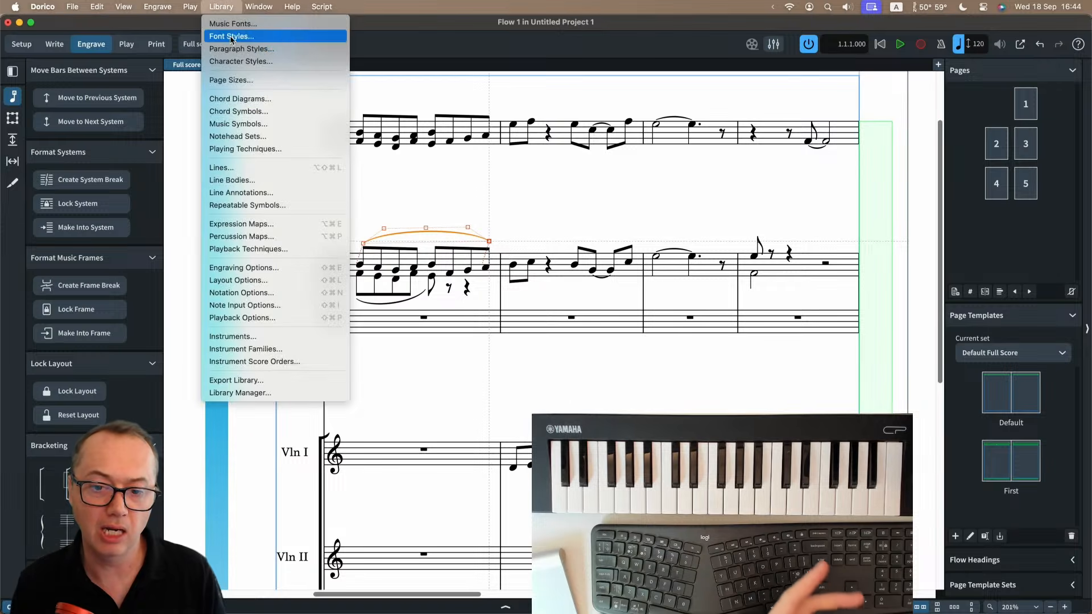
click(412, 199)
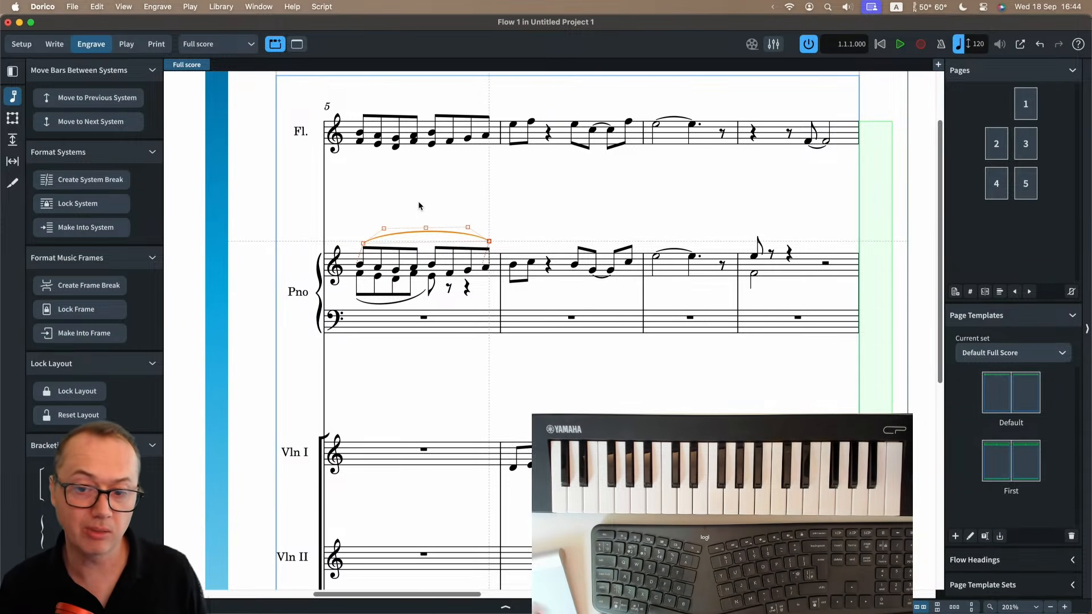
scroll(422, 232, up, 5)
scroll(423, 234, down, 6)
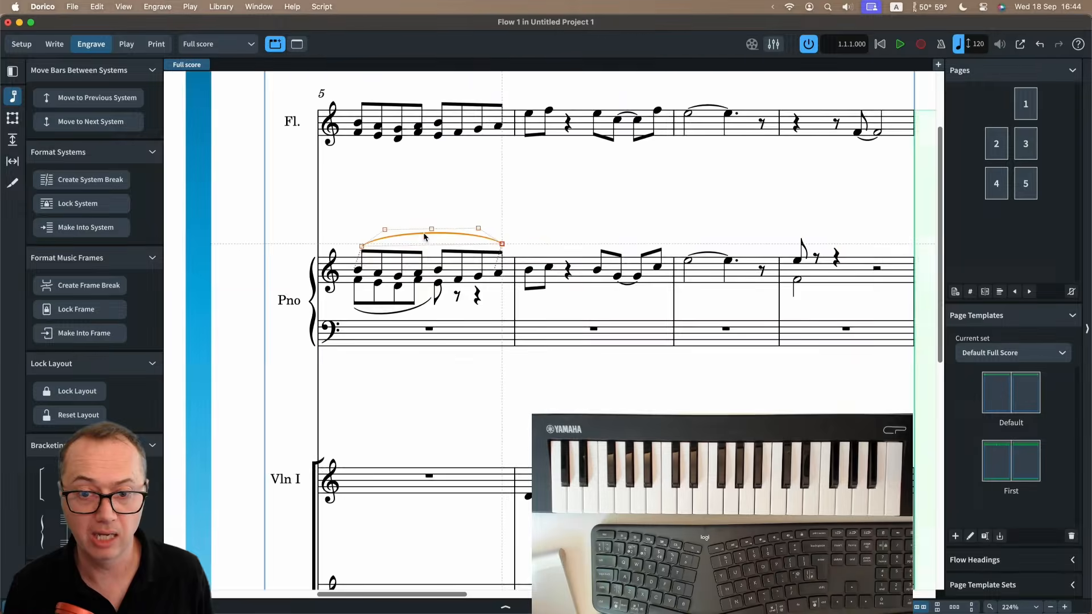
In Write mode, move the Violin I mf dynamic in bar 10 one half note later, onto the accented note.
scroll(423, 234, down, 5)
scroll(423, 232, left, 6)
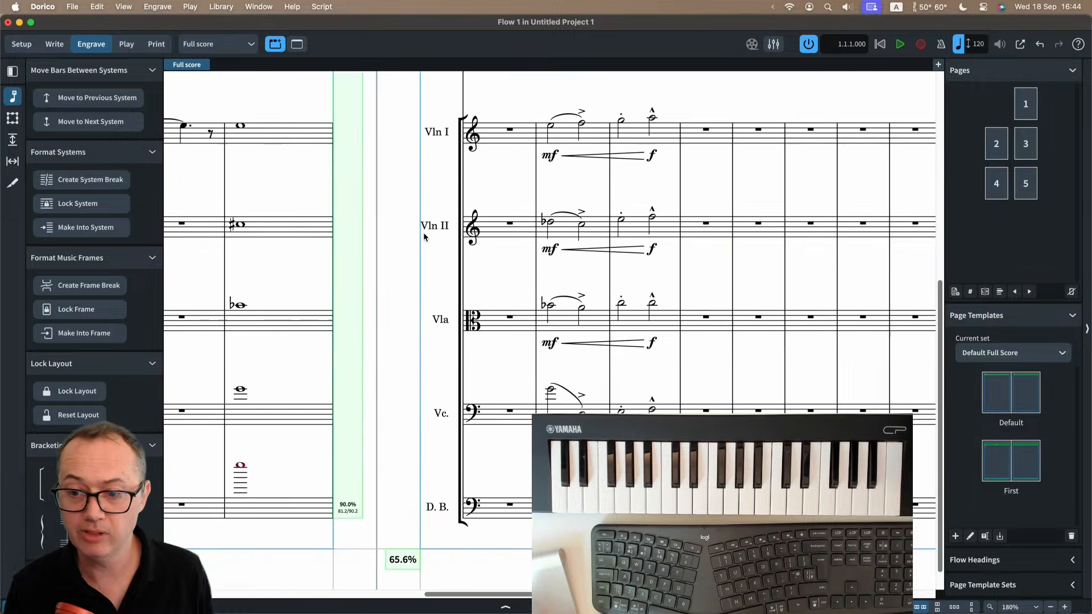
click(371, 161)
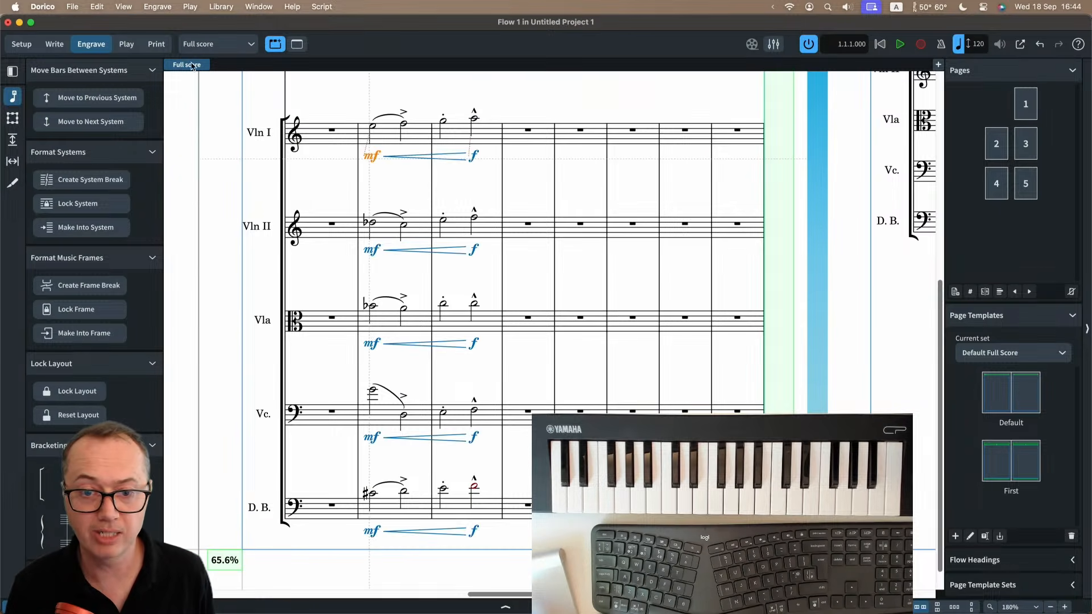
click(54, 45)
scroll(310, 146, up, 4)
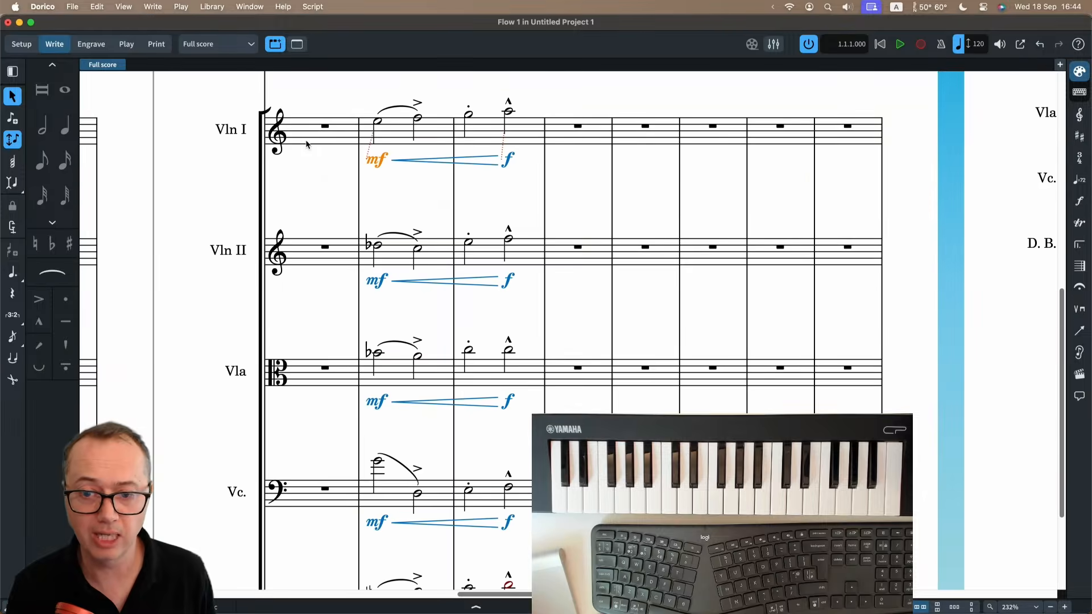
scroll(359, 144, up, 3)
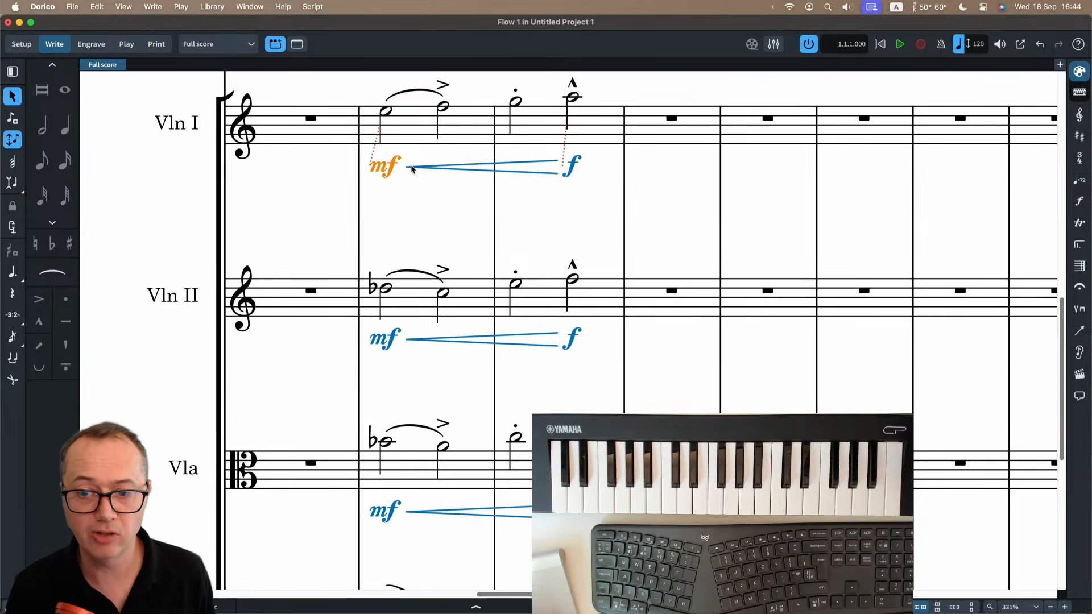
key(alt+Right)
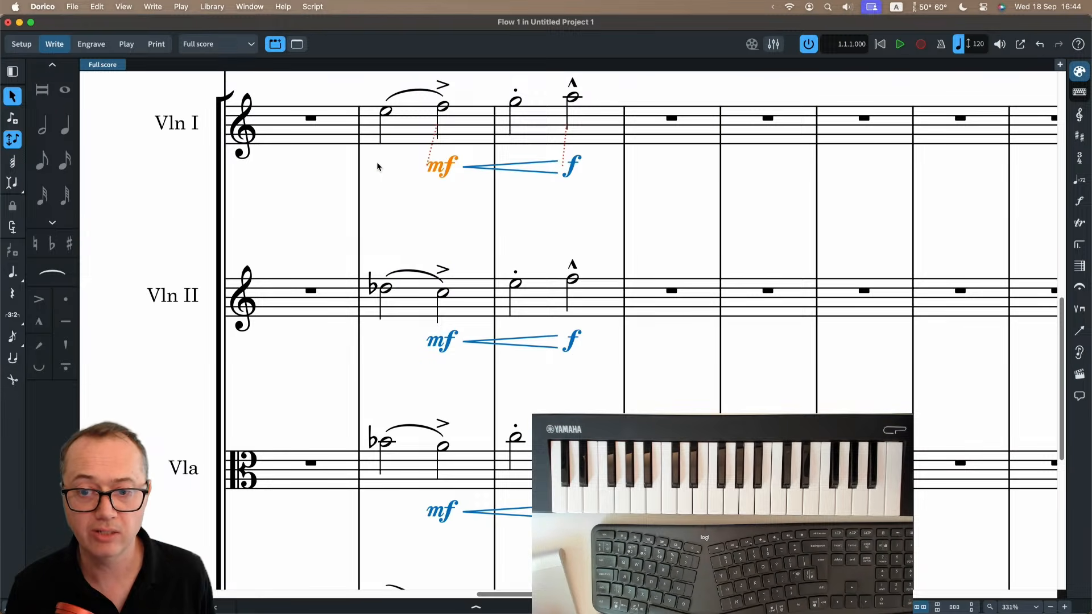
Move the Violin I mf dynamic back to bar 10's first note and forward onto the accented note, twice.
key(alt+Left)
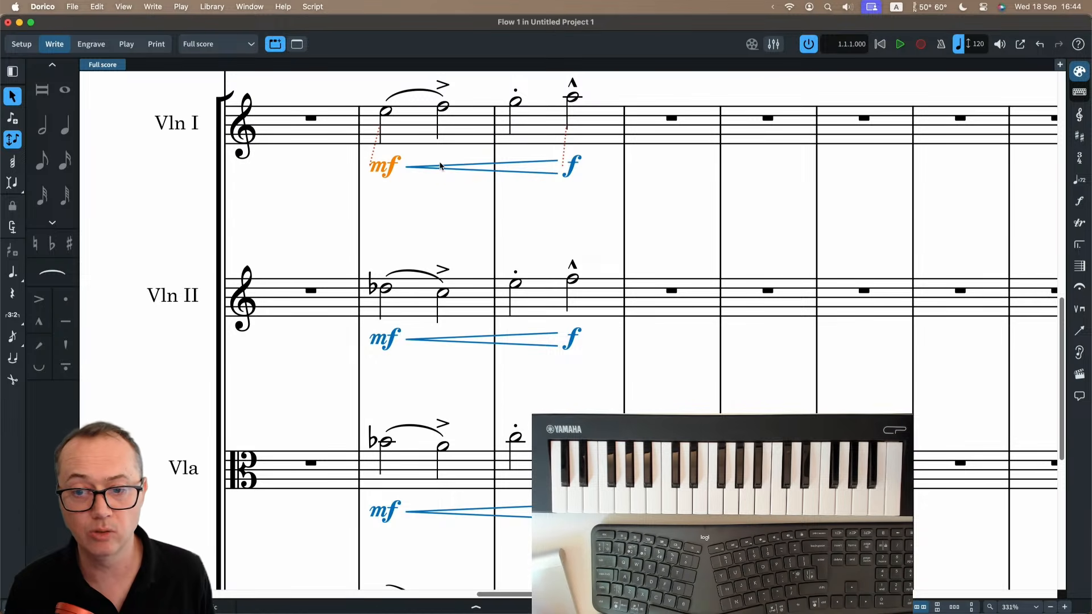
key(alt+Right)
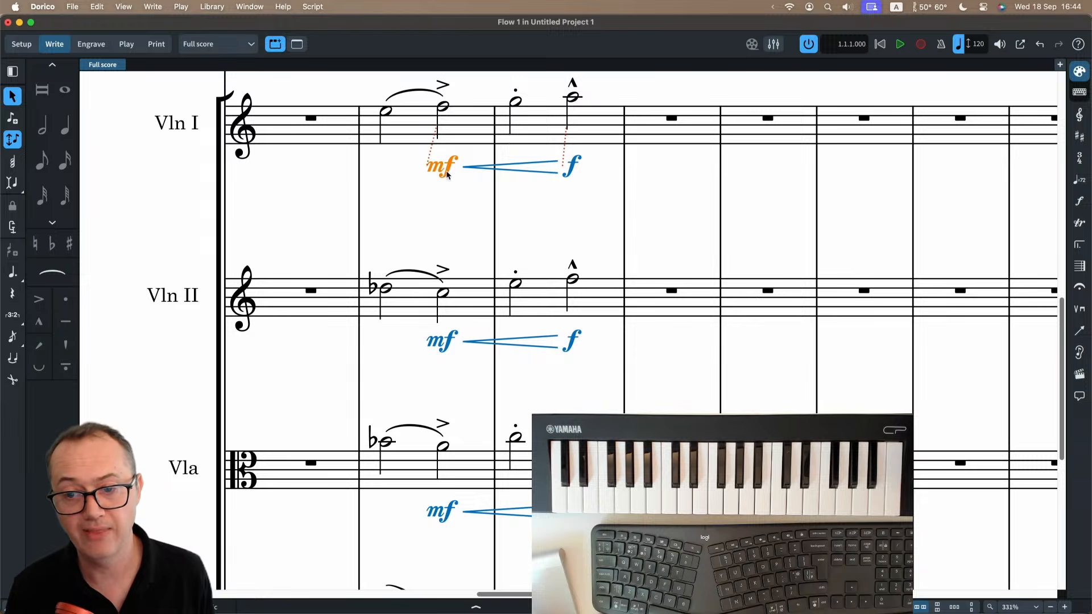
scroll(438, 171, down, 5)
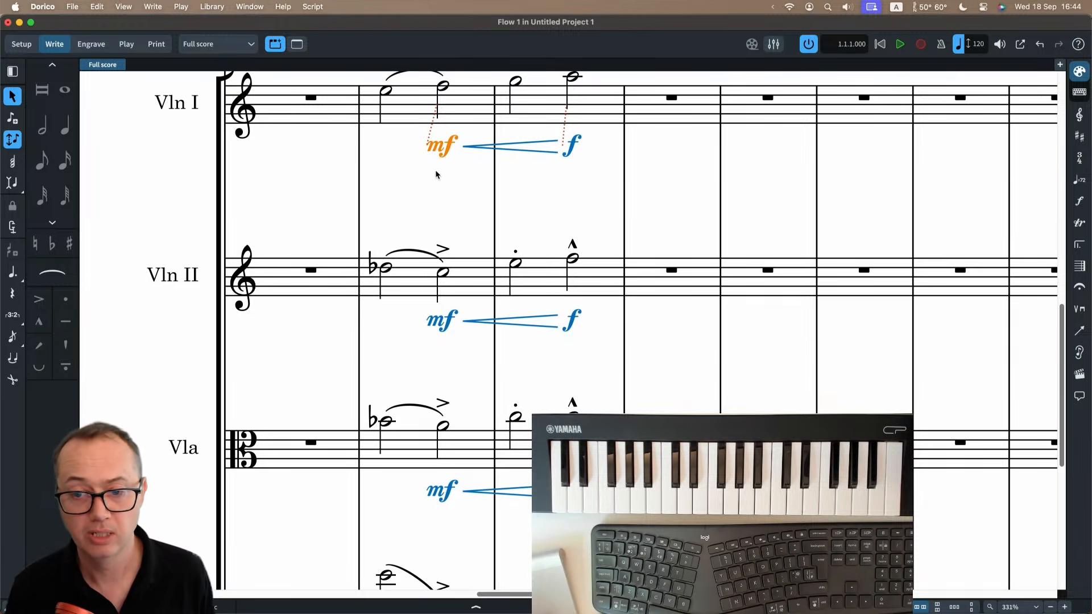
key(alt+Left)
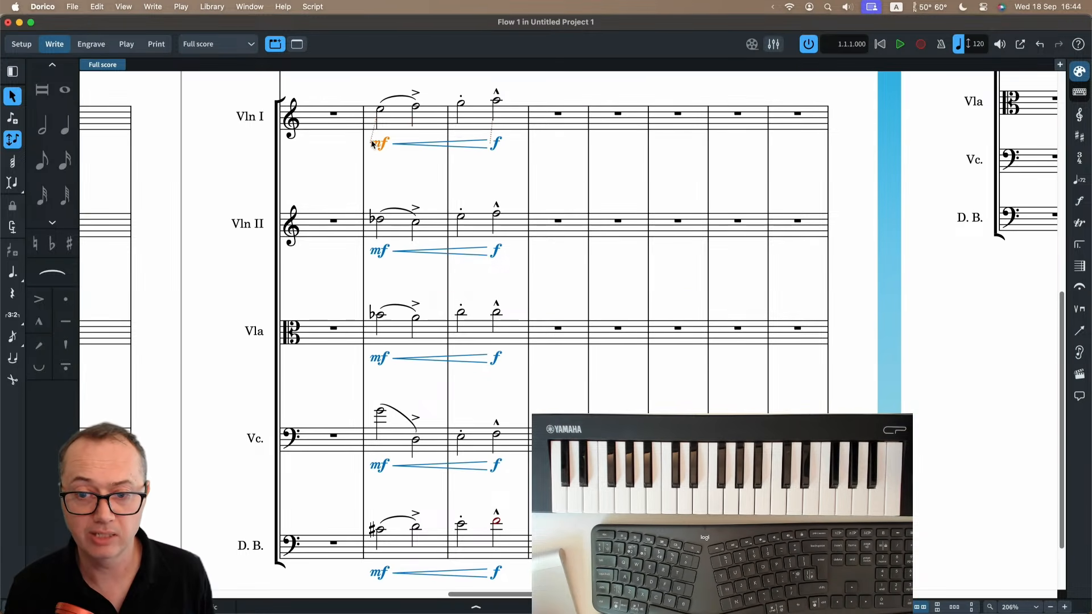
key(alt+Right)
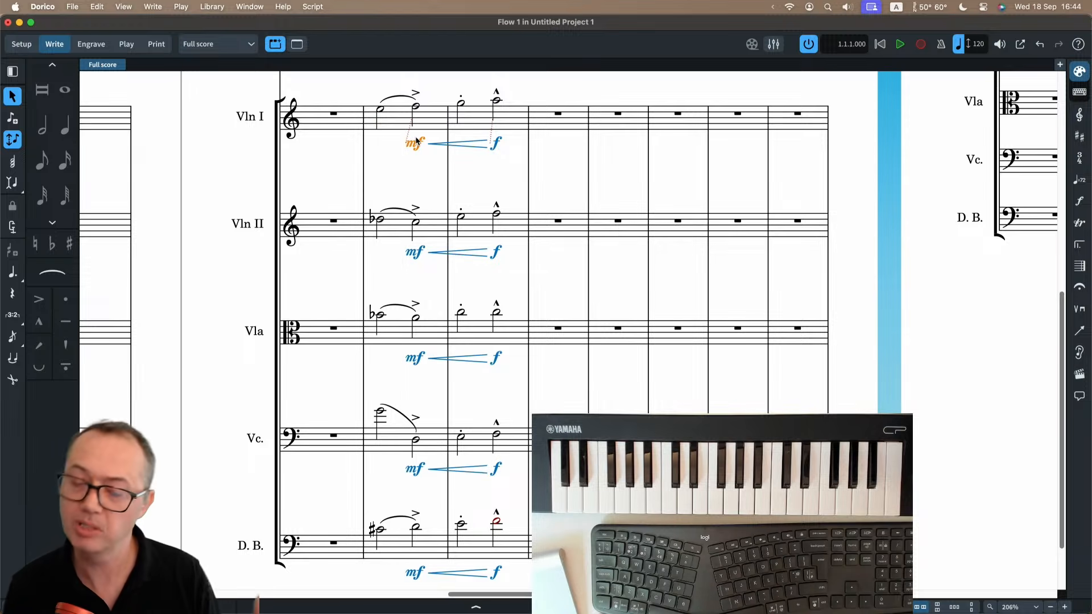
Move the Violin I mf dynamic in bar 10 one half note earlier, onto the bar's first note.
right_click(418, 142)
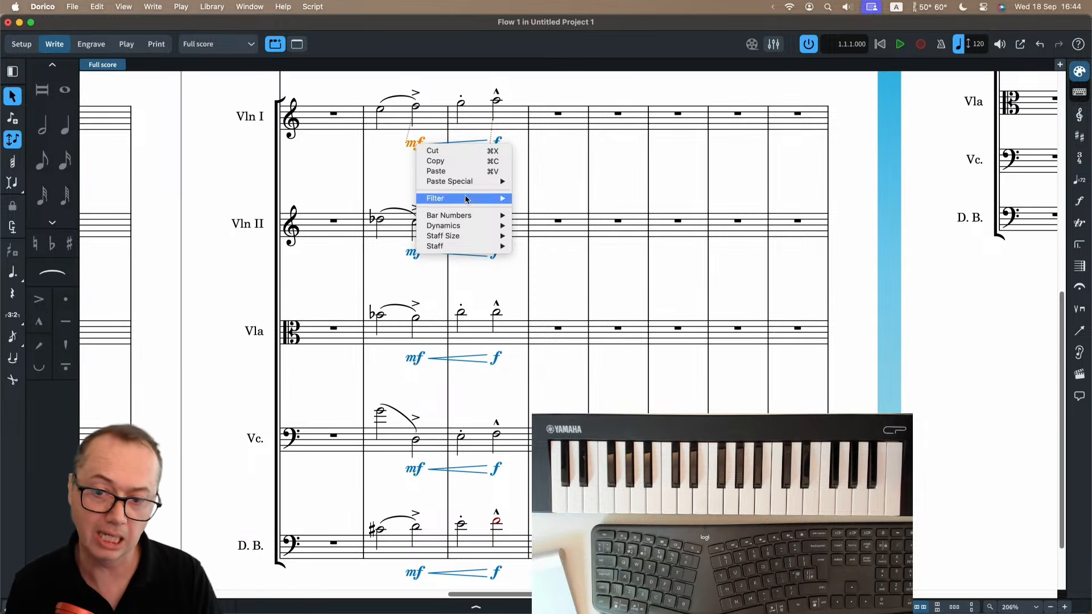
mouse_move(468, 227)
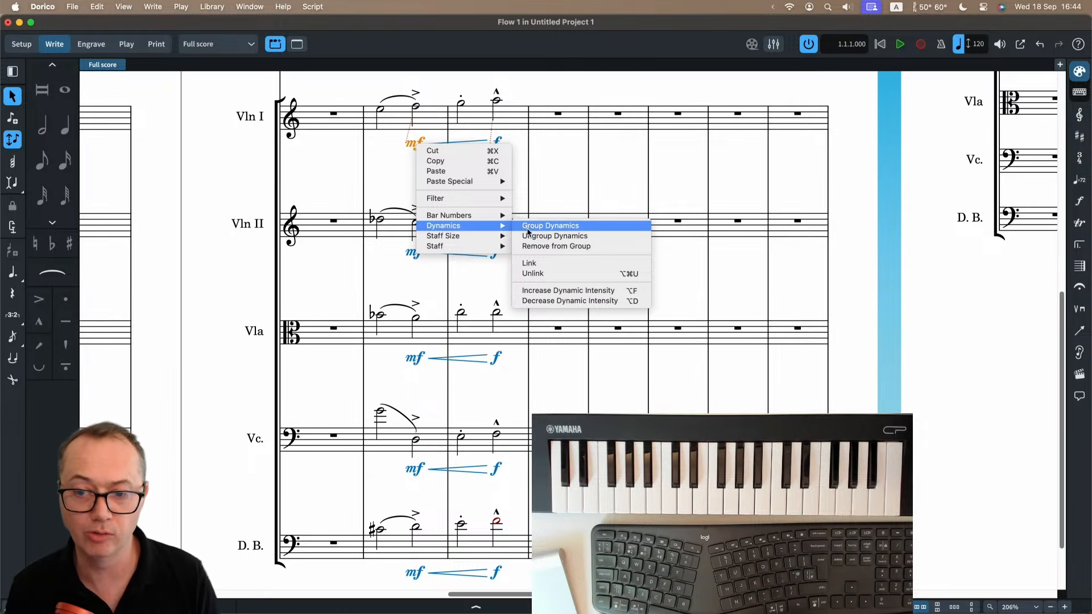
click(351, 181)
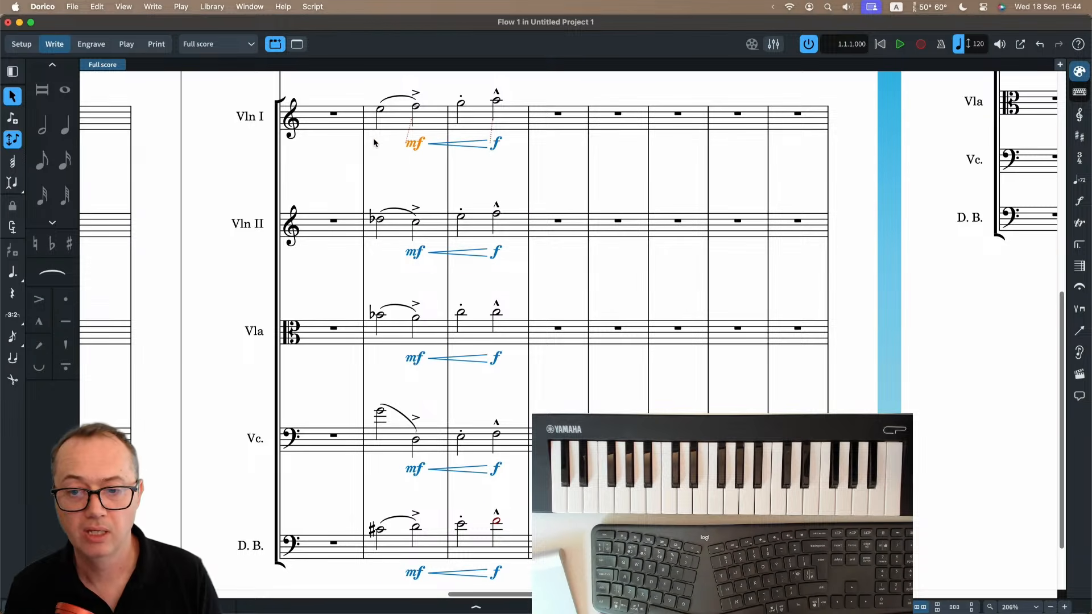
drag(374, 143, 380, 144)
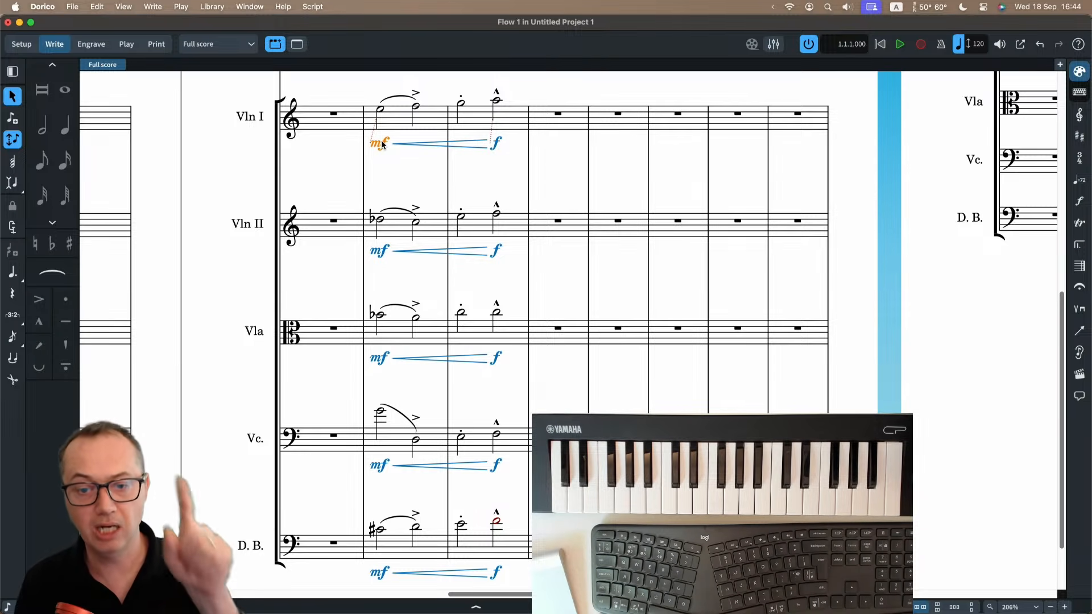
click(212, 7)
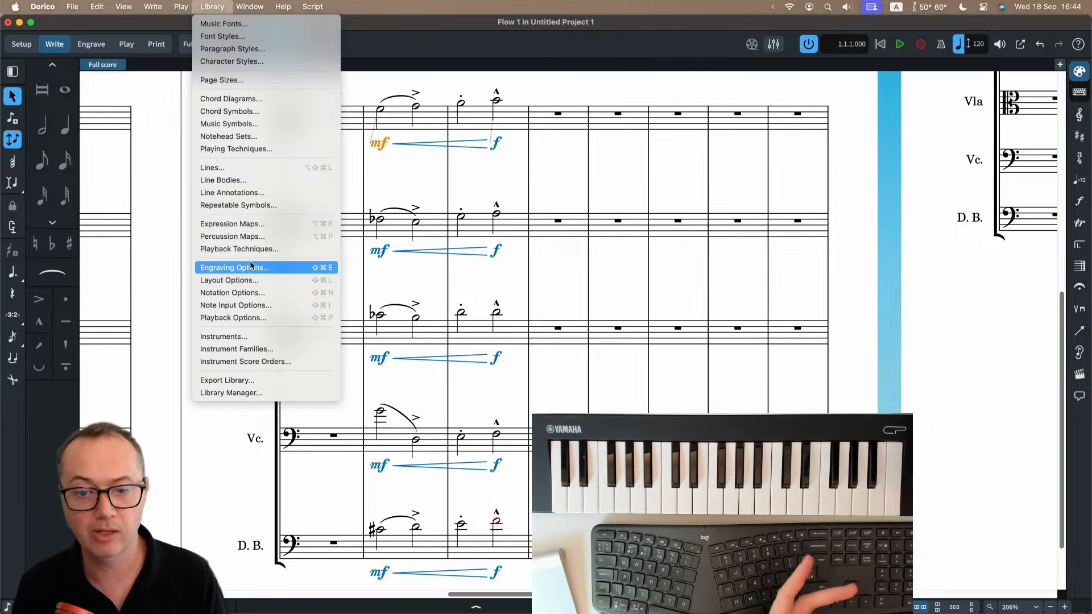
click(397, 181)
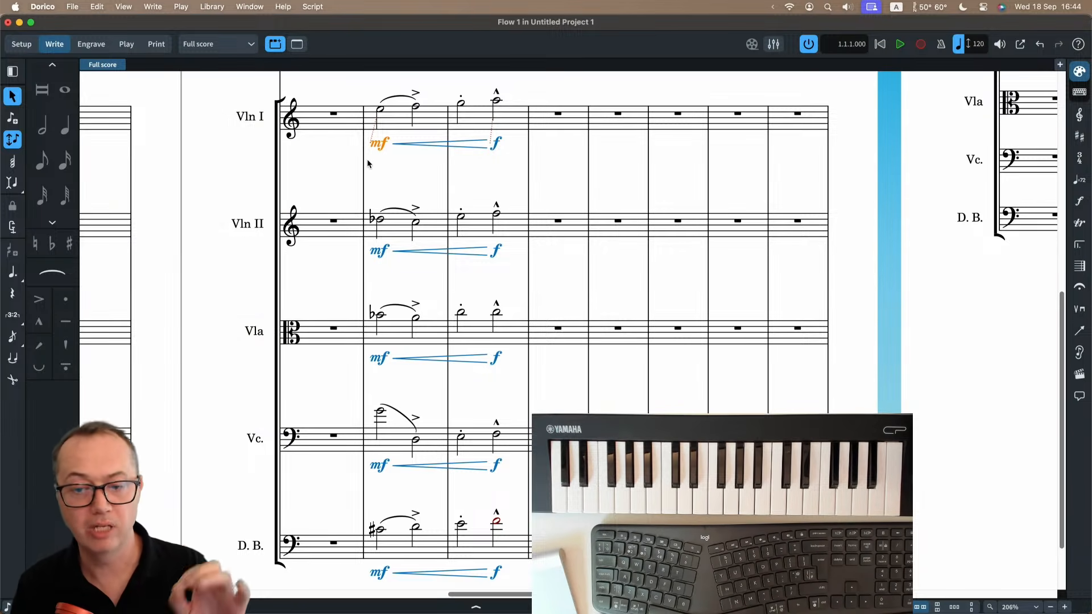
In Engrave mode, nudge the Violin I mf dynamic in bar 10 slightly up and to the left.
click(88, 45)
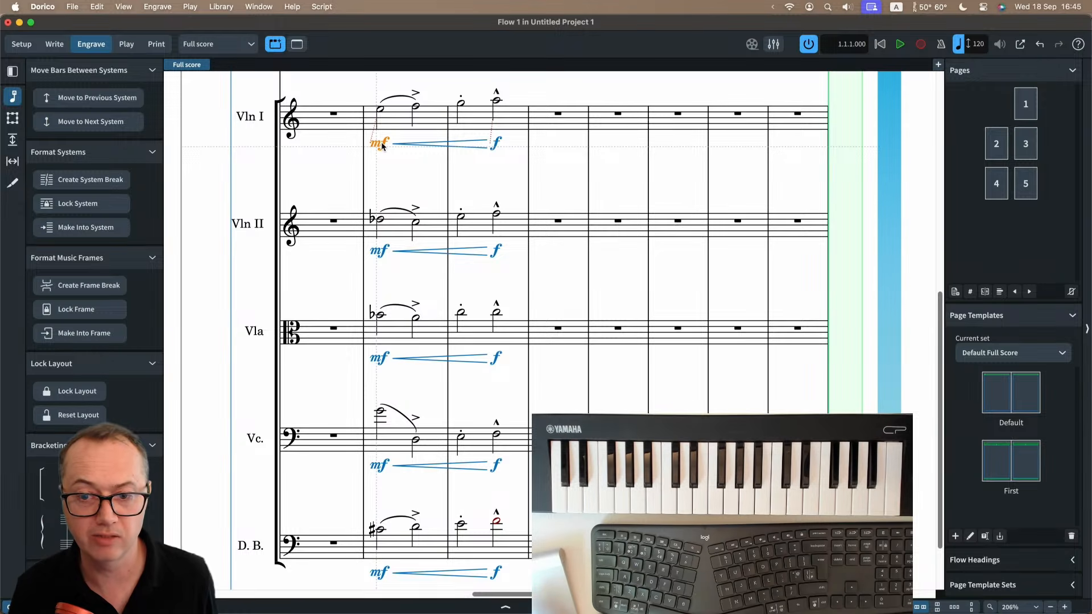
drag(382, 146, 385, 150)
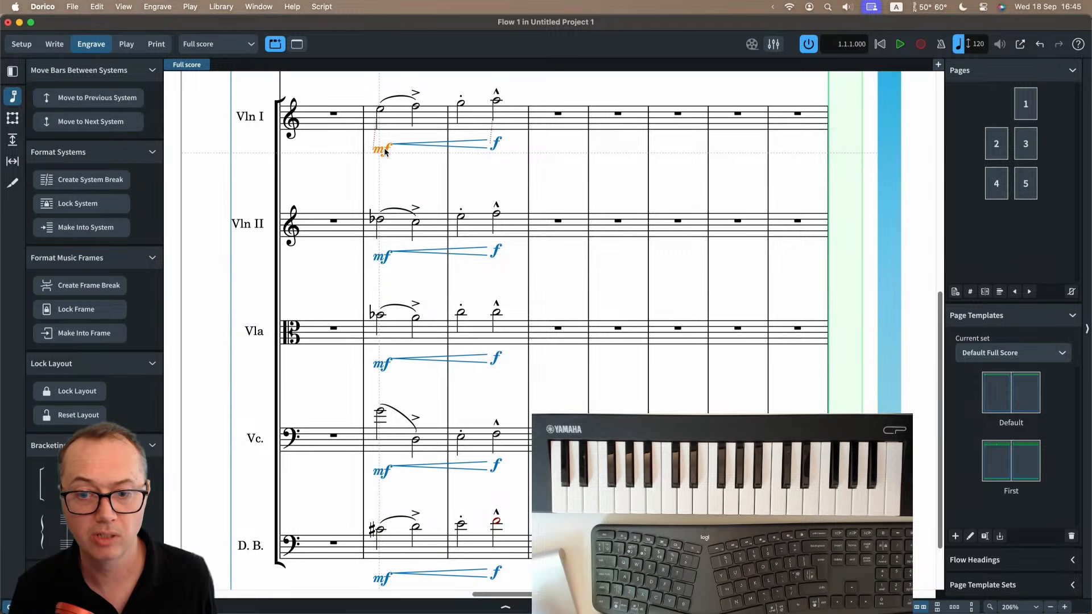
drag(380, 158, 378, 149)
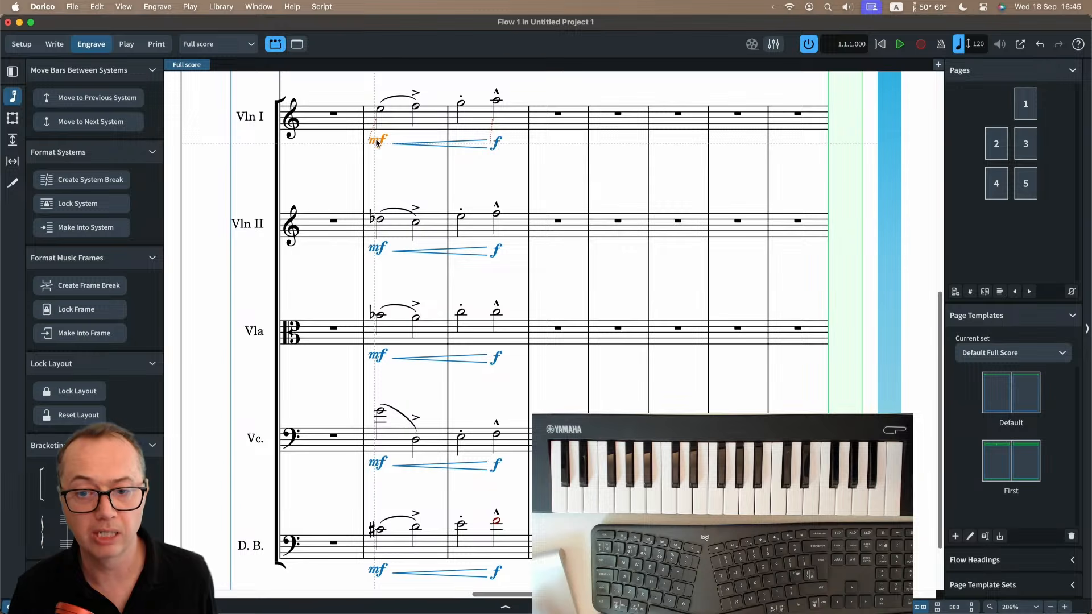
Raise the accent on the second note of Violin I bar 10 further above the slur.
scroll(375, 145, up, 5)
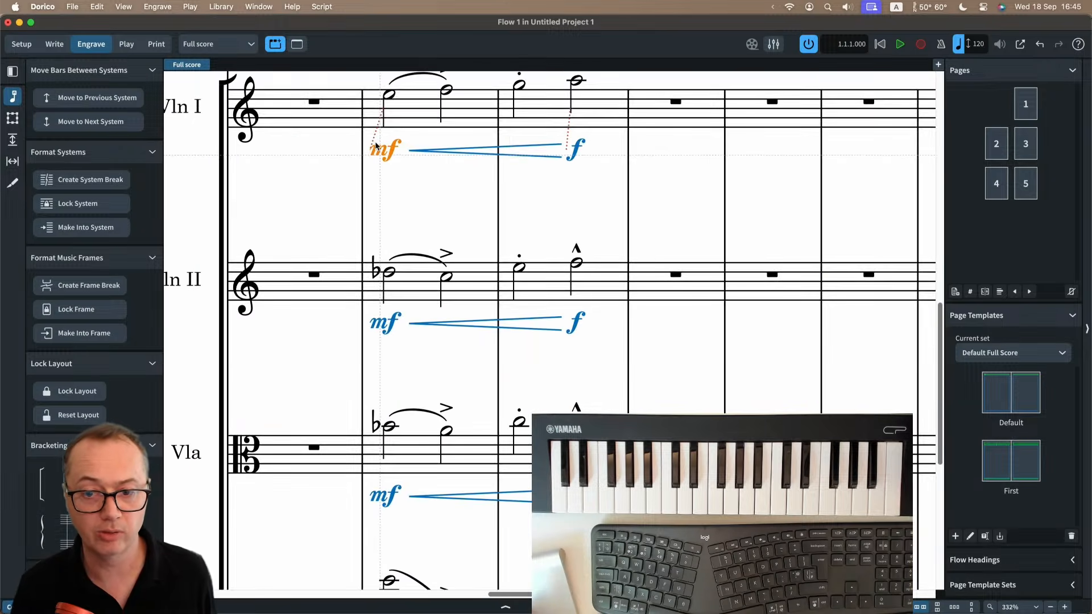
click(429, 160)
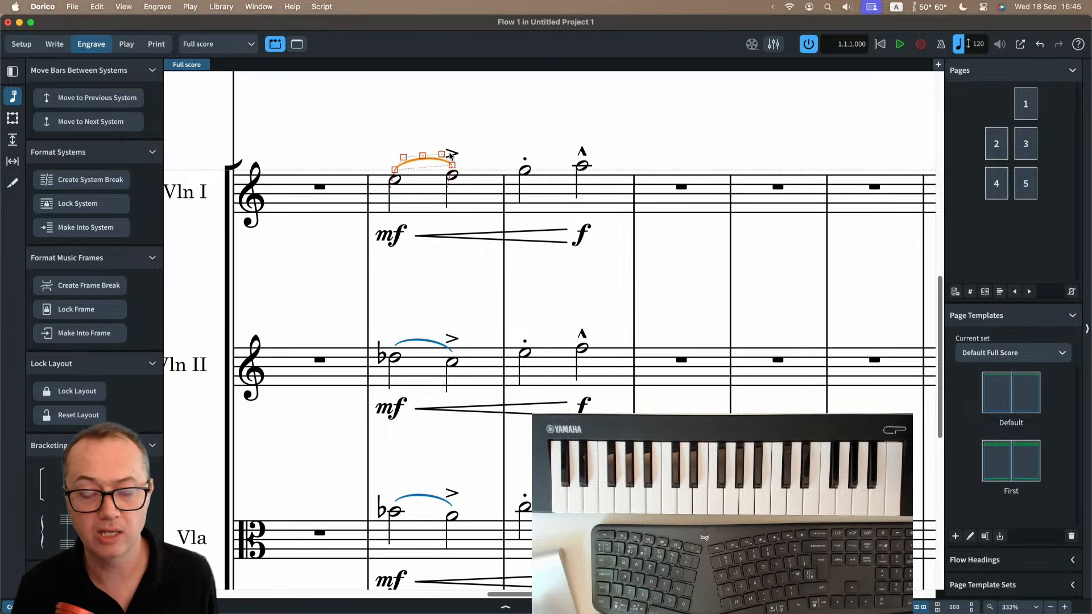
click(453, 154)
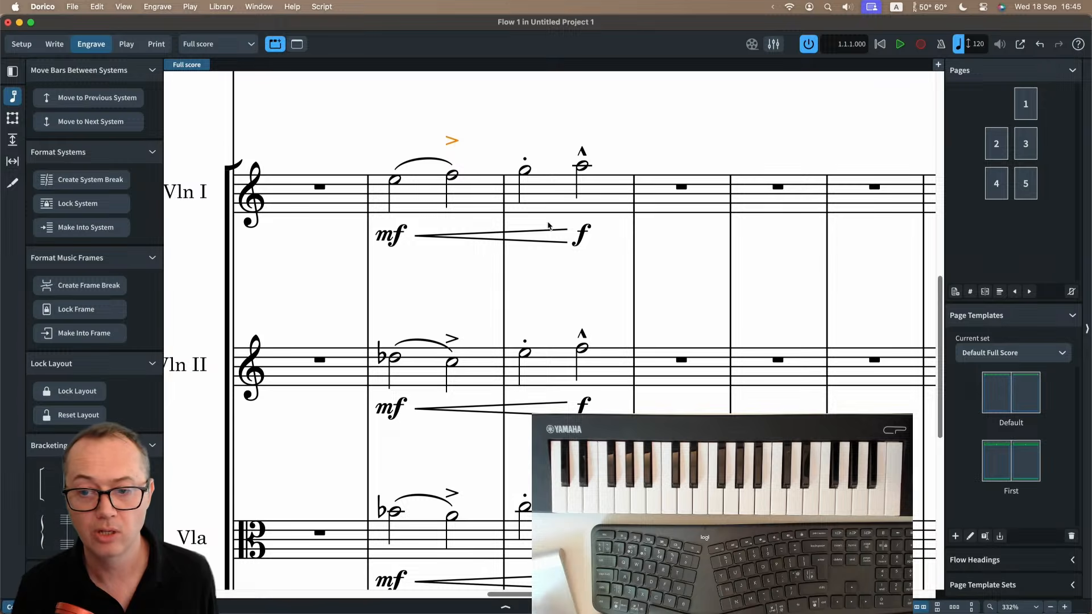
Select the Violin I f dynamic in bar 11 and show its properties.
click(581, 242)
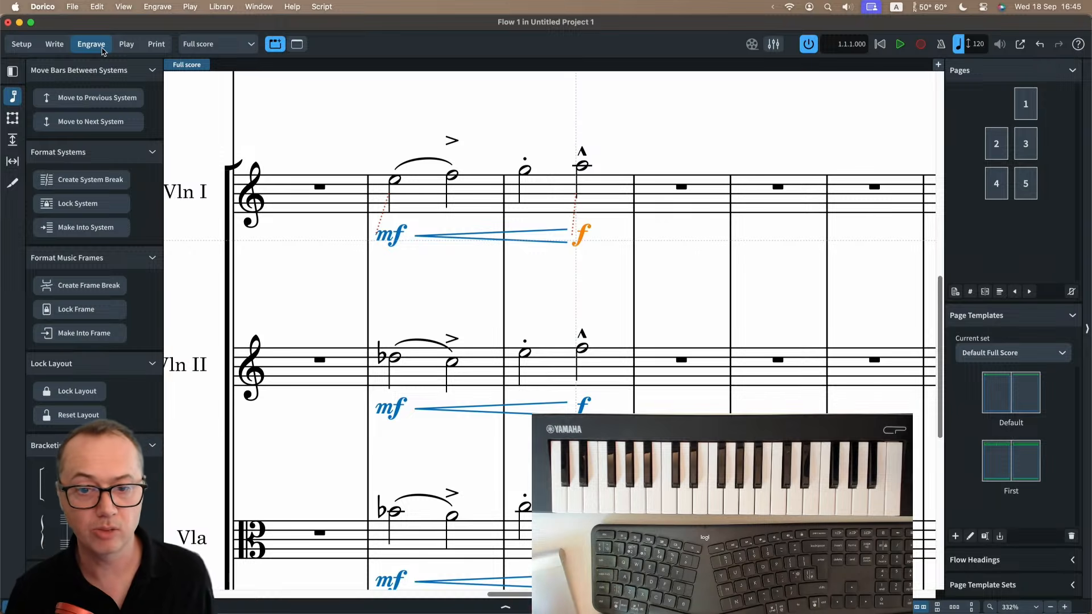
key(super+minus)
key(super+minus)
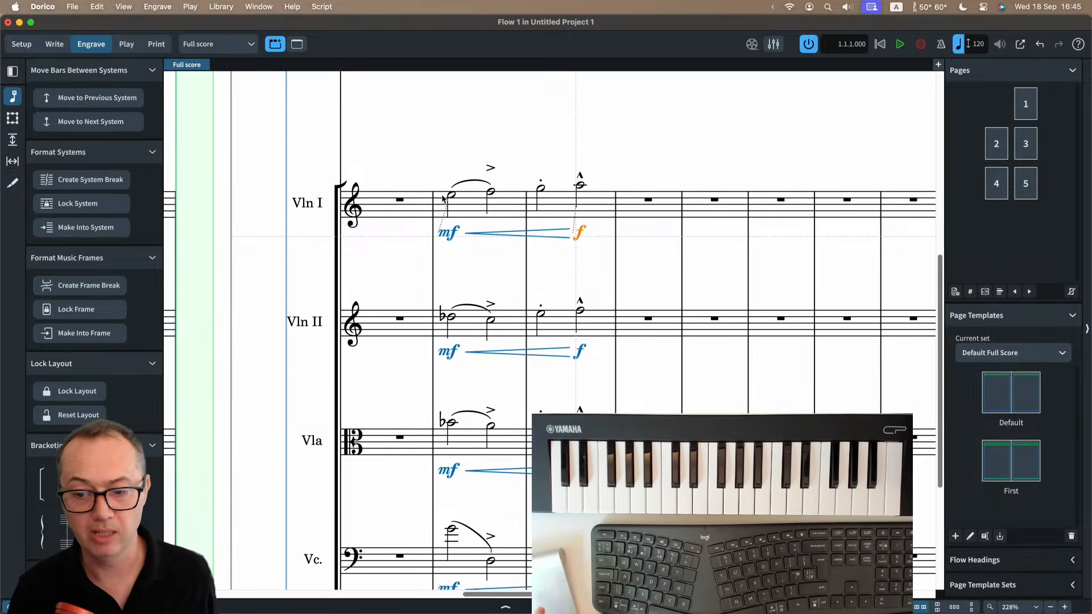
key(super+8)
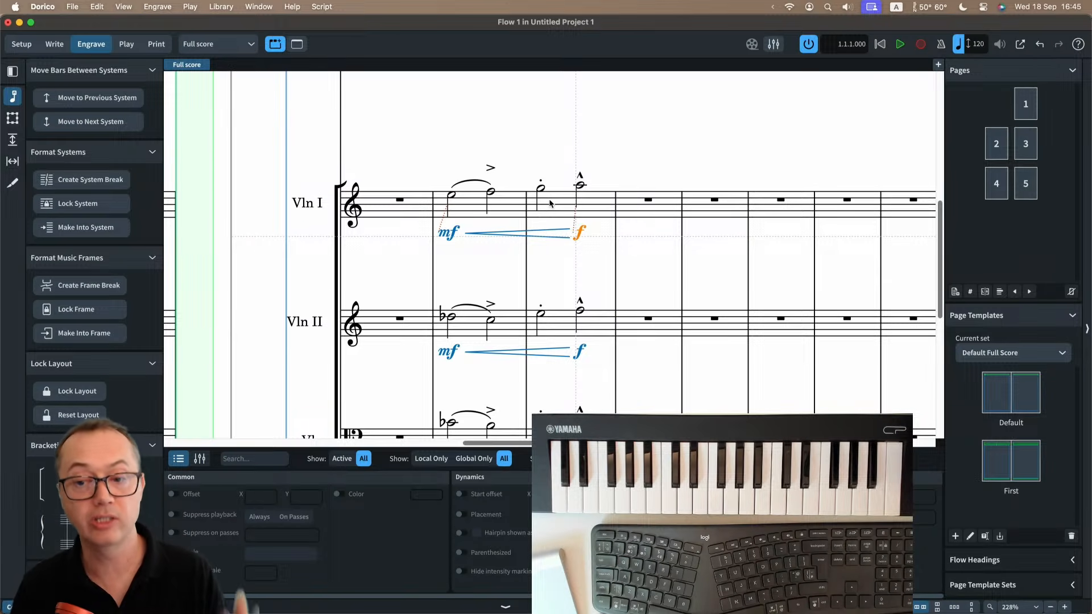
Select the accented note in Violin I bar 10 and switch from the full score to the Violin I part layout.
click(229, 47)
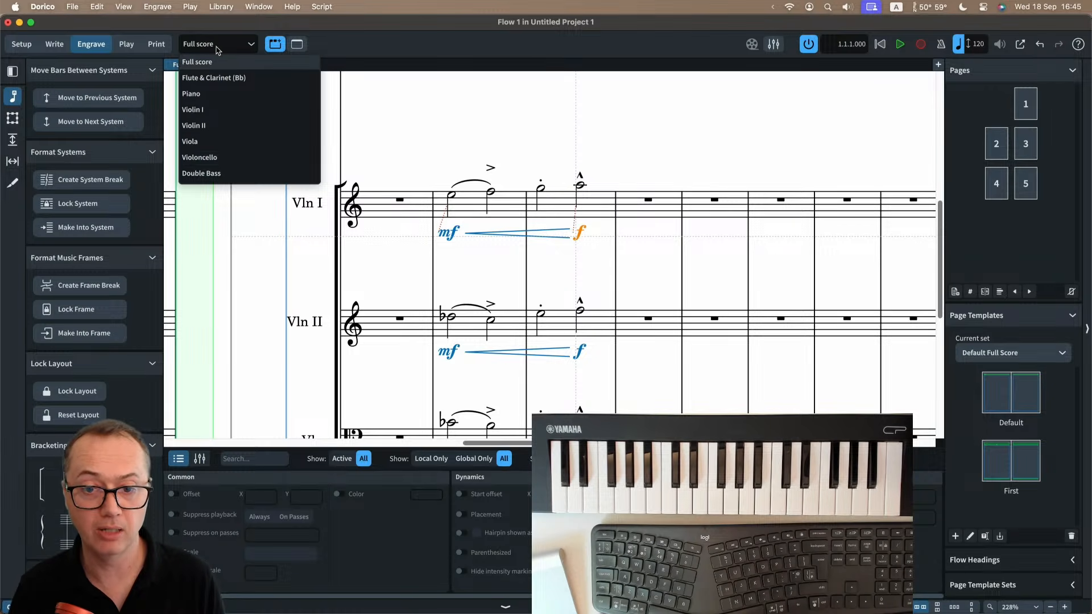
click(226, 57)
click(492, 198)
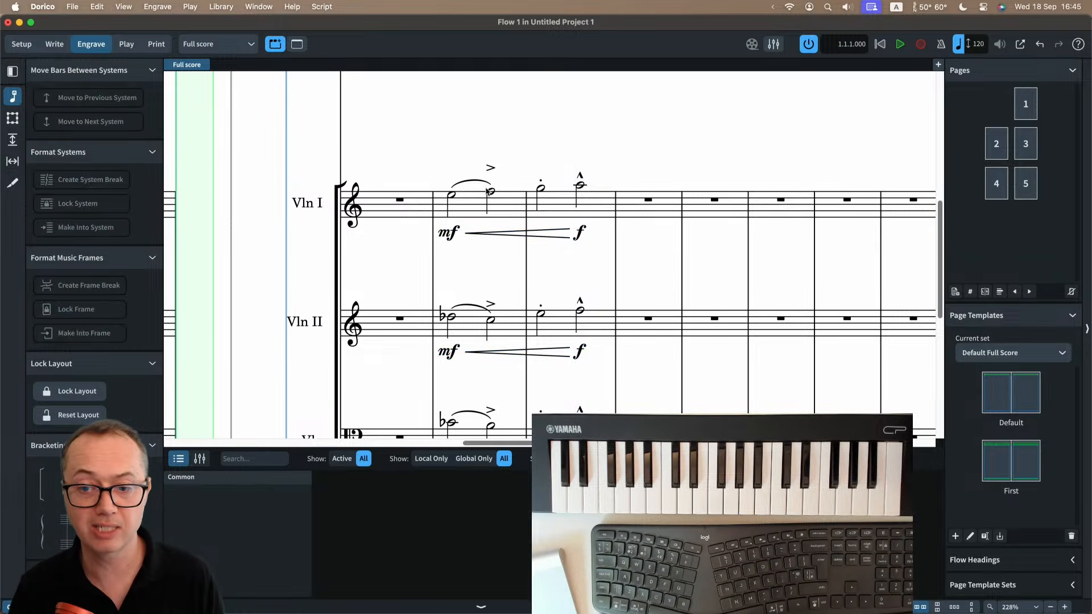
key(w)
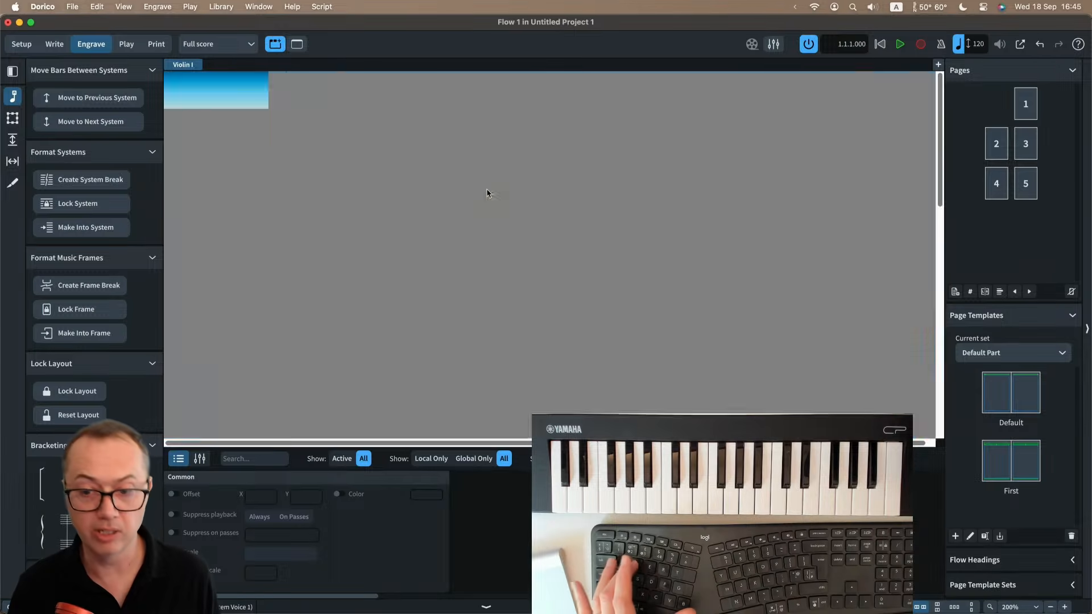
Look over the Violin I part, select the slur in bar 10 and hide the object properties.
scroll(449, 232, down, 3)
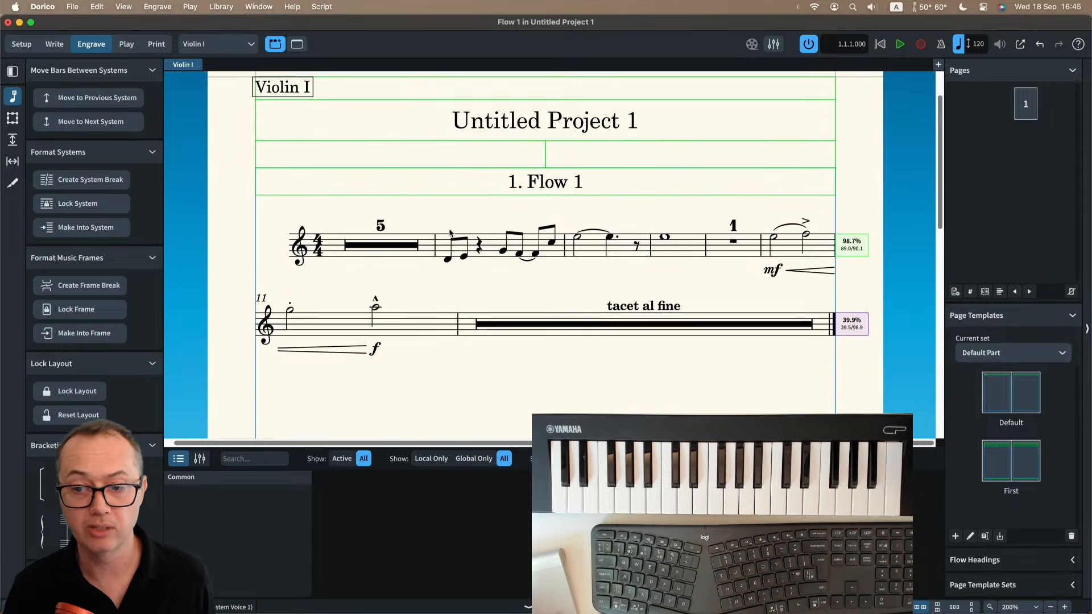
scroll(487, 272, down, 2)
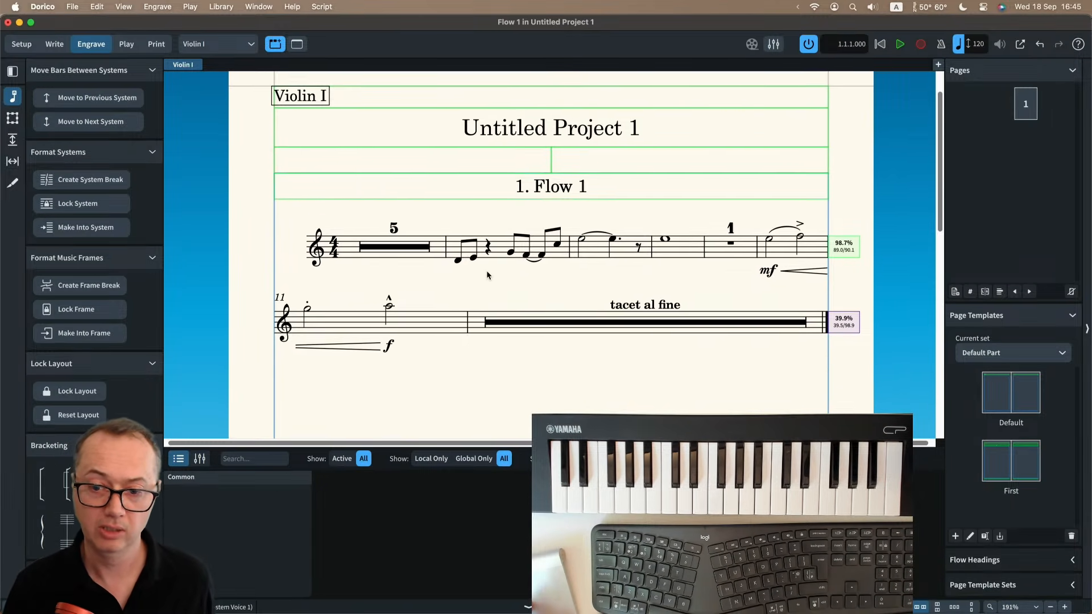
scroll(487, 271, down, 4)
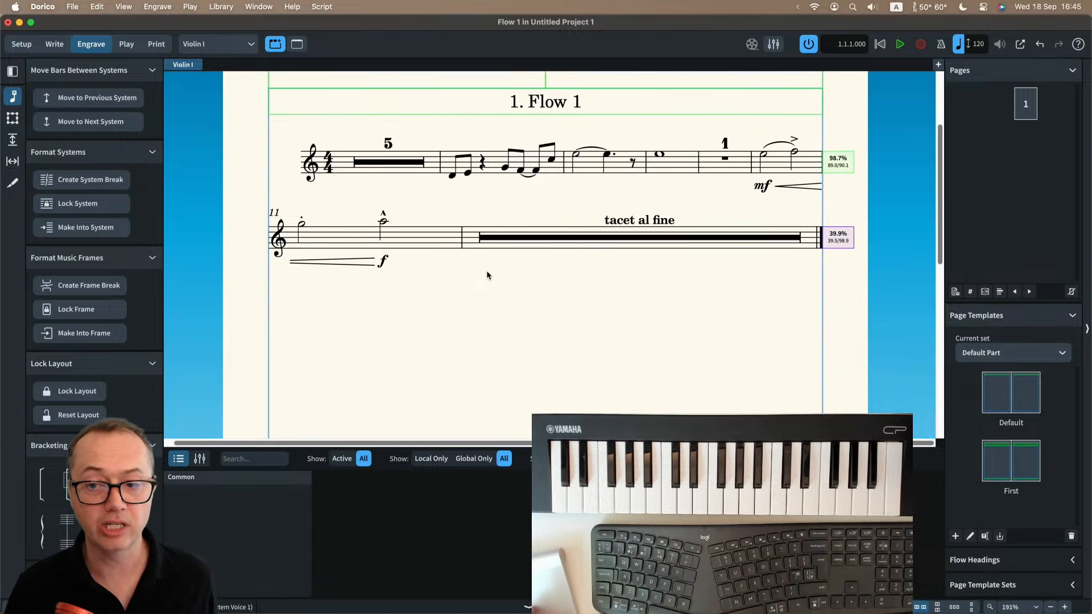
scroll(486, 270, up, 3)
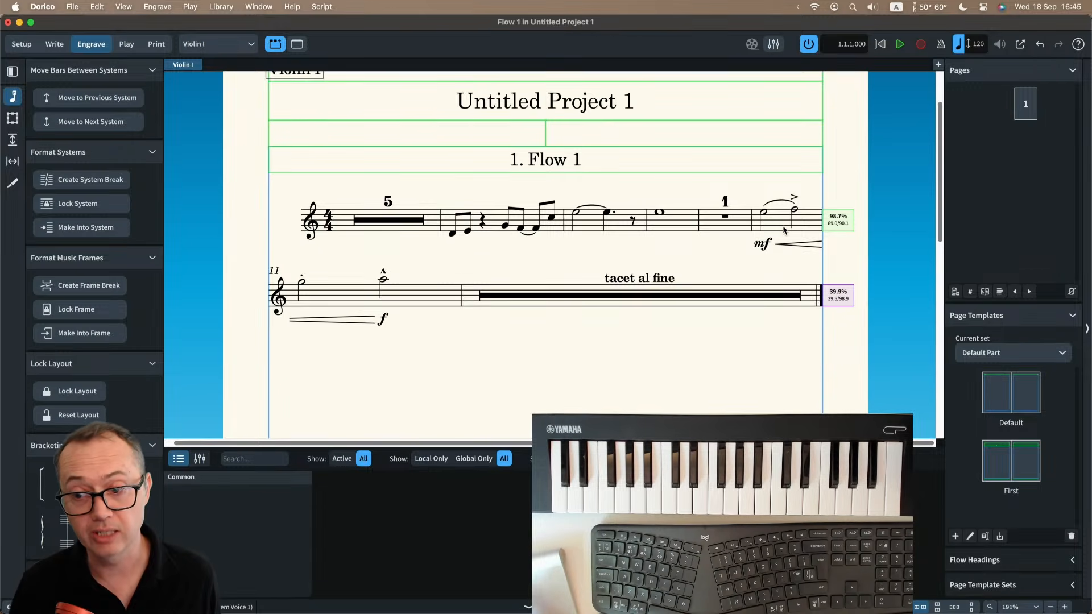
click(784, 206)
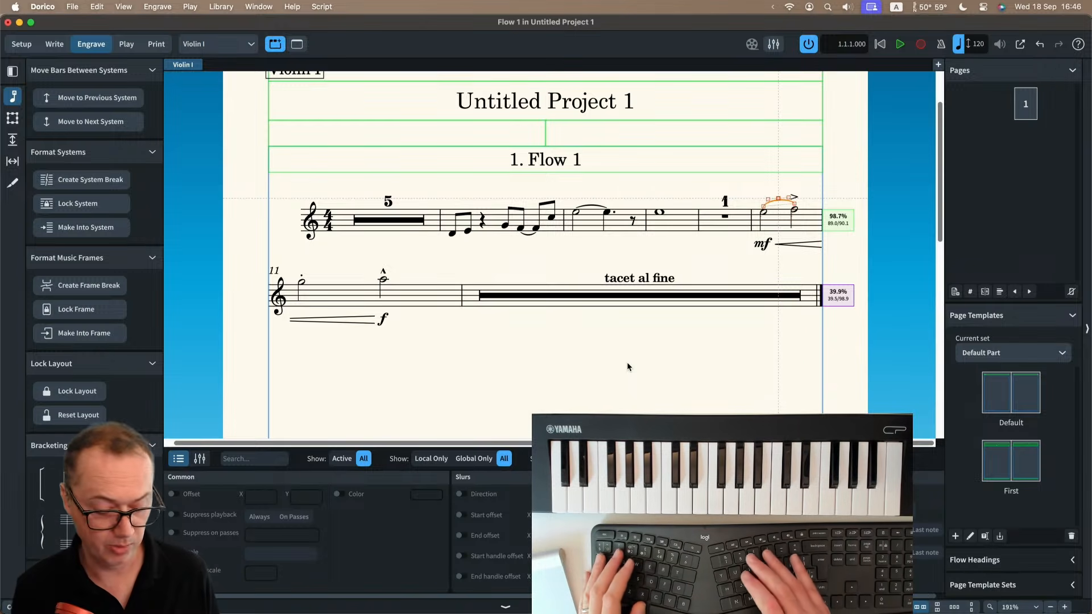
key(super+8)
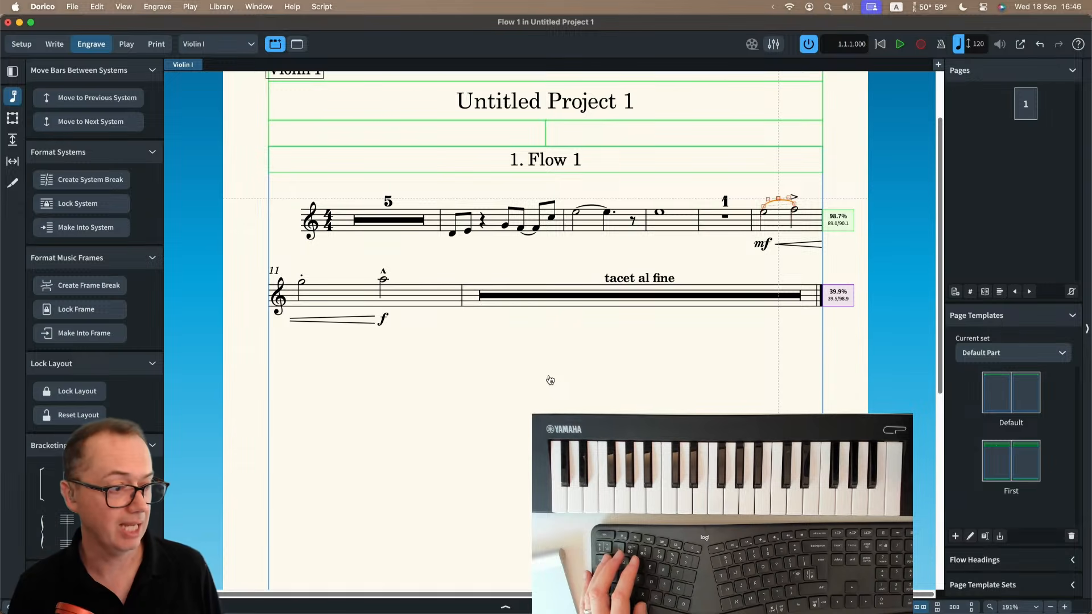
Switch to Safari, view the Dorico keyboard shortcut mousepad image on blog.dorico.com, and return to Dorico.
key(super+Tab)
click(777, 53)
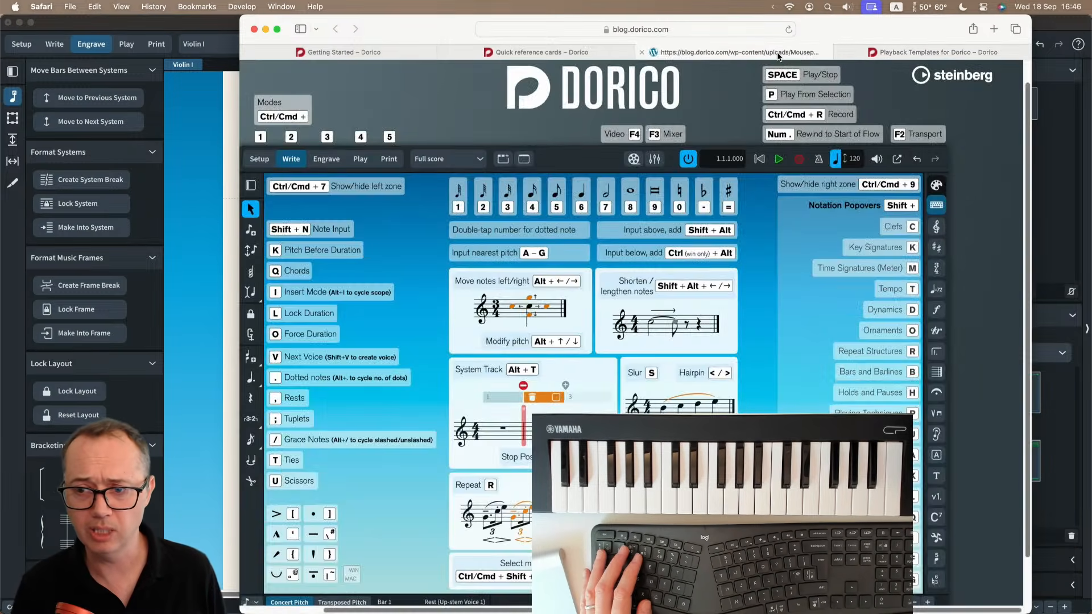
scroll(583, 367, down, 3)
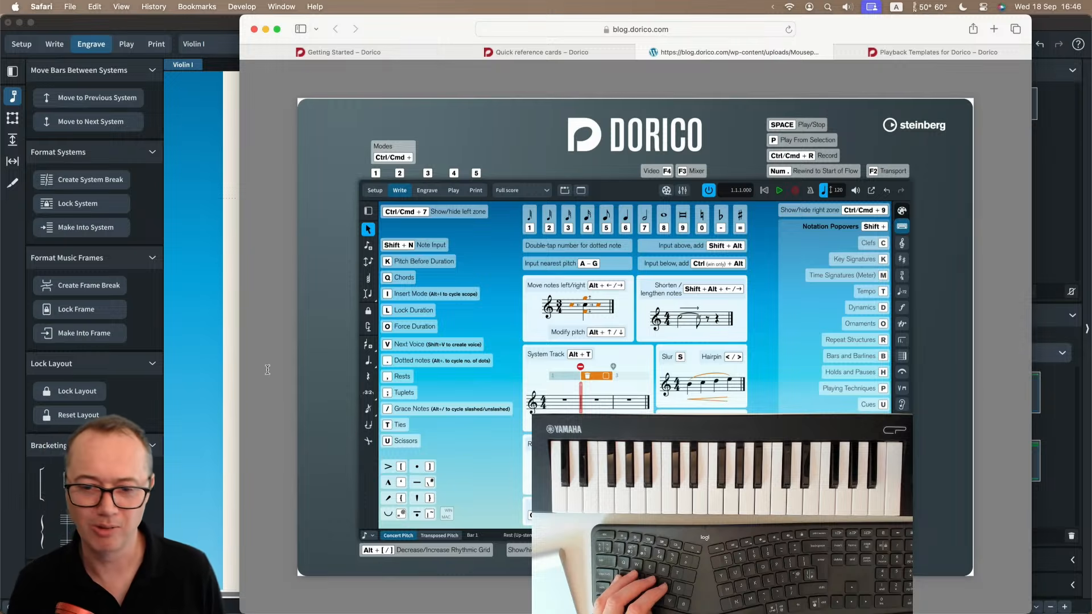
click(215, 325)
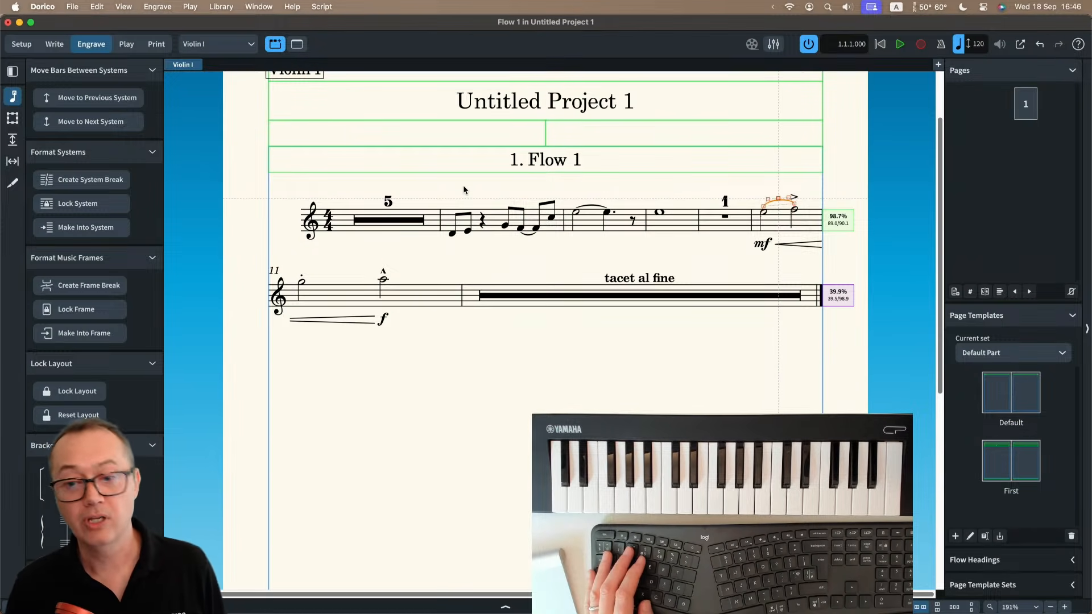
Switch Engrave mode to frame editing and select the project title's text frame by its left-edge handle.
drag(463, 186, 463, 192)
scroll(464, 196, up, 3)
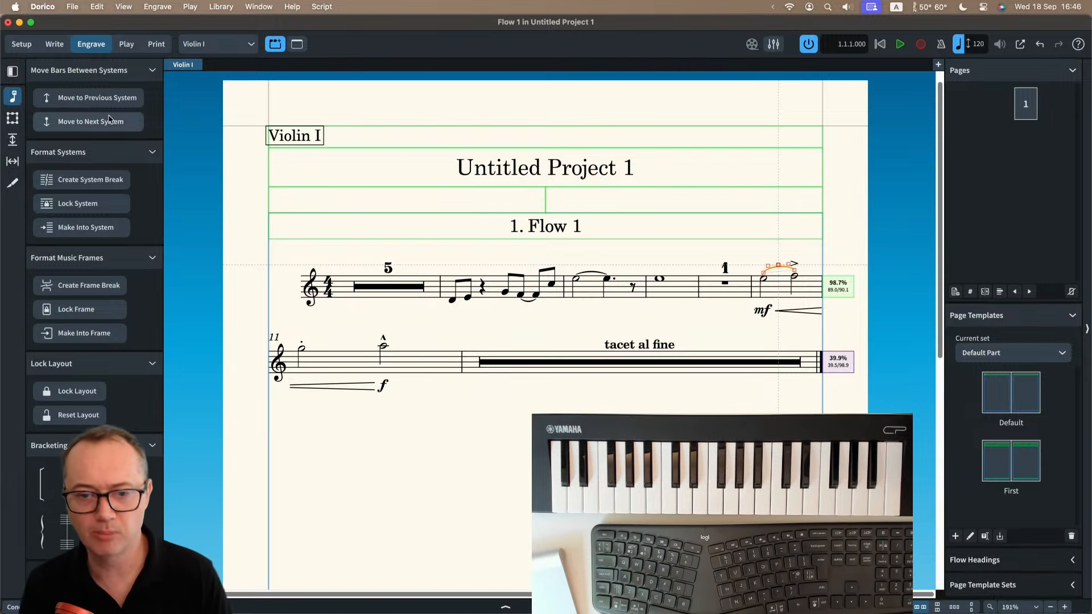
click(12, 119)
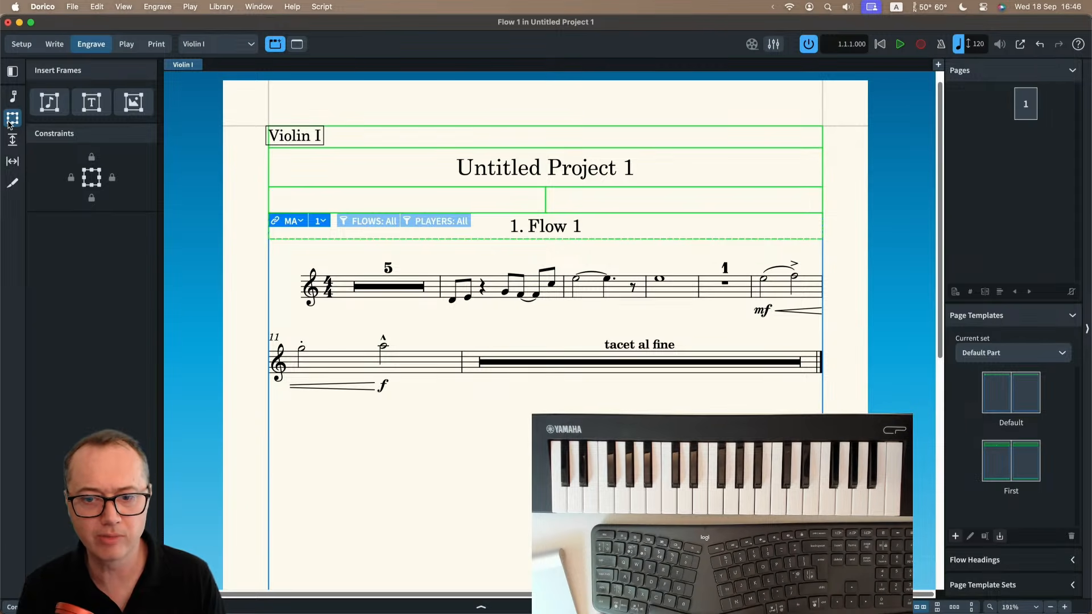
click(270, 166)
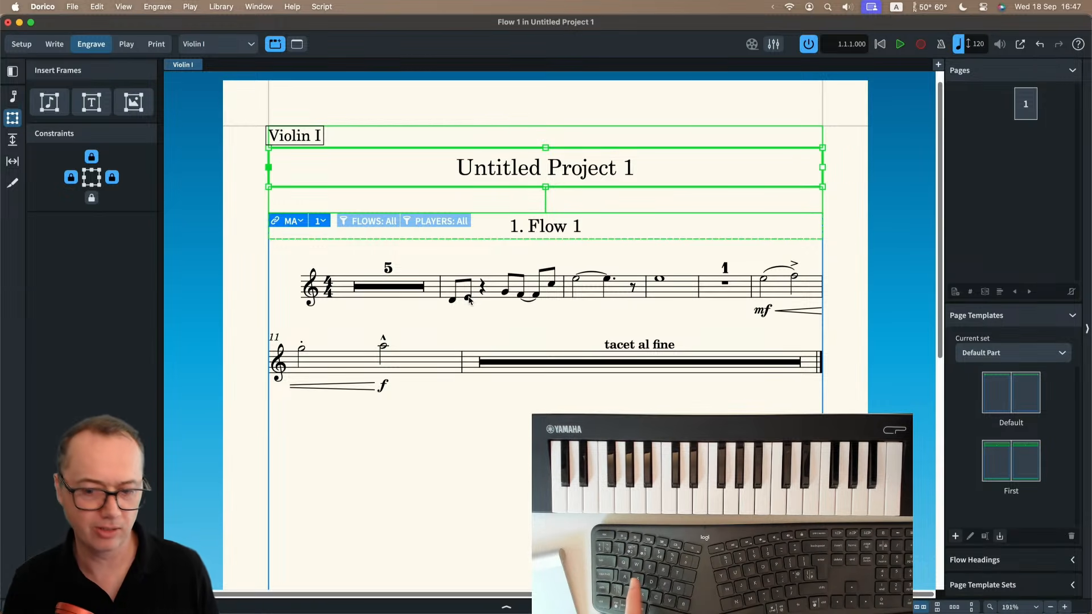
Deselect the title frame, switch to the full score layout and open the First page template for editing.
key(Escape)
click(191, 46)
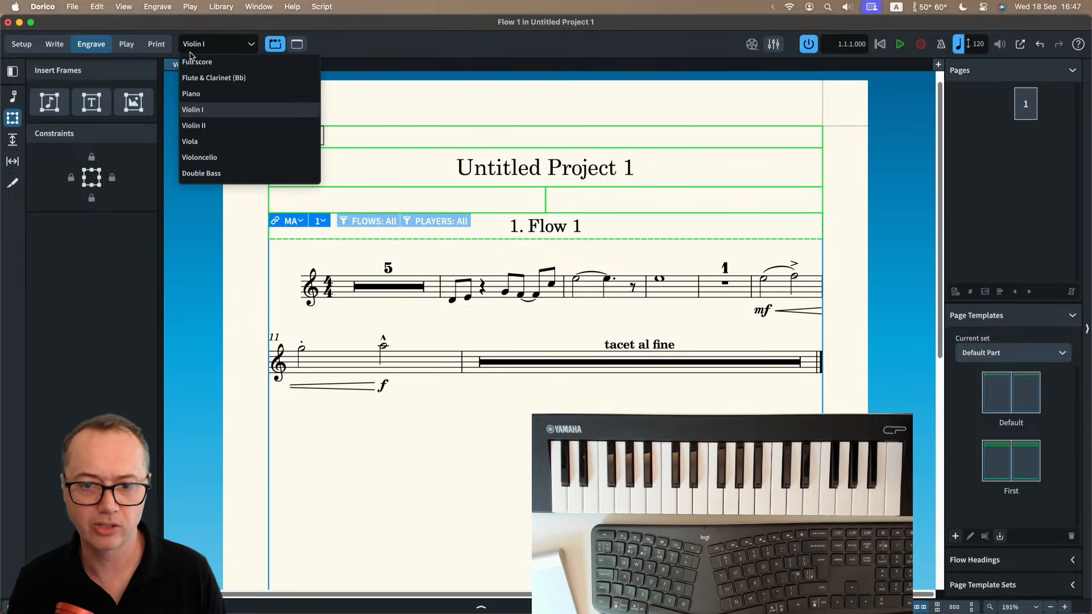
click(191, 63)
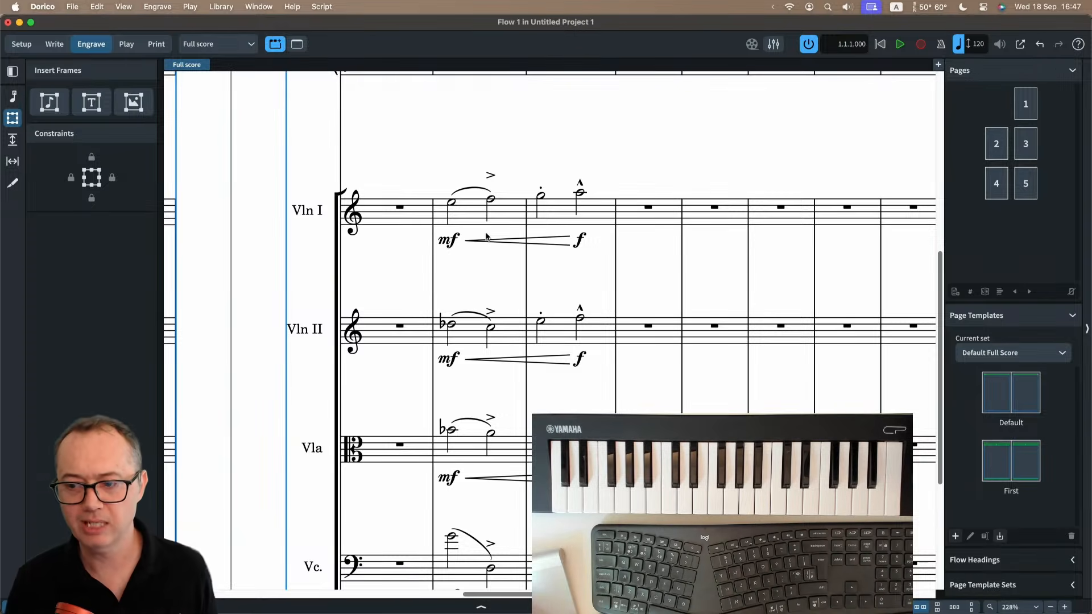
scroll(488, 239, down, 4)
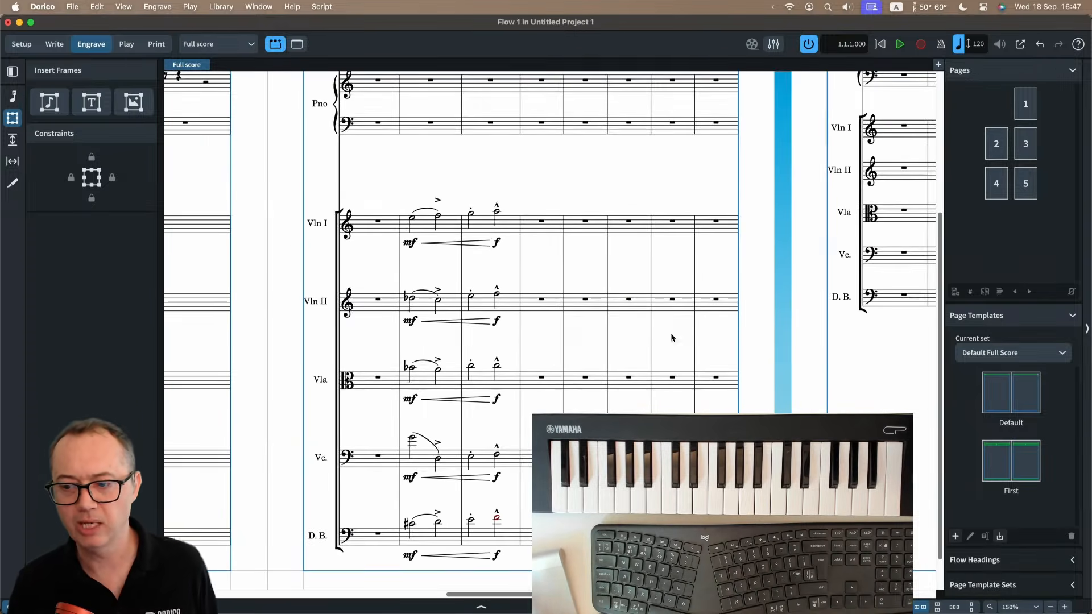
double_click(1003, 464)
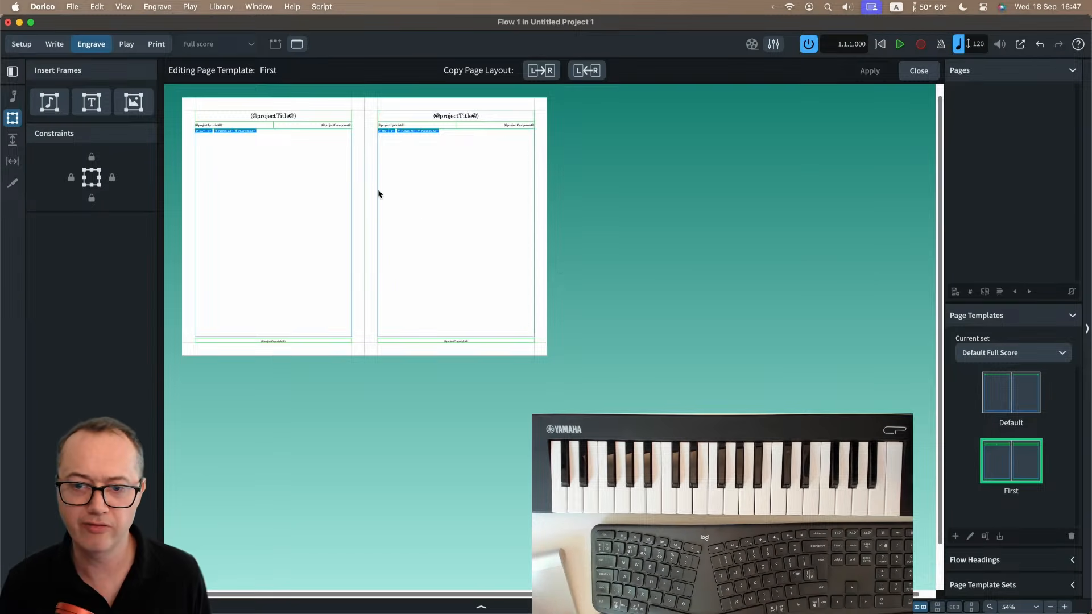
Start editing the project title token on the First template's right-hand page, view the insertable tokens and leave the text unedited.
scroll(352, 180, up, 5)
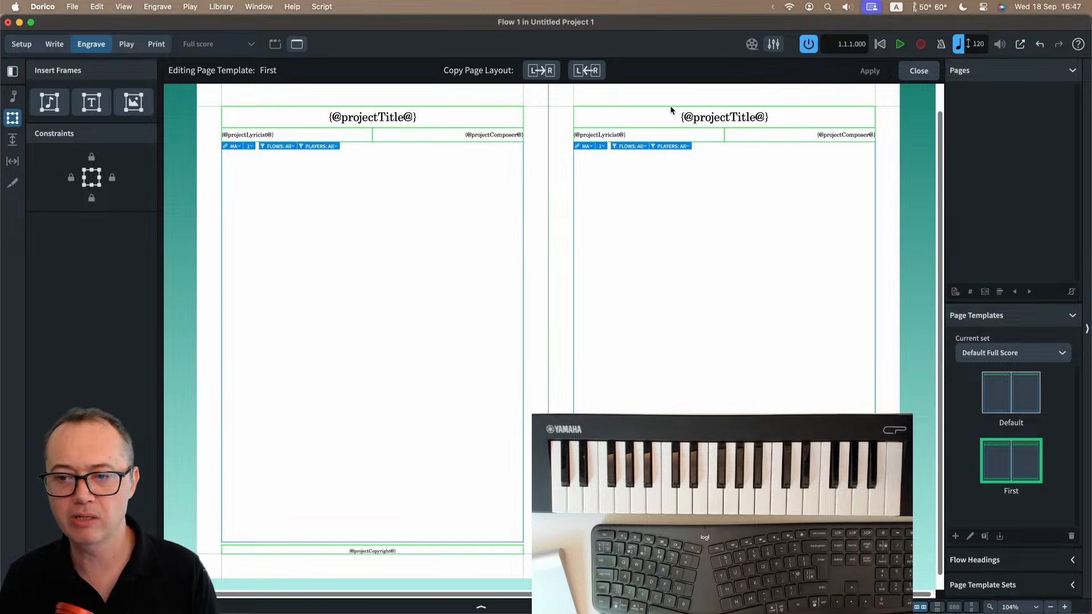
key(z)
key(z)
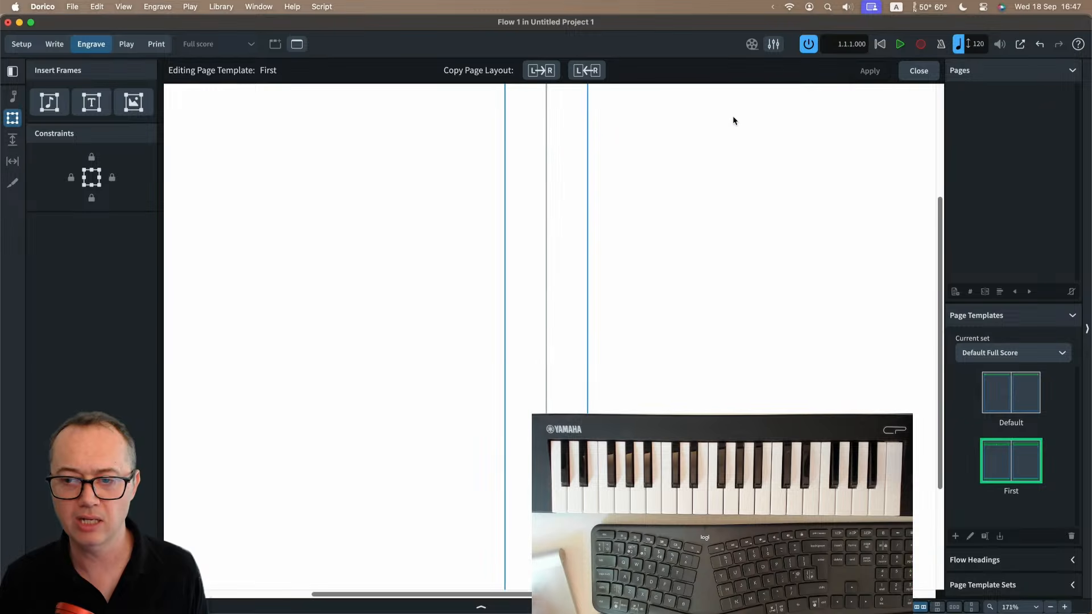
scroll(732, 114, up, 5)
scroll(733, 115, right, 5)
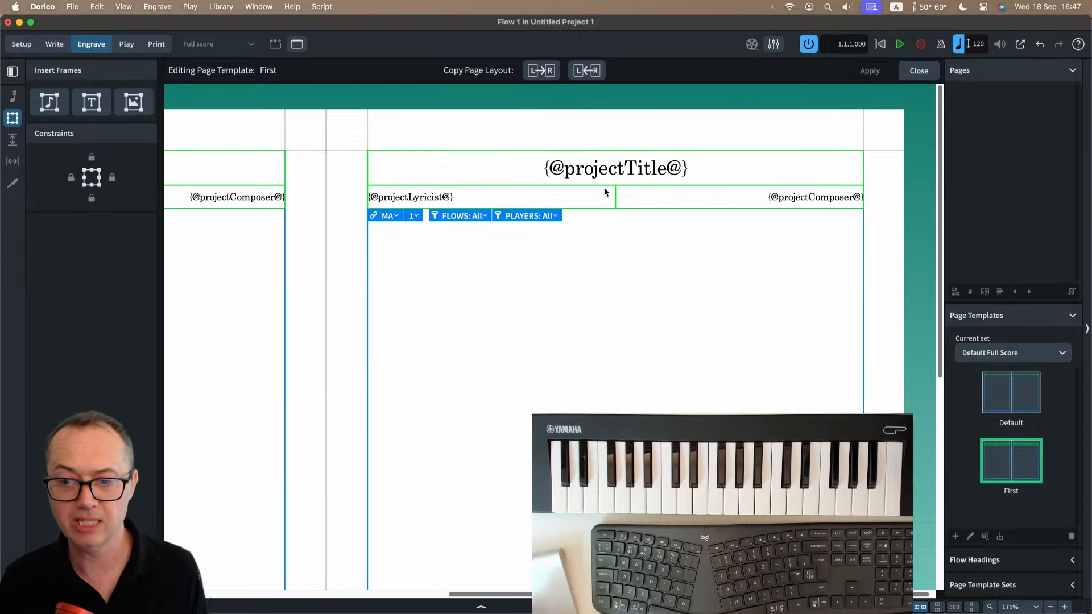
double_click(646, 169)
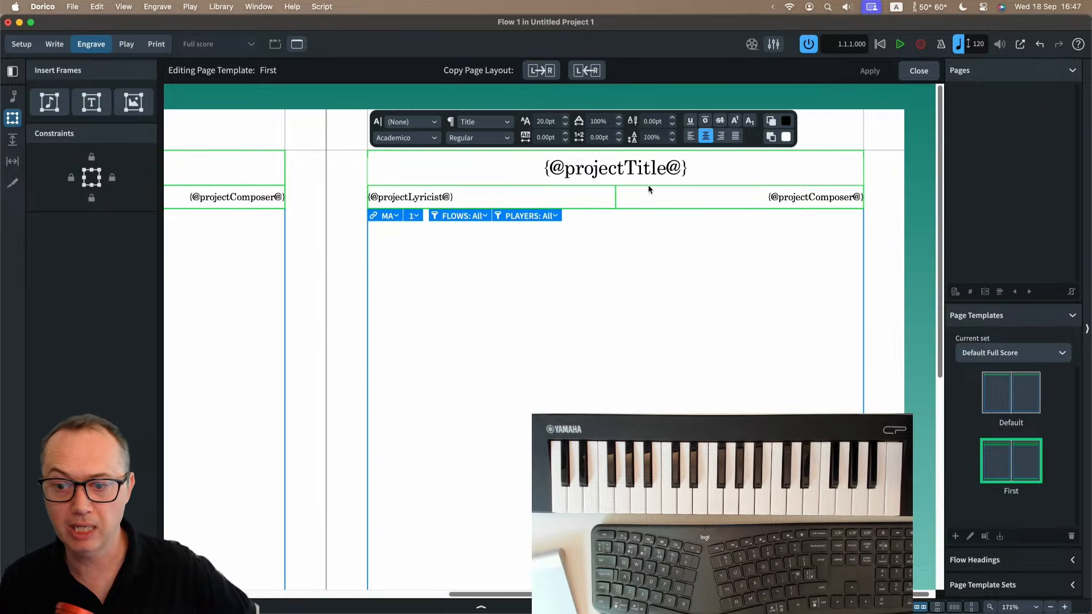
right_click(695, 168)
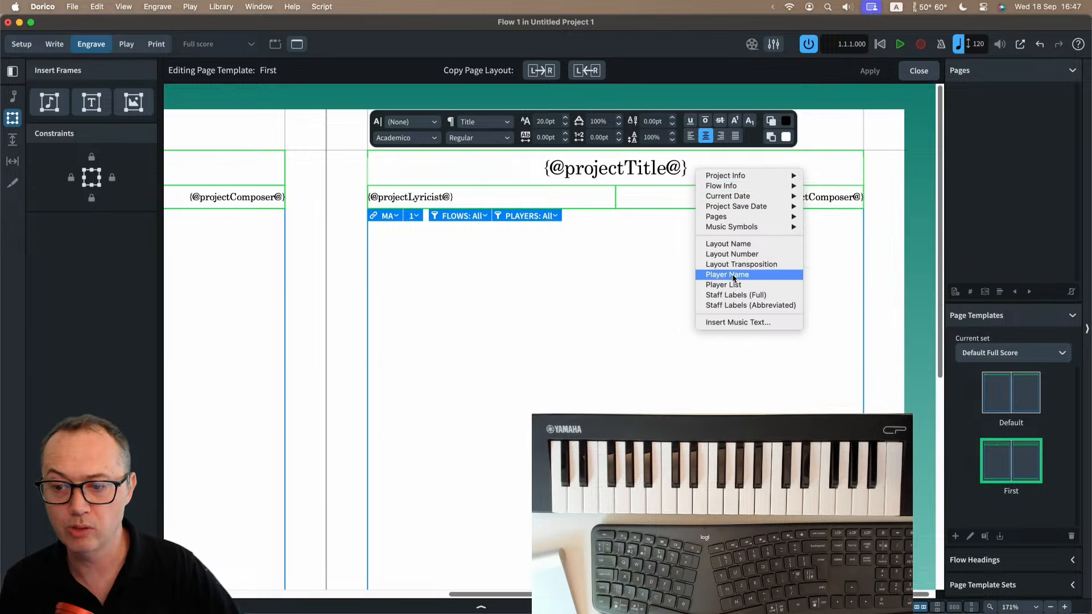
click(670, 251)
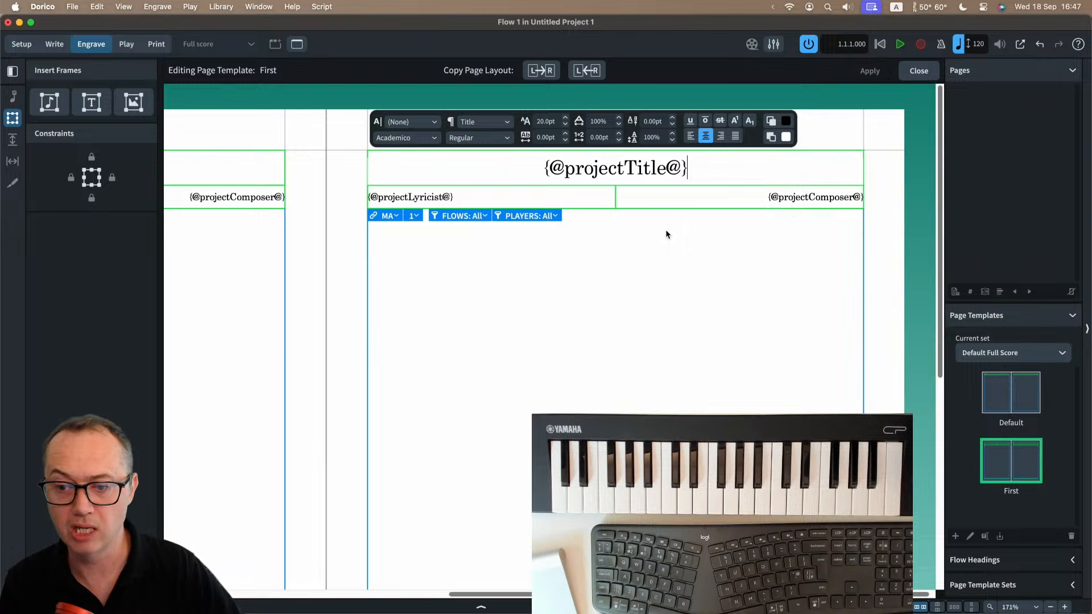
key(Escape)
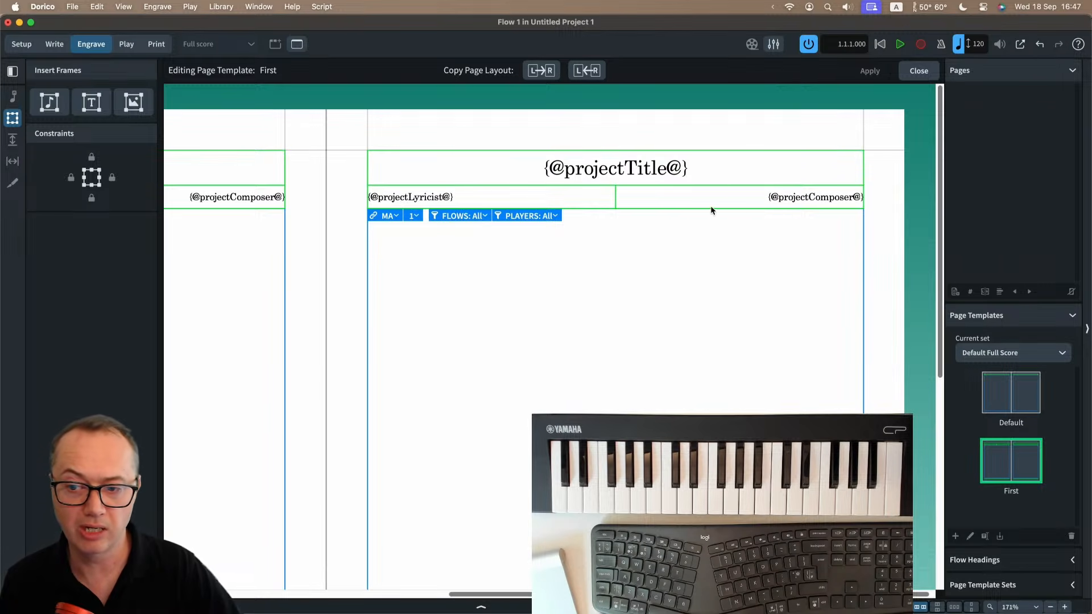
Look over the right-hand page of the First page template and close the template editor.
scroll(570, 263, down, 10)
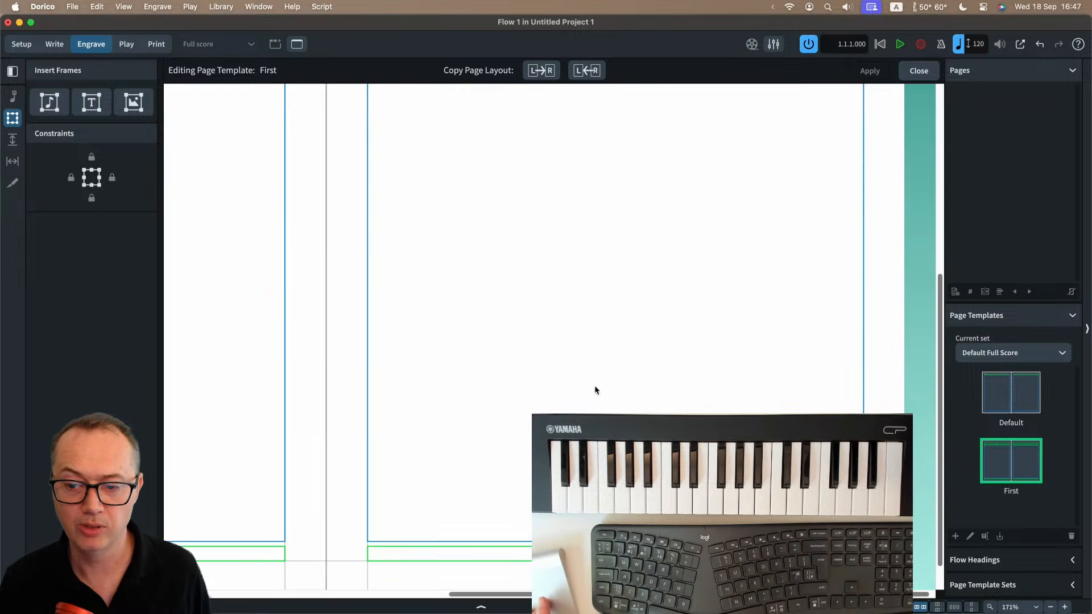
scroll(608, 317, up, 10)
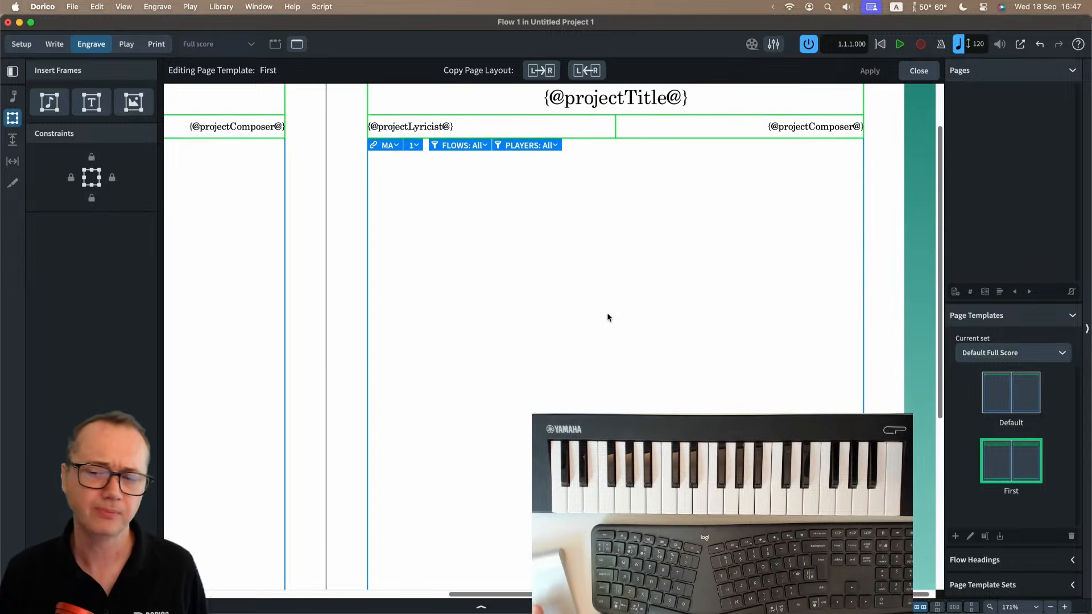
scroll(606, 318, up, 2)
scroll(602, 296, down, 2)
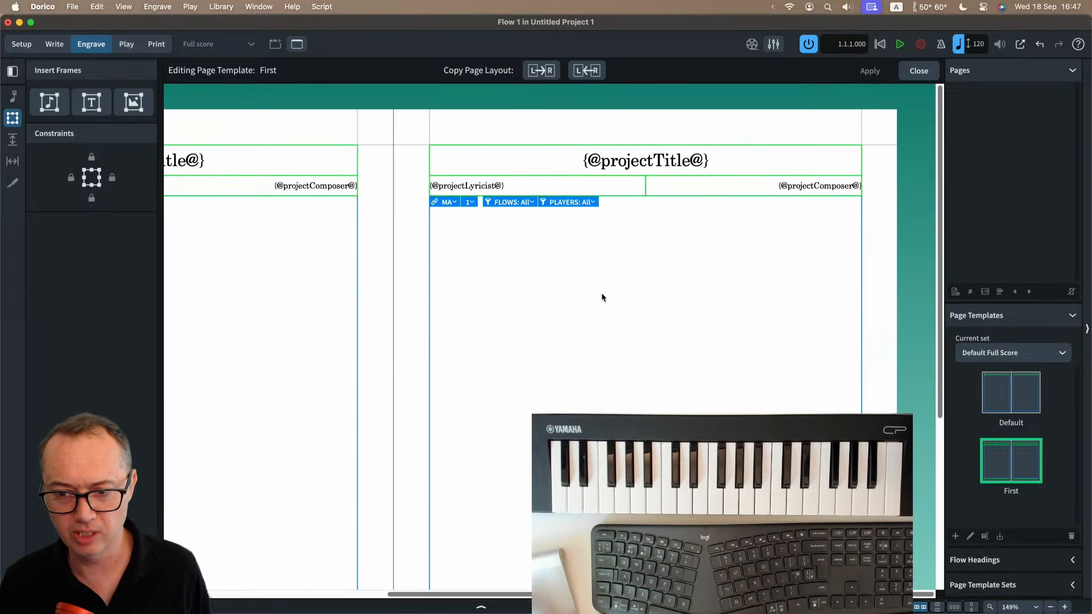
click(918, 72)
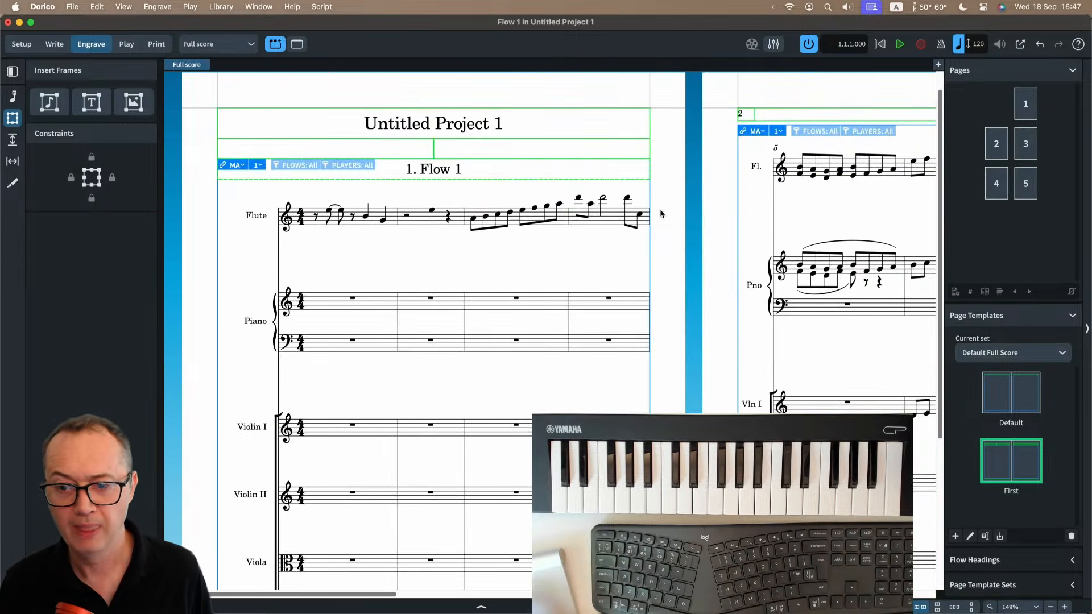
Open the Default page template, examine its flow title, page number and music frames, and close it.
click(997, 401)
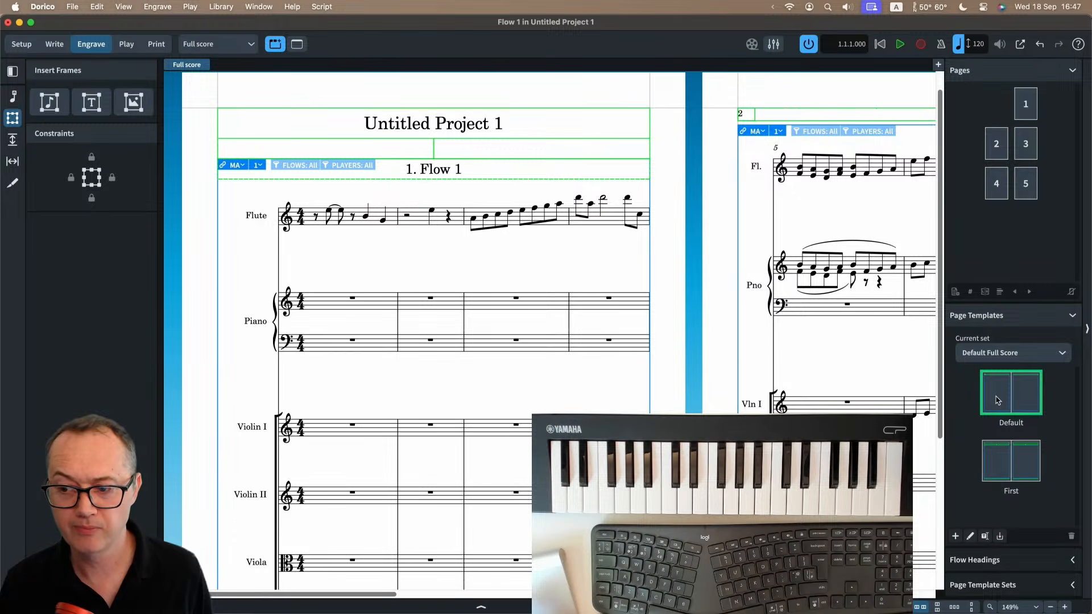
double_click(997, 401)
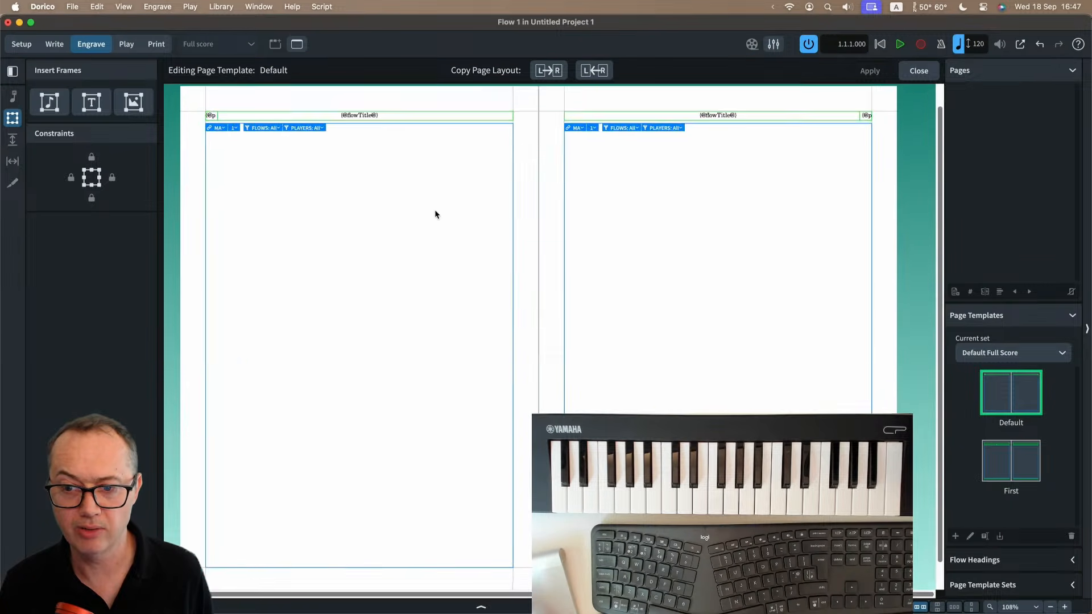
scroll(435, 211, up, 1)
scroll(435, 210, left, 1)
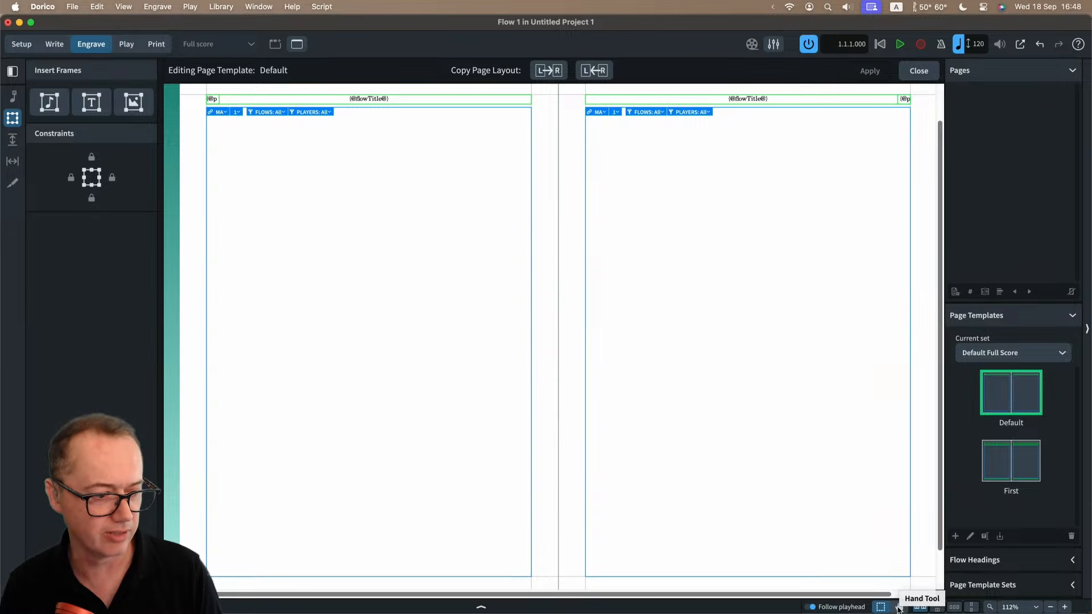
click(912, 72)
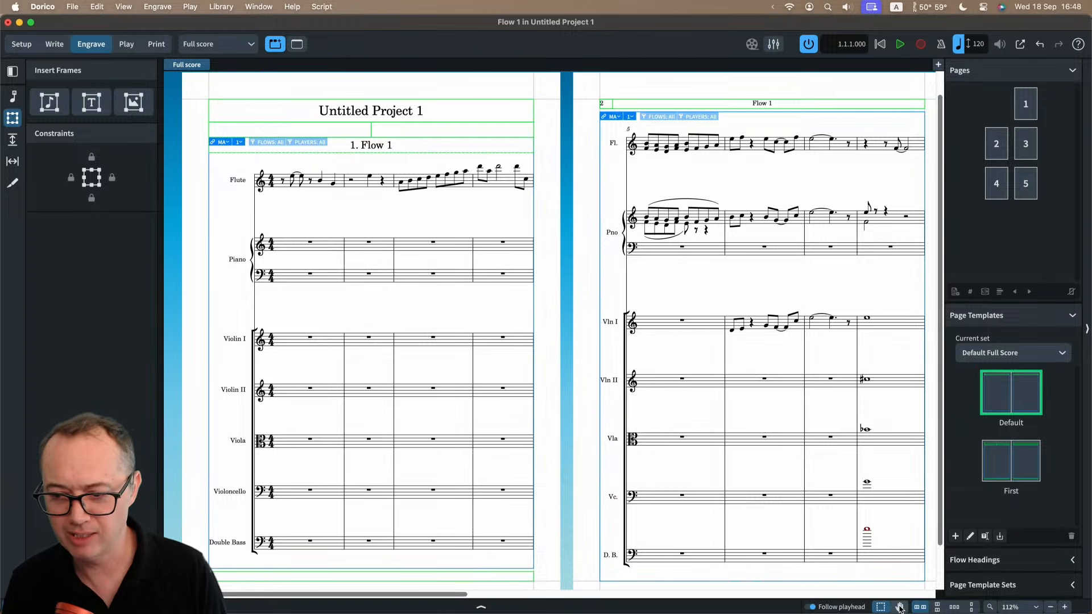
scroll(749, 288, right, 3)
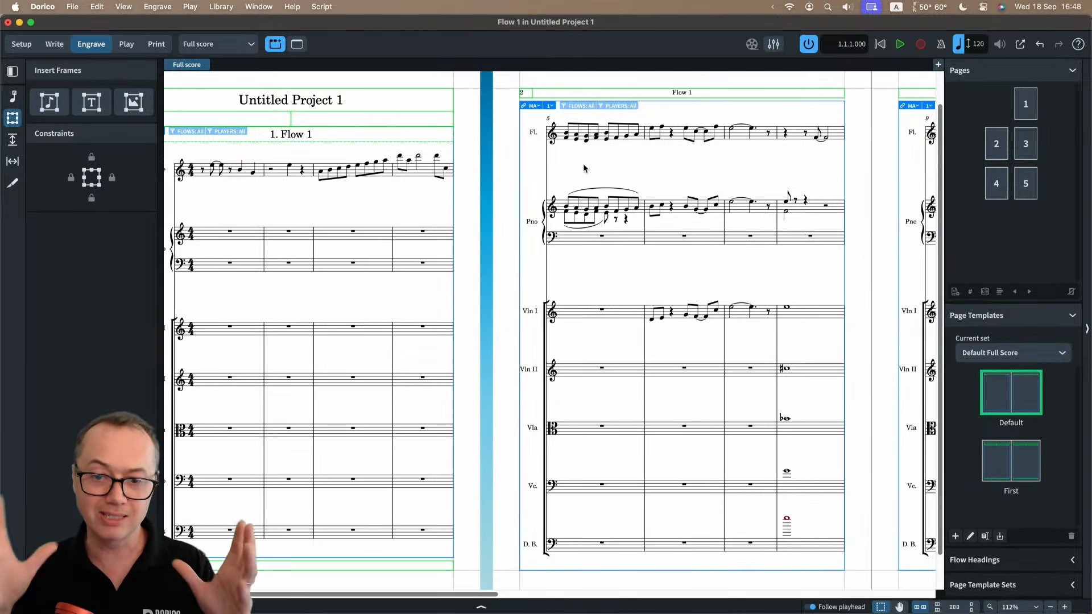
scroll(582, 163, left, 1)
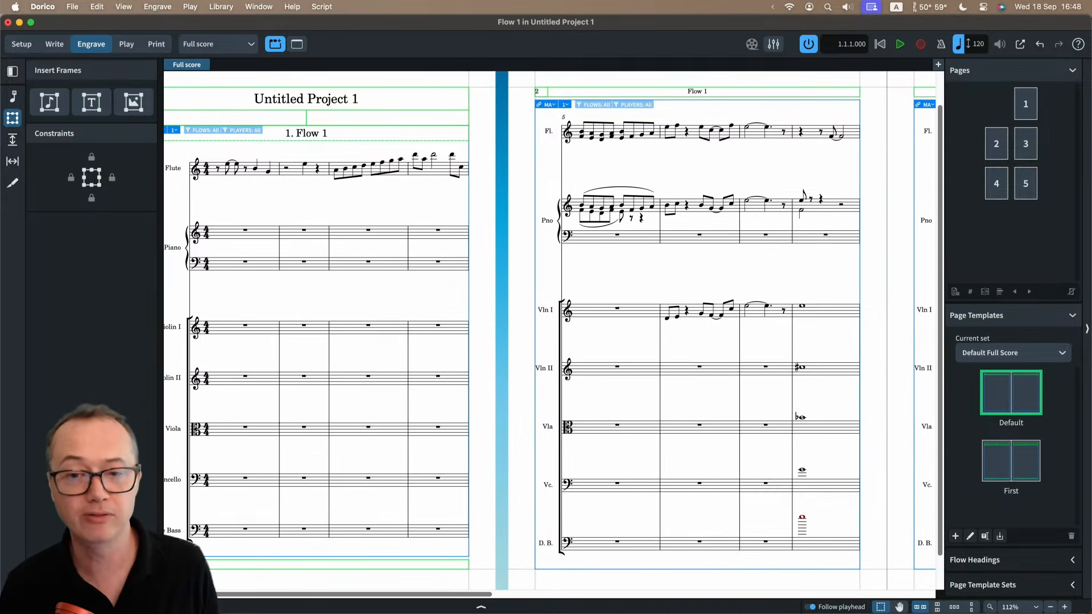
click(239, 45)
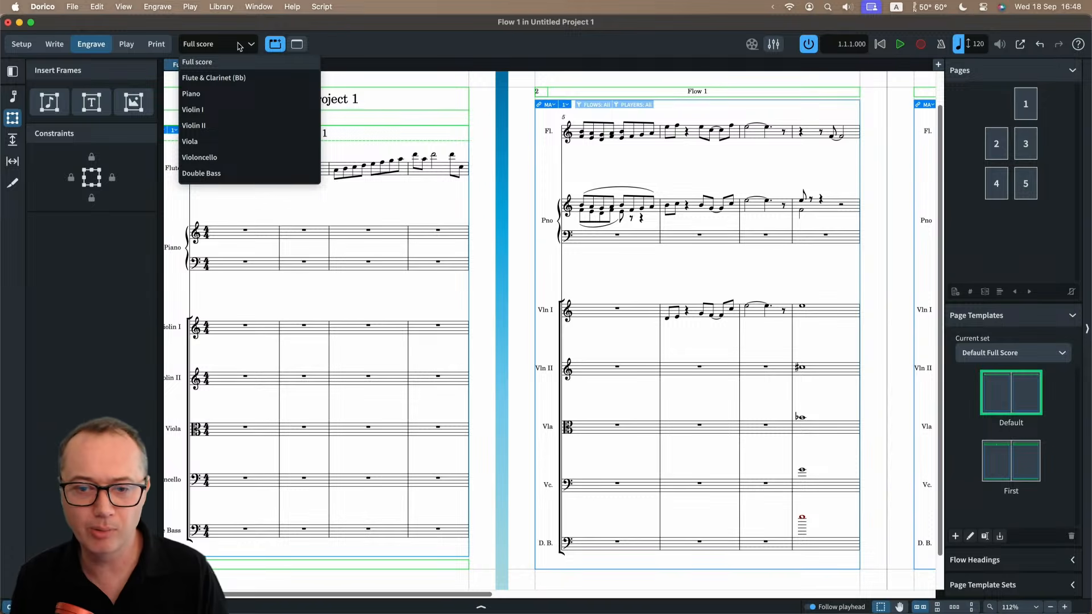
click(238, 46)
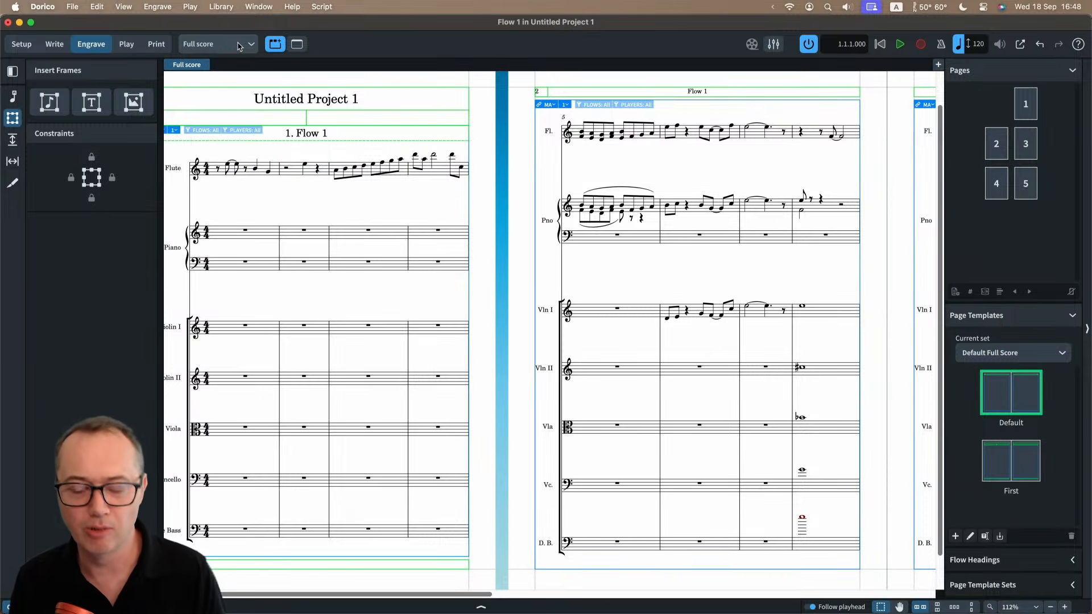
Shrink the music frame on page 2 of the full score from its lower-left corner and move it down to the bottom margin.
scroll(299, 202, left, 2)
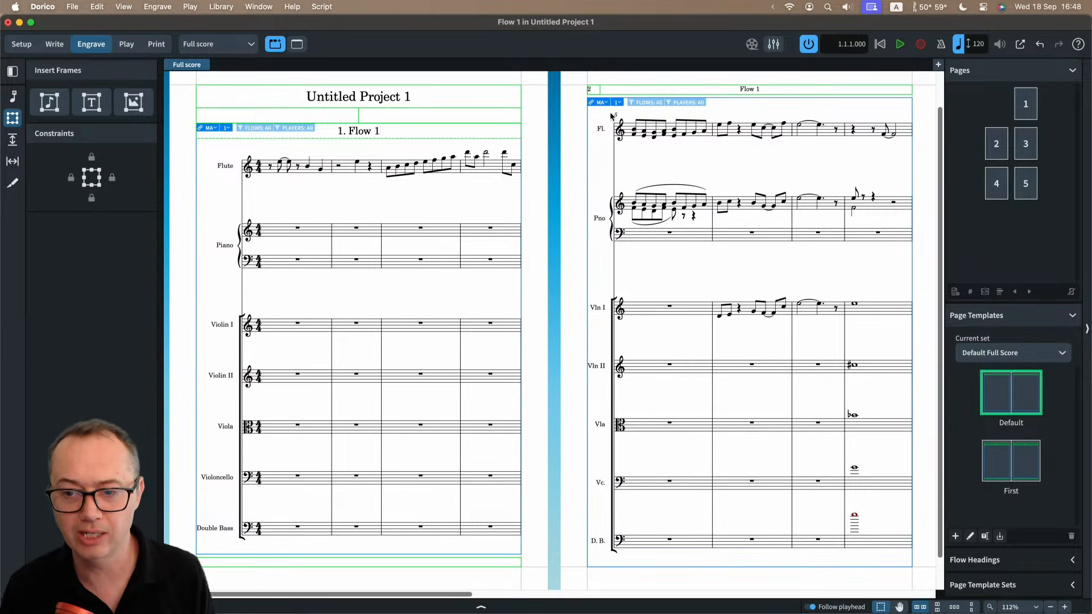
click(589, 133)
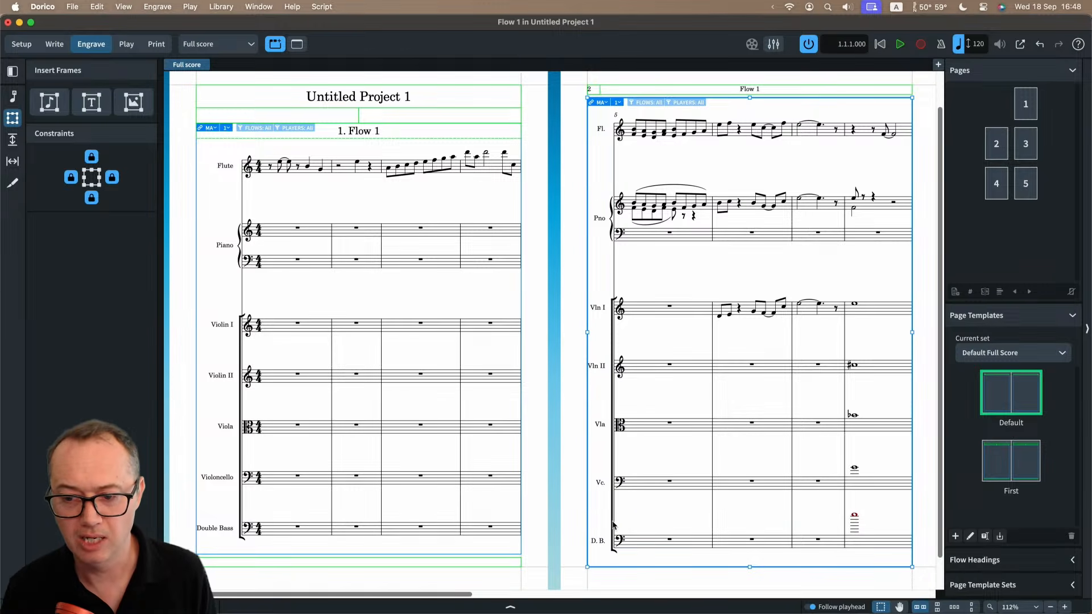
drag(587, 567, 636, 458)
click(630, 334)
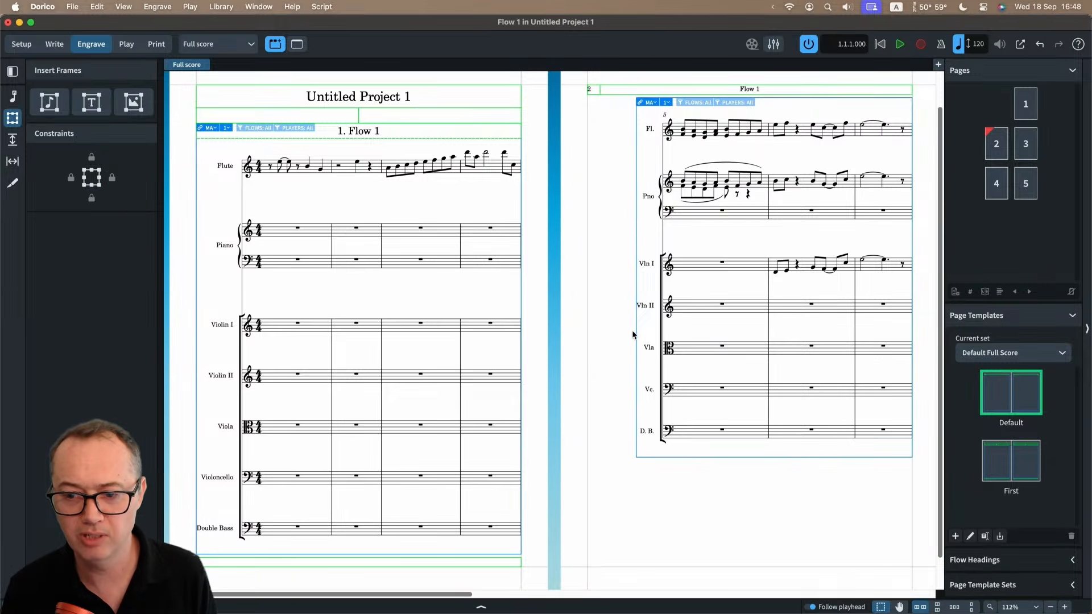
drag(636, 330, 595, 438)
scroll(736, 282, right, 5)
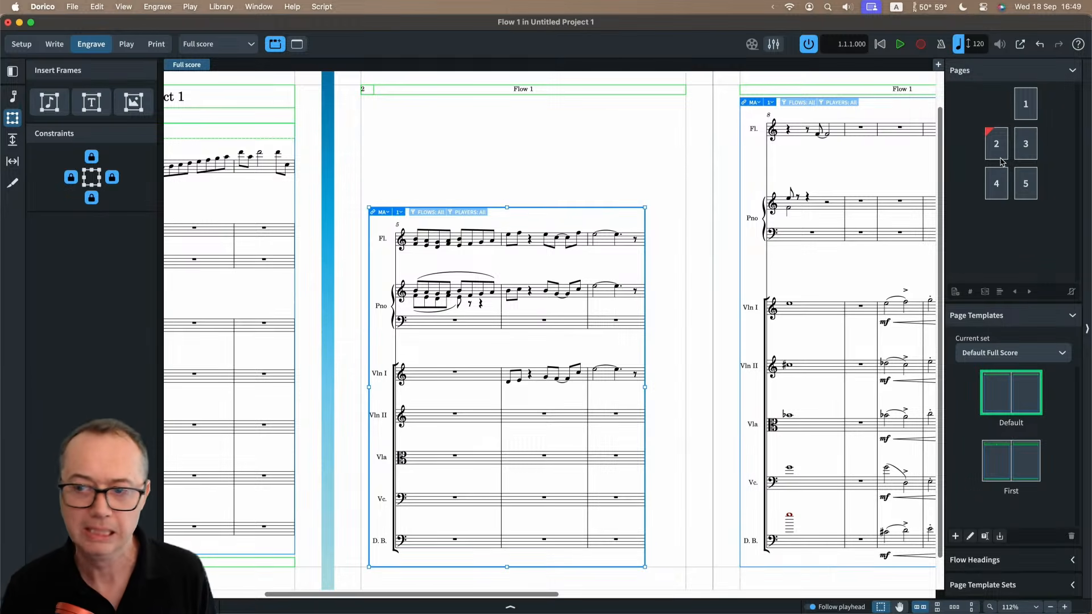
Remove the page override from page 2 so its music frame follows the Default page template again.
click(998, 146)
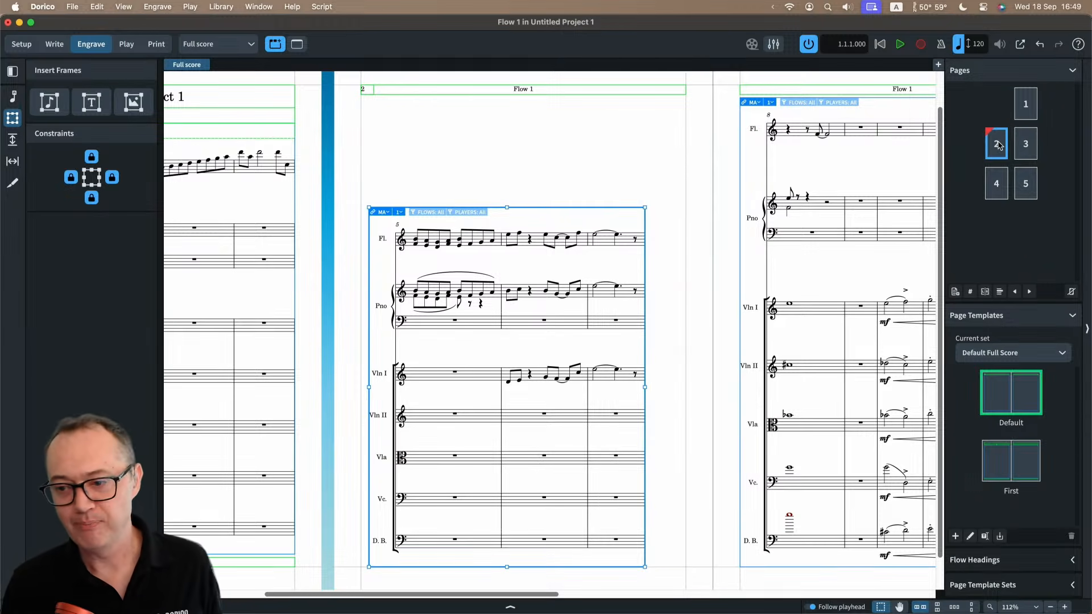
right_click(997, 146)
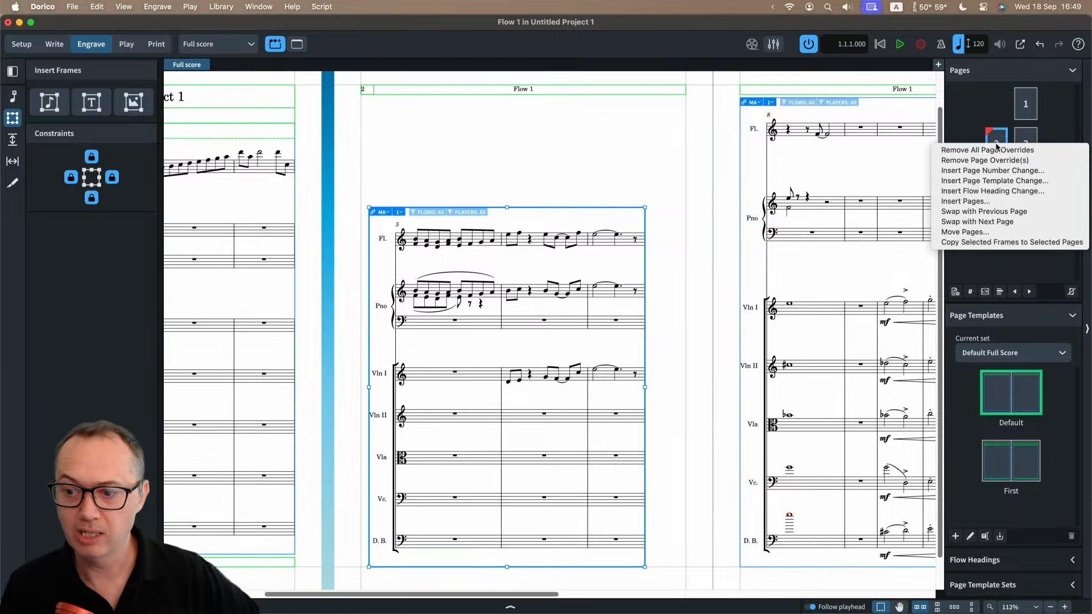
key(Escape)
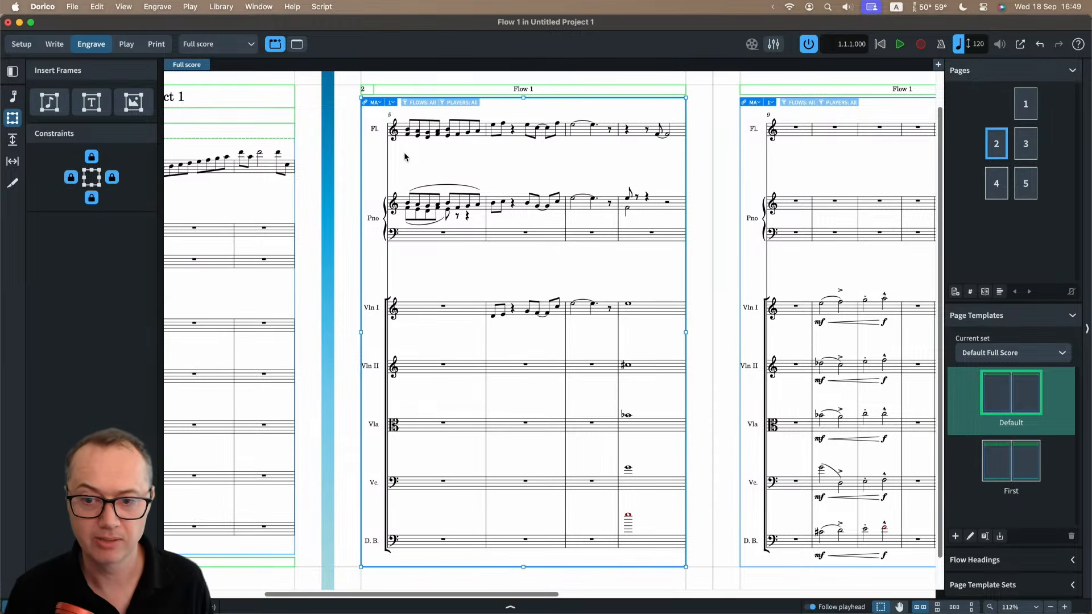
Switch from Engrave to Write mode and view bars 5 to 8 on page 2 of the full score.
scroll(405, 157, left, 5)
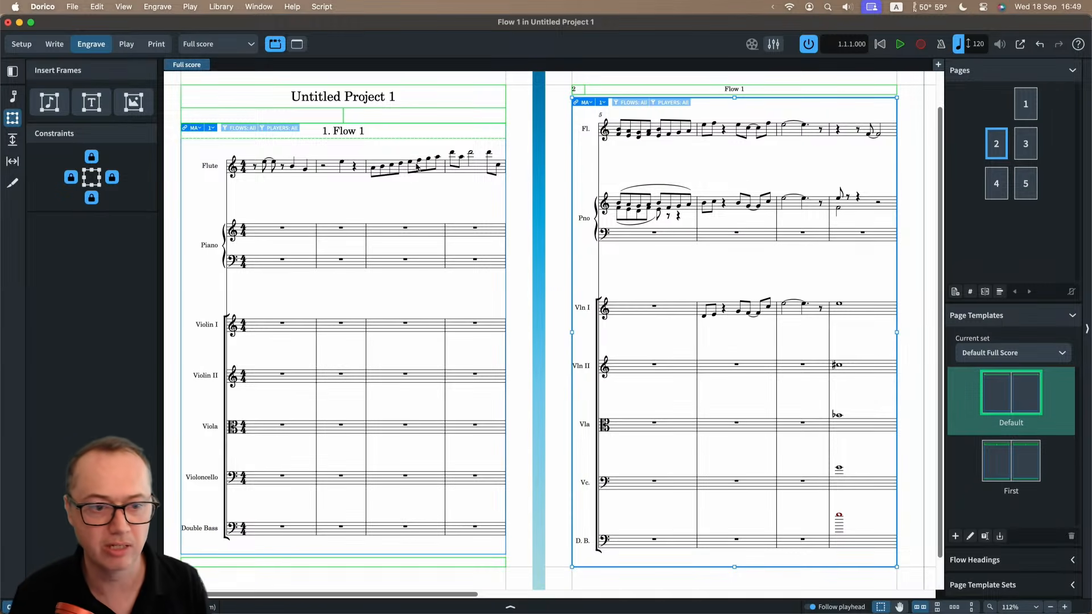
scroll(435, 182, left, 2)
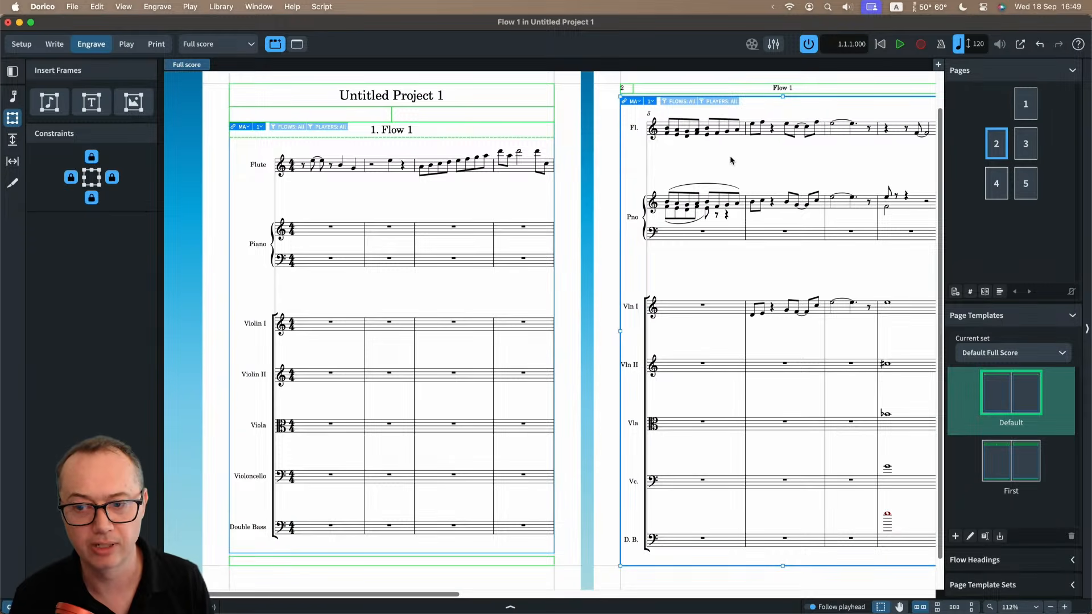
key(super+2)
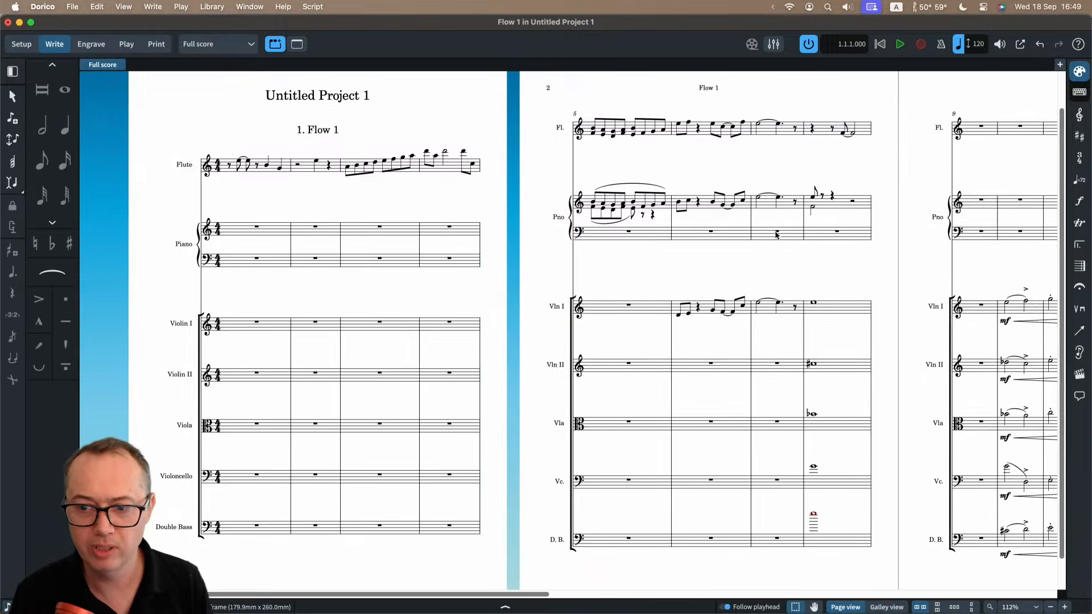
scroll(623, 215, up, 5)
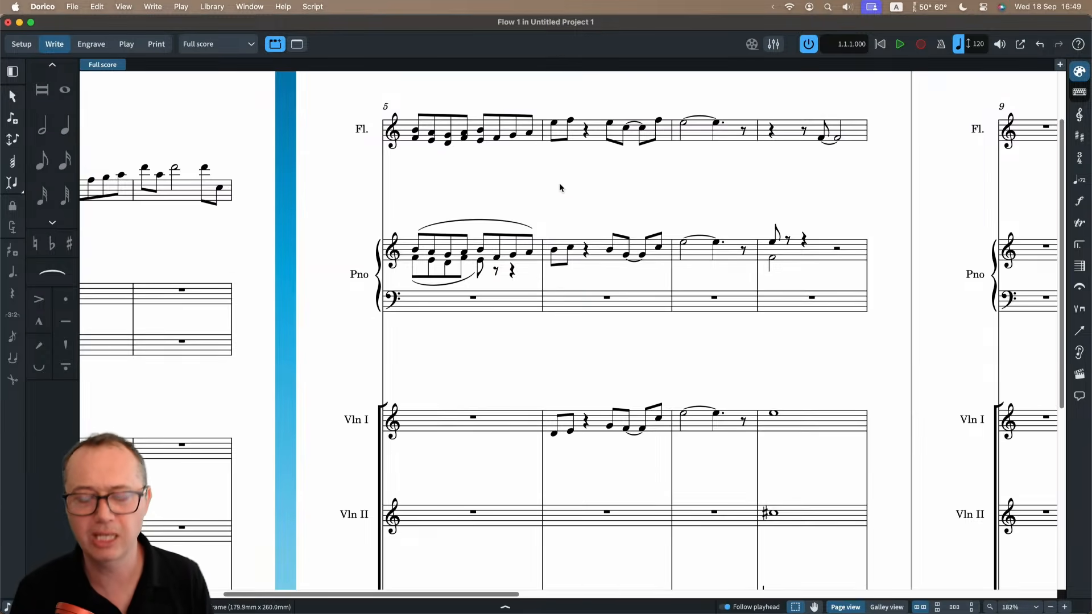
scroll(559, 183, down, 3)
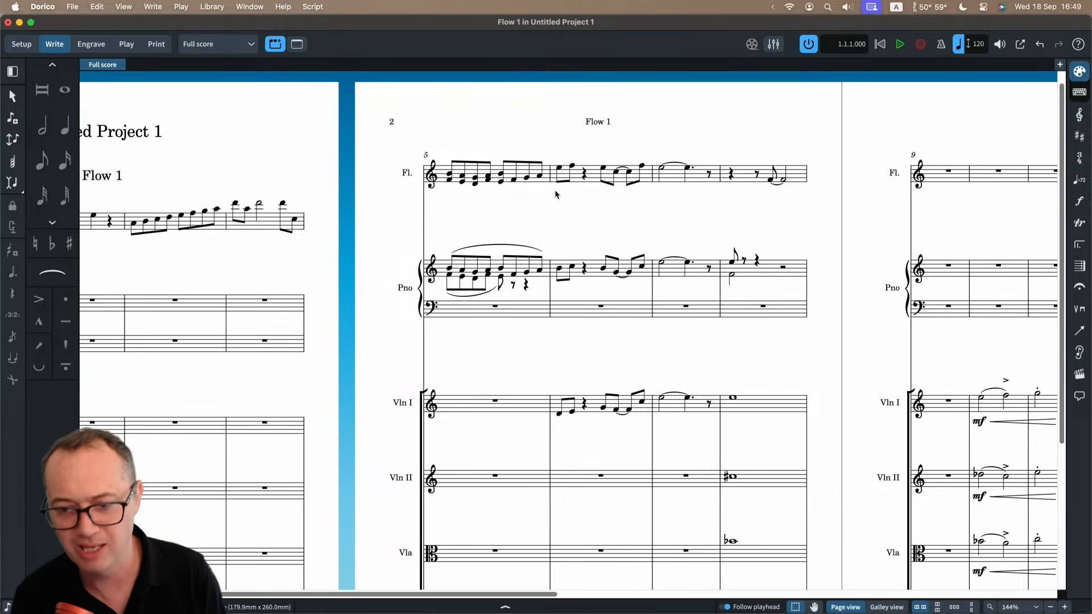
Select bar 5 of the flute and look through the filter options for notes in chords without applying one.
click(509, 275)
scroll(490, 257, up, 5)
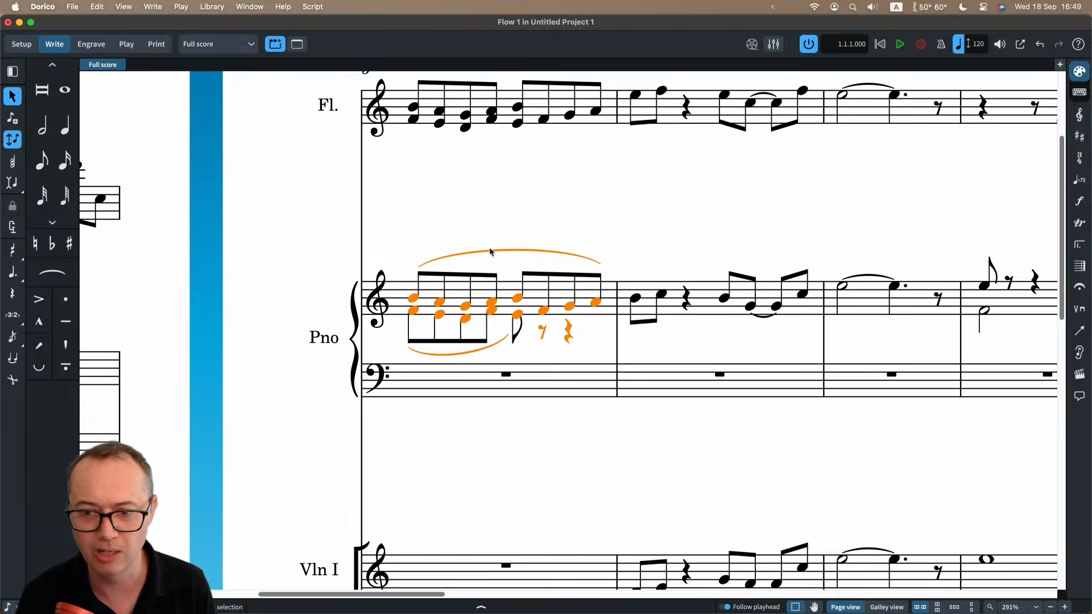
click(511, 99)
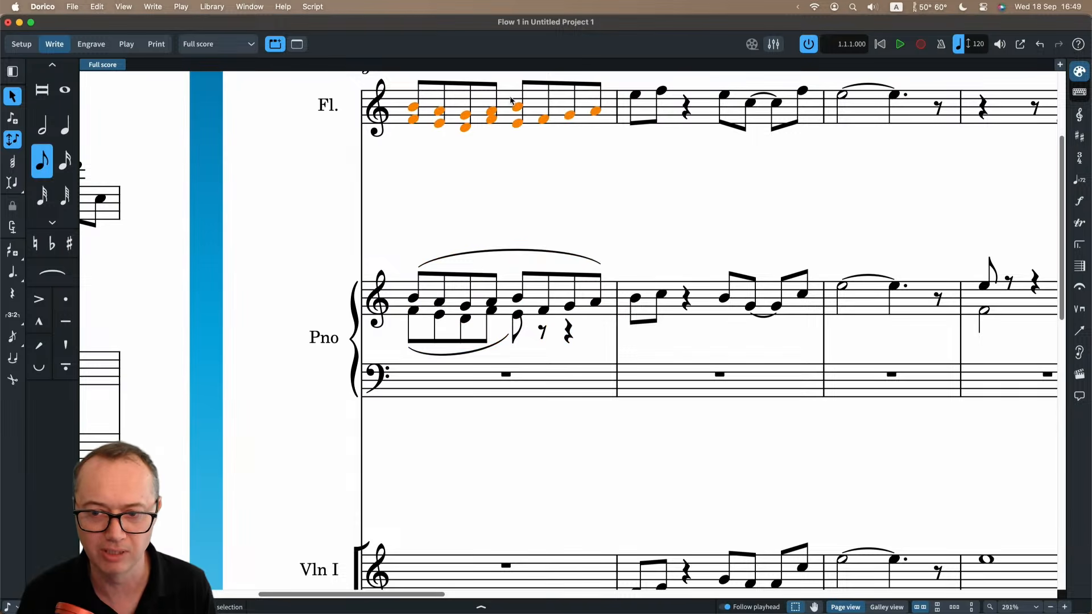
scroll(507, 139, up, 3)
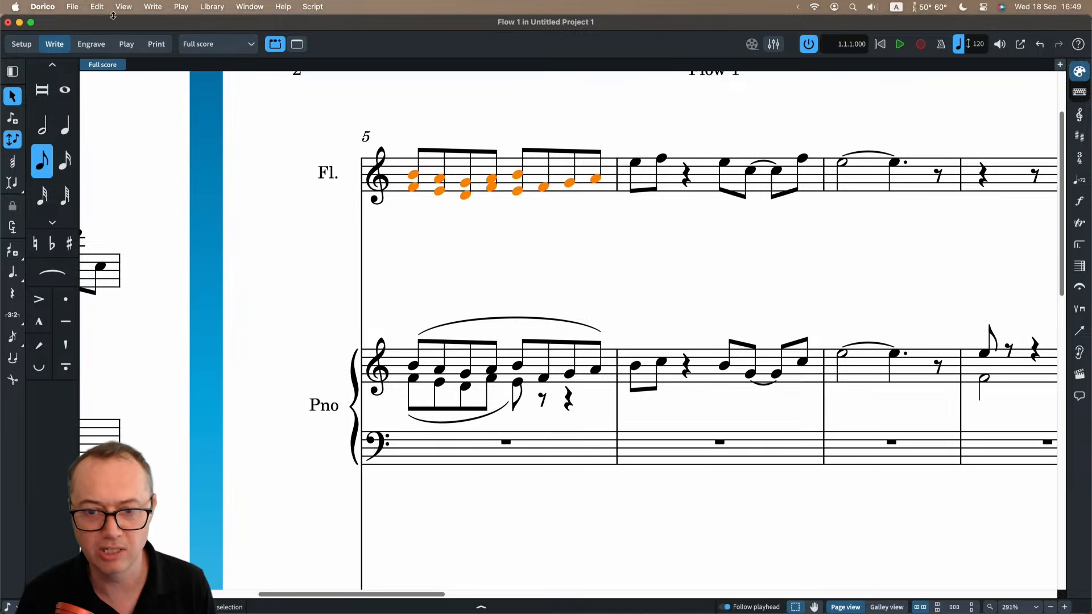
click(98, 6)
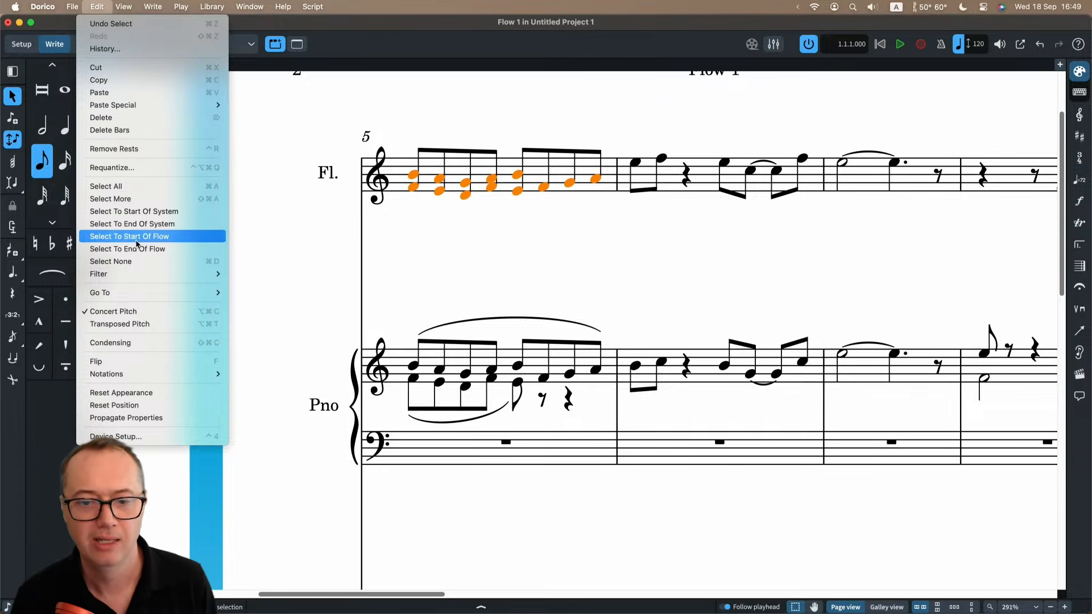
mouse_move(128, 274)
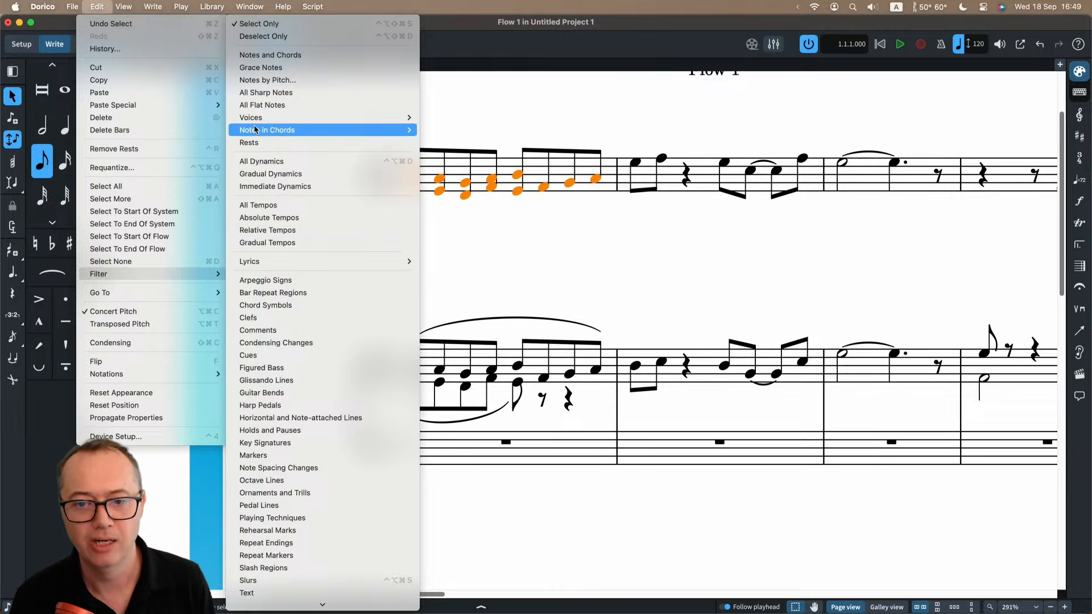
mouse_move(398, 131)
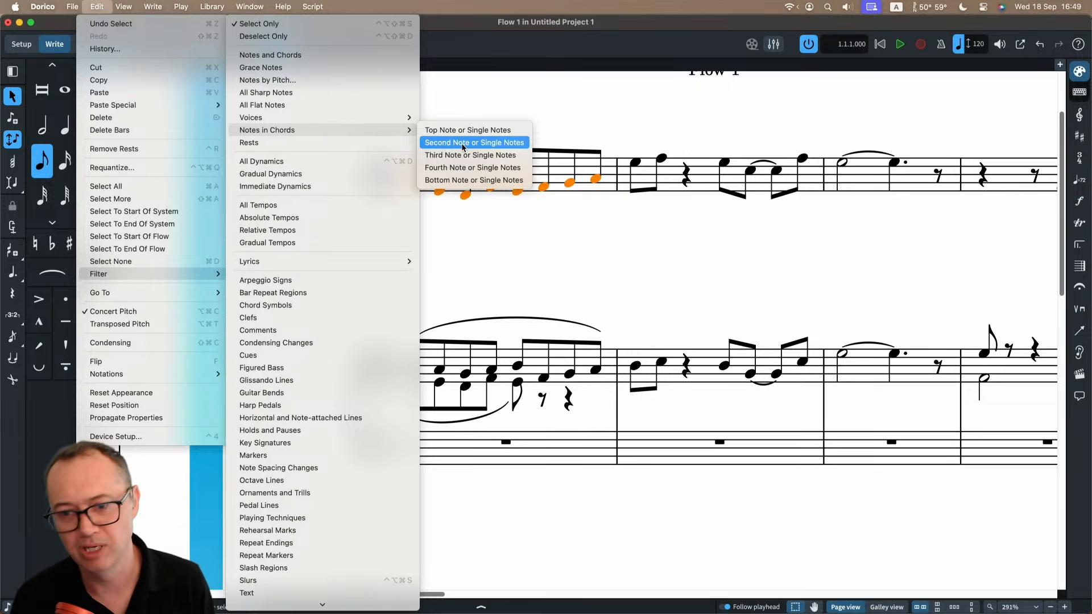
click(463, 167)
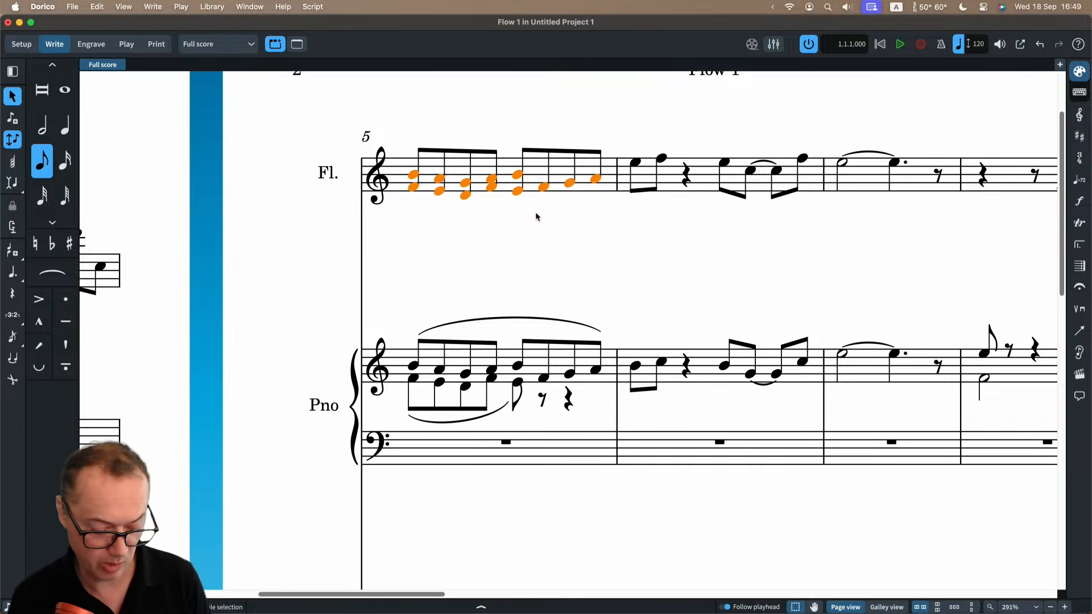
Search the jump bar for "filter bottom" and run Filter Bottom Note or Single Notes on the flute's bar 5.
key(j)
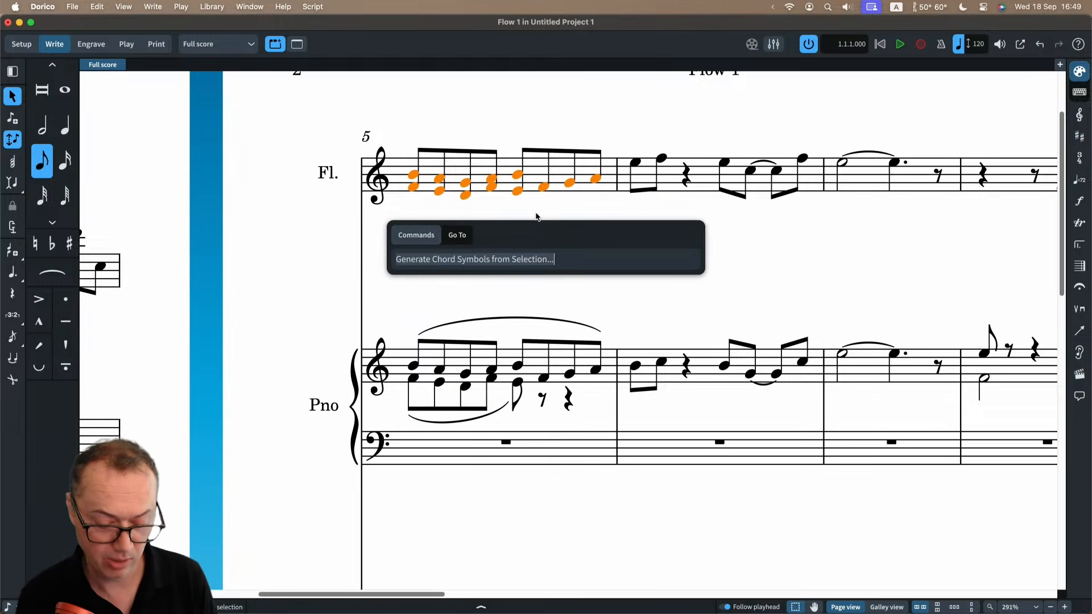
key(BackSpace)
text(fil)
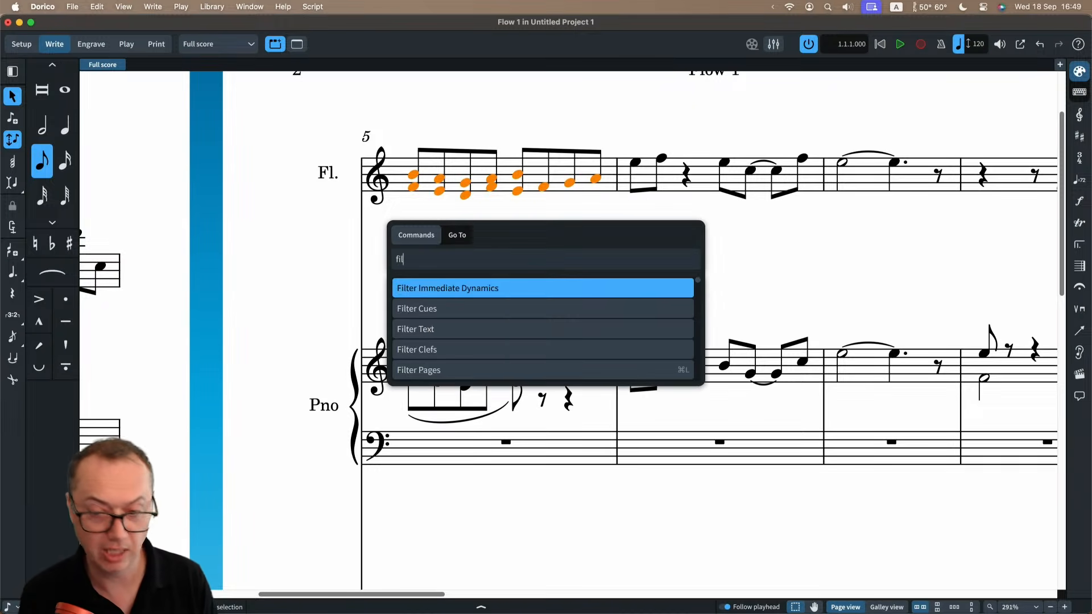
text(ter botom)
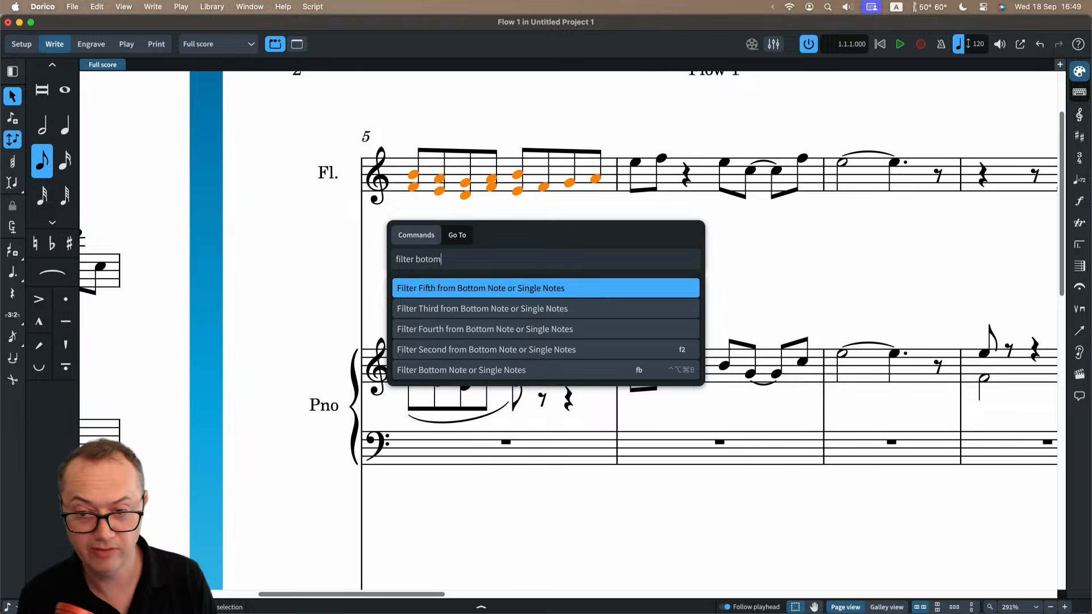
key(BackSpace)
key(BackSpace)
text(tom)
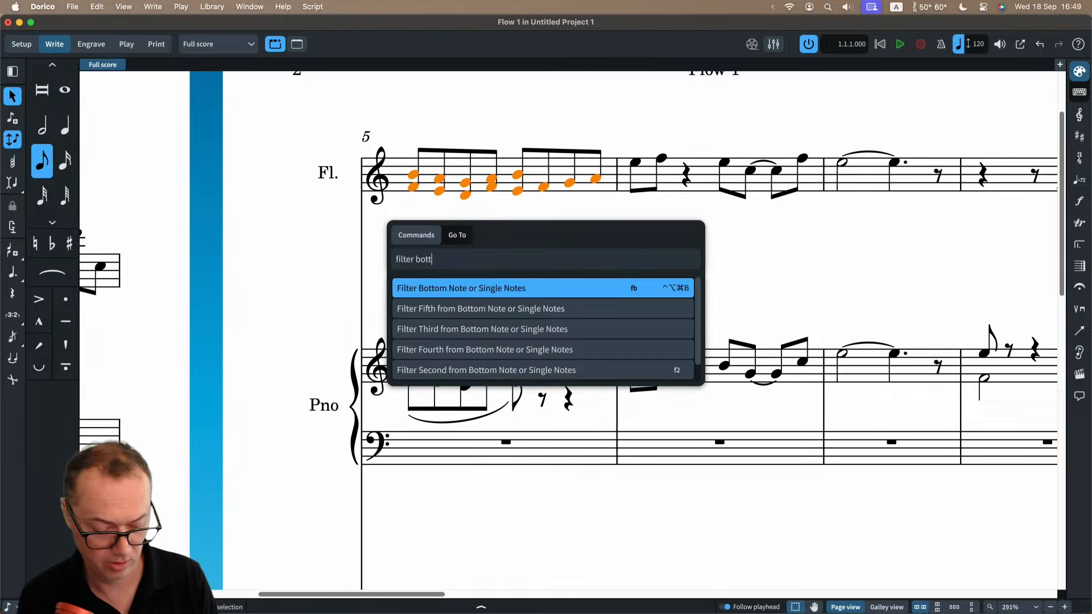
key(Down)
key(Down)
key(Down)
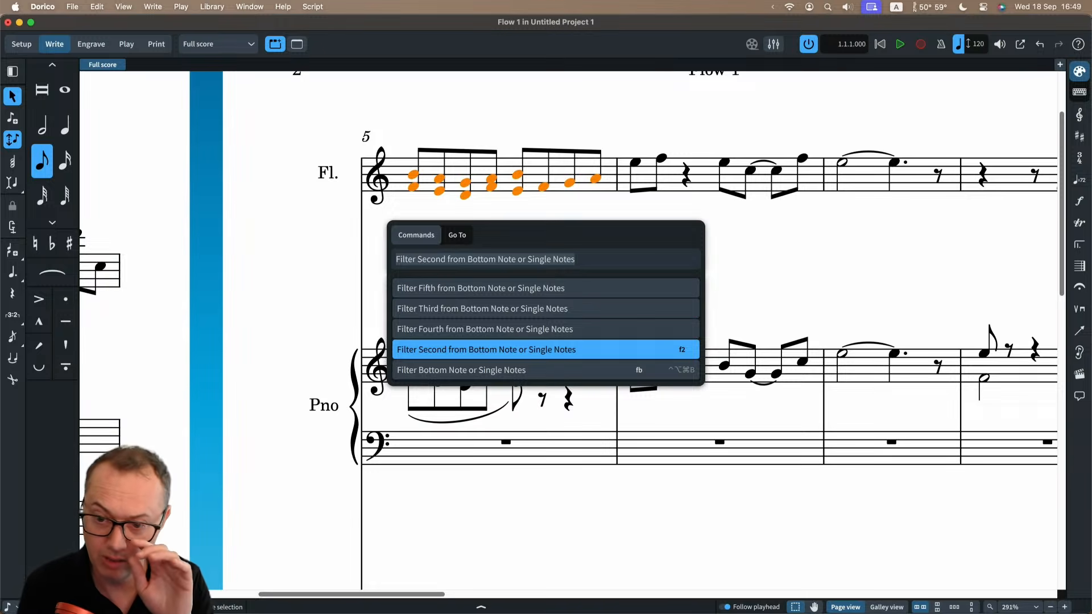
key(Down)
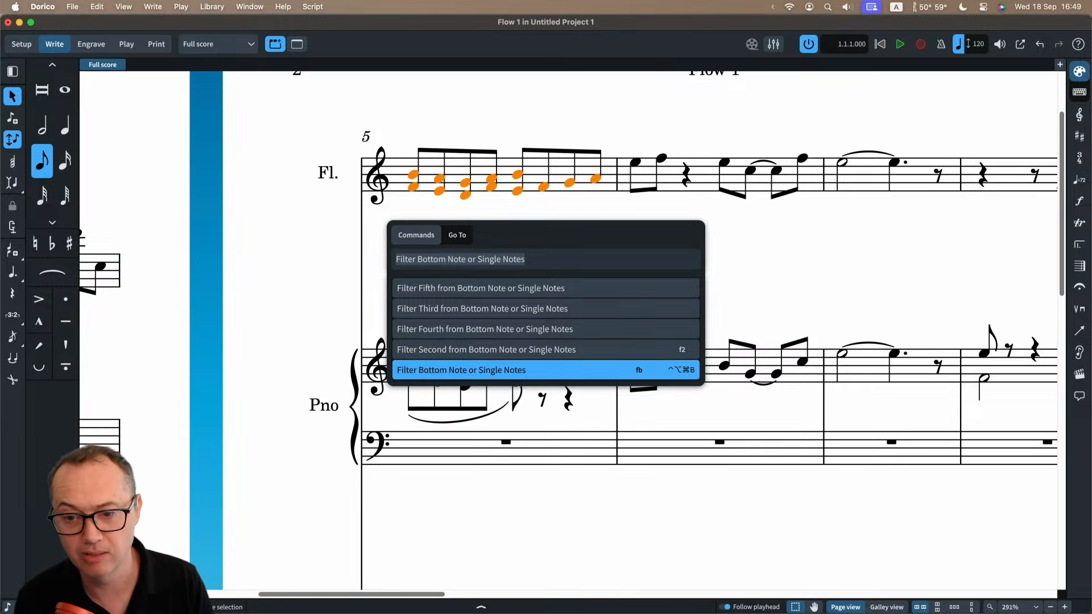
key(Return)
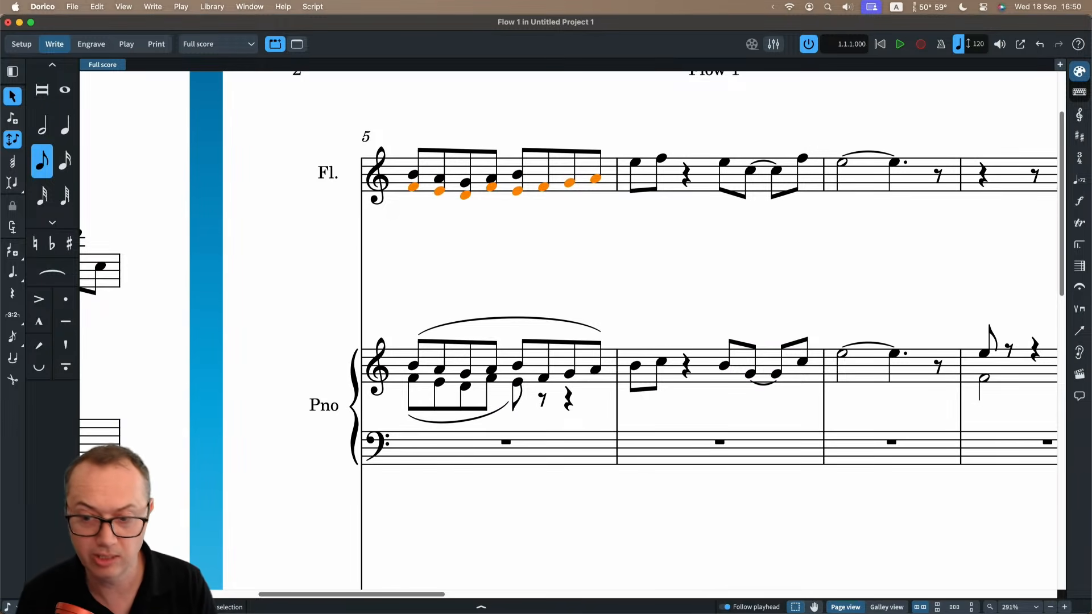
Reselect bar 5 of the flute and filter it to its bottom notes with the jump bar alias "fb".
key(j)
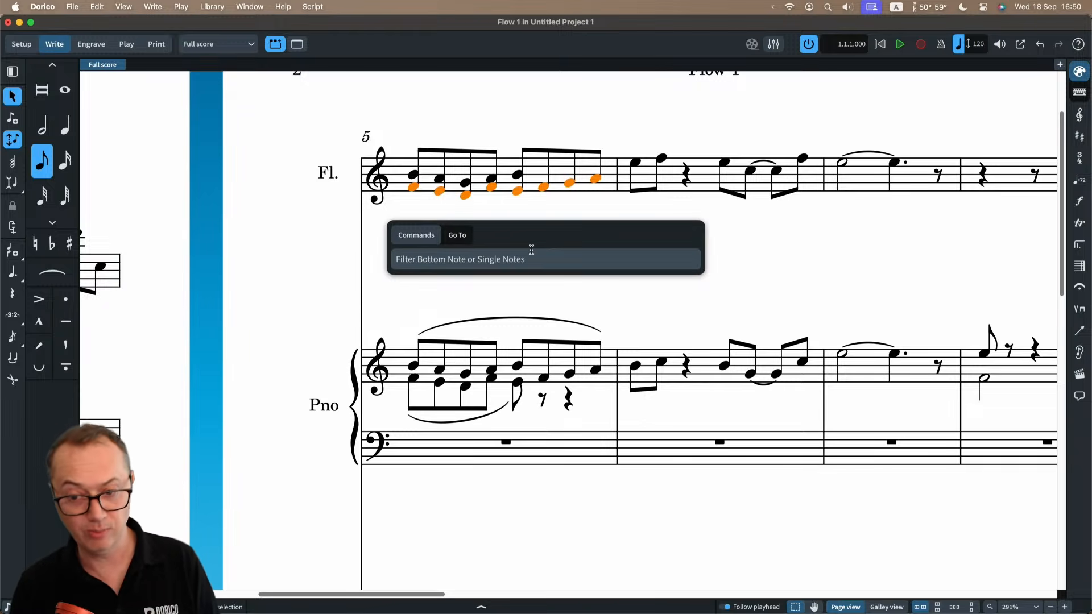
click(506, 179)
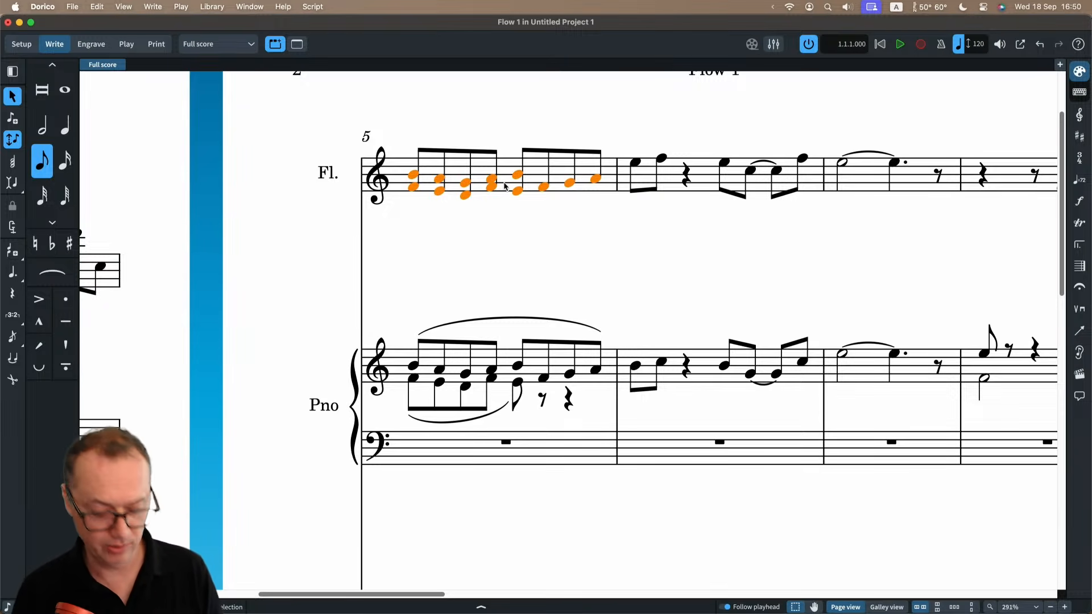
text(j)
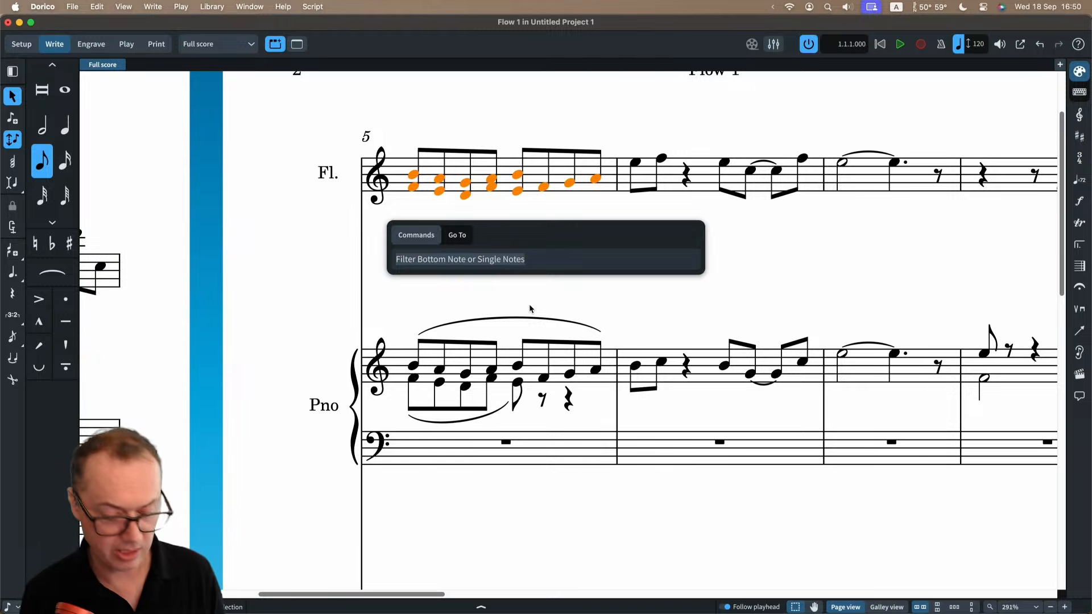
text(filter botom)
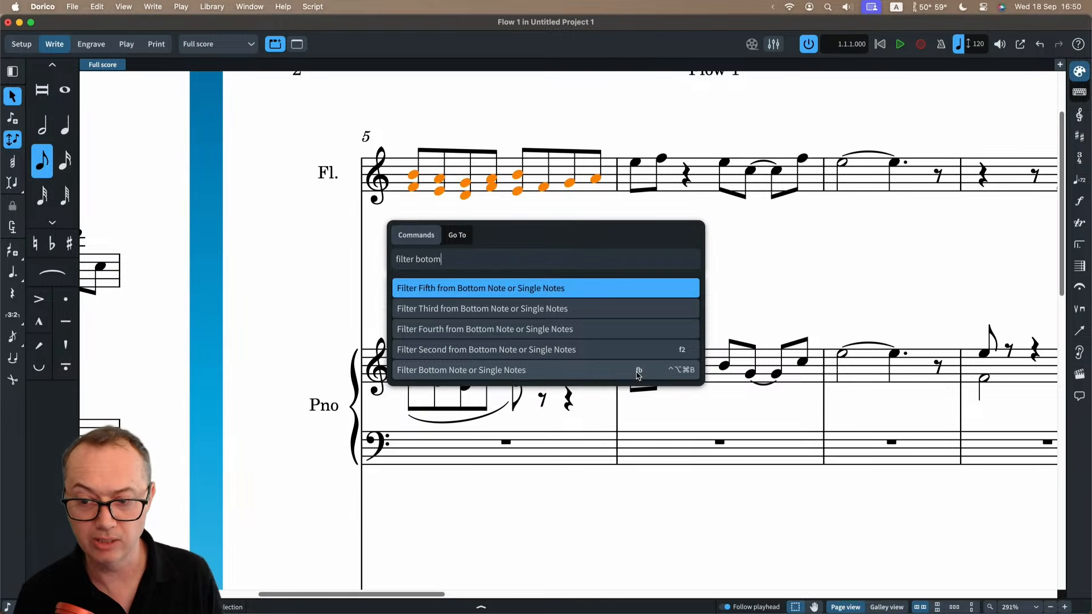
key(super+BackSpace)
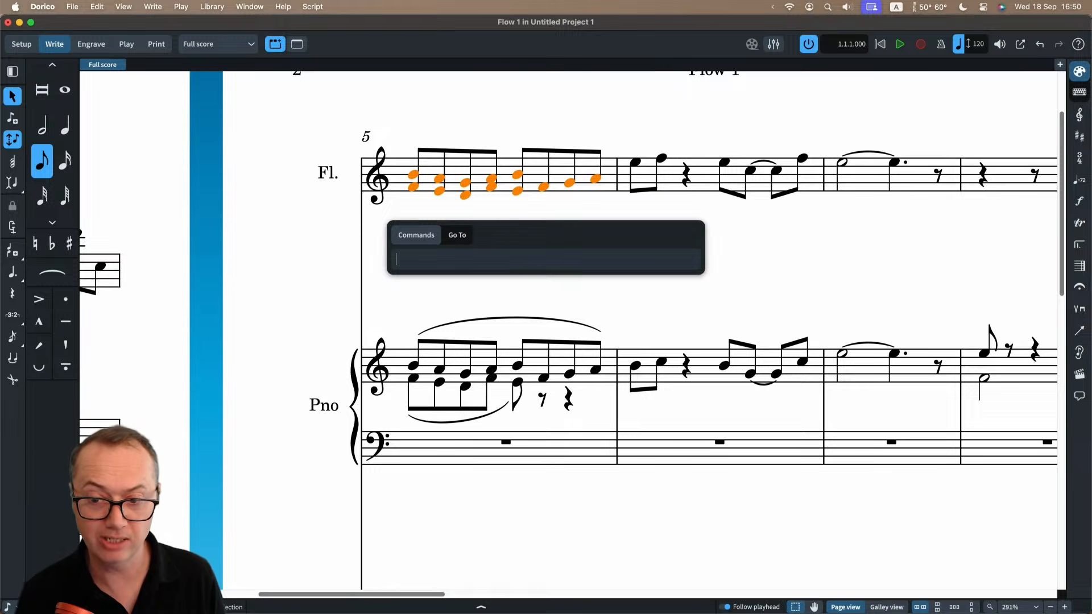
text(fb)
key(Return)
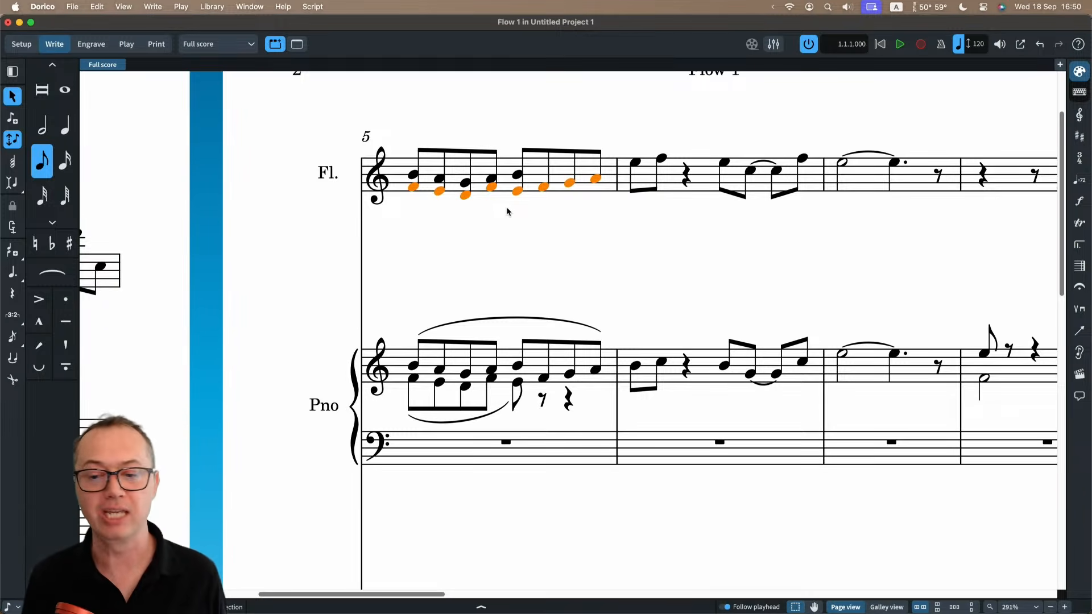
Select bar 5 of the piano's upper staff and run Filter All Down-stem Voices, found by searching the jump bar for "filter voice".
click(507, 362)
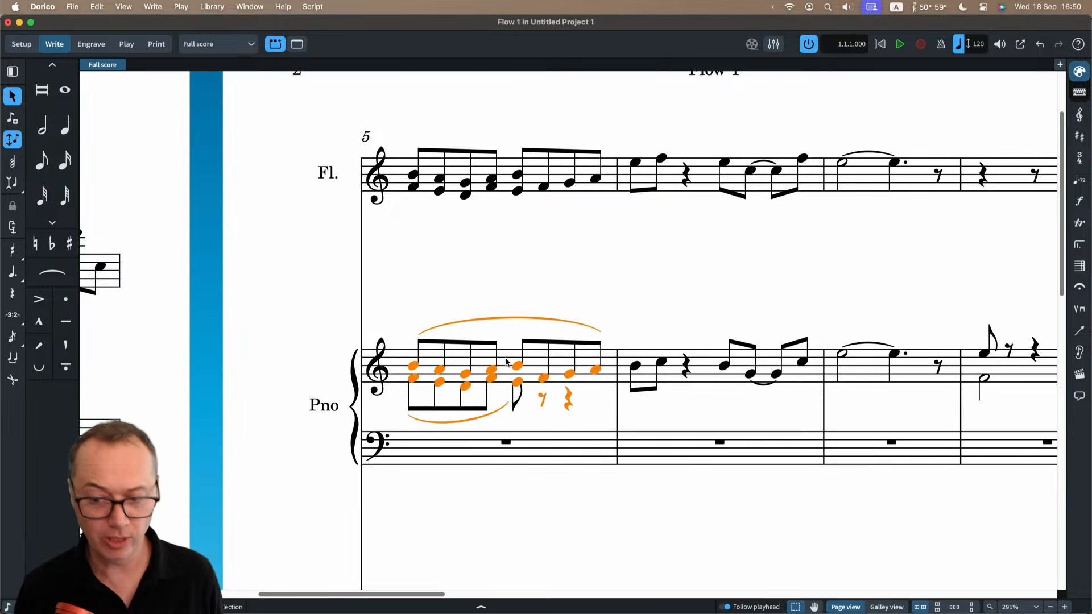
text(jfilter)
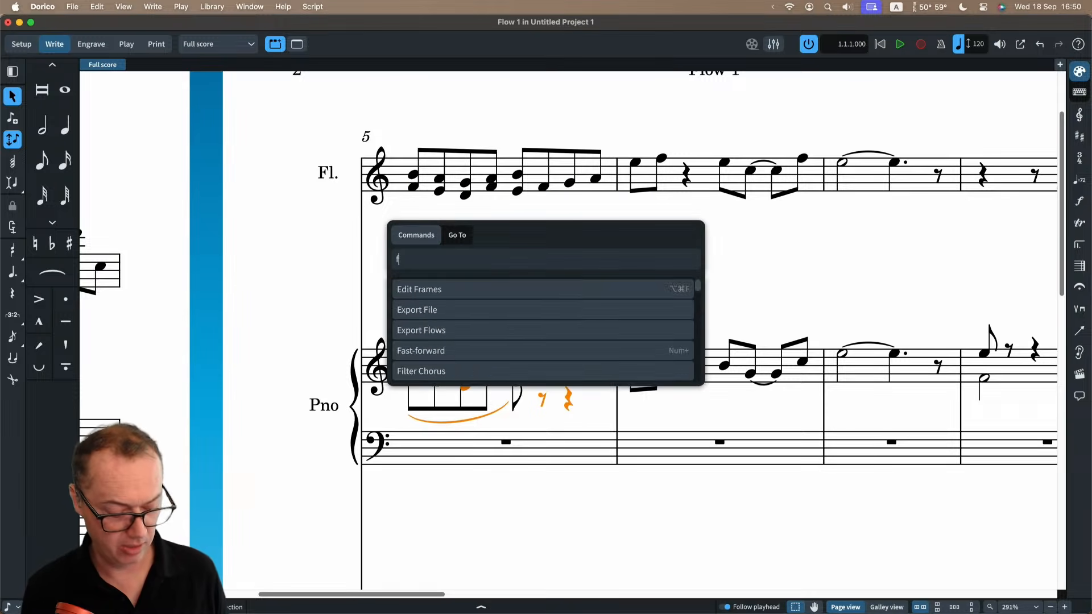
text( voice)
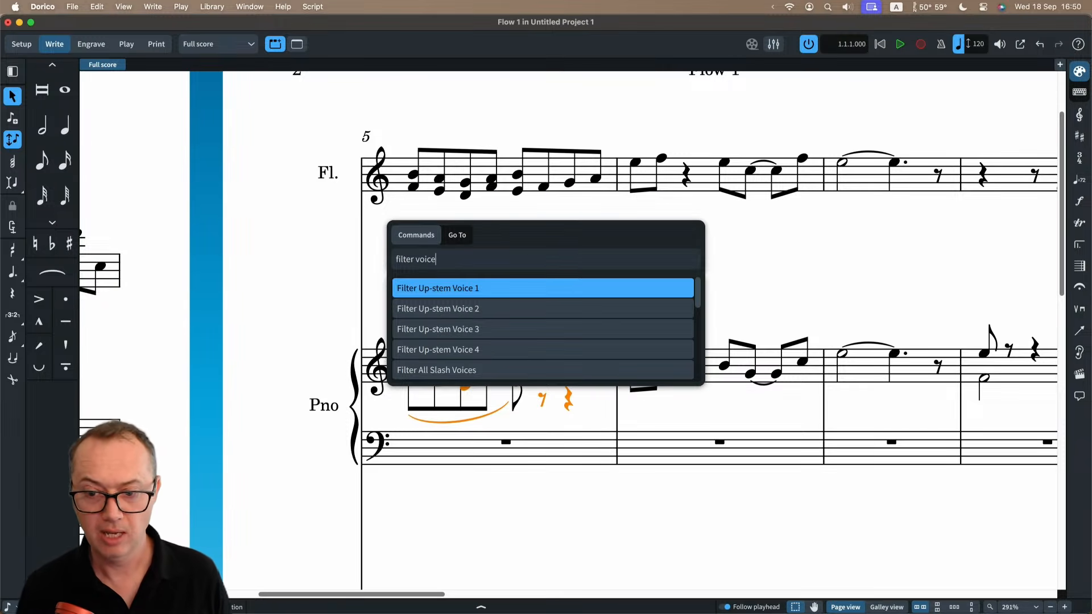
scroll(492, 328, down, 5)
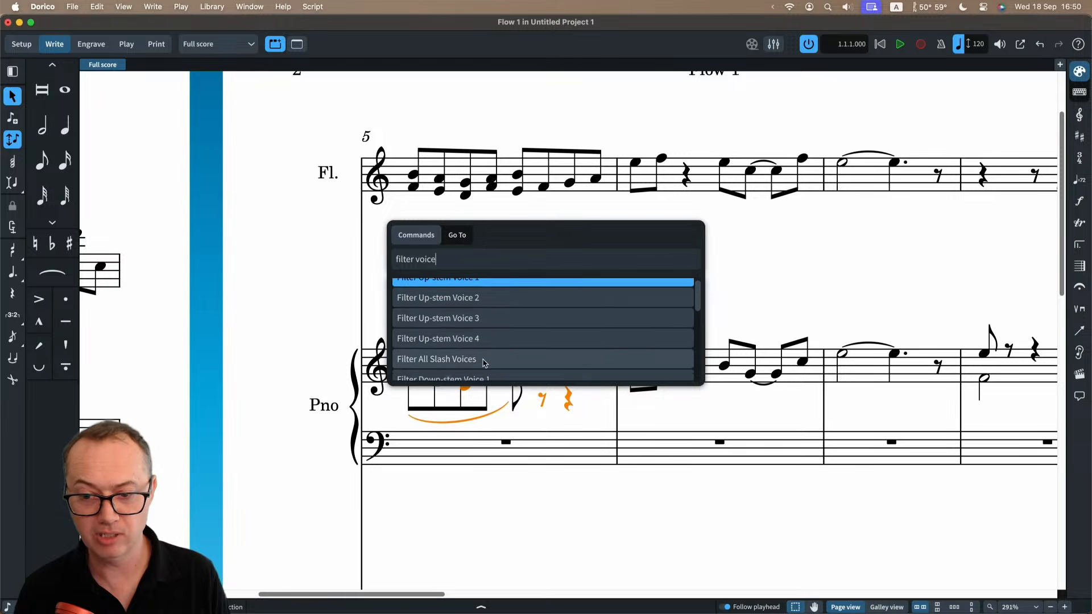
scroll(496, 353, up, 3)
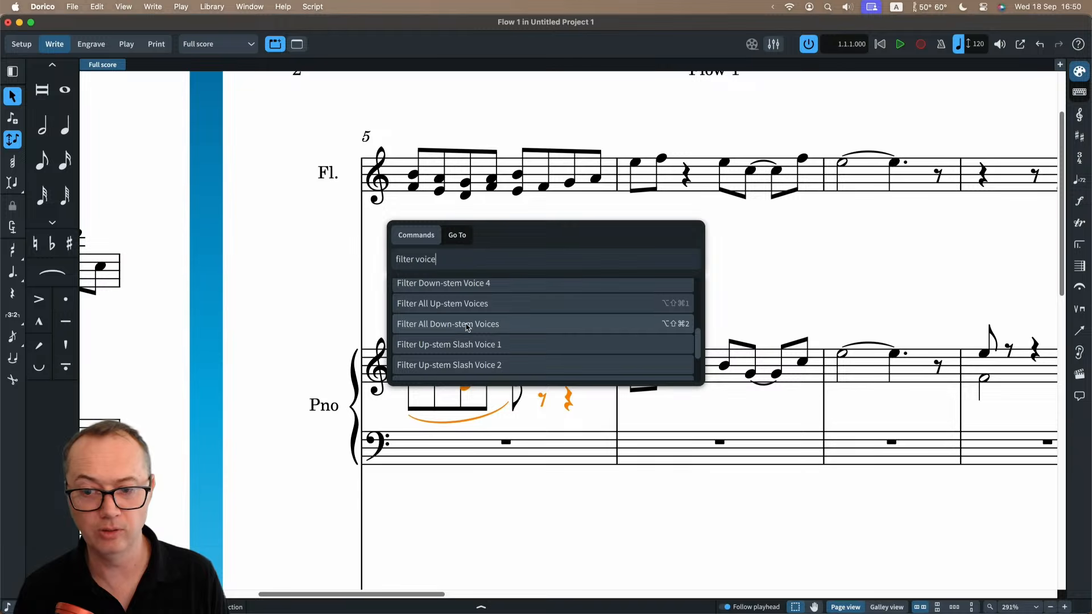
click(496, 326)
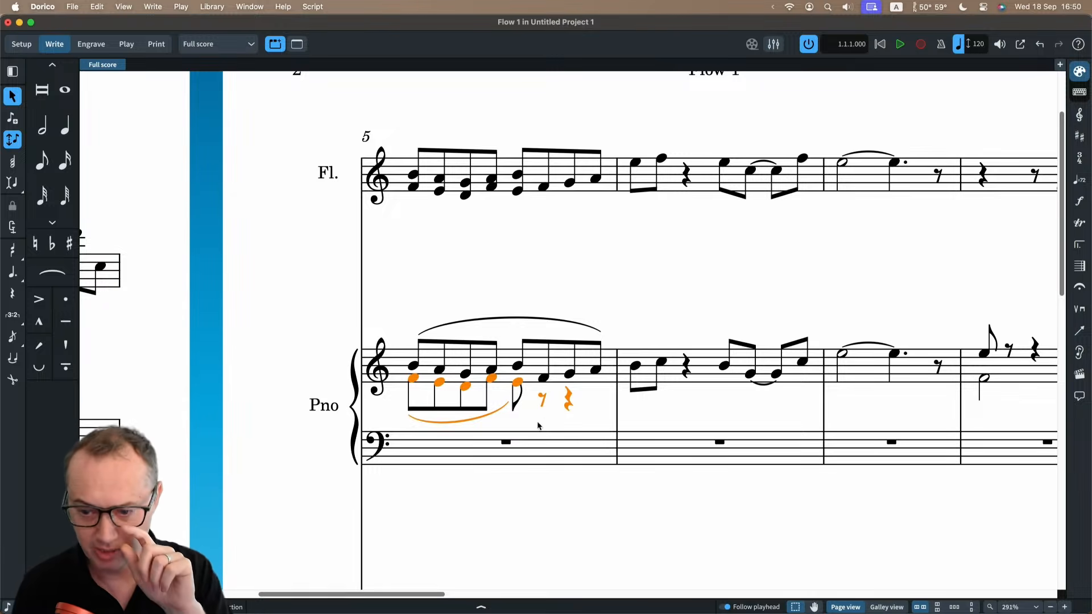
Reselect all of bar 5 in the piano's upper staff, then open and dismiss the jump bar.
click(556, 282)
click(536, 357)
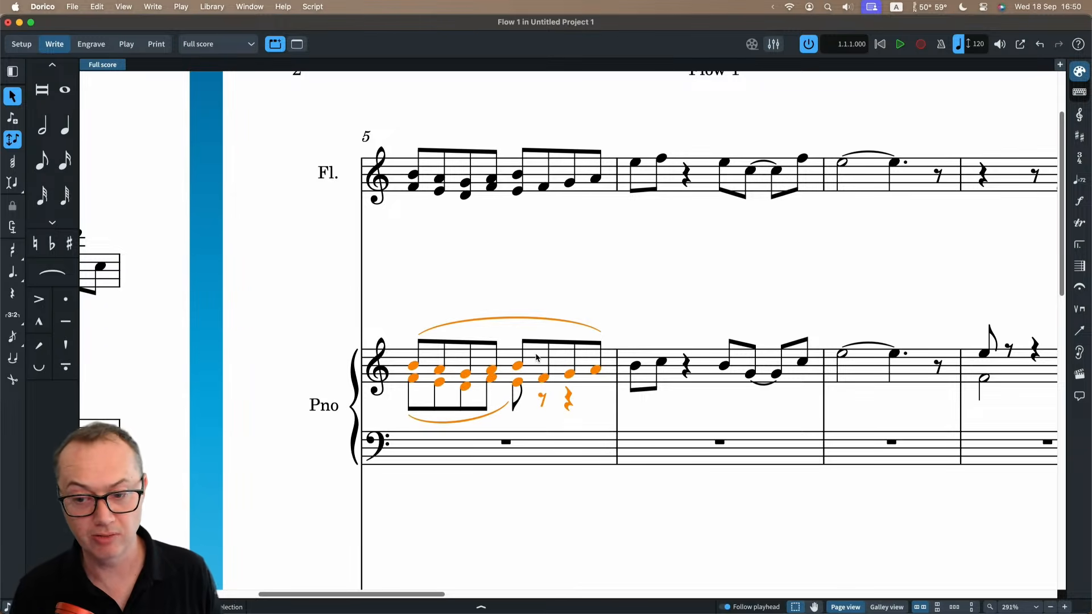
key(j)
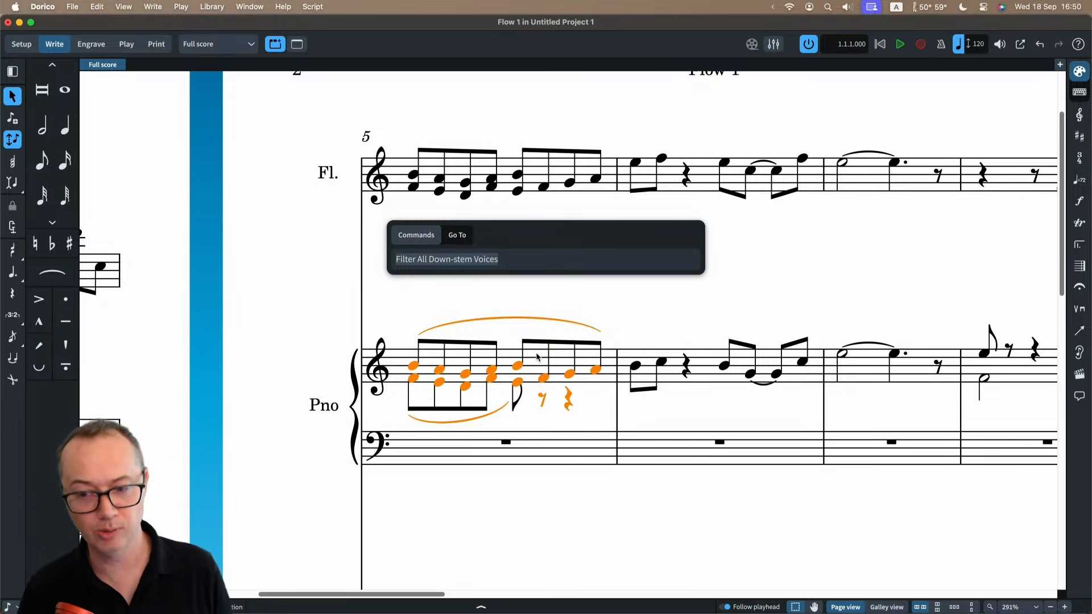
key(Escape)
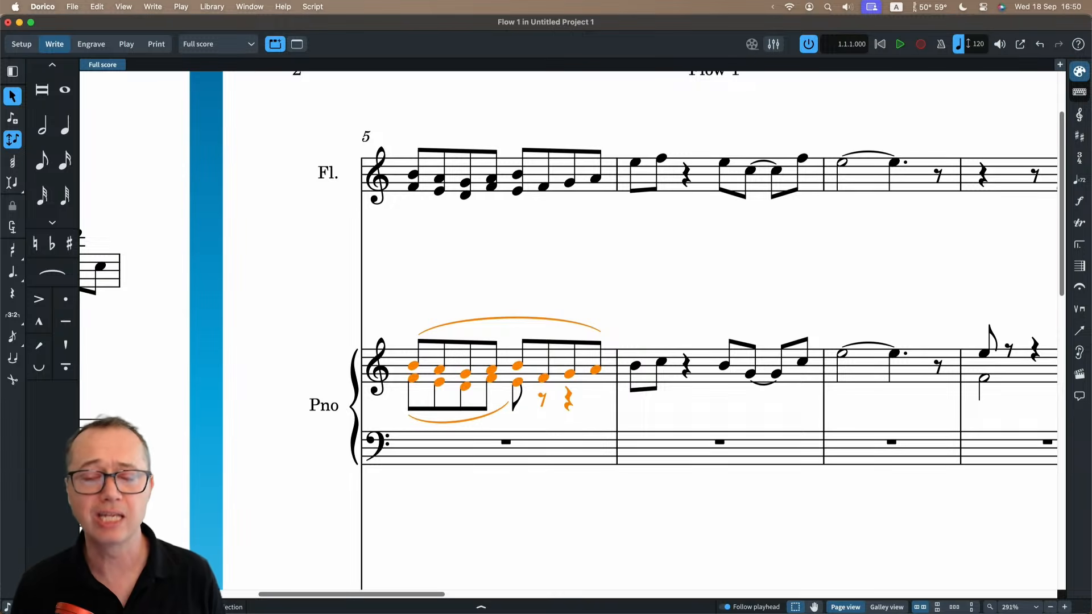
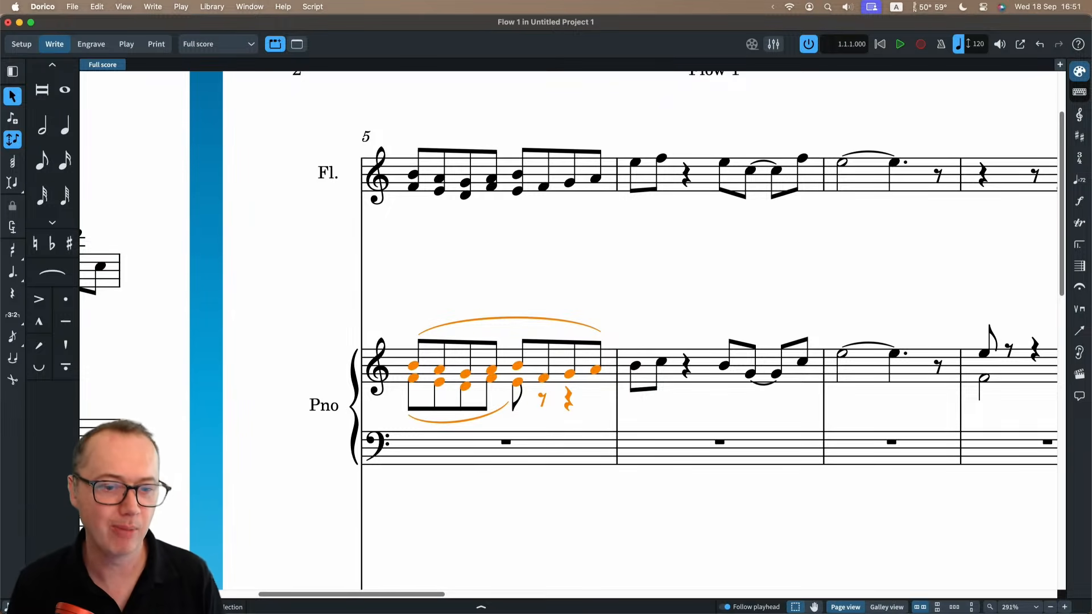
Repitch the eighth notes in the flute's bar 3 to C♯, D♯, F♯, G♯, F♯, D♯, C♯, A♯ using Lock Duration, and select the whole bar.
click(447, 278)
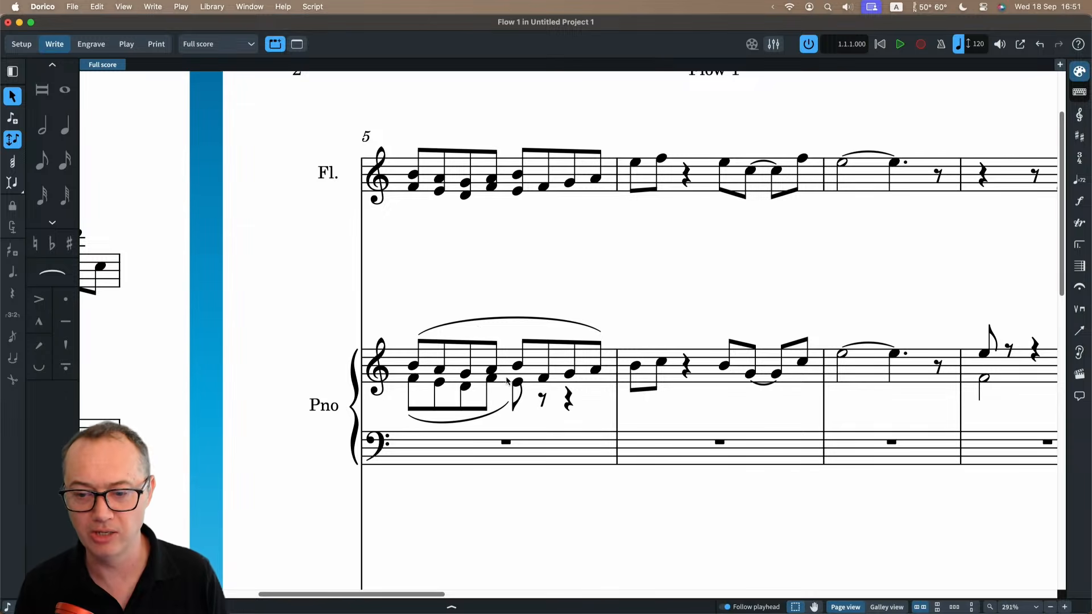
scroll(681, 398, right, 4)
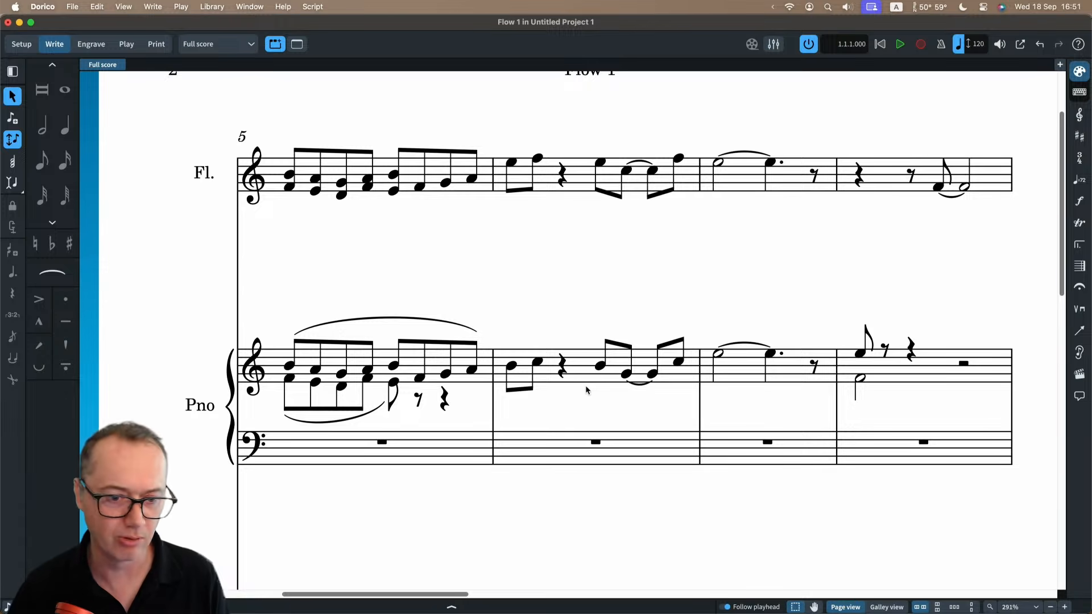
scroll(469, 299, left, 10)
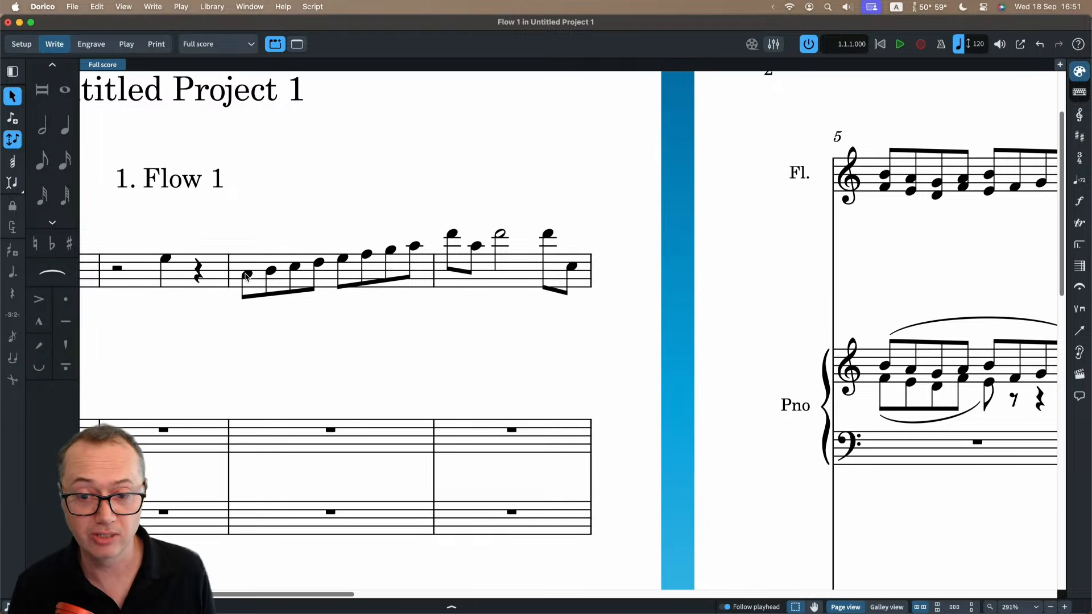
click(247, 275)
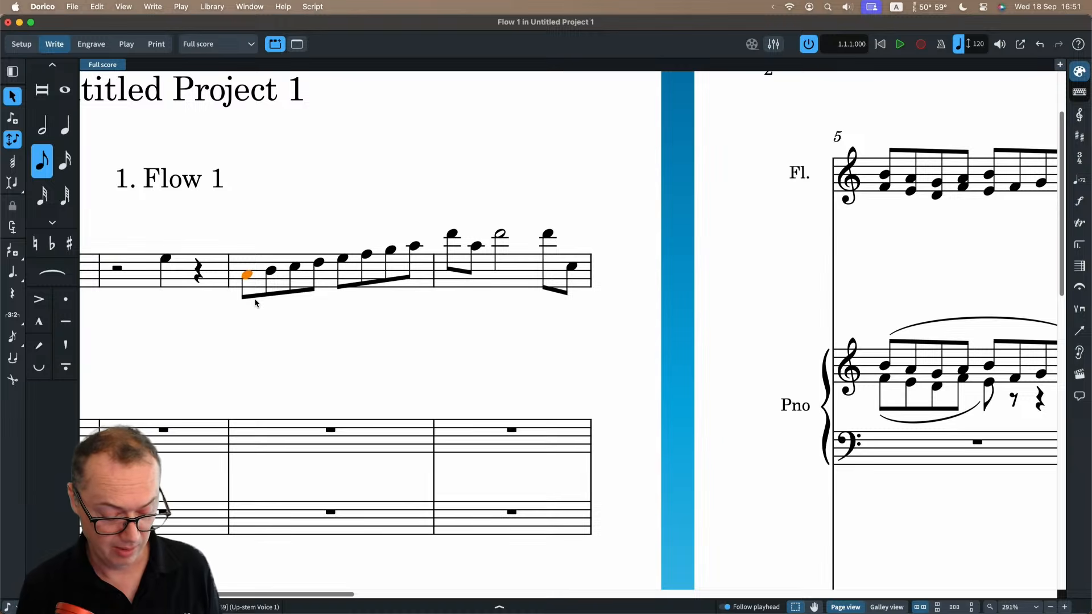
key(shift+n)
key(l)
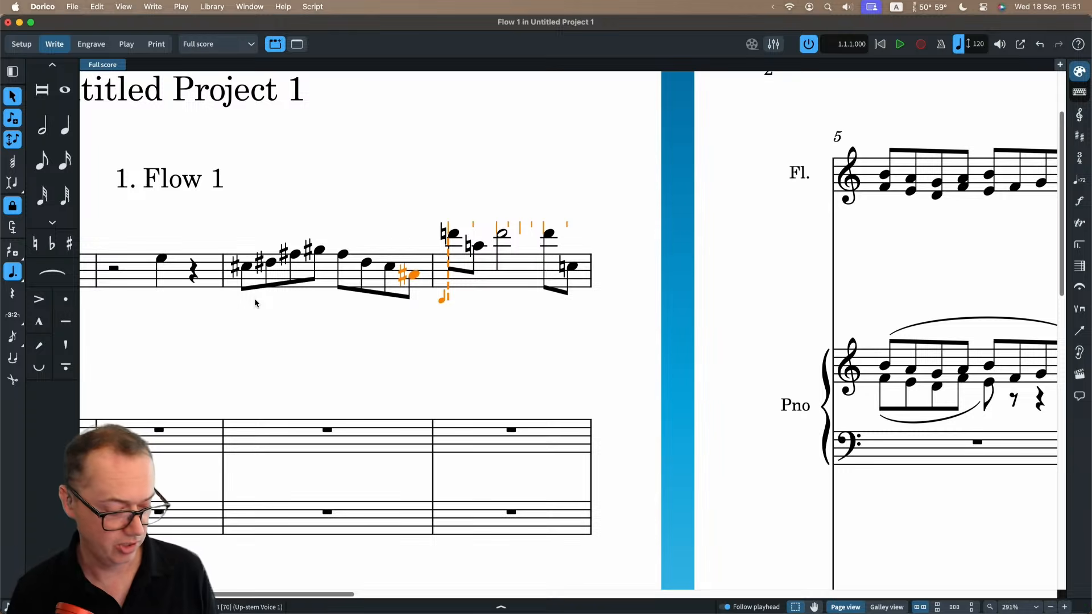
key(Escape)
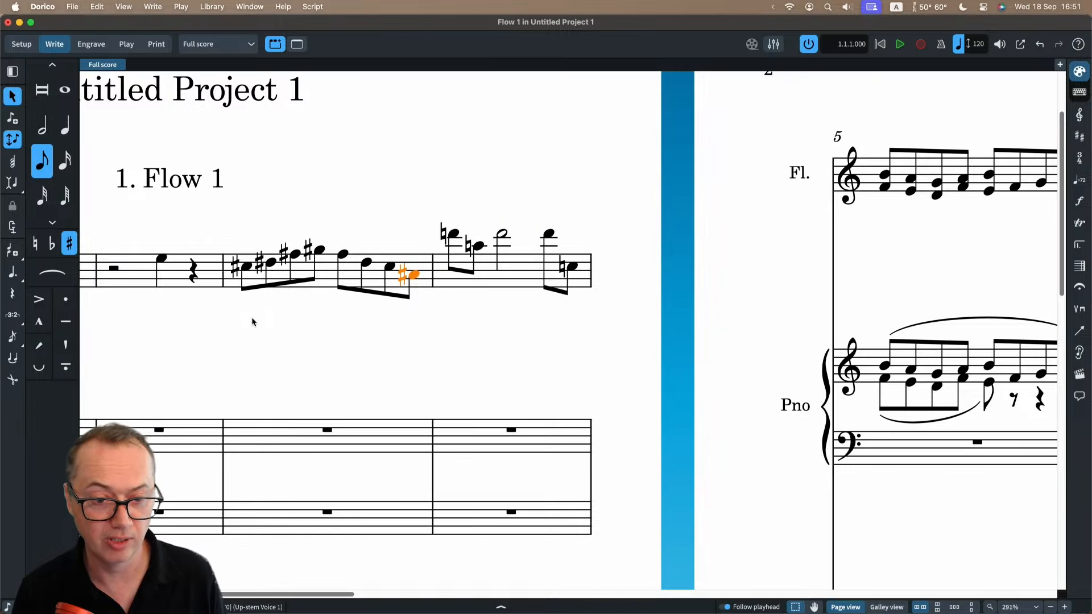
scroll(290, 329, left, 3)
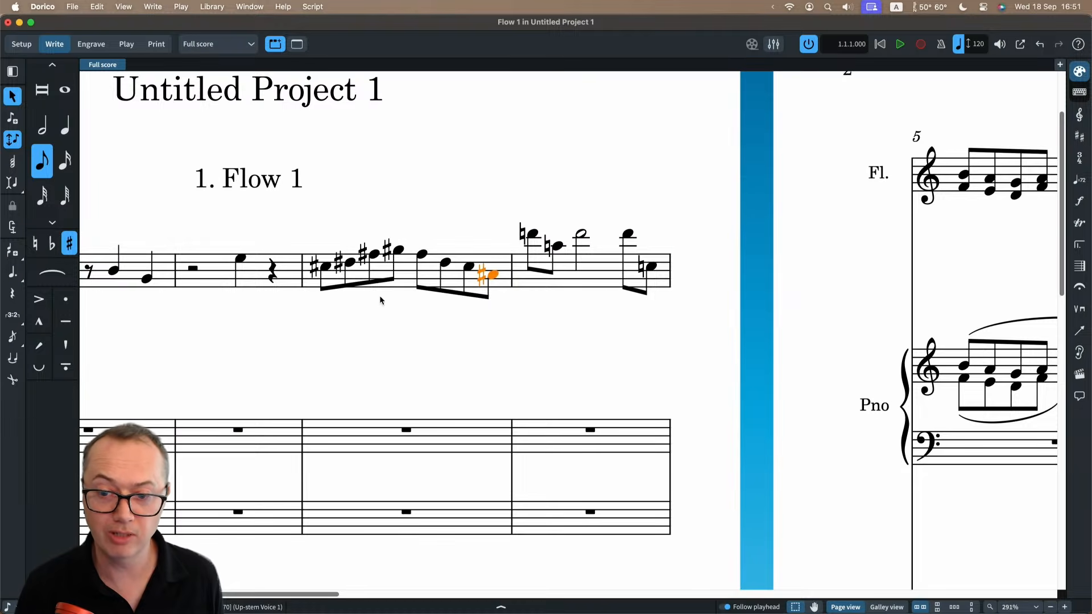
key(super+shift+a)
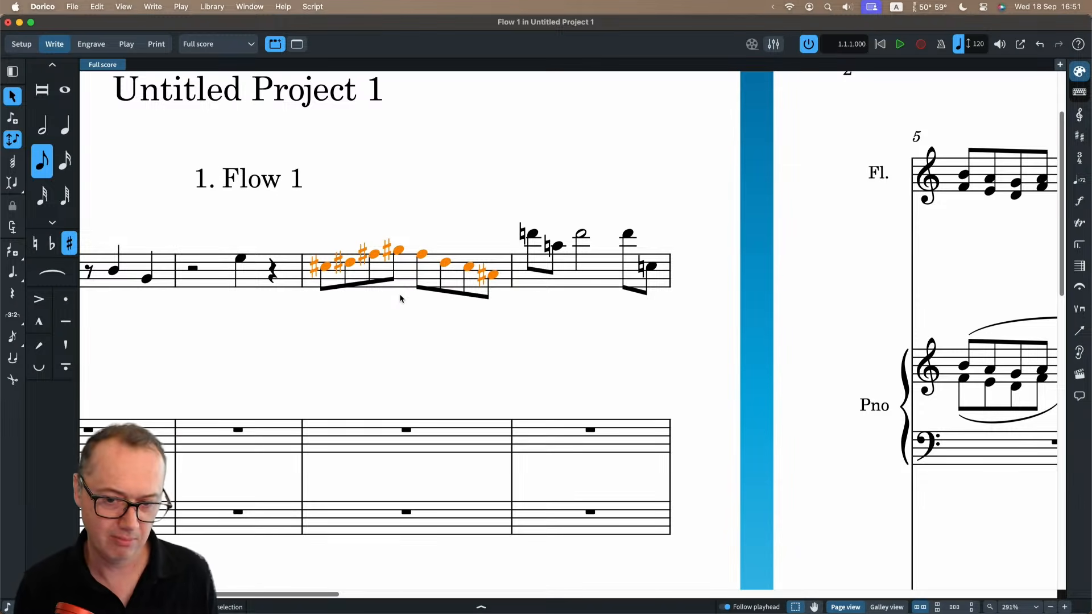
Try adding a third above each selected note in the flute's bar 3, and undo the addition.
key(shift+i)
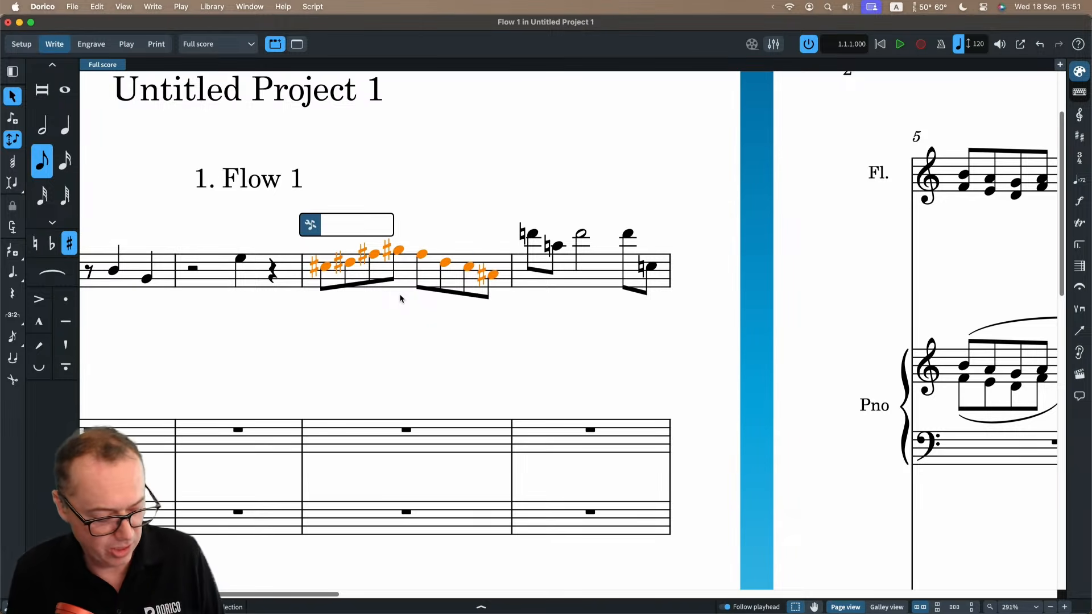
text(3)
key(Return)
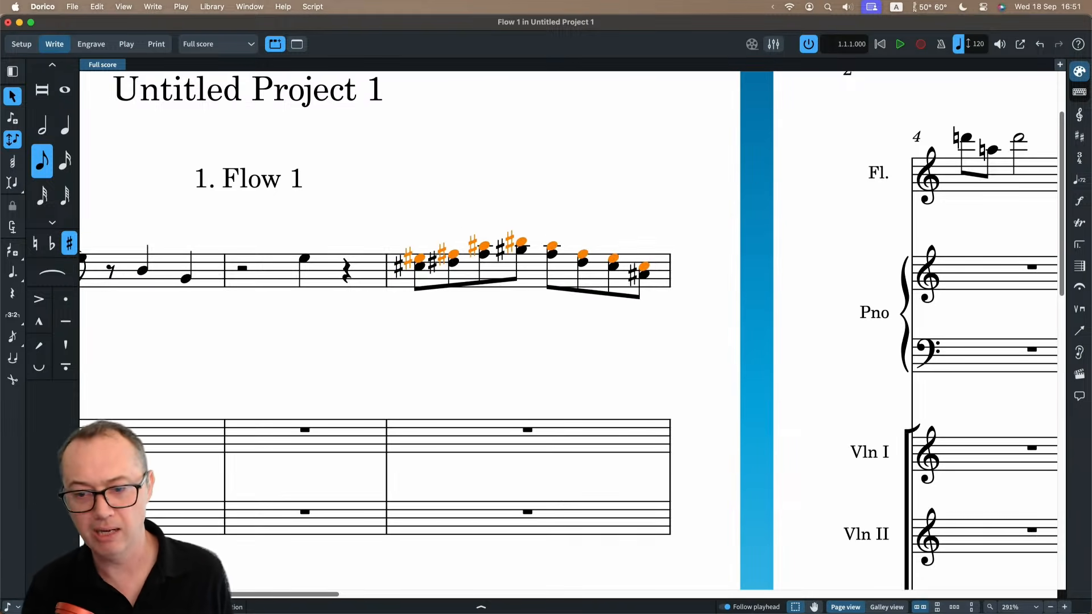
key(super+z)
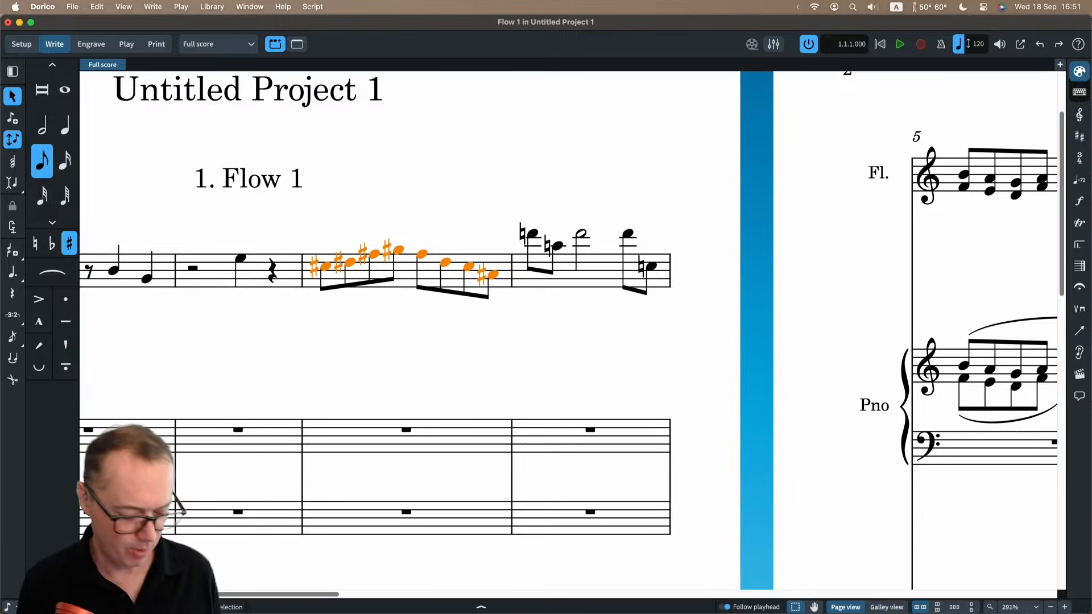
Add notes at the intervals -3, aug4 and m7 to every selected note in the flute's bar 3.
key(shift+i)
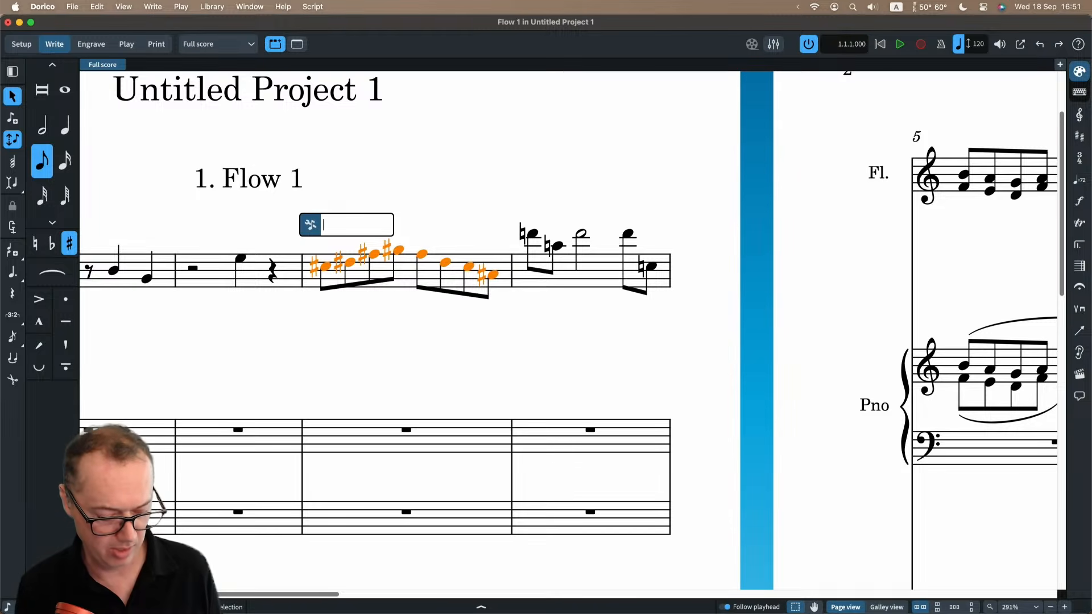
text(-3)
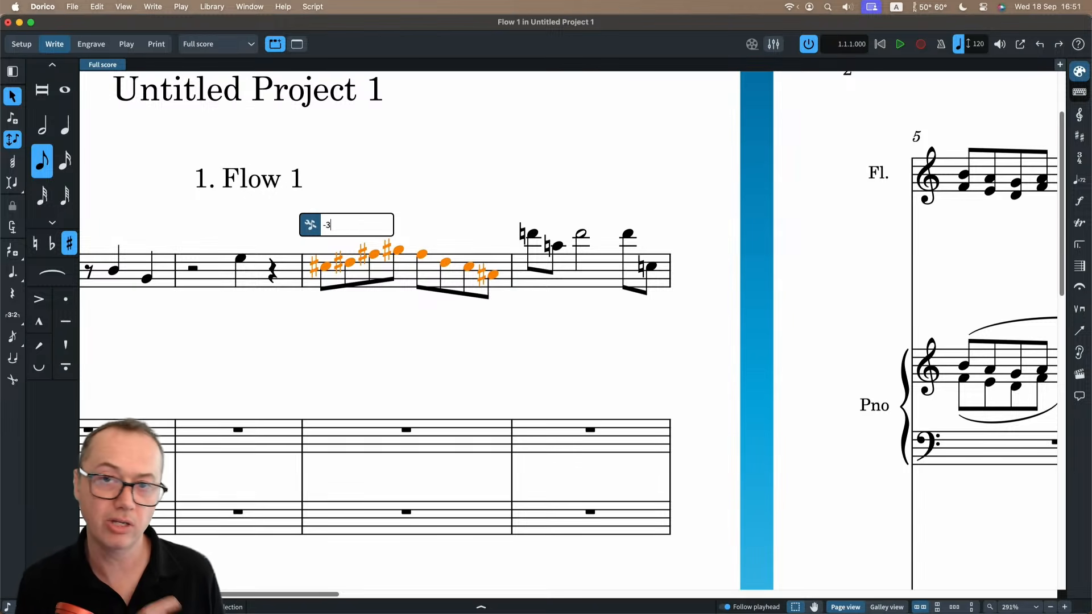
text(,)
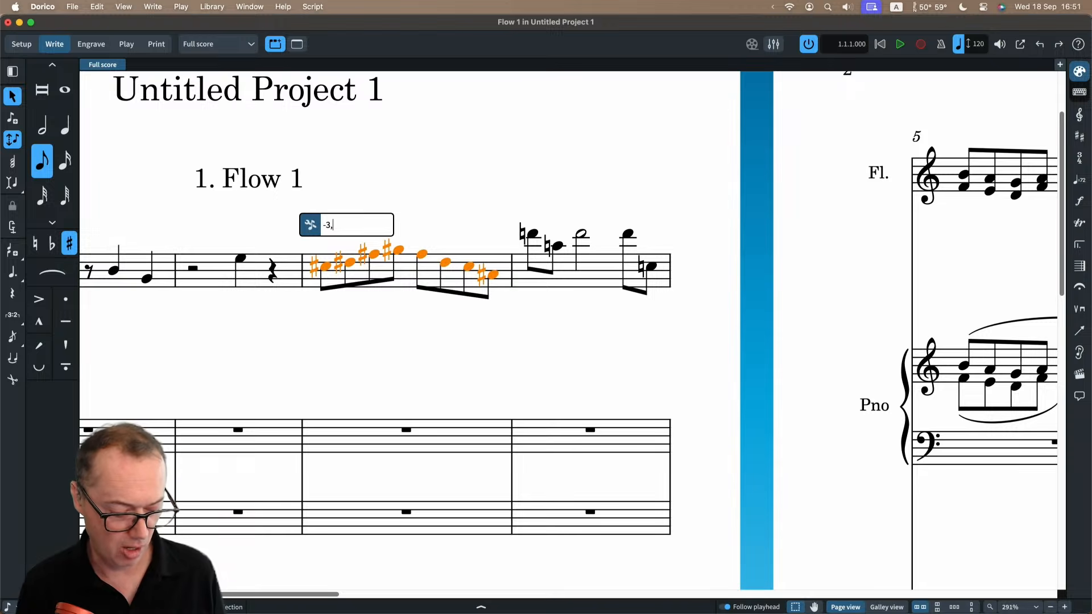
text(aug4)
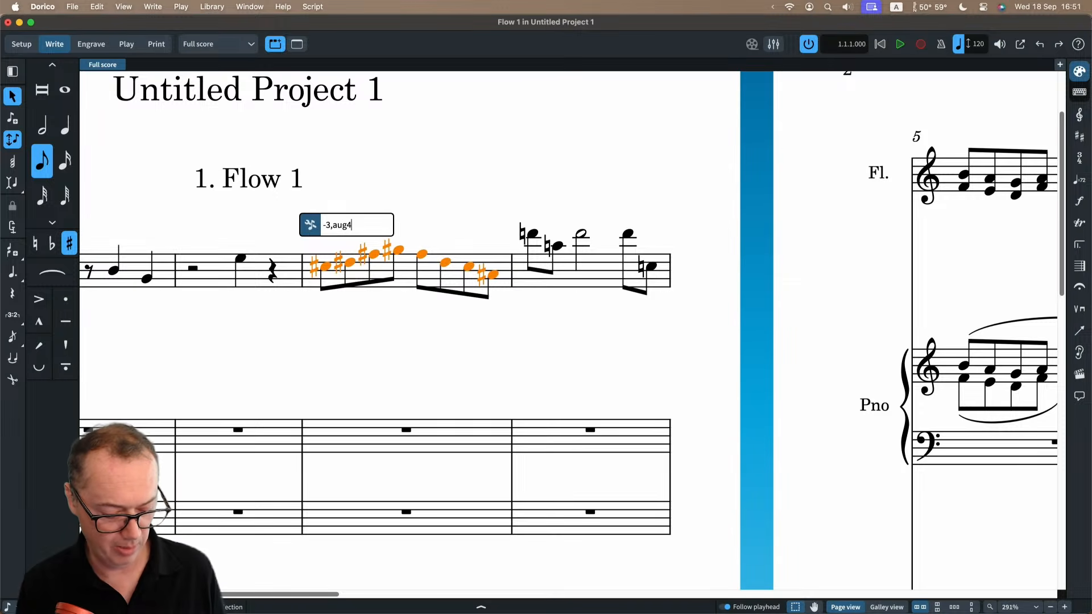
text(,m7)
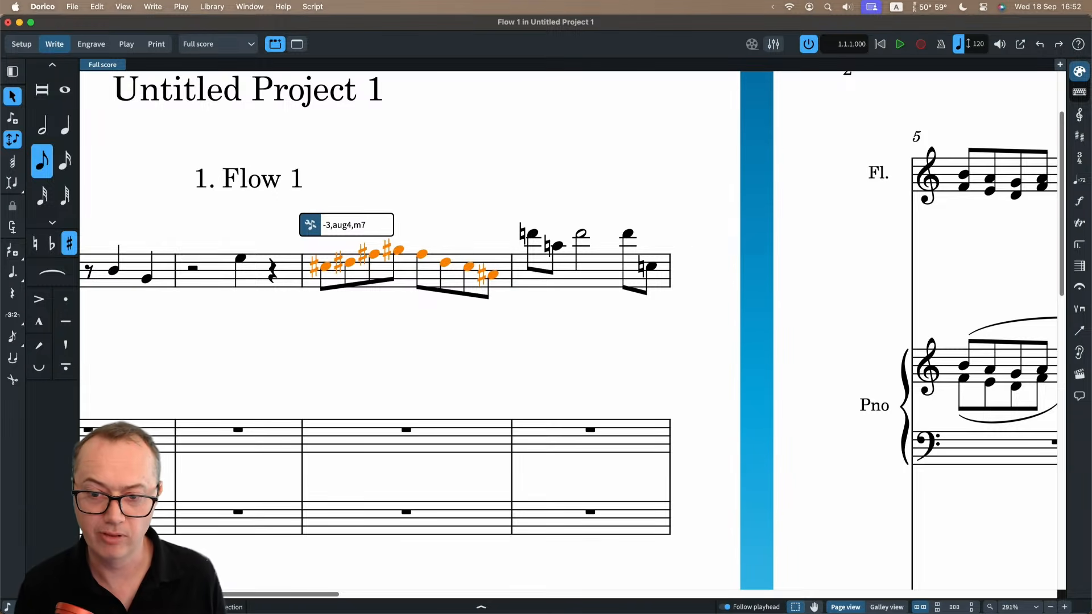
key(Return)
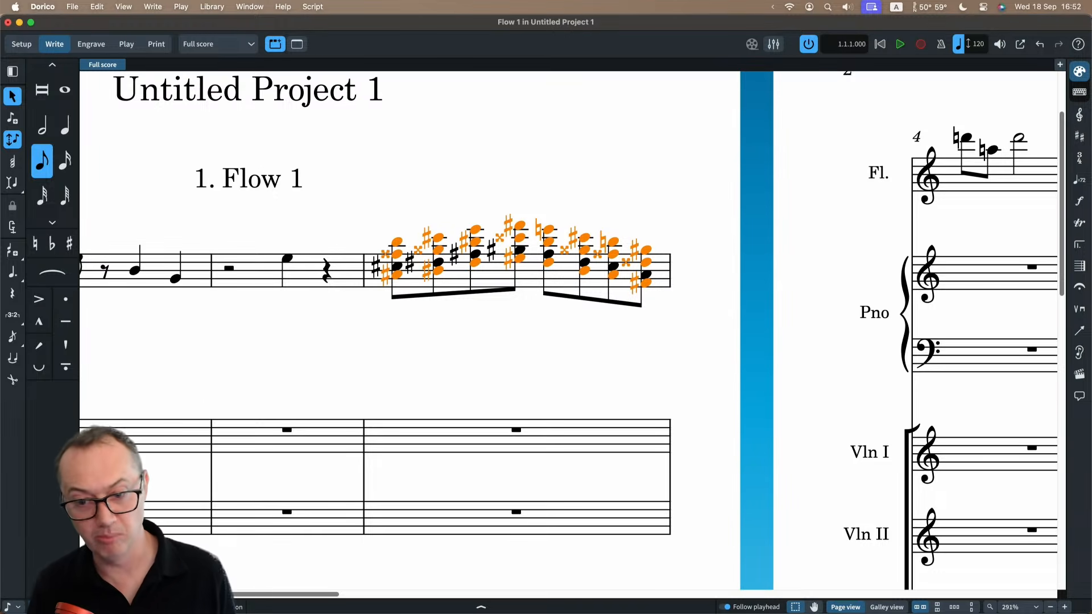
Play back the chords in the flute's bar 3 from the selection, and clear the selection.
key(p)
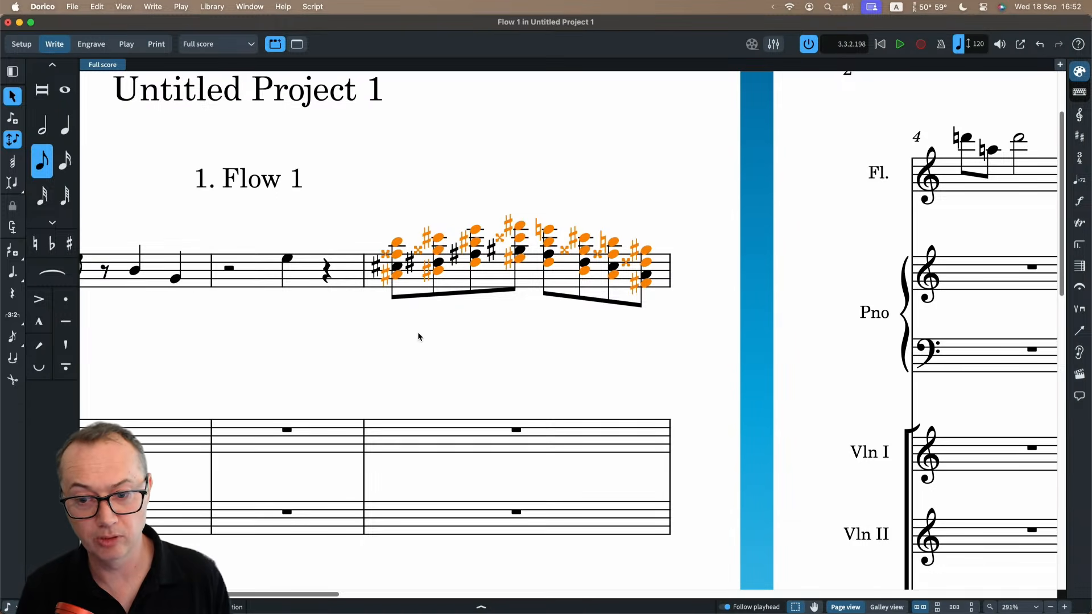
scroll(418, 336, up, 1)
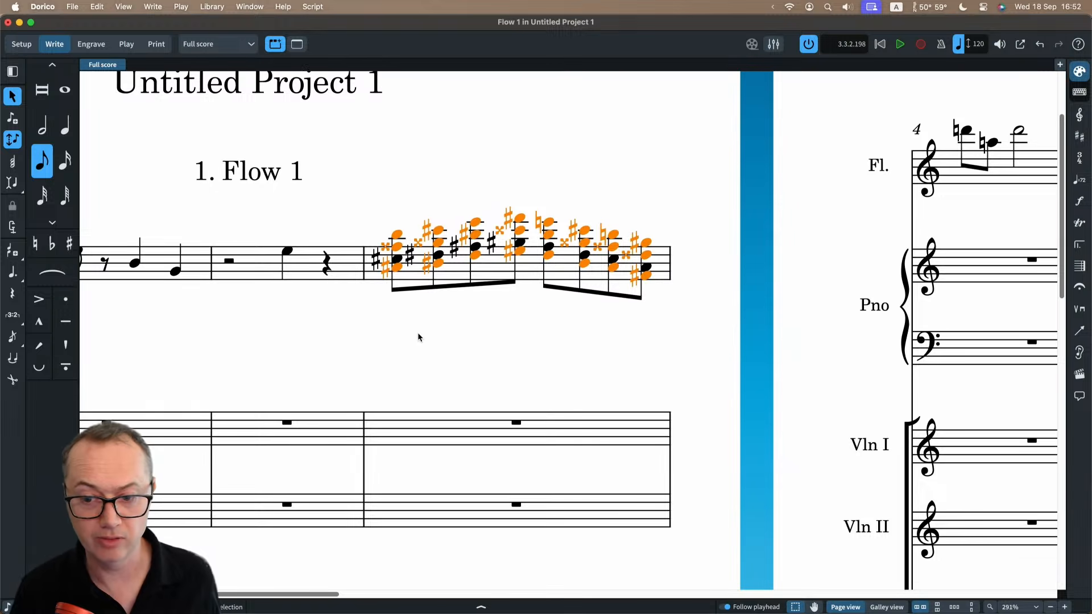
scroll(418, 336, down, 3)
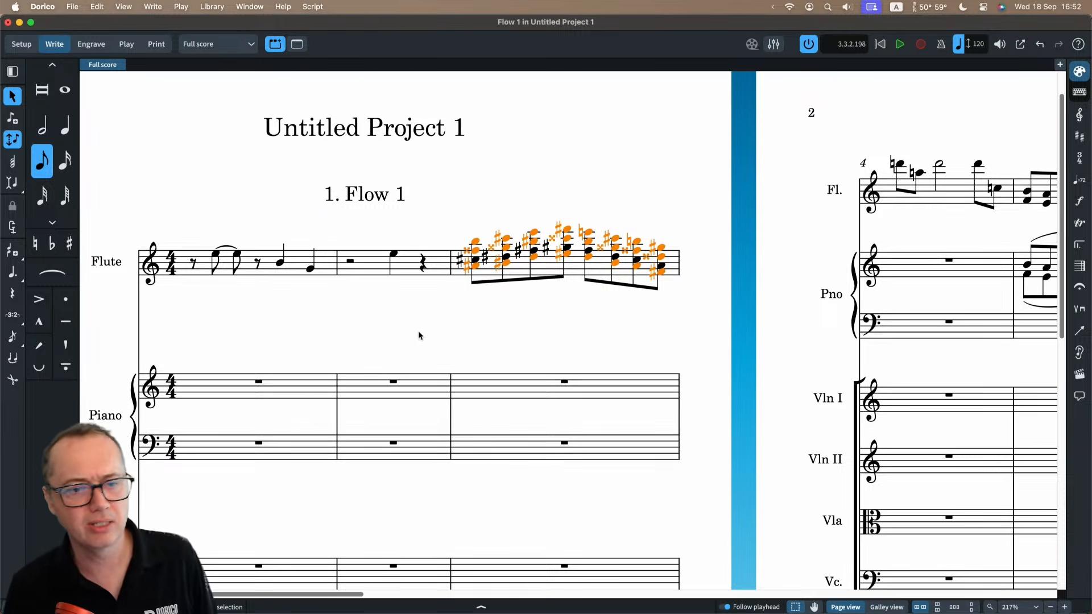
click(257, 182)
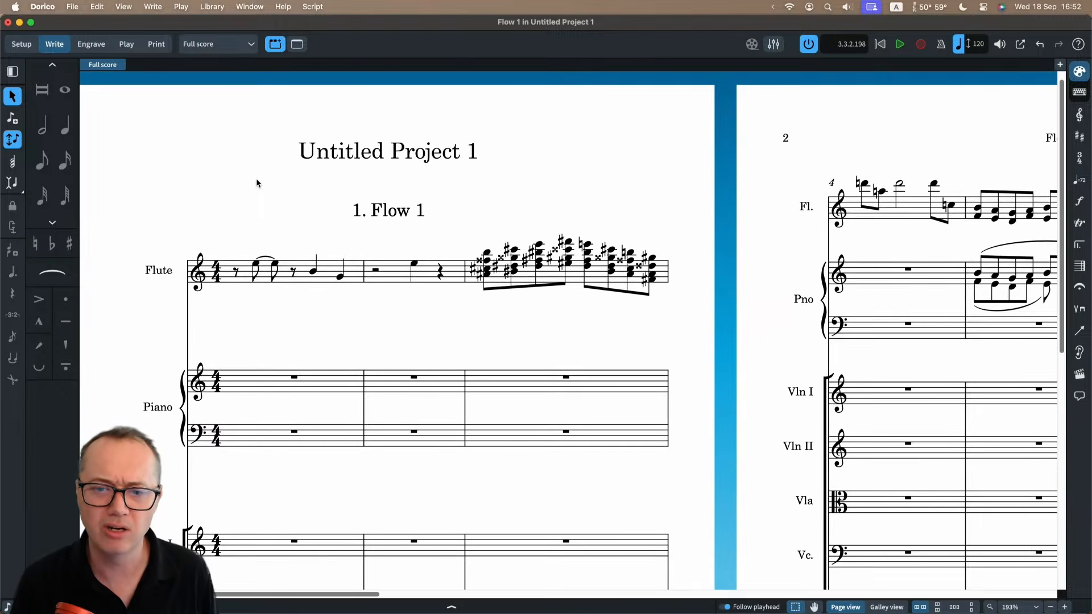
Switch to Setup mode and view the new-project templates in the Steinberg Hub, then close the Hub.
click(17, 45)
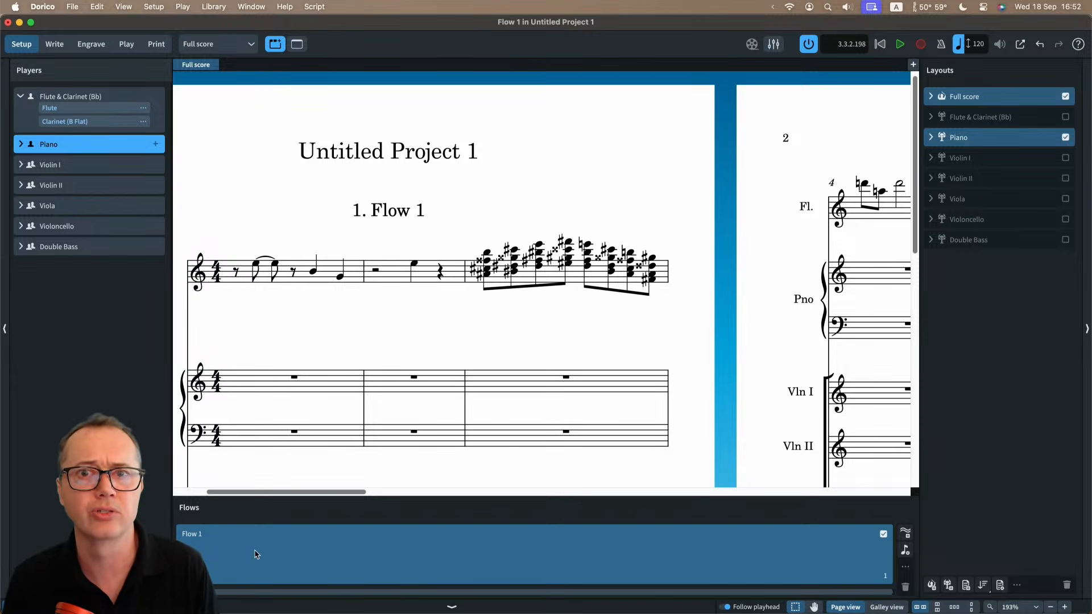
click(261, 6)
click(256, 121)
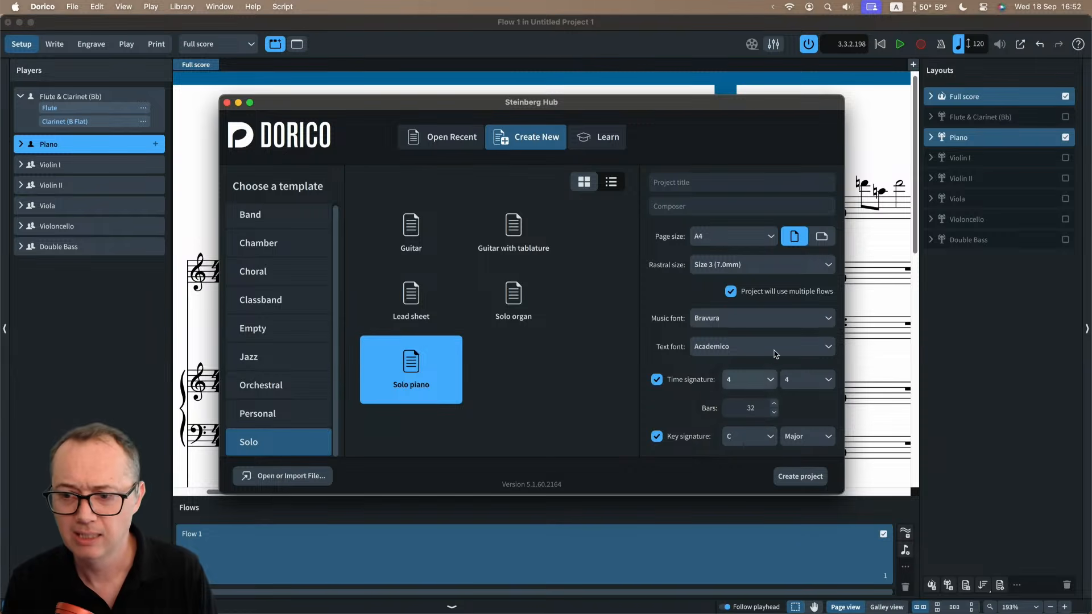
click(227, 103)
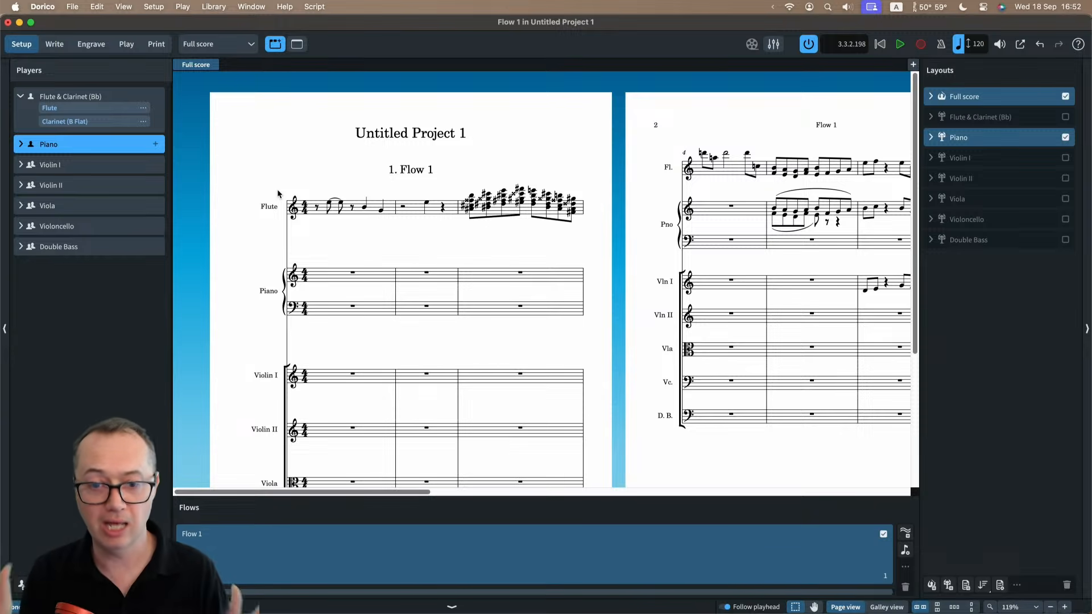
Add a second flow to the project and select Flow 1 to check its assigned players and layouts.
click(905, 535)
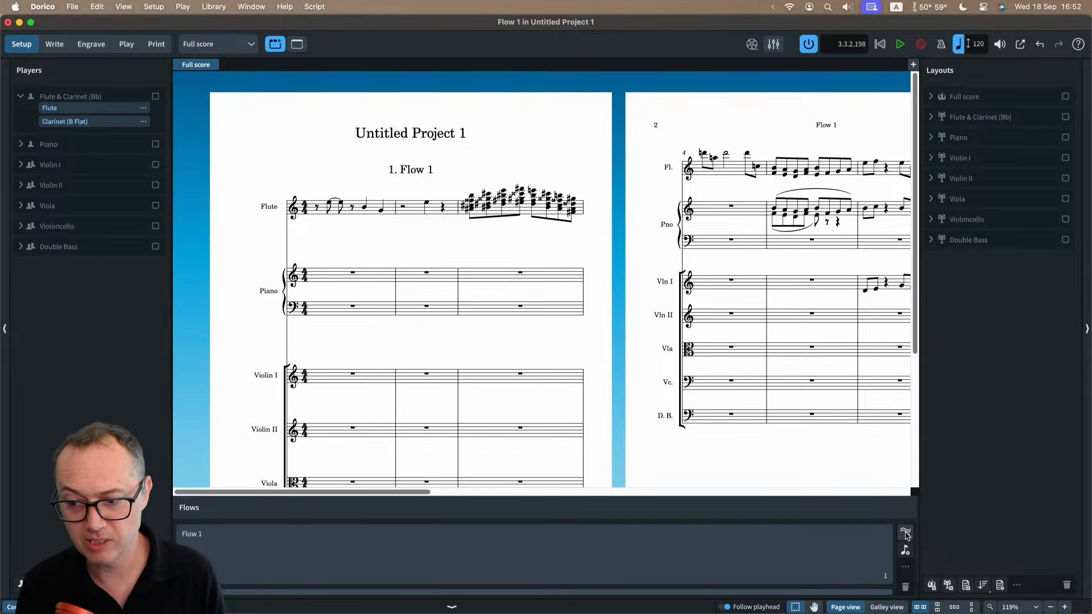
click(905, 535)
click(448, 539)
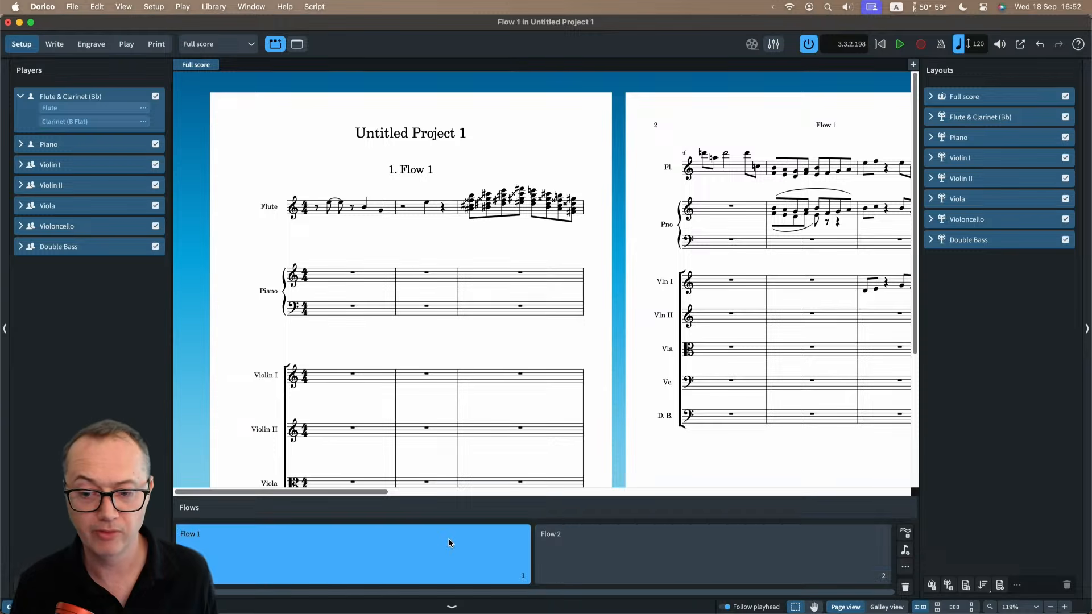
Exclude the flute and clarinet, both violins, viola, violoncello and double bass players from Flow 2, leaving only the piano.
click(629, 549)
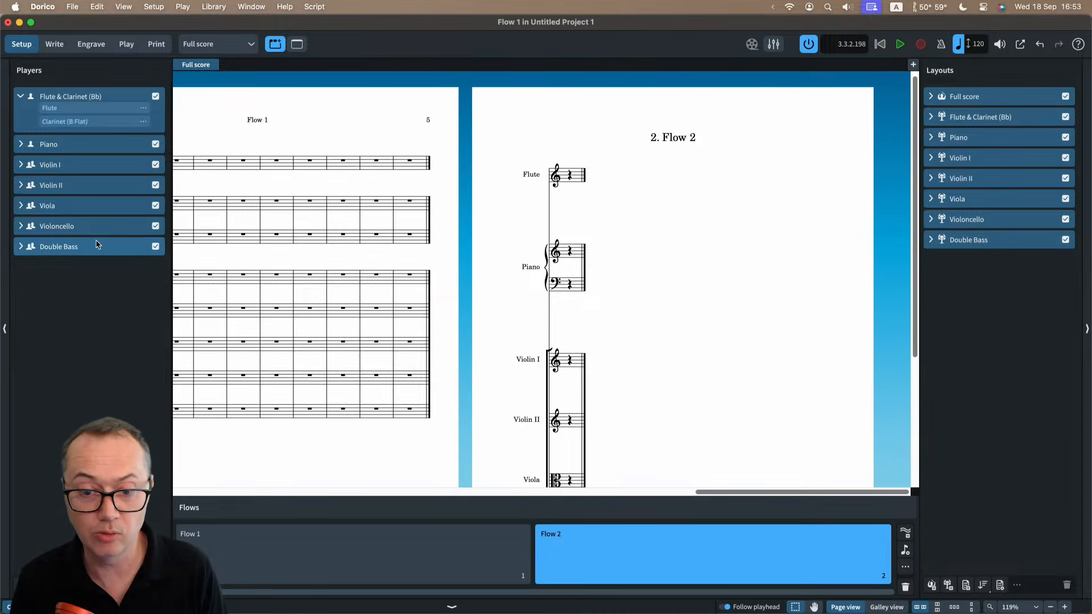
click(155, 246)
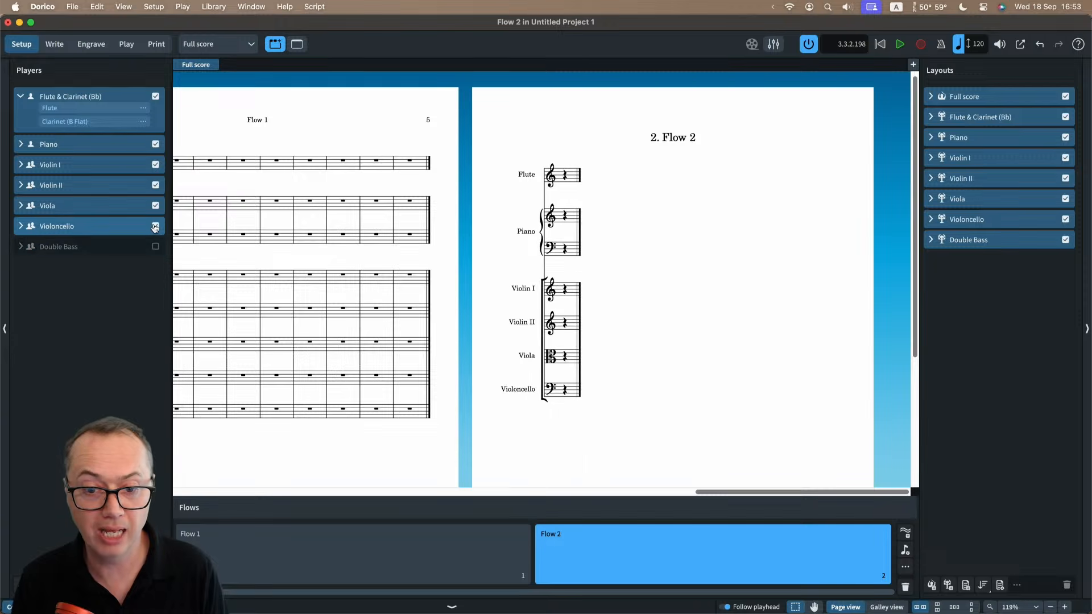
click(155, 226)
click(156, 205)
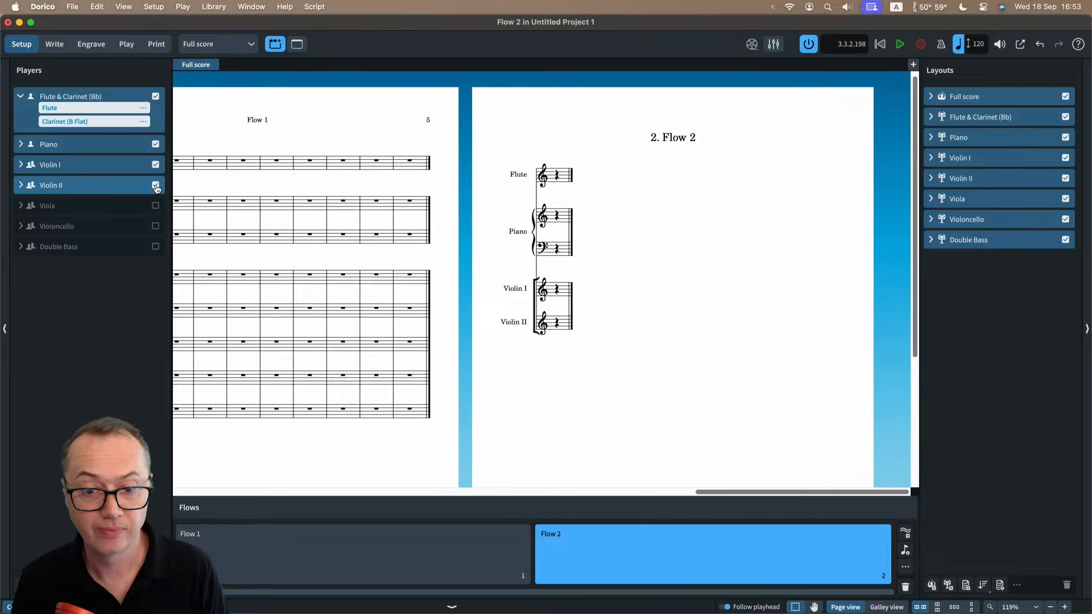
click(155, 185)
click(155, 96)
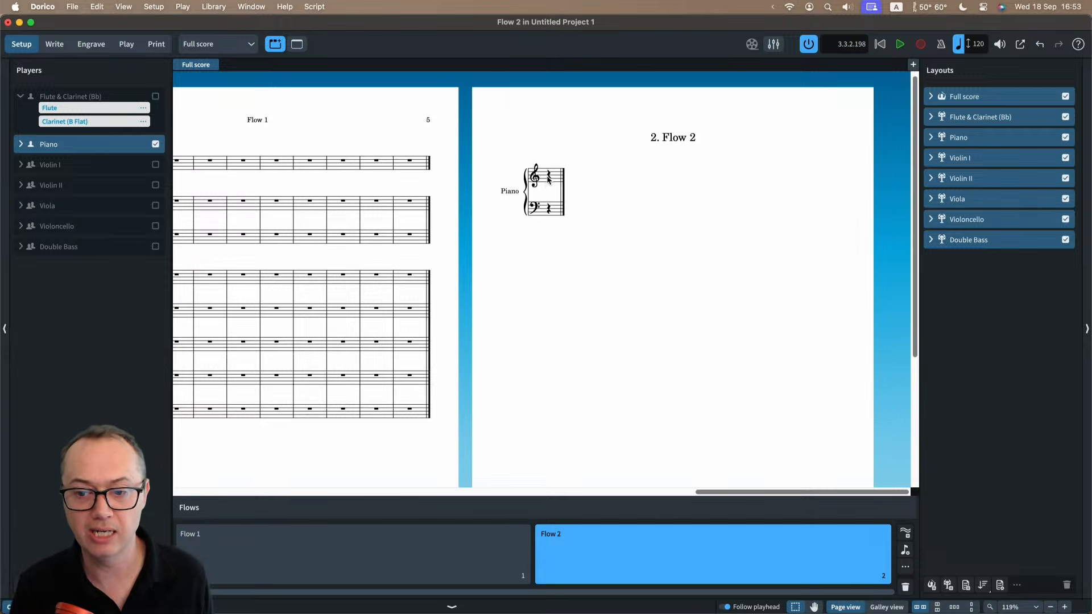
In Write mode, enter five dotted quarter notes in the piano's upper staff of Flow 2 and select all of them.
key(super+2)
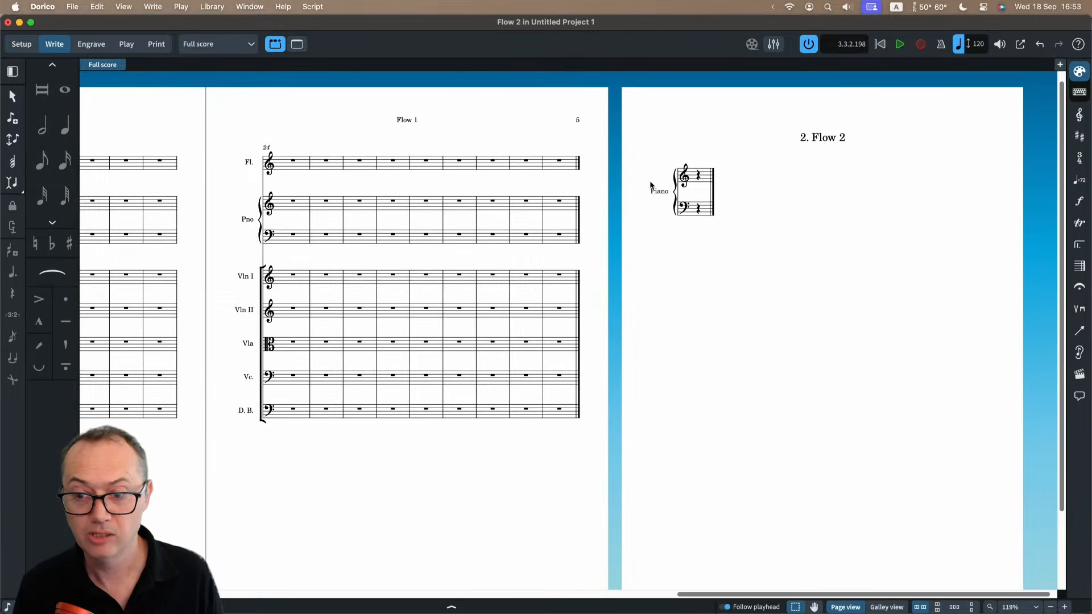
double_click(693, 184)
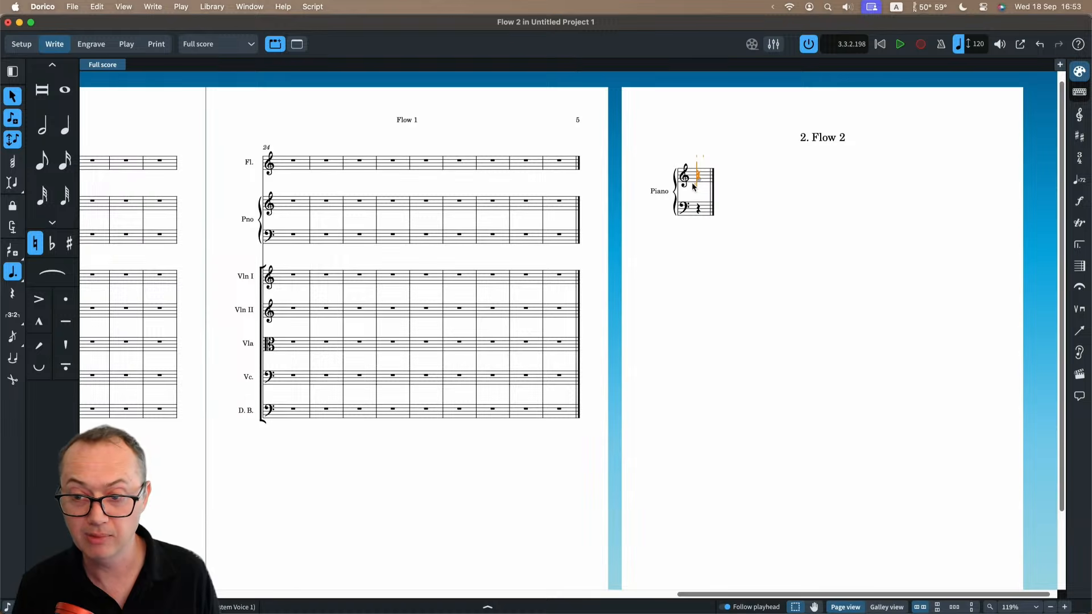
text(6edcba)
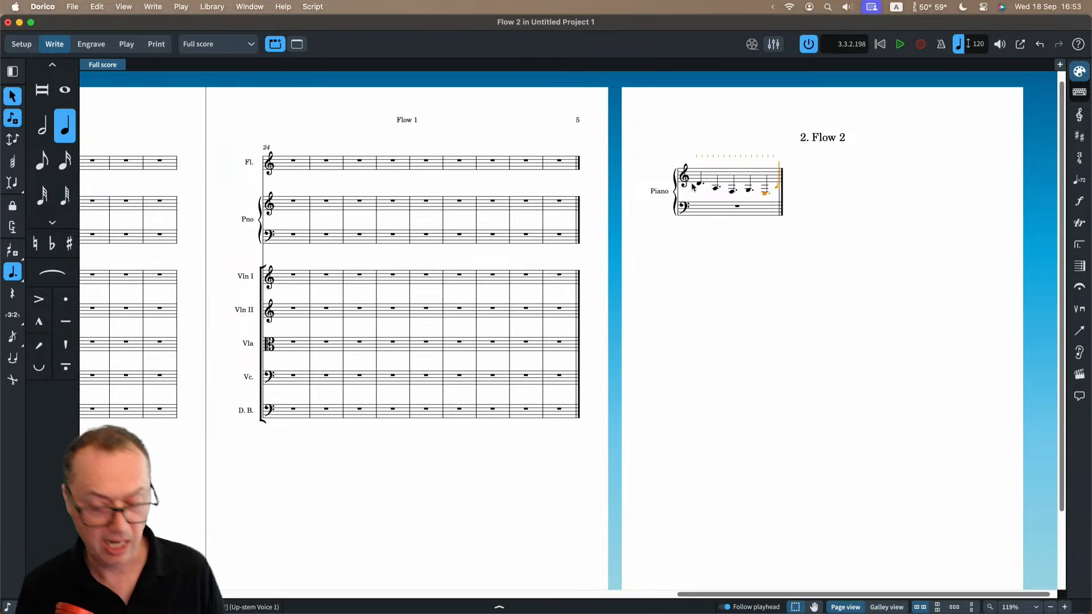
scroll(713, 190, up, 5)
scroll(717, 190, right, 2)
scroll(705, 188, up, 1)
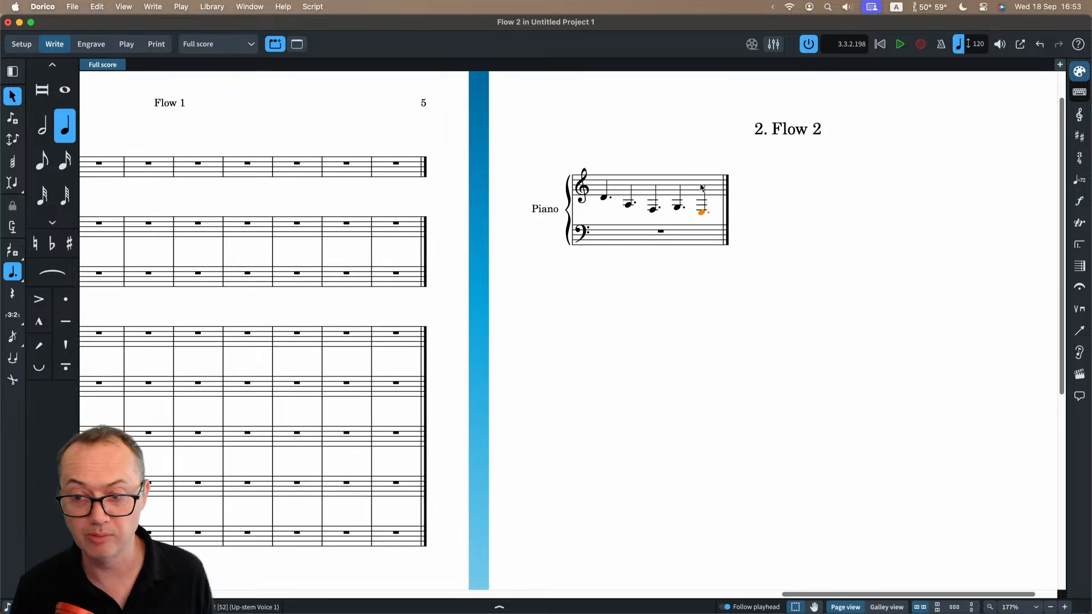
click(669, 186)
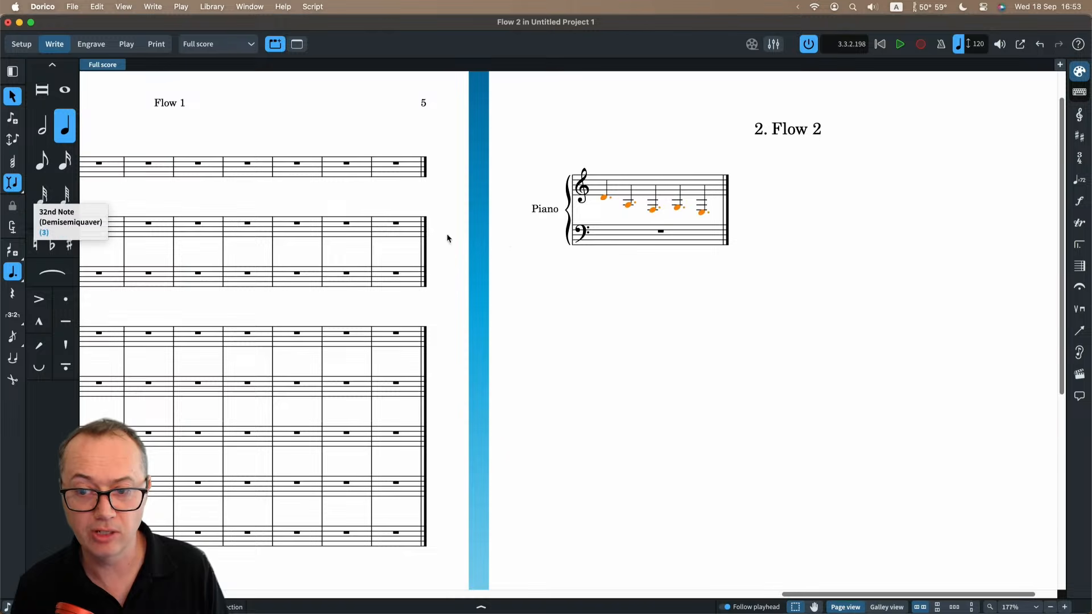
Remove the rhythm dots from the five selected piano notes in Flow 2.
key(period)
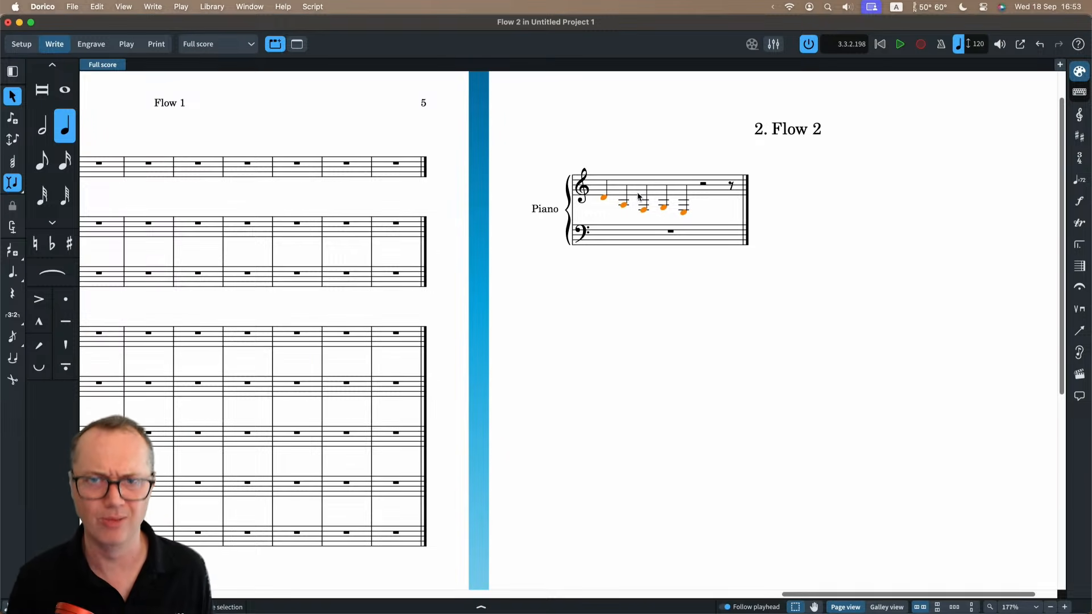
super+scroll(627, 179, up, 5)
scroll(626, 180, right, 1)
scroll(627, 181, up, 1)
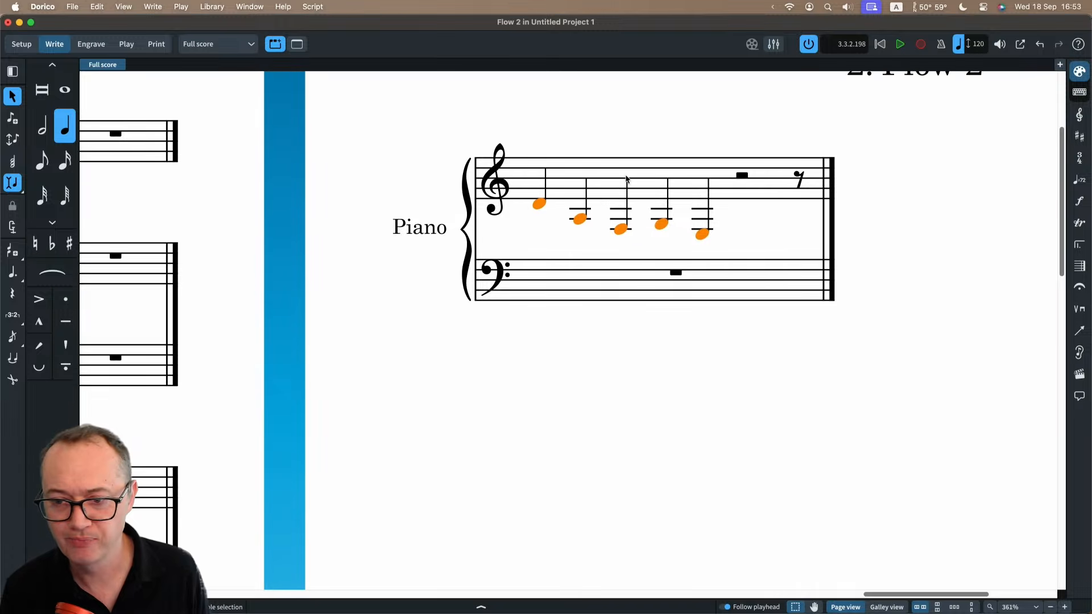
Add a 3/4 time signature at the first note of Flow 2.
click(538, 223)
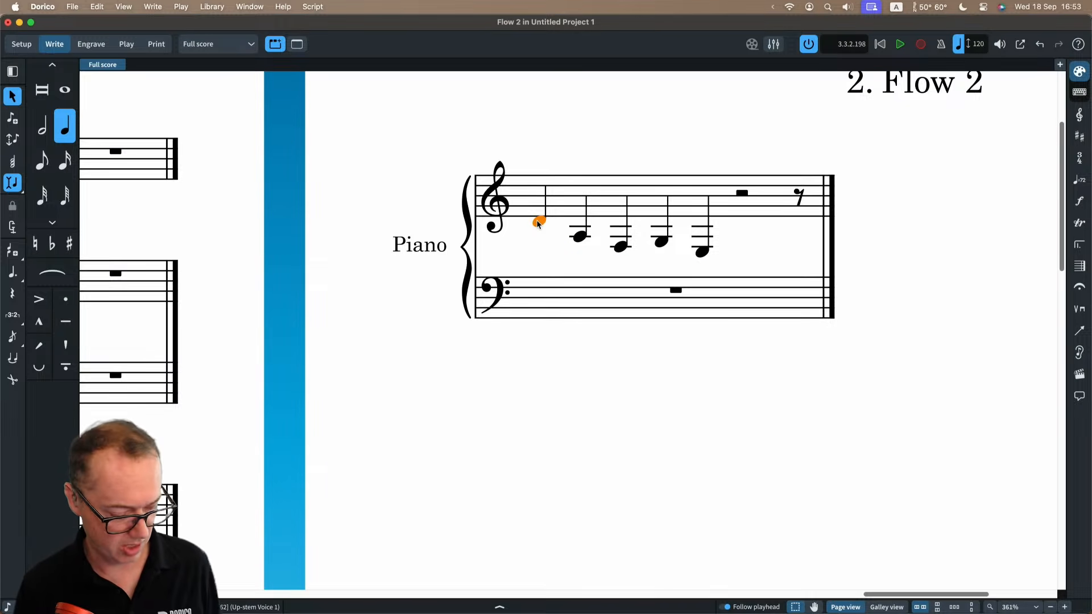
key(shift+m)
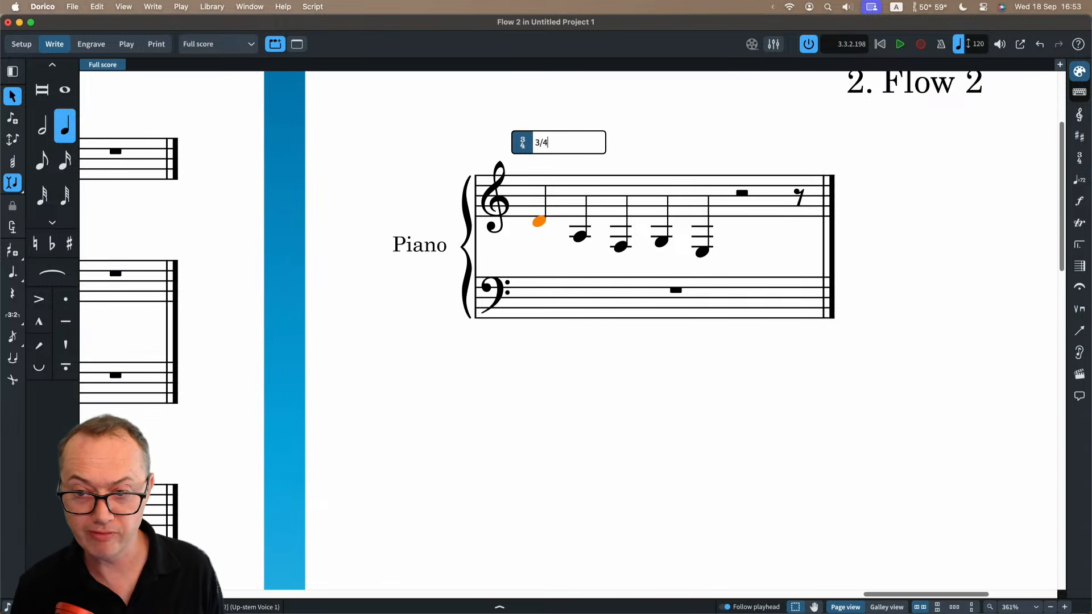
text(3/4)
key(Return)
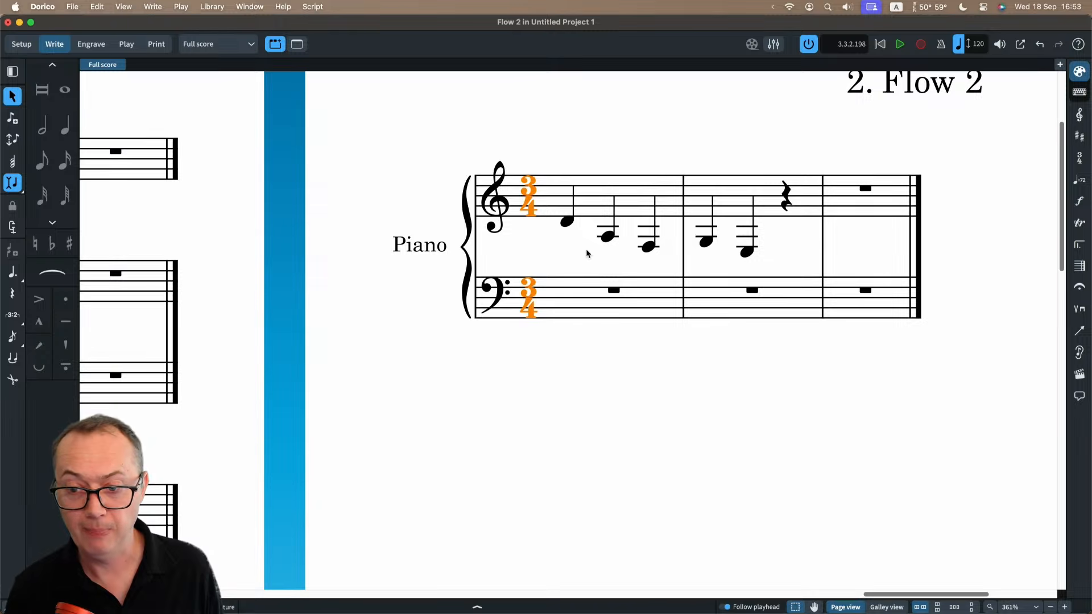
Set the time signature at the start of Flow 2 to 6/8.
key(shift+m)
text(6/8)
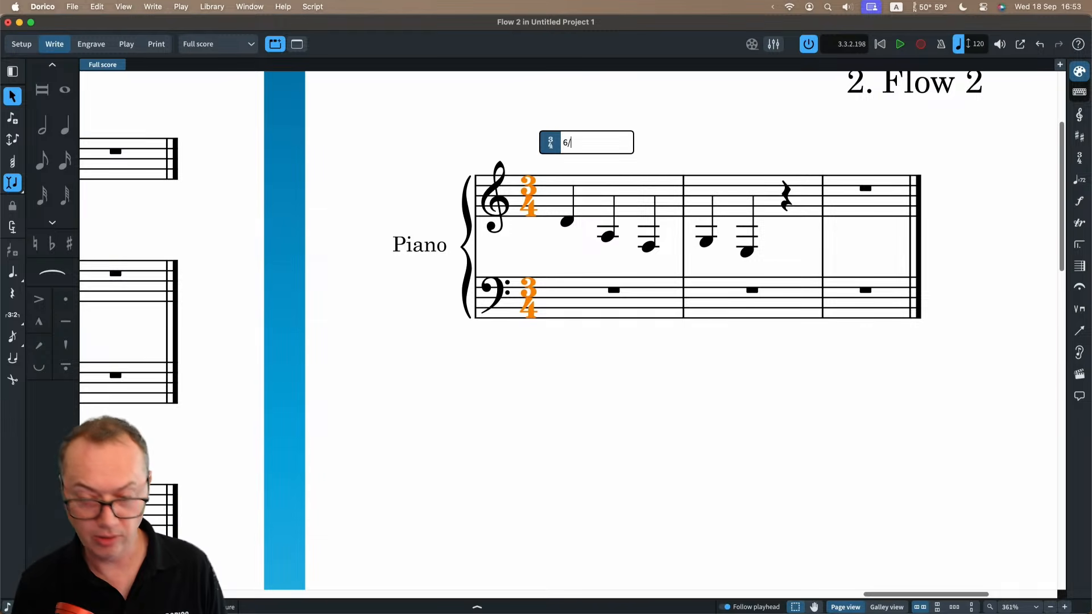
key(Return)
scroll(721, 301, down, 5)
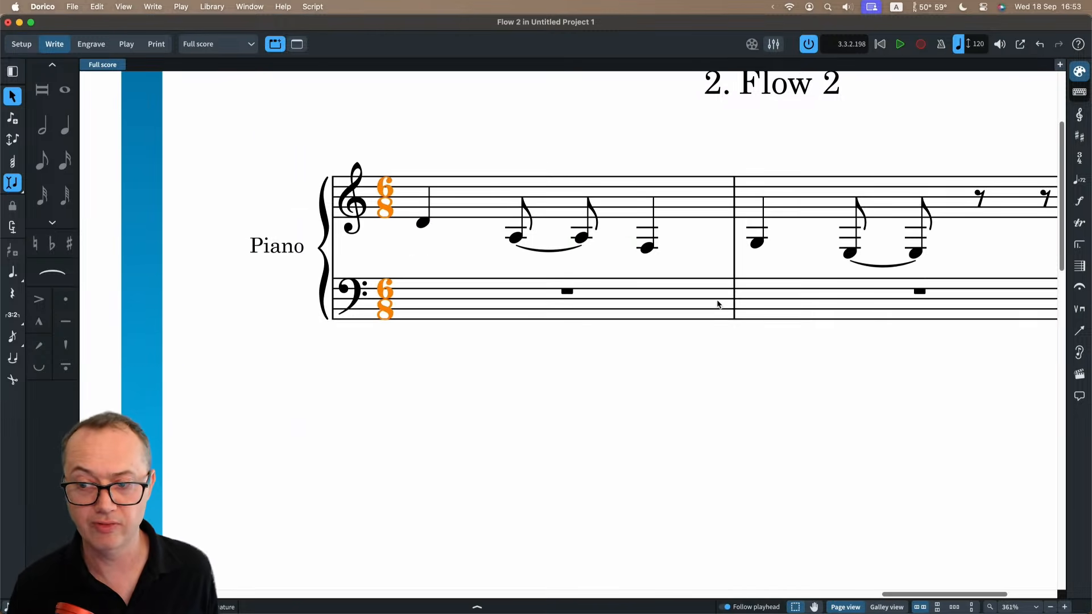
In Insert mode, enter eighth notes D and E before the low F at the end of the piano's first bar.
click(423, 232)
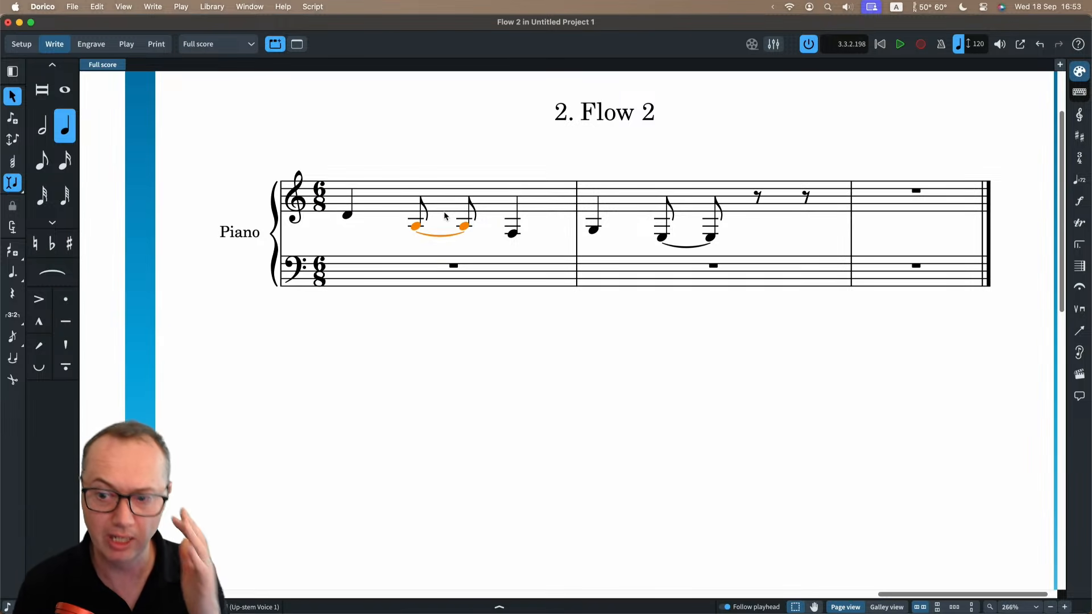
click(348, 216)
double_click(490, 199)
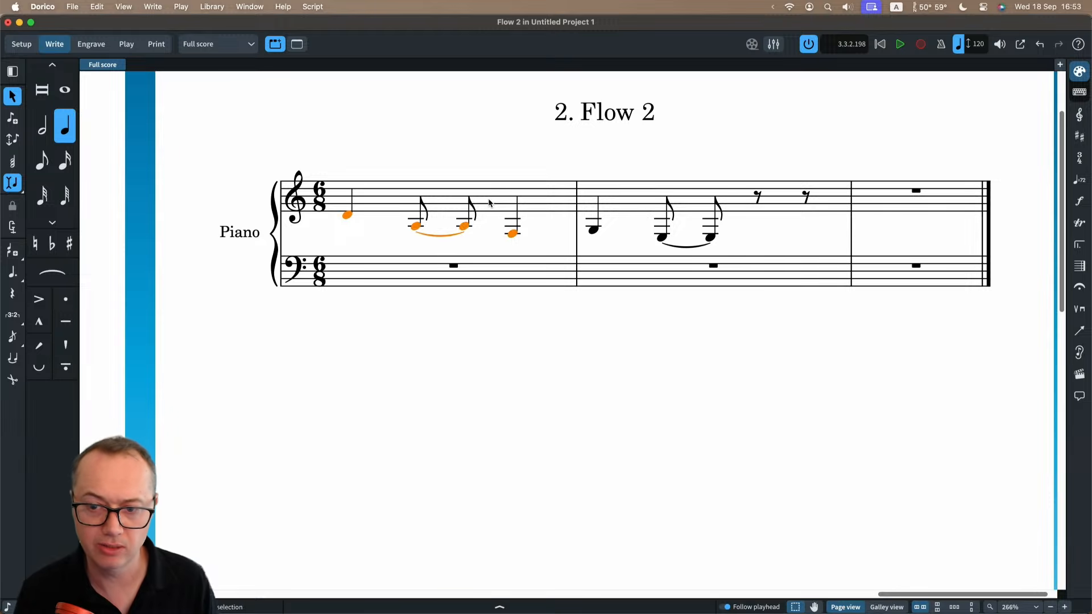
key(Right)
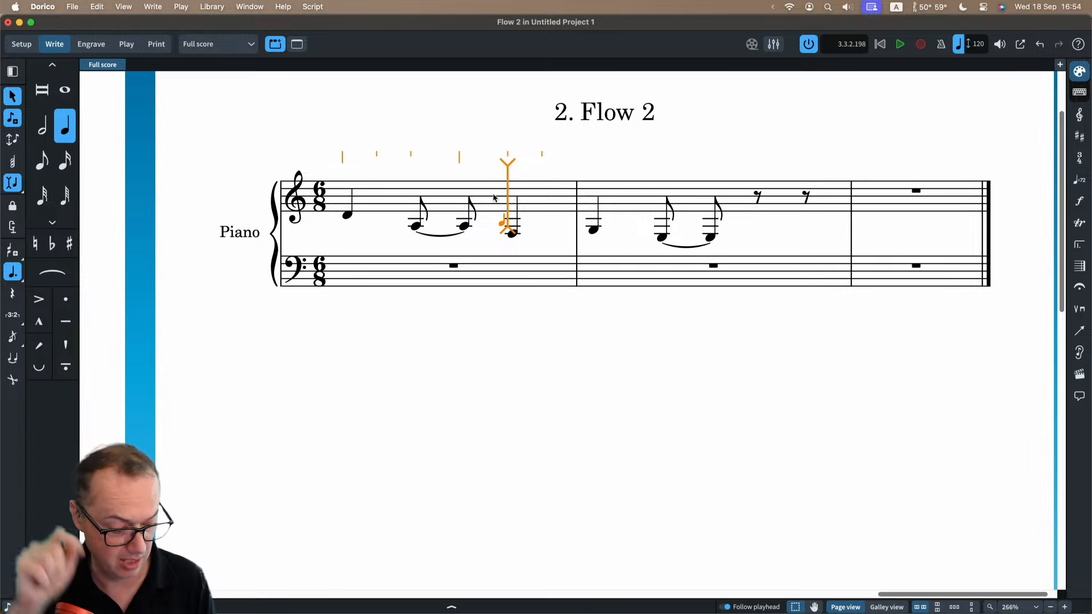
key(5)
key(d)
key(e)
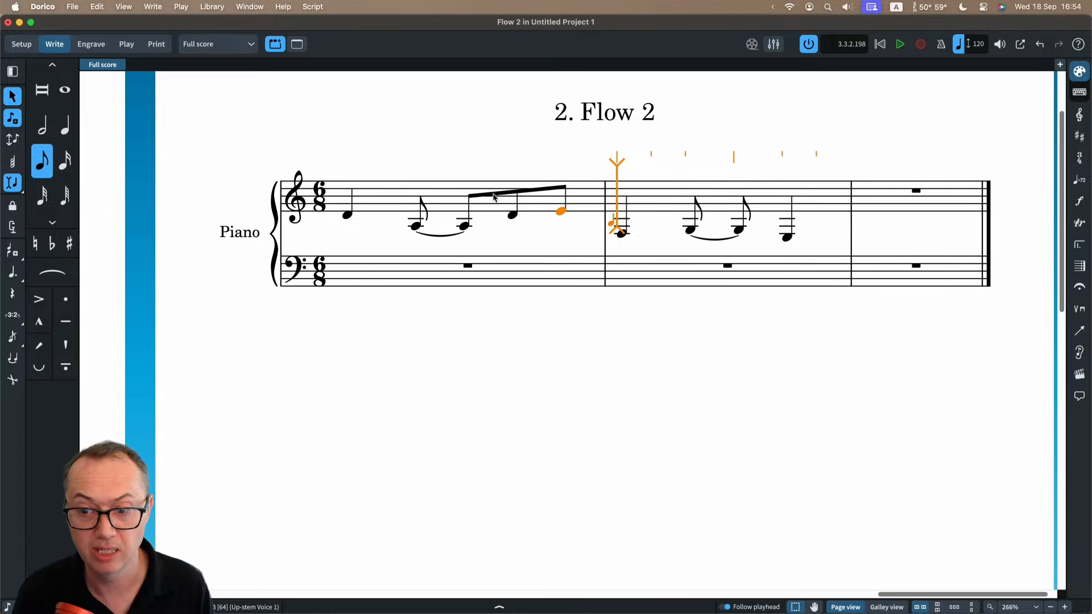
Try inserting eighth notes F, D and E at the start of the second bar, and delete all three again.
key(f)
key(d)
key(e)
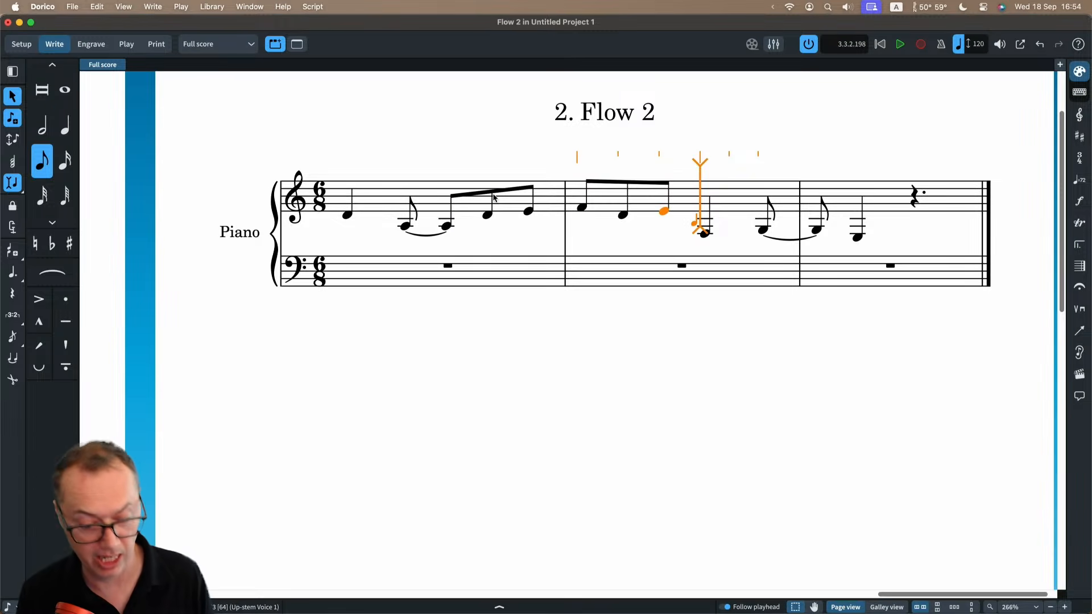
key(BackSpace)
key(BackSpace)
key(BackSpace)
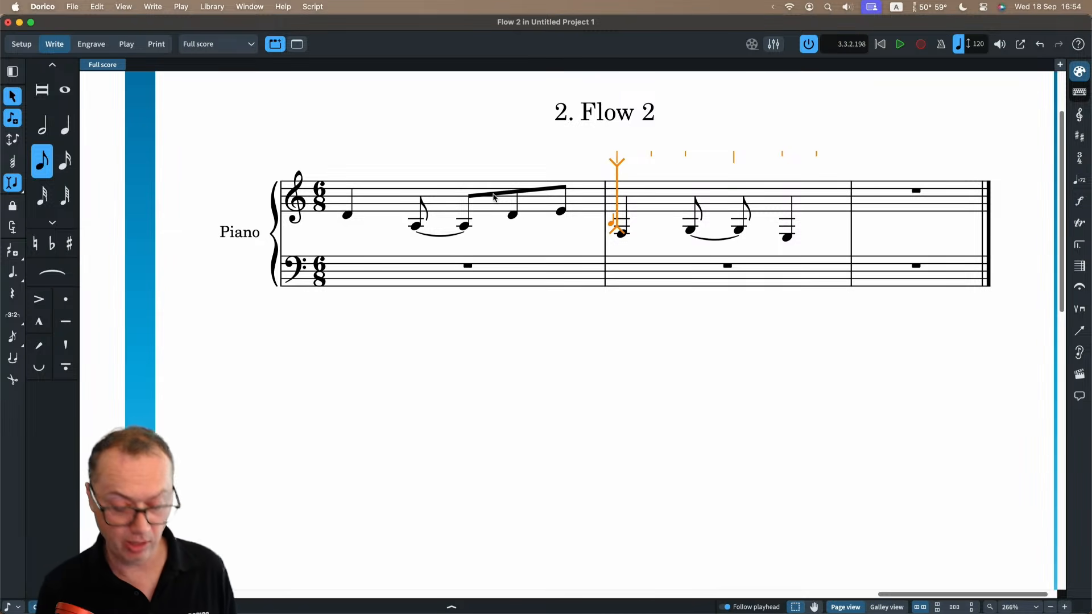
With Insert mode off, try overwriting the start of the second bar with two G eighth notes, and undo both.
key(i)
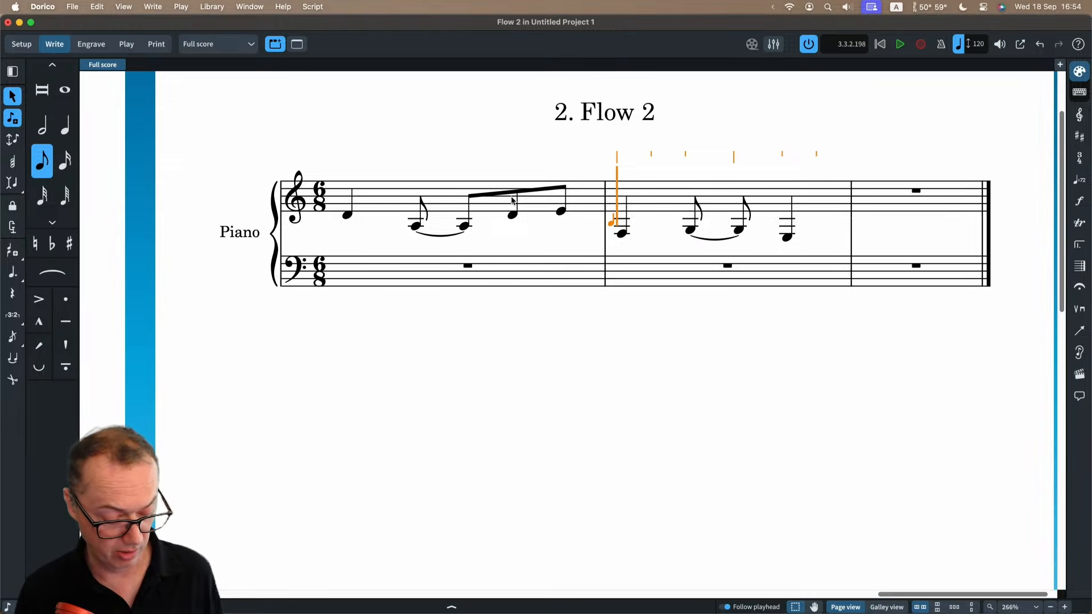
key(g)
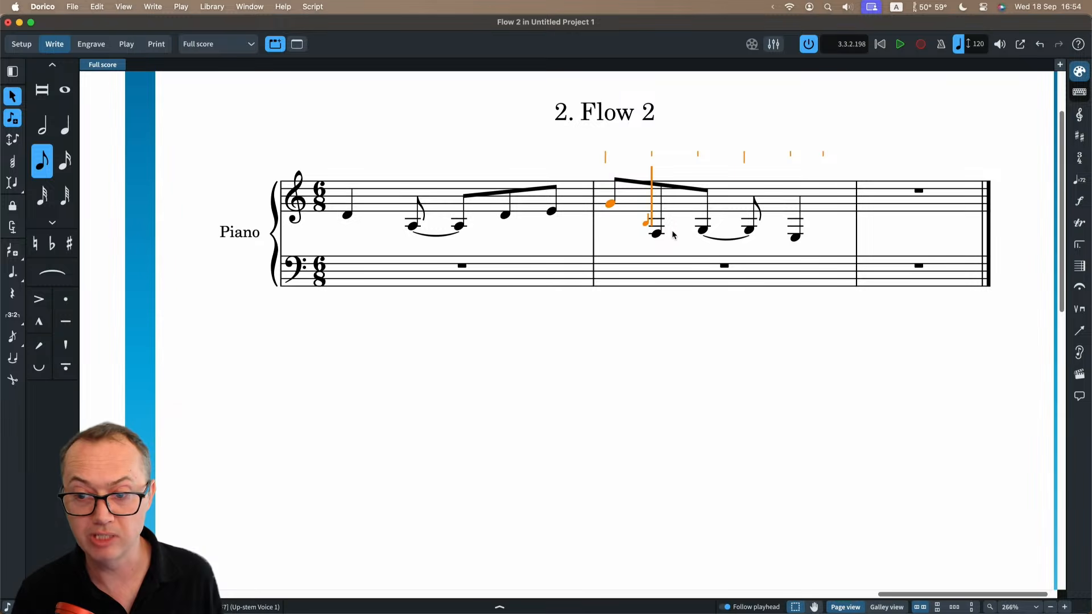
key(g)
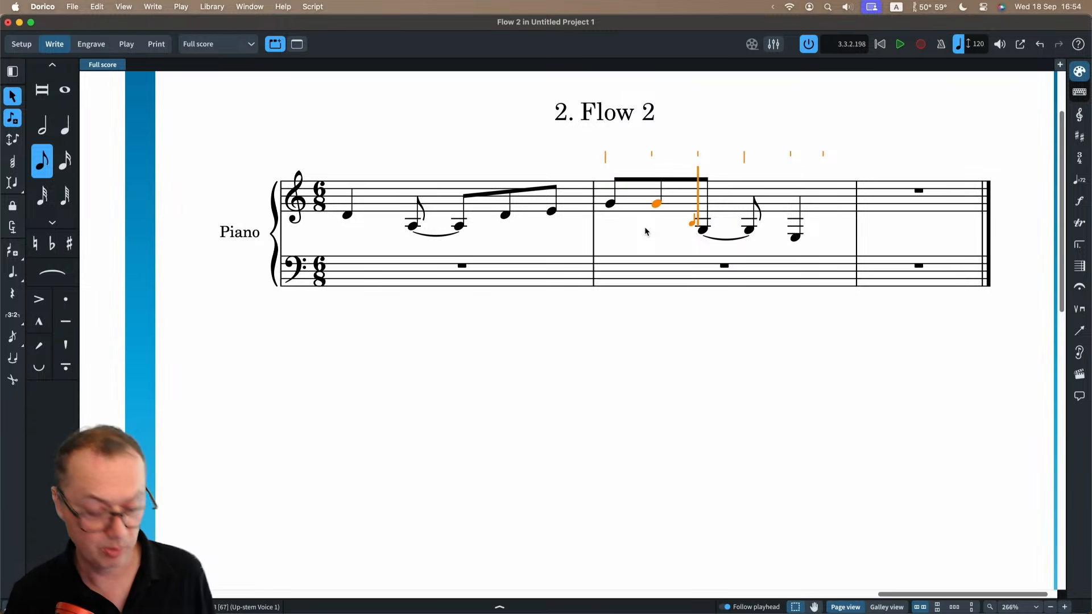
key(super+z)
key(super+z)
key(Escape)
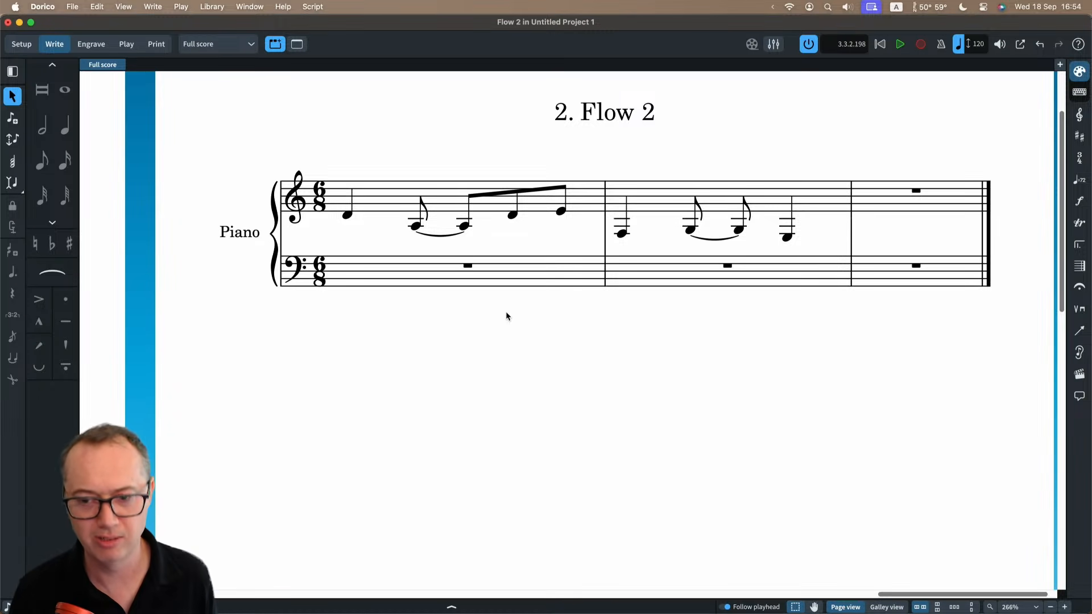
Turn on Insert mode, try adding and removing a dot on the first quarter note D, and turn Insert mode off.
key(super+minus)
click(458, 244)
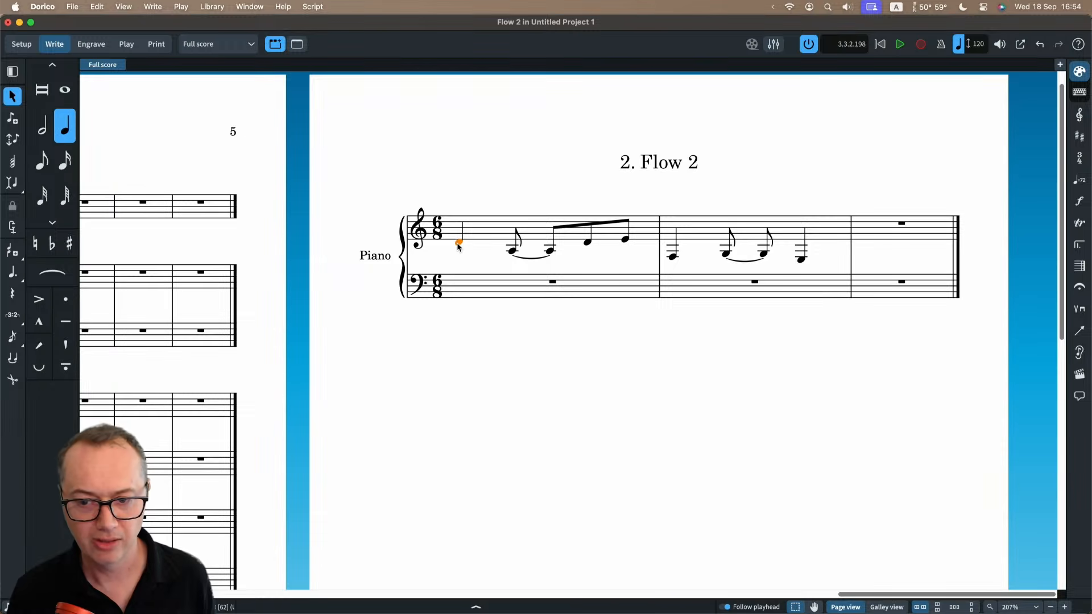
key(i)
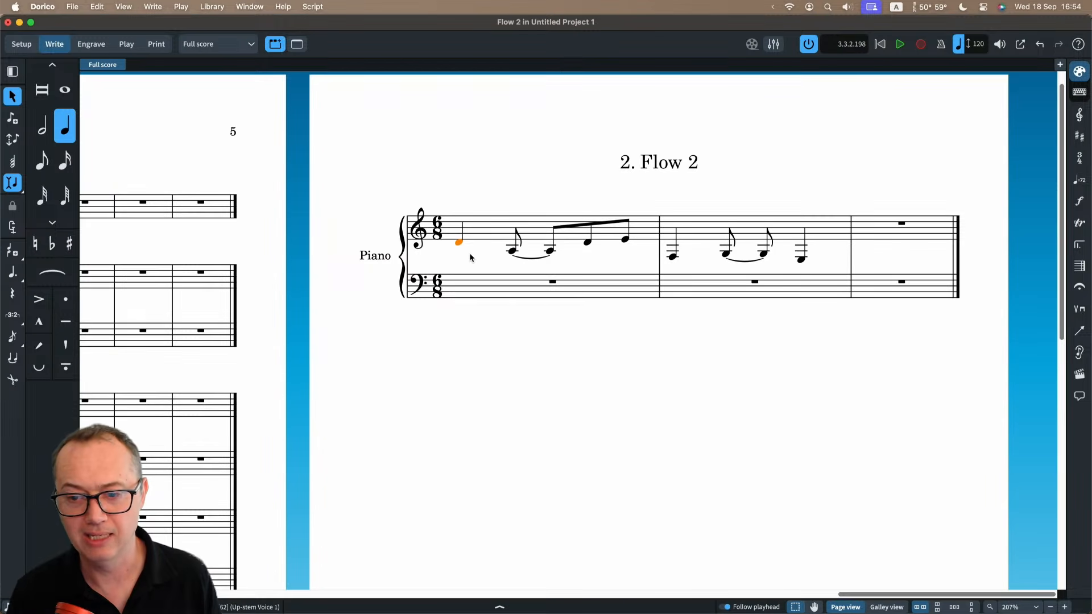
key(period)
key(period)
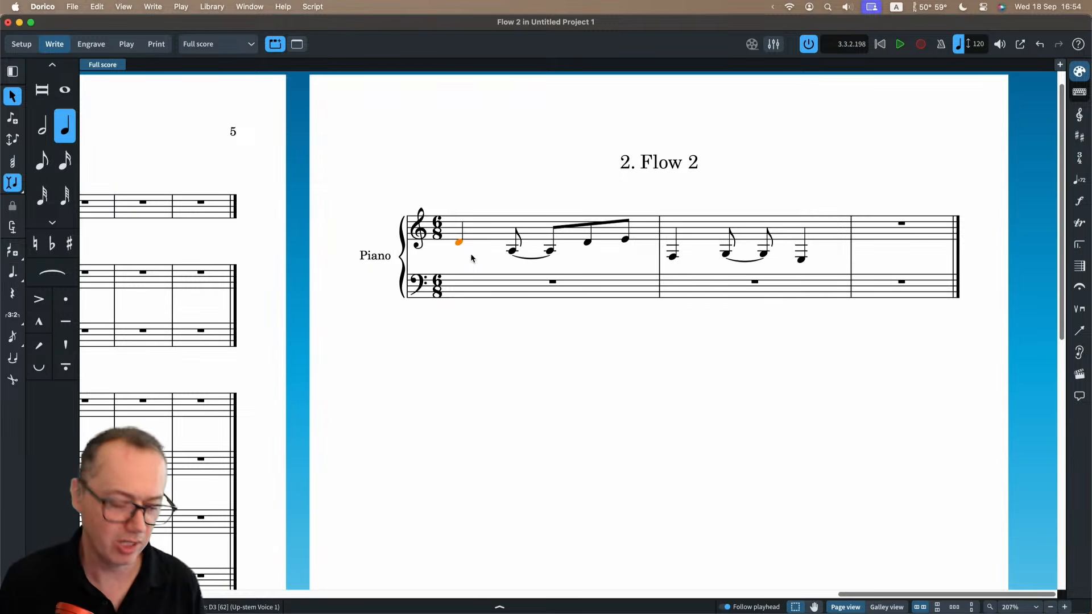
key(i)
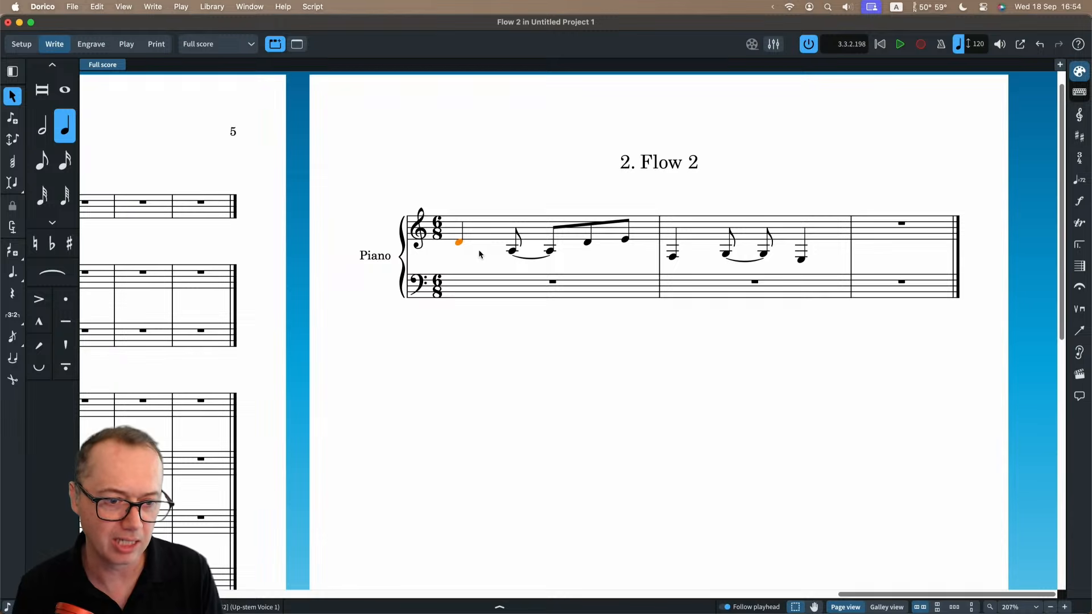
Open the recent project 1m2 Alt 1d.
key(super+minus)
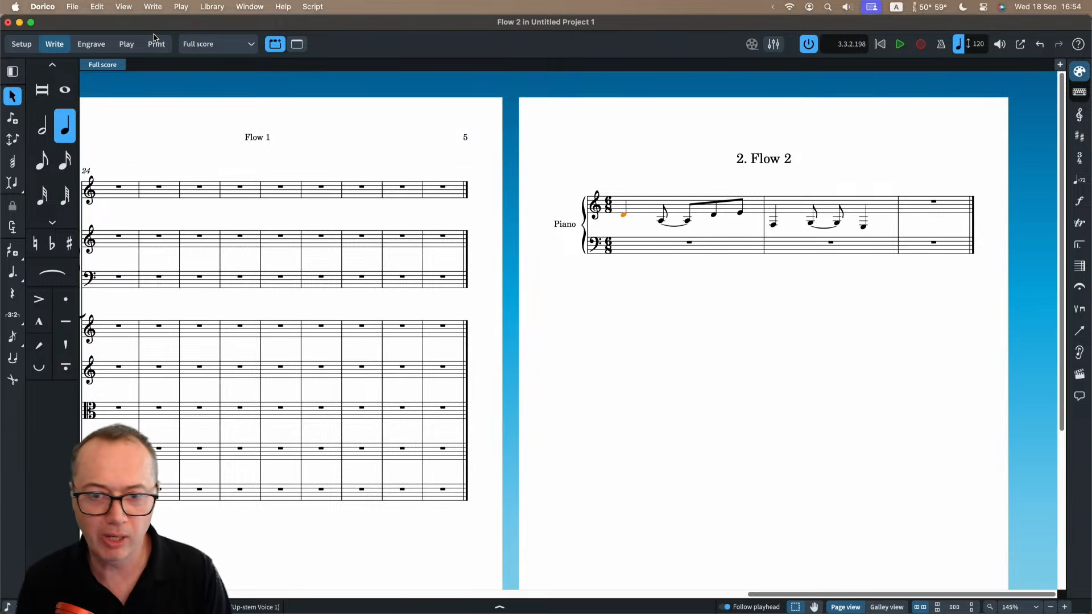
click(71, 6)
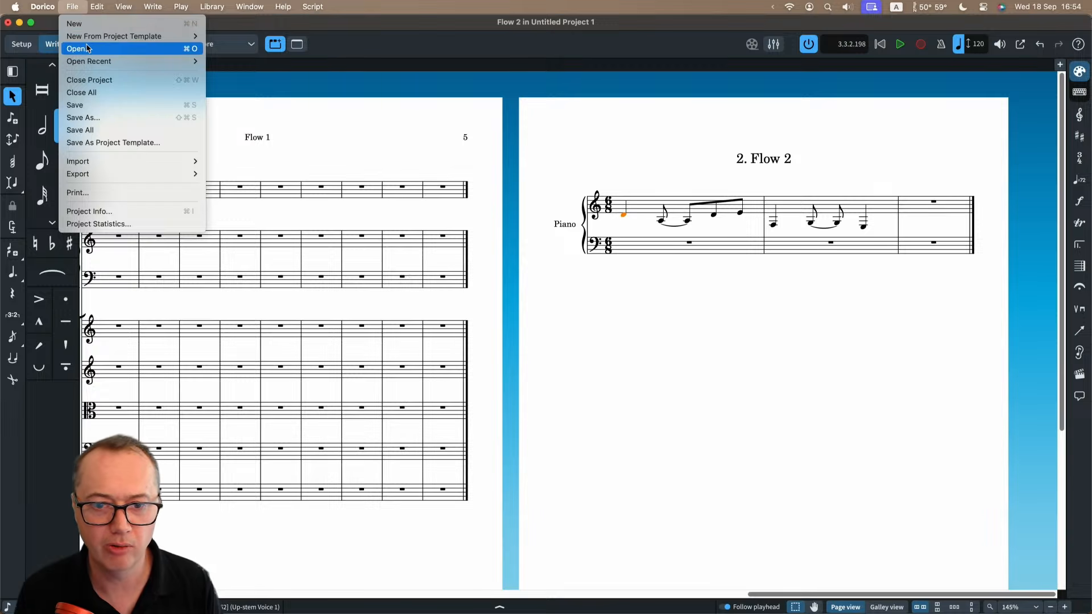
mouse_move(131, 61)
click(240, 73)
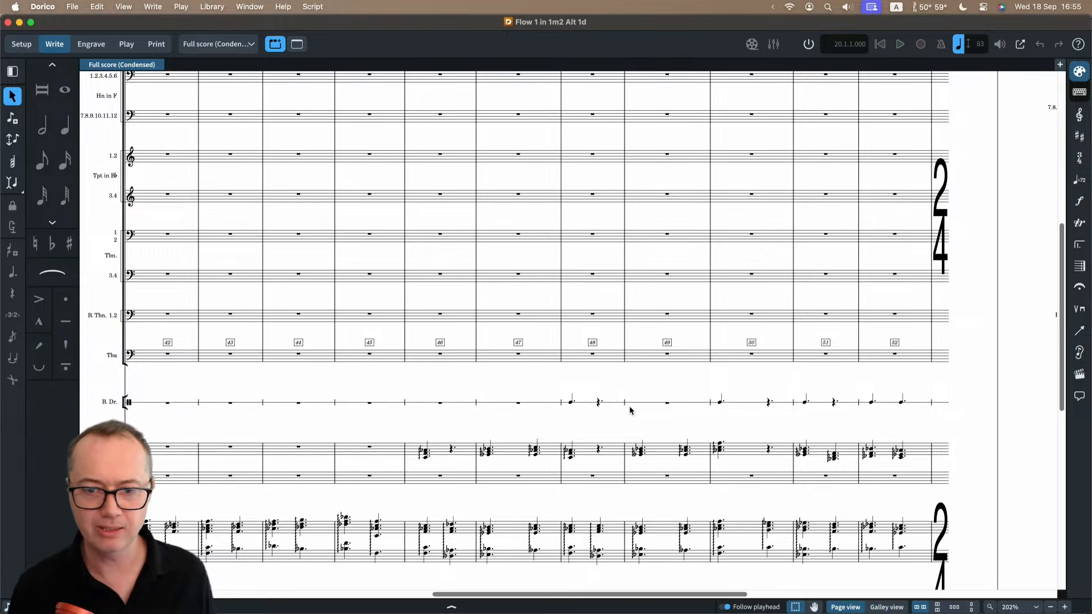
Examine the condensed full score with its video shown, and inspect the large 6/8 time signature at bar 36.
scroll(370, 251, up, 10)
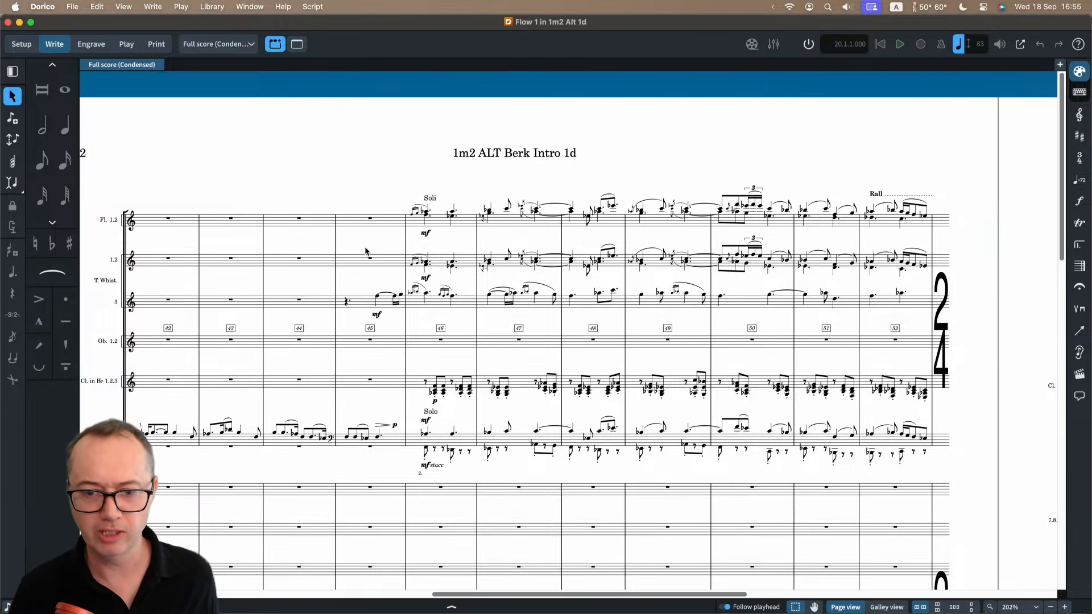
scroll(366, 251, up, 5)
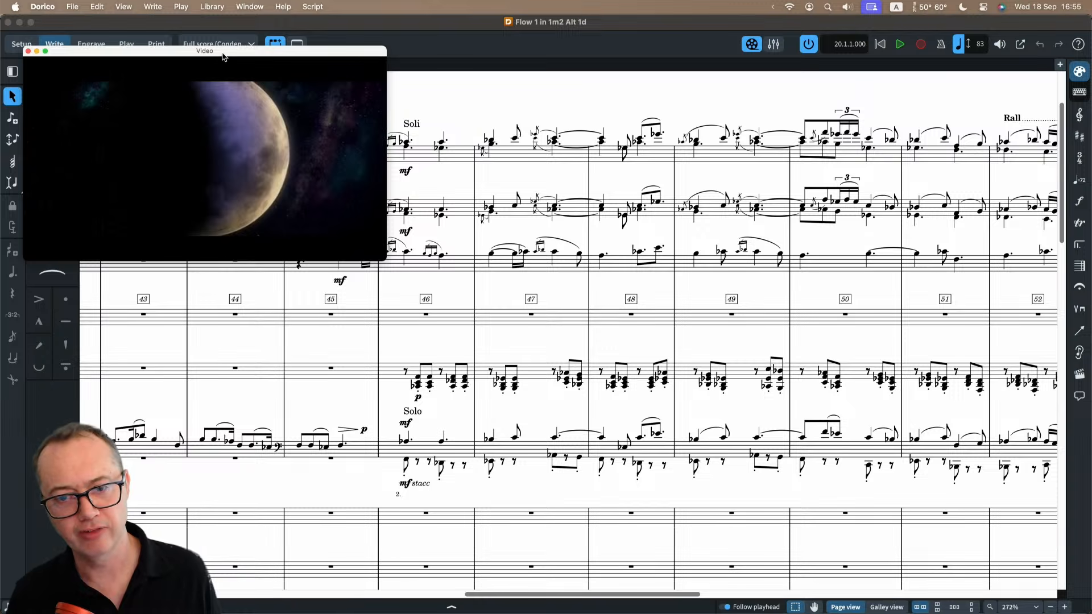
scroll(567, 315, left, 15)
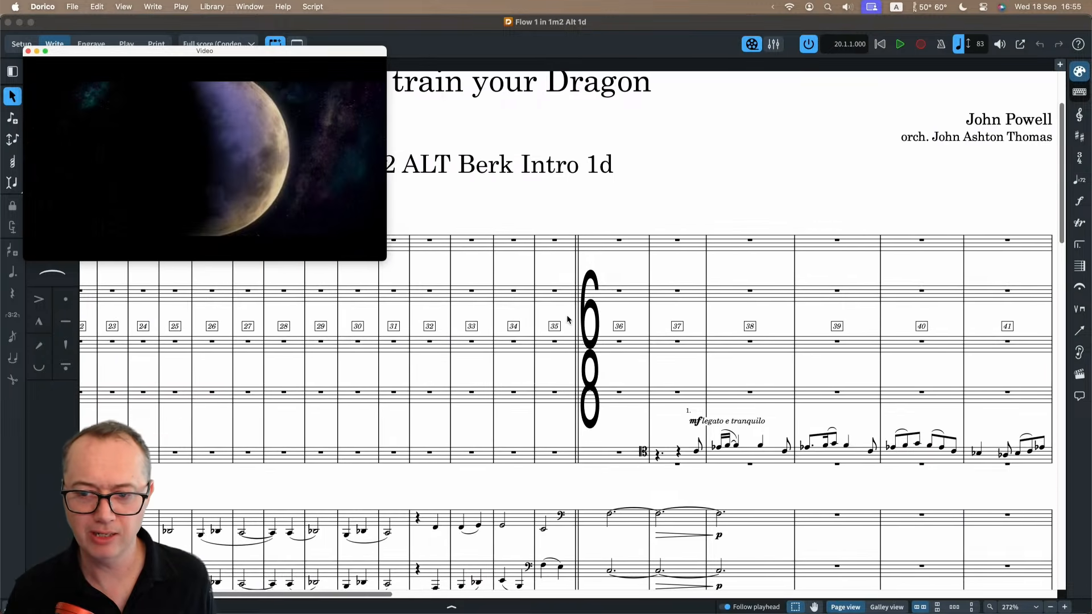
scroll(567, 315, left, 2)
click(615, 310)
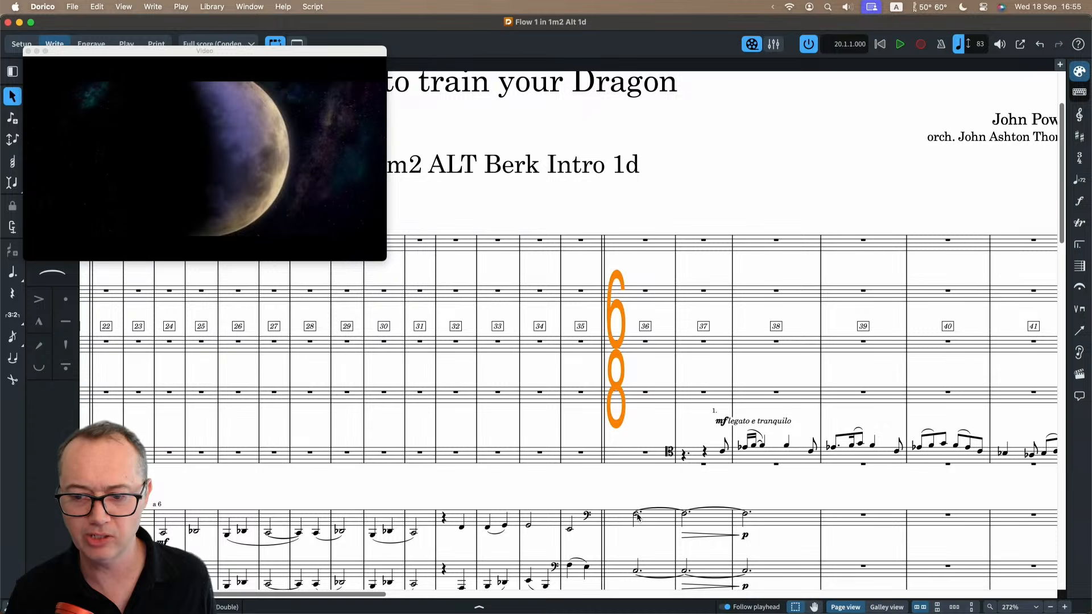
key(Escape)
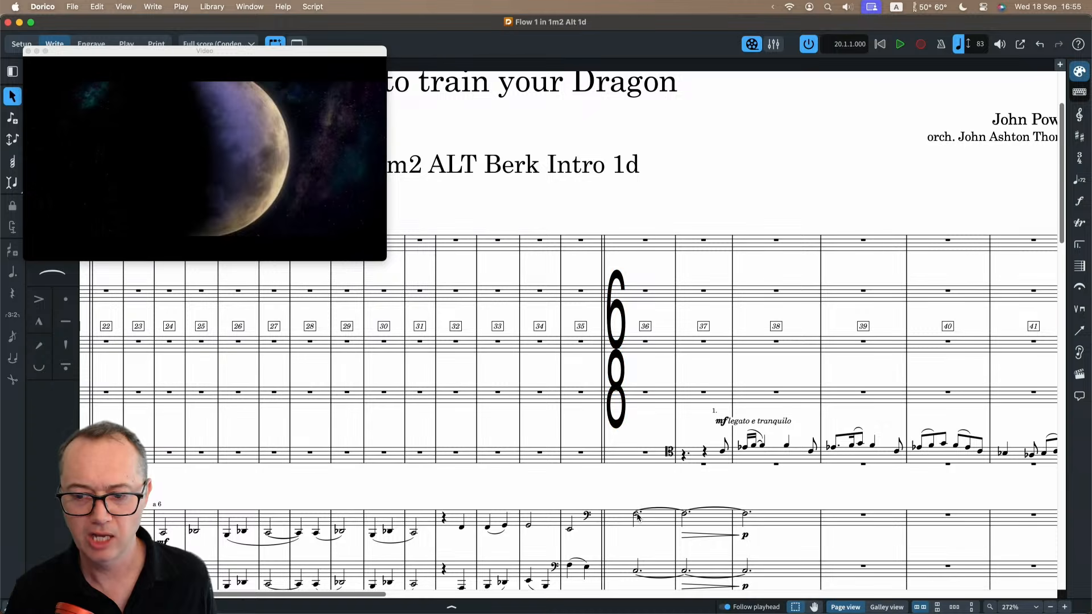
Play the score against the video from the start of bar 37 for a moment, and stop playback.
click(678, 457)
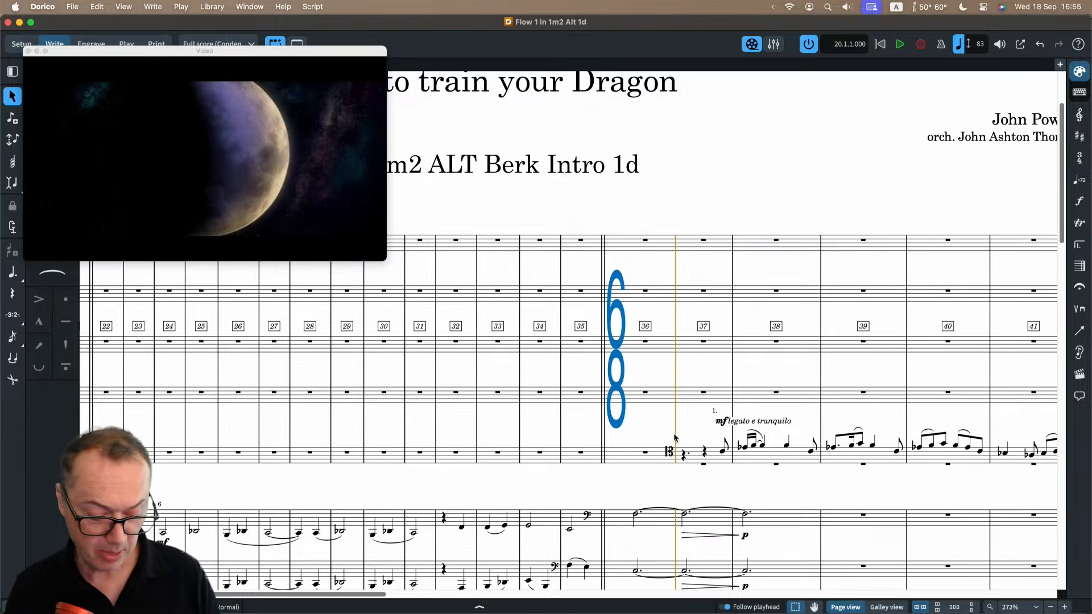
key(space)
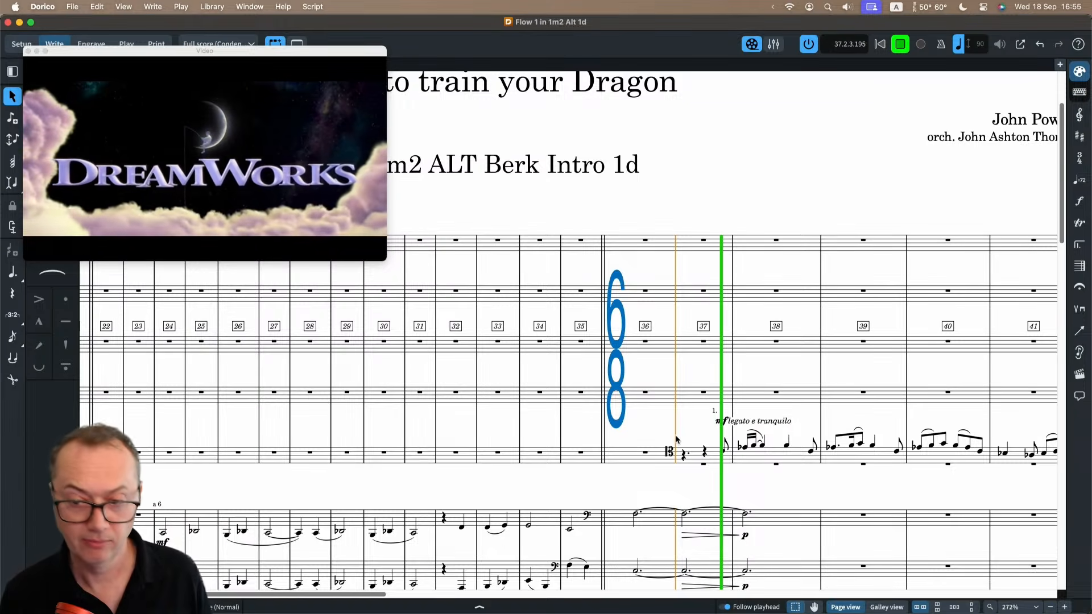
key(space)
Hide the video window and switch to Setup mode to show the project's players, layouts and flows.
click(178, 55)
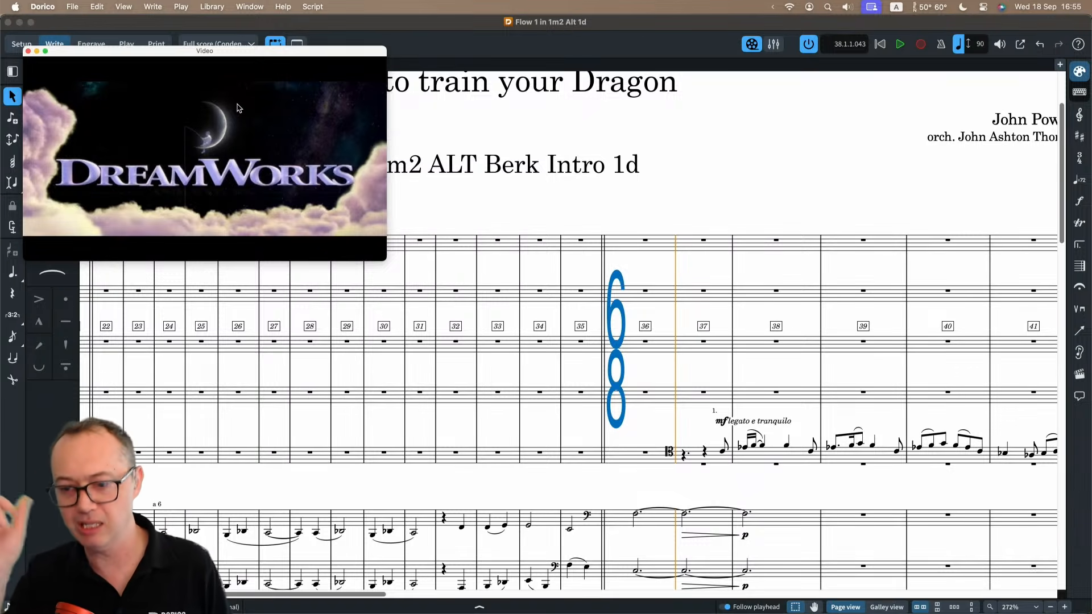
key(shift+alt+v)
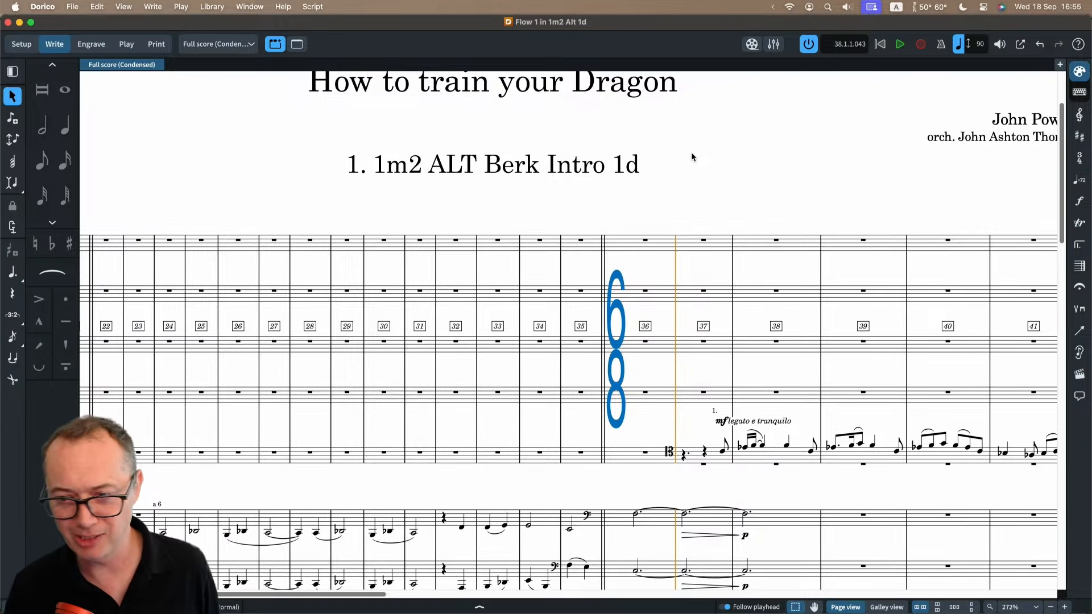
scroll(691, 152, down, 2)
scroll(691, 156, down, 2)
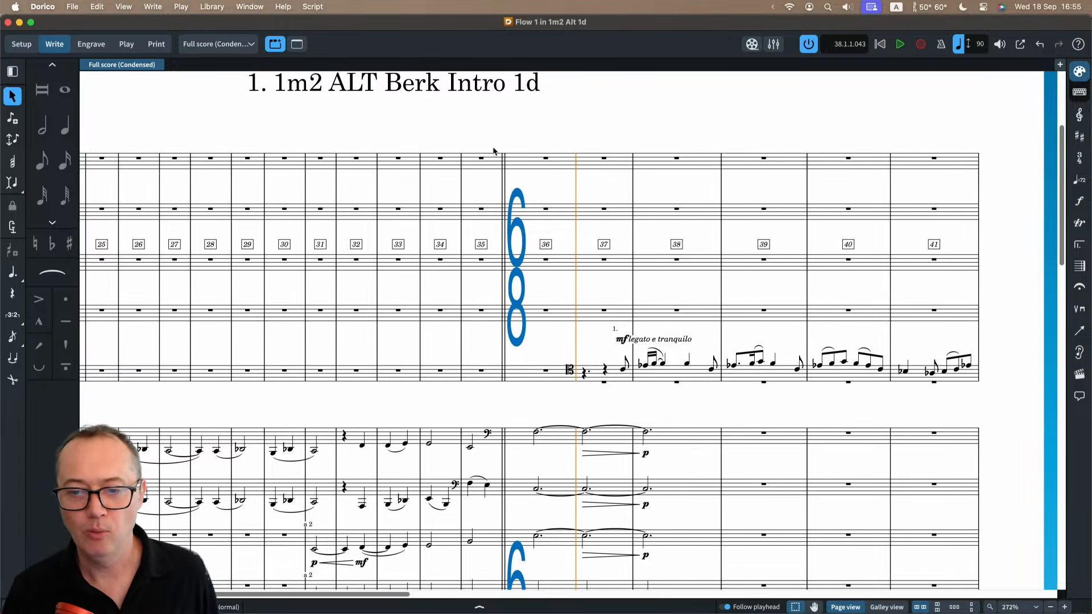
click(14, 45)
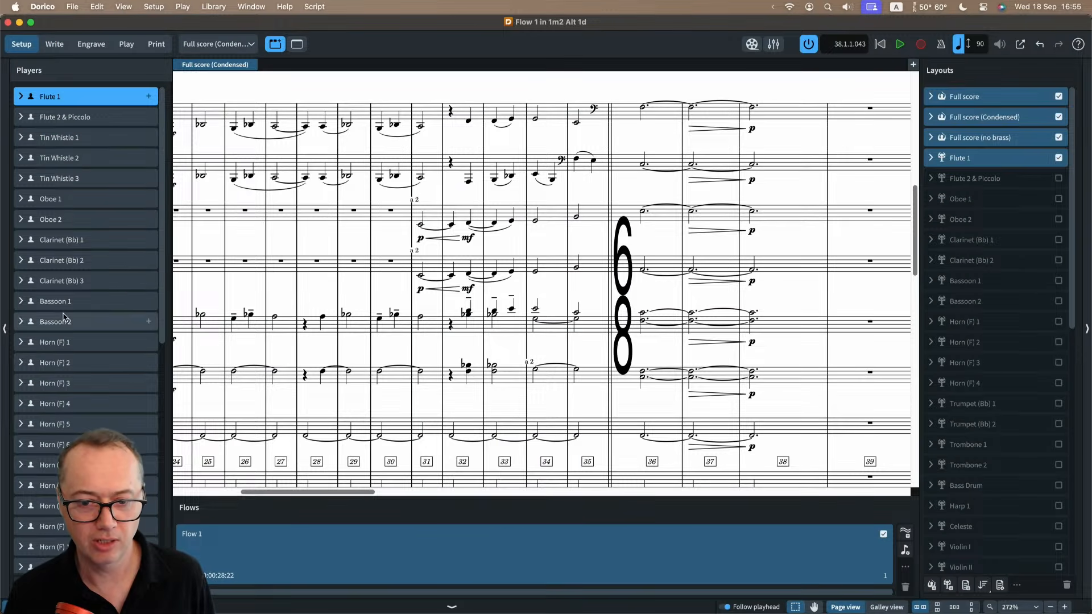
Look through the project's full list of players in Setup mode.
scroll(66, 284, down, 5)
scroll(61, 413, down, 8)
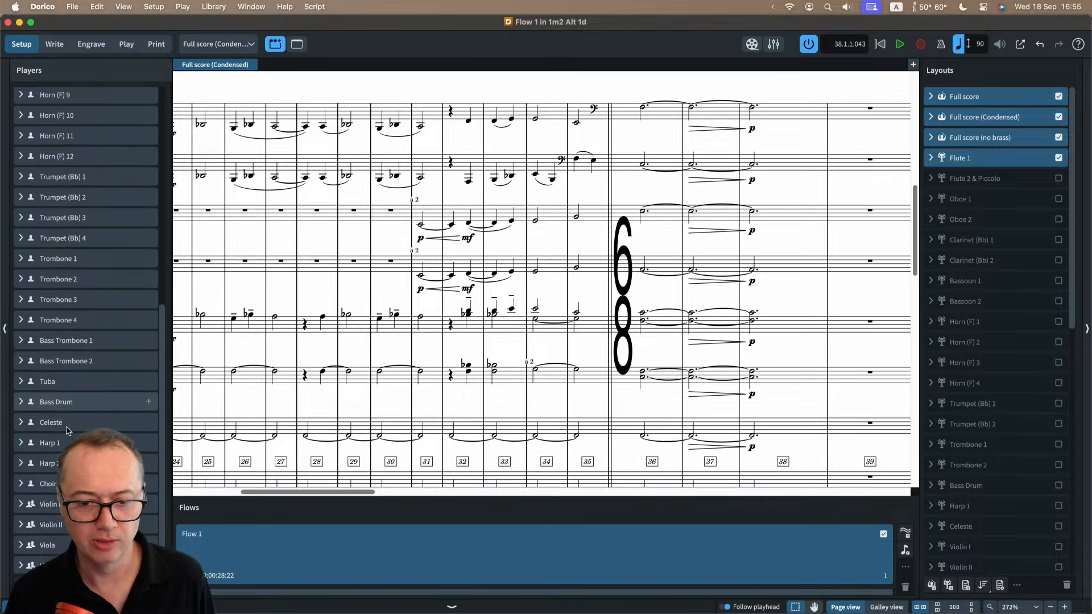
scroll(69, 319, up, 13)
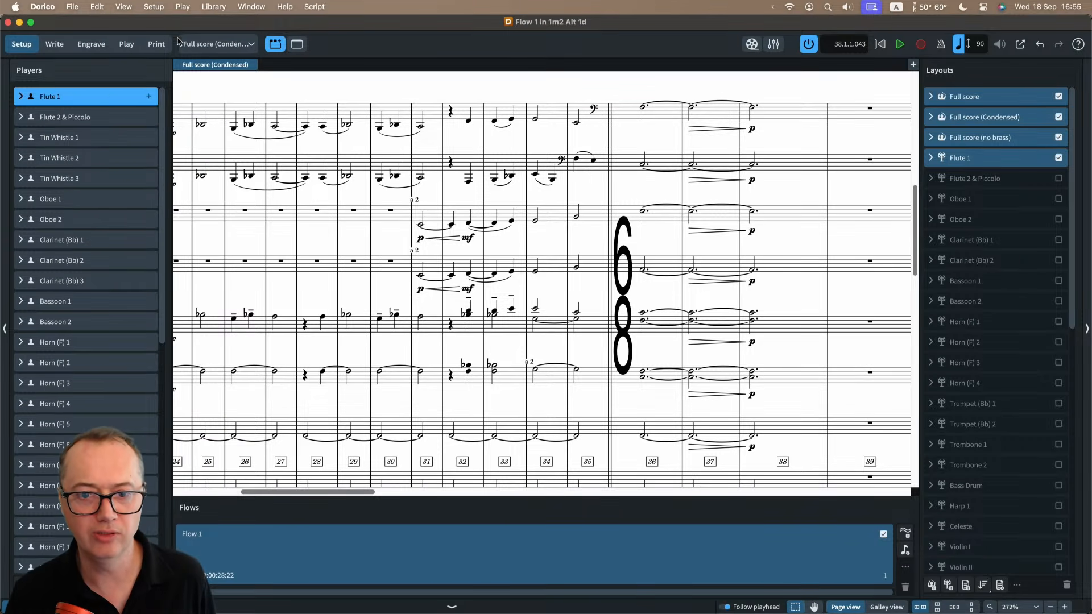
Show the Full score layout in Write mode and look over its separate player staves across both pages.
click(209, 46)
click(210, 68)
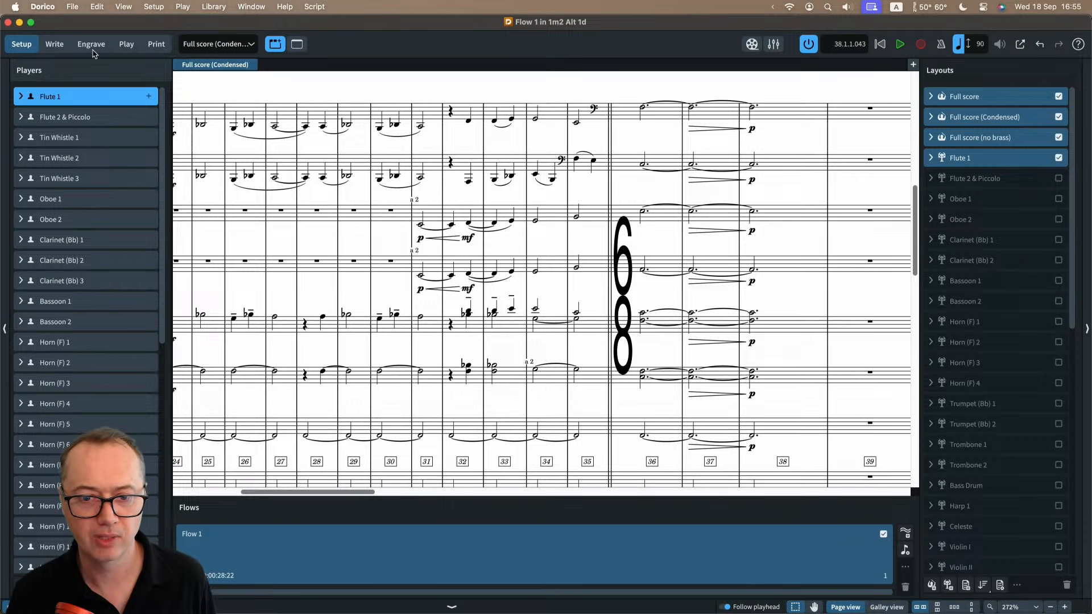
click(54, 44)
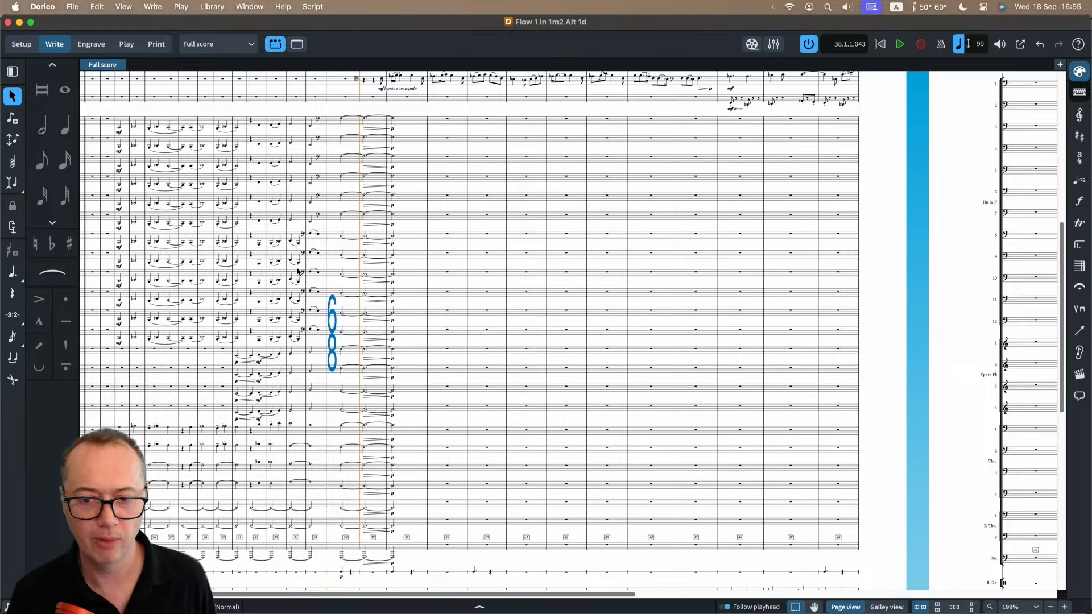
scroll(299, 273, left, 5)
scroll(298, 272, up, 2)
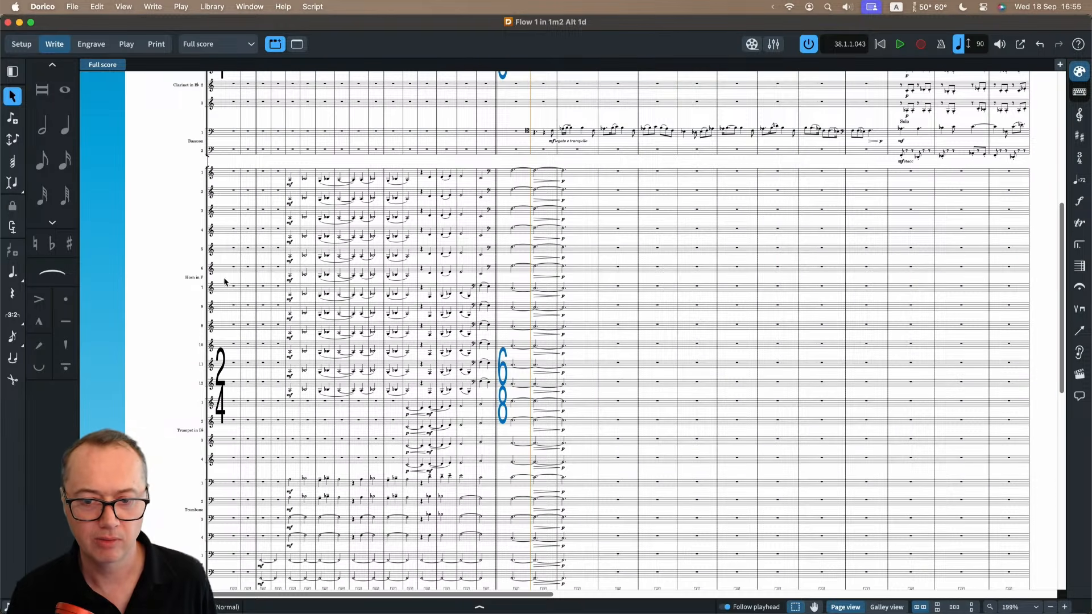
scroll(387, 353, right, 10)
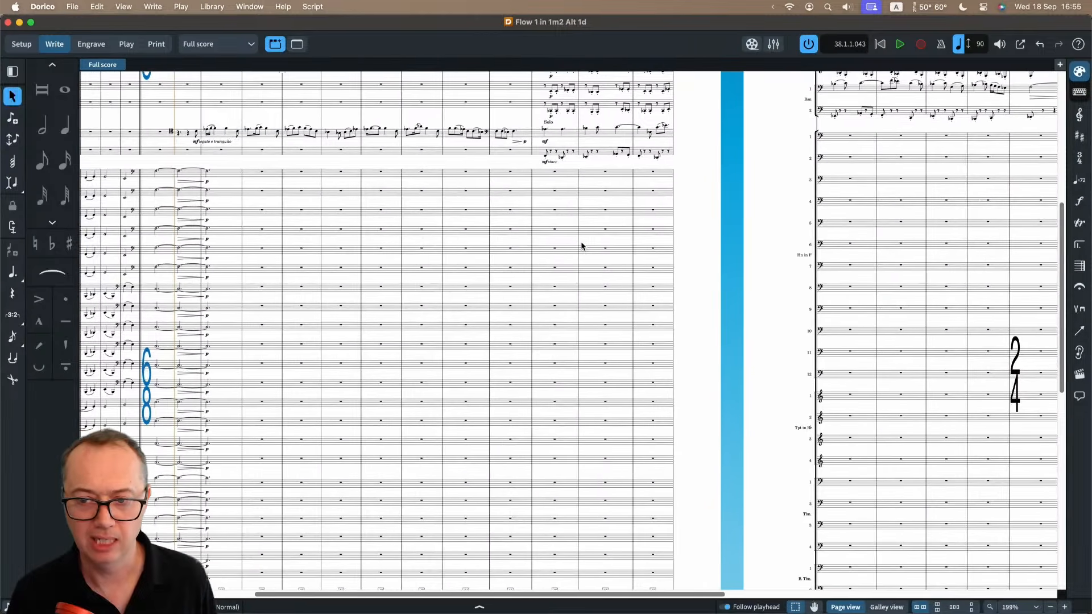
scroll(581, 207, up, 5)
scroll(826, 199, right, 5)
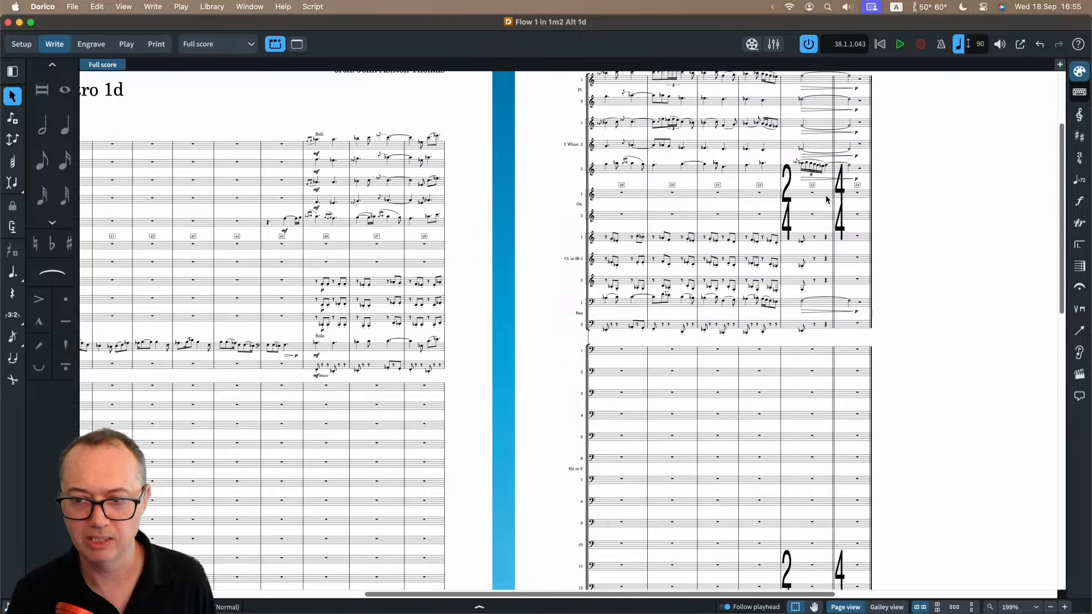
scroll(825, 196, up, 2)
scroll(637, 180, up, 3)
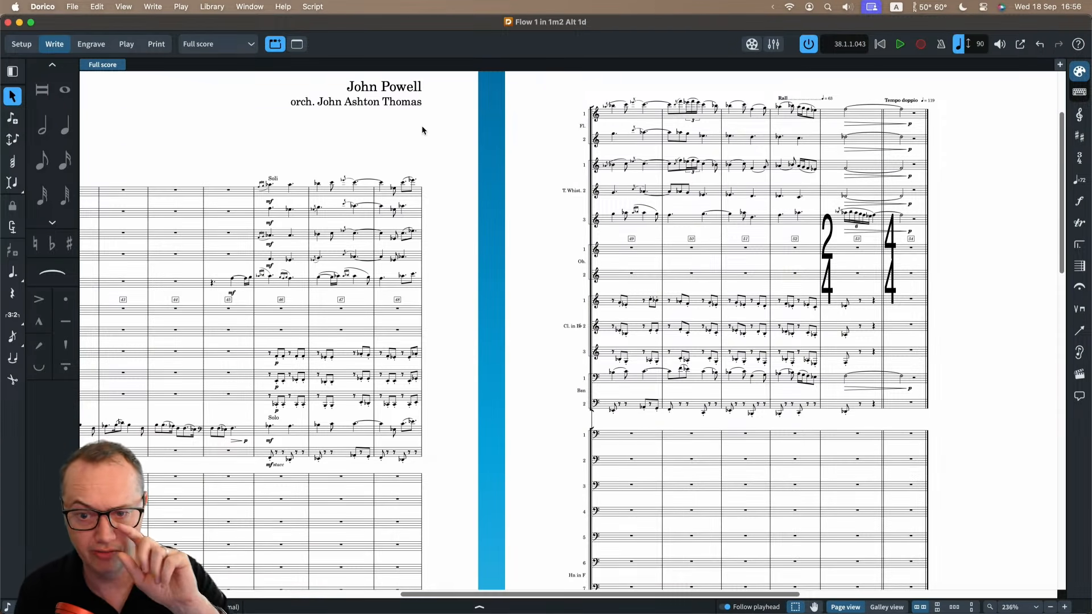
Turn on condensing for the Full score layout and examine the combined wind and brass staves up to bar 54.
click(100, 6)
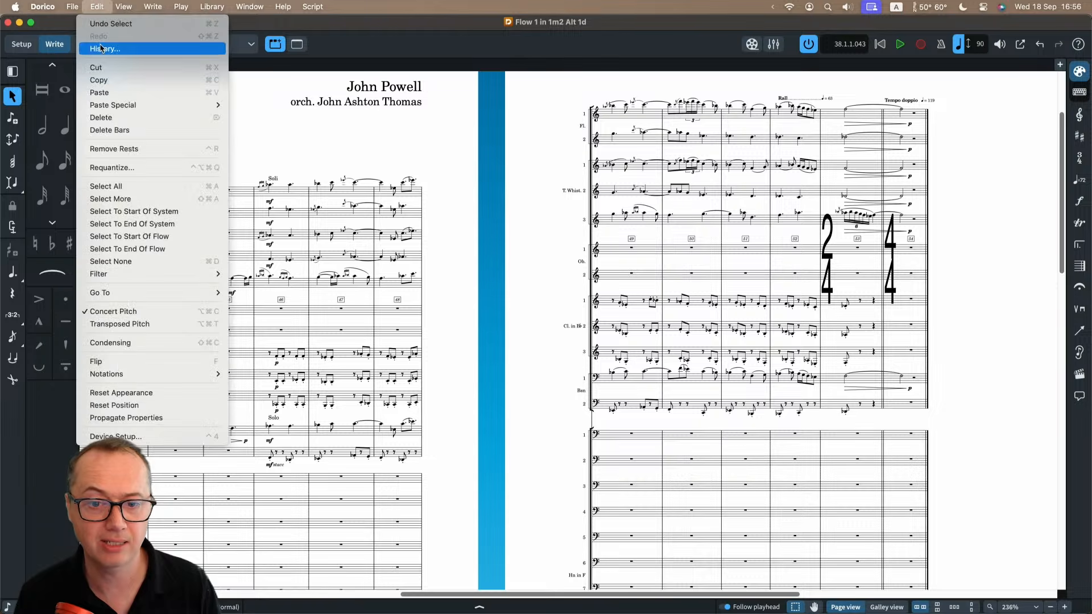
click(123, 343)
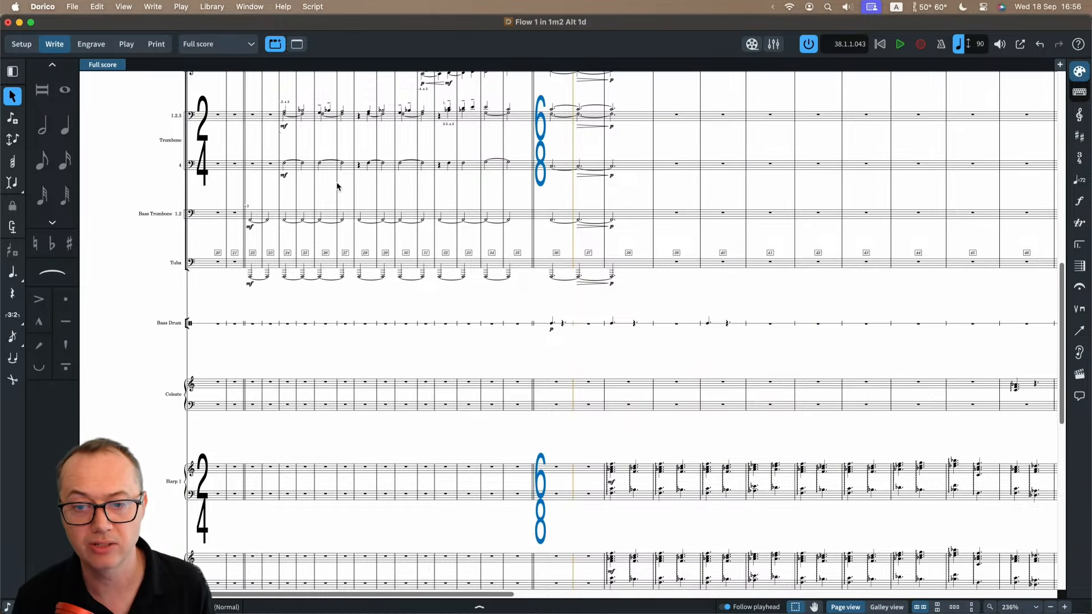
scroll(339, 186, up, 10)
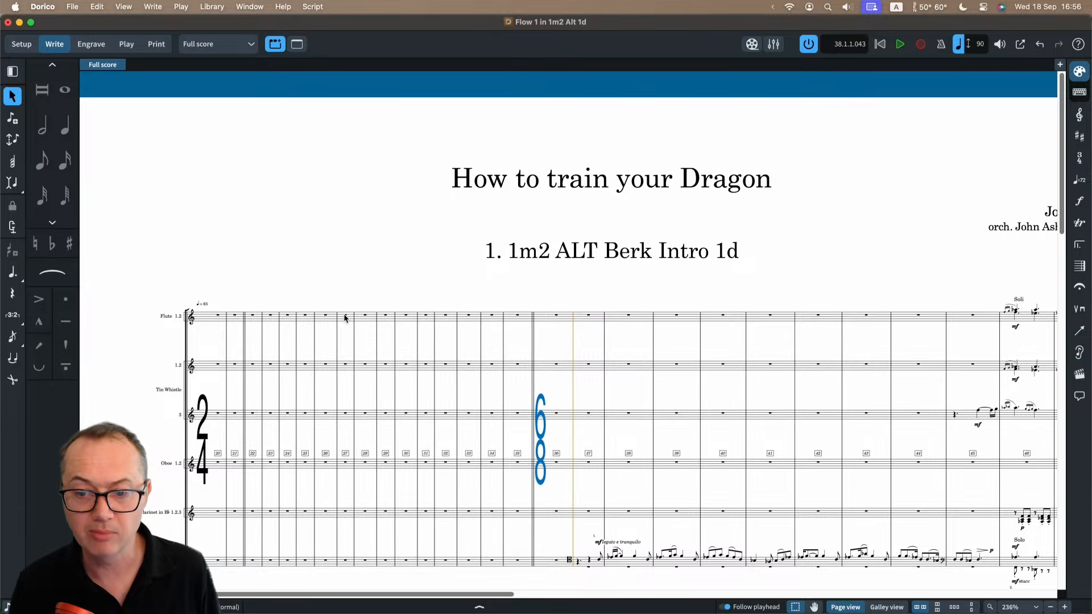
scroll(344, 317, up, 5)
scroll(501, 339, right, 10)
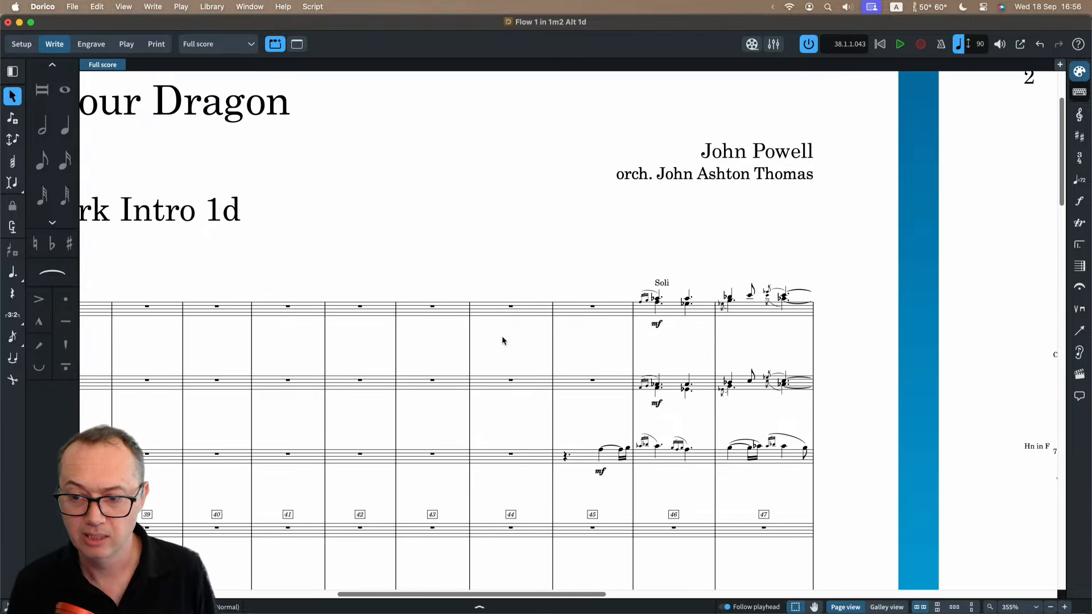
scroll(501, 336, right, 15)
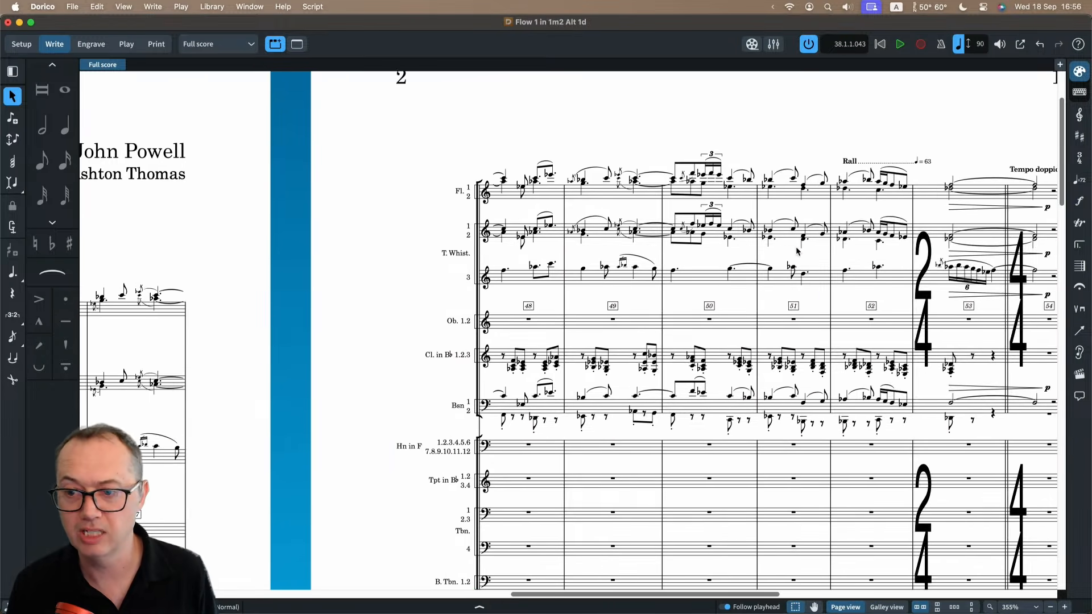
scroll(797, 251, right, 3)
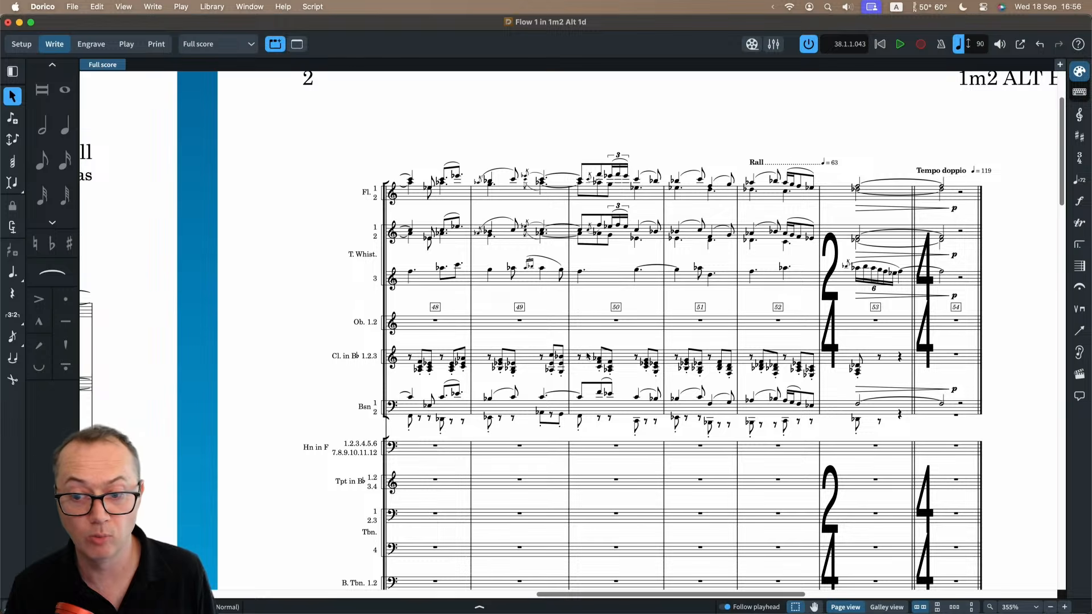
scroll(659, 357, up, 2)
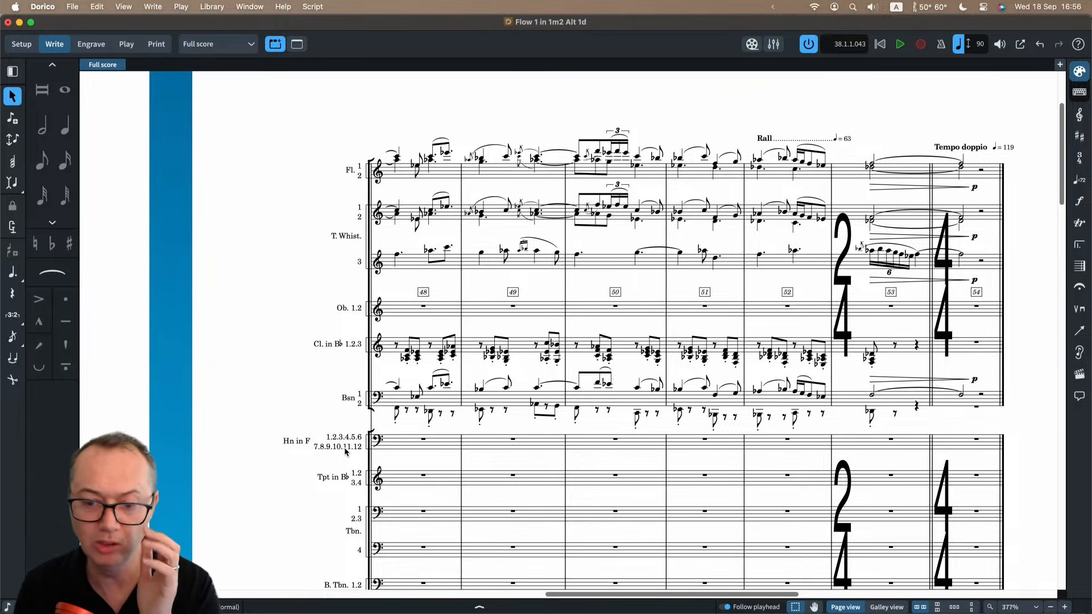
Switch to the Full score (Condensed) layout and examine its shared staves from the opening bars to page 2.
click(227, 44)
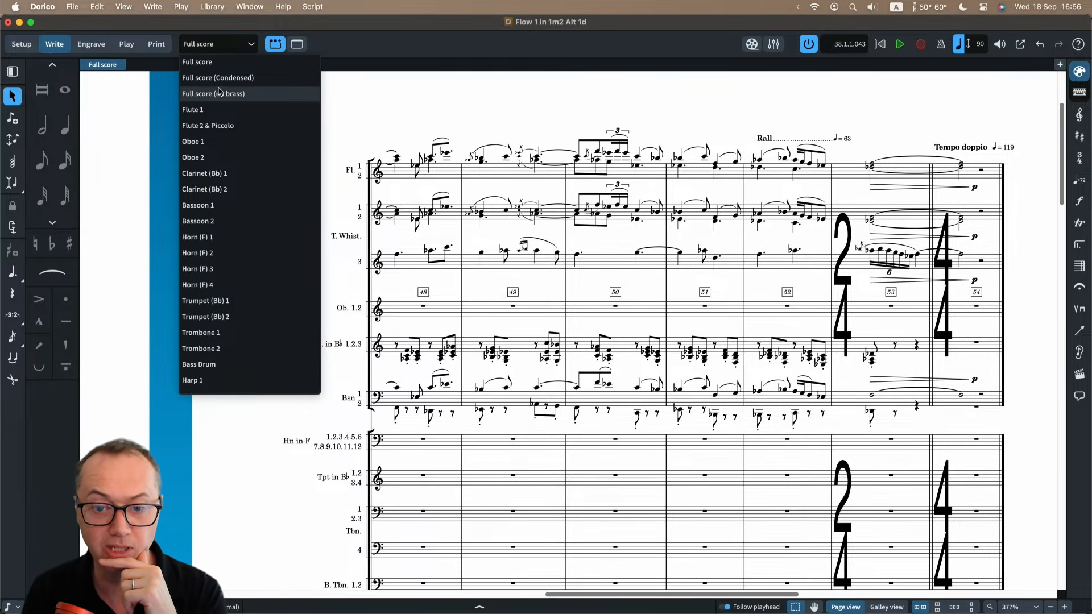
click(219, 79)
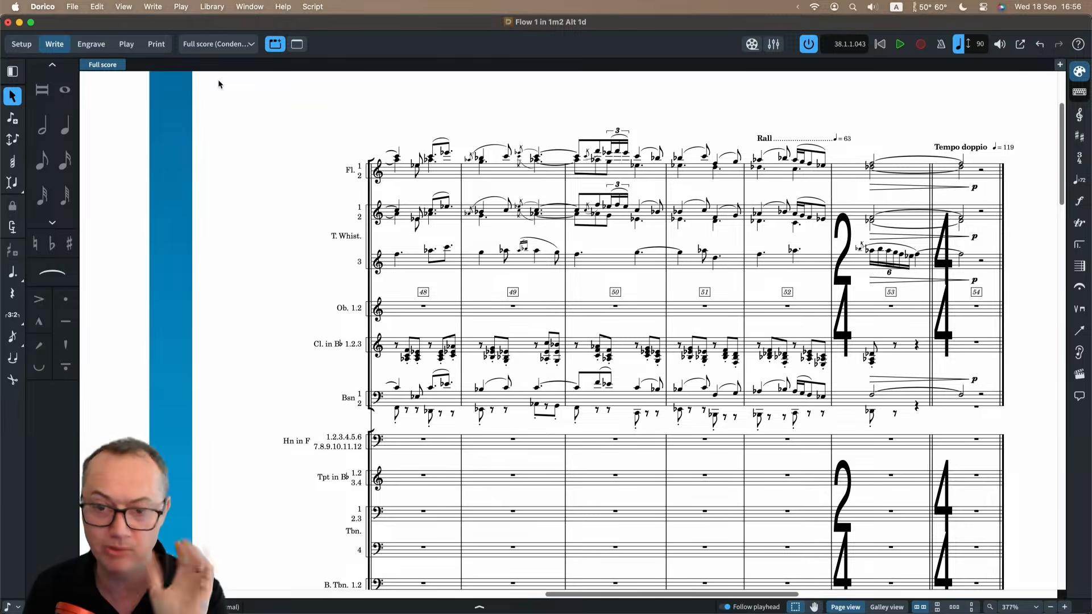
scroll(380, 289, left, 10)
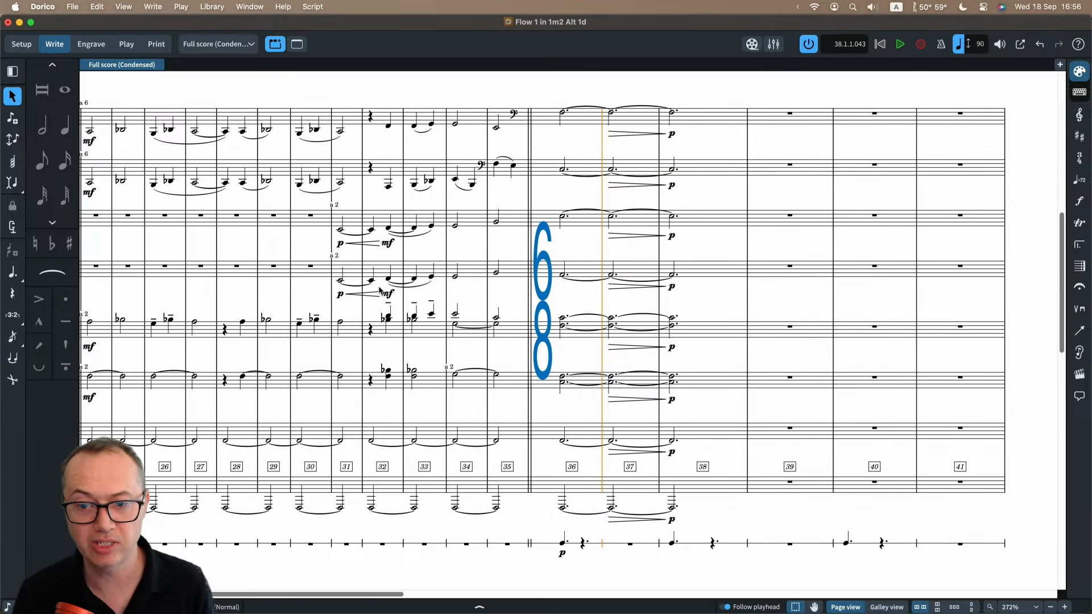
scroll(312, 277, up, 3)
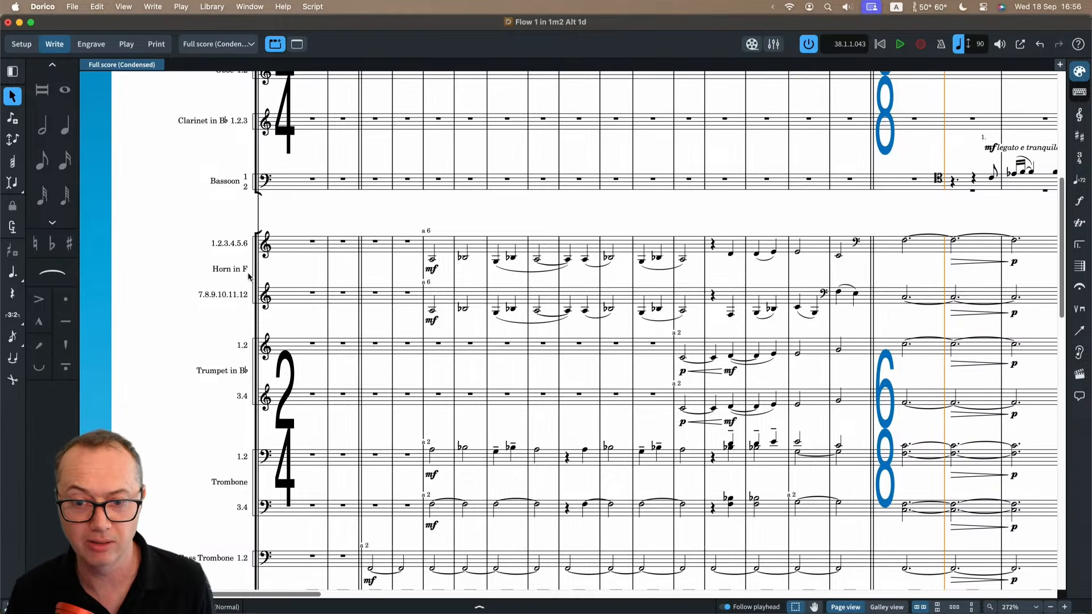
scroll(249, 277, up, 4)
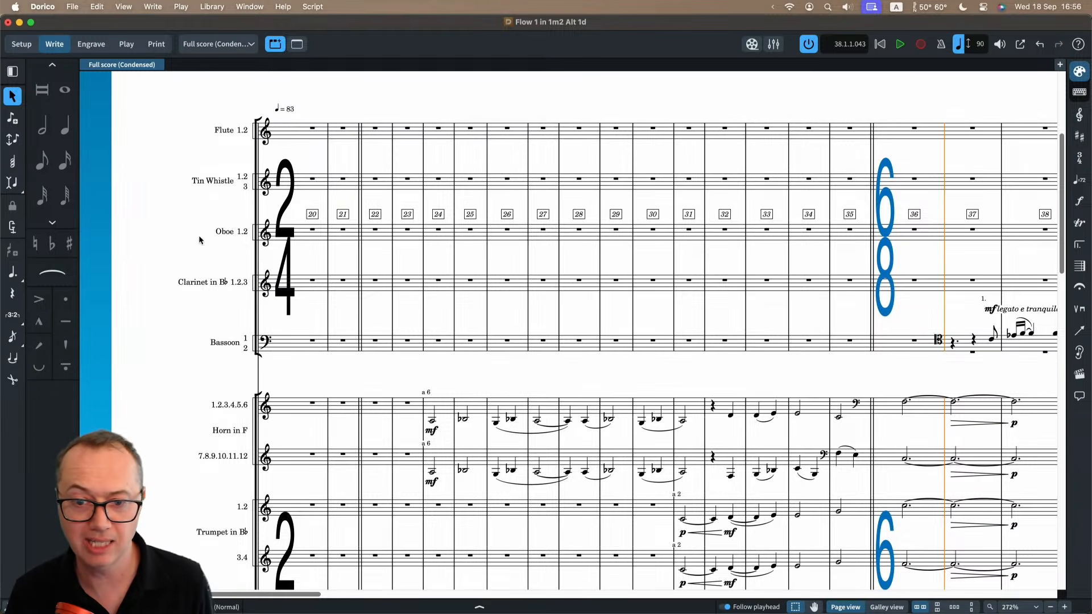
scroll(465, 180, right, 15)
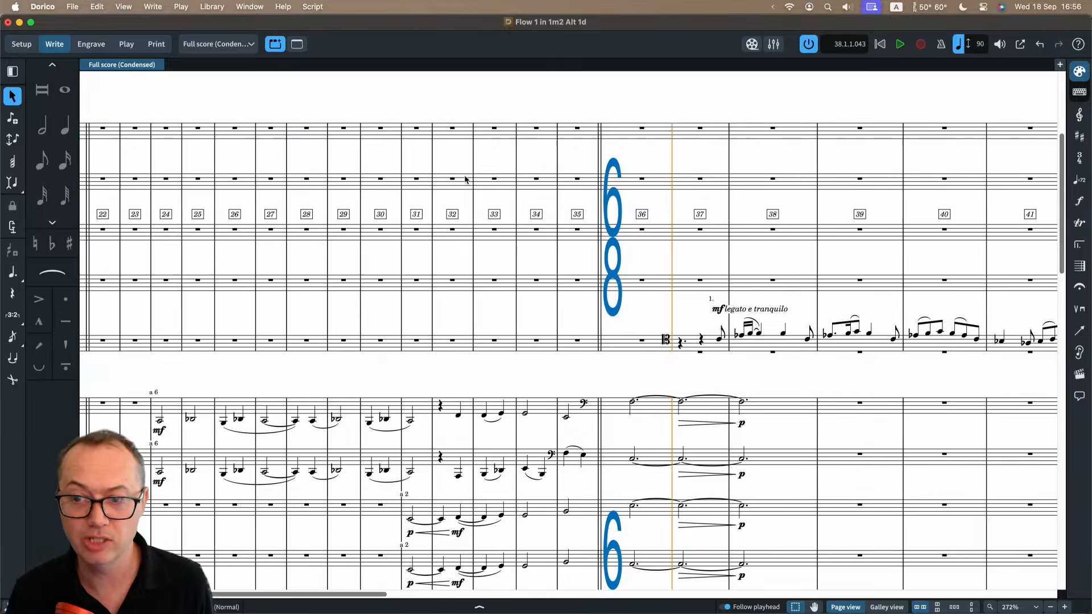
scroll(502, 188, up, 5)
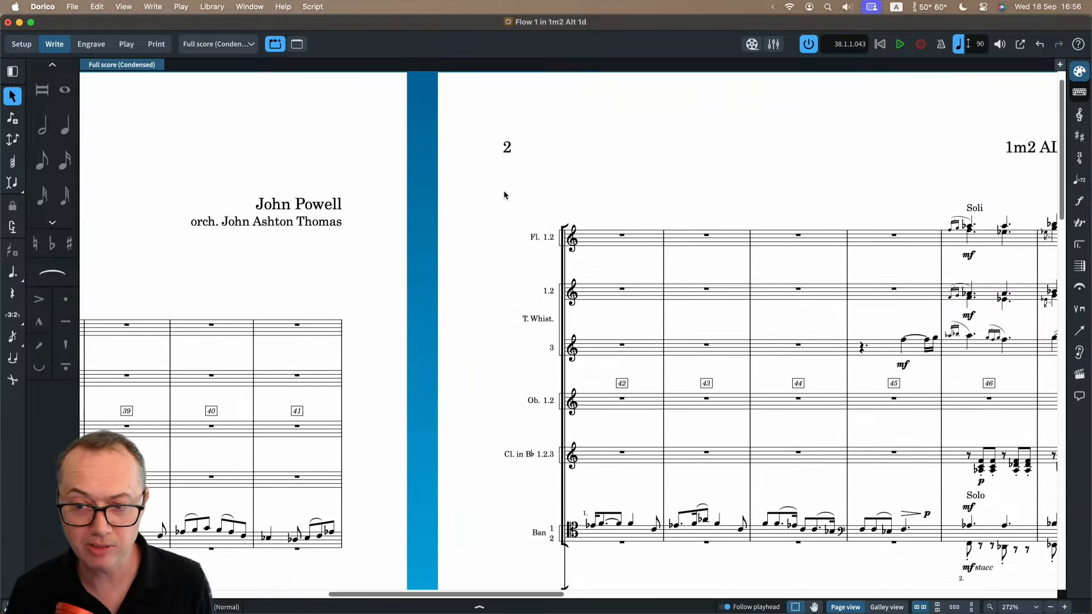
scroll(541, 199, right, 5)
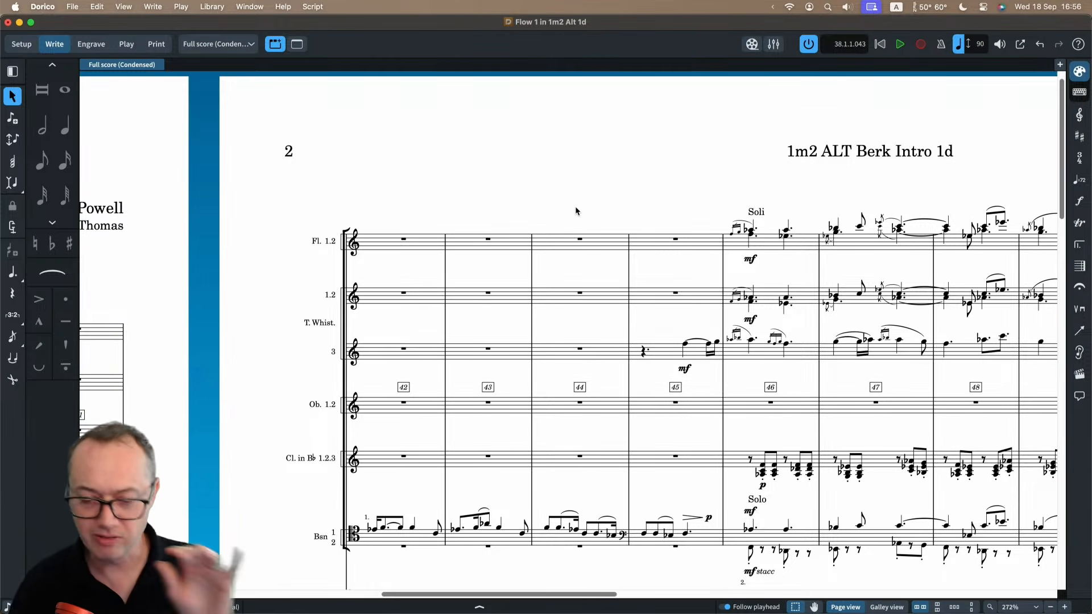
scroll(617, 264, right, 3)
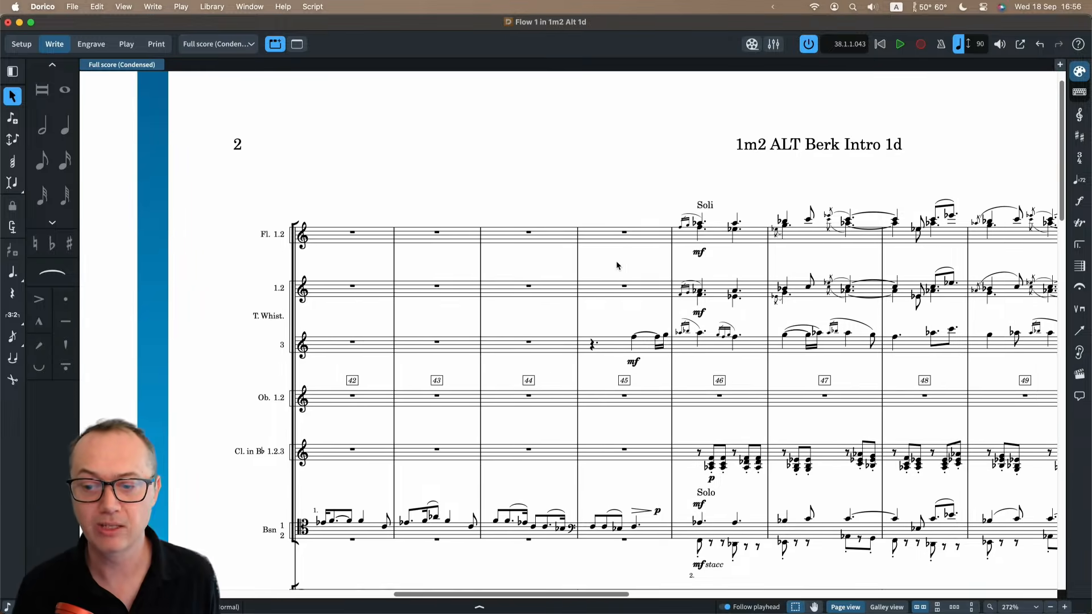
scroll(618, 264, down, 1)
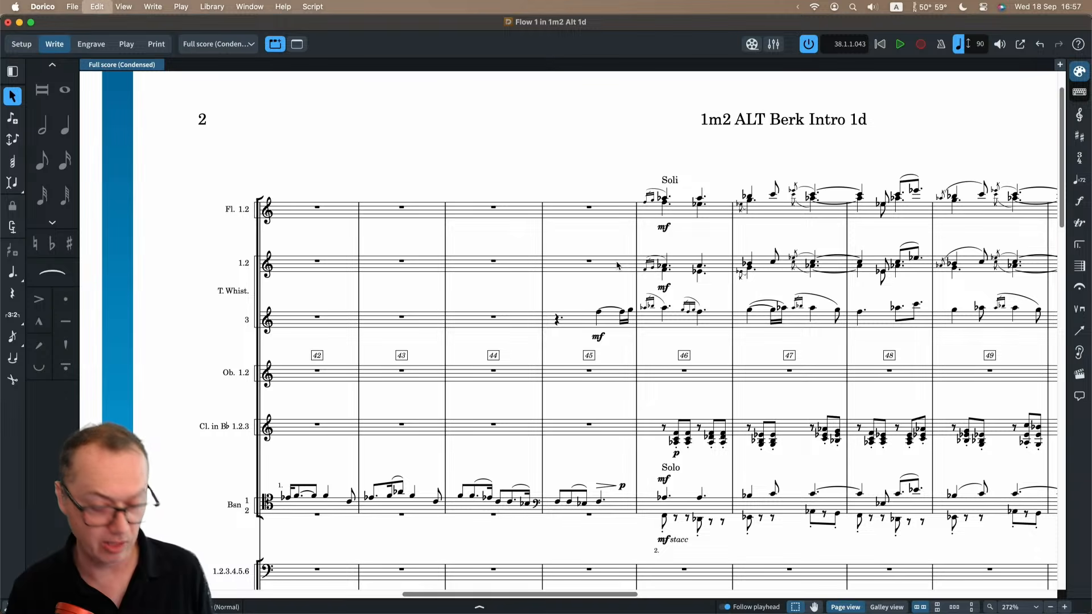
Turn off condensing in the Full score (Condensed) layout and inspect the individual woodwind and brass staves.
key(space)
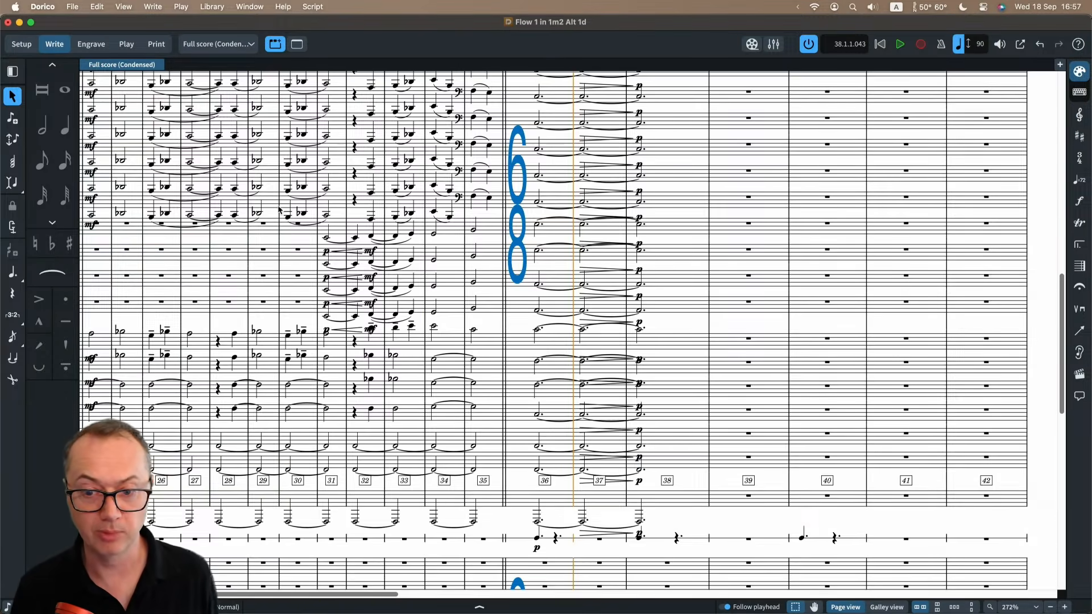
scroll(279, 210, up, 15)
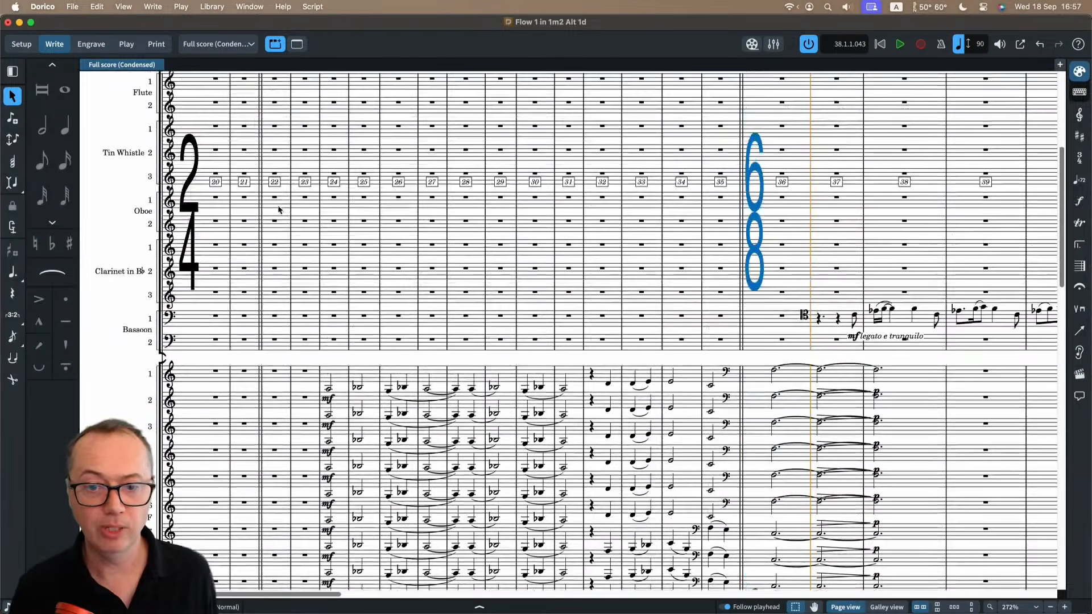
scroll(358, 321, down, 5)
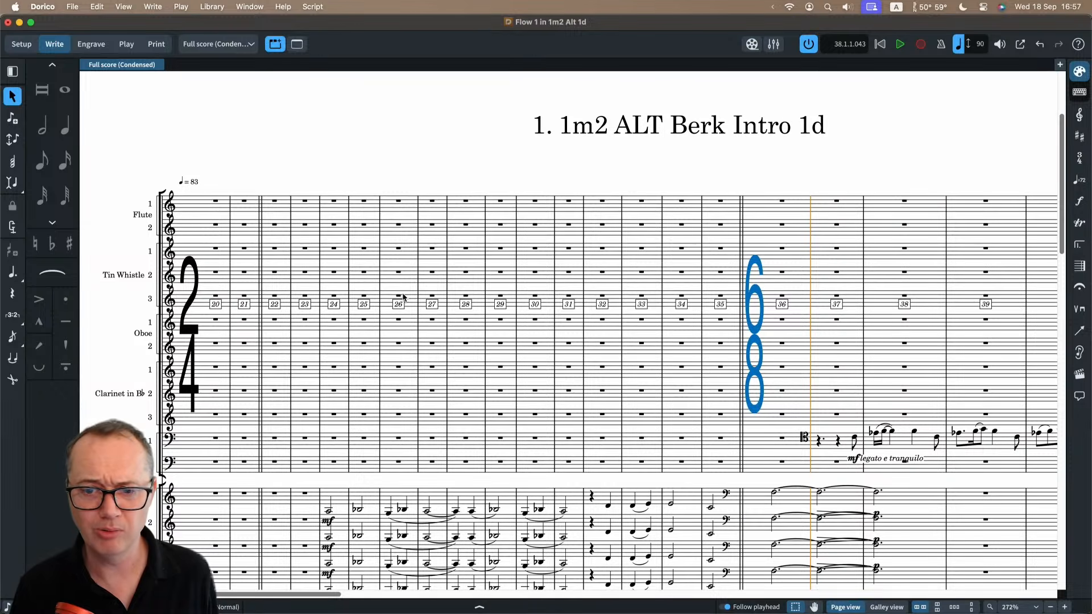
key(x)
scroll(378, 278, left, 4)
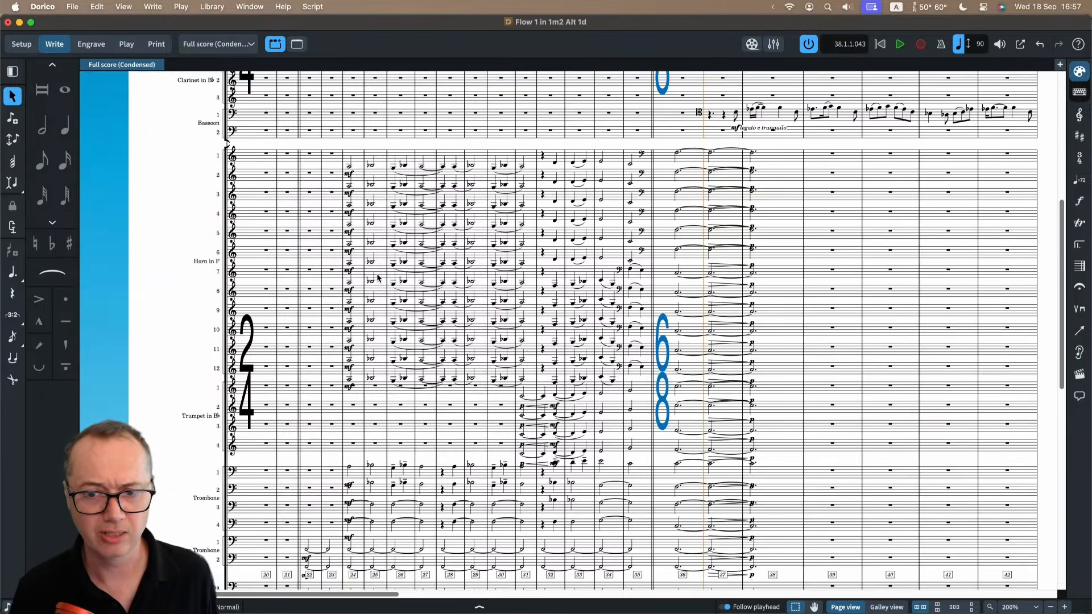
scroll(378, 278, up, 4)
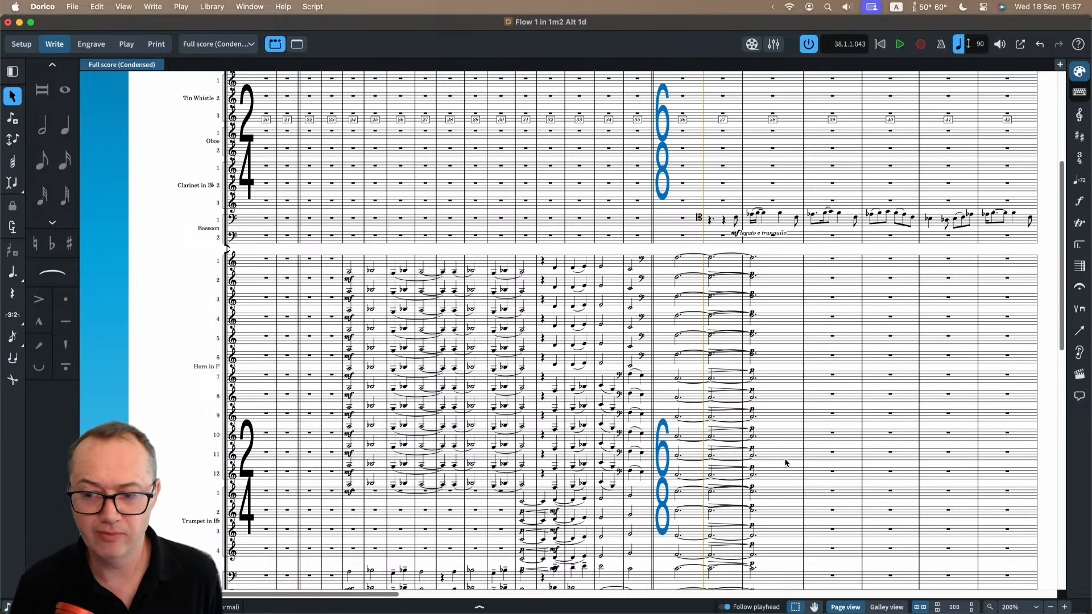
Switch the layout to galley view and look along the continuous score to its final bar.
click(880, 608)
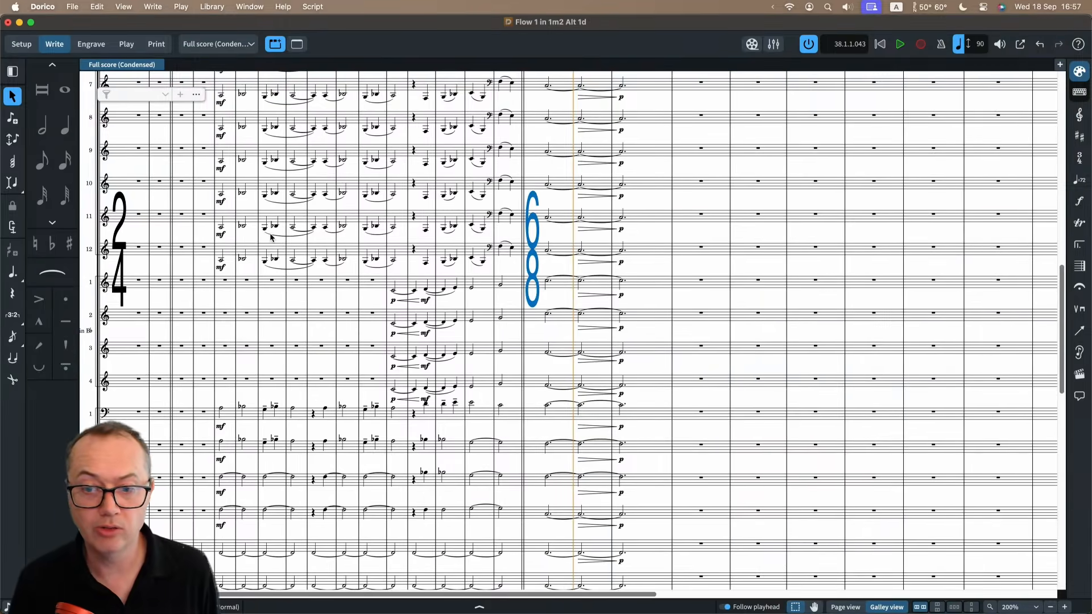
scroll(272, 237, left, 4)
scroll(273, 184, up, 6)
scroll(272, 184, up, 10)
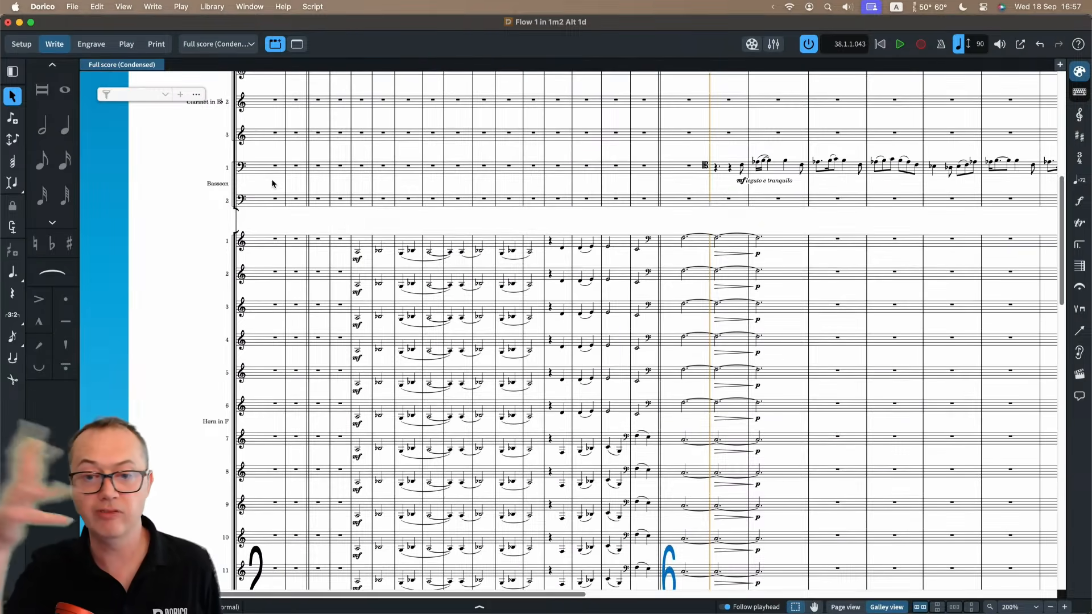
scroll(272, 183, right, 10)
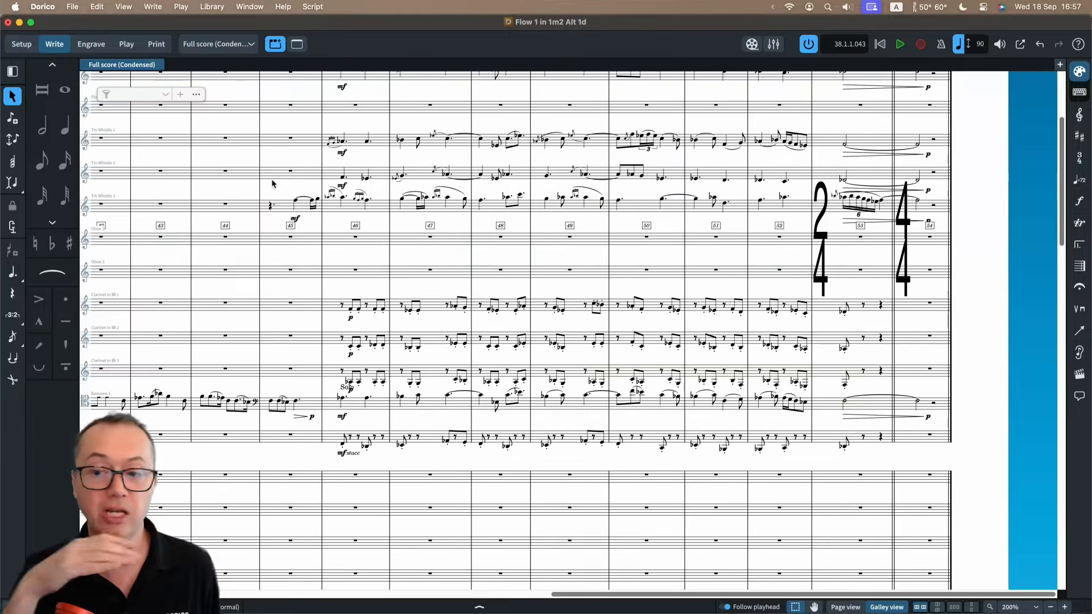
scroll(272, 183, left, 10)
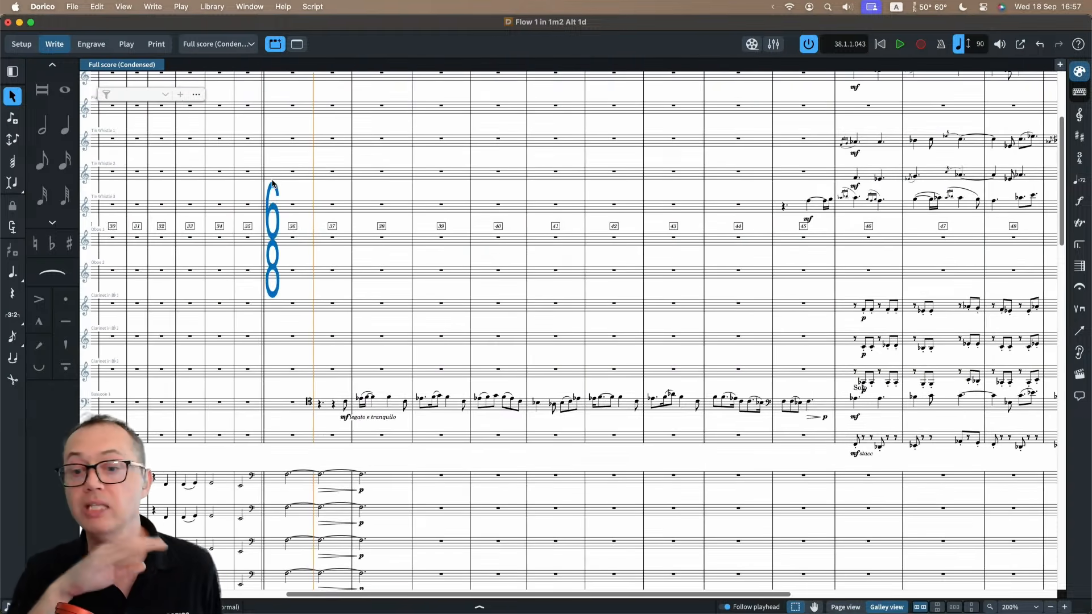
scroll(272, 183, up, 3)
scroll(272, 183, right, 10)
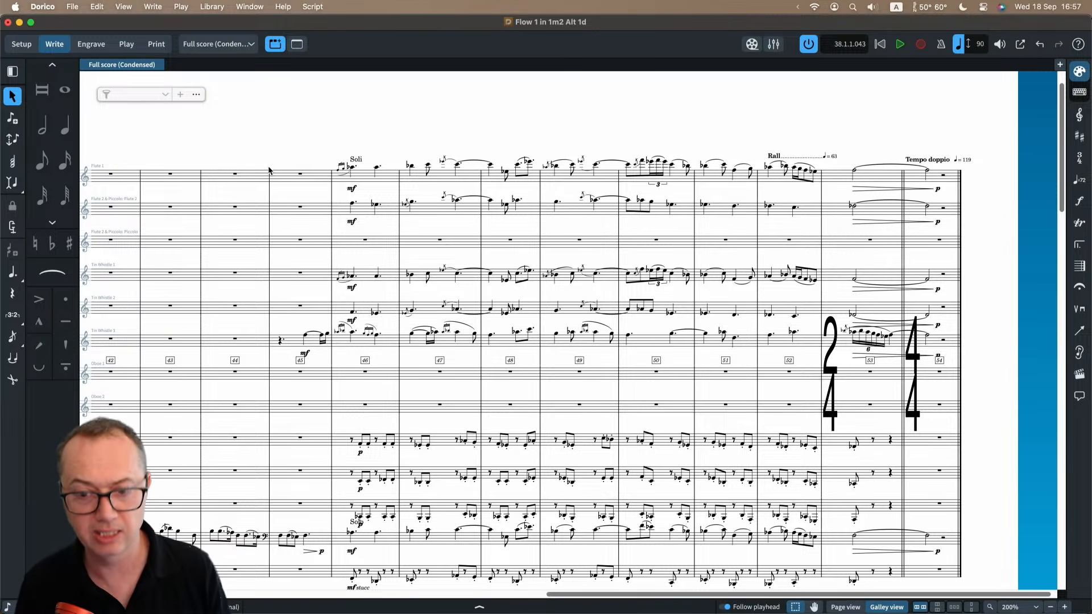
Return the Full score (Condensed) layout to page view and check its Page Setup settings in Layout Options without changing them.
click(840, 608)
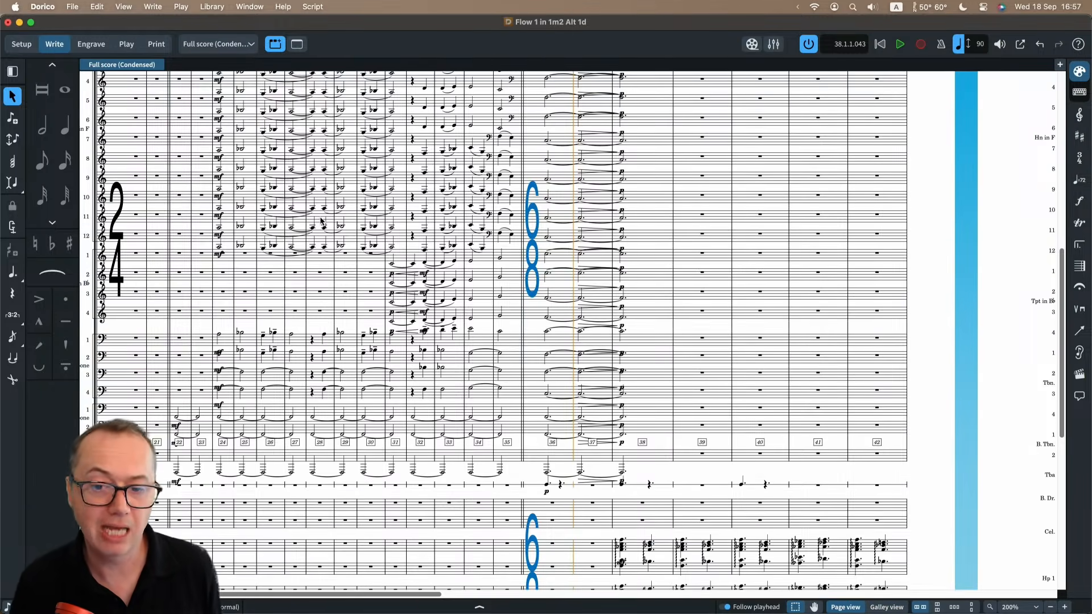
scroll(325, 227, down, 5)
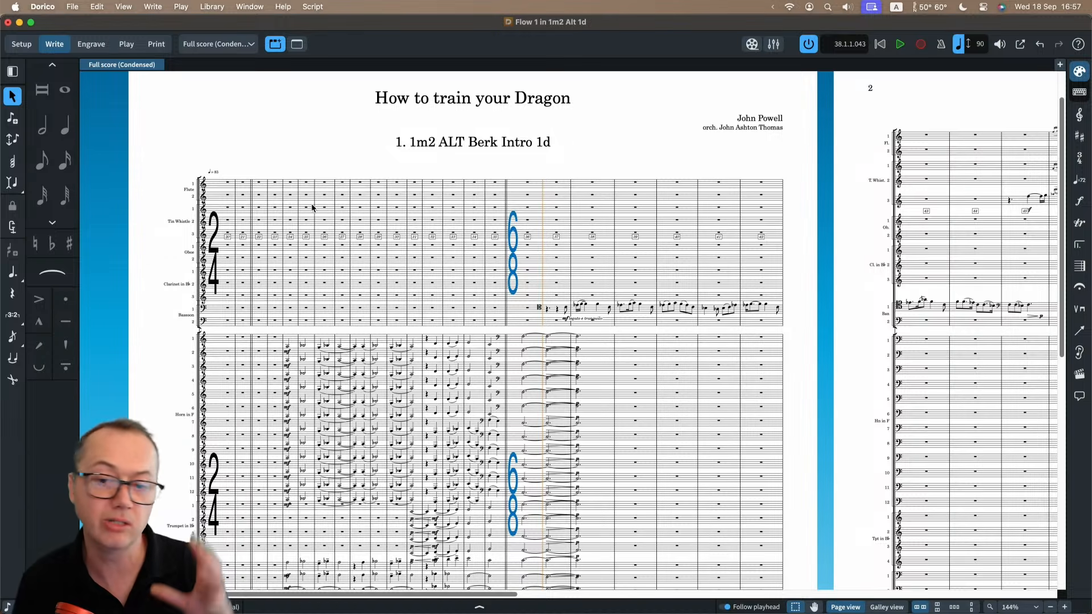
click(213, 6)
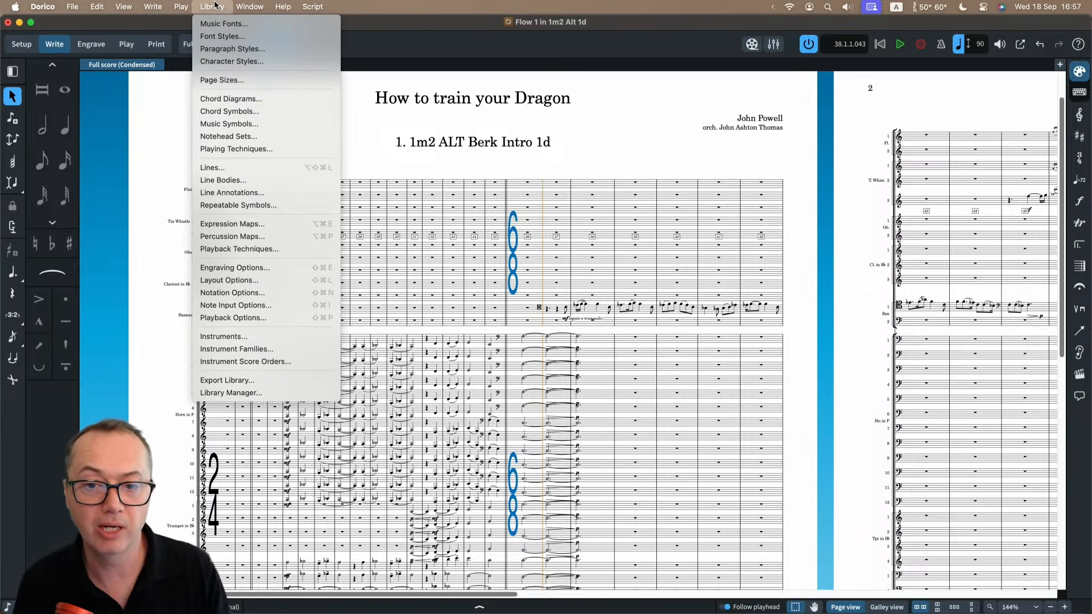
click(245, 281)
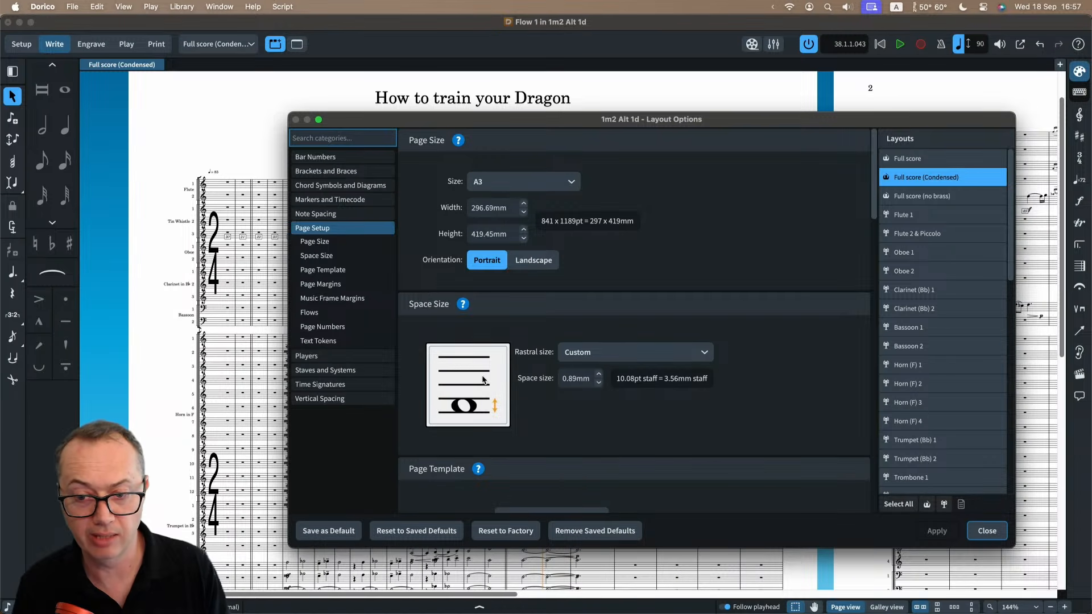
click(986, 531)
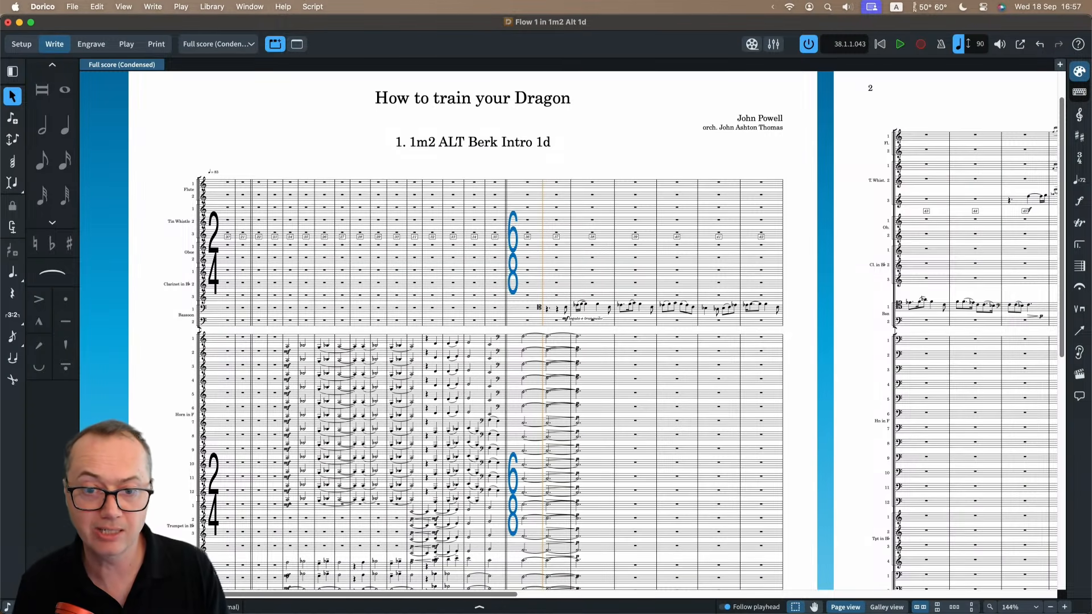
Turn condensing on for the Full score (Condensed) layout and examine the combined wind and brass staves across pages 1 and 2.
click(95, 7)
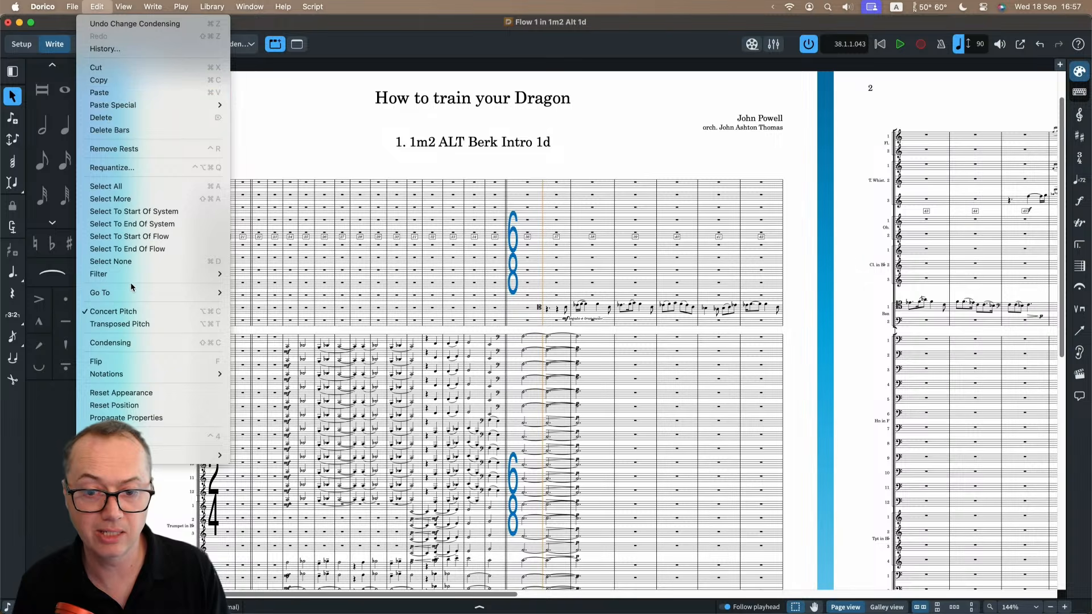
click(128, 342)
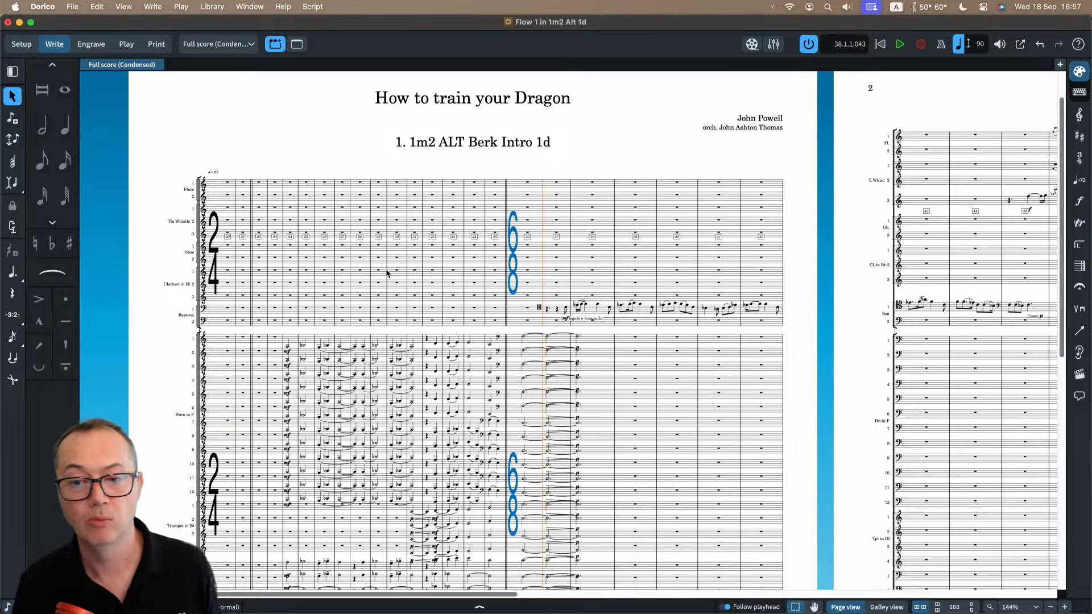
scroll(446, 212, up, 4)
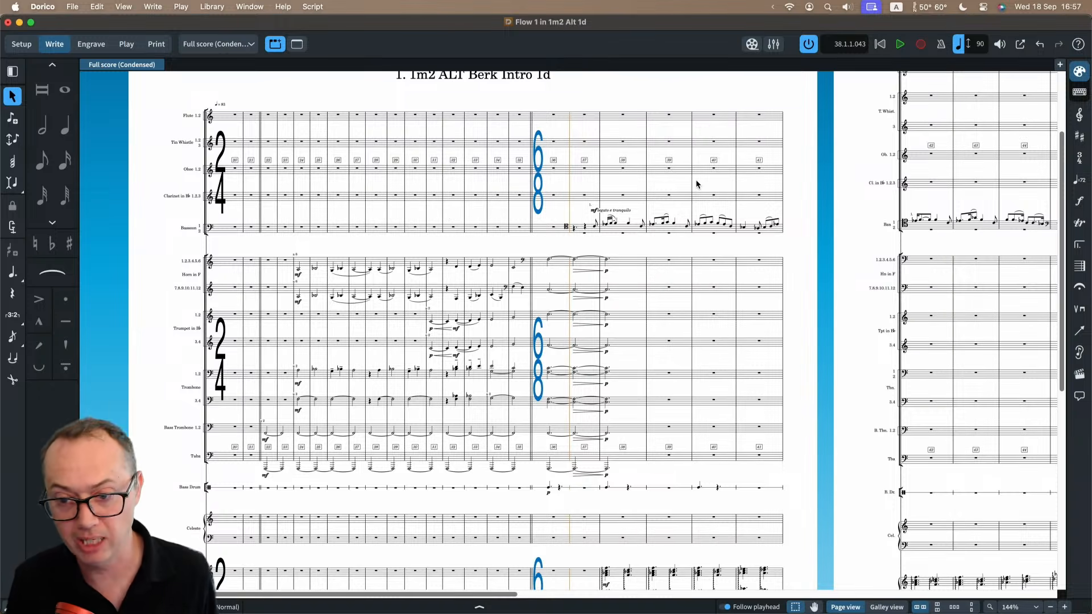
scroll(690, 181, right, 3)
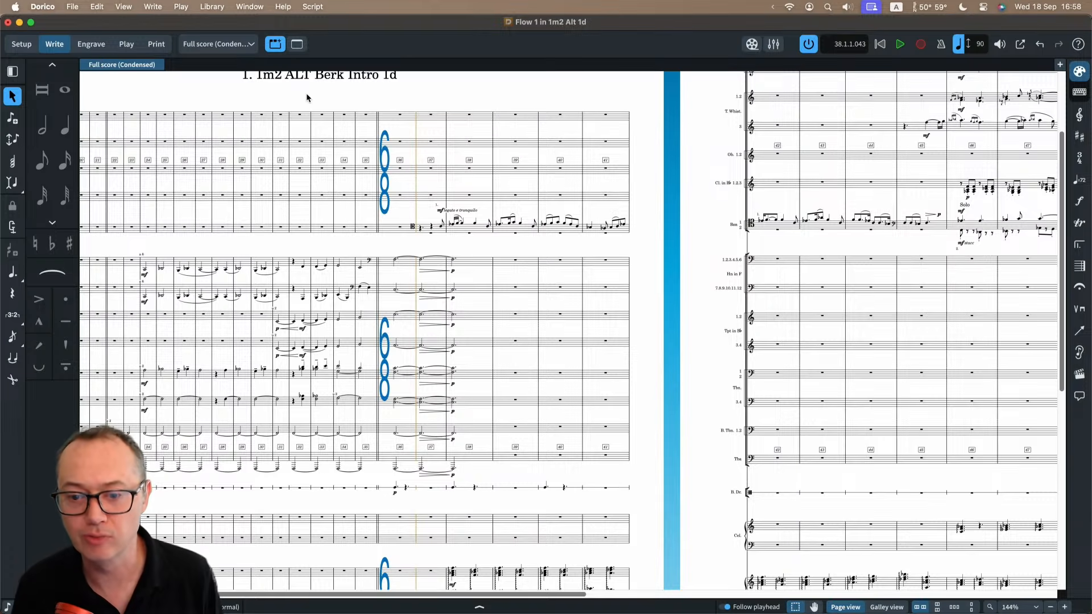
Switch the uncondensed layout to galley view and look along the woodwind staves around bars 38 to 53.
click(887, 607)
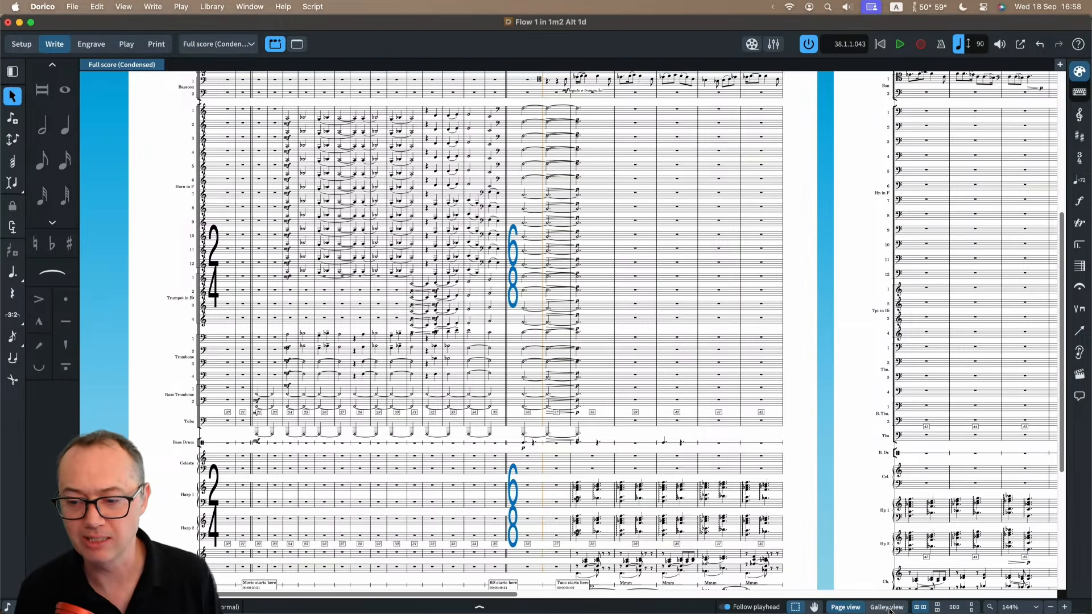
scroll(530, 294, up, 3)
scroll(554, 275, down, 5)
scroll(553, 269, up, 5)
scroll(551, 268, right, 10)
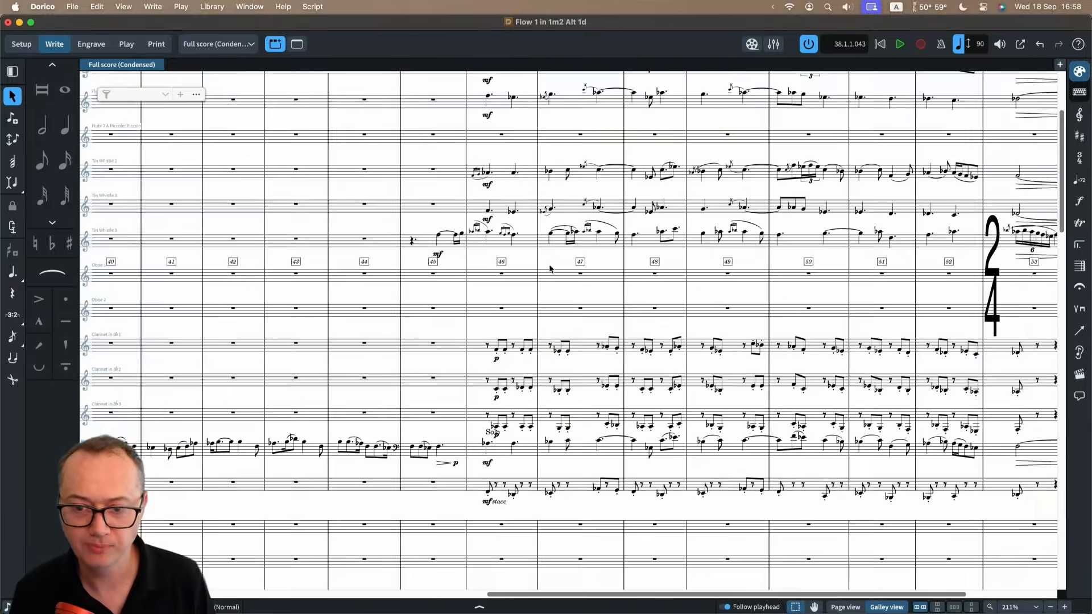
scroll(550, 269, up, 3)
scroll(551, 269, left, 4)
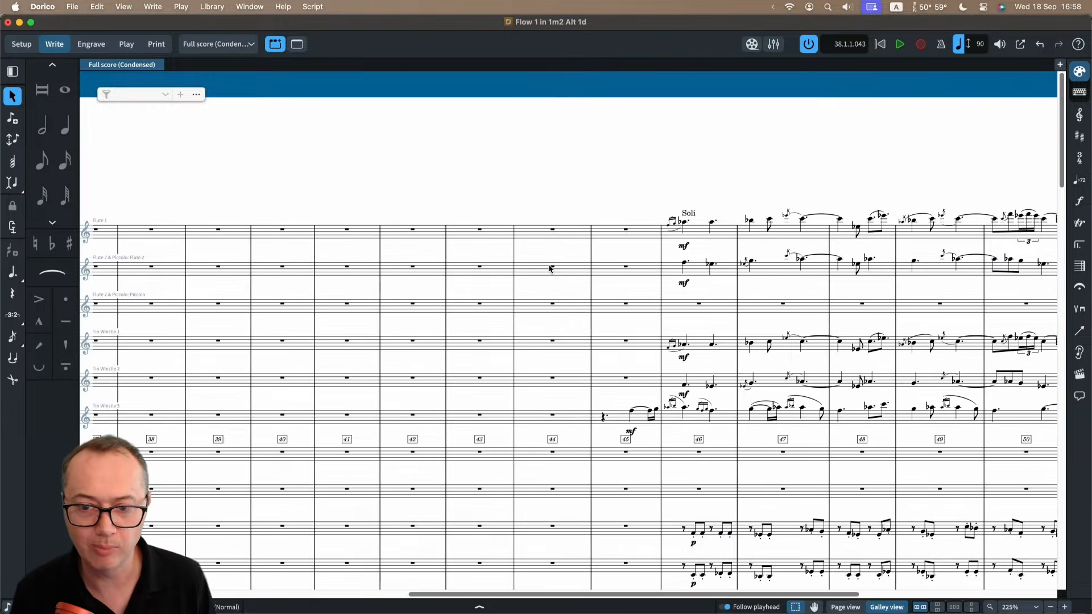
Starting from the bar 41 rest in Flute 1, enter the quarter notes F, F sharp and G.
click(358, 237)
key(z)
scroll(358, 238, up, 8)
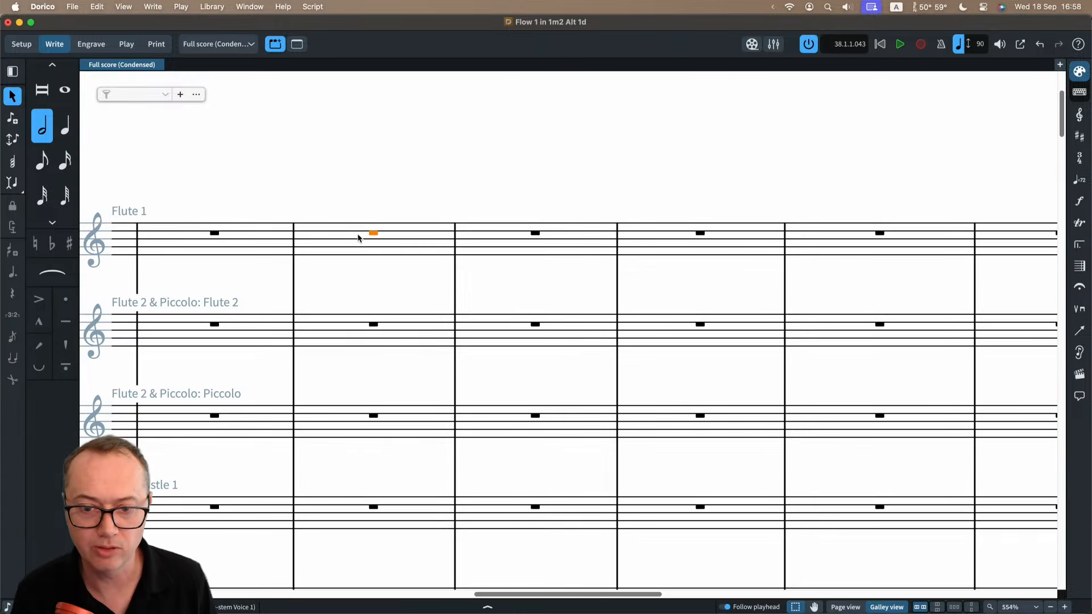
scroll(202, 313, left, 2)
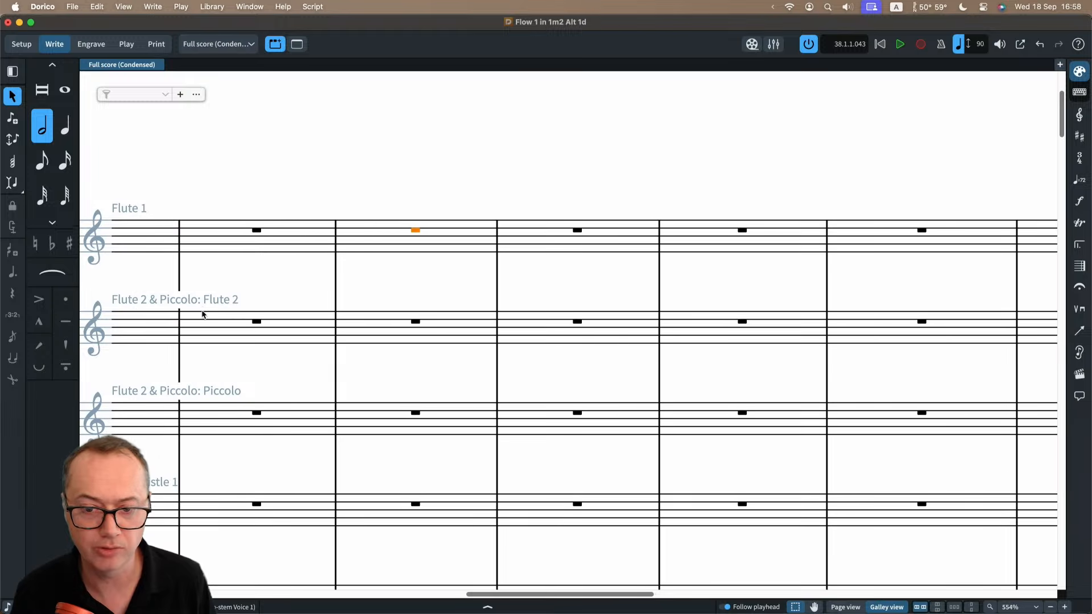
key(shift+n)
key(6)
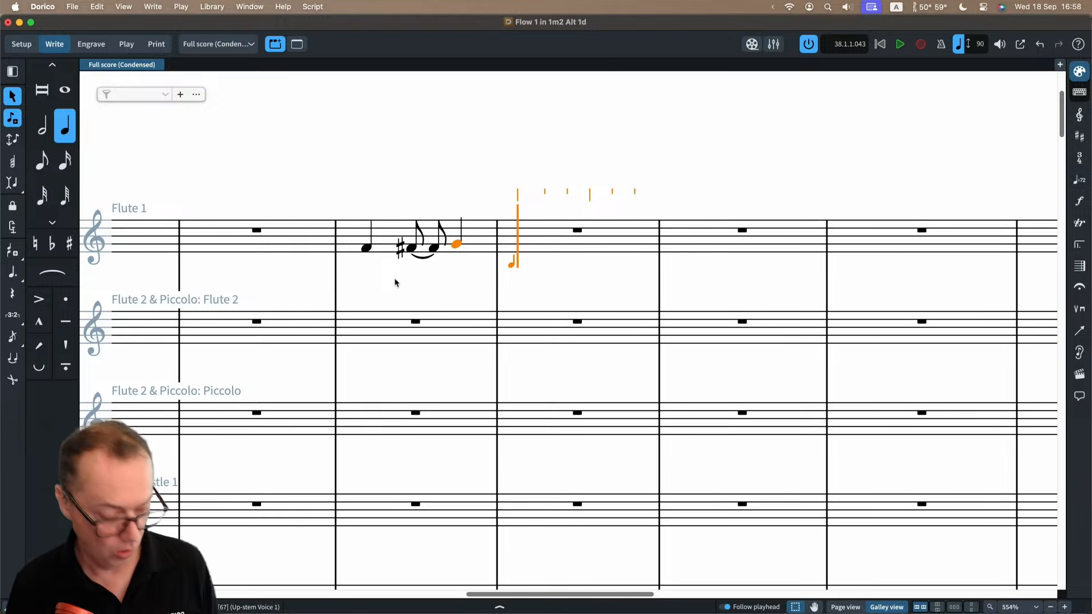
Undo the three Flute 1 notes, extend the caret to Flute 2, and enter F, F sharp and G in both flutes at once.
key(super+z)
key(super+z)
key(super+z)
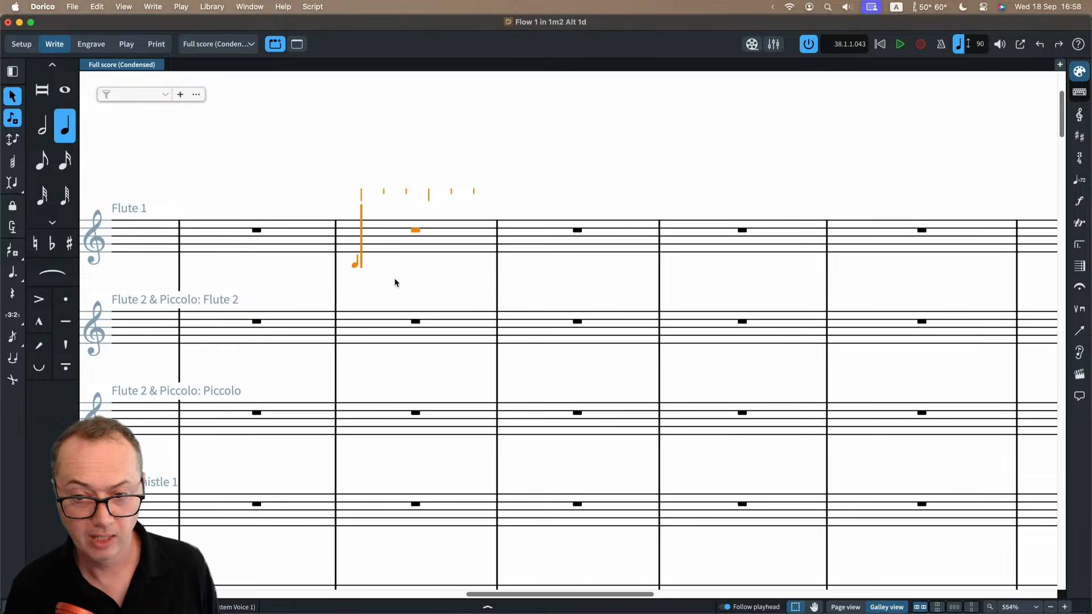
key(shift+Down)
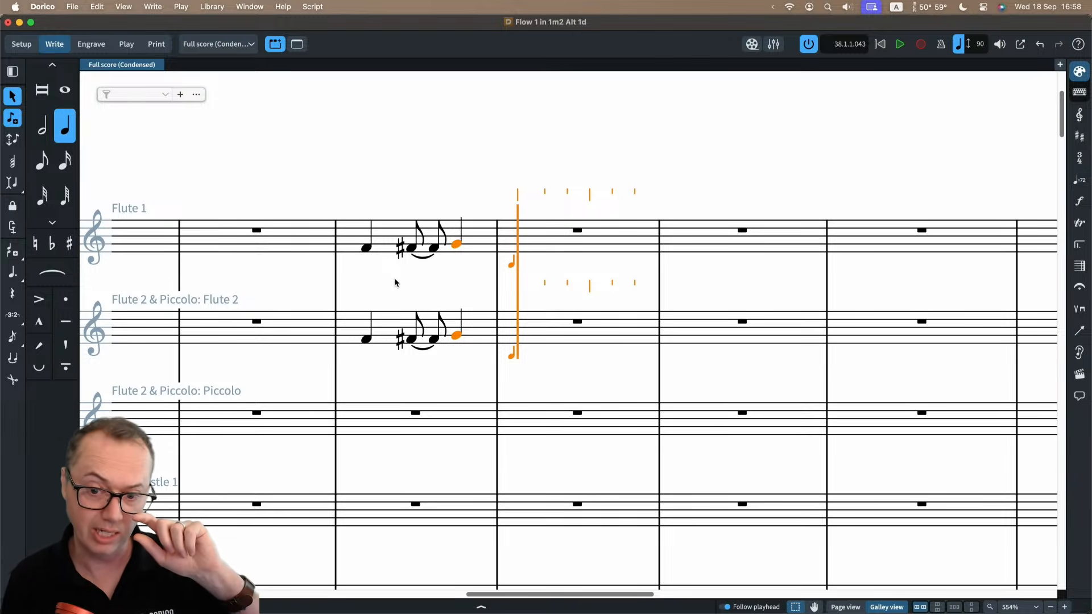
Replace the unison notes with chords split across the staves: A, B flat, B natural in Flute 1 over F, F sharp, G in Flute 2.
key(BackSpace)
key(BackSpace)
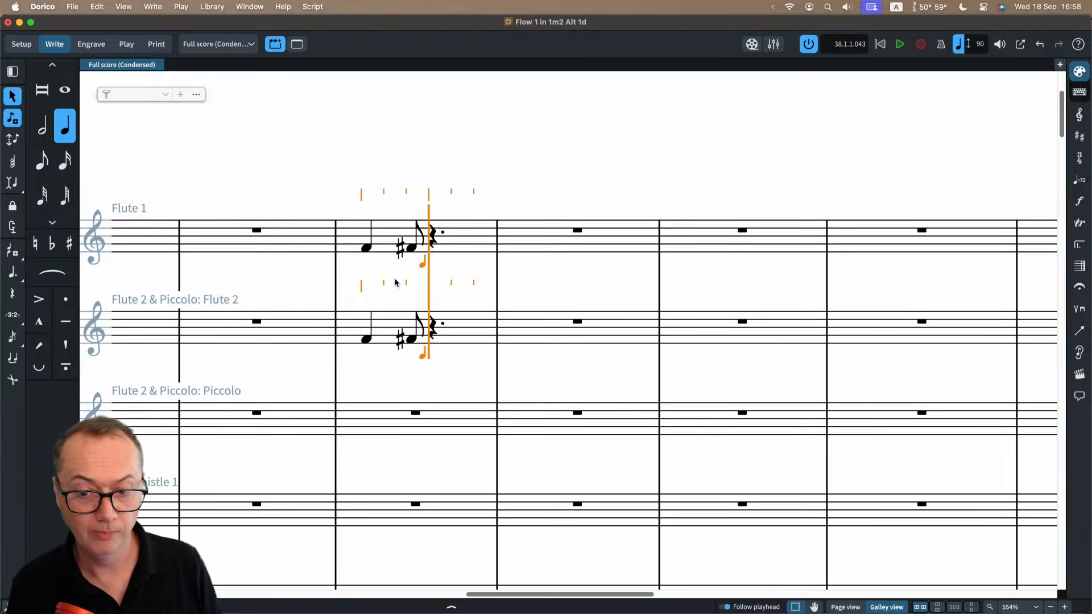
key(BackSpace)
key(BackSpace)
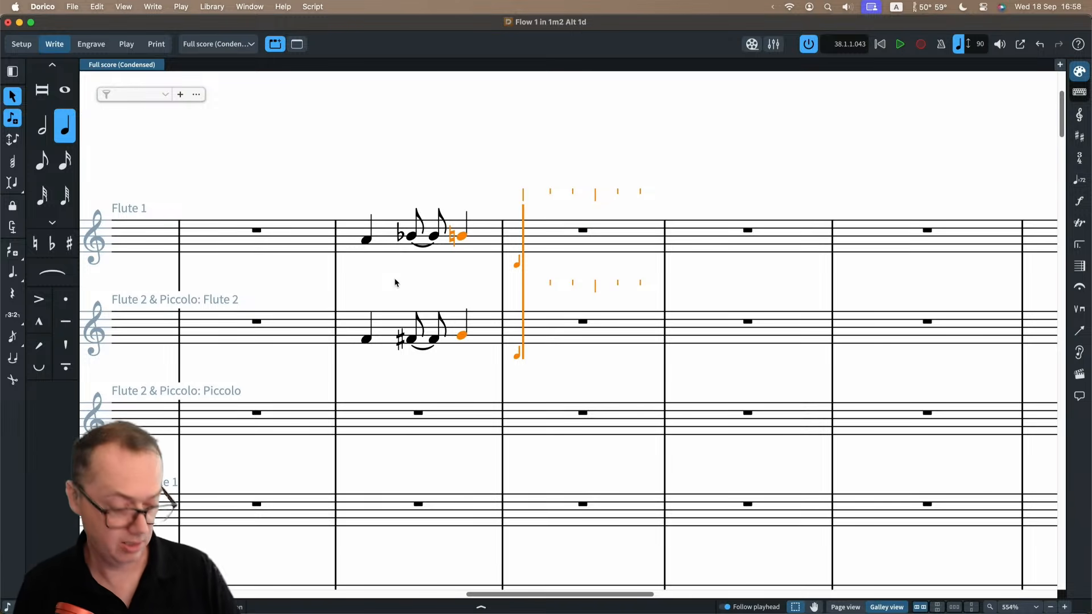
key(Escape)
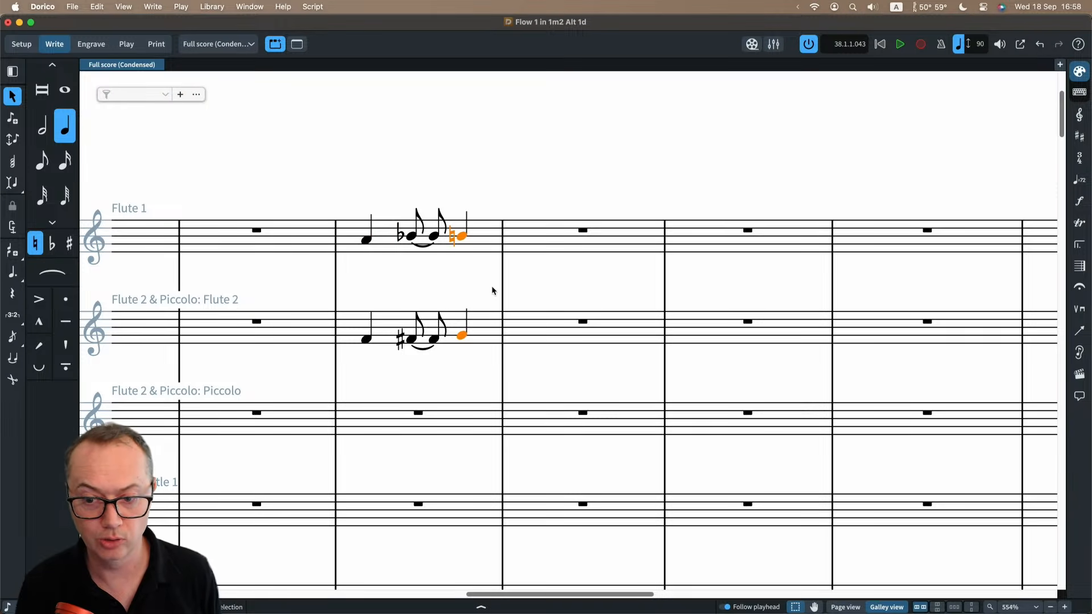
Delete all the trial notes from bar 41 of Flute 1 and Flute 2, and switch back to page view.
click(488, 242)
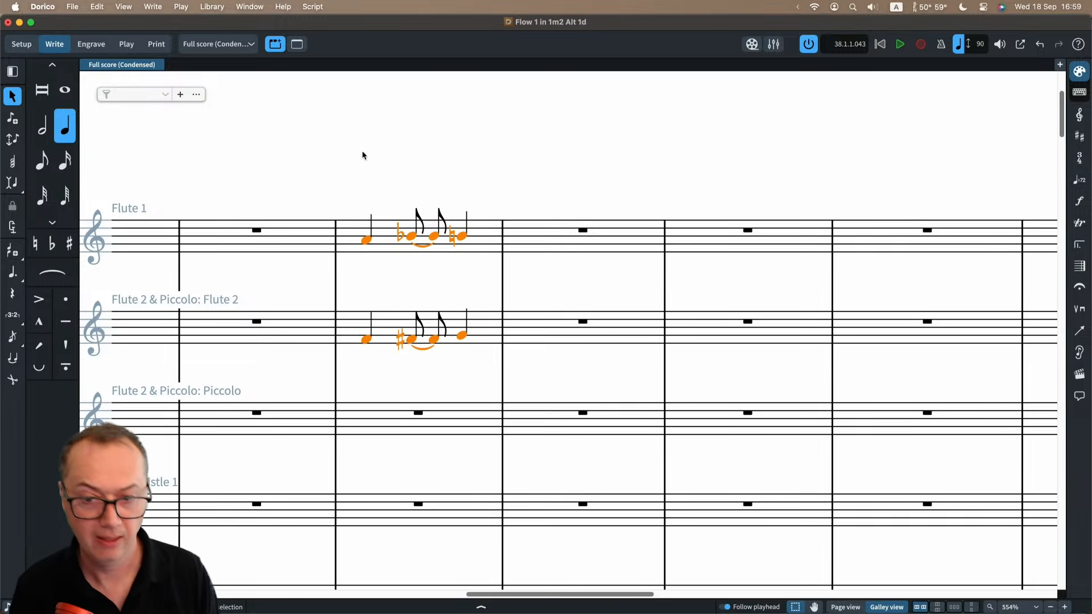
key(Delete)
key(ctrl+alt+1)
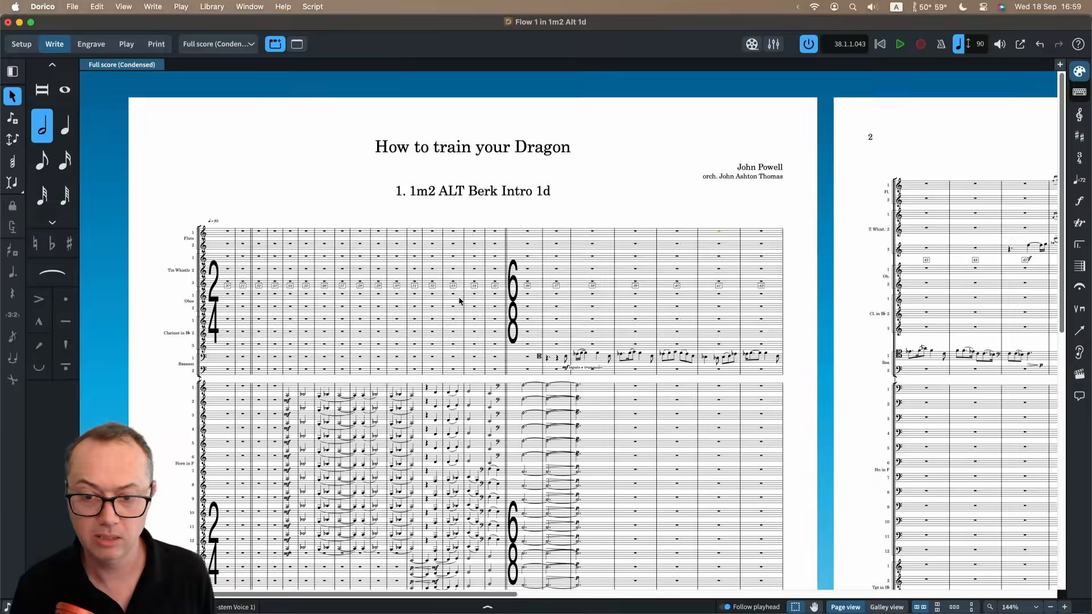
Go from page view to galley view and examine the divided Violin II, Viola and Violoncello staves after the 6/8 change.
scroll(589, 427, down, 12)
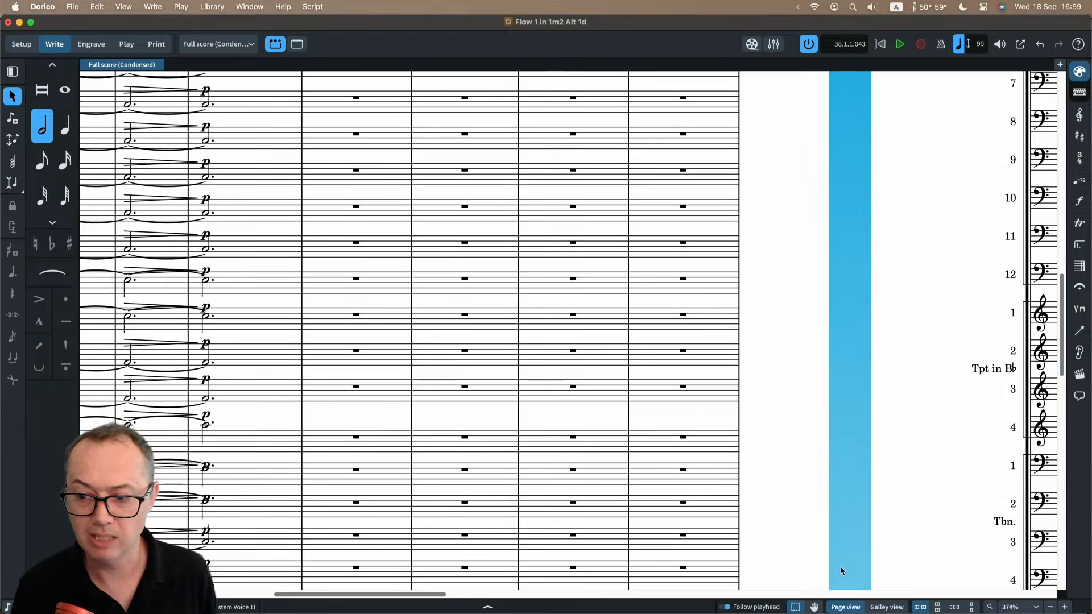
scroll(441, 397, down, 3)
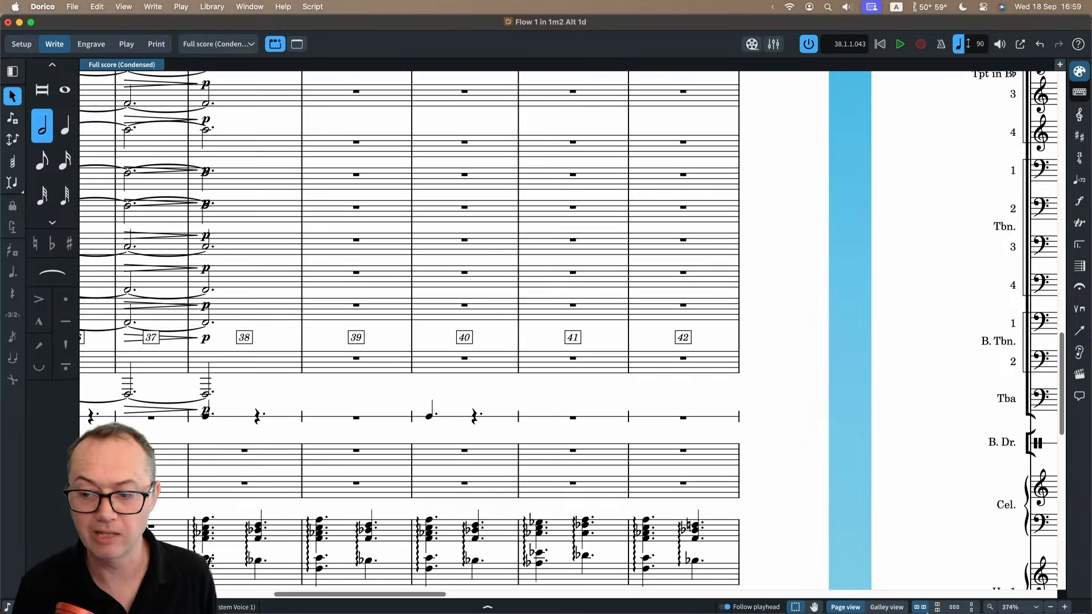
mouse_move(920, 611)
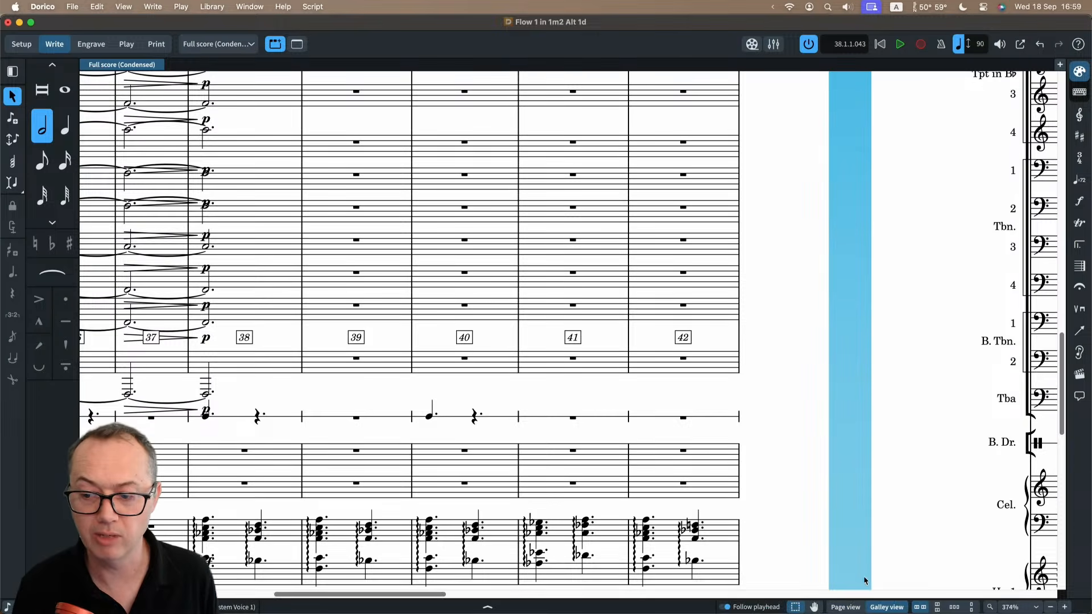
click(886, 607)
scroll(488, 424, down, 10)
scroll(488, 427, down, 20)
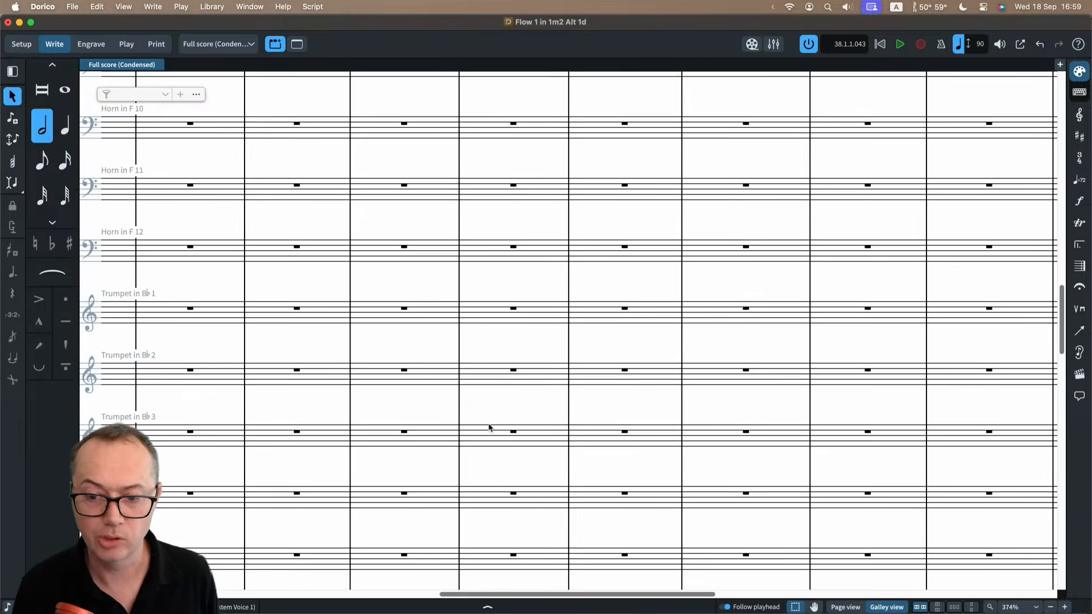
scroll(490, 426, left, 8)
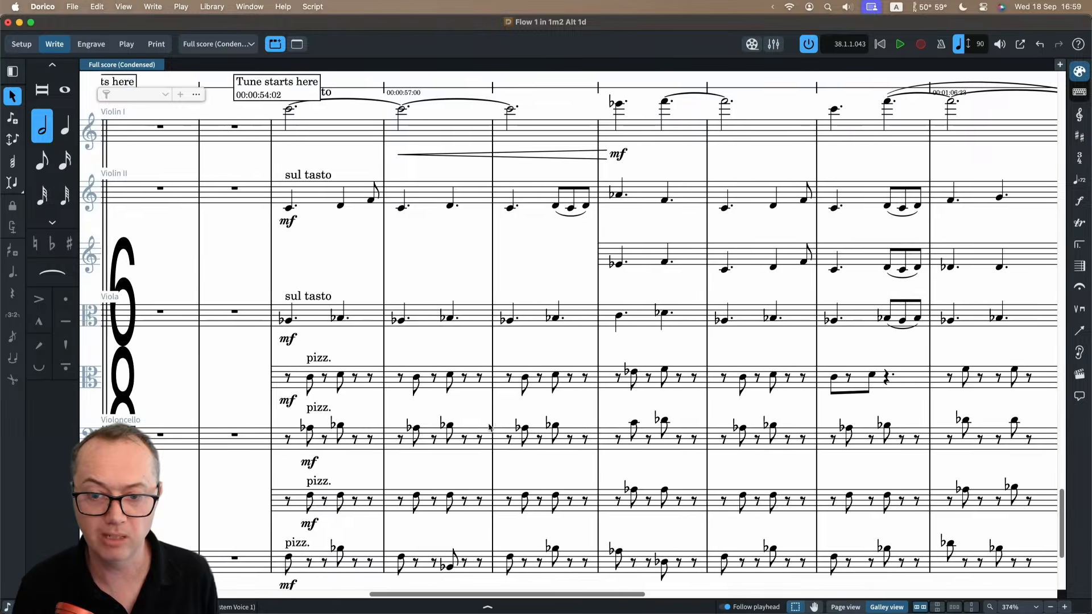
key(x)
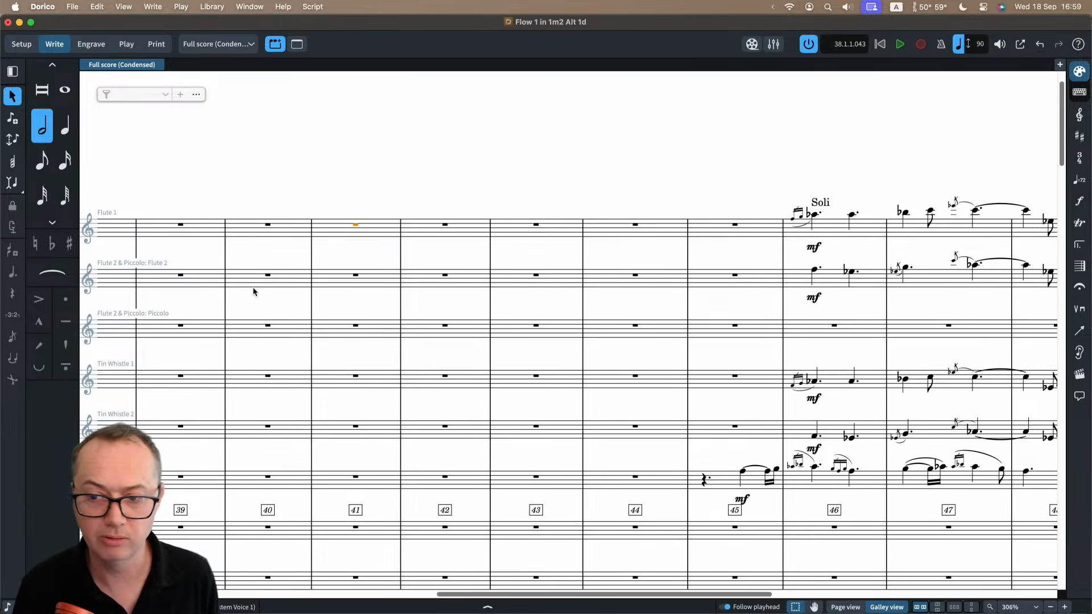
scroll(255, 293, down, 15)
scroll(250, 291, left, 5)
scroll(250, 290, up, 5)
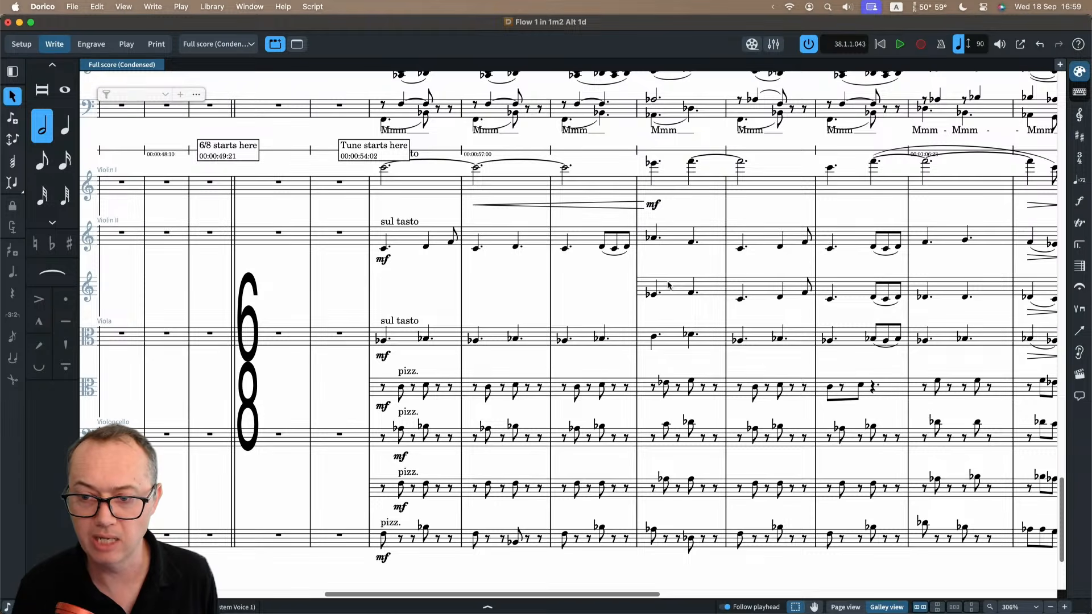
Show the signposts above the divided strings and look over the editing commands for the Violin II note where its divisi starts.
key(alt+s)
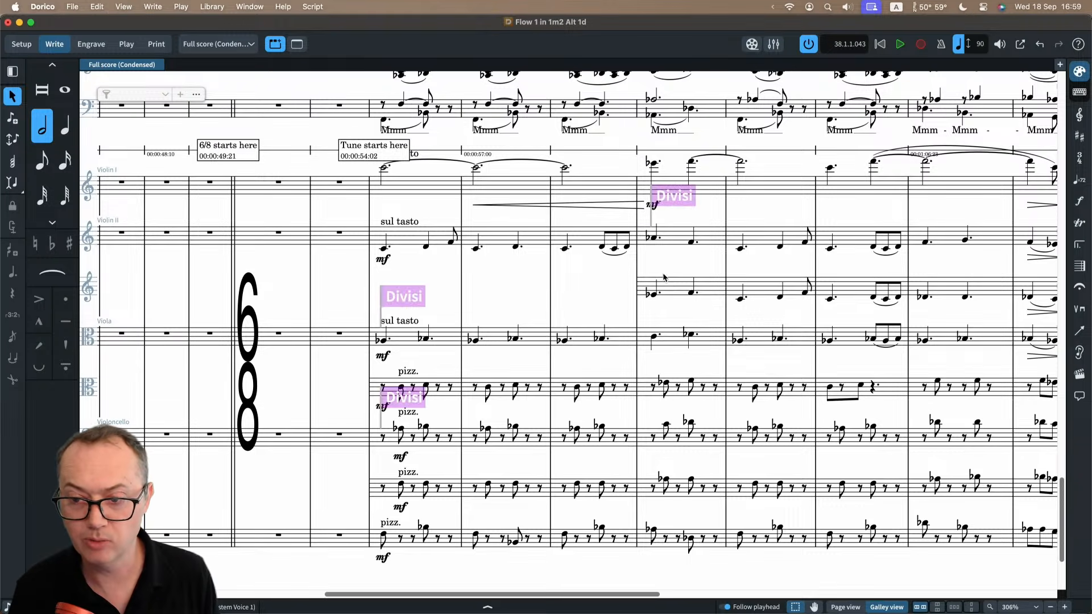
click(677, 202)
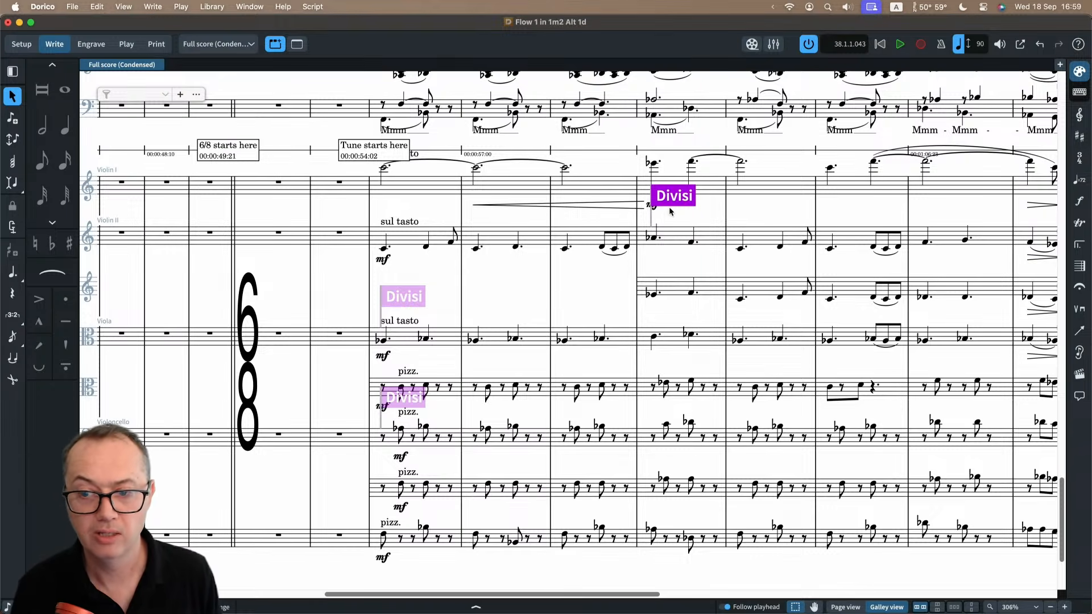
click(651, 237)
right_click(676, 234)
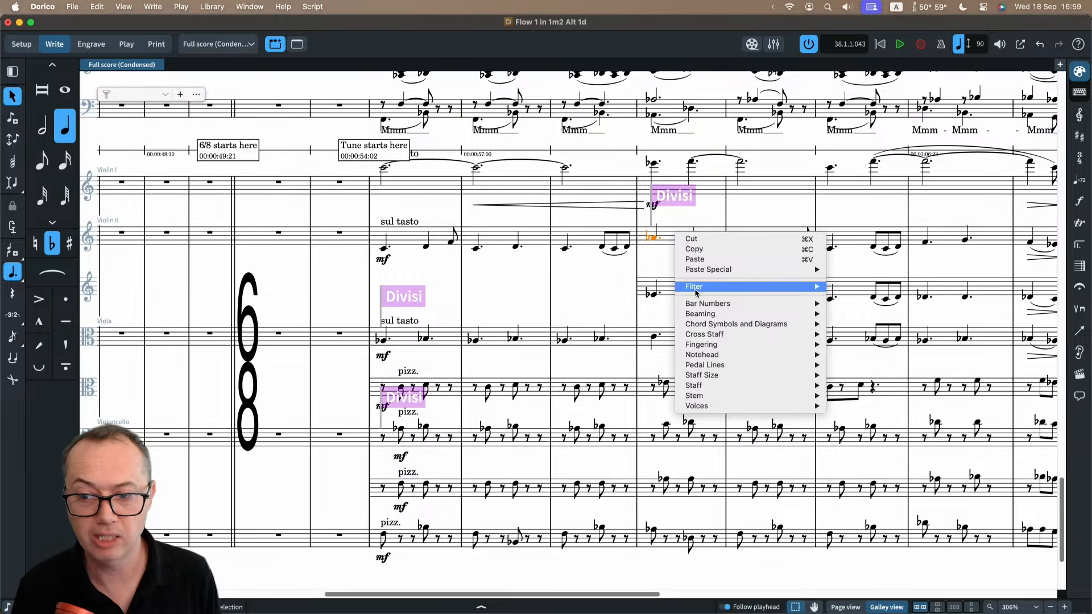
mouse_move(706, 387)
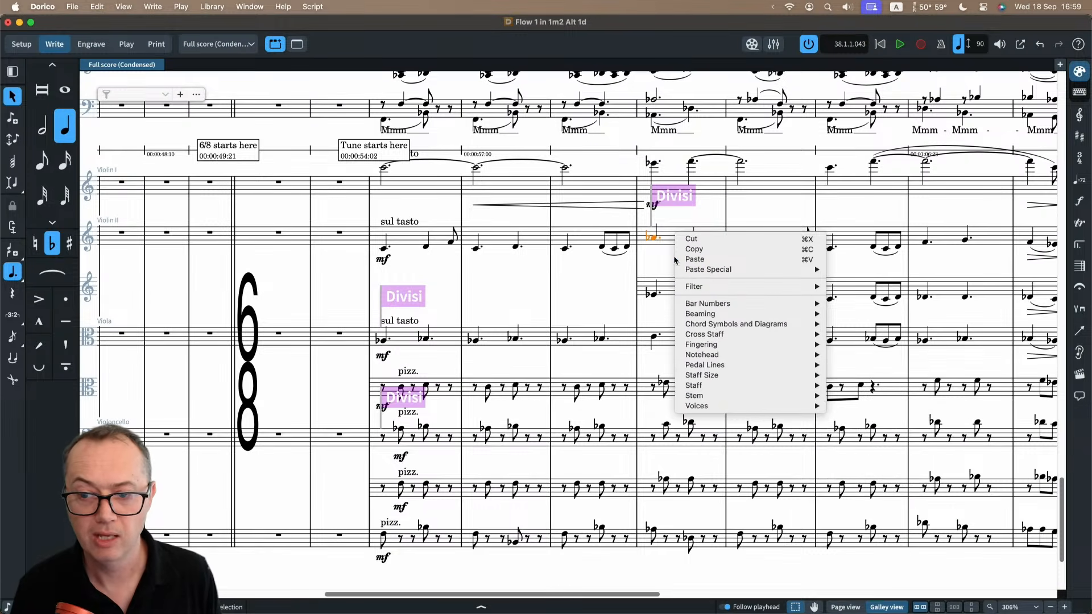
click(667, 240)
Examine the divisions and staff labels of the Violin II divisi, leaving them as they are.
double_click(668, 205)
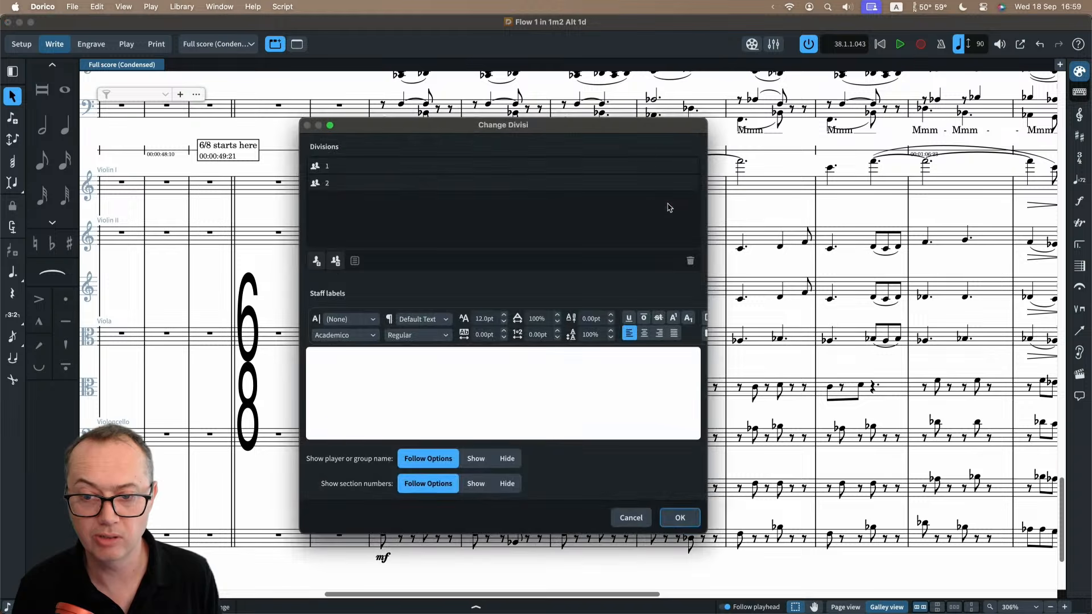
click(328, 166)
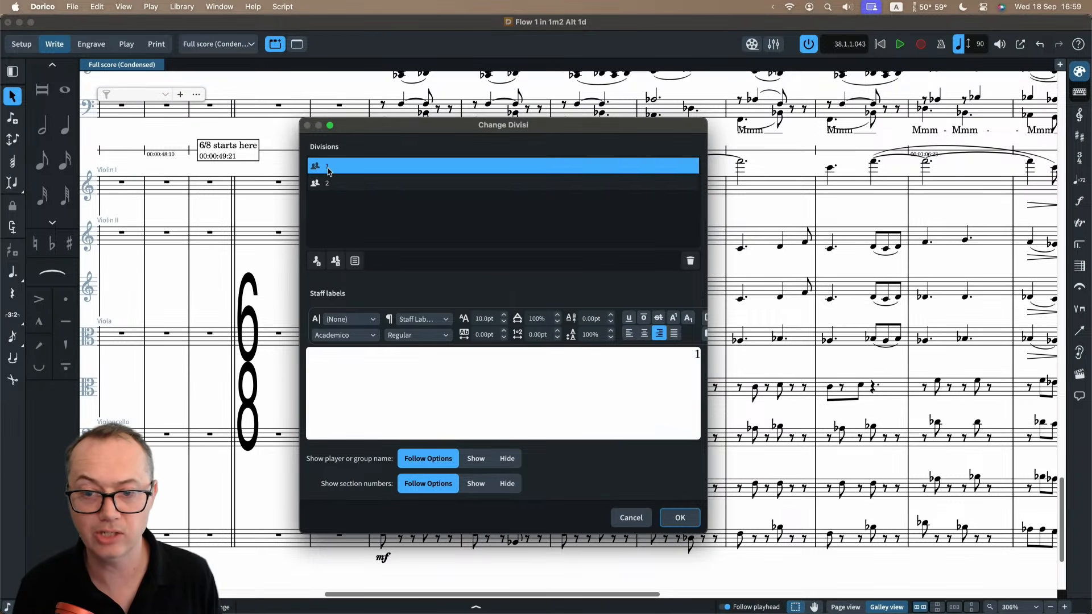
click(333, 183)
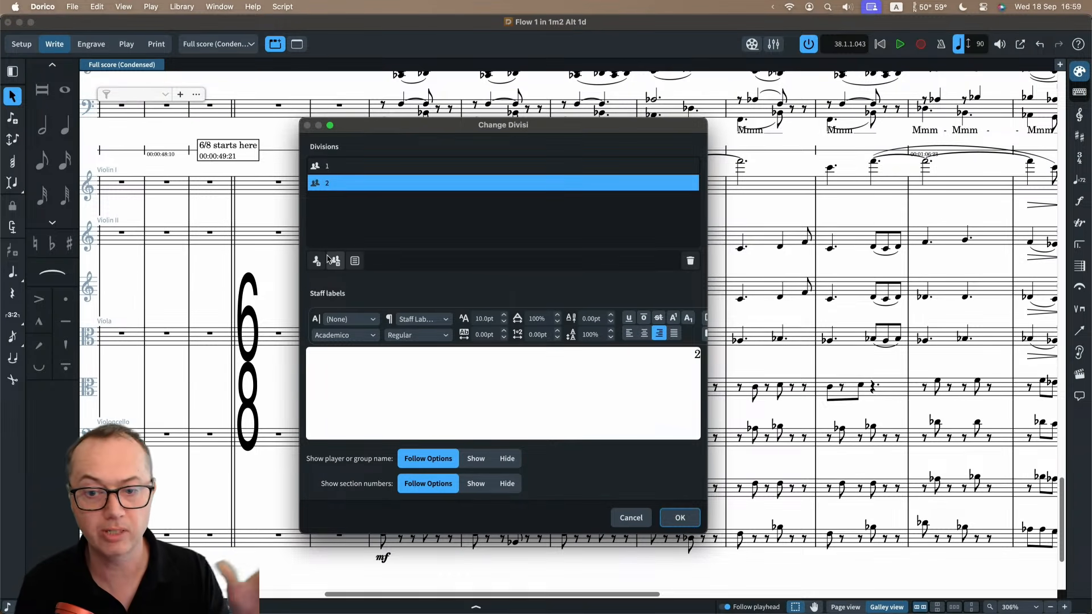
click(632, 518)
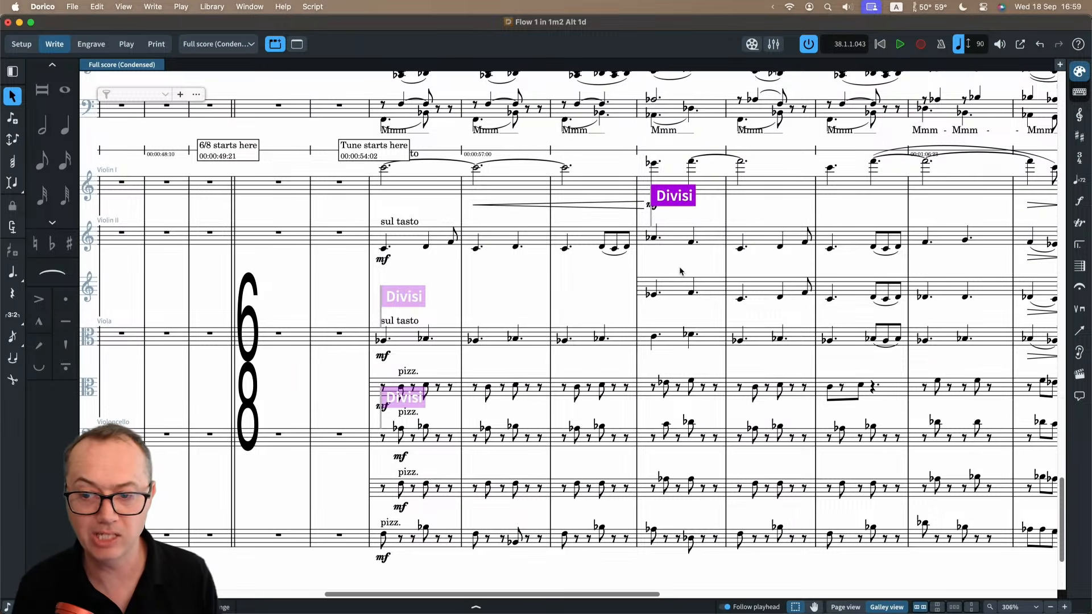
Look over the staff commands, including restoring unison, for the slurred Violin II notes in the bar after "Build sound".
scroll(678, 279, right, 5)
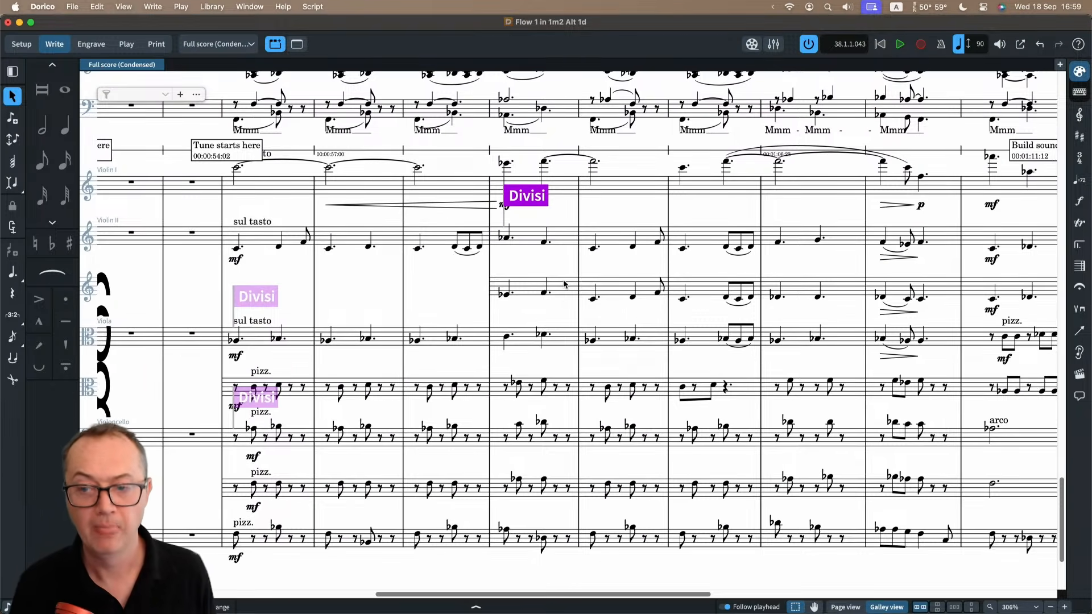
scroll(562, 284, right, 4)
scroll(562, 284, right, 2)
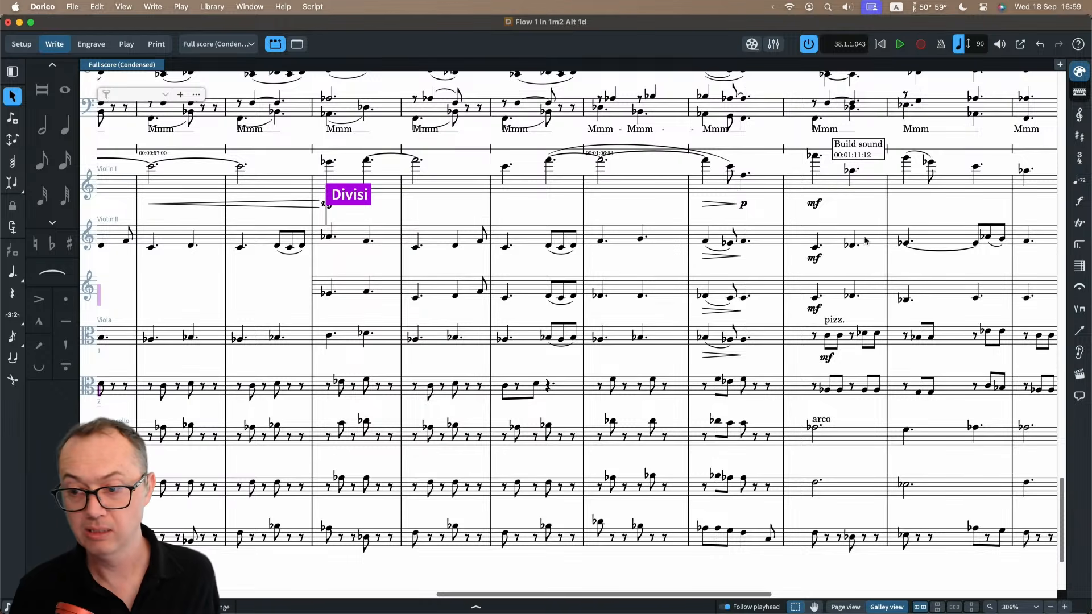
click(922, 240)
right_click(928, 239)
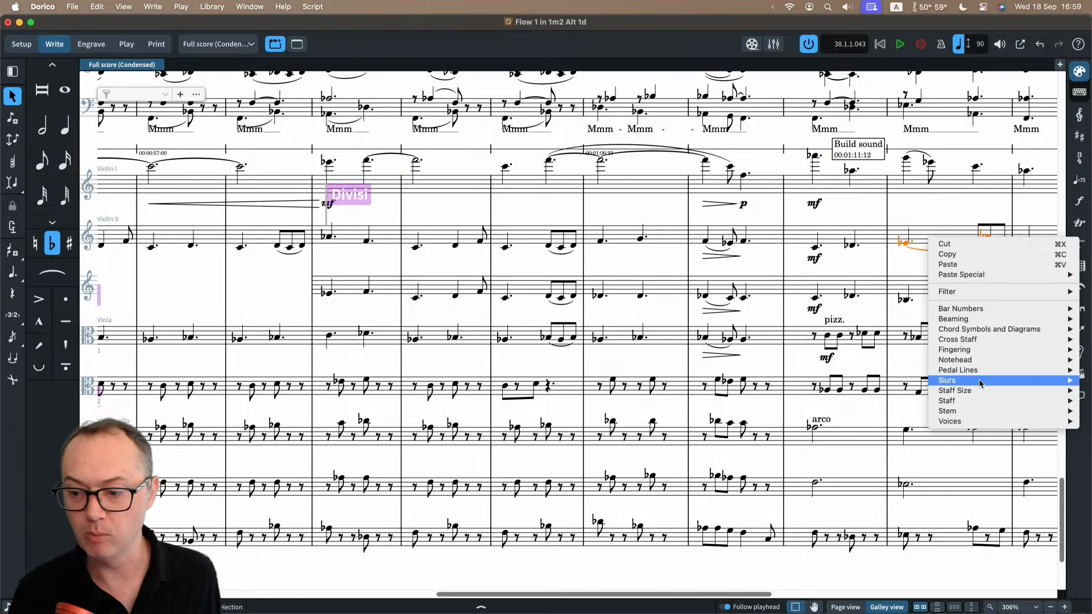
mouse_move(976, 406)
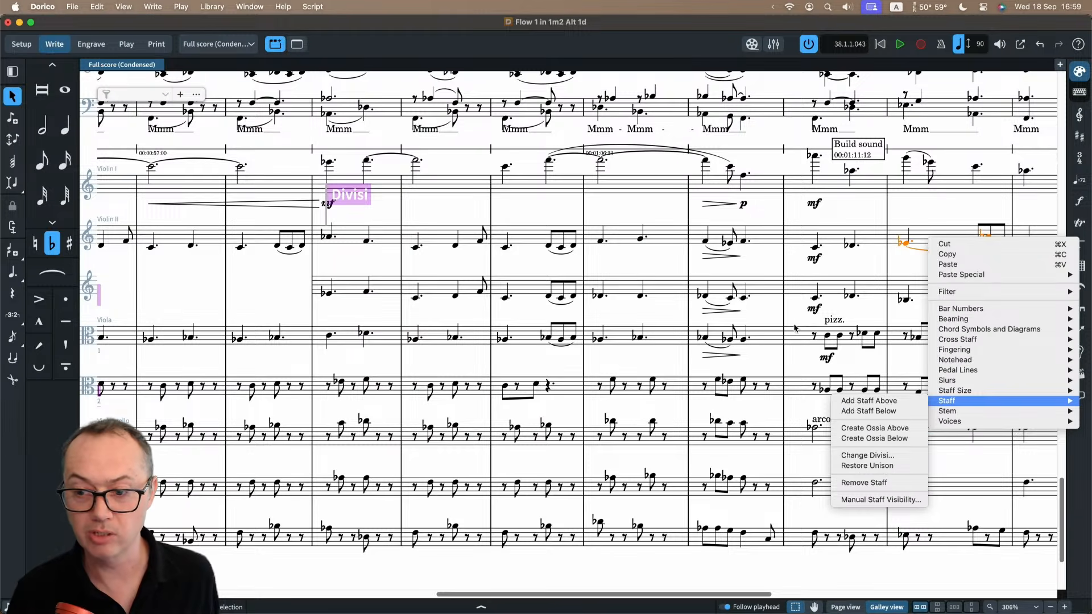
click(788, 266)
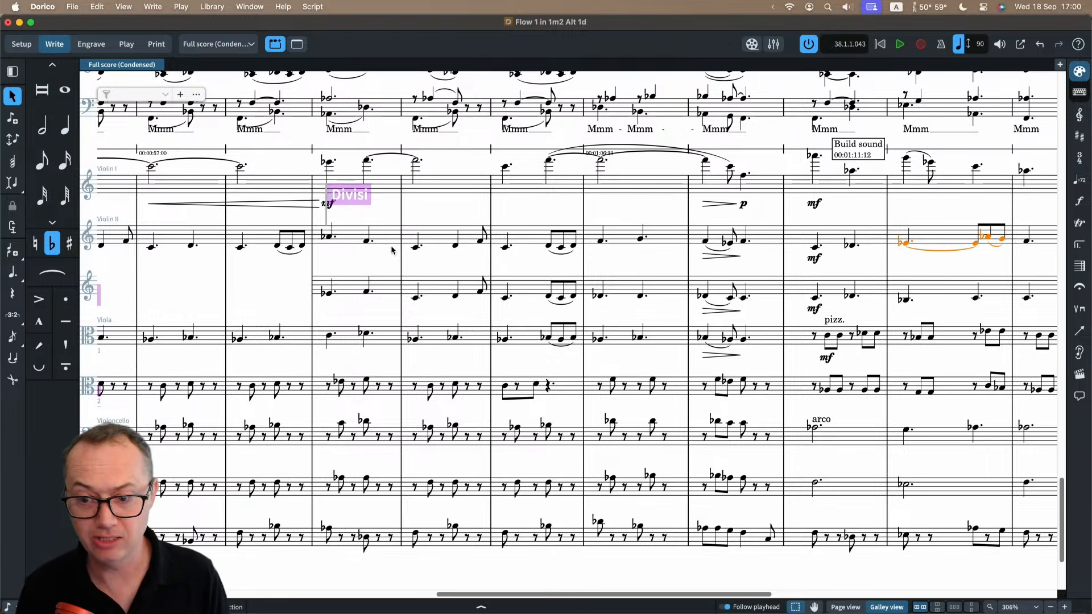
Switch to page view, hide the signposts and clear the selection.
click(844, 608)
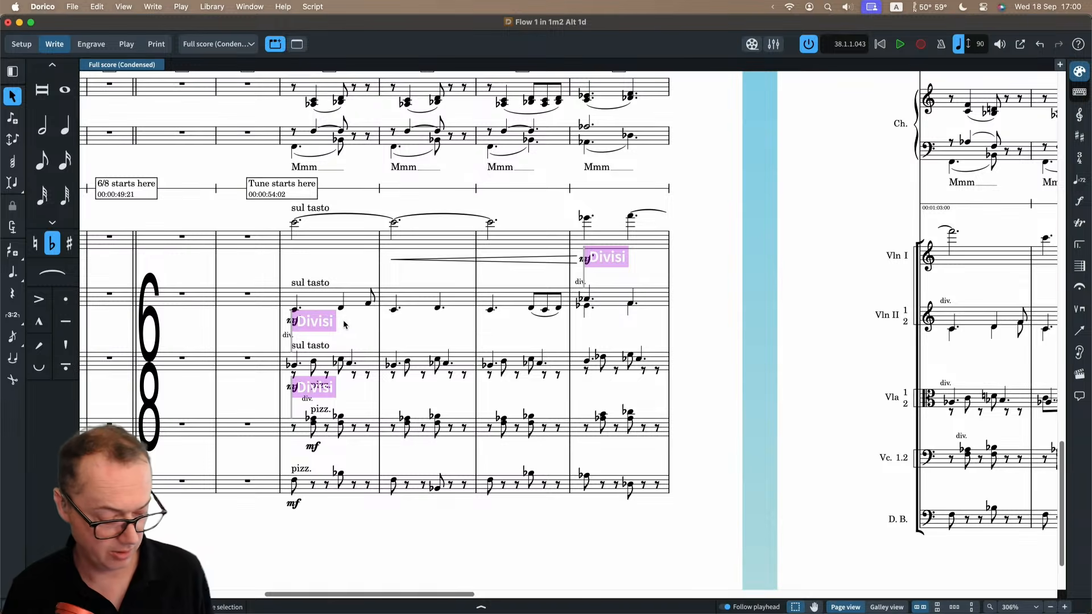
key(alt+s)
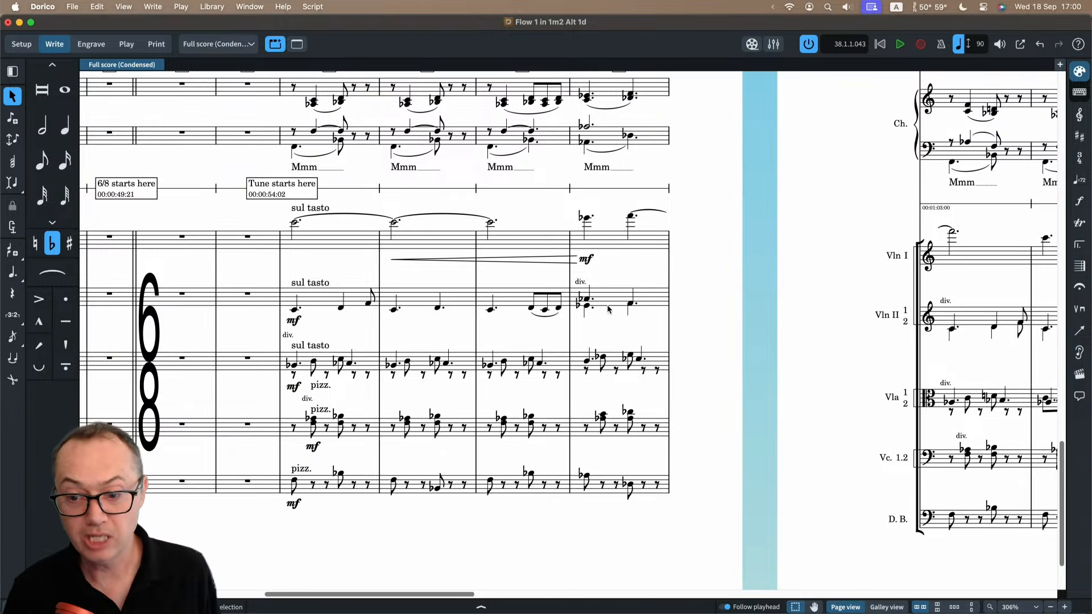
key(Escape)
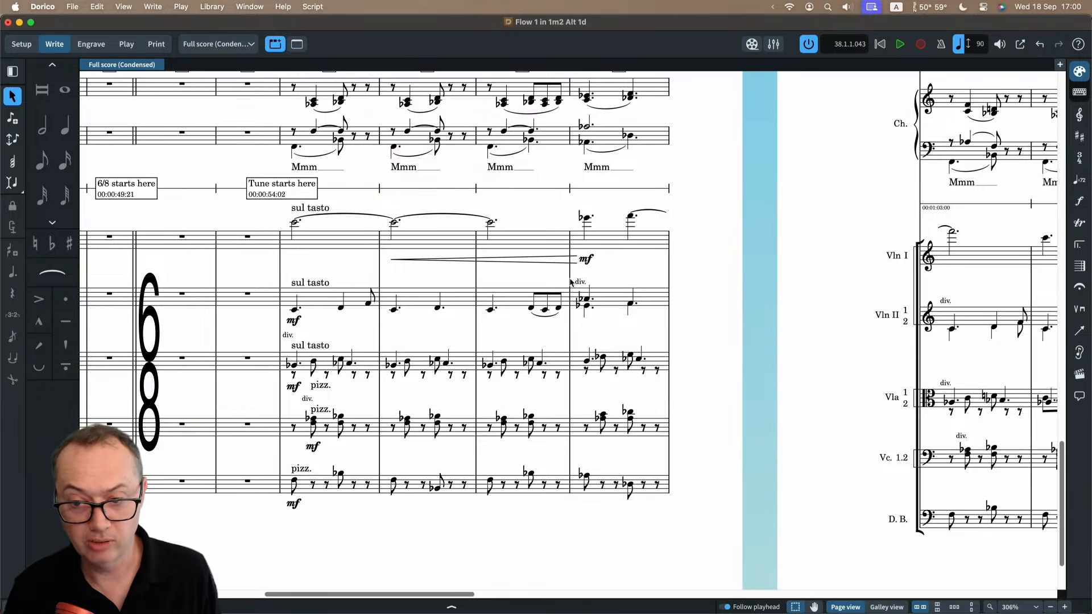
Open the Violin II part layout to see how its divisi passage is laid out.
click(217, 44)
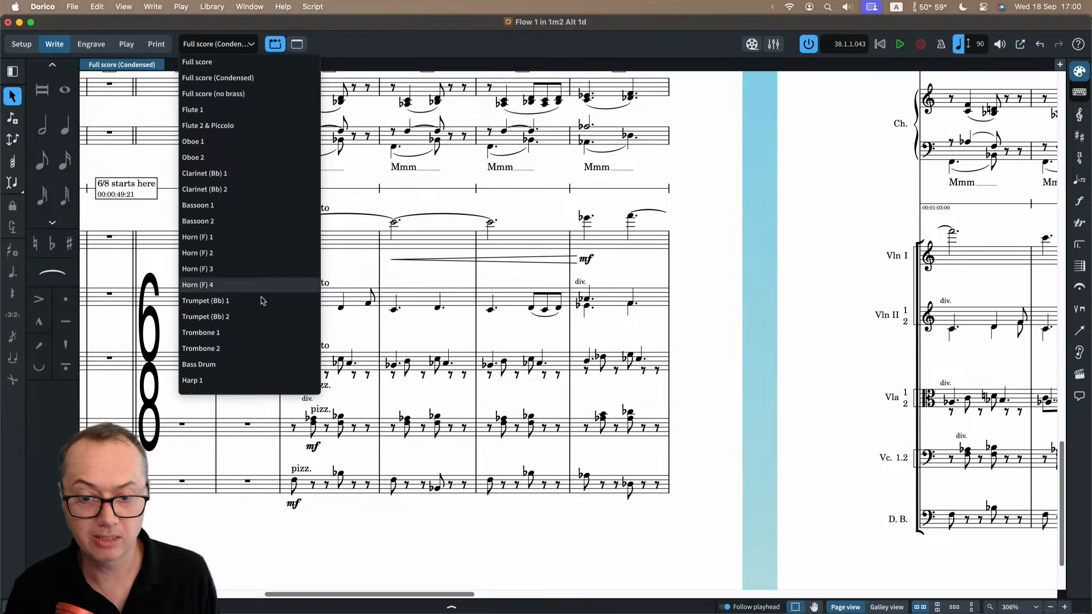
scroll(235, 295, down, 5)
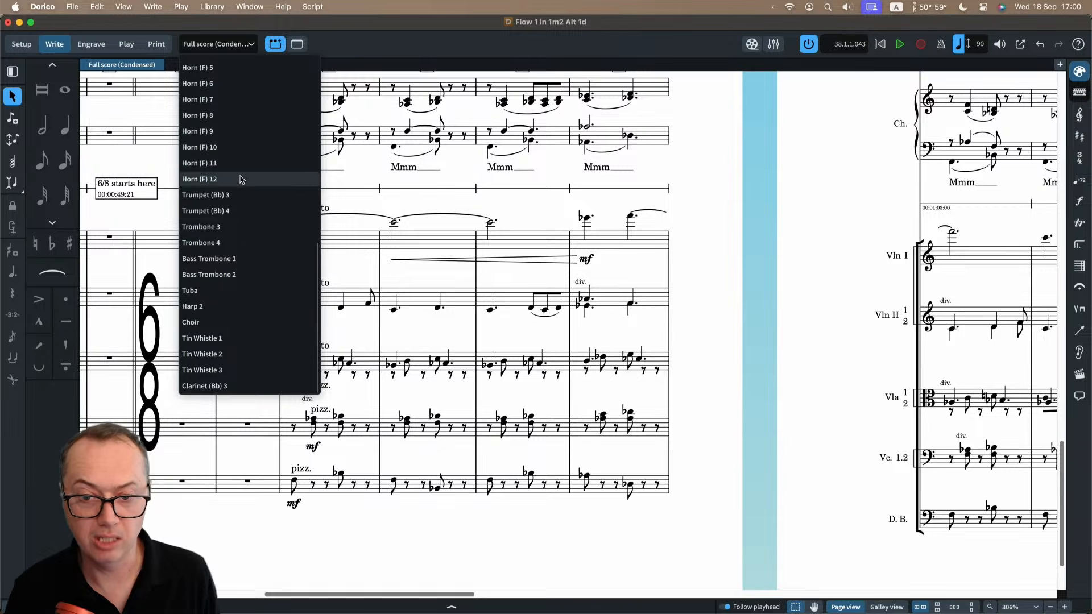
scroll(239, 319, up, 10)
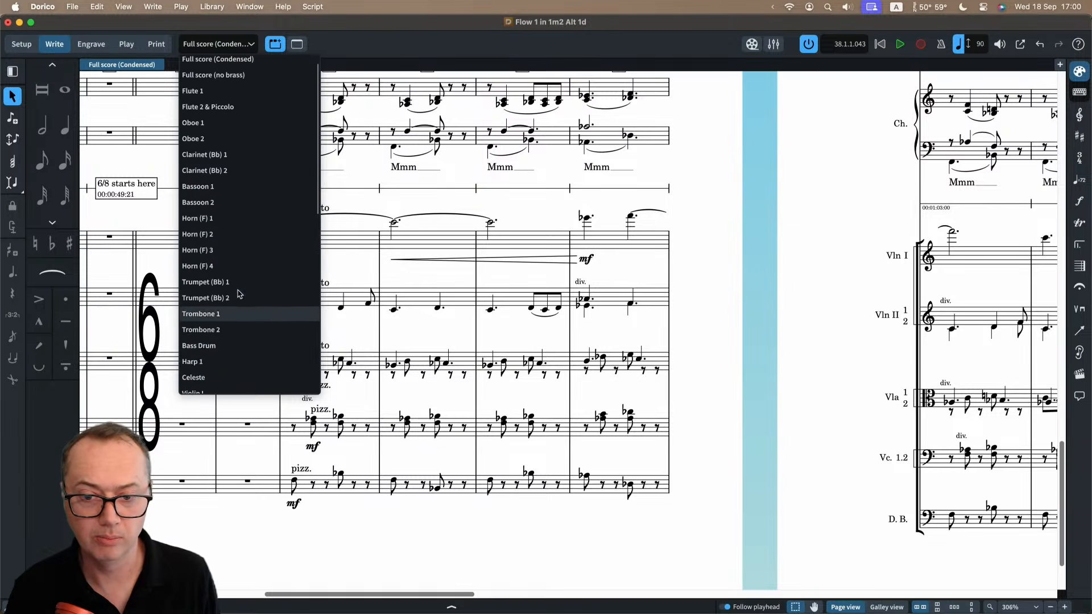
scroll(233, 334, down, 3)
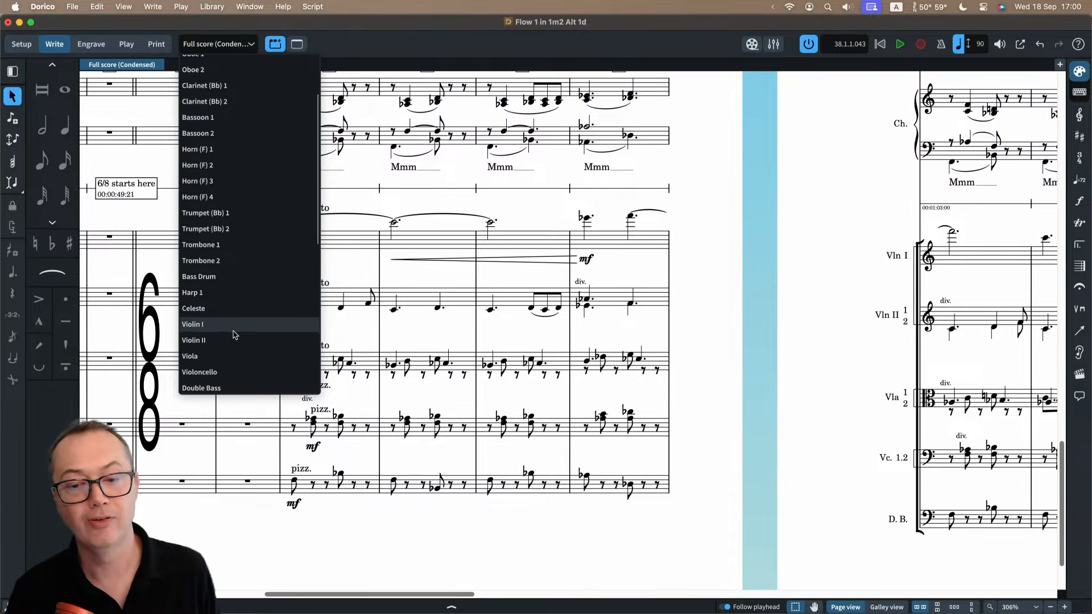
click(233, 334)
scroll(462, 331, down, 5)
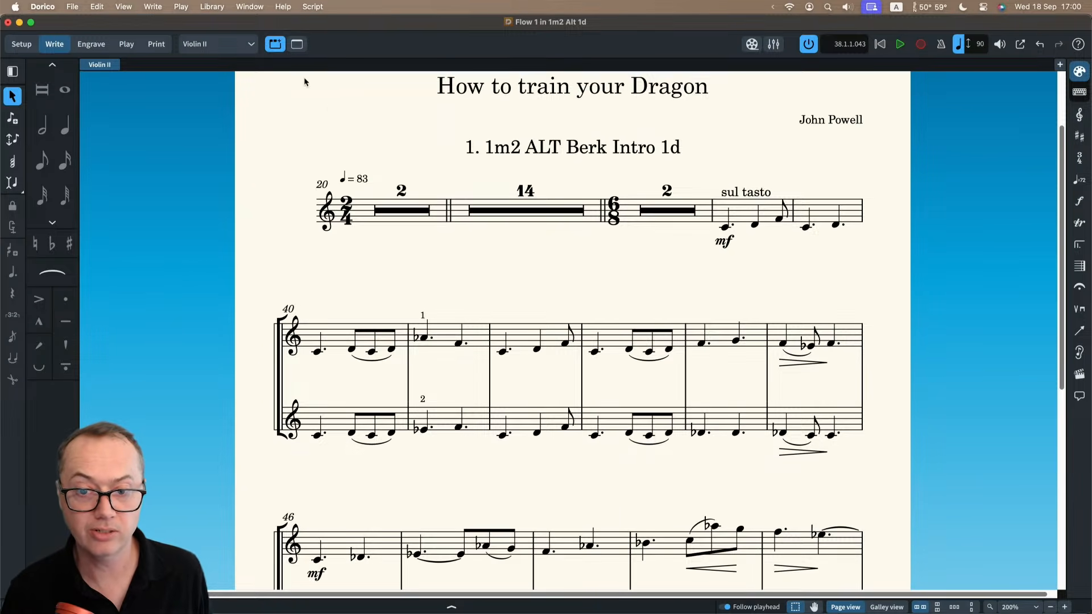
Return to the Full score (Condensed) layout and examine the condensed divided strings from the 6/8 change to the 2/4 change.
click(215, 46)
click(213, 63)
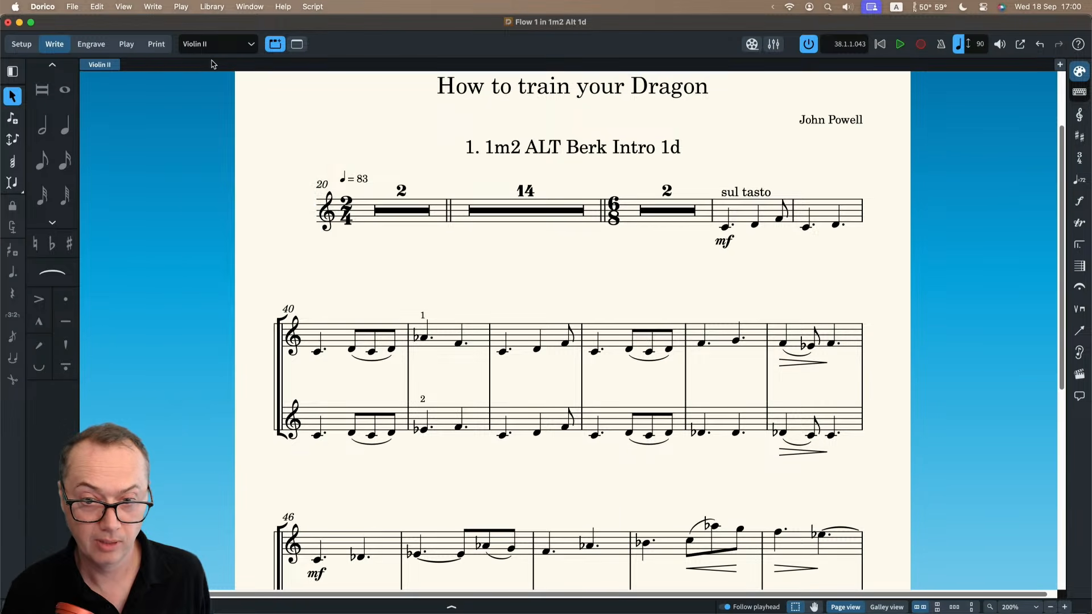
click(216, 45)
click(219, 78)
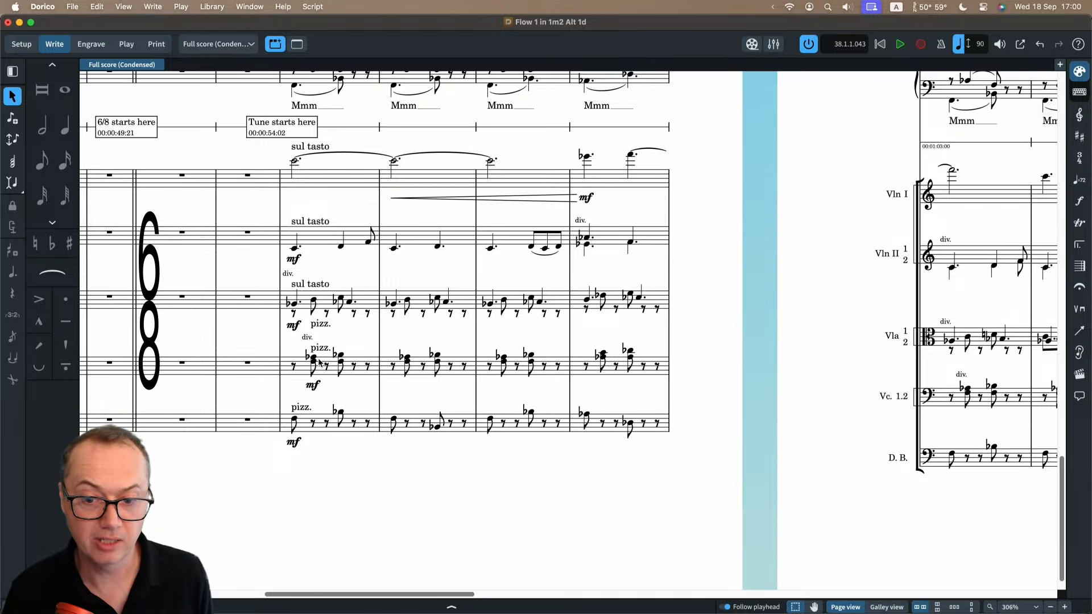
scroll(588, 345, right, 10)
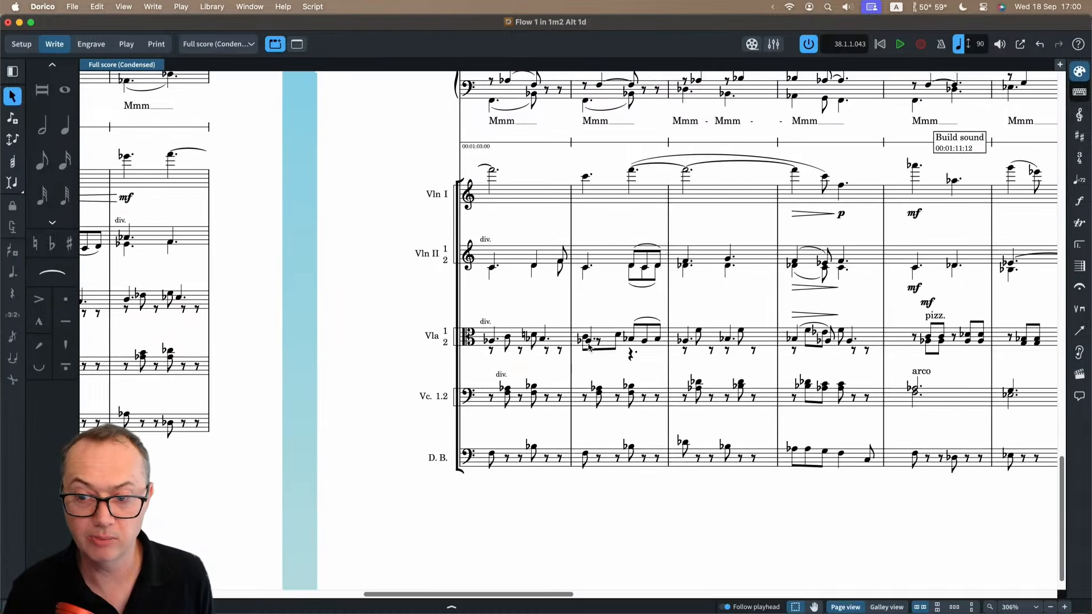
scroll(588, 346, right, 3)
scroll(588, 346, right, 2)
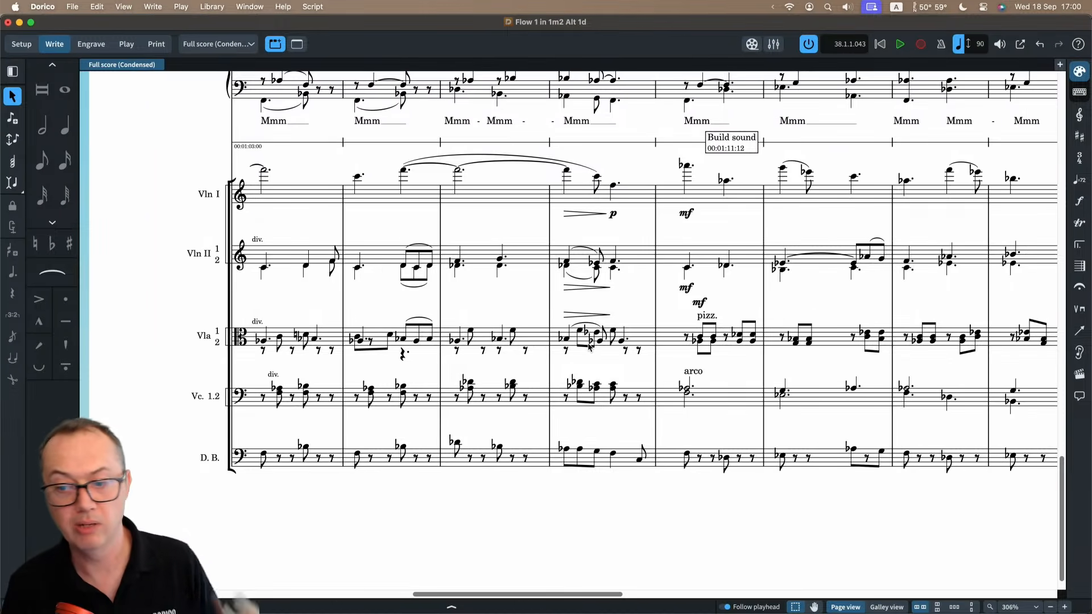
scroll(657, 310, right, 7)
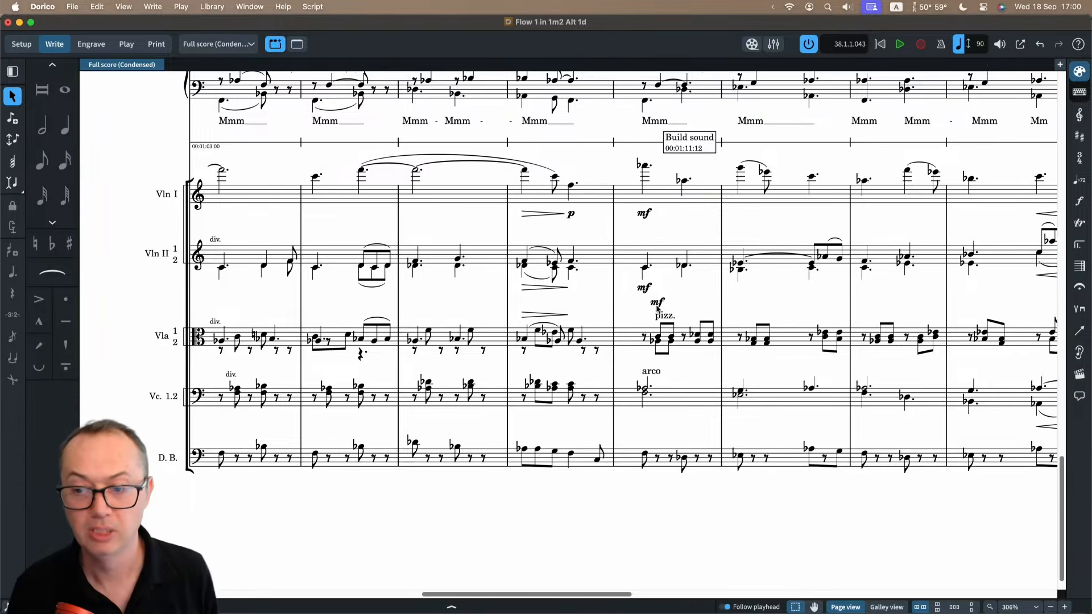
scroll(657, 309, right, 2)
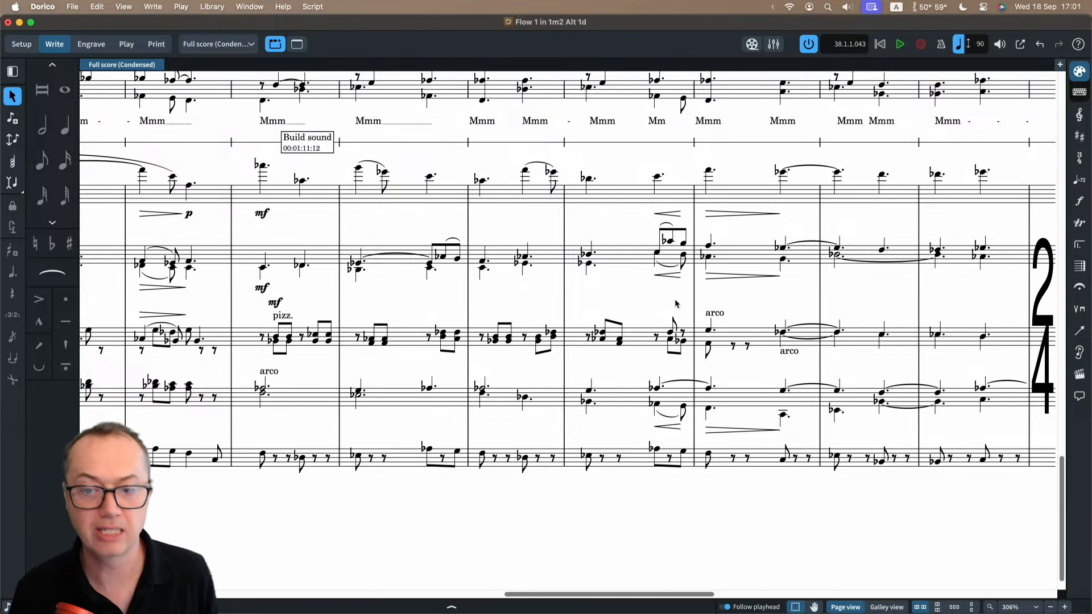
scroll(435, 308, left, 3)
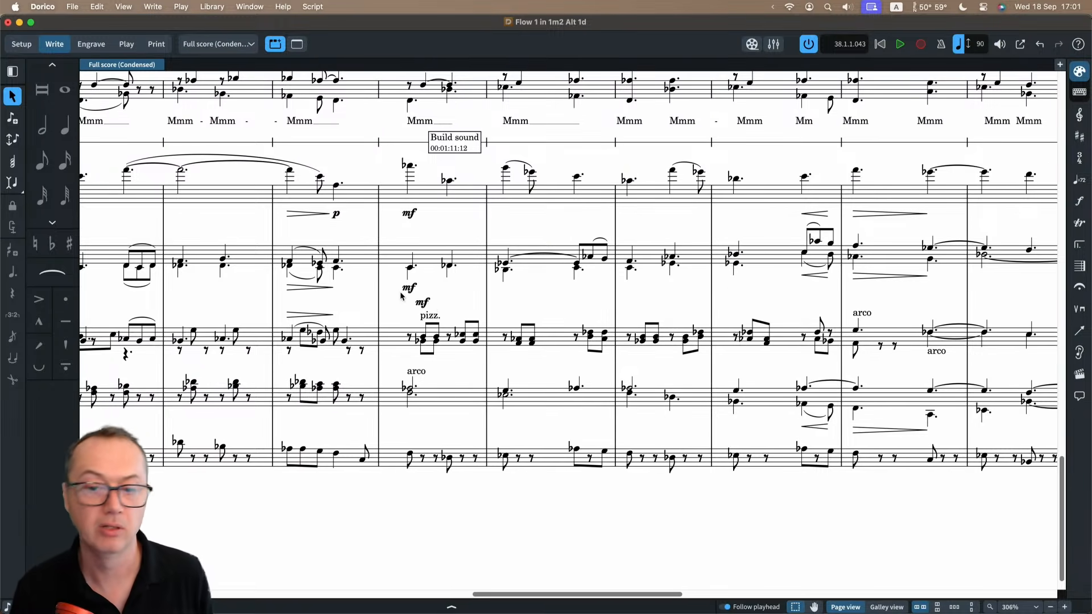
scroll(401, 293, left, 2)
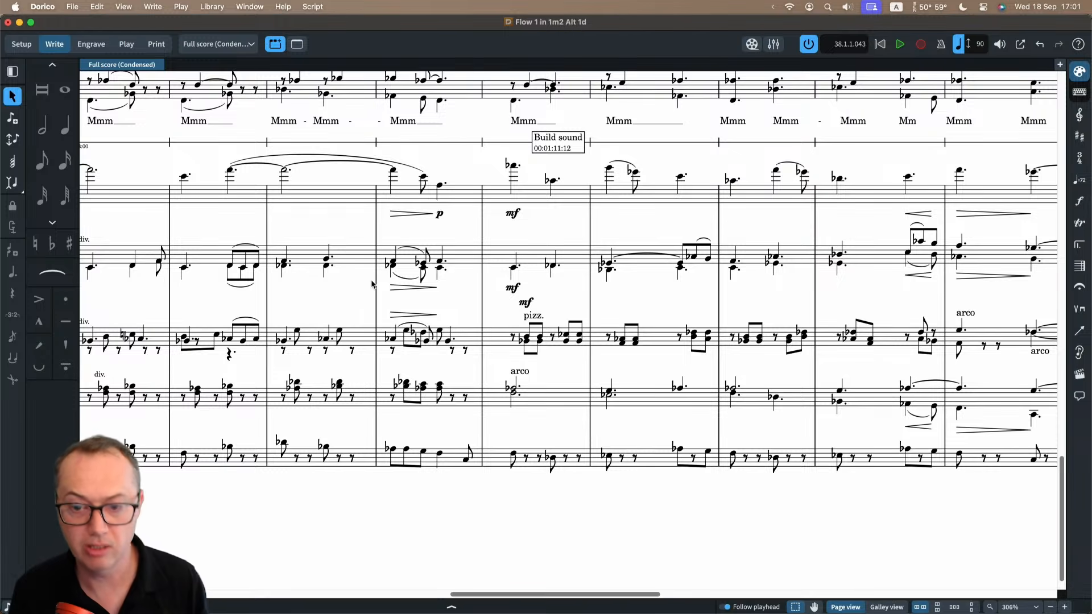
Open the recent project schubert 8th.dorico and enlarge its window to fill the screen.
click(77, 7)
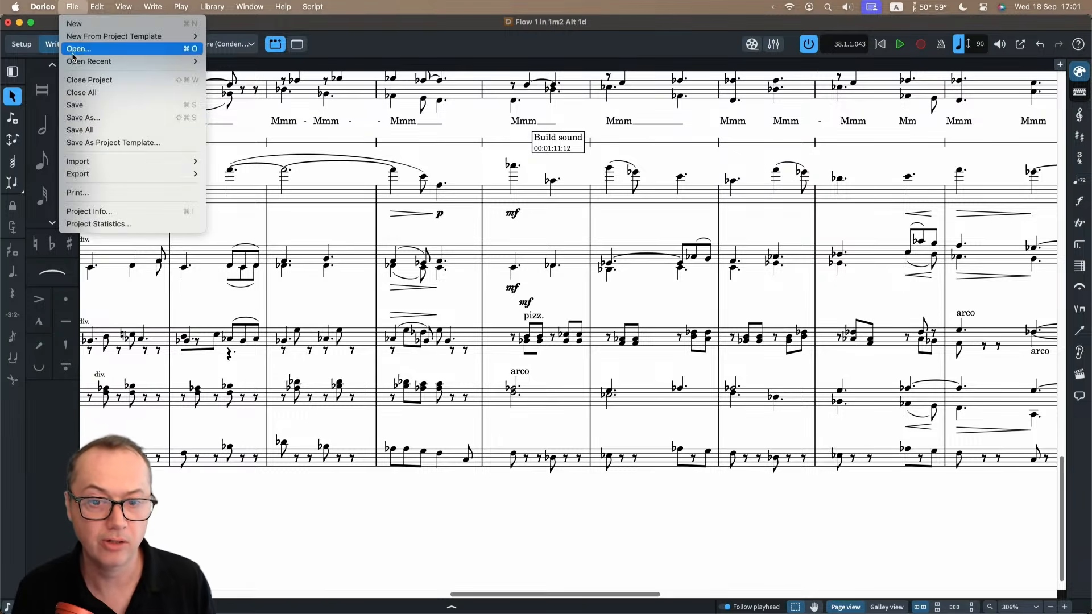
mouse_move(104, 66)
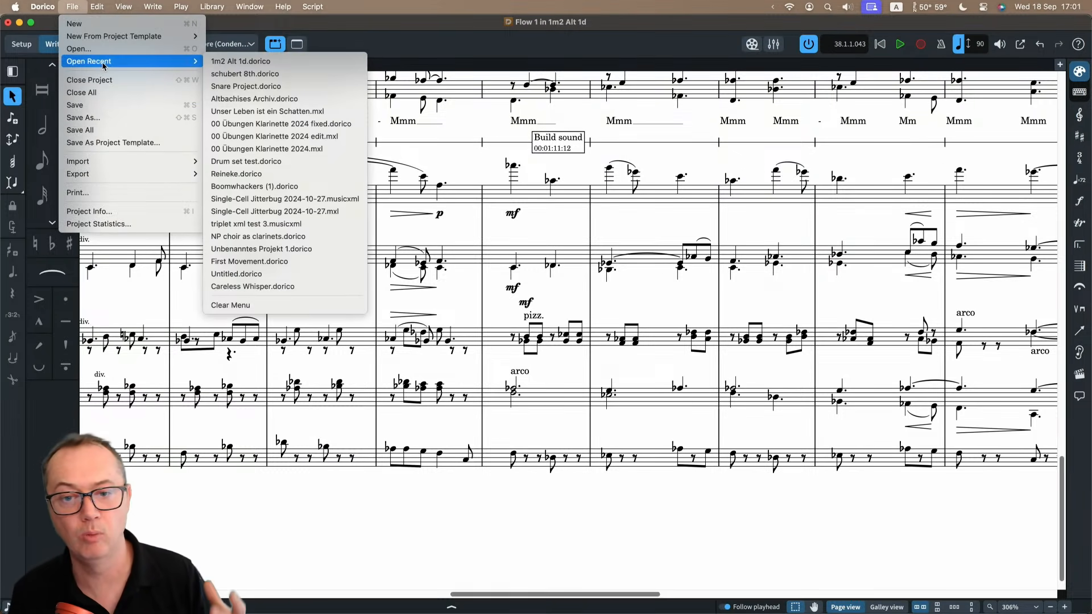
click(226, 67)
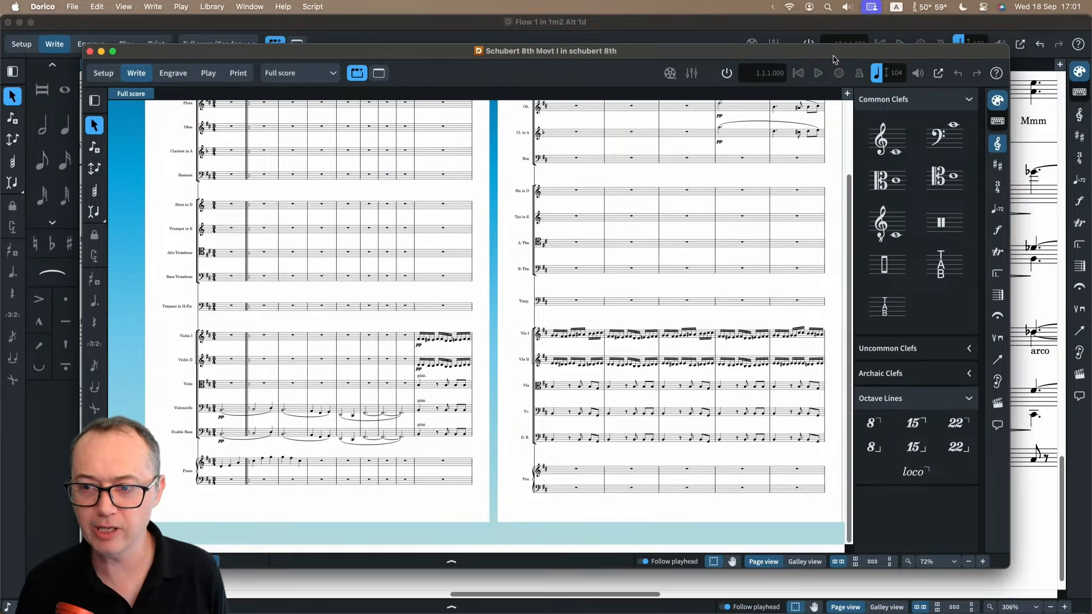
double_click(831, 53)
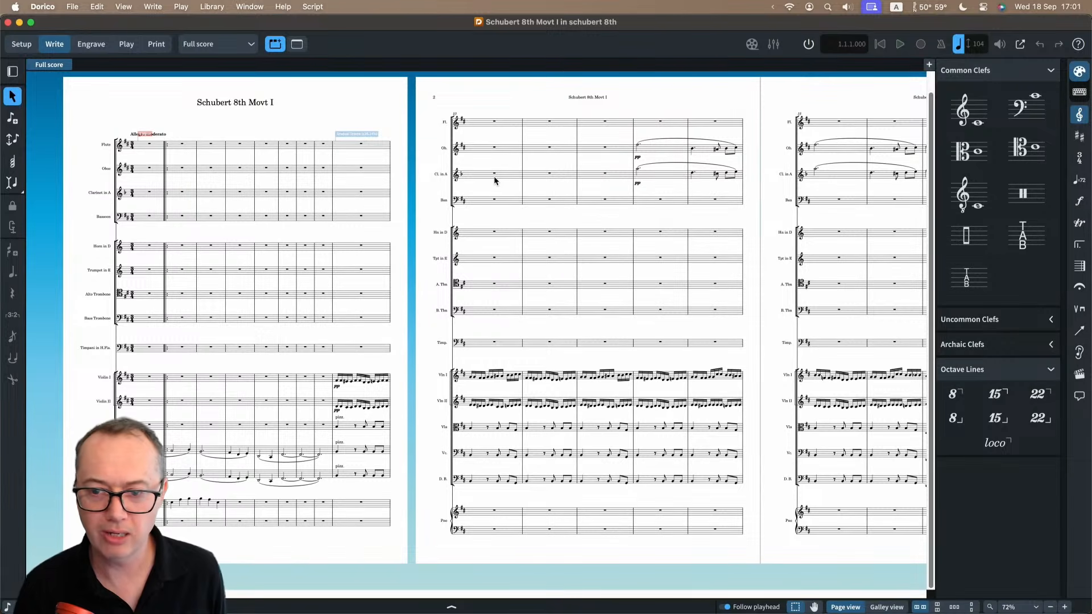
Hide the clefs and octave lines panel and look over pages 2 to 4 of the Schubert score.
scroll(495, 181, up, 3)
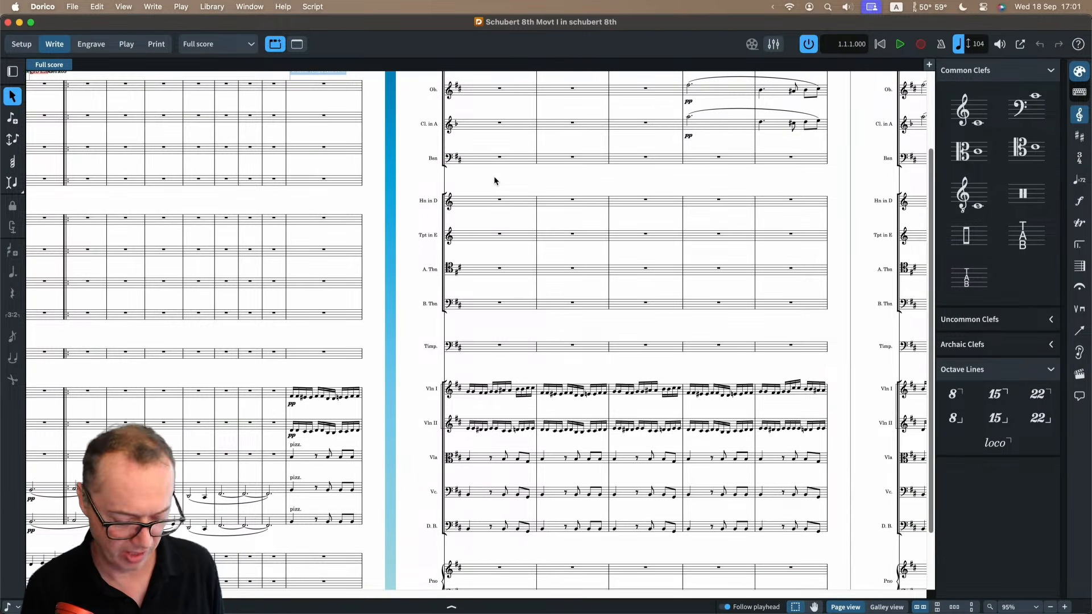
key(super+9)
scroll(498, 210, right, 10)
scroll(497, 209, up, 1)
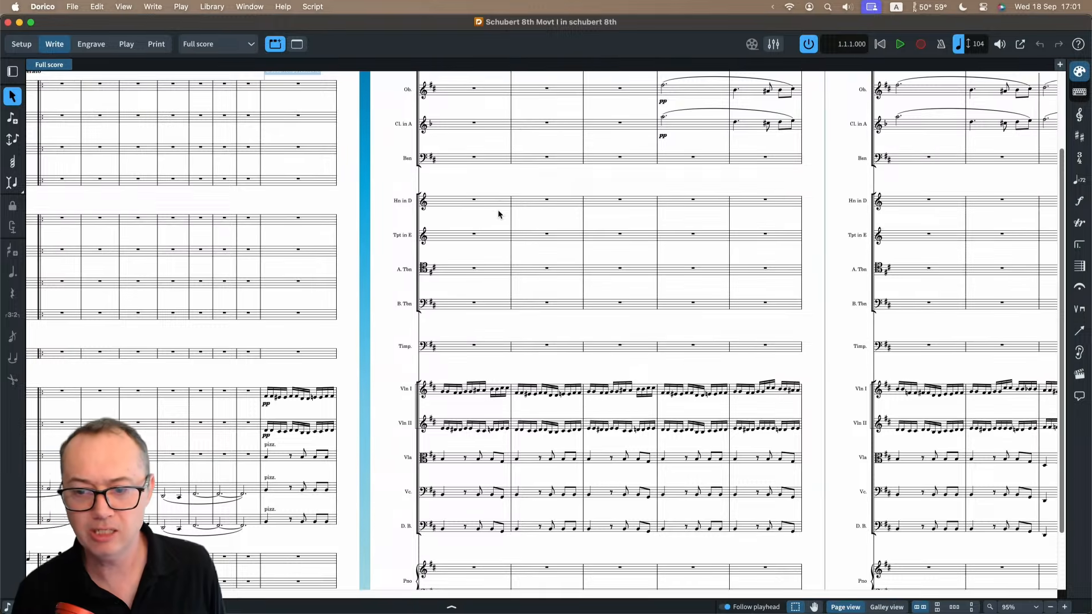
scroll(497, 210, down, 3)
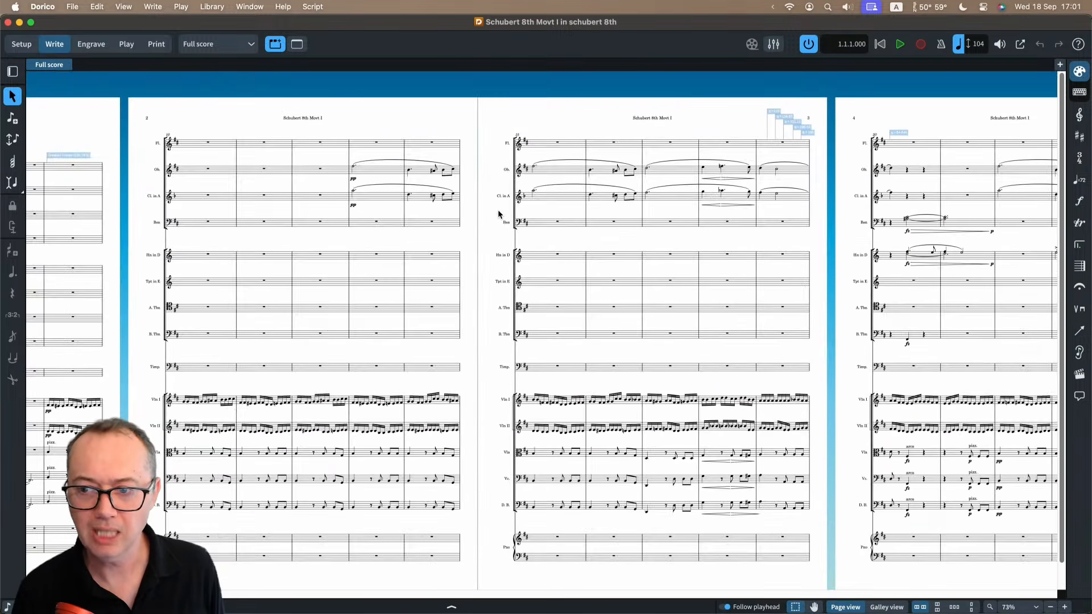
Generate cue suggestions for the full score for instruments resting 30 seconds, ignoring rehearsal marks and considering existing cues.
scroll(499, 213, right, 3)
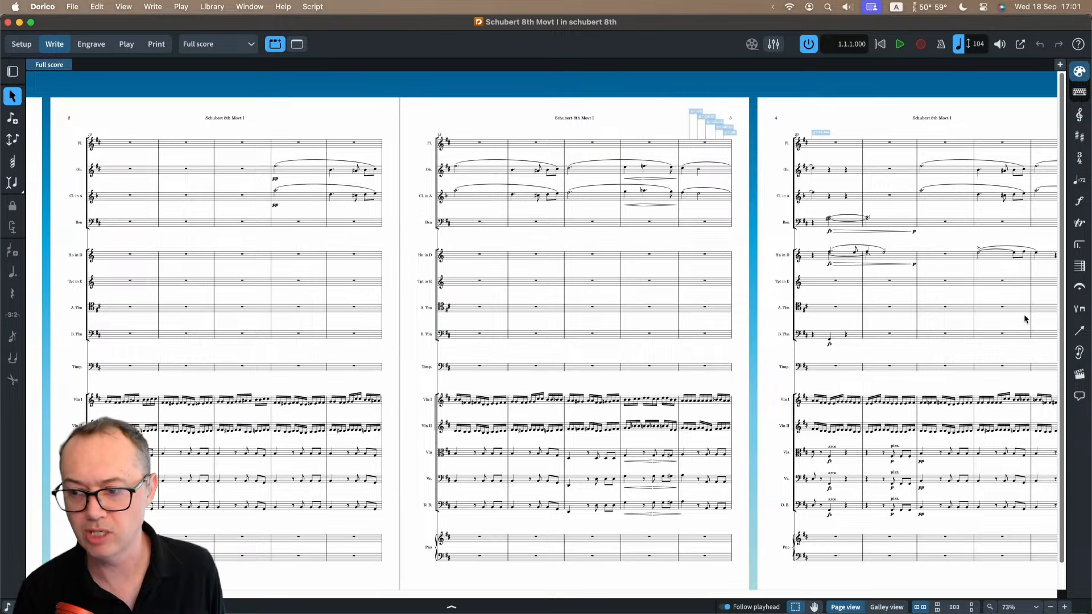
click(1080, 354)
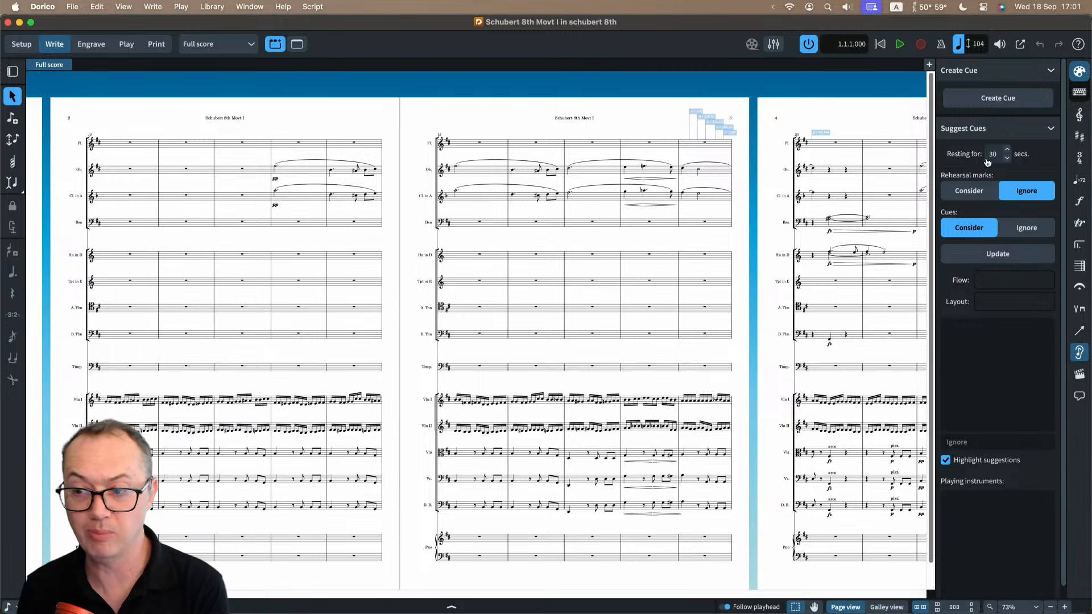
click(987, 259)
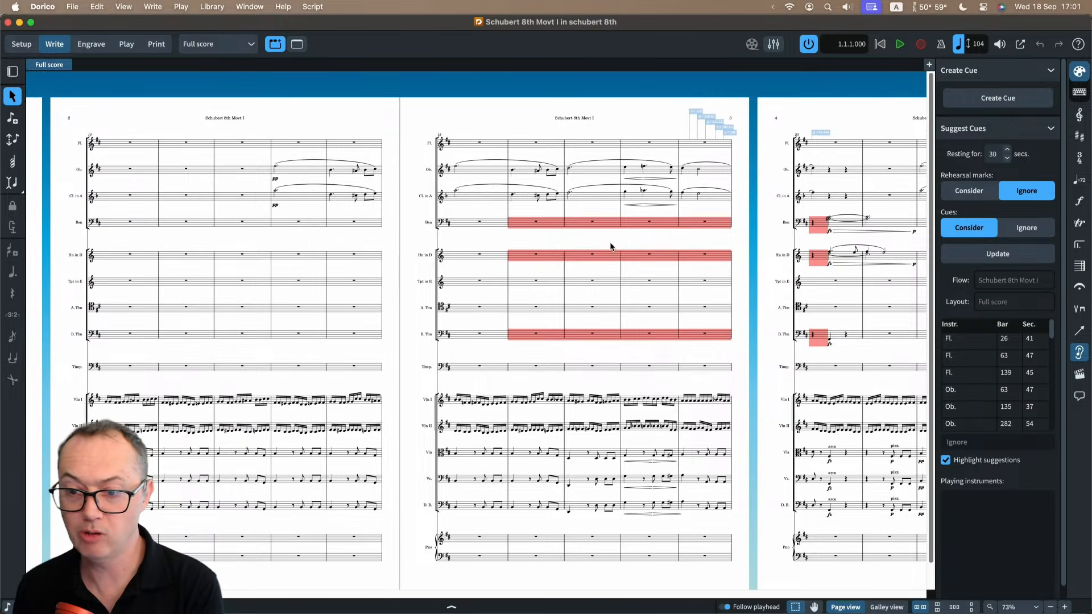
Examine the suggested cue locations for flute at bar 26, horn at bar 135, trumpet at bar 35 and viola at bar 277.
click(962, 341)
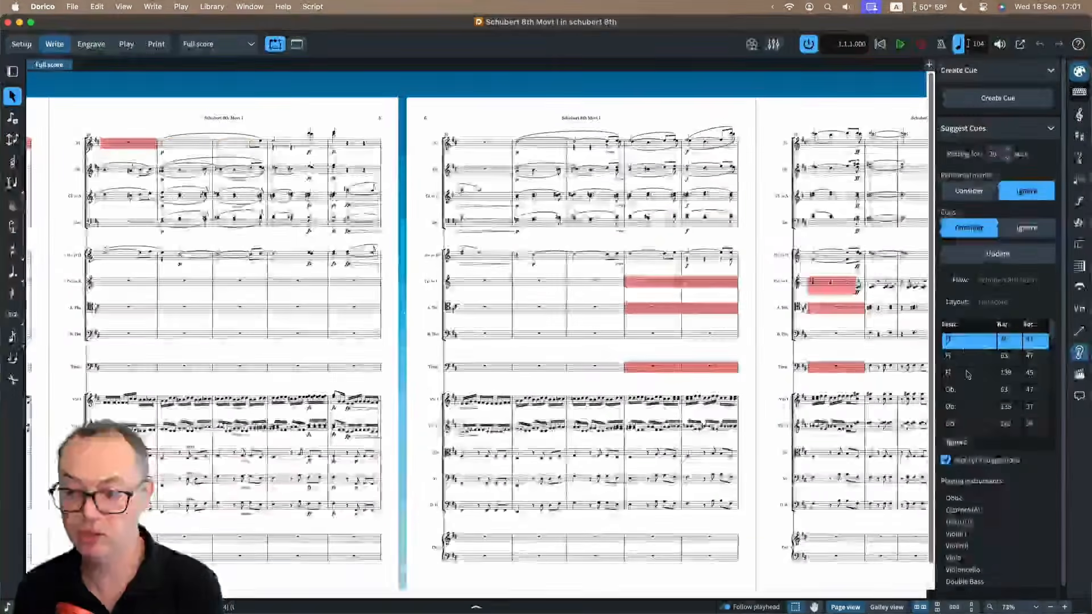
scroll(969, 384, down, 5)
click(967, 382)
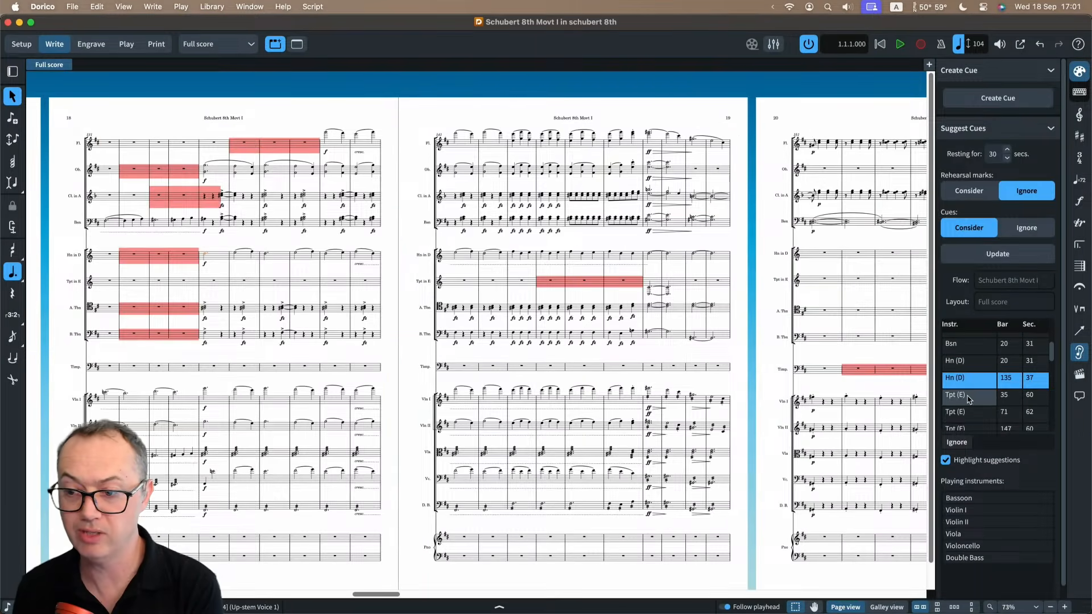
click(968, 395)
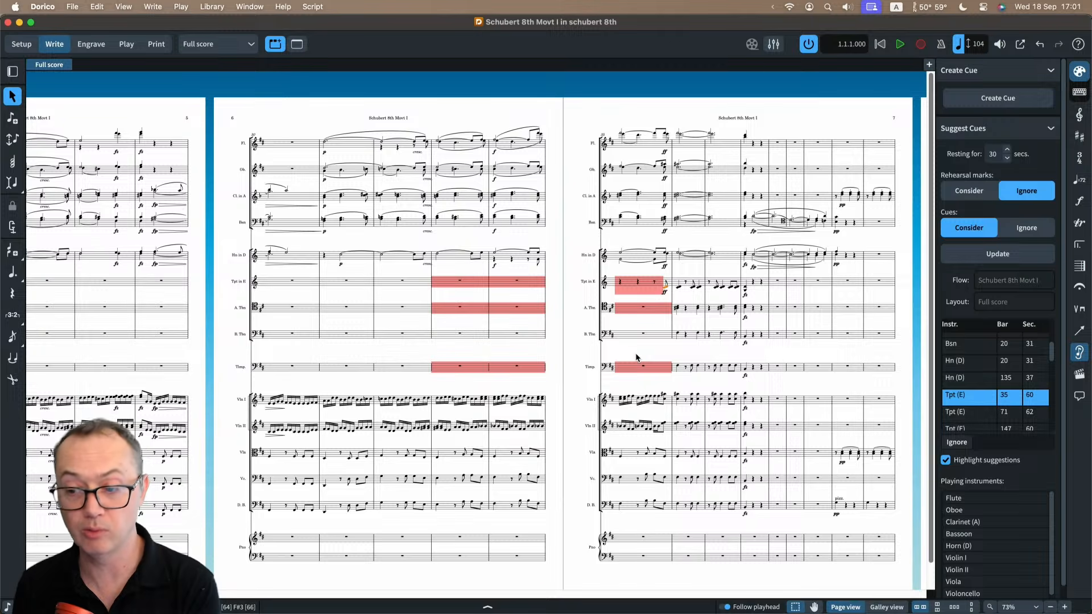
scroll(970, 387, down, 8)
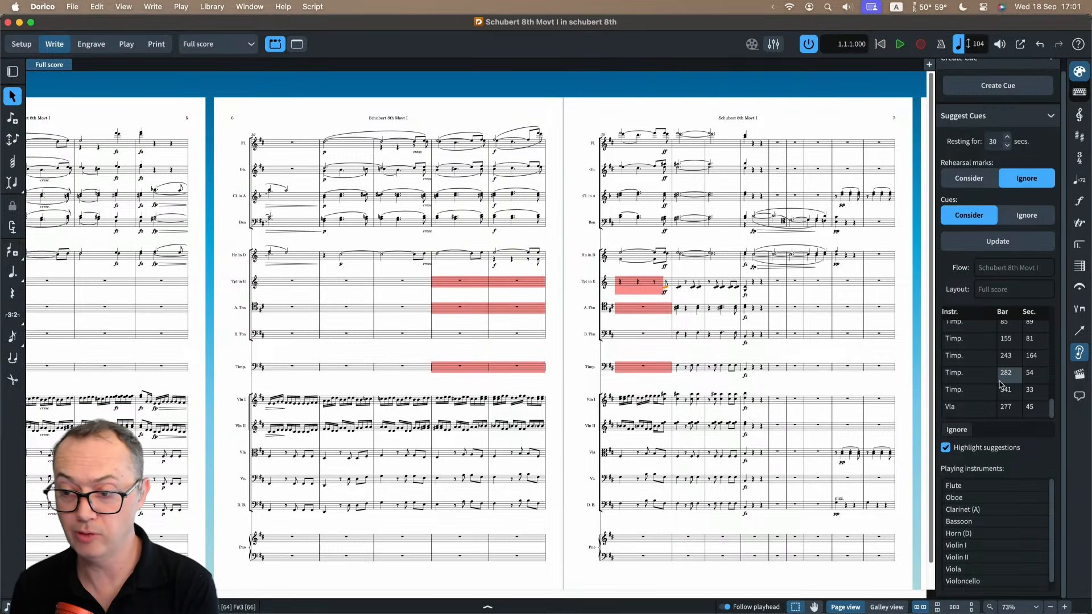
click(972, 406)
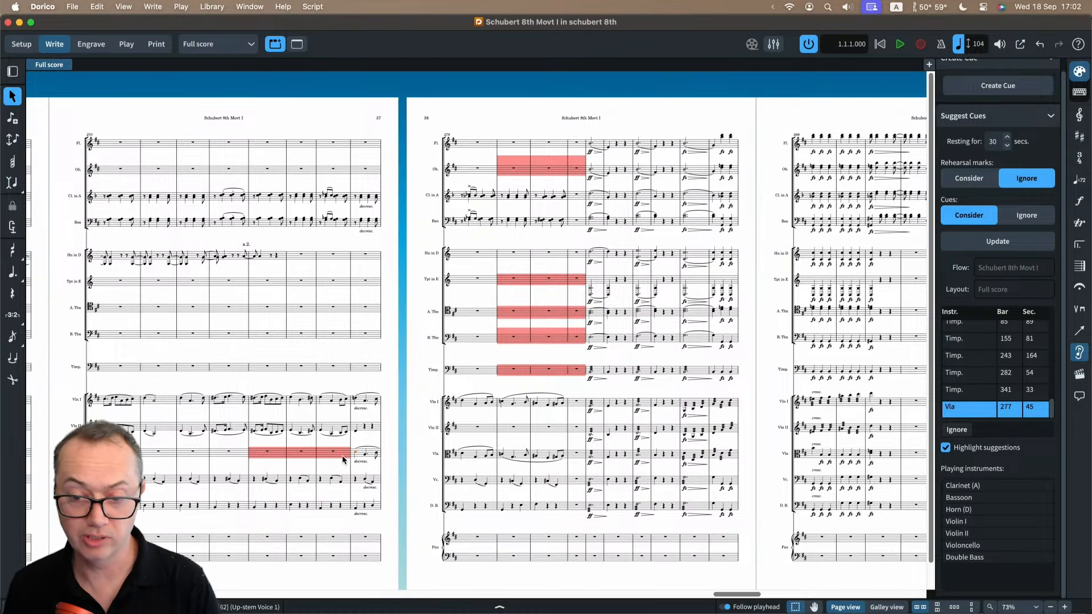
scroll(344, 460, up, 5)
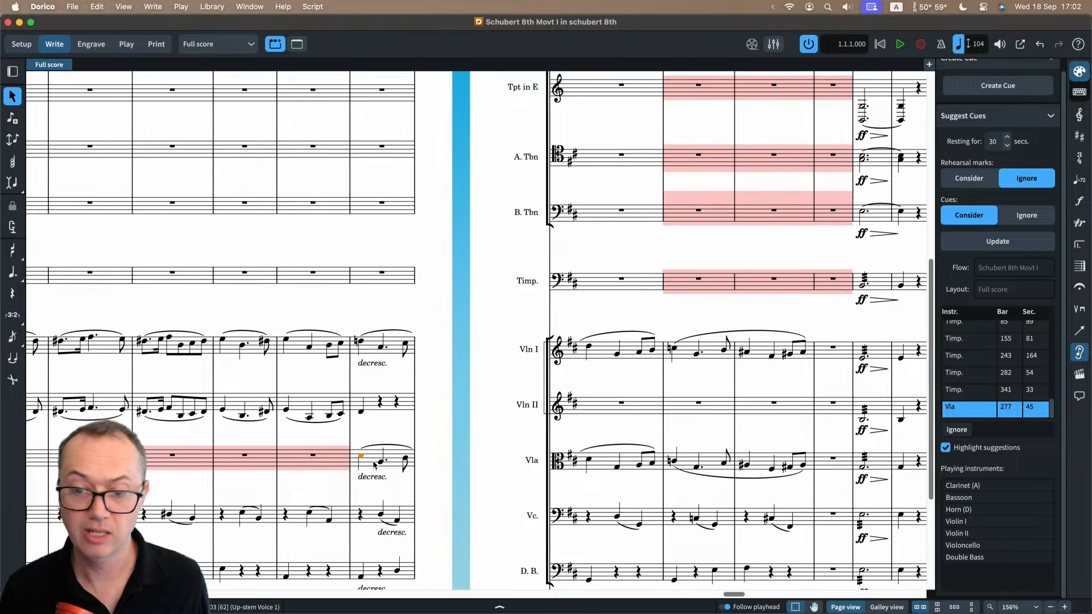
scroll(374, 465, left, 5)
scroll(374, 466, down, 2)
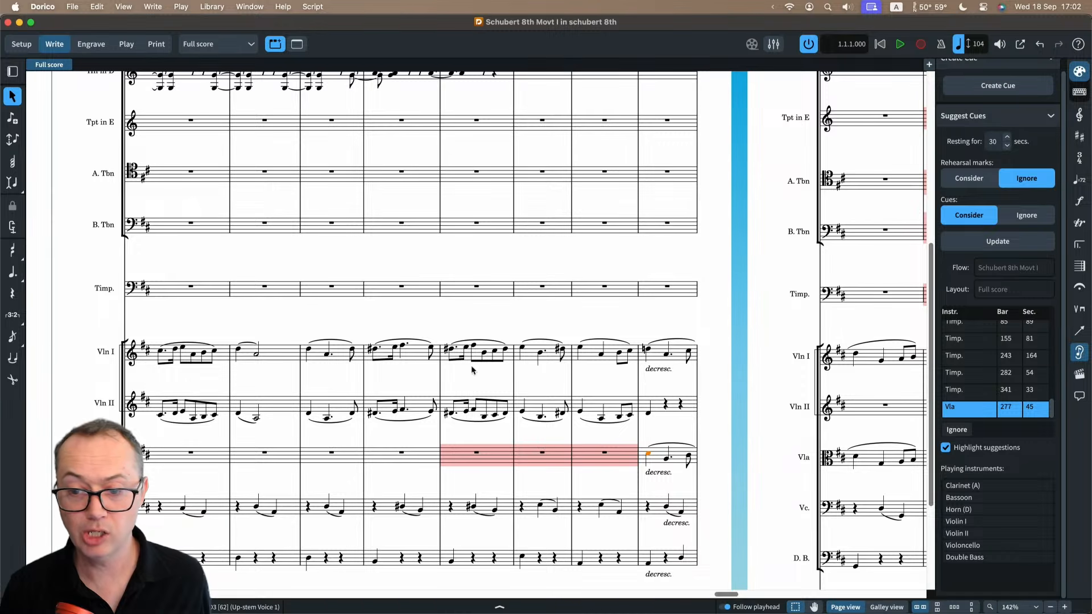
Create a Violin I cue on the viola staff across the five bars of rest before its entry at bar 277.
click(603, 454)
scroll(401, 452, left, 1)
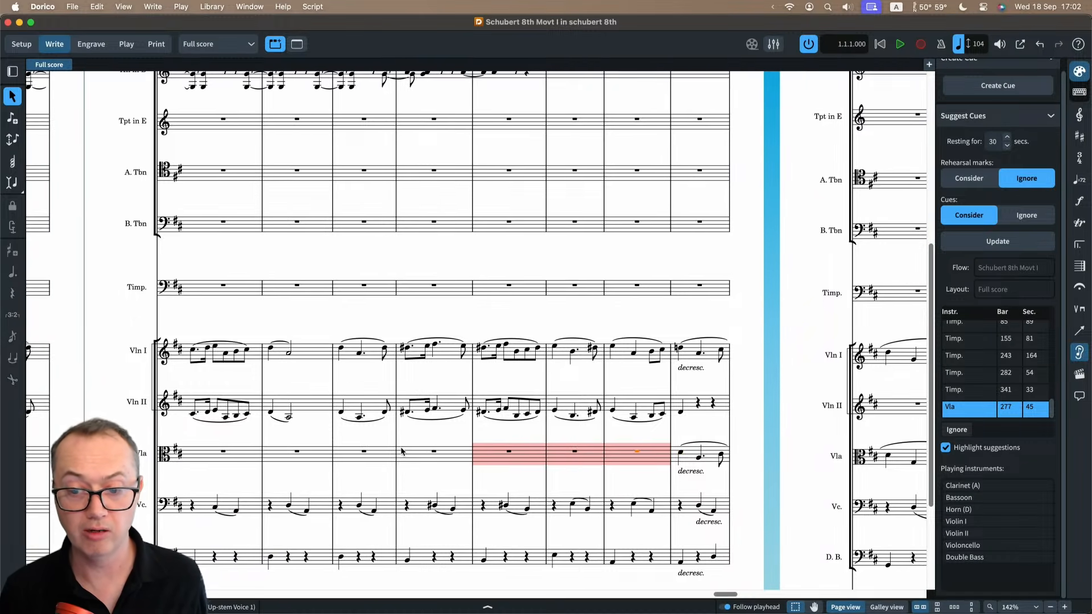
shift+click(369, 454)
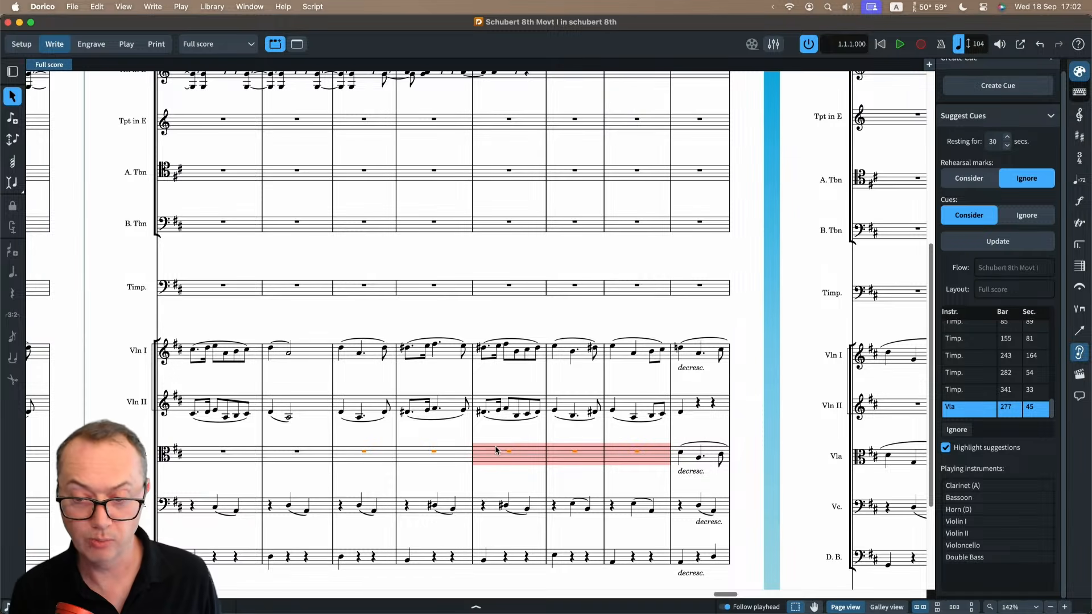
key(shift+n)
text(vio)
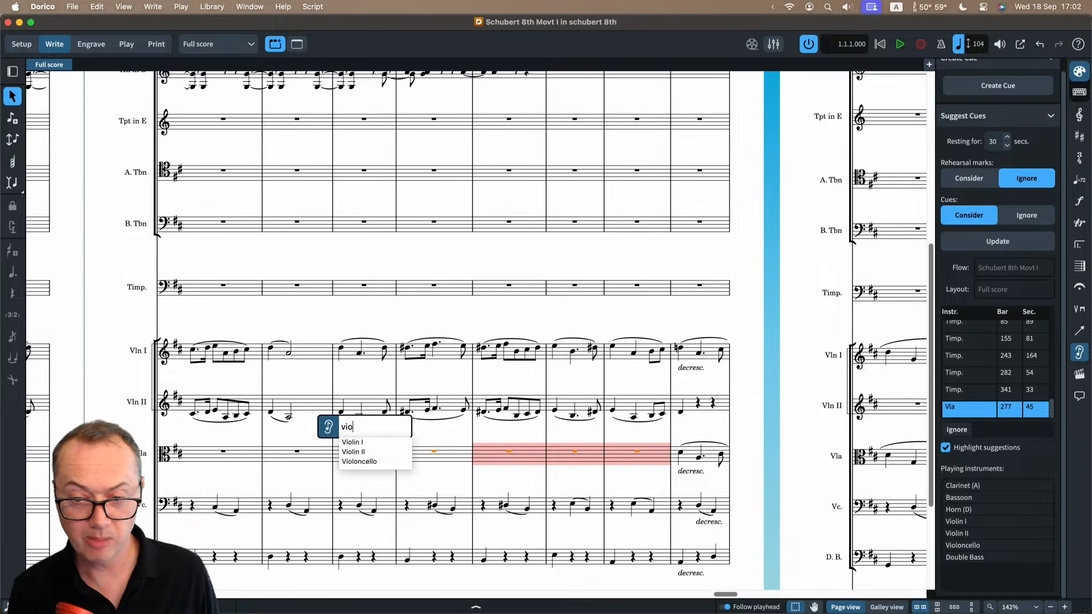
key(Down)
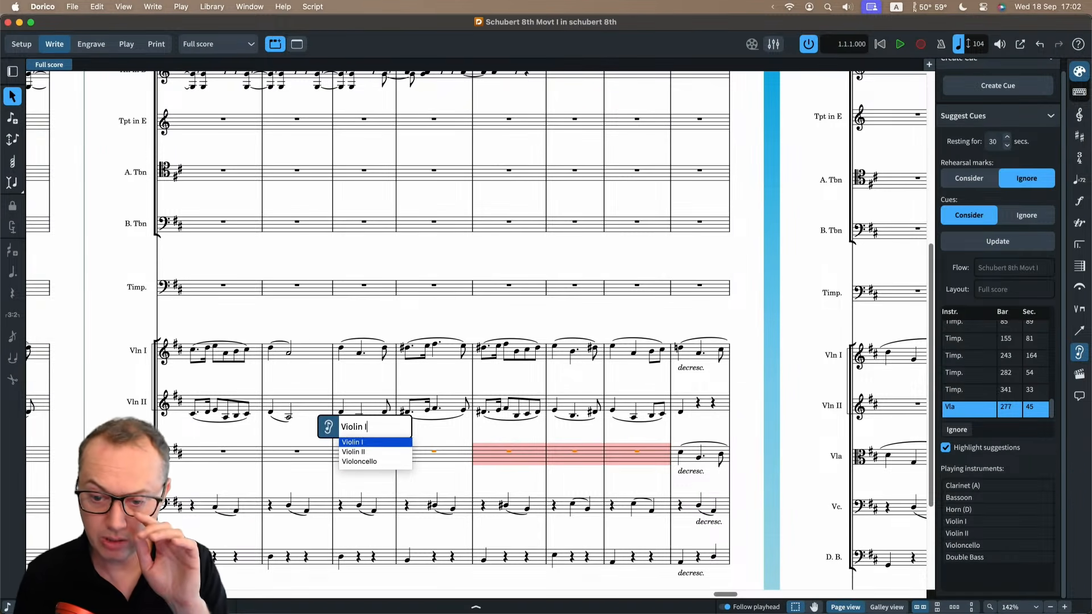
key(Return)
key(Return)
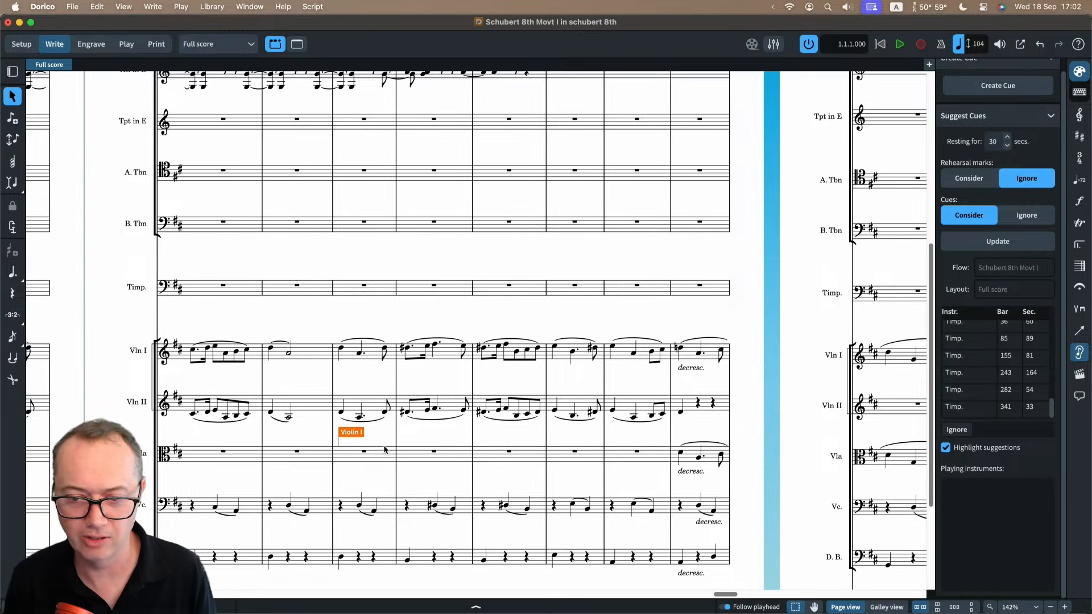
Switch to the Viola part layout and examine the Violin I cue and its treble clef before bar 277.
key(w)
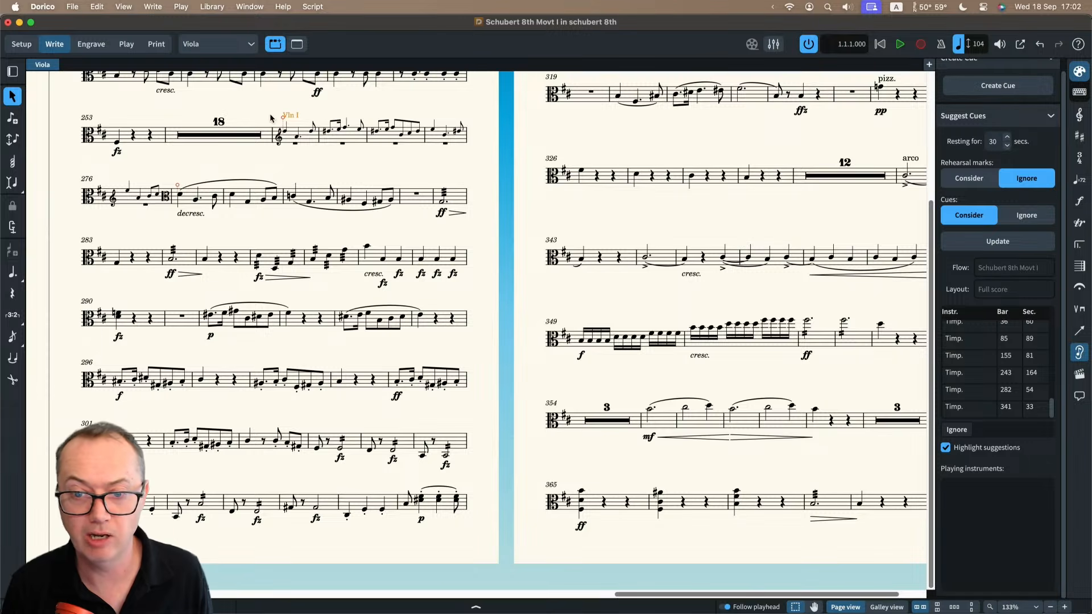
scroll(283, 112, up, 5)
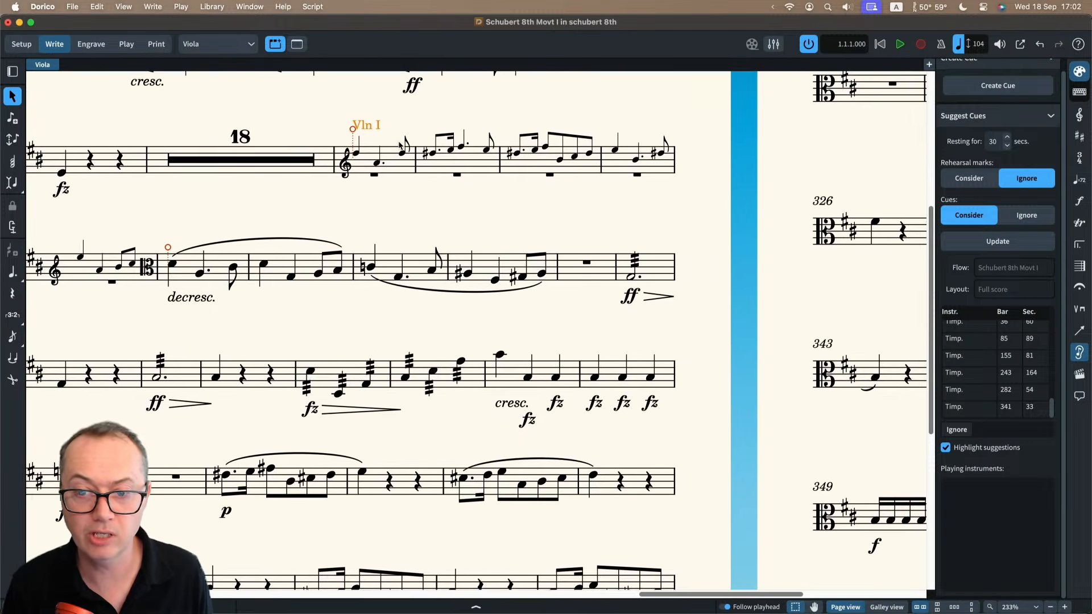
click(381, 176)
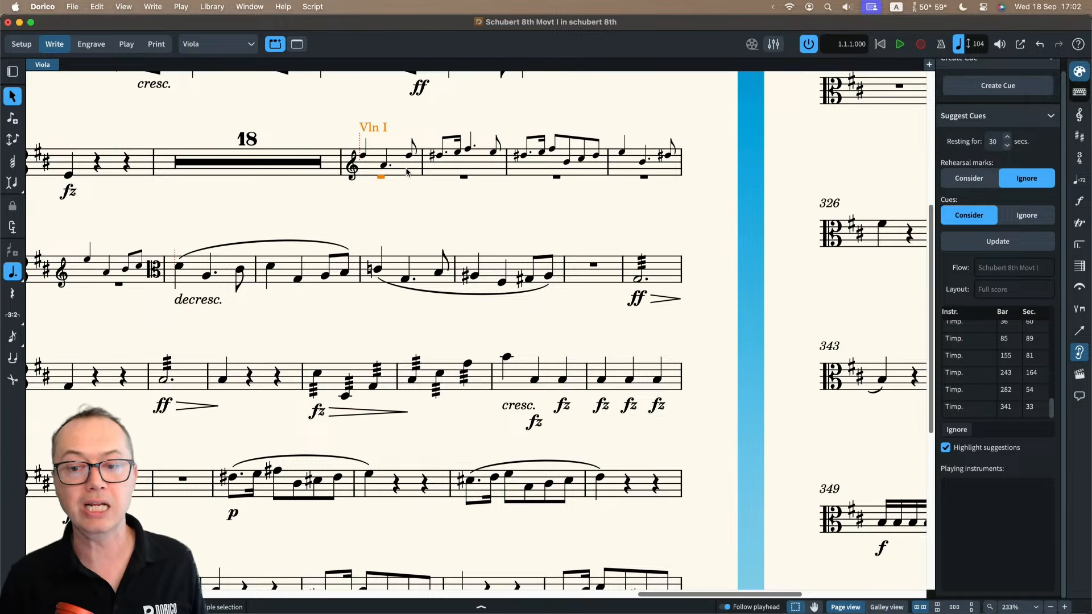
scroll(398, 172, left, 2)
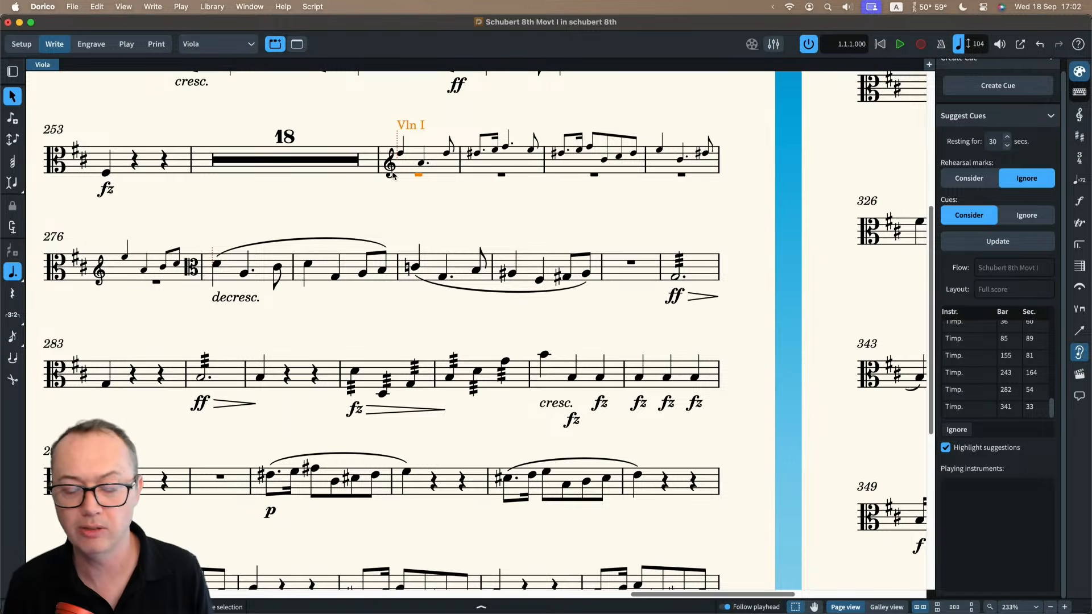
scroll(393, 174, left, 1)
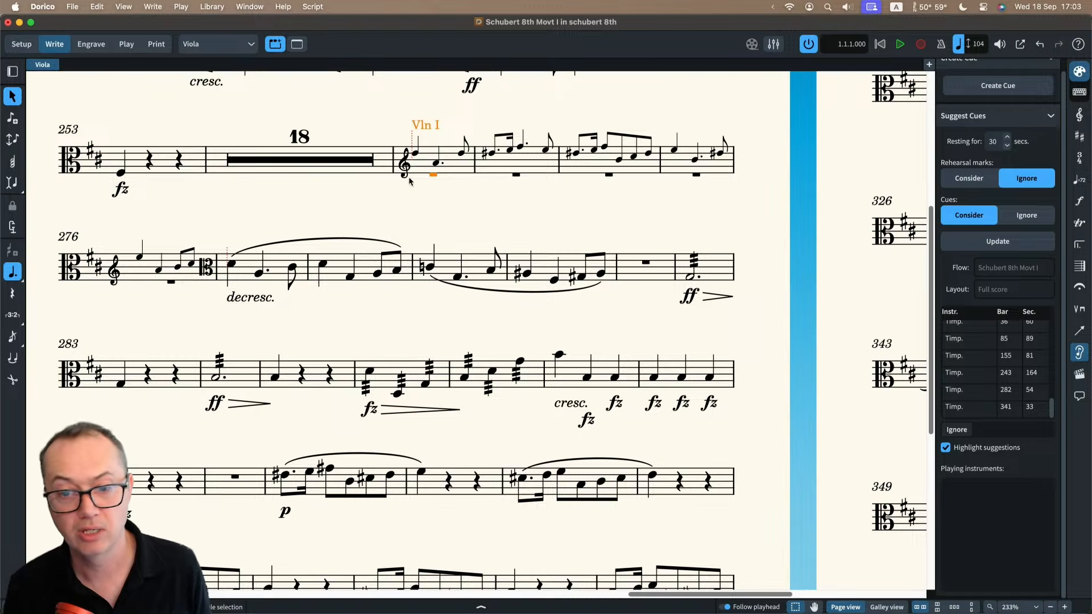
Try shortening and lengthening the end of the Violin I cue, and return it to the end of bar 276.
click(430, 134)
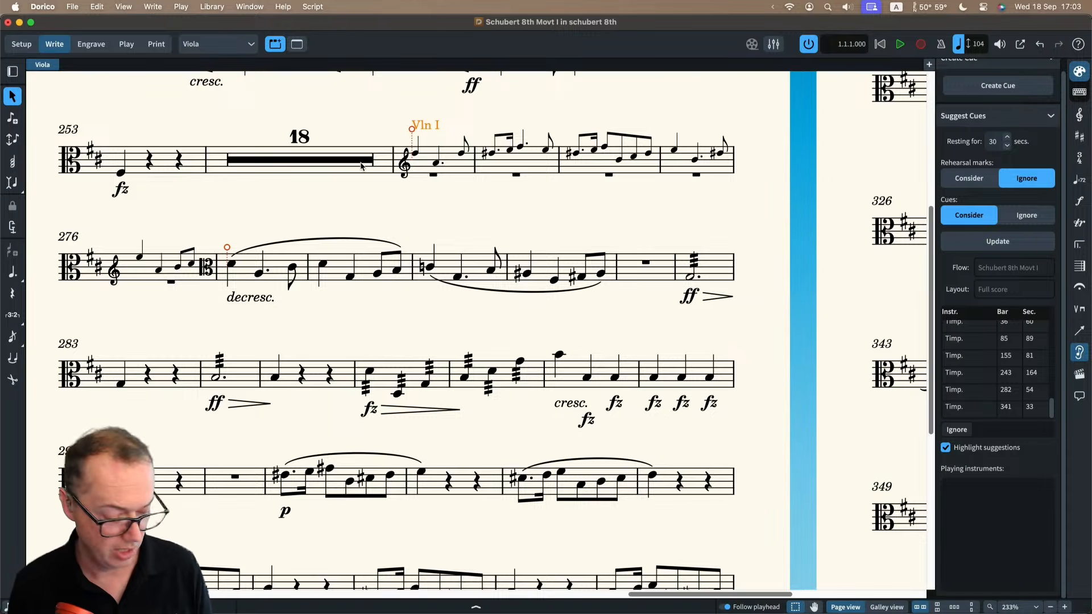
key(shift+alt+Left)
key(shift+alt+Left)
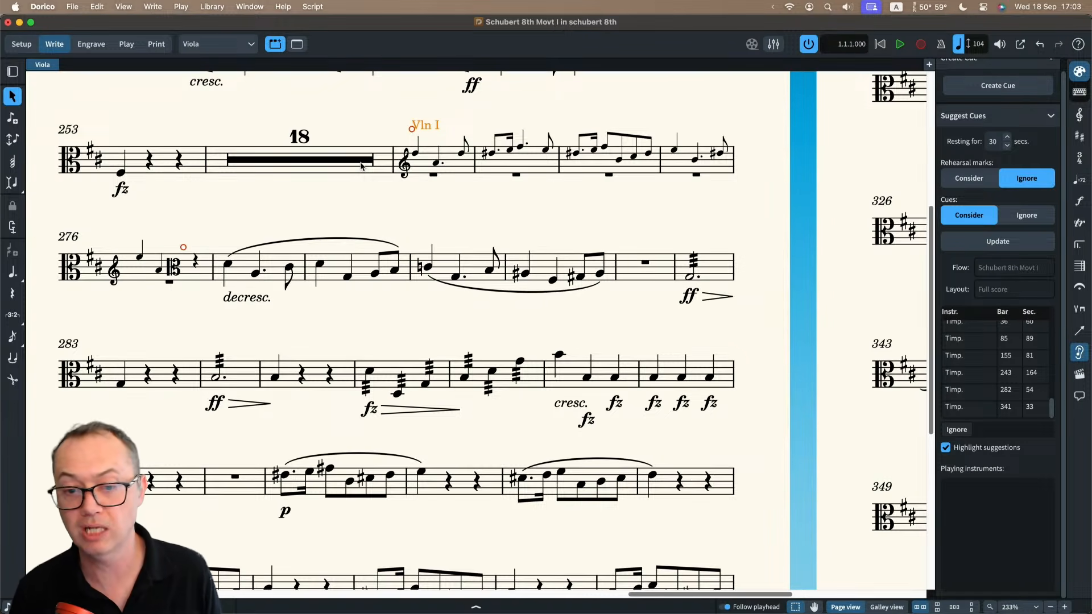
key(shift+alt+Right)
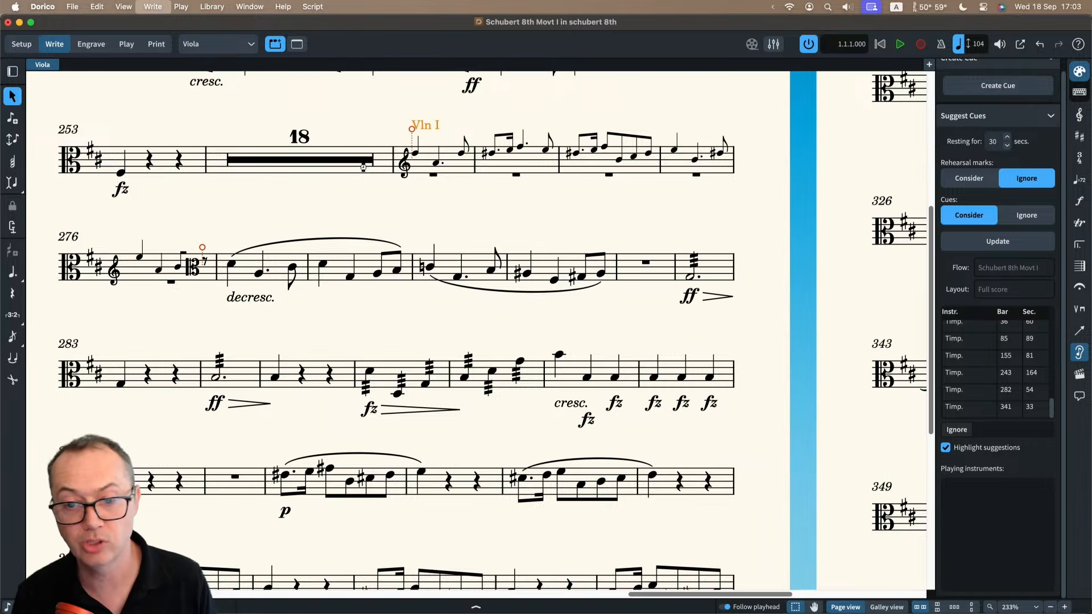
key(shift+alt+Right)
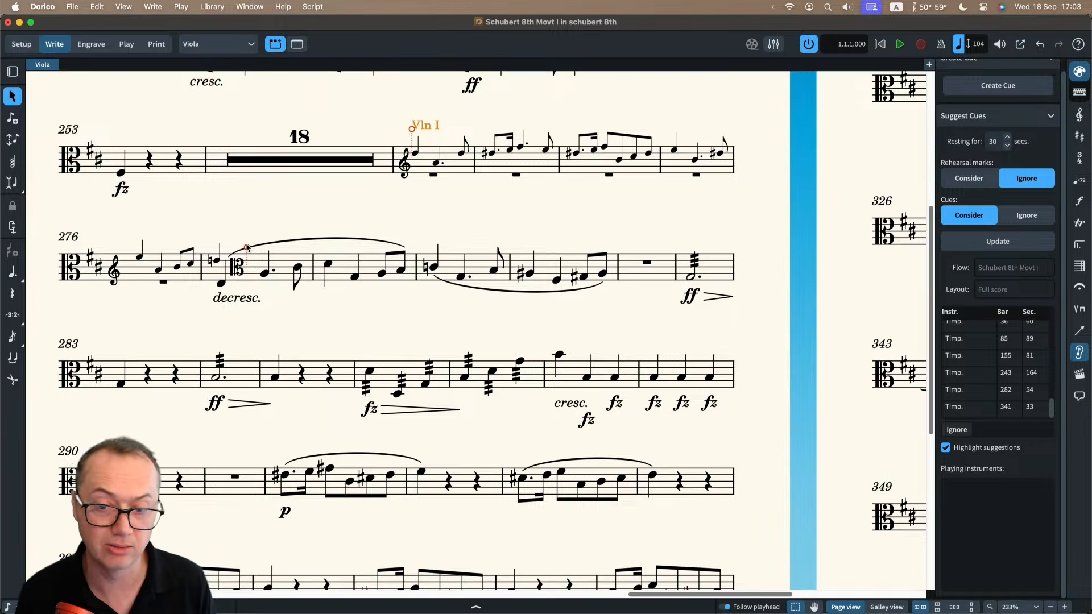
key(shift+alt+Left)
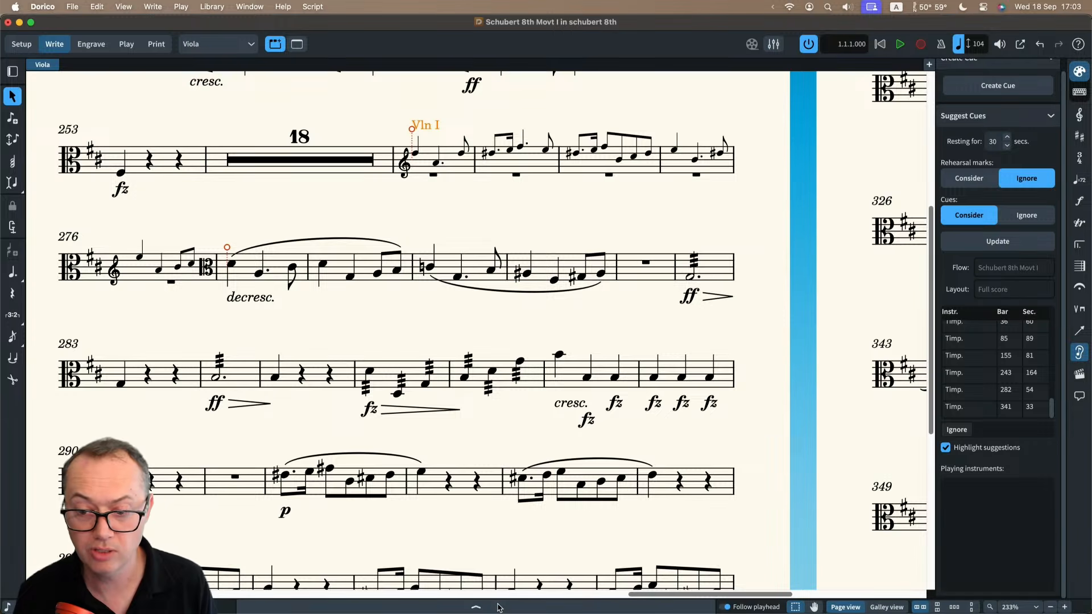
Display the properties of the Violin I cue and show its slurs.
click(477, 607)
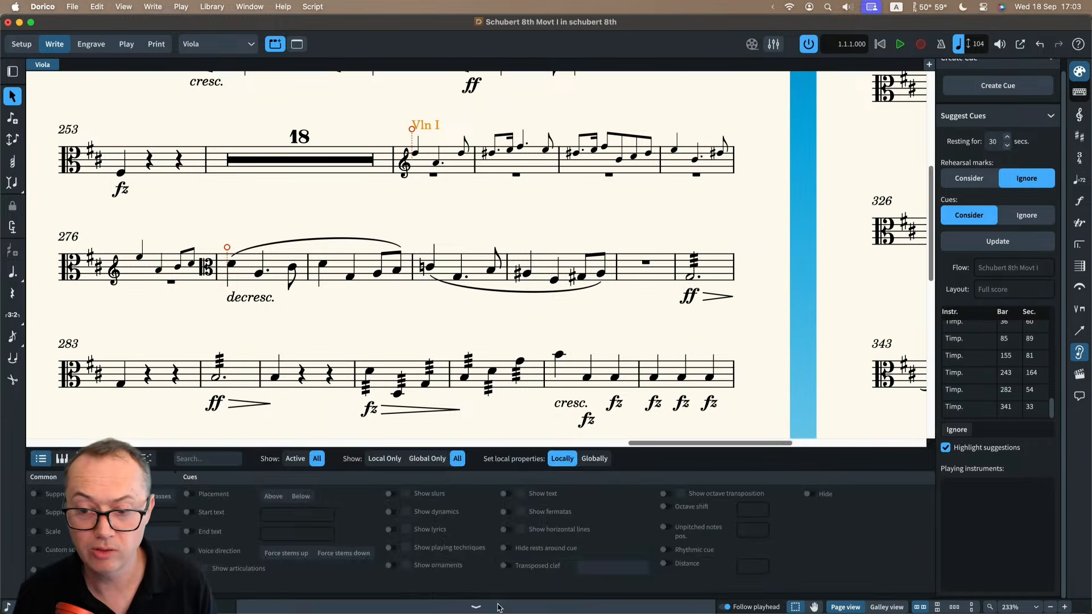
click(398, 493)
click(416, 494)
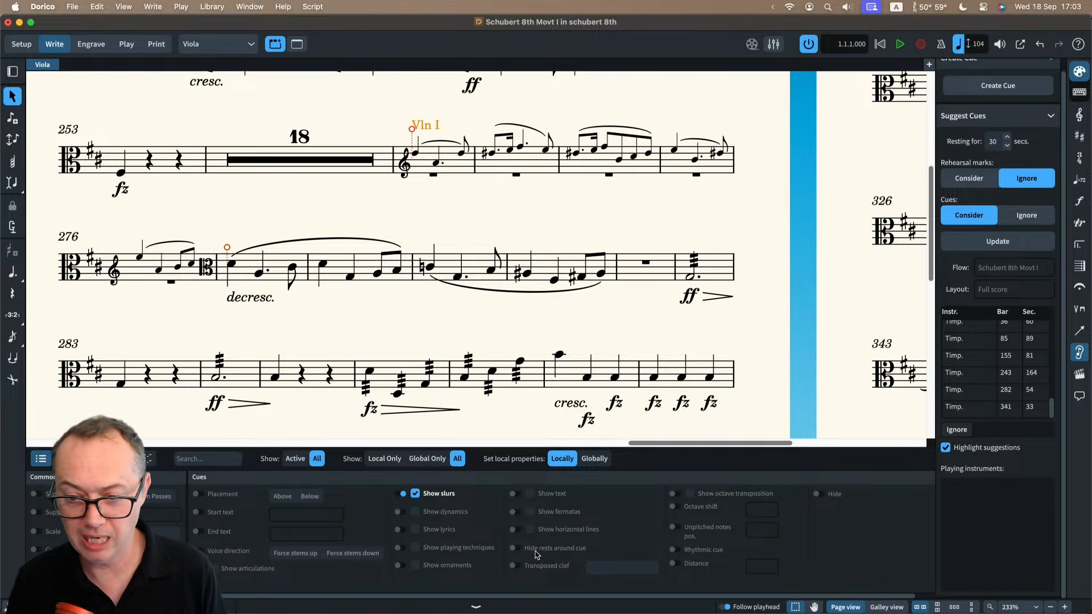
Set the Violin I cue's transposed clef to None and its octave shift to -1.
click(517, 565)
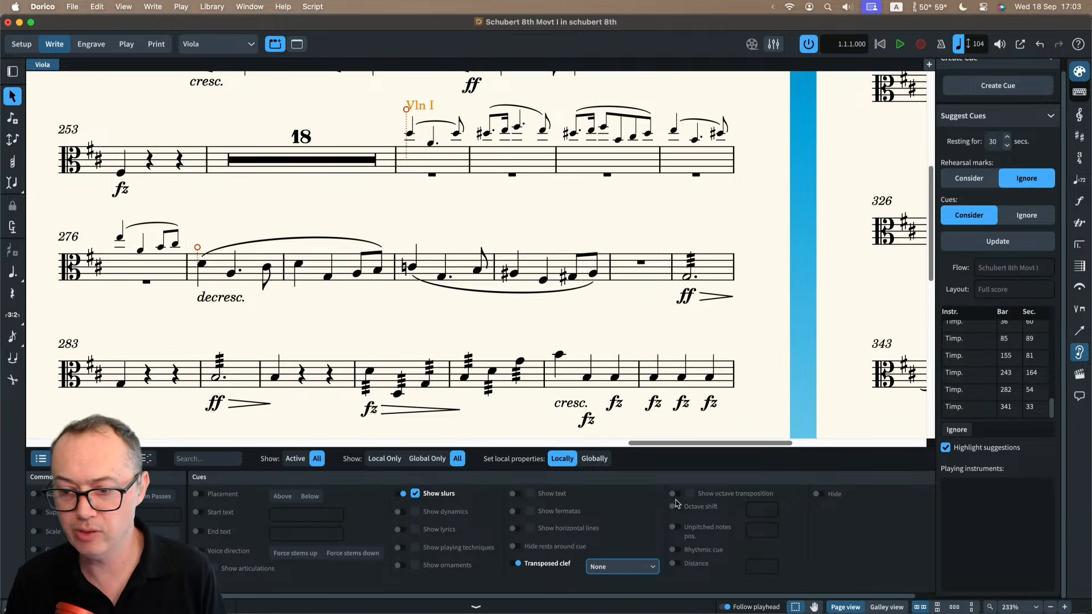
click(772, 513)
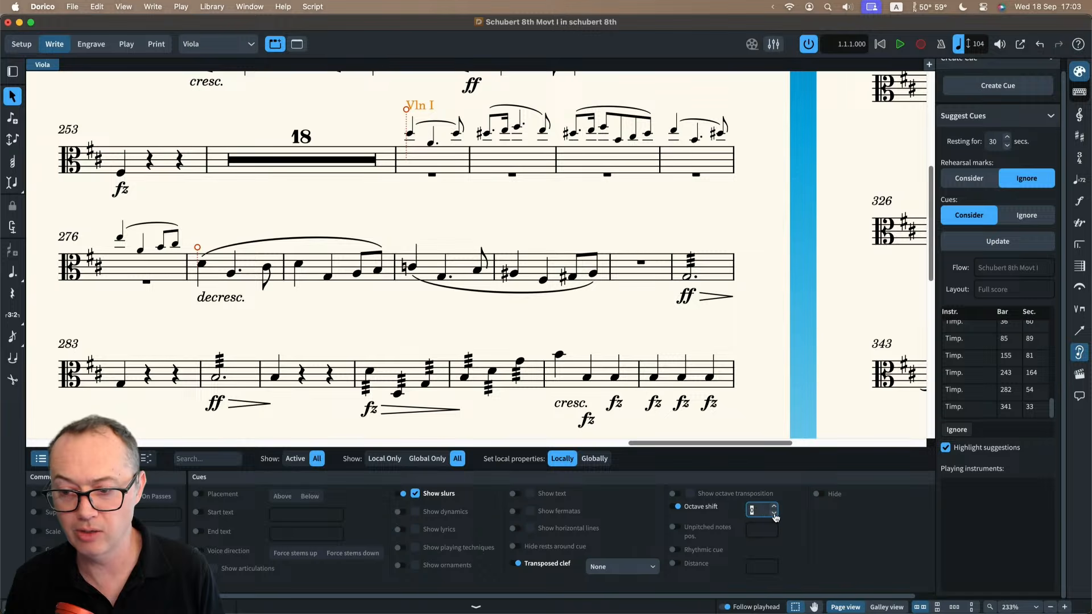
click(774, 514)
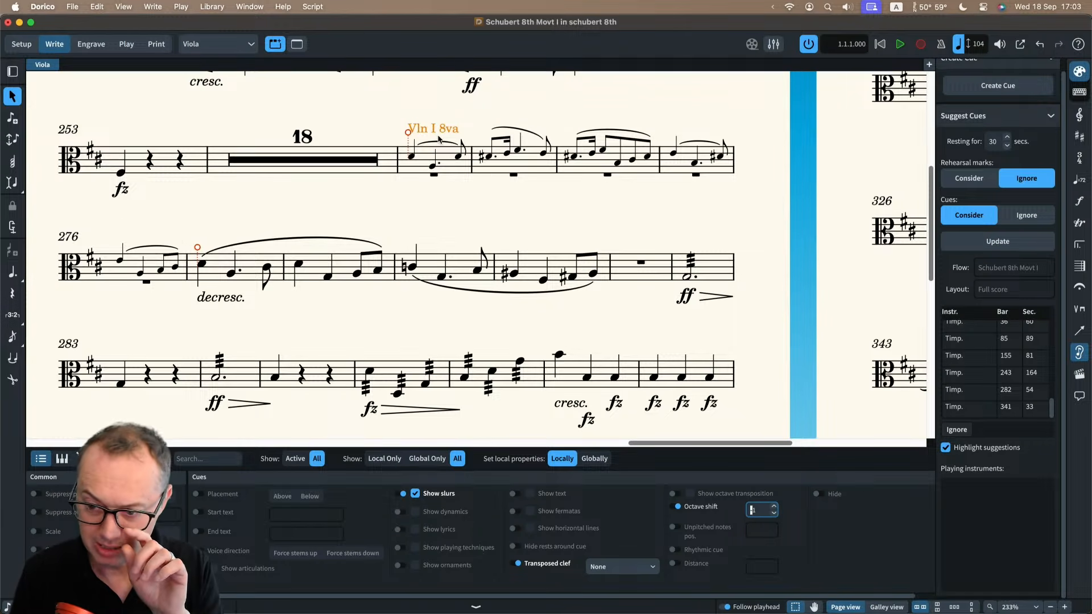
Try showing the Violin I cue as a rhythmic cue with rhythmic slashes, and restore its normal pitched notation.
click(674, 552)
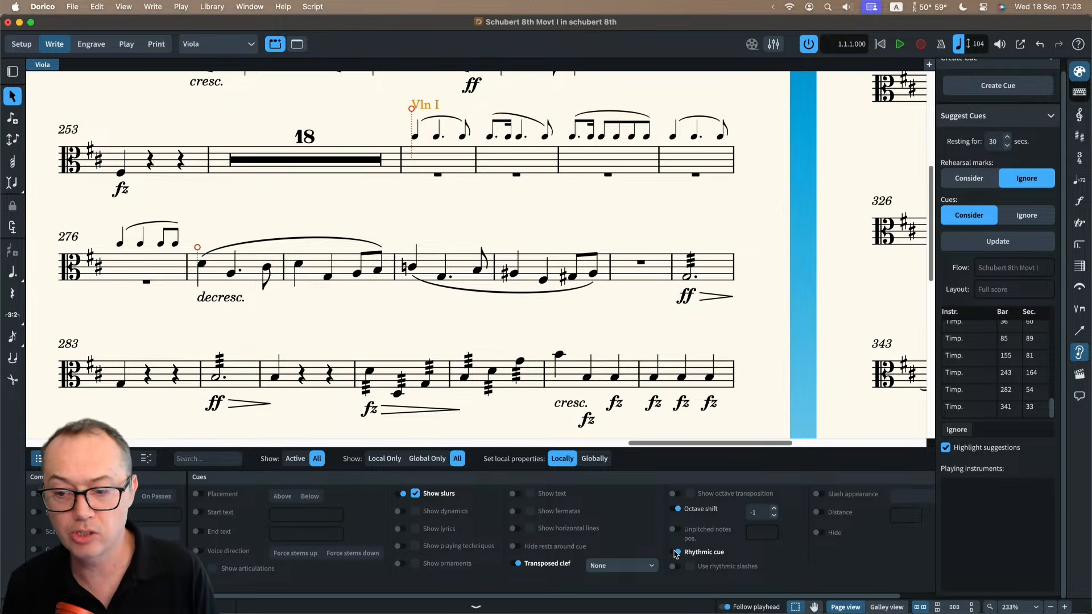
click(675, 567)
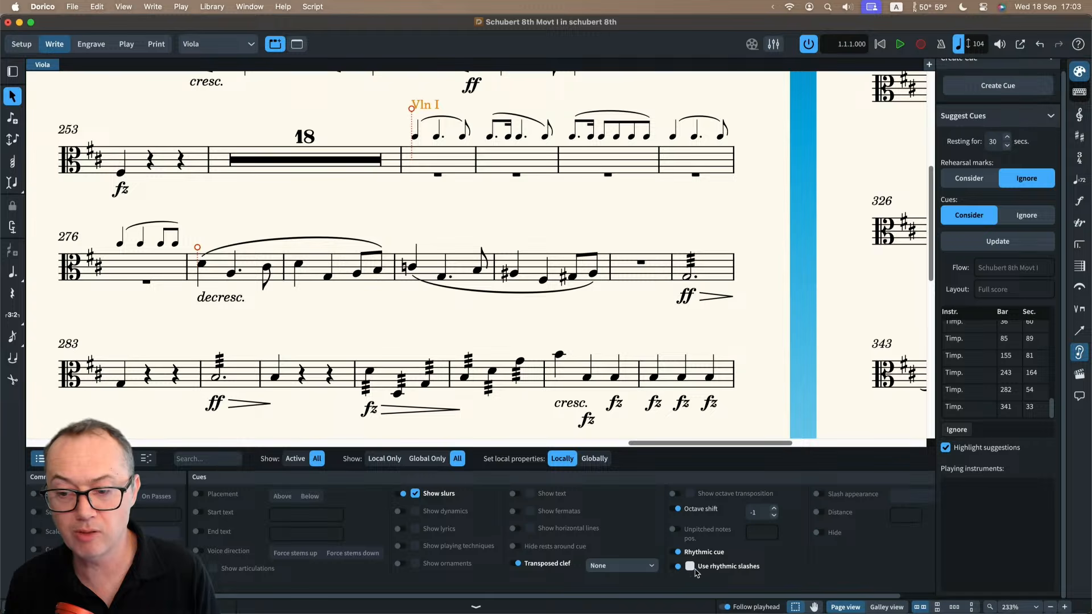
click(691, 567)
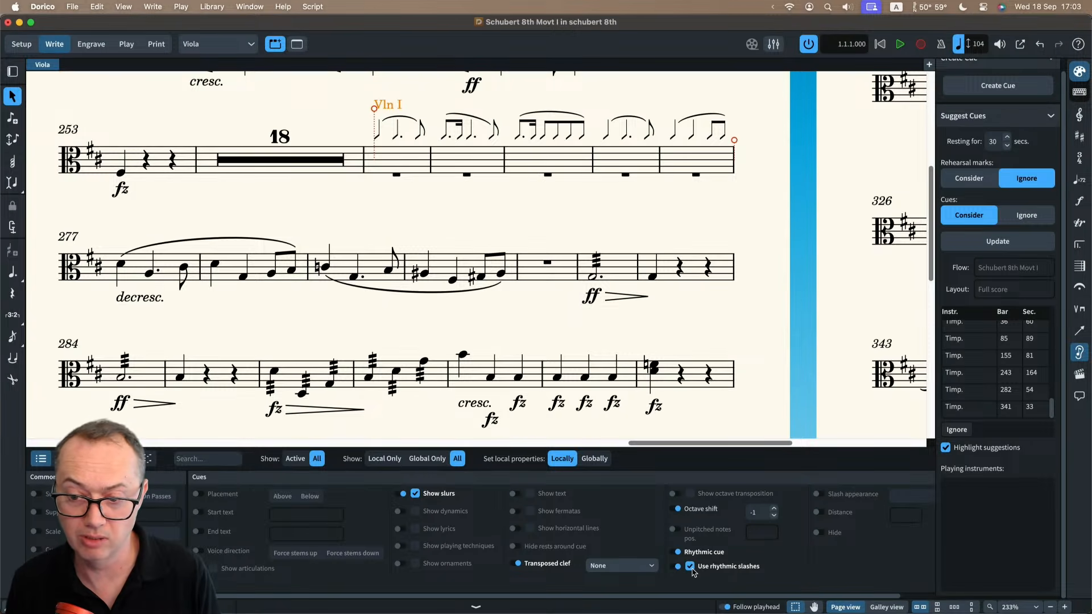
click(690, 567)
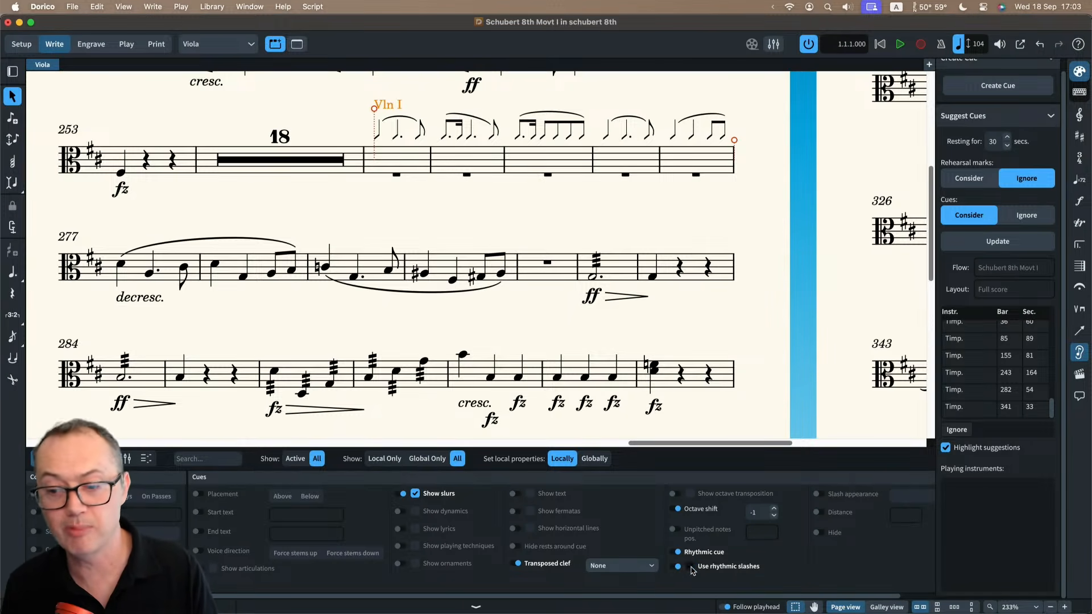
click(678, 552)
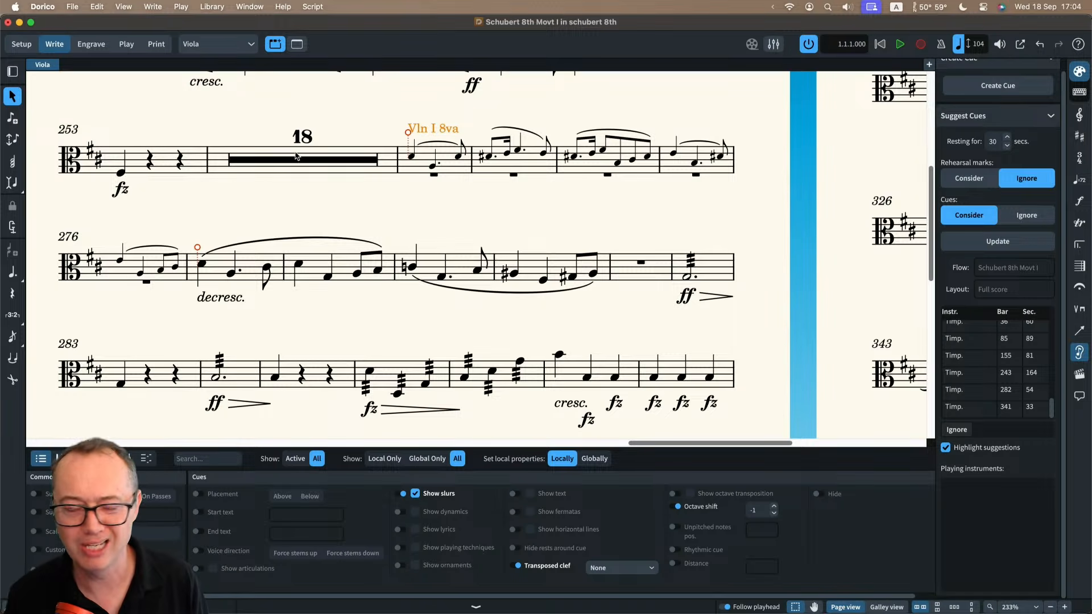
Look over the finished cue in the Viola part and switch to the Untitled Project 1 window.
scroll(296, 157, left, 3)
scroll(296, 156, up, 2)
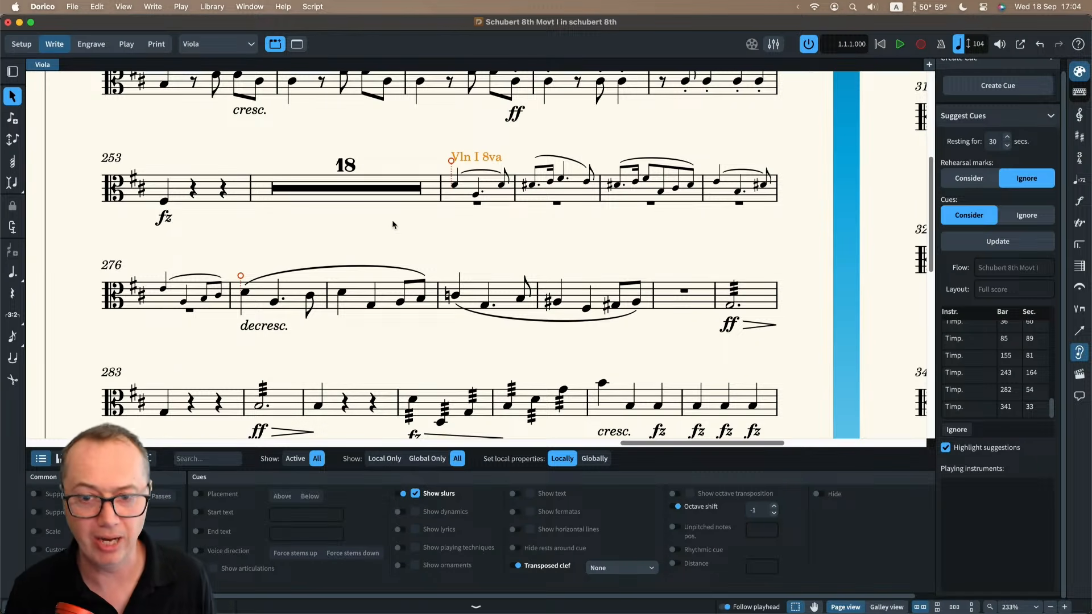
click(247, 7)
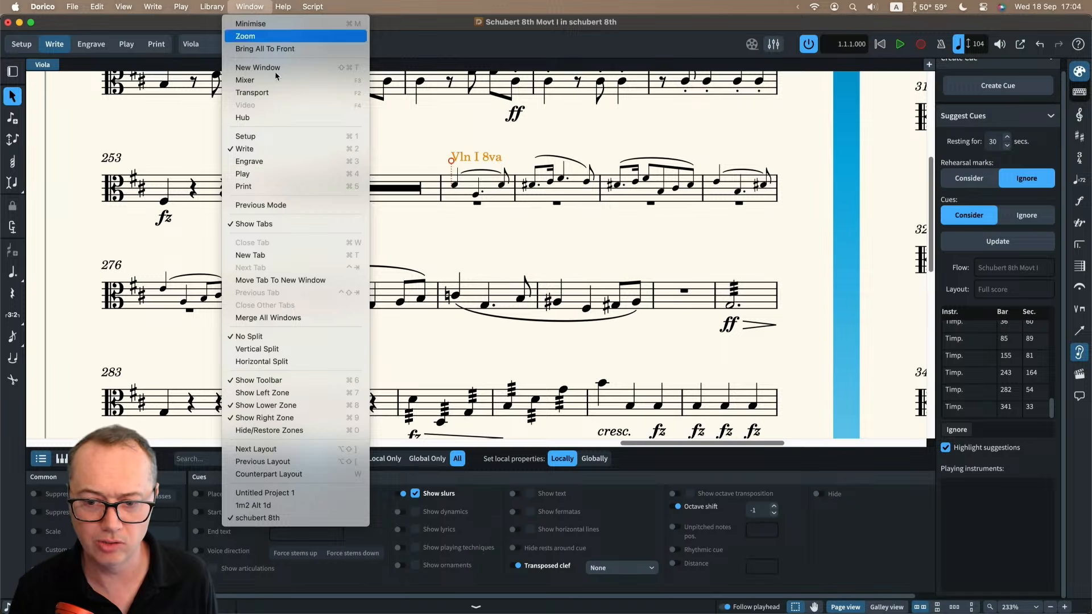
click(318, 491)
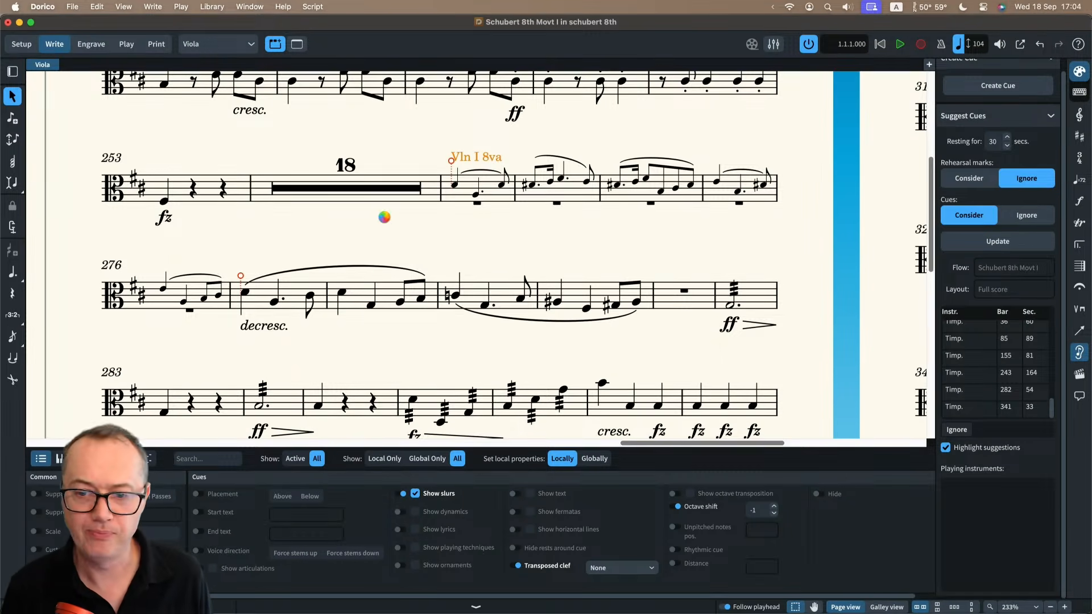
Add a solo player holding a Voice instrument to the Untitled Project 1 score.
scroll(359, 216, left, 20)
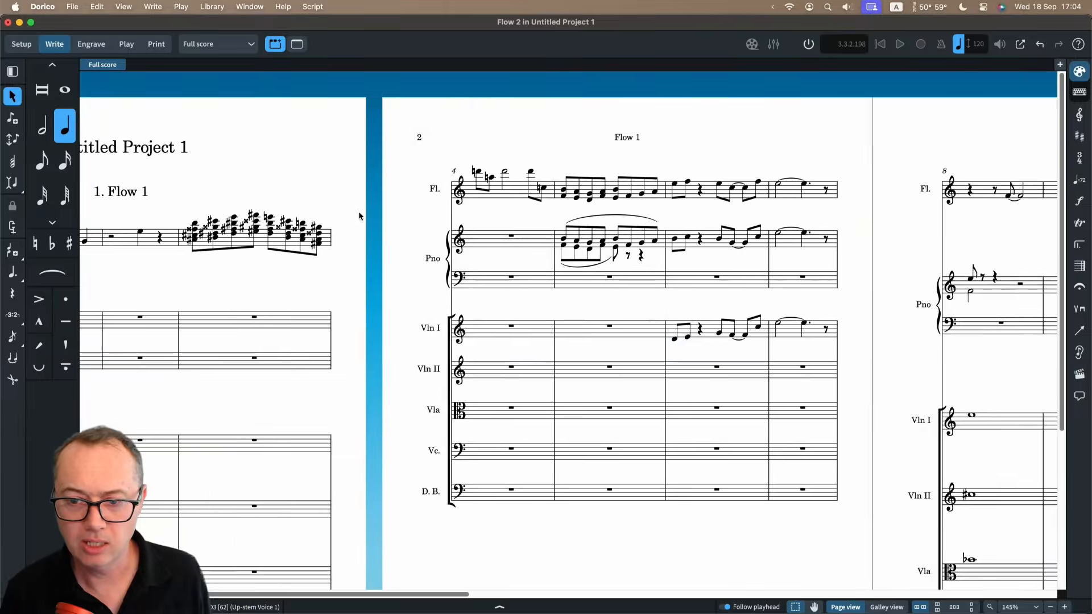
scroll(359, 217, down, 2)
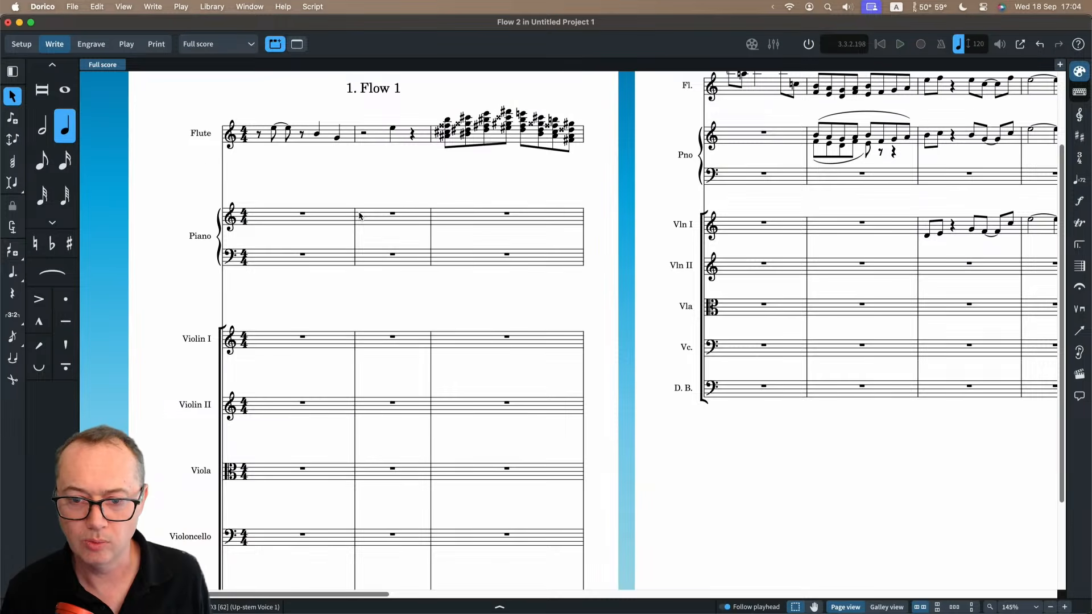
scroll(359, 216, up, 2)
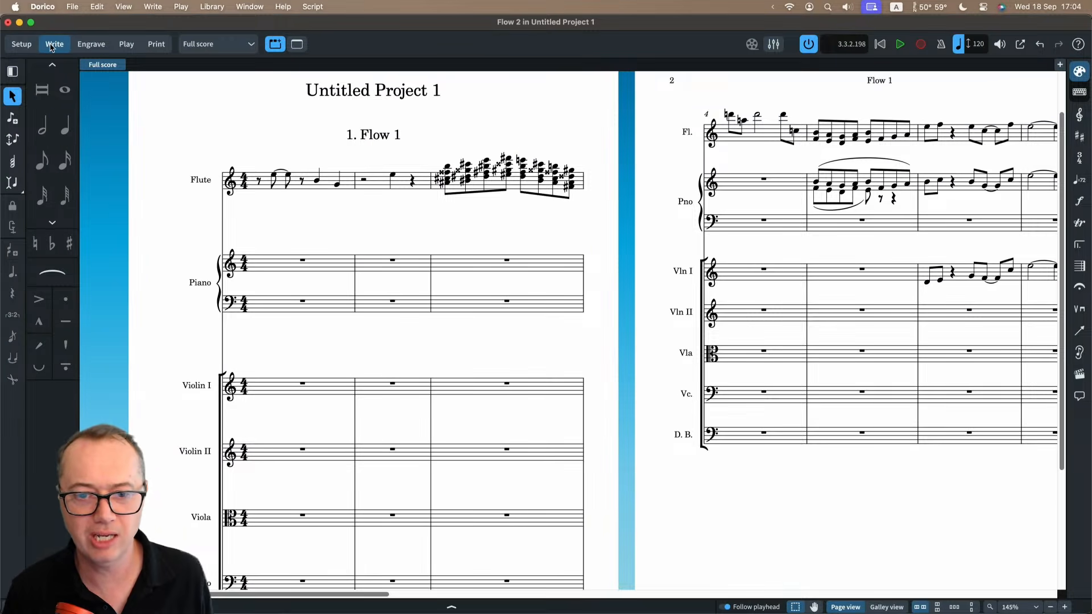
click(21, 45)
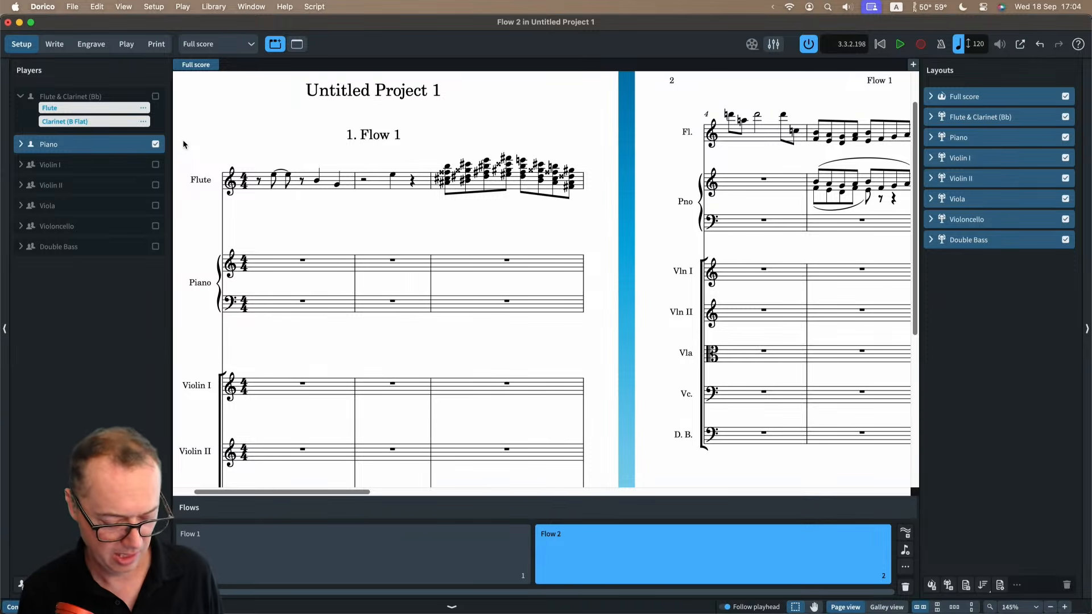
key(shift+p)
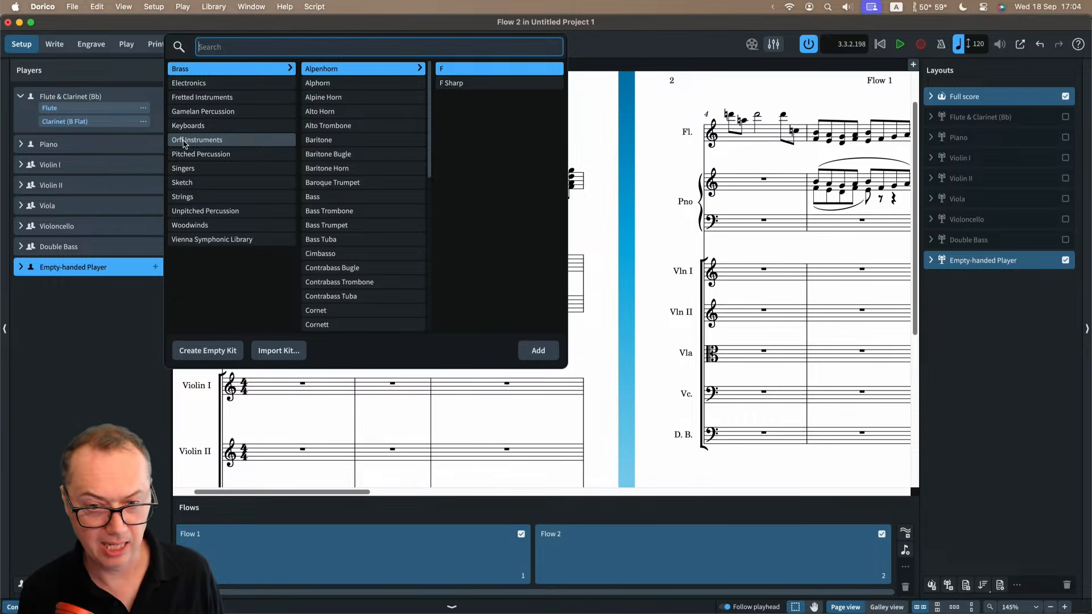
text(voice)
key(Return)
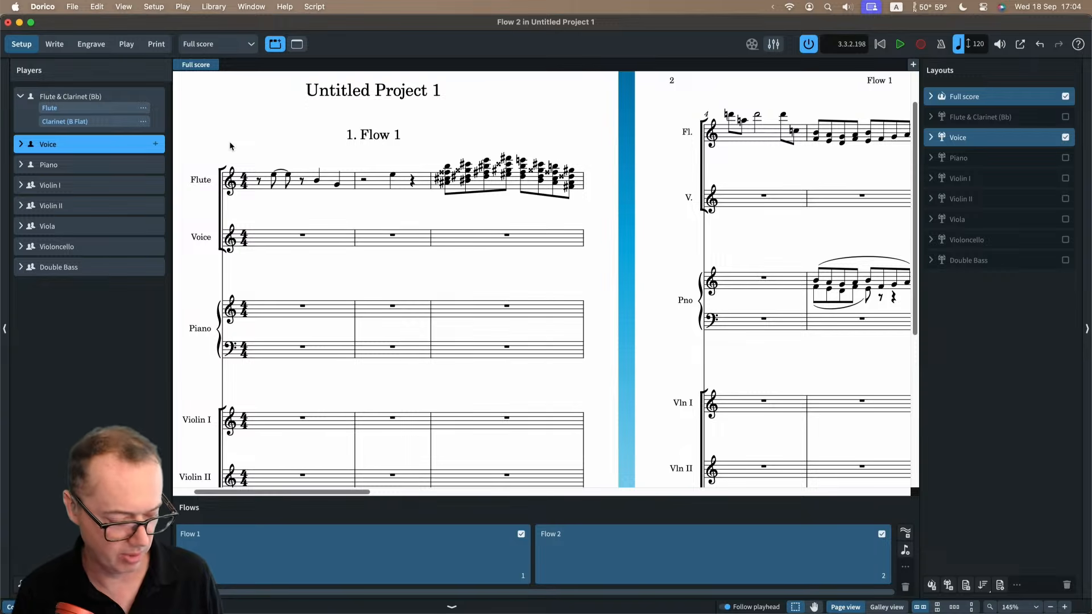
From bar 1 of the Voice staff, enter quarter notes D, E, A, C, a quarter rest, and quarter notes F, G, A, G, F.
key(super+2)
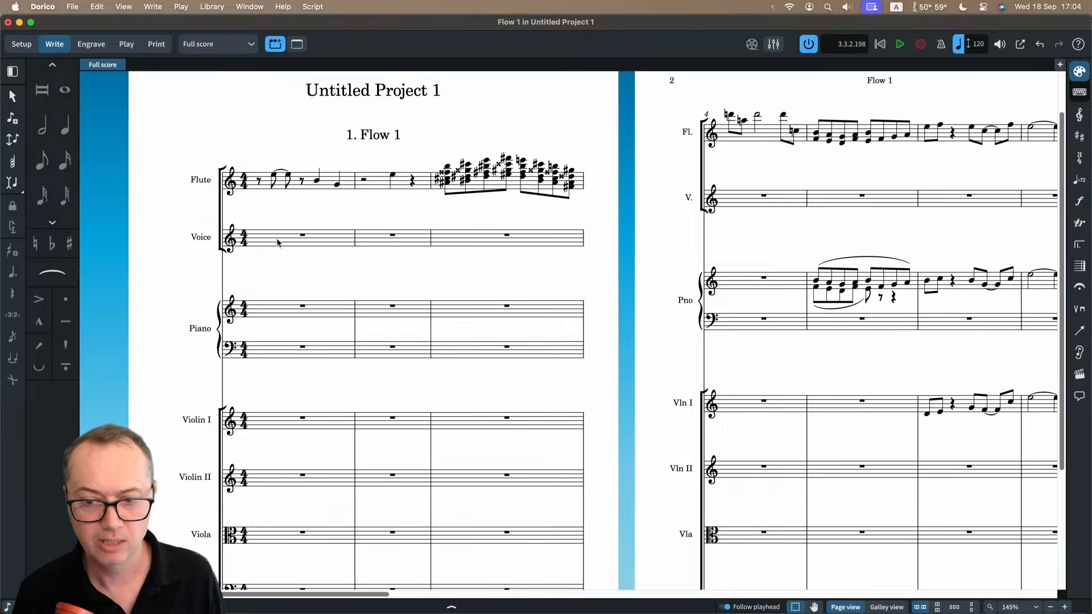
click(278, 242)
key(shift+n)
key(d)
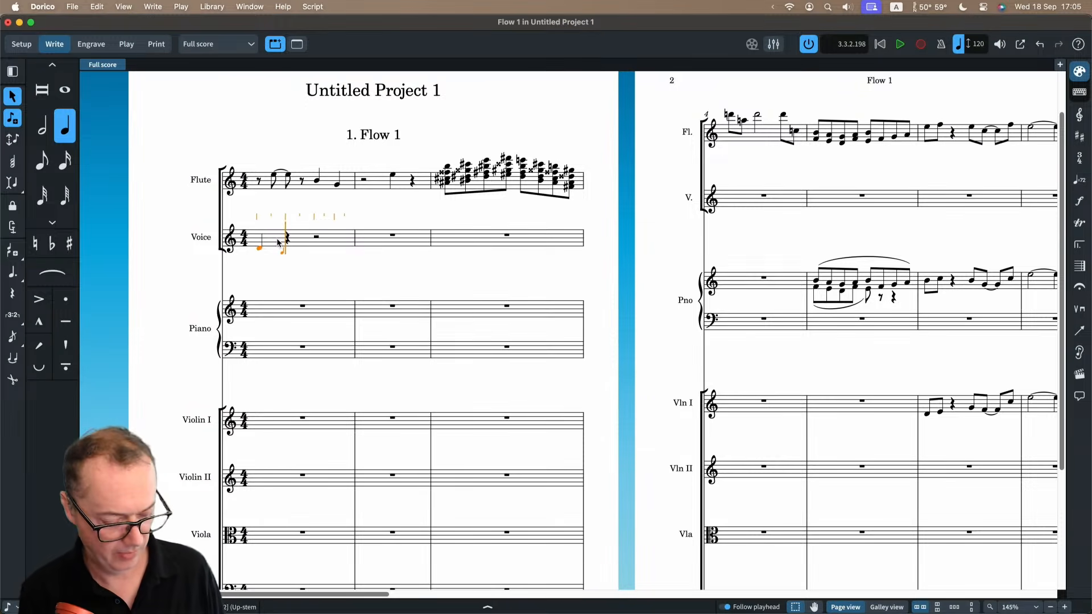
key(e)
key(a)
key(c)
key(space)
key(f)
key(g)
key(a)
key(g)
key(f)
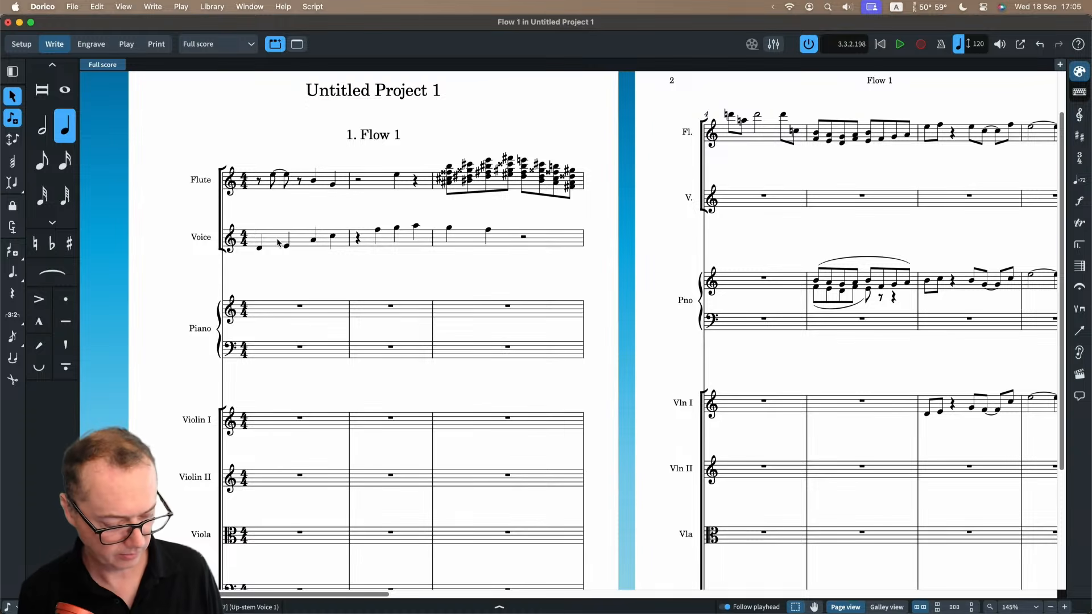
Continue the Voice melody with quarter notes C, E, D, followed by eighth notes D, E, A, C, F, G, F, C, E, D.
key(c)
key(e)
key(4)
key(a)
key(c)
key(f)
key(g)
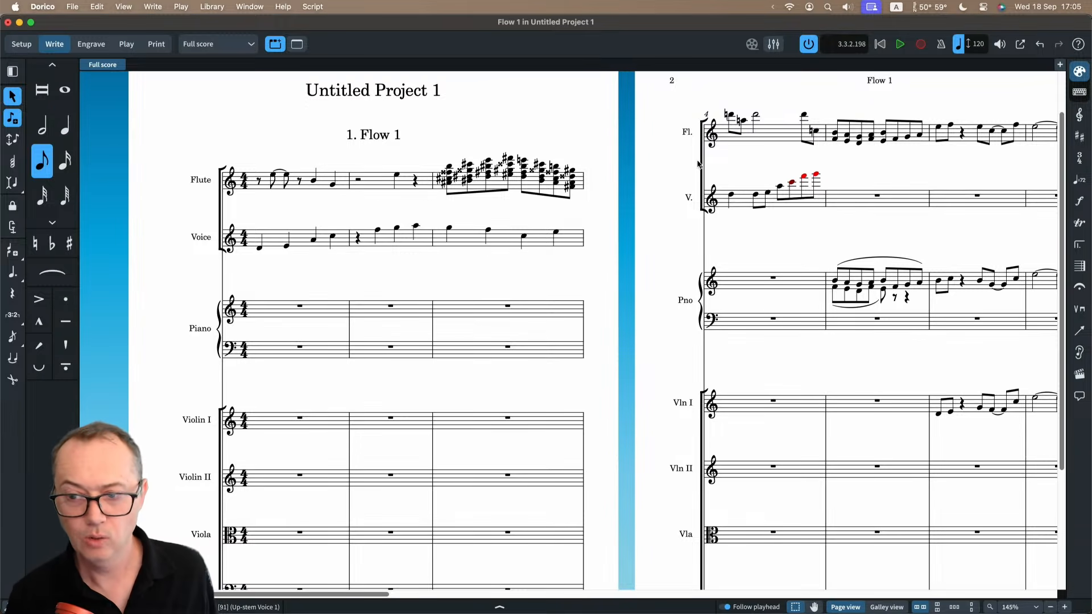
key(f)
key(c)
key(e)
key(d)
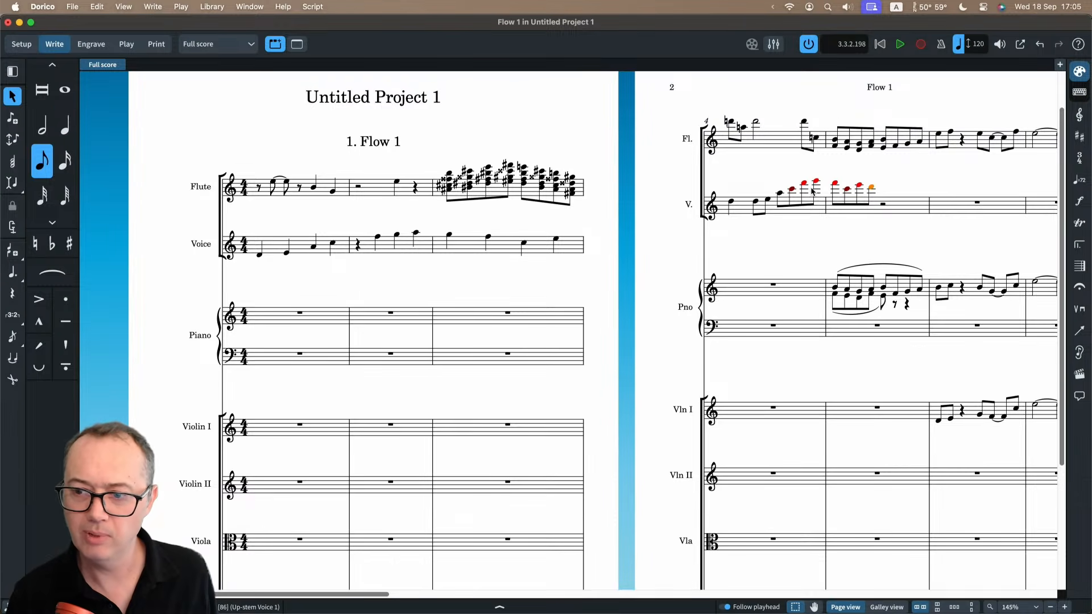
Transpose the Voice's out-of-range eighth notes in bars 4 and 5 down an octave.
key(super+equal)
key(super+equal)
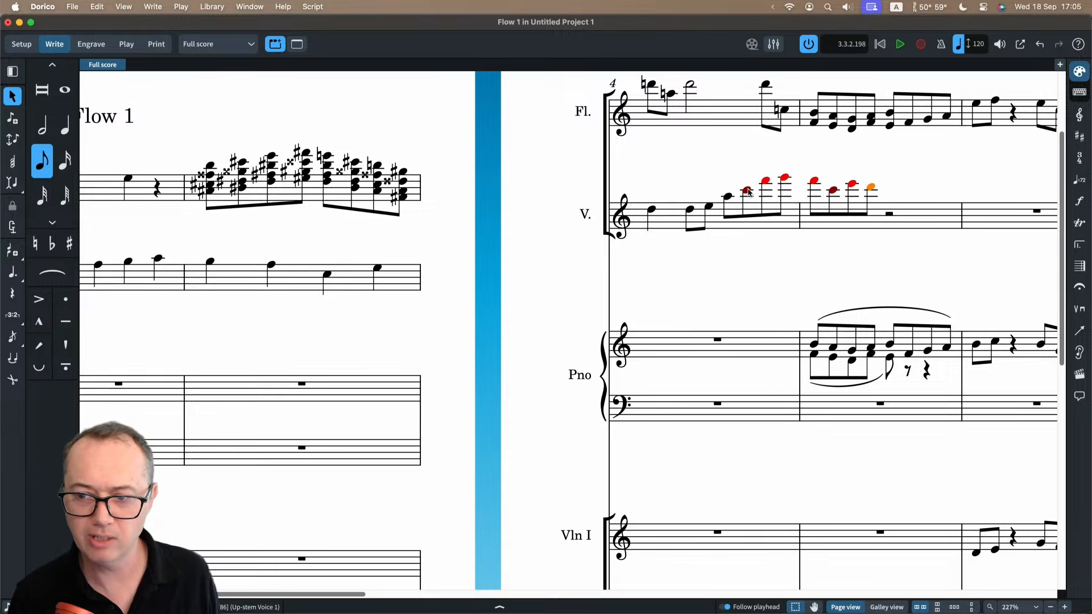
click(747, 191)
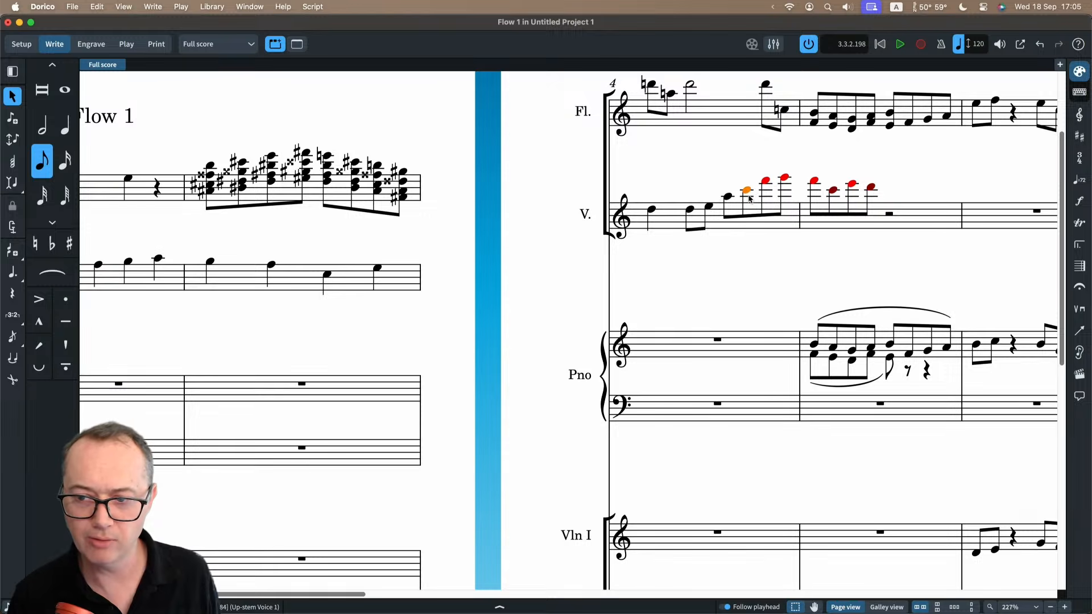
shift+click(871, 189)
key(super+alt+Down)
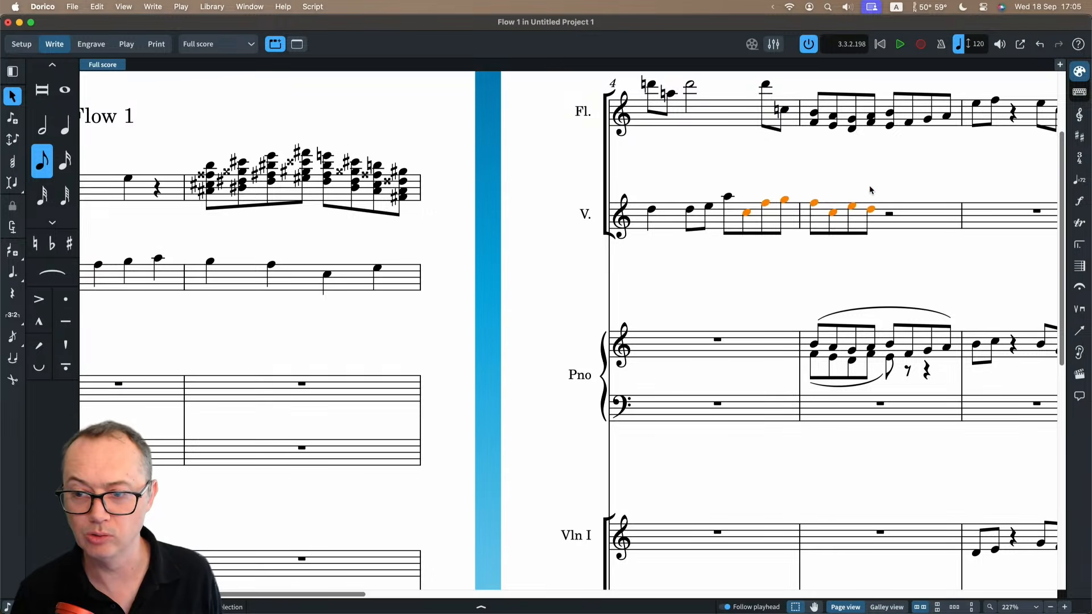
click(697, 293)
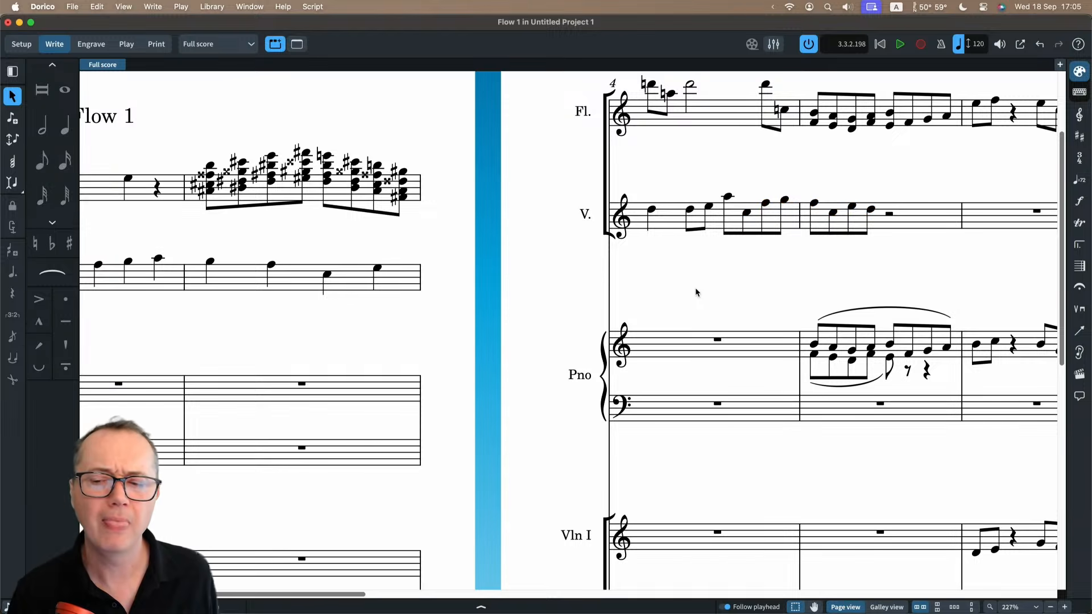
Add an eighth-note F on the offbeat of beat 3 in bar 5 of the Voice staff.
scroll(706, 292, right, 3)
scroll(711, 292, right, 1)
double_click(750, 221)
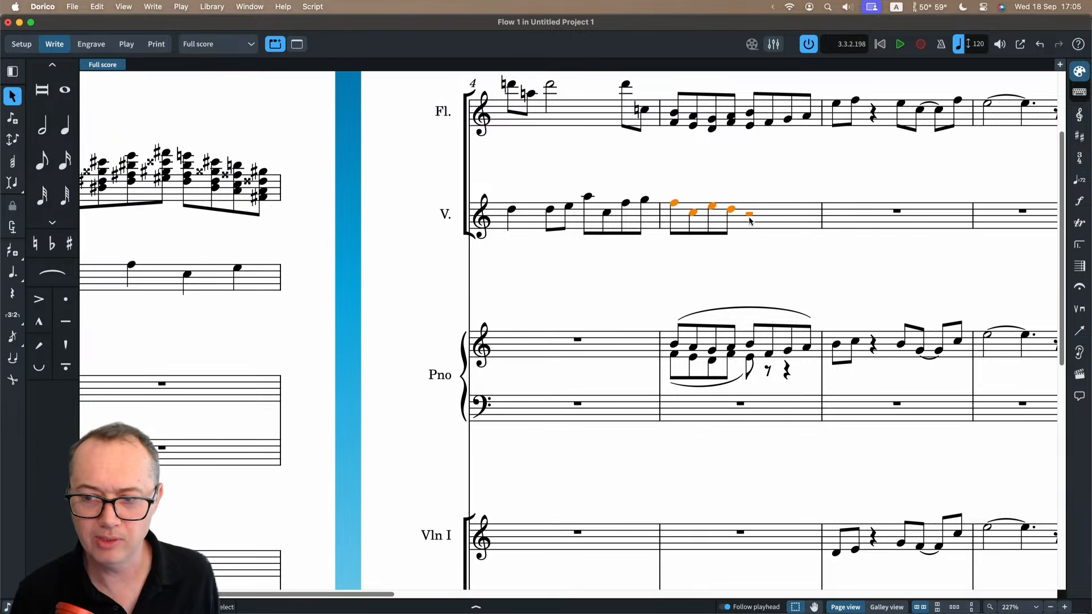
key(Right)
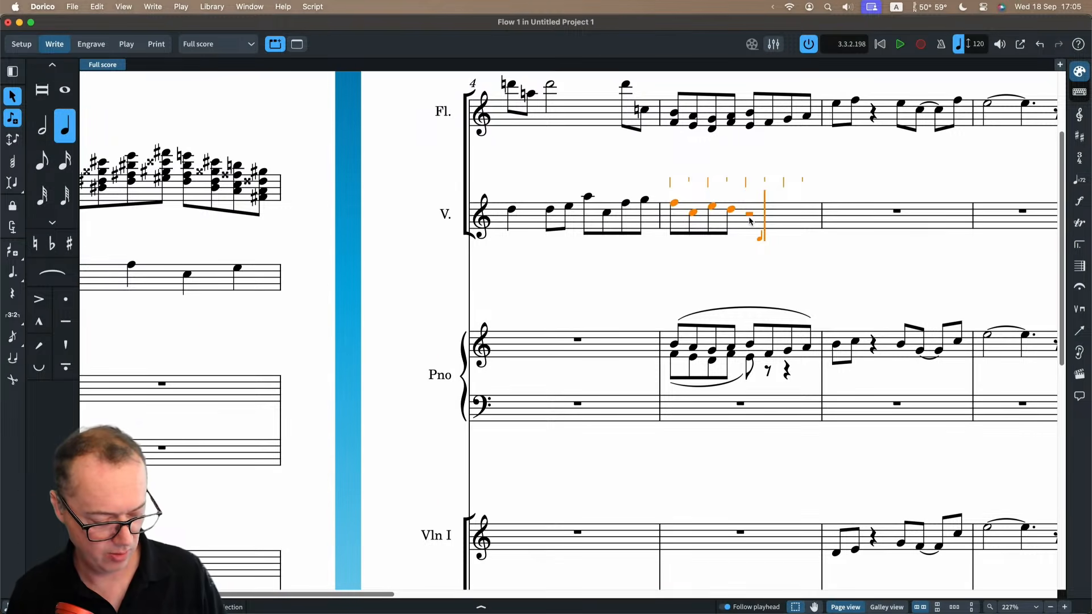
key(6)
key(f)
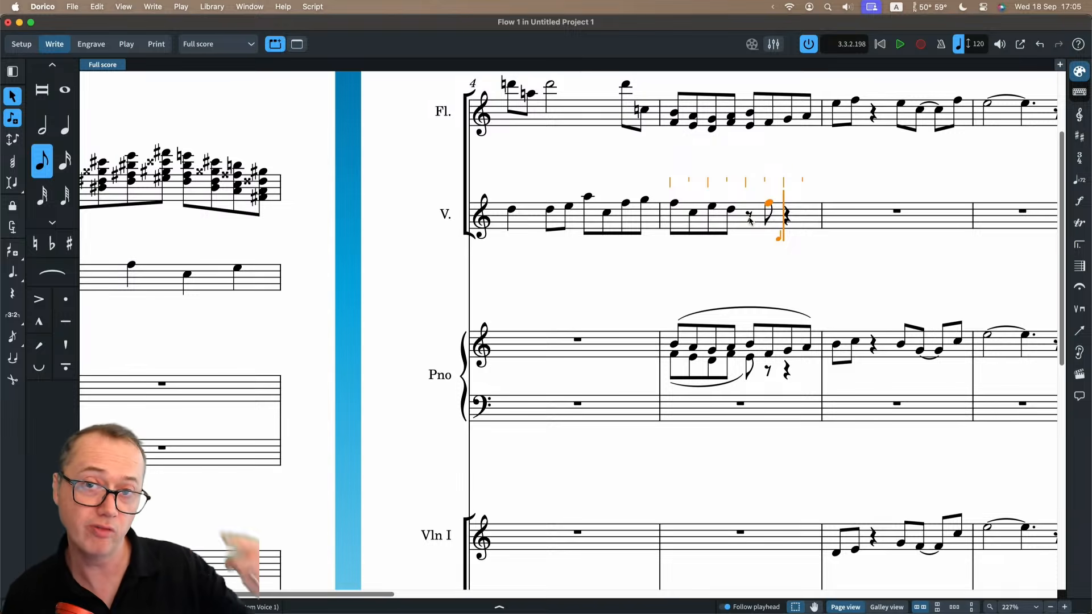
Step the caret forward and back through bars 5 and 6 of the Voice staff, and leave note input.
key(Right)
key(Right)
key(Right)
key(Left)
key(Left)
key(Left)
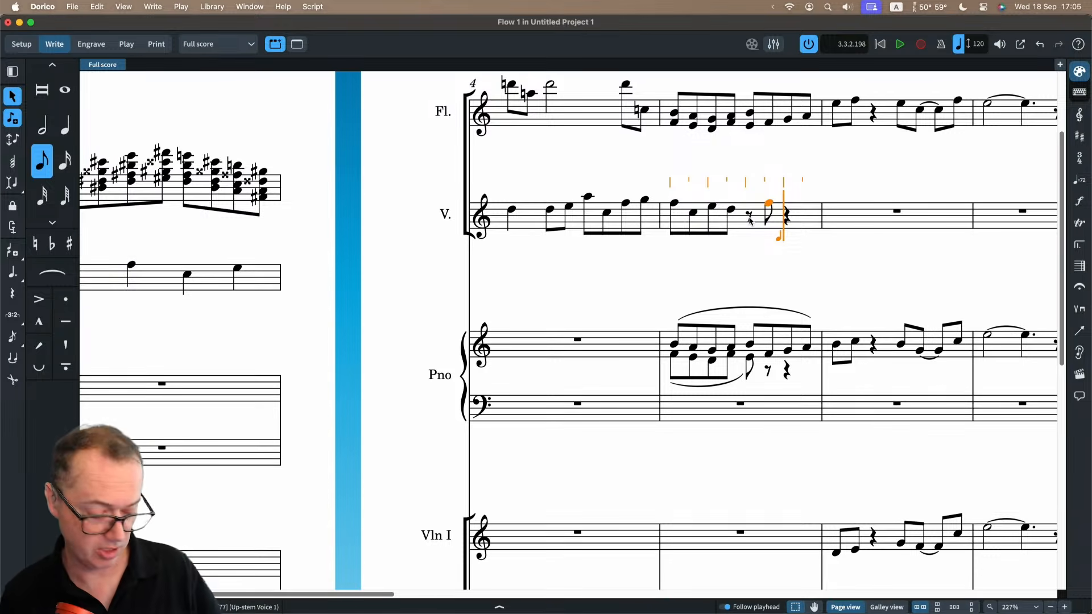
key(Right)
key(Right)
key(Right)
key(Right)
key(Right)
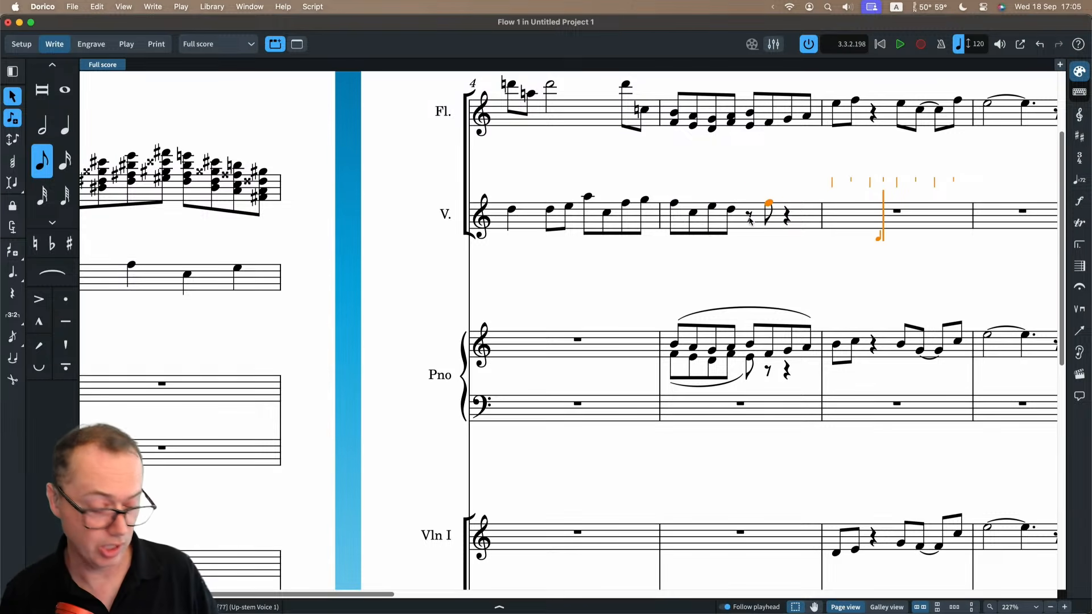
key(Escape)
Add line 1 lyrics "You can enter the ly-rics" with an extender from the first Voice note, and the chorus-line lyric "Chorus" at bar 3.
scroll(447, 289, left, 5)
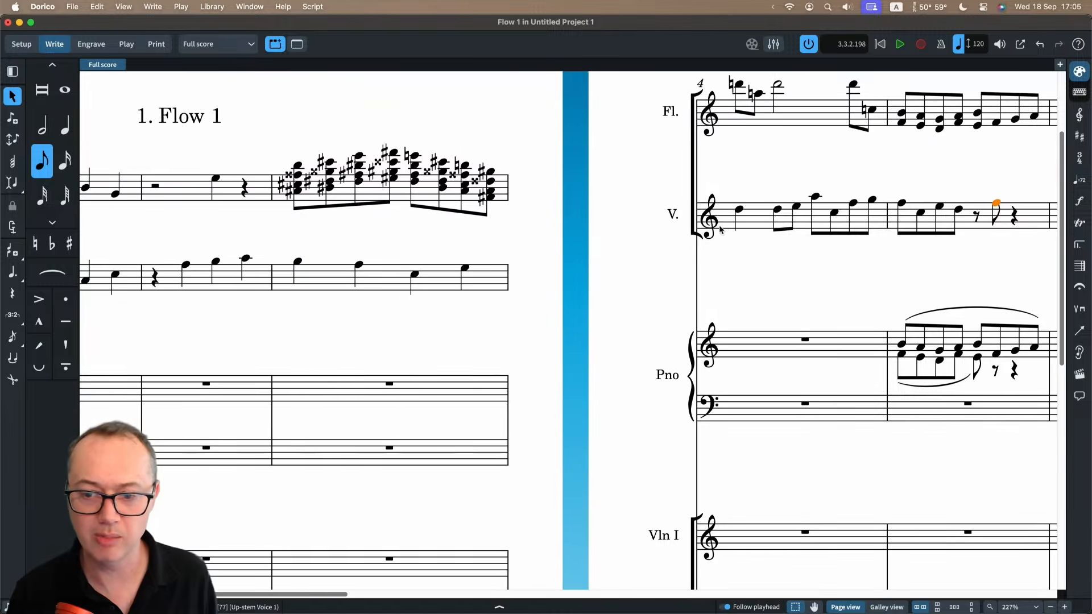
scroll(447, 288, left, 3)
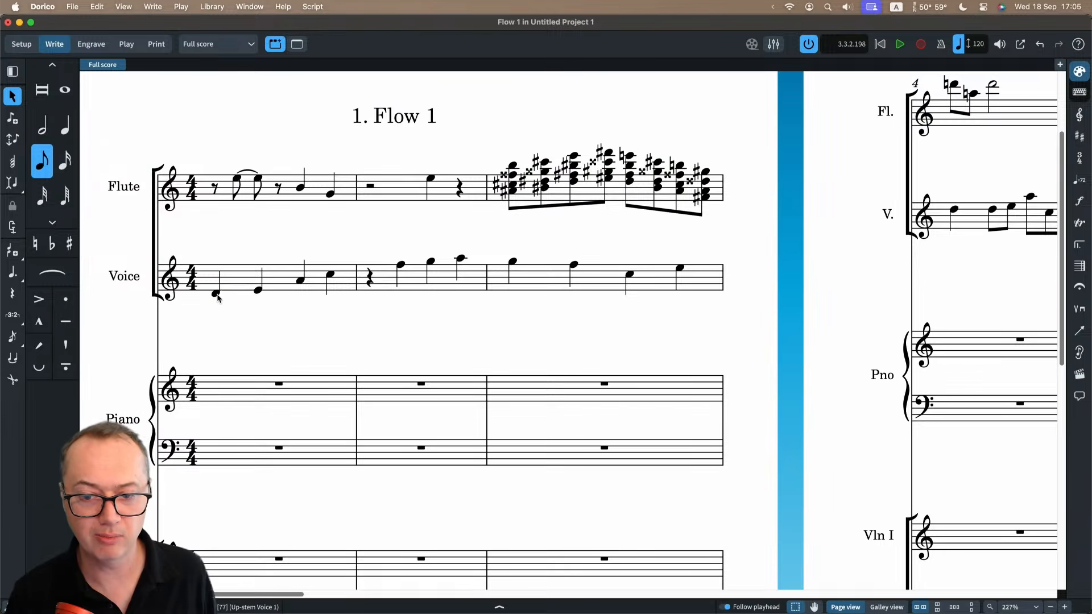
key(6)
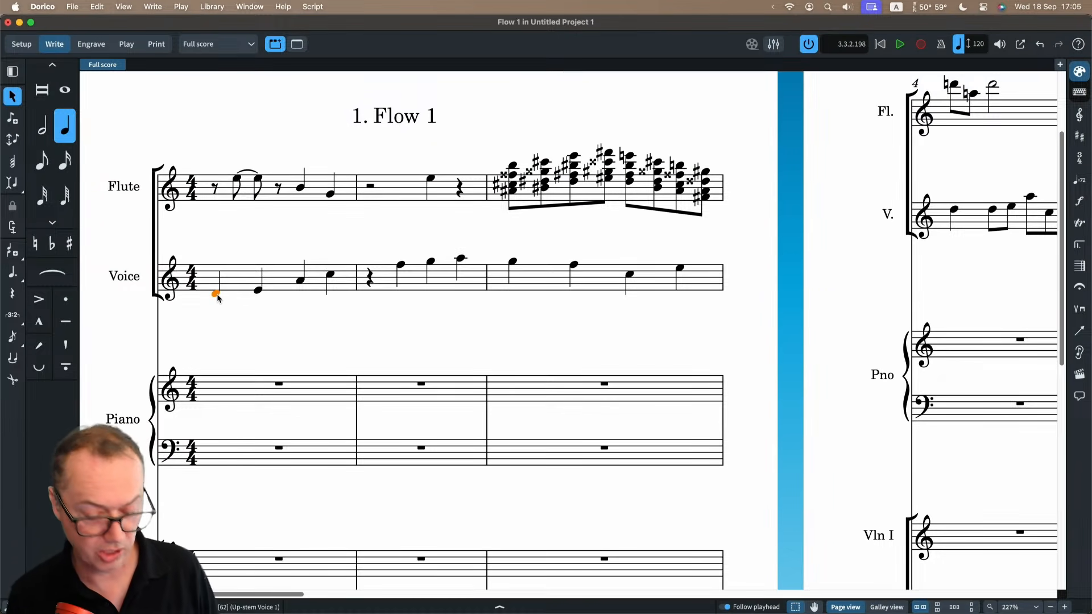
key(shift+l)
text(You can enter )
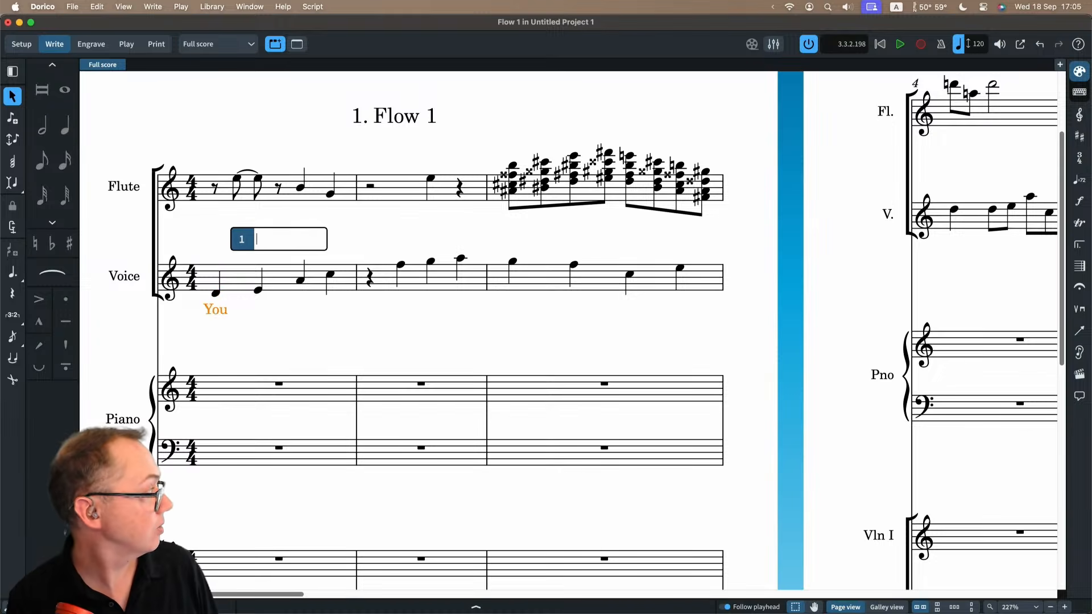
text(the)
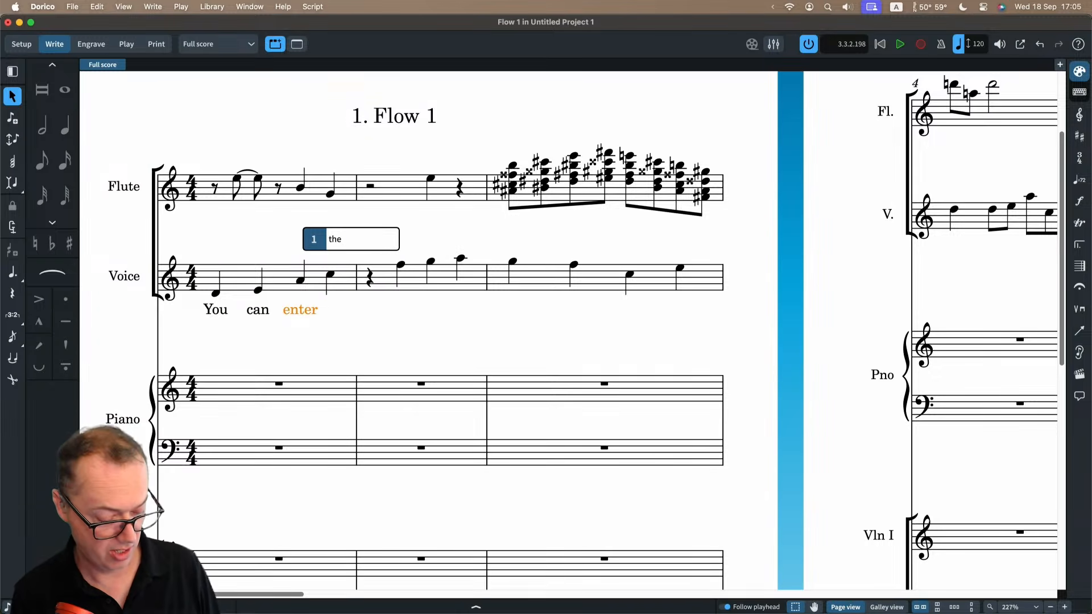
text( ly)
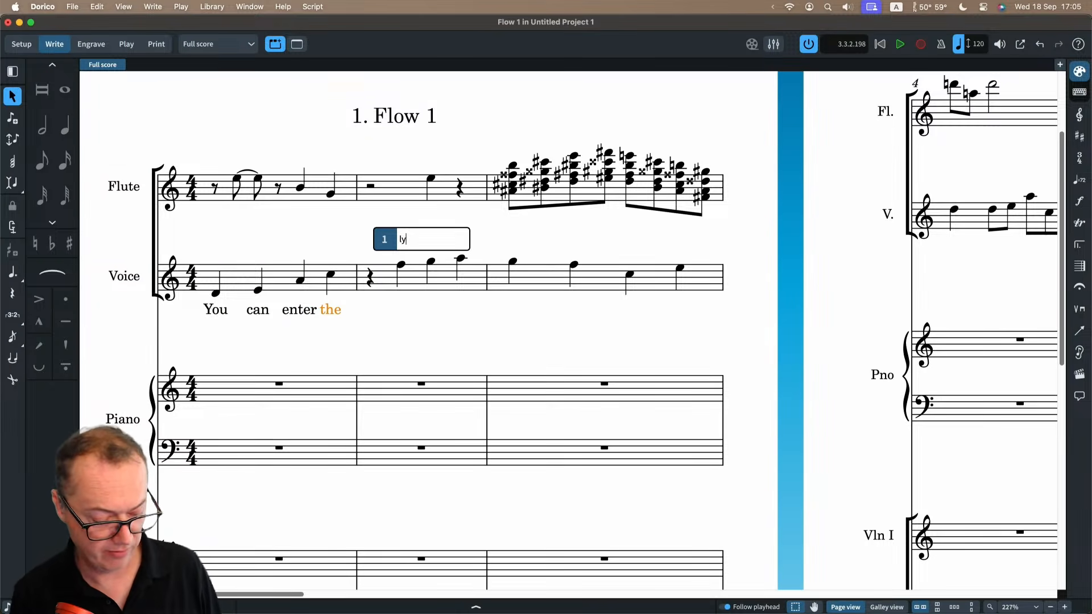
text(-)
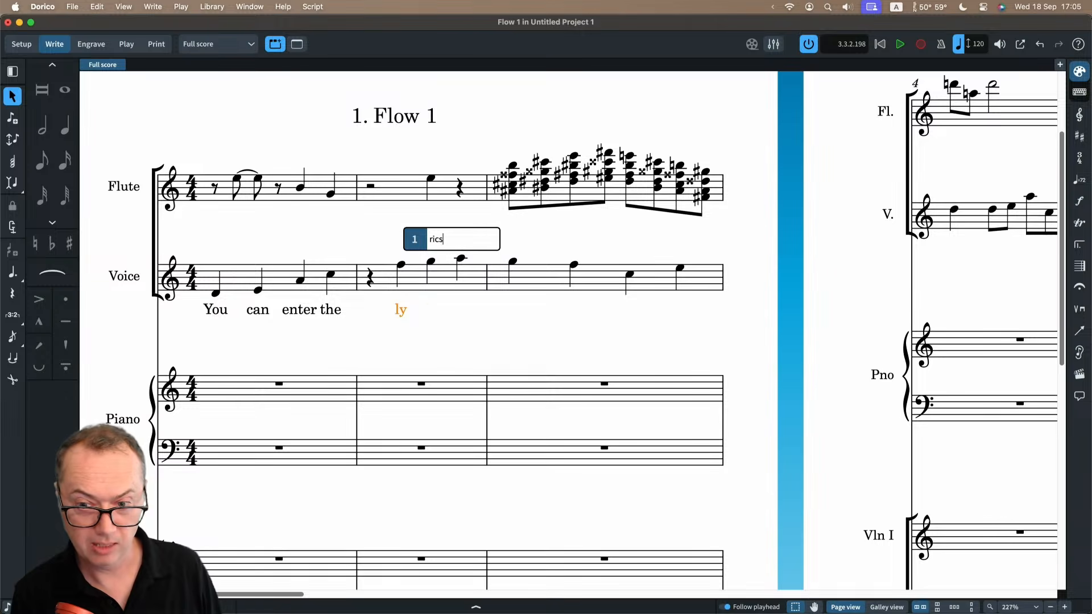
key(space)
key(space)
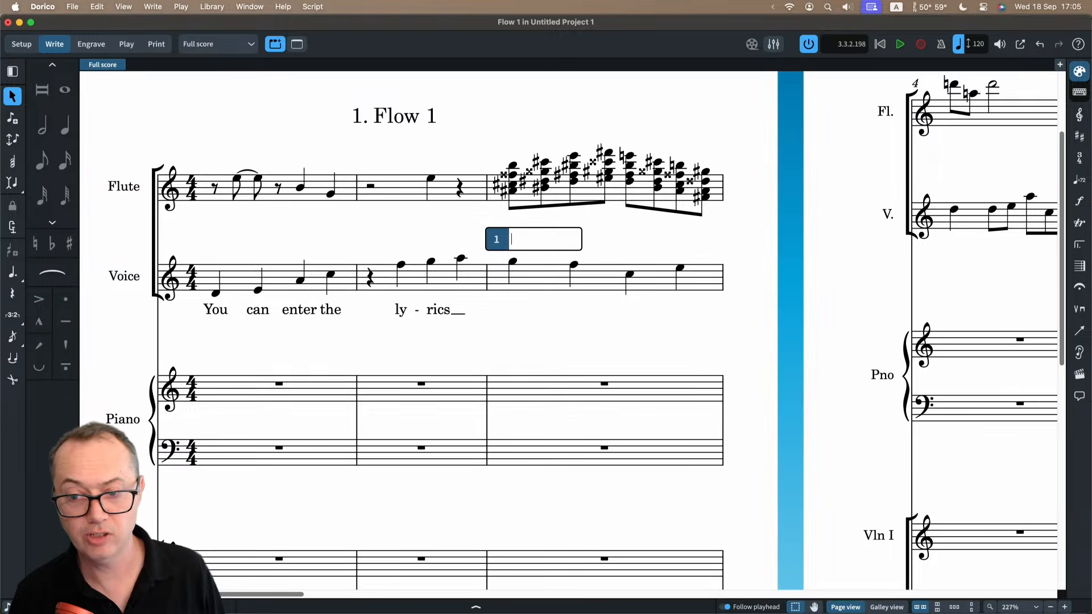
text(Chorus)
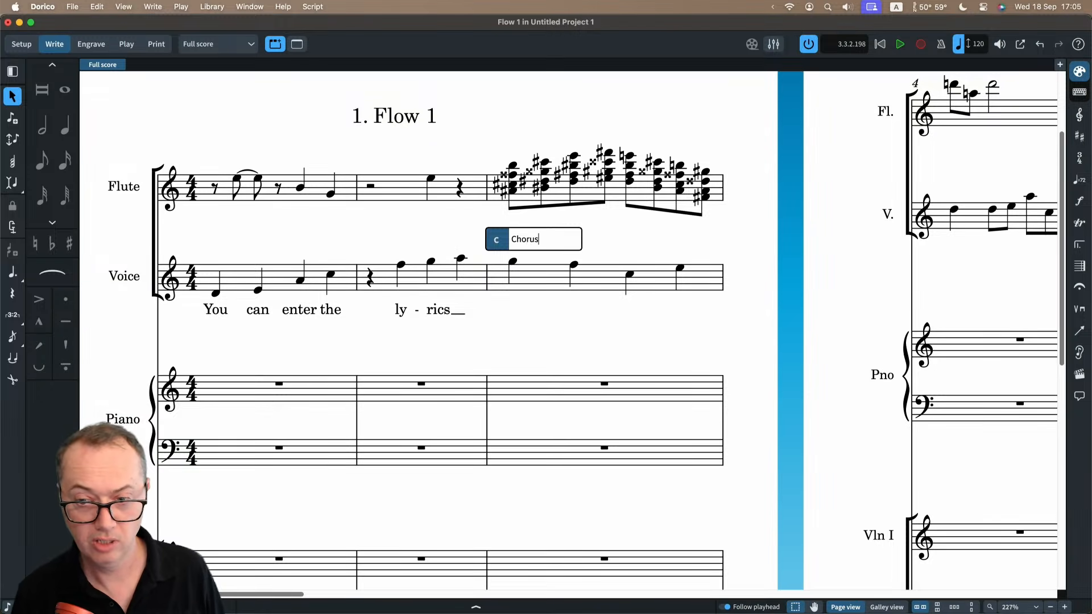
key(Return)
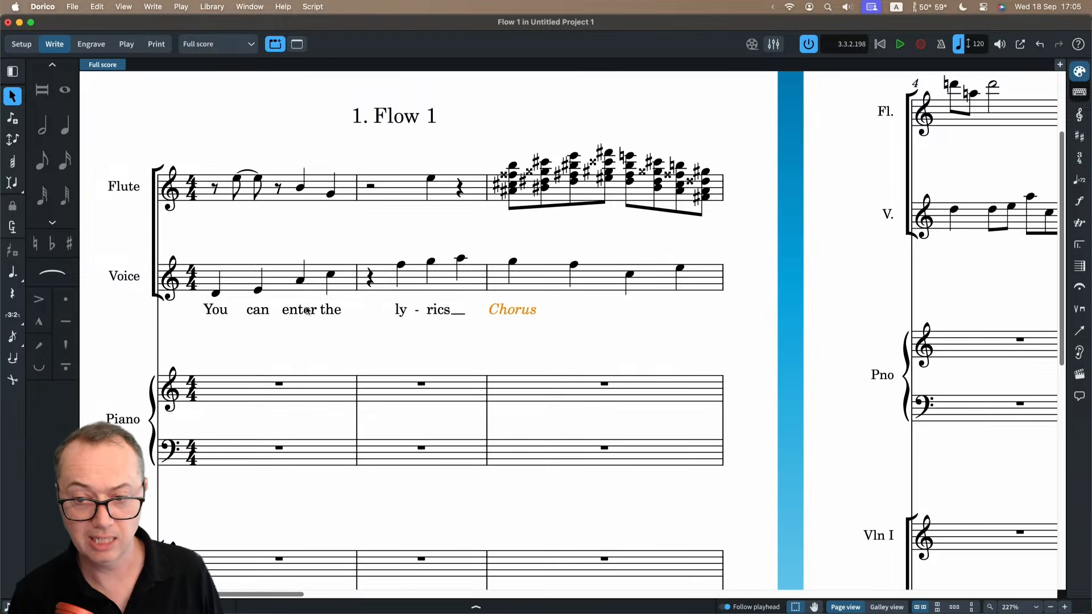
Add line 2 lyrics "This is verse two" below the first four Voice notes.
click(219, 308)
double_click(220, 309)
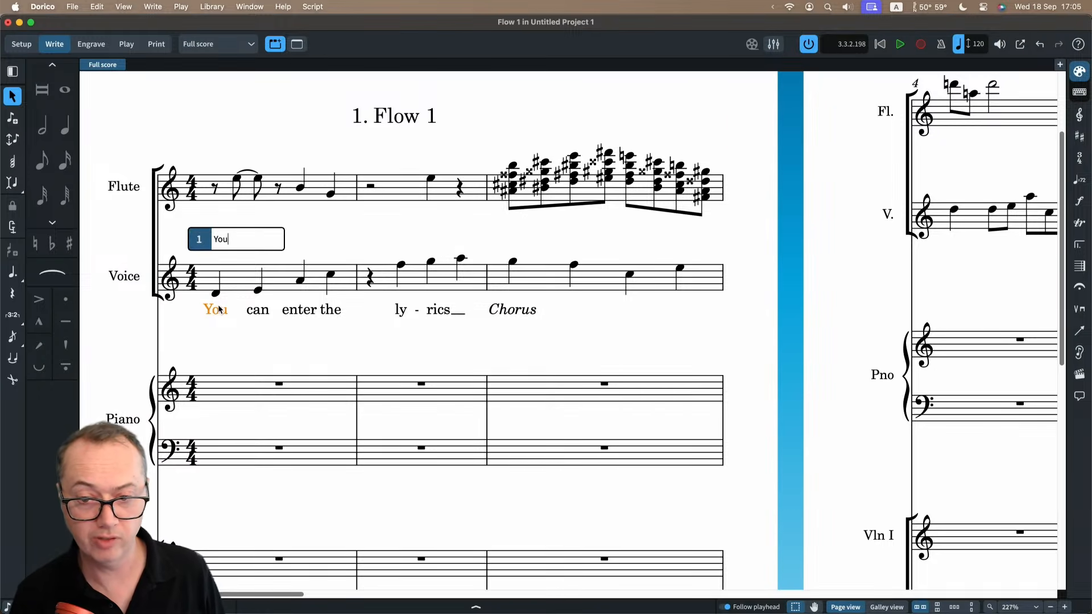
key(Down)
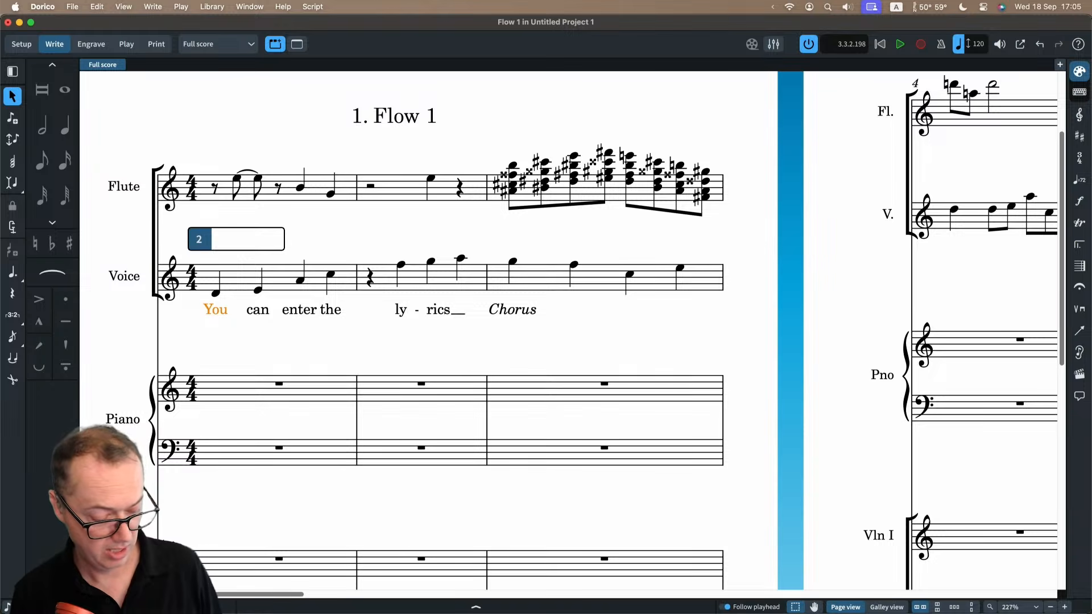
text(This is )
text(v)
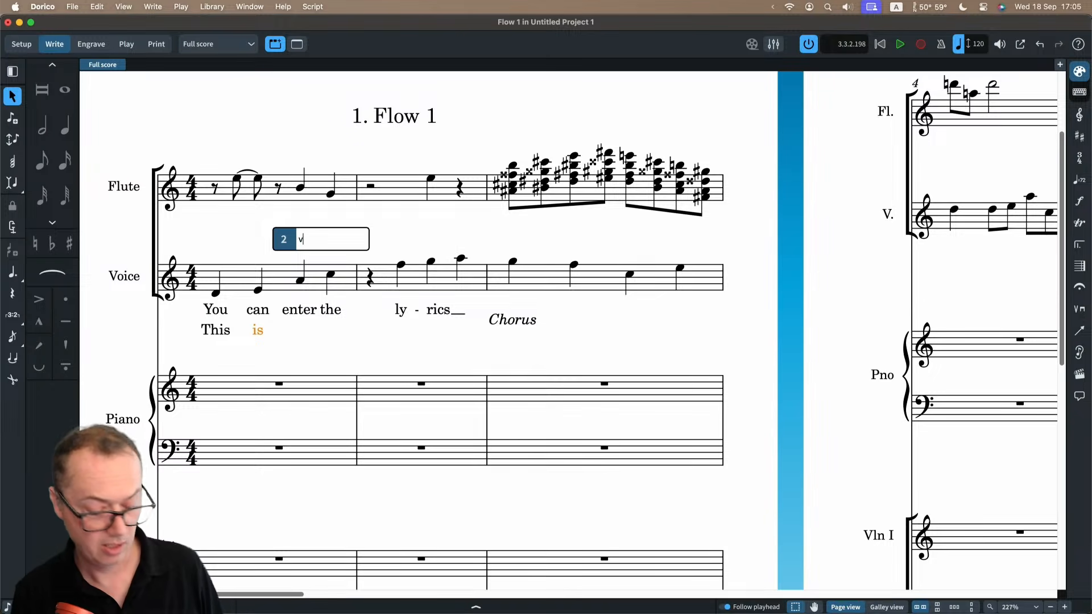
text(erse two)
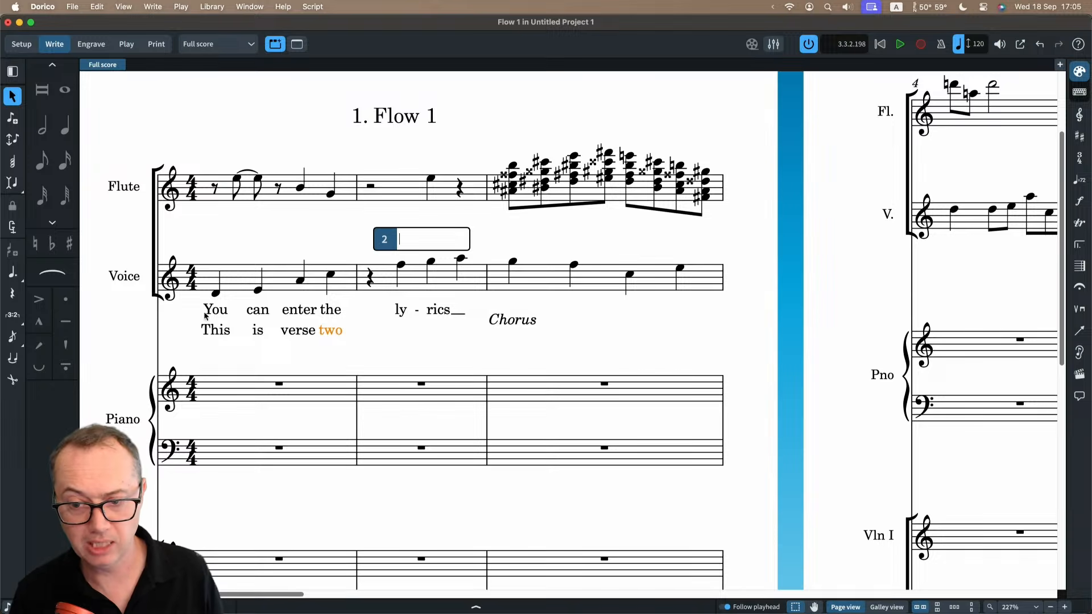
key(Escape)
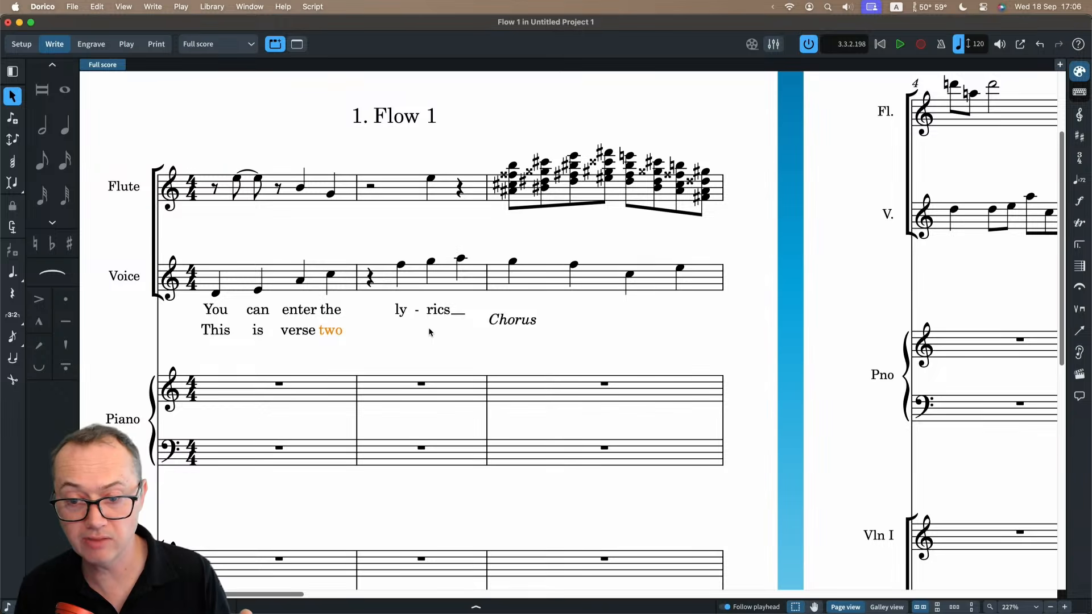
Edit line 1 of the Voice lyrics as a whole line, changing the second lyric to "canne".
click(308, 314)
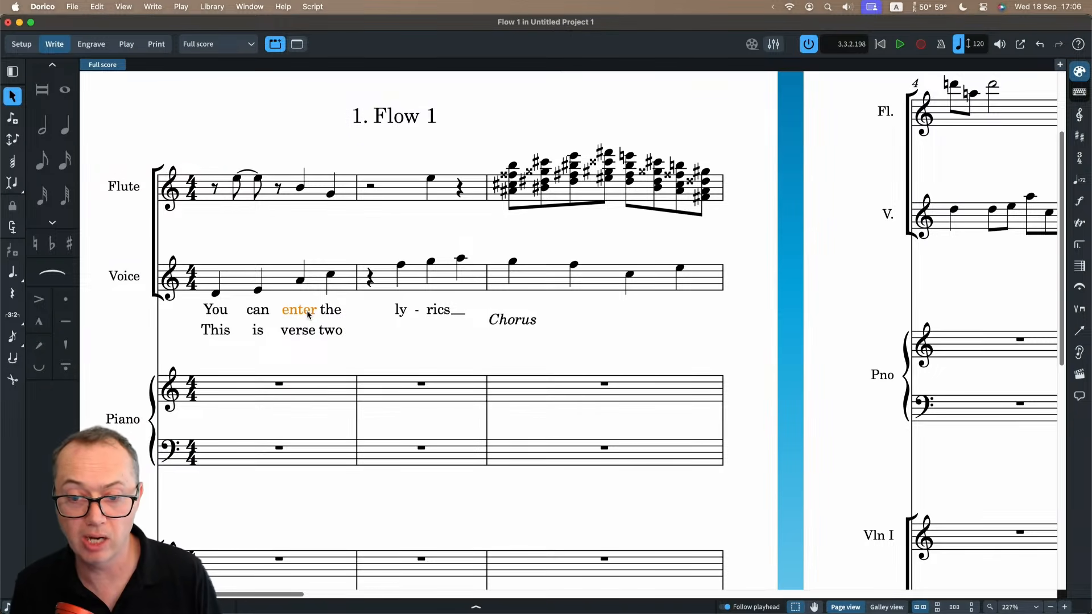
right_click(307, 313)
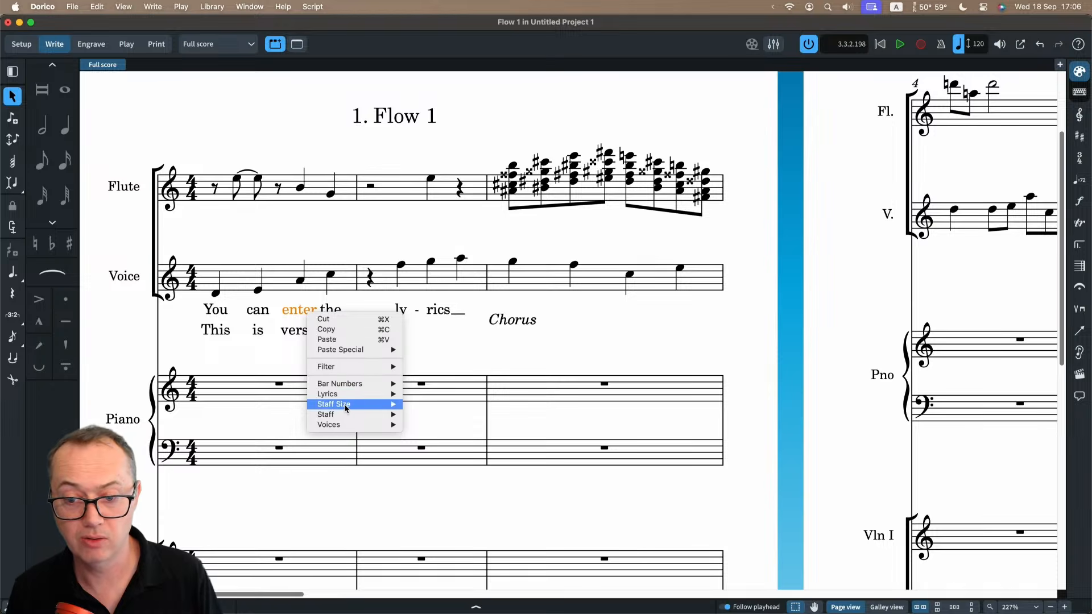
mouse_move(345, 420)
mouse_move(340, 396)
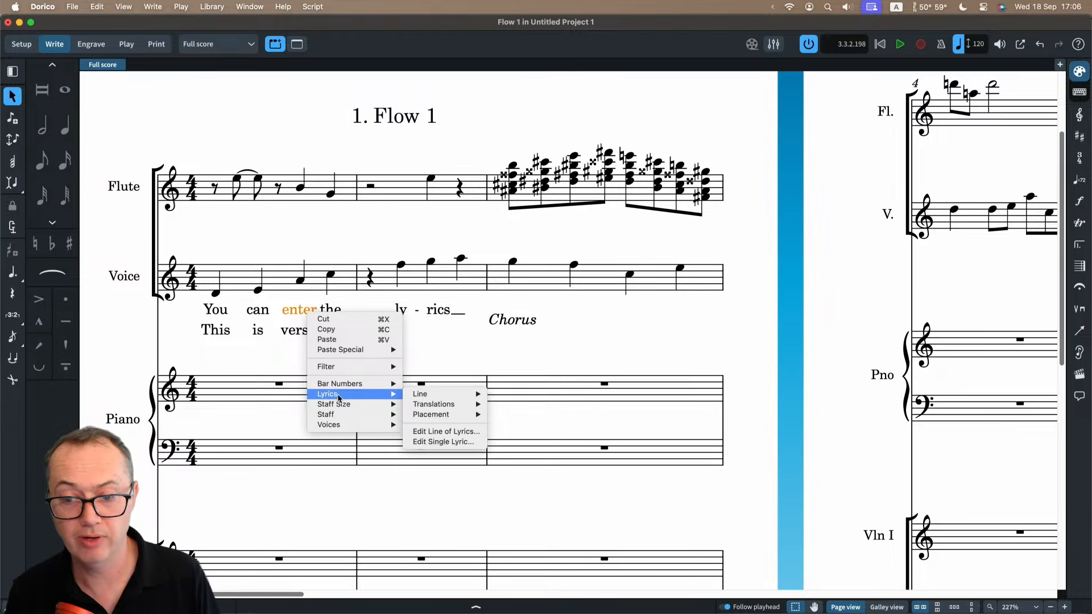
click(424, 433)
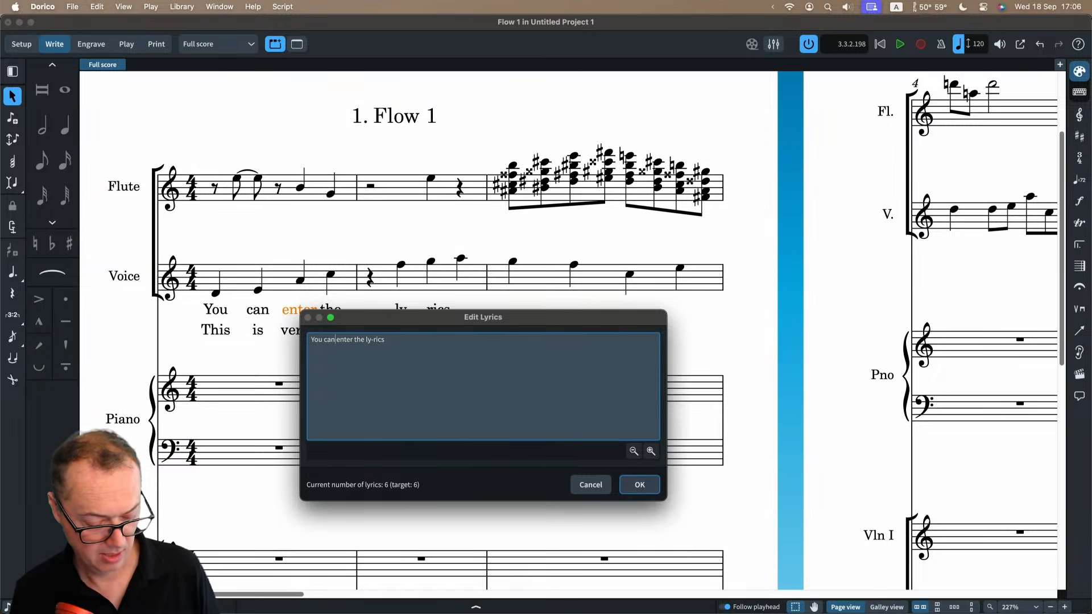
text(ne)
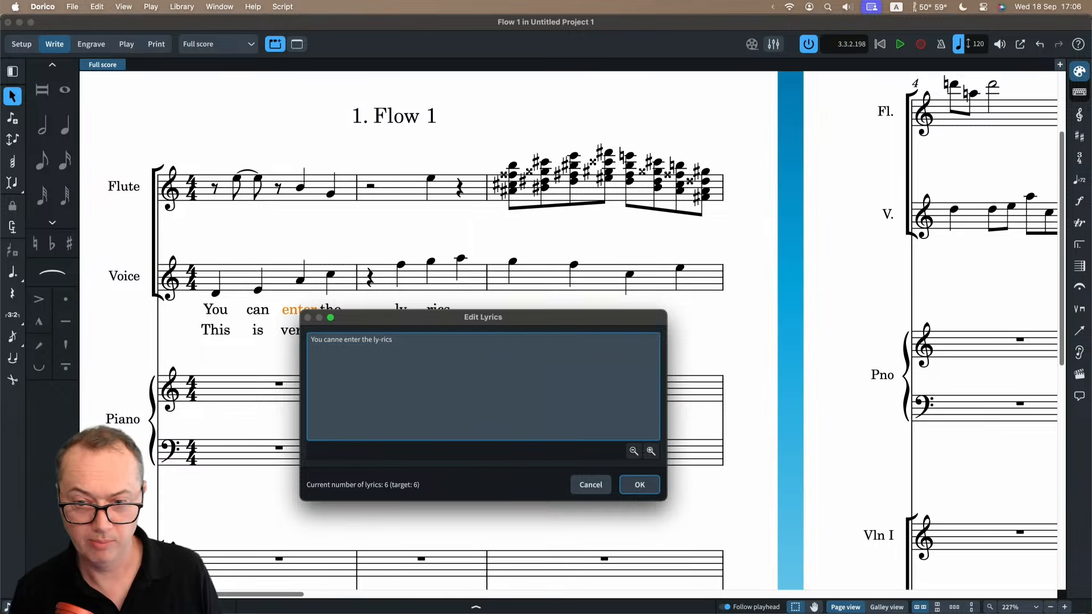
click(632, 485)
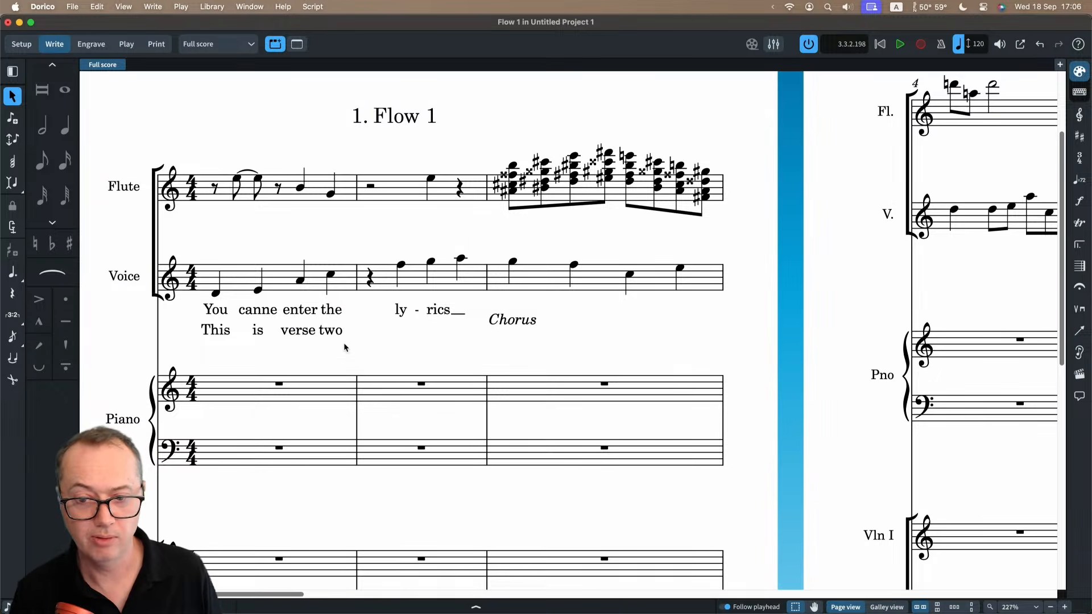
Restore the second line 1 lyric to "can" directly in the score.
click(260, 314)
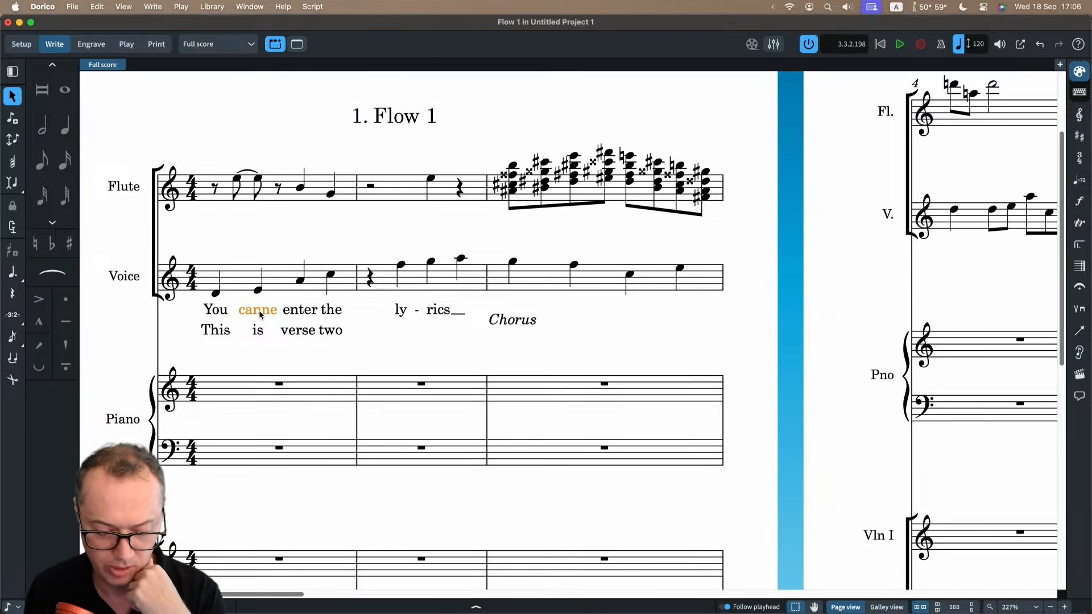
double_click(259, 314)
key(BackSpace)
key(BackSpace)
key(Return)
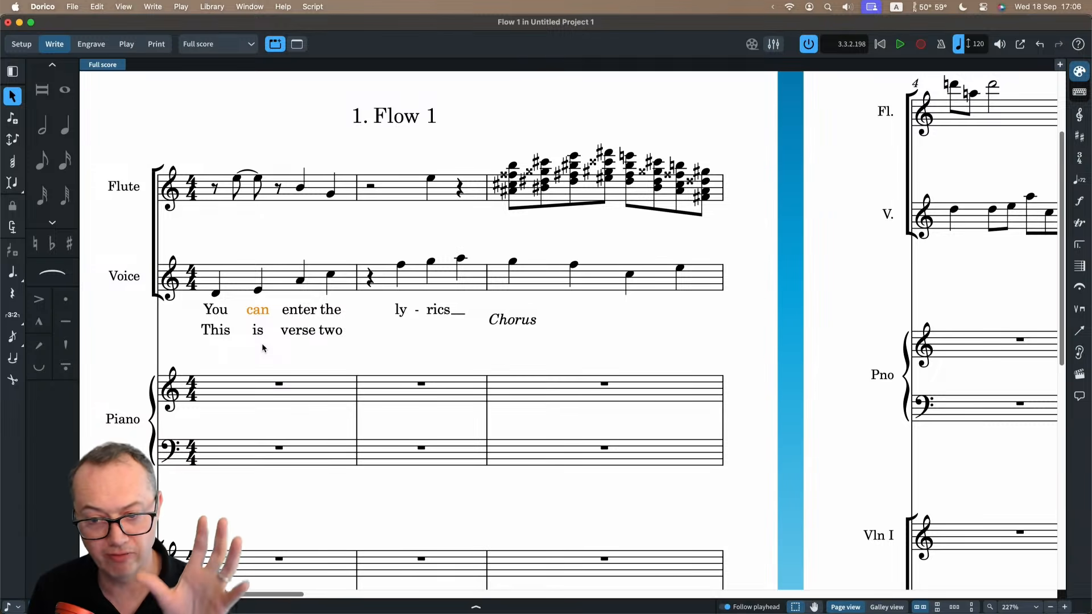
Show the properties of the selected lyric "can" and hide them again.
click(476, 606)
key(super+8)
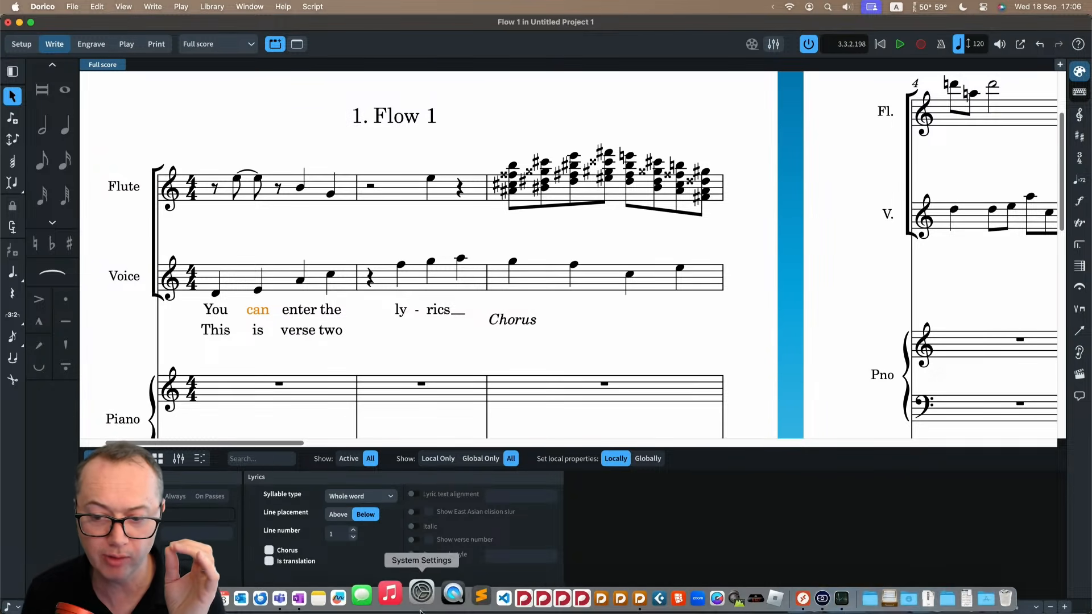
click(416, 608)
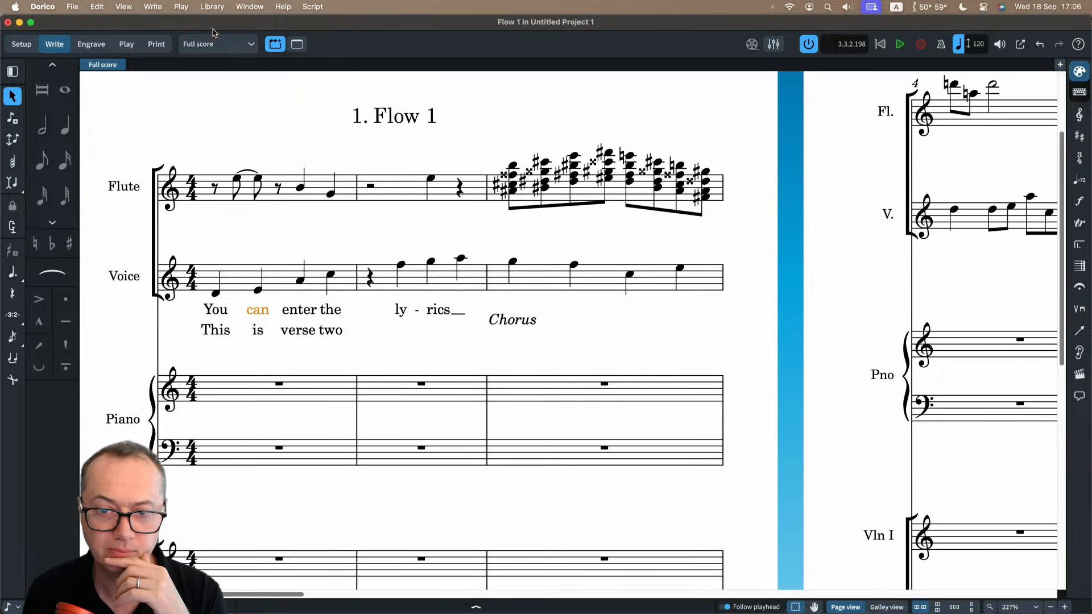
Review the Lyrics category of Engraving Options, including vertical position and hyphens, and deselect the lyric after closing the options.
click(212, 6)
click(253, 267)
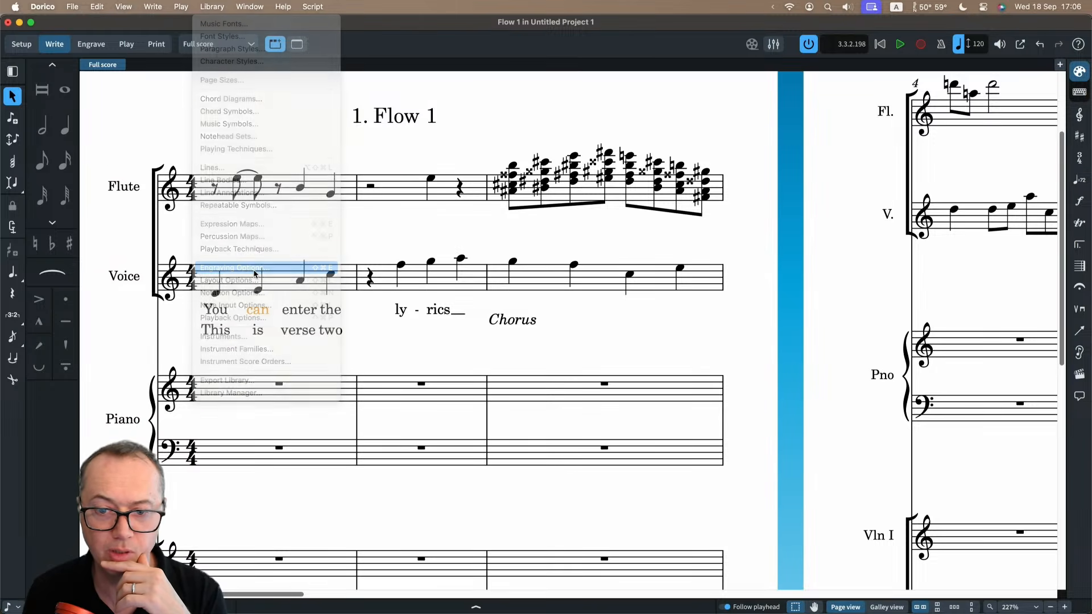
scroll(259, 378, down, 3)
scroll(258, 378, down, 4)
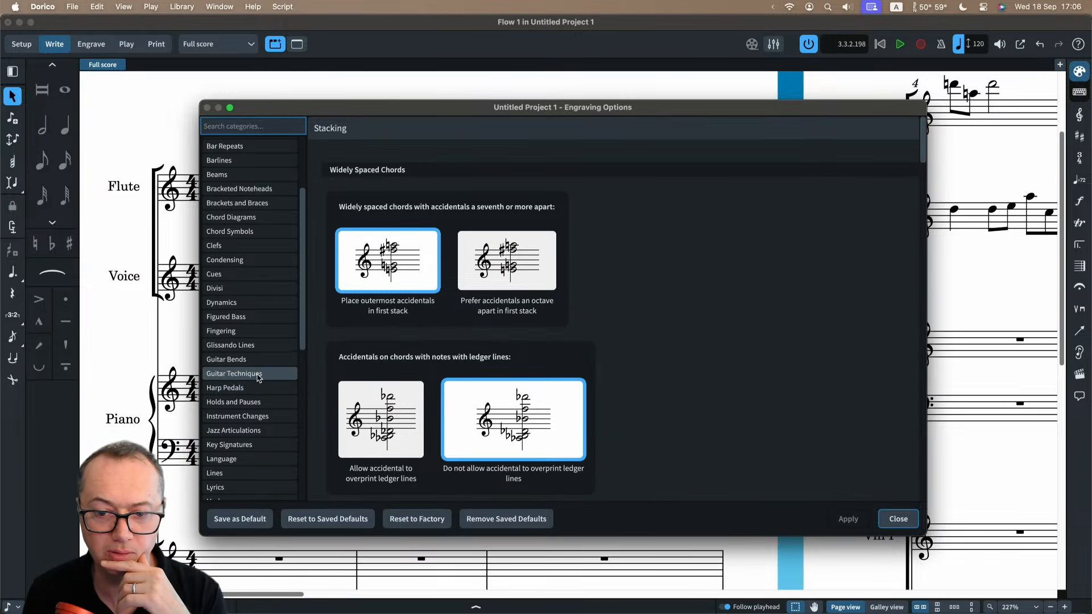
click(251, 456)
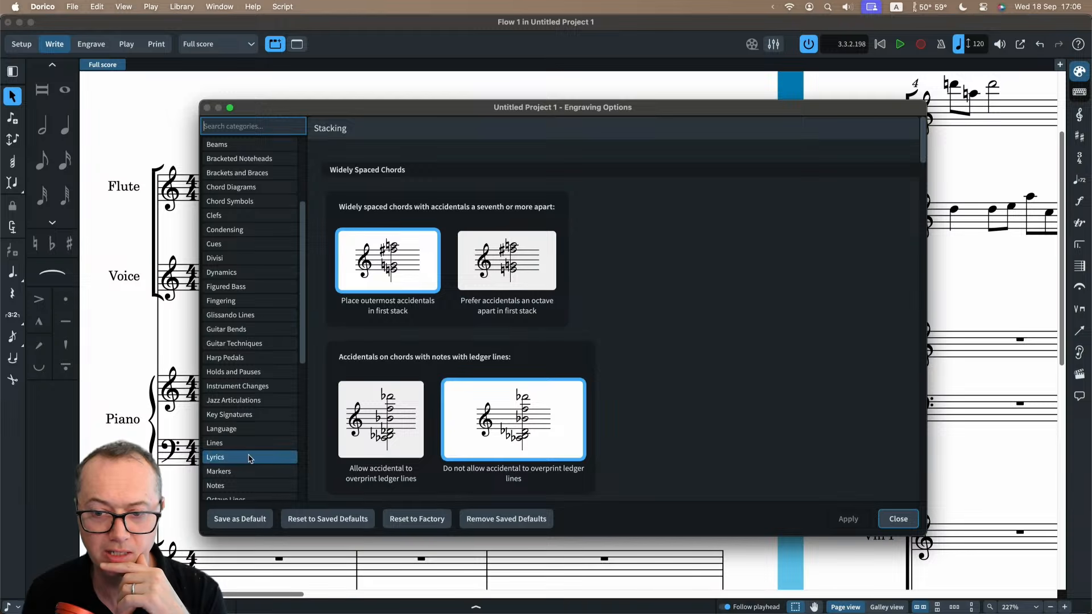
scroll(658, 306, down, 5)
scroll(659, 306, down, 3)
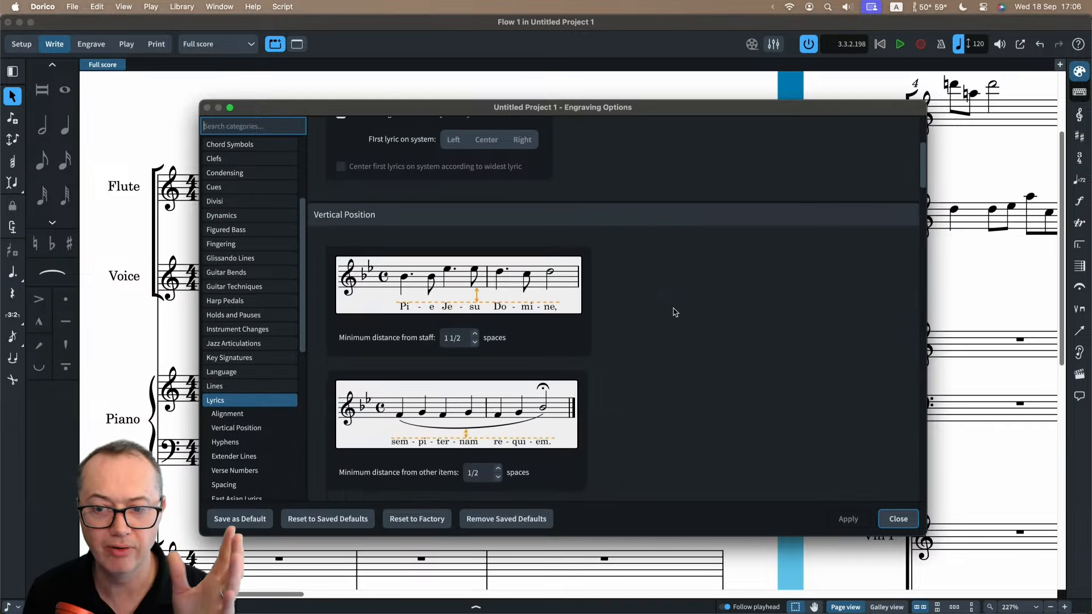
scroll(658, 340, down, 11)
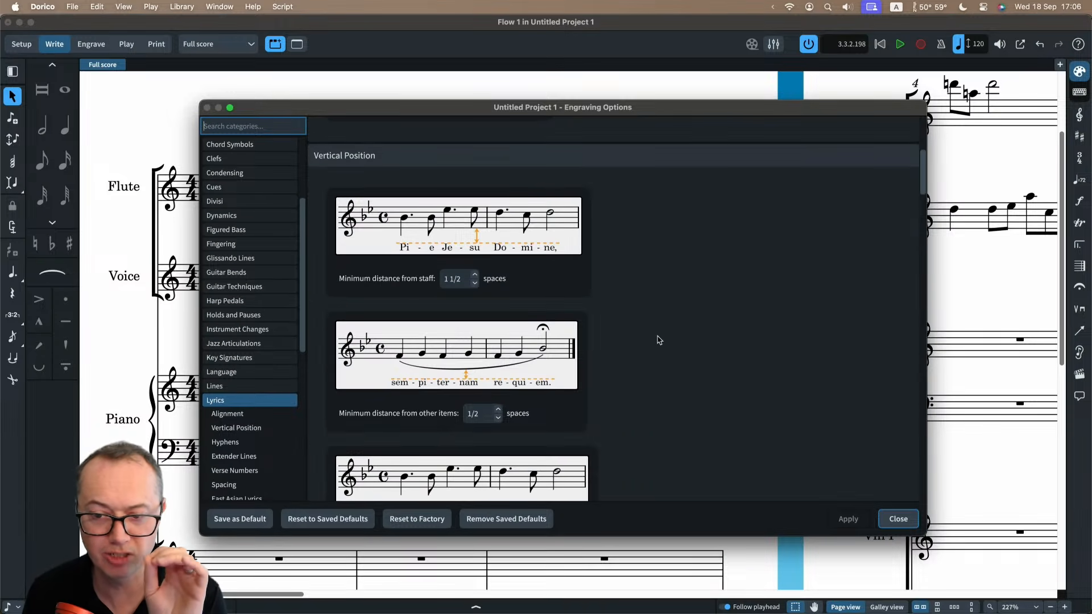
scroll(684, 317, down, 3)
scroll(685, 318, down, 4)
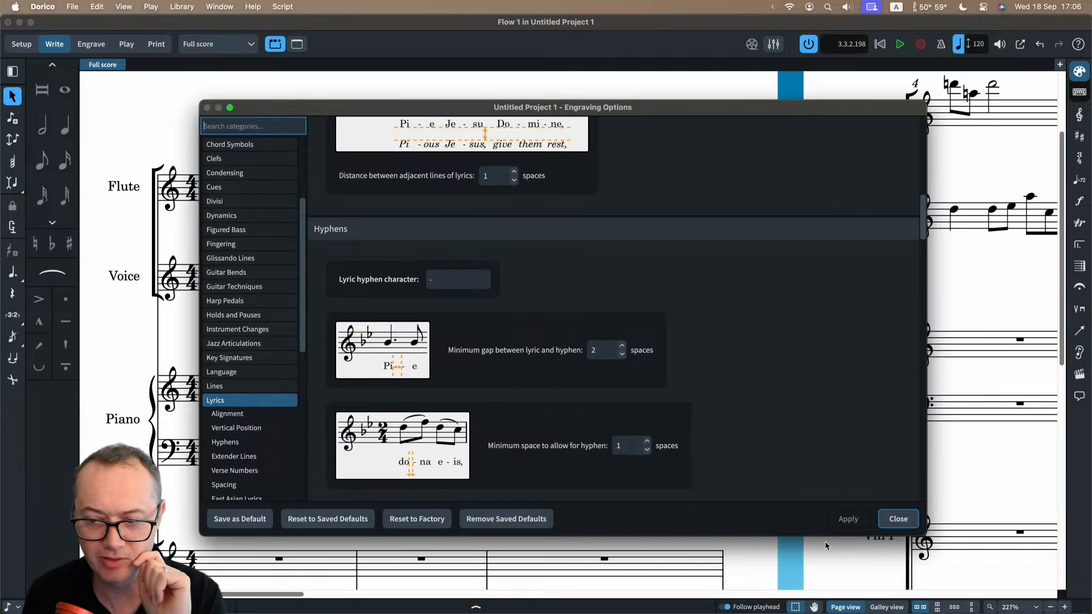
click(899, 519)
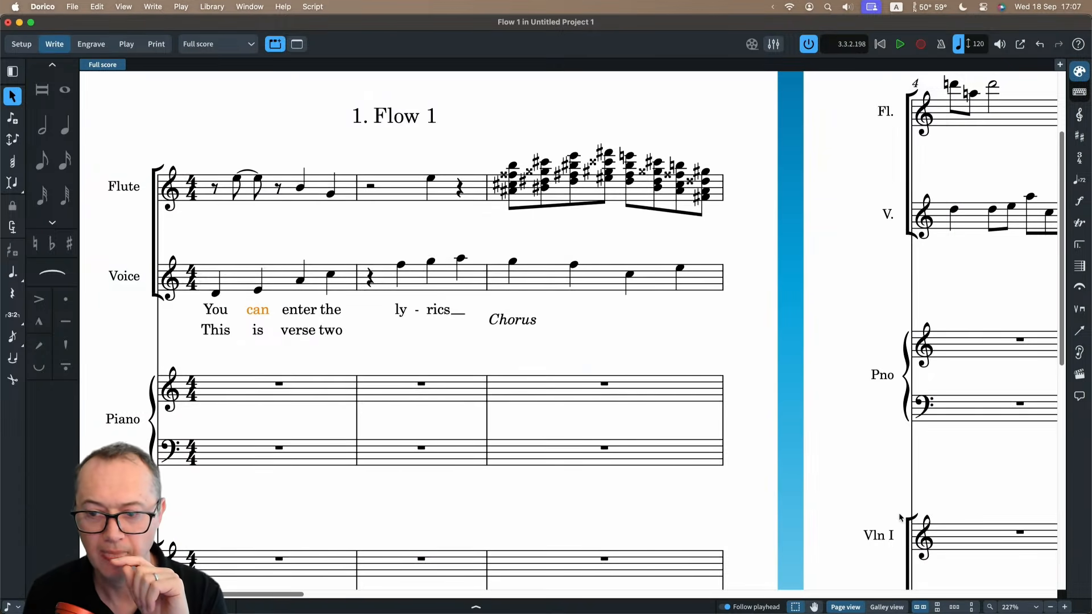
click(629, 337)
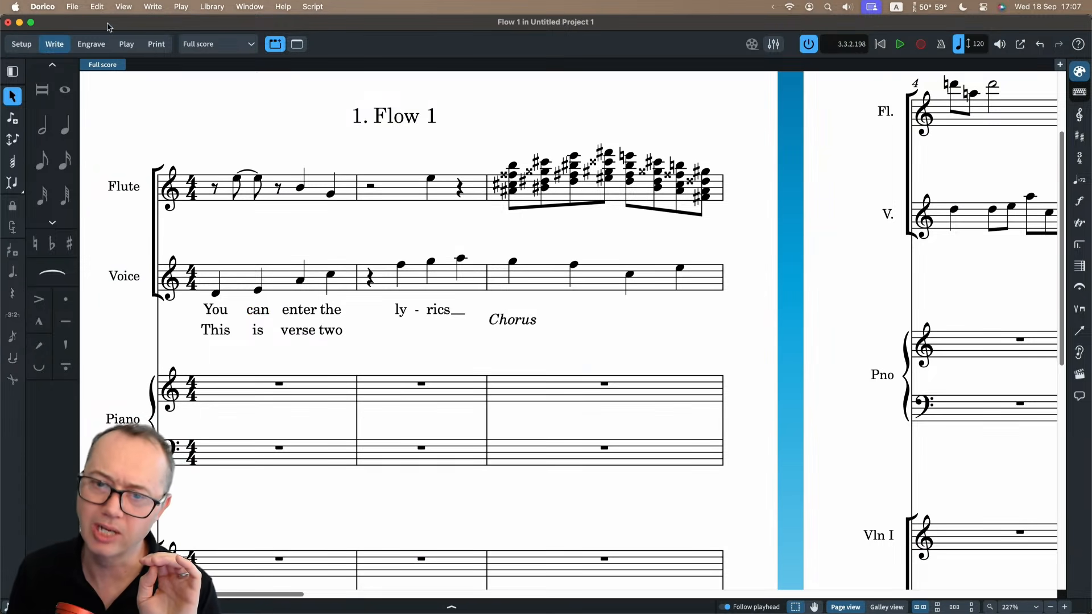
In the Library Manager, show only the engraving option differences from factory settings, inspect the Bar Numbers entry, and close the manager.
click(211, 7)
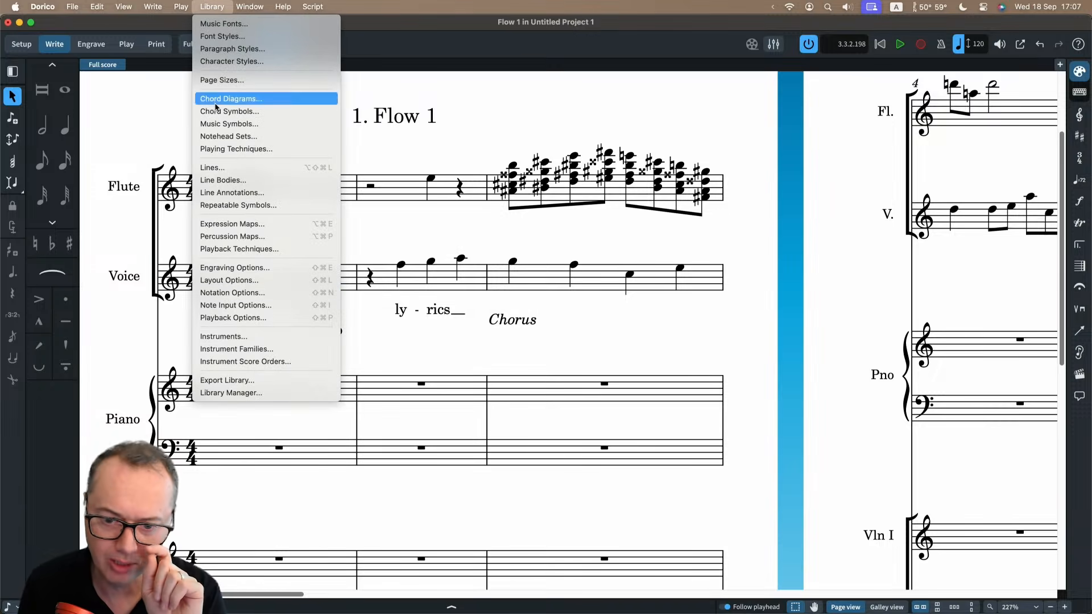
click(225, 393)
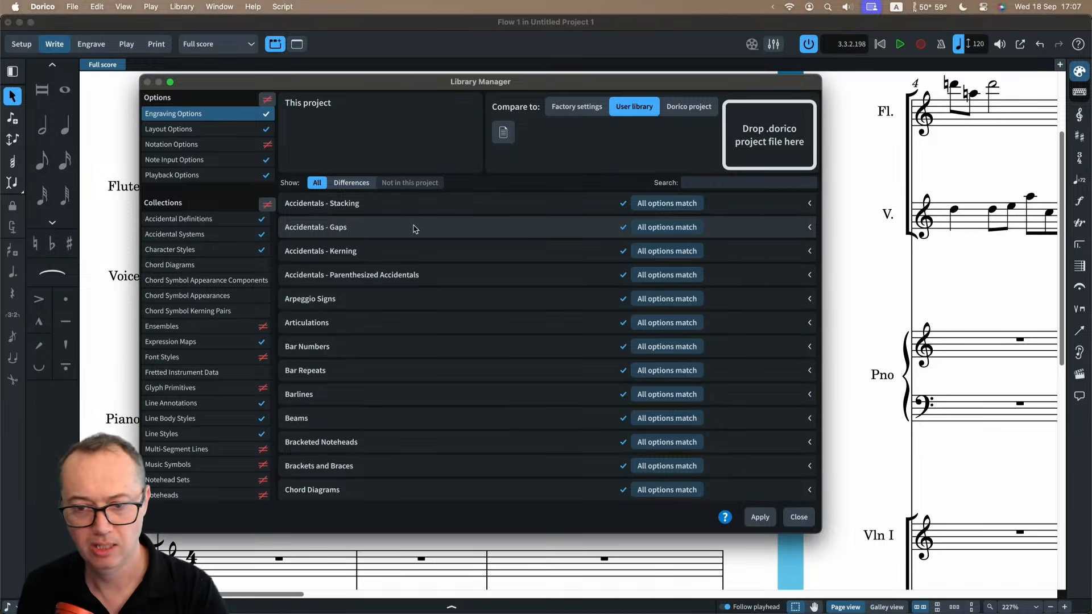
click(349, 183)
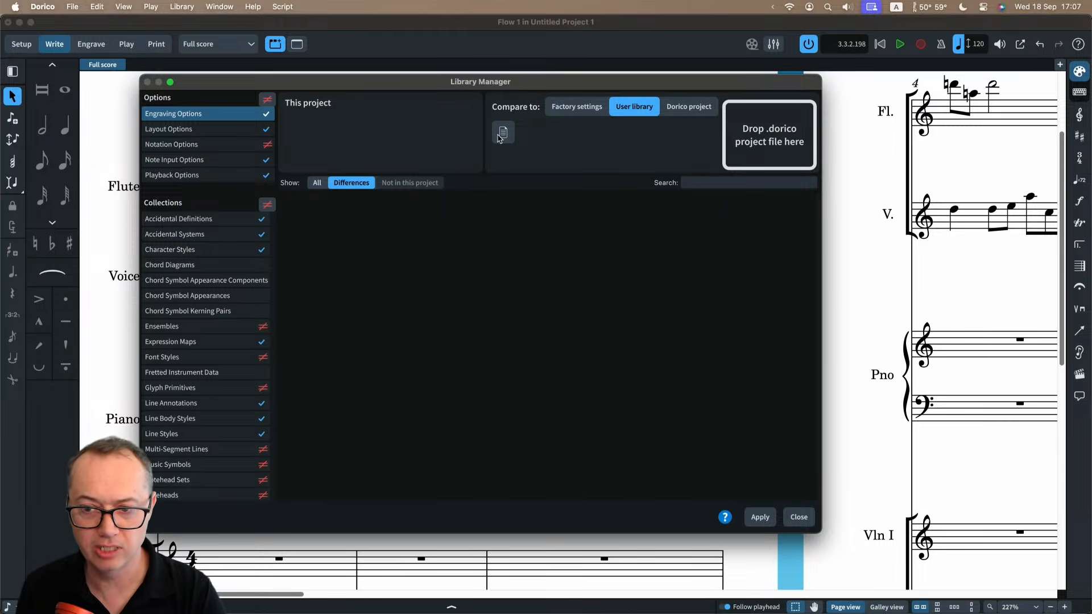
click(578, 112)
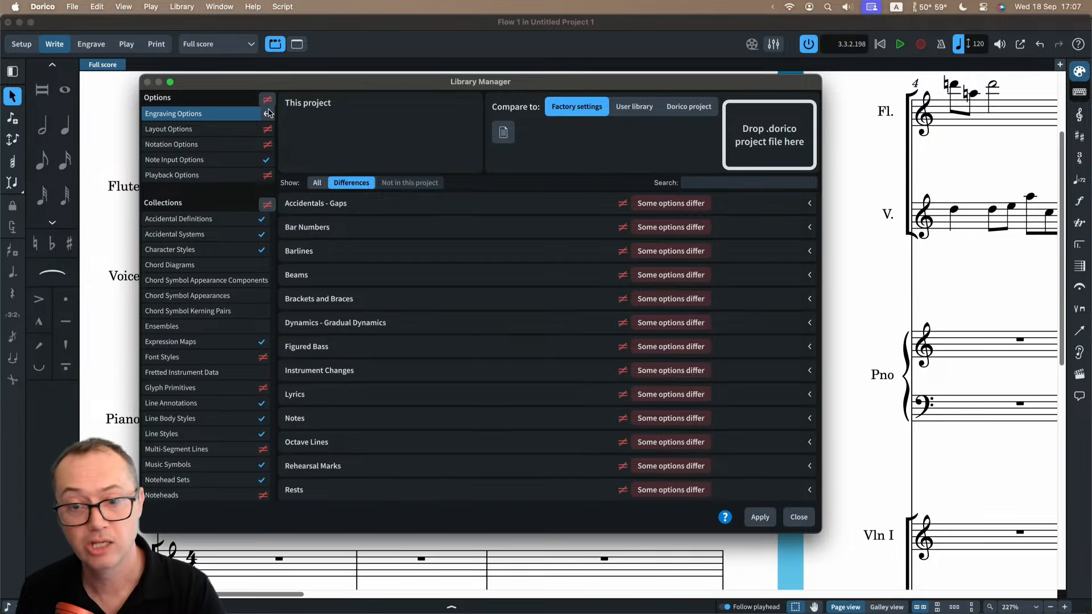
click(742, 229)
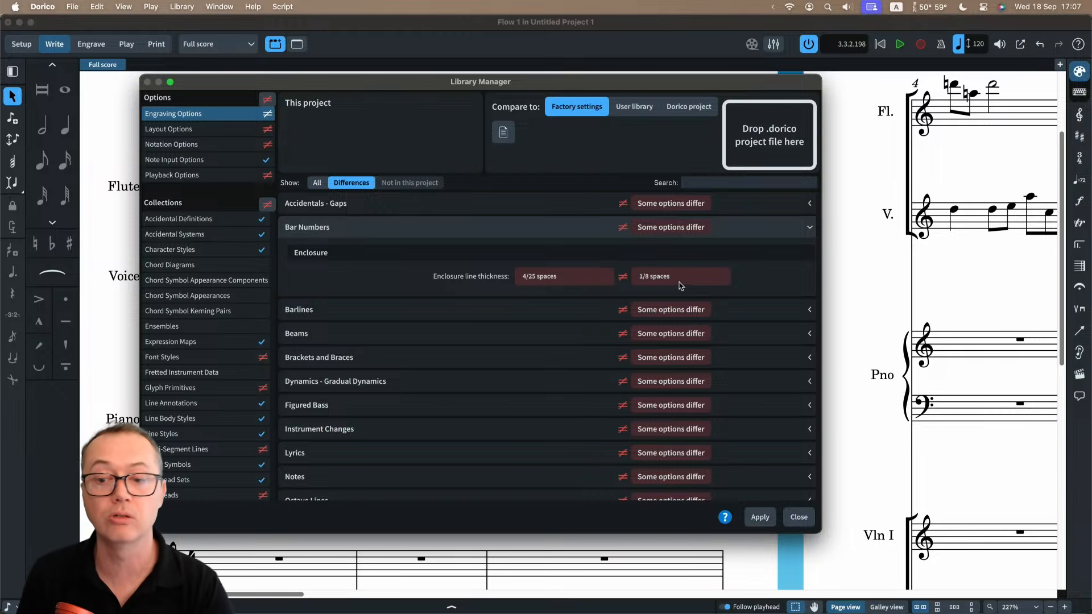
click(622, 228)
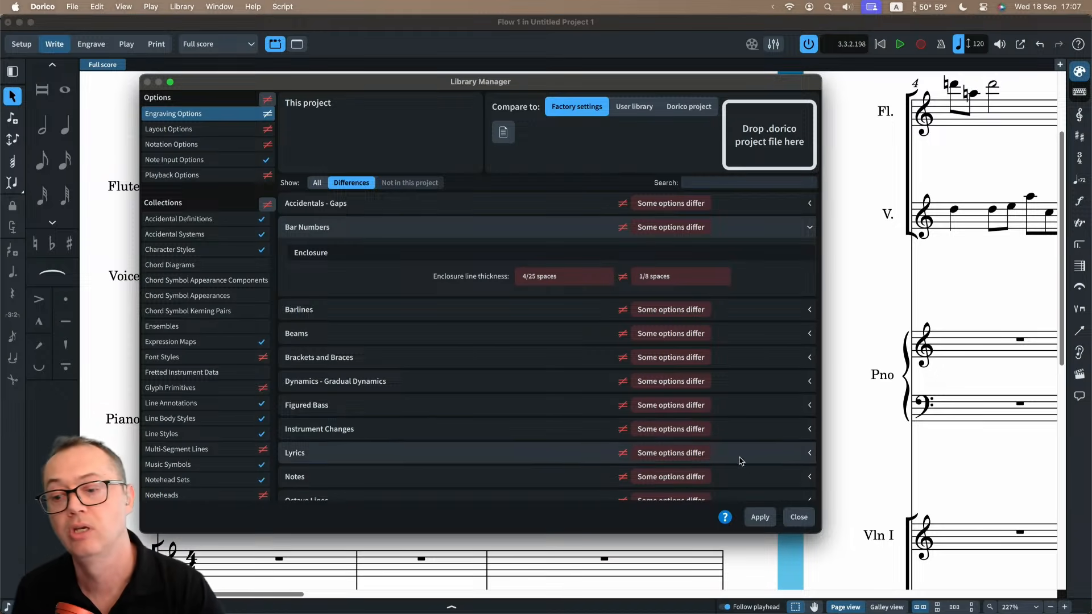
click(799, 517)
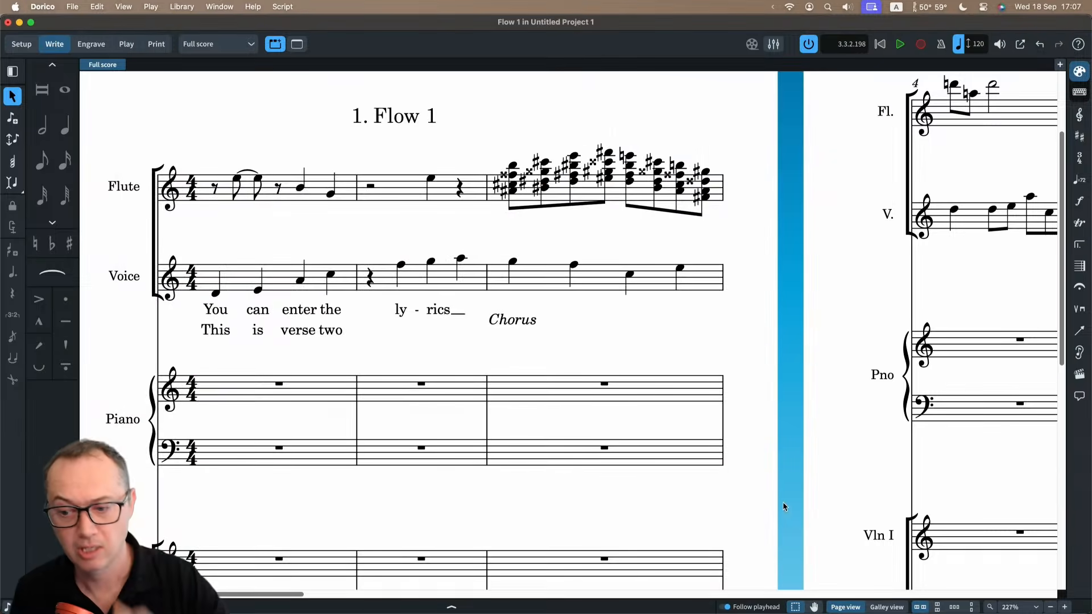
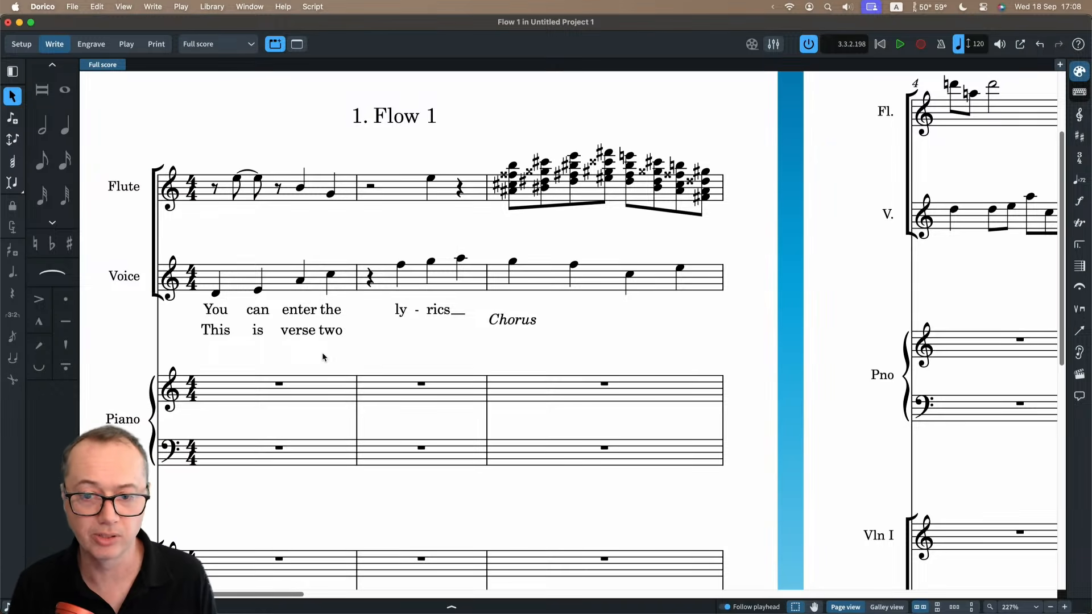
Switch to Safari and open the article "Translating Finale projects to Dorico using MusicXML" from the Dorico blog's home page.
key(super+Tab)
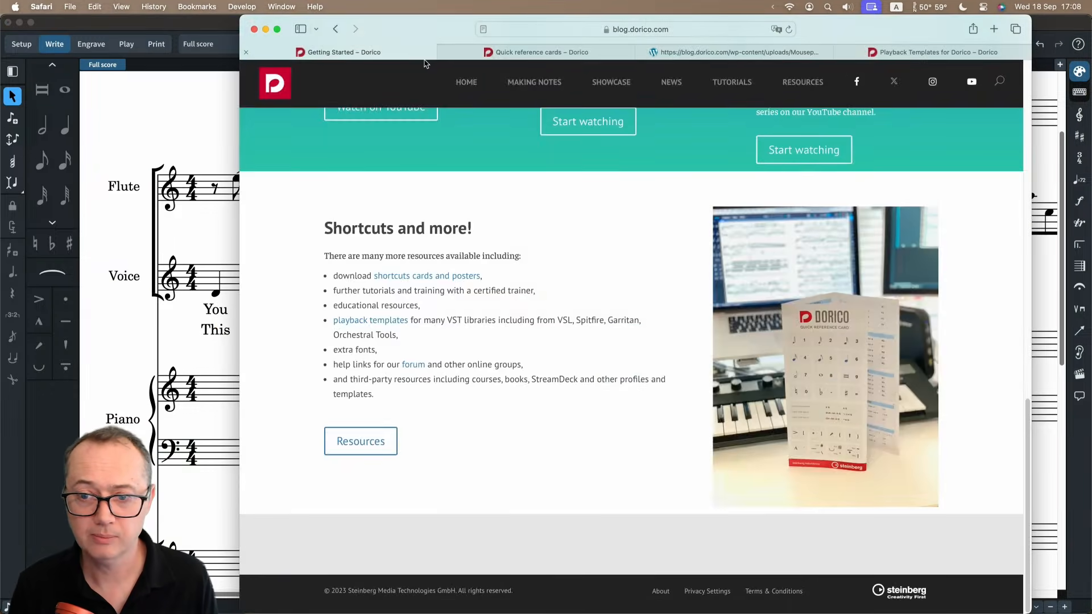
click(364, 52)
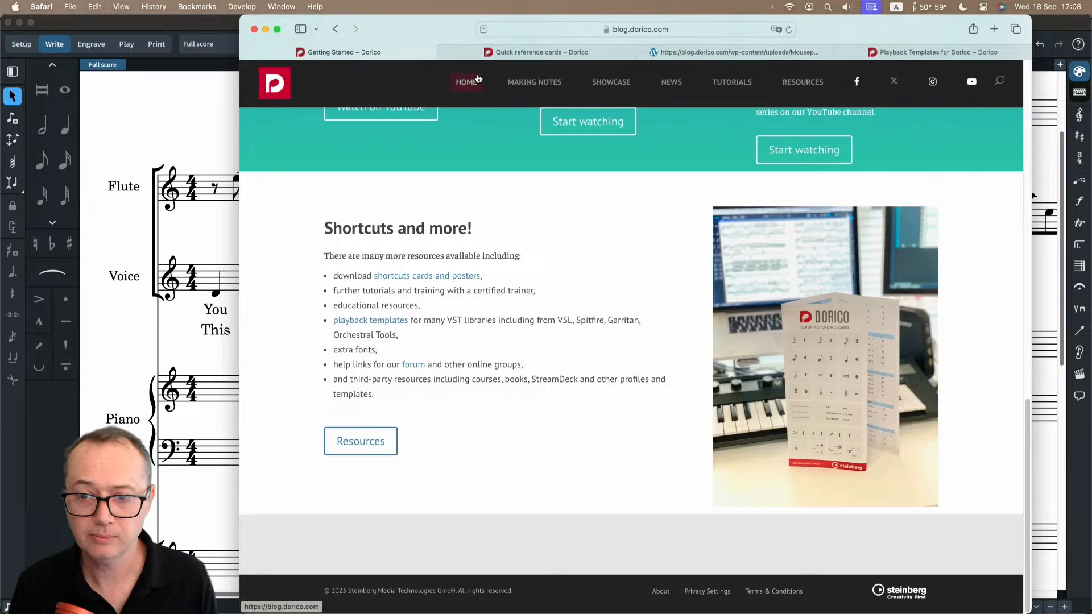
click(478, 78)
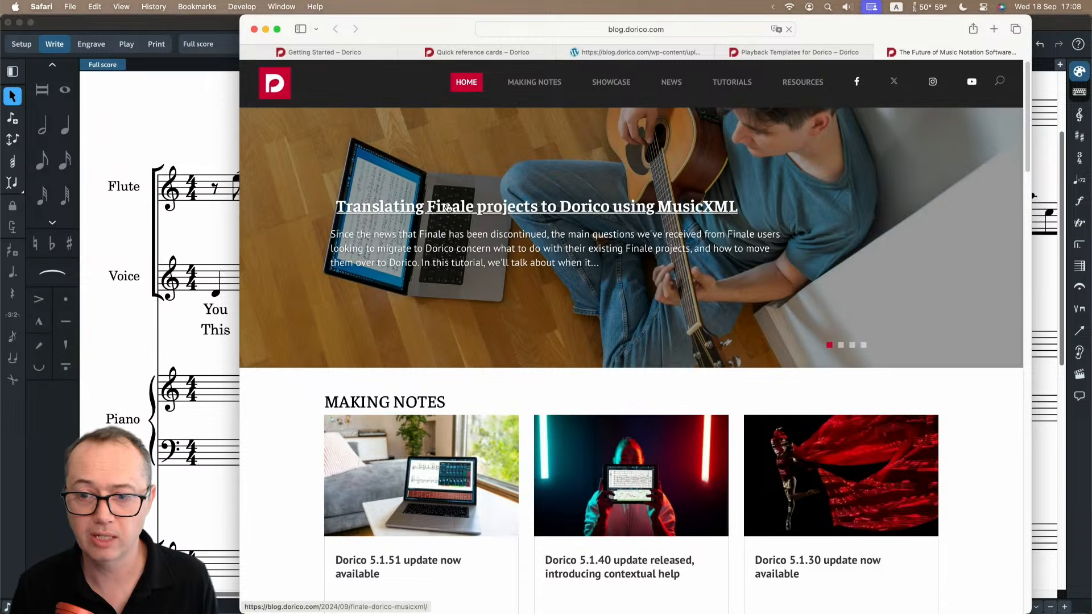
click(503, 210)
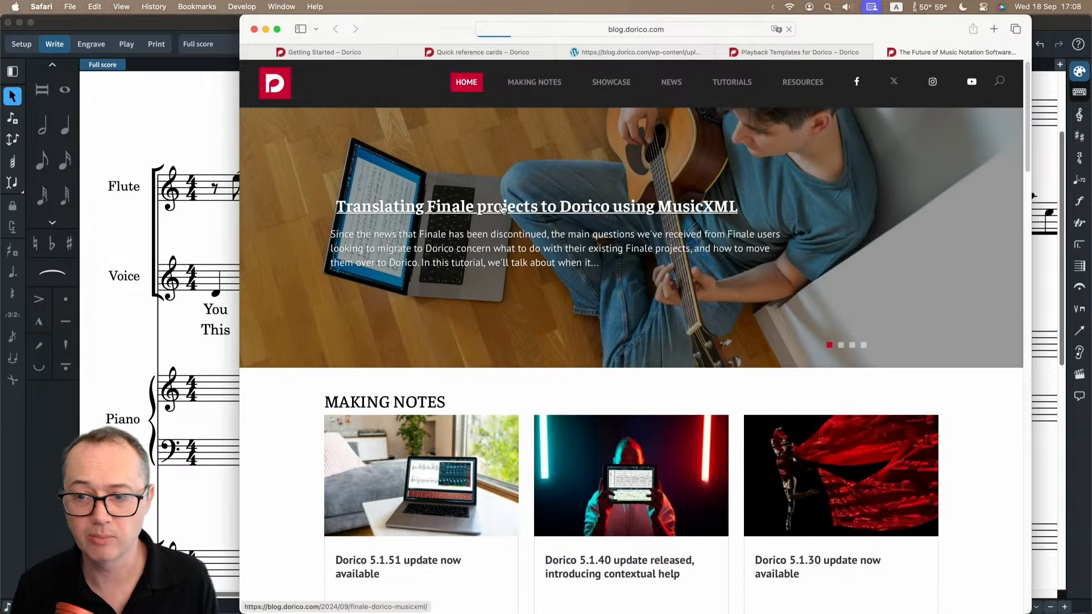
Read the article's sections on opening Finale files, when to translate projects, how to translate them into Dorico, and troubleshooting.
scroll(334, 321, down, 10)
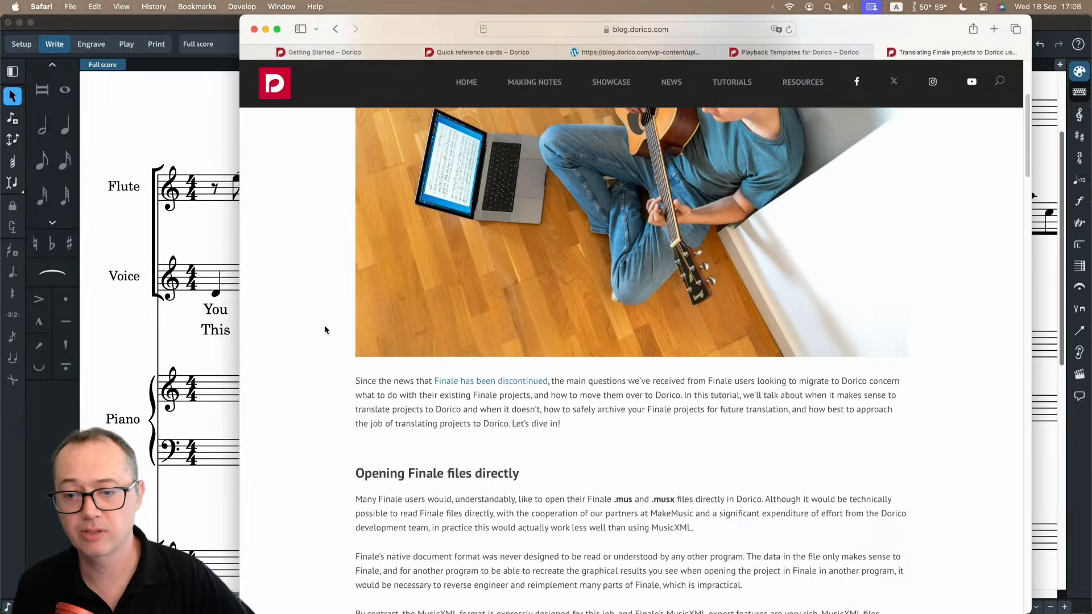
scroll(330, 348, down, 10)
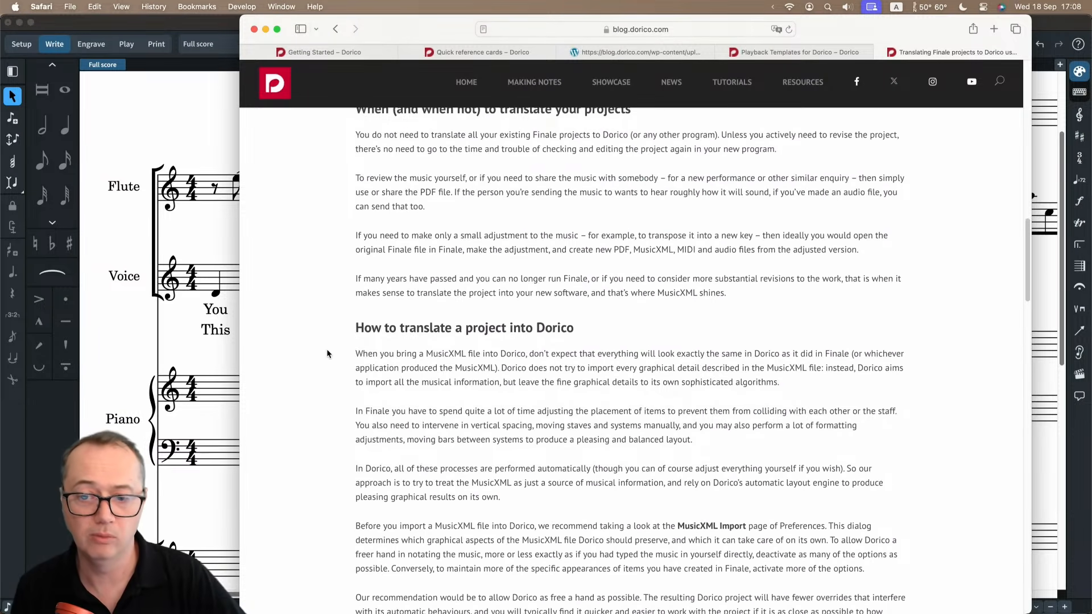
scroll(327, 353, up, 2)
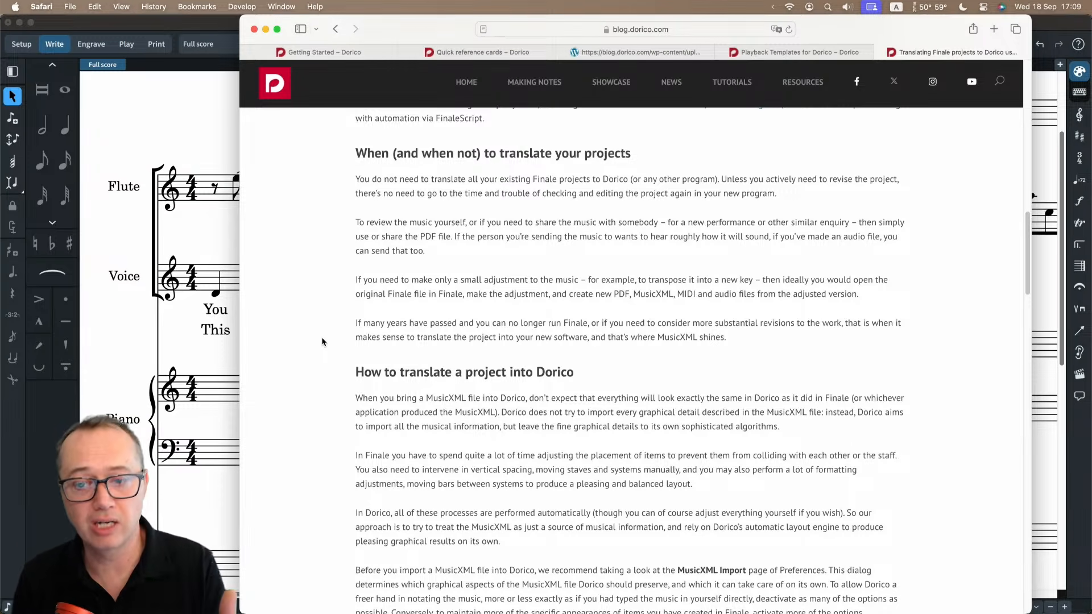
scroll(320, 342, down, 2)
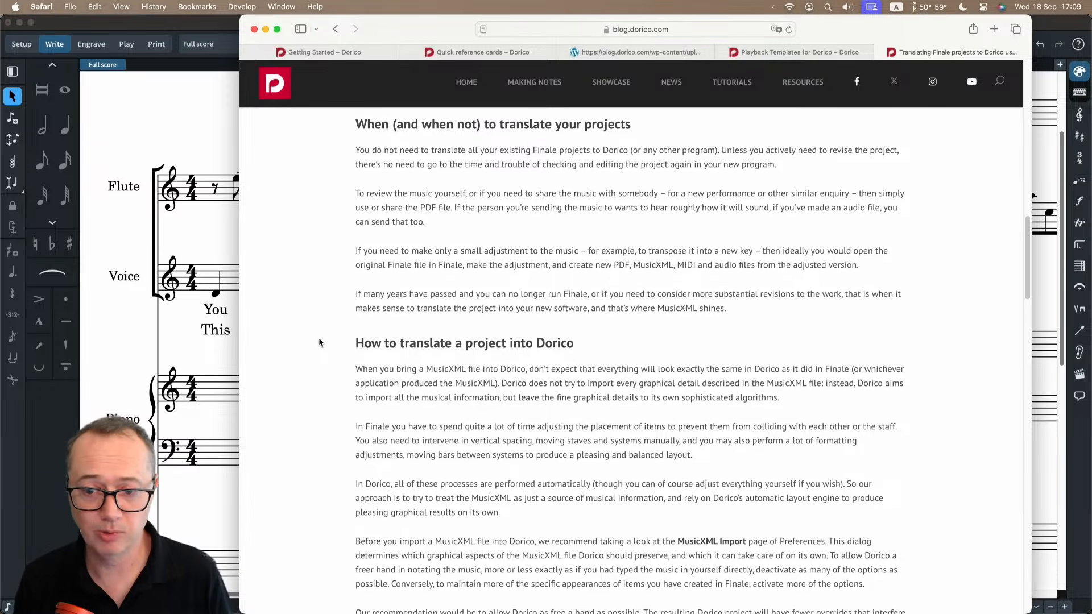
scroll(320, 343, down, 6)
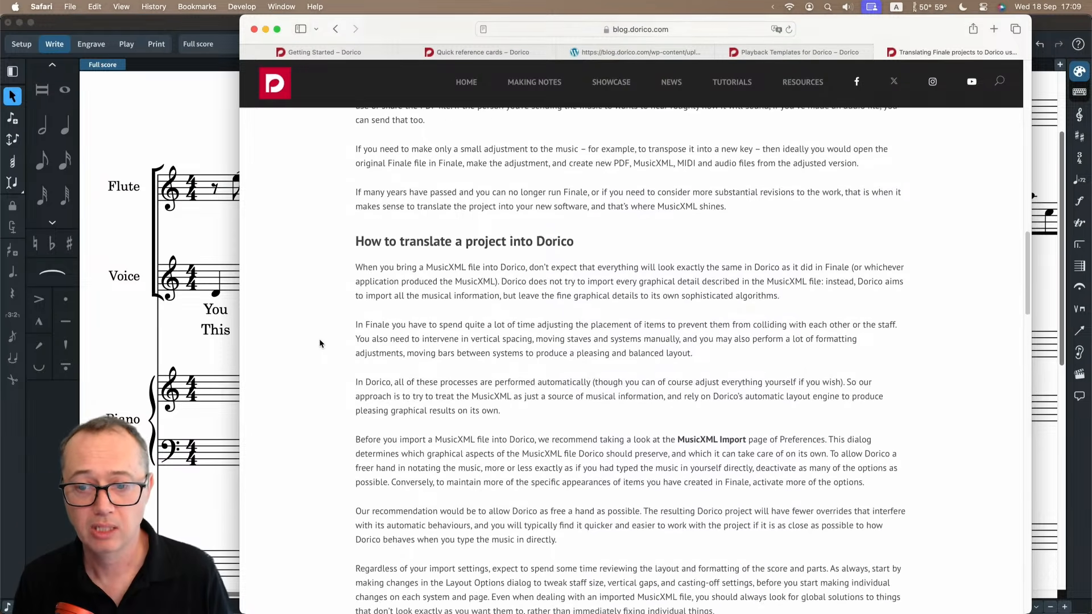
scroll(319, 344, down, 1)
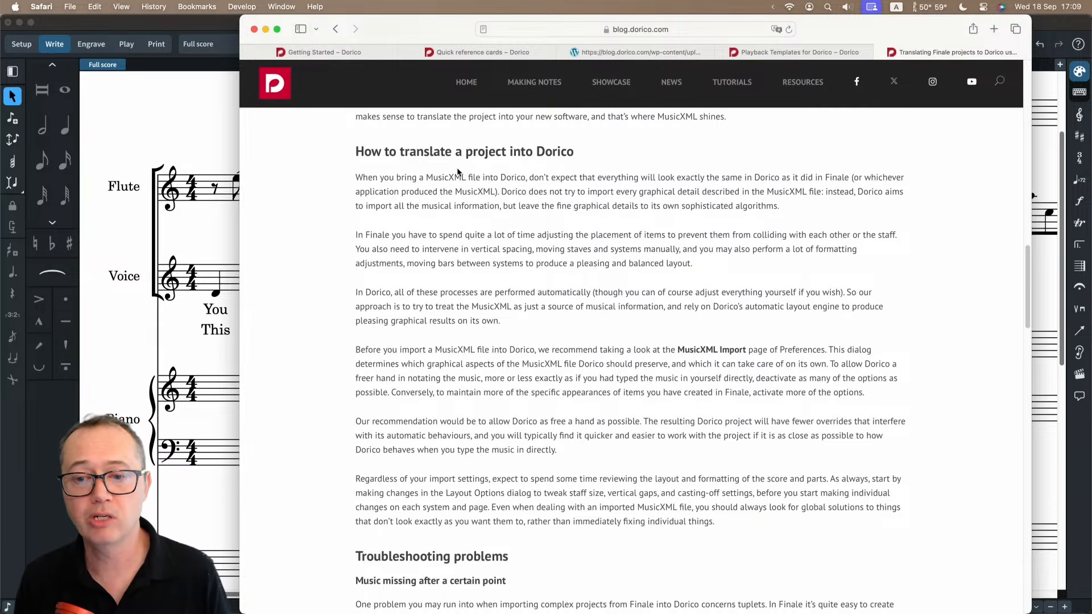
scroll(335, 344, down, 10)
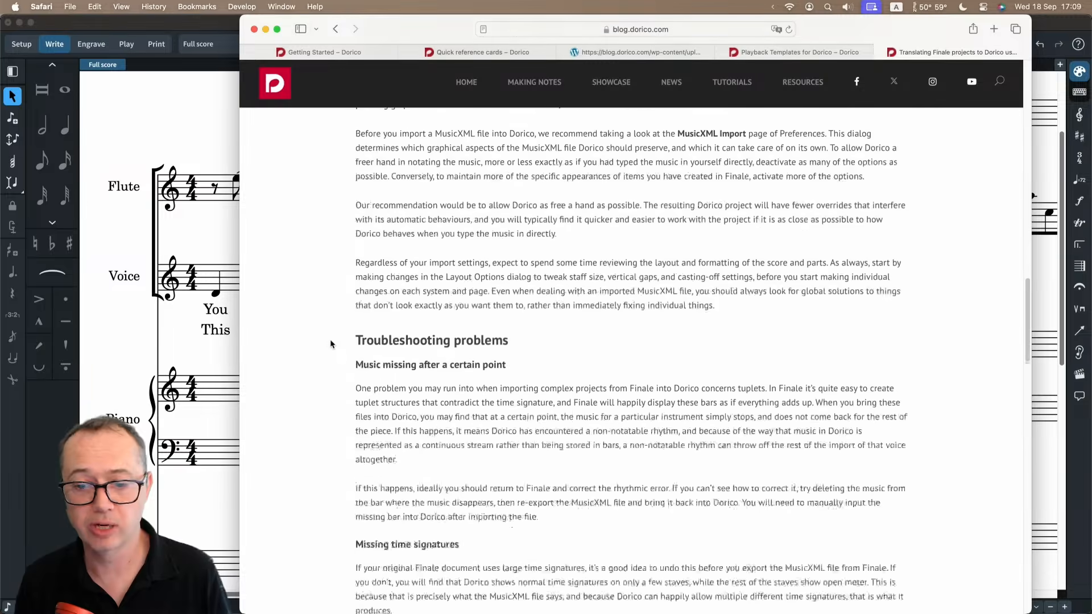
scroll(322, 328, up, 10)
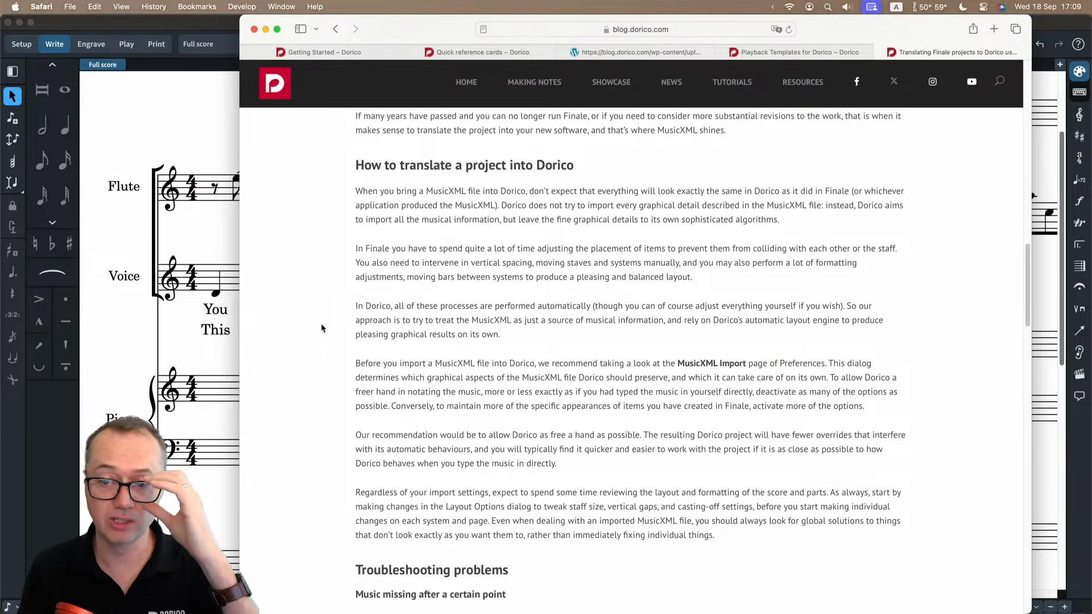
scroll(321, 329, up, 12)
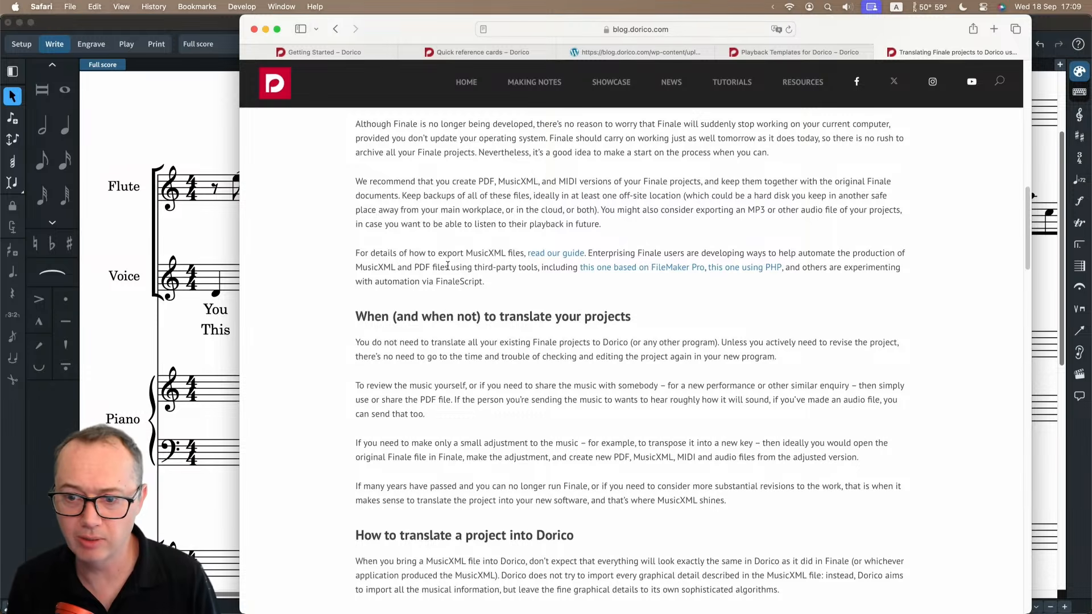
Open the linked MusicXML export guide and examine the Finale export instructions, including the Compressed format.
click(542, 254)
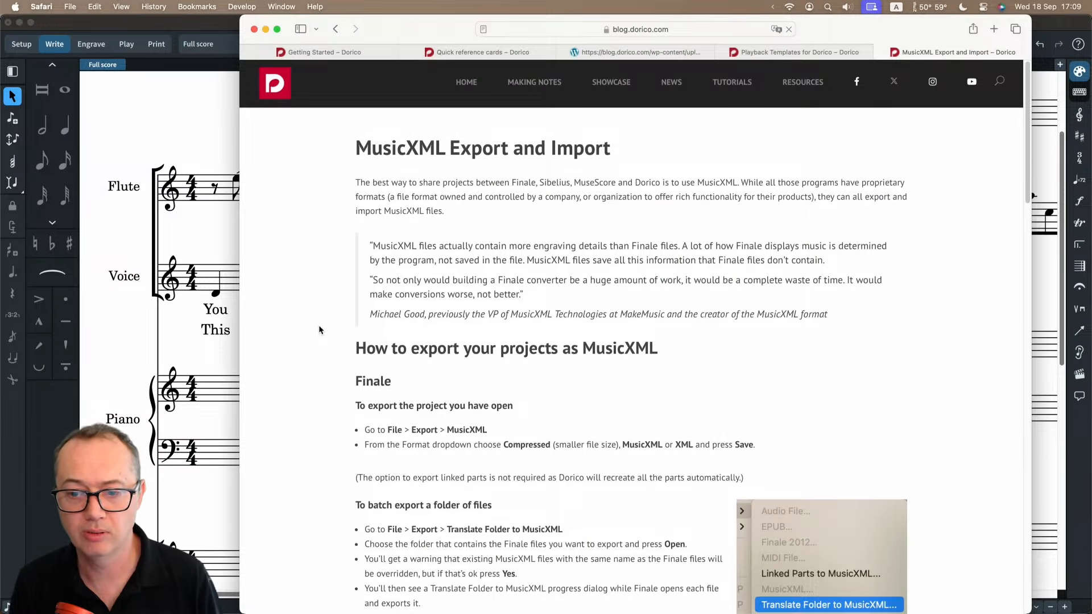
scroll(319, 330, down, 5)
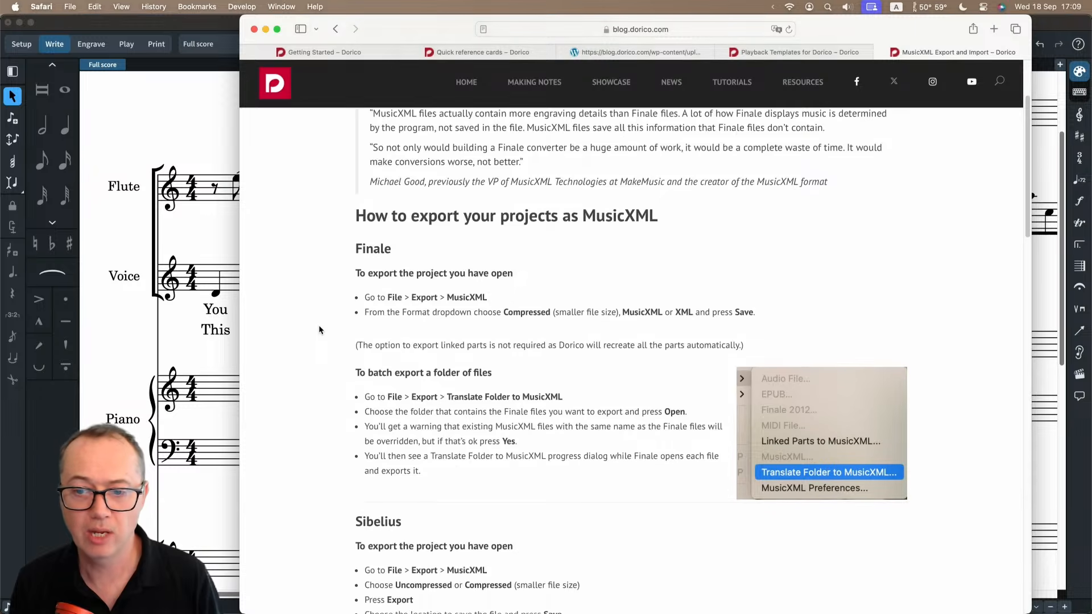
scroll(319, 330, down, 2)
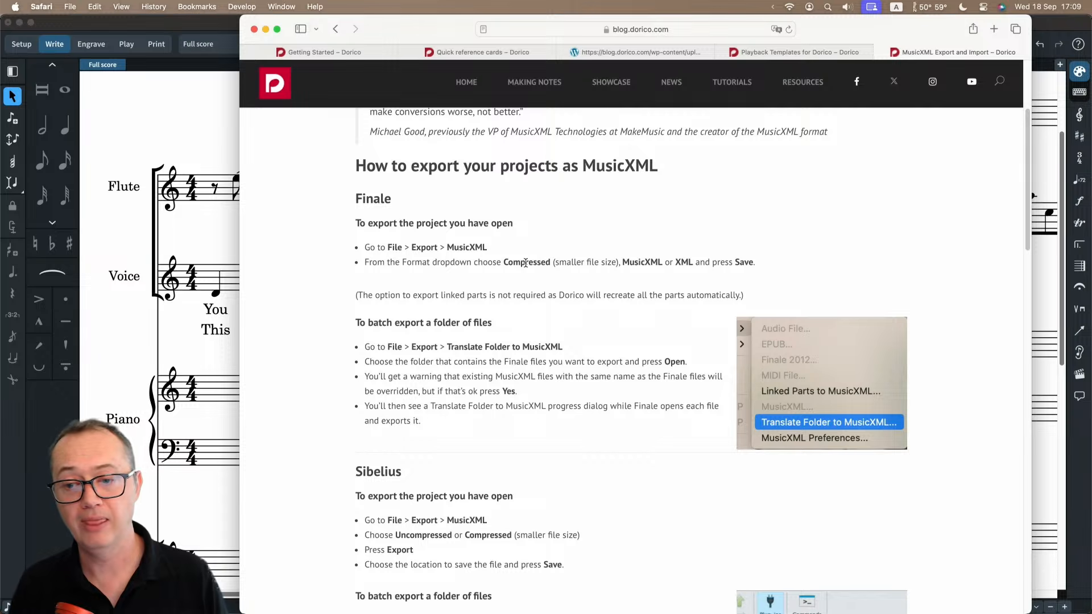
double_click(525, 263)
click(530, 273)
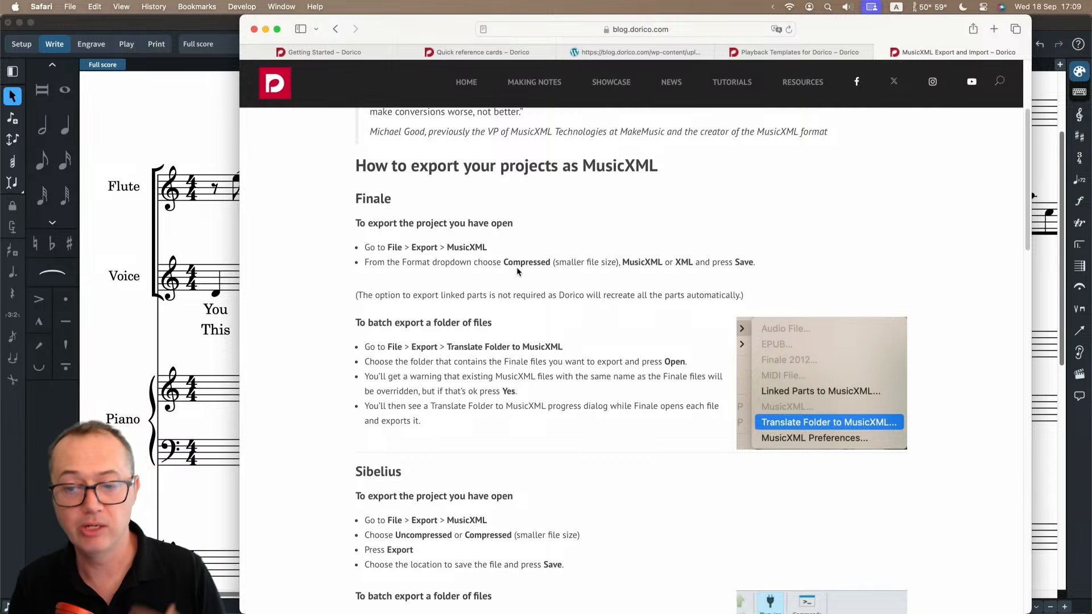
Switch back to Dorico and show the MusicXML Import page of the Preferences.
click(205, 238)
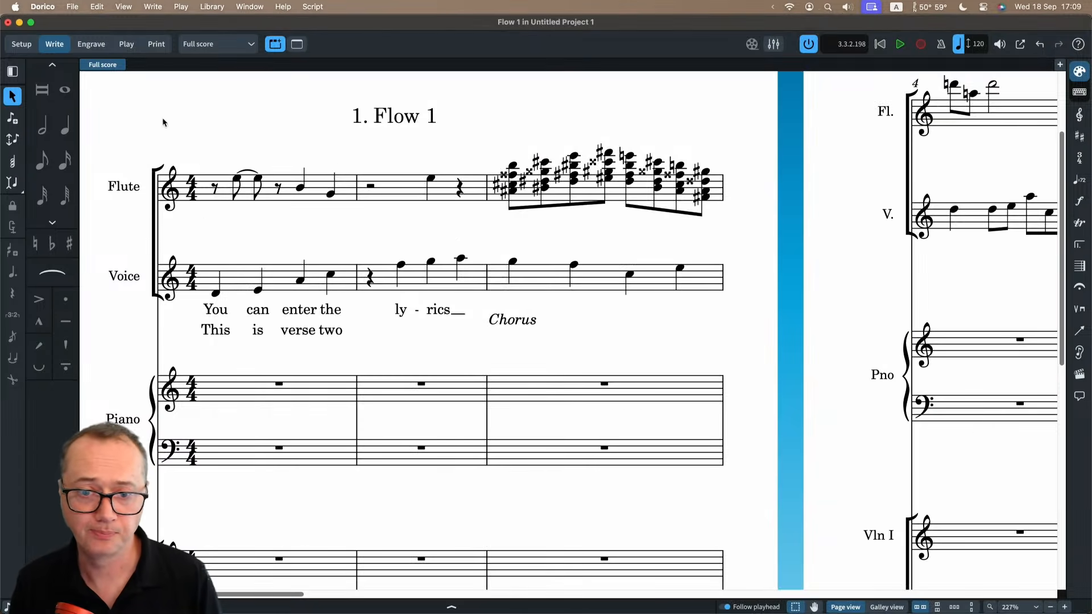
click(49, 9)
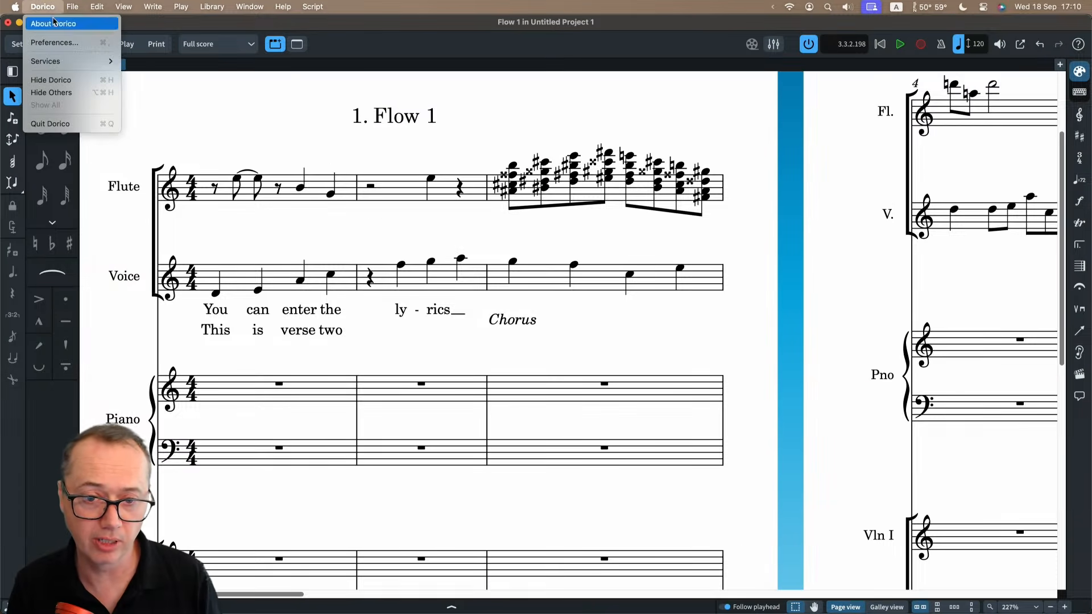
click(67, 44)
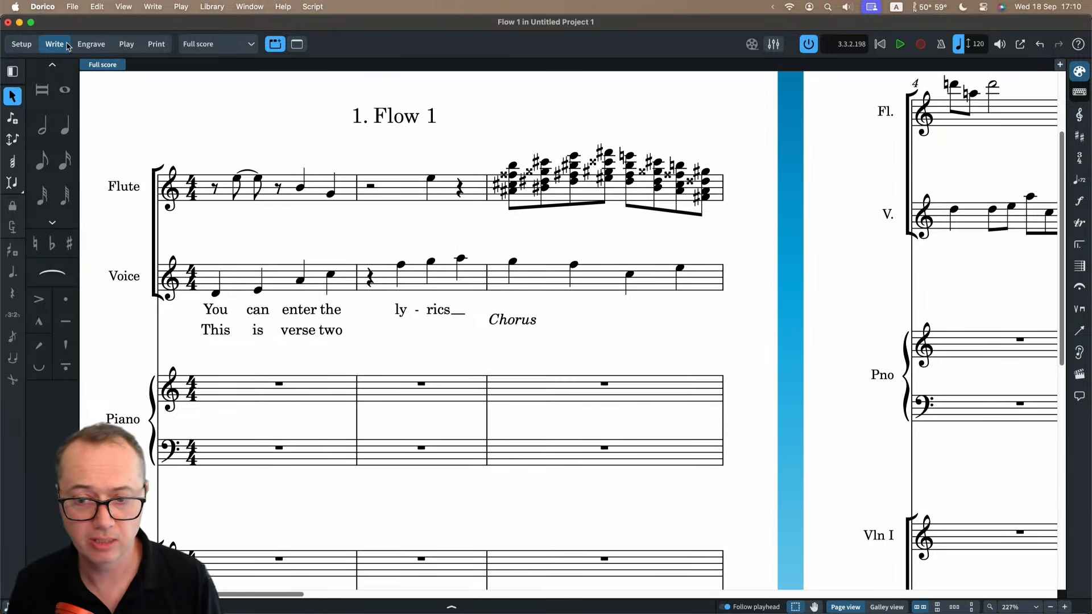
click(190, 219)
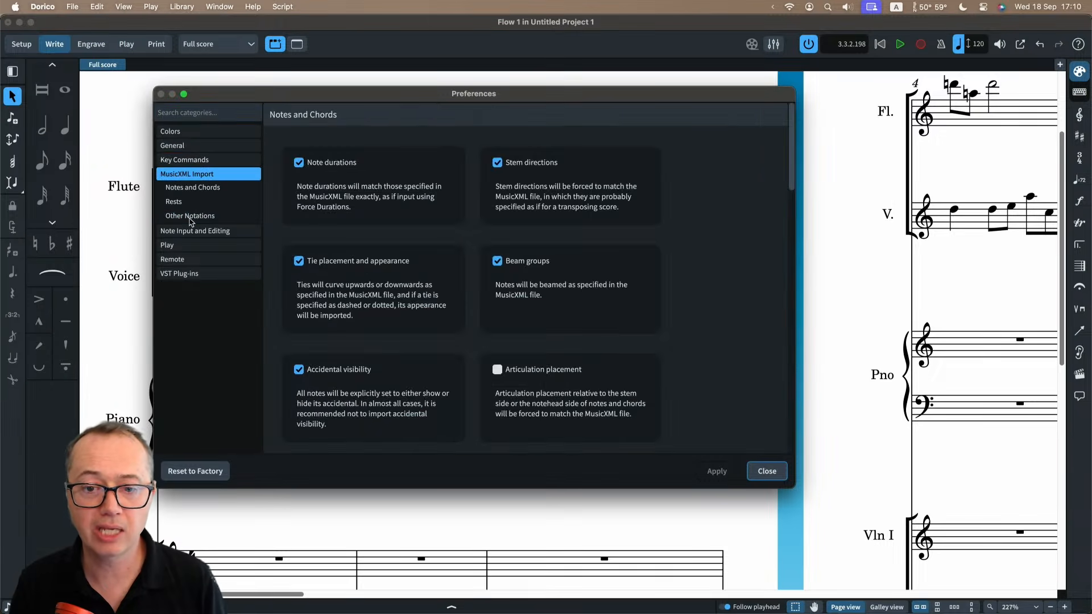
drag(358, 101, 353, 98)
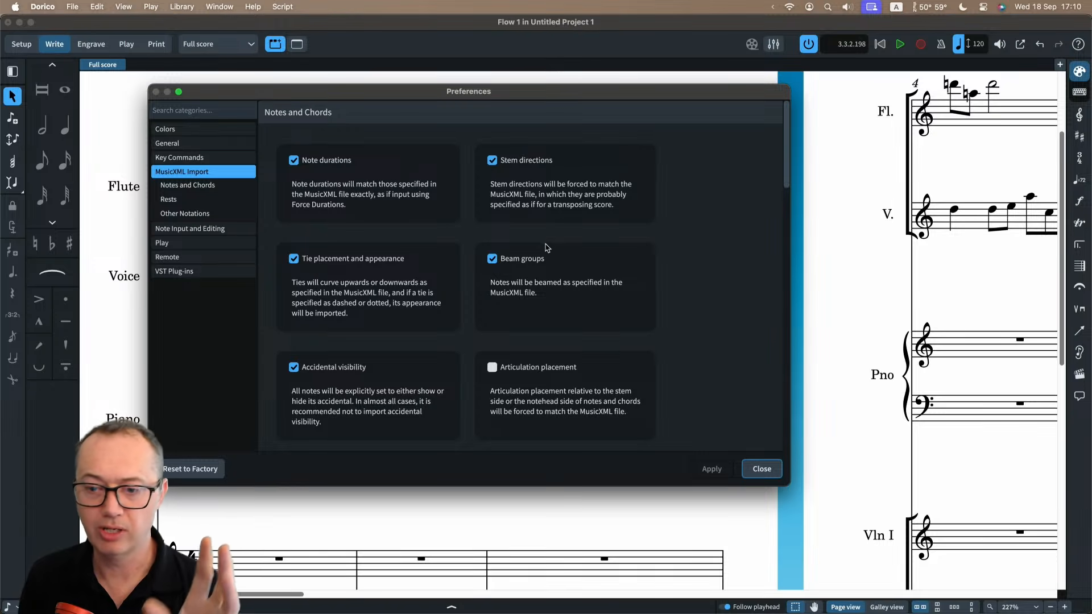
Turn the Stem directions import option off and on again, and close the Preferences.
click(526, 161)
click(526, 162)
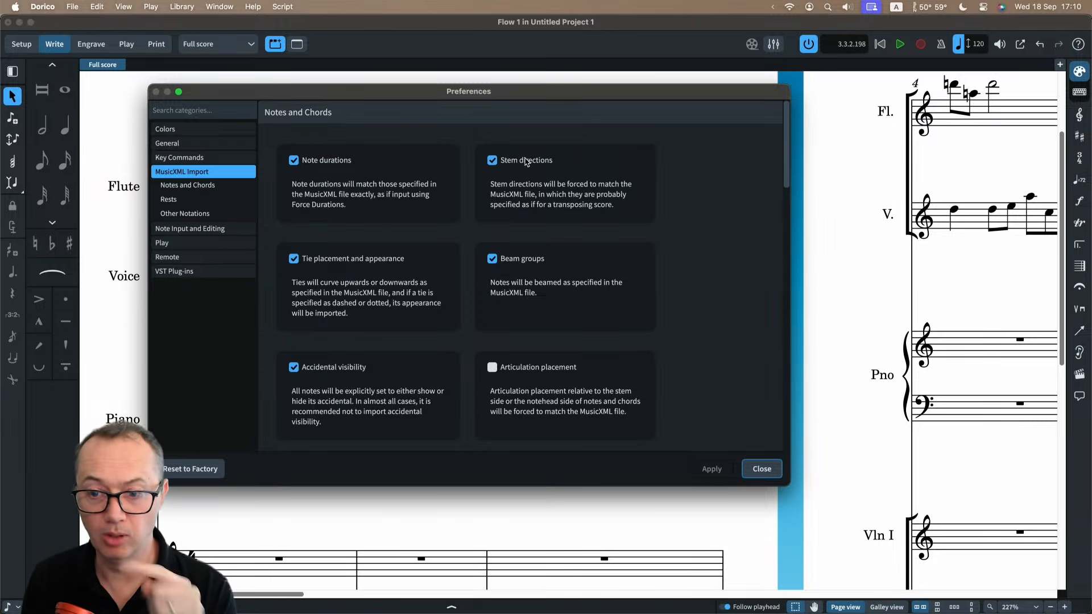
click(527, 162)
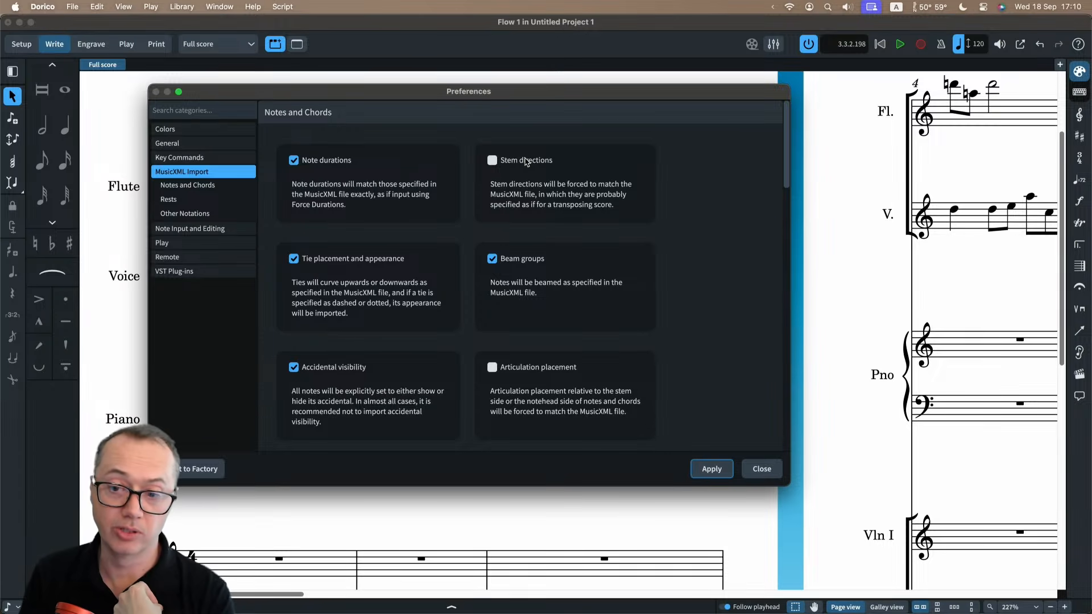
click(526, 162)
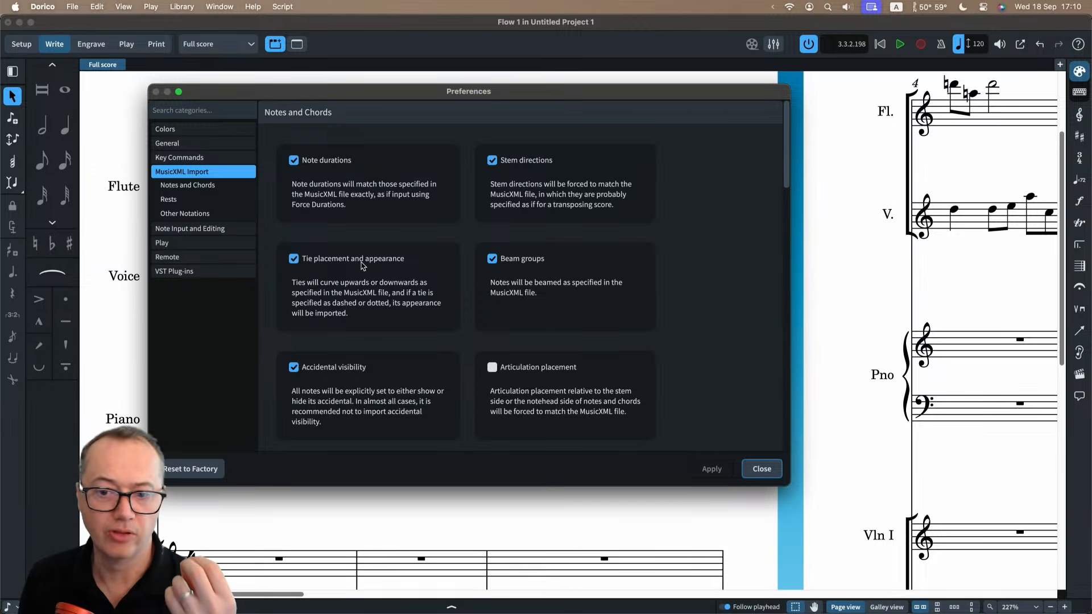
scroll(531, 319, down, 1)
scroll(532, 319, down, 1)
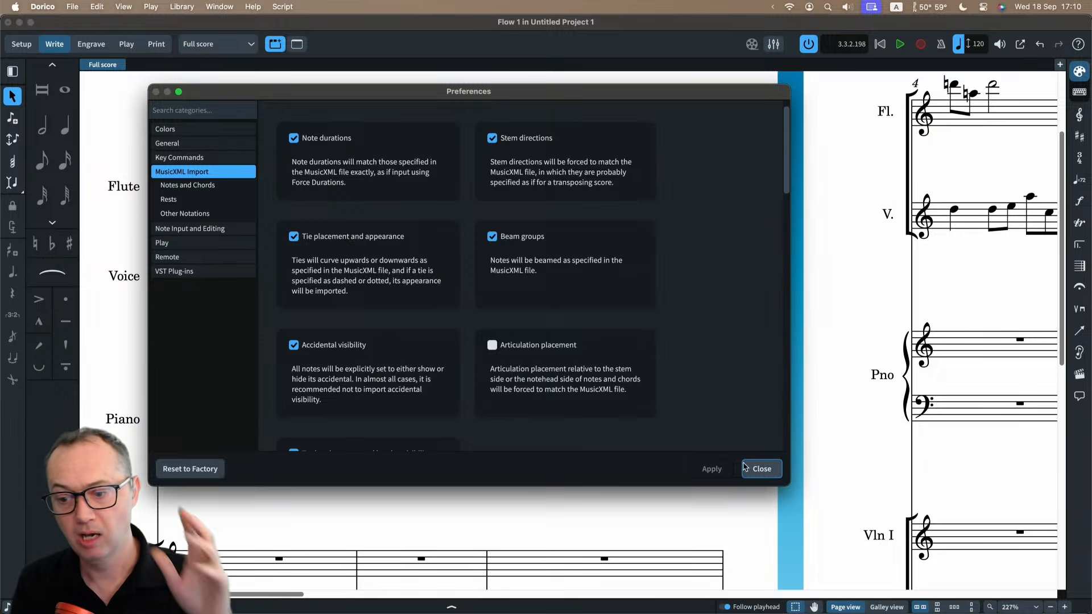
click(759, 472)
Review the vertical and horizontal position settings for Articulations in Engraving Options and close the options.
click(225, 15)
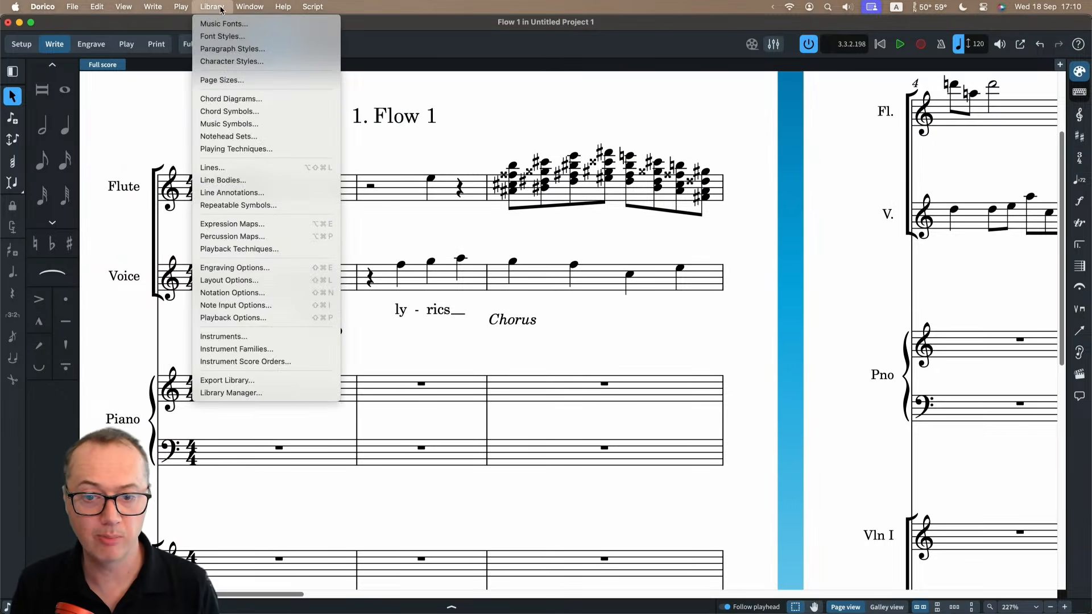
click(232, 265)
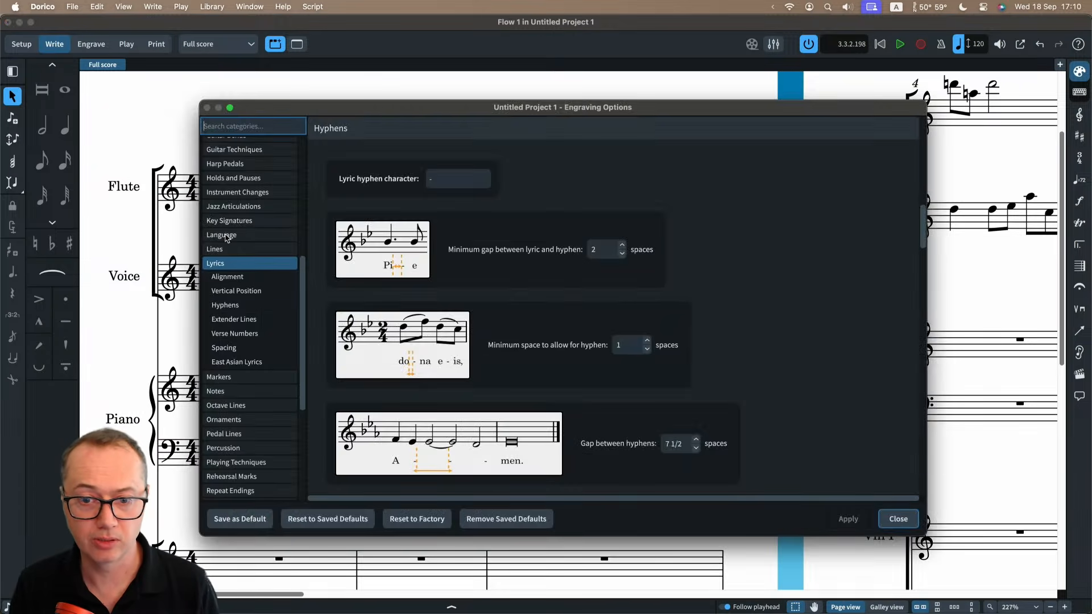
scroll(244, 227, up, 10)
click(227, 173)
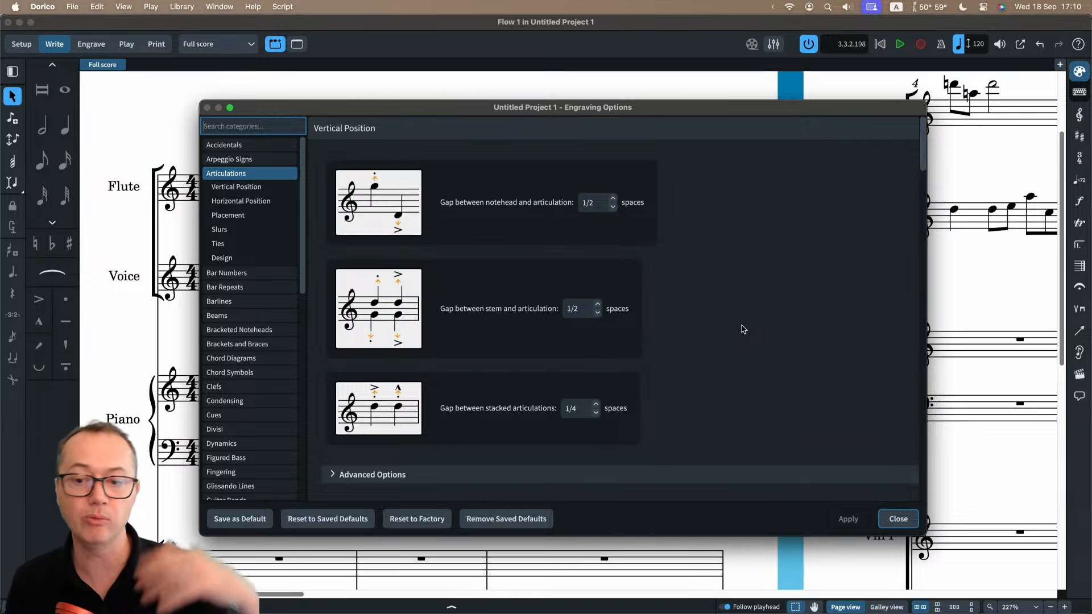
scroll(741, 330, down, 5)
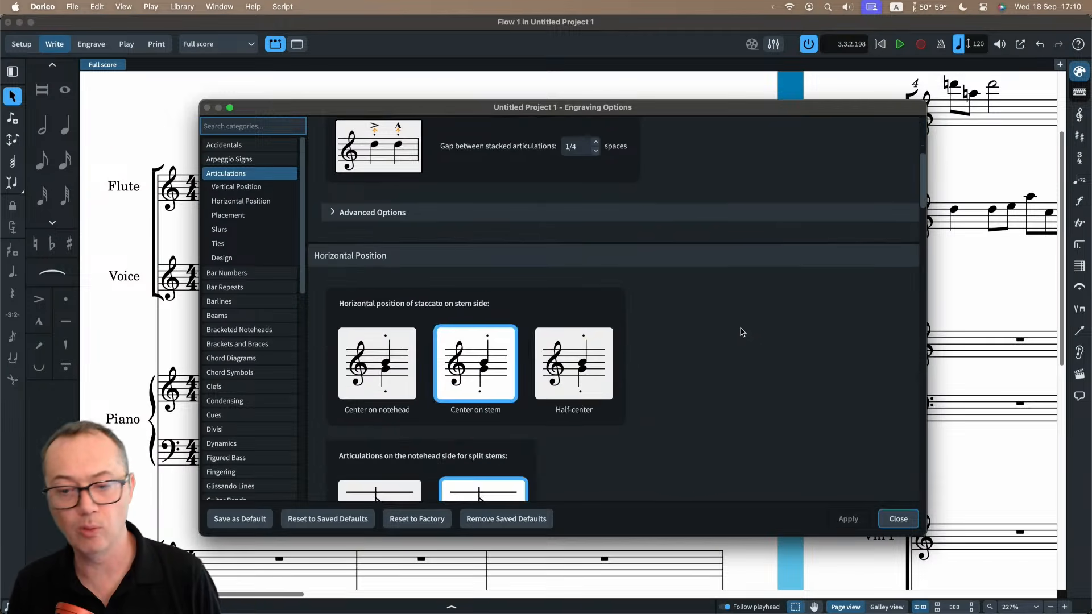
scroll(804, 409, down, 2)
click(899, 520)
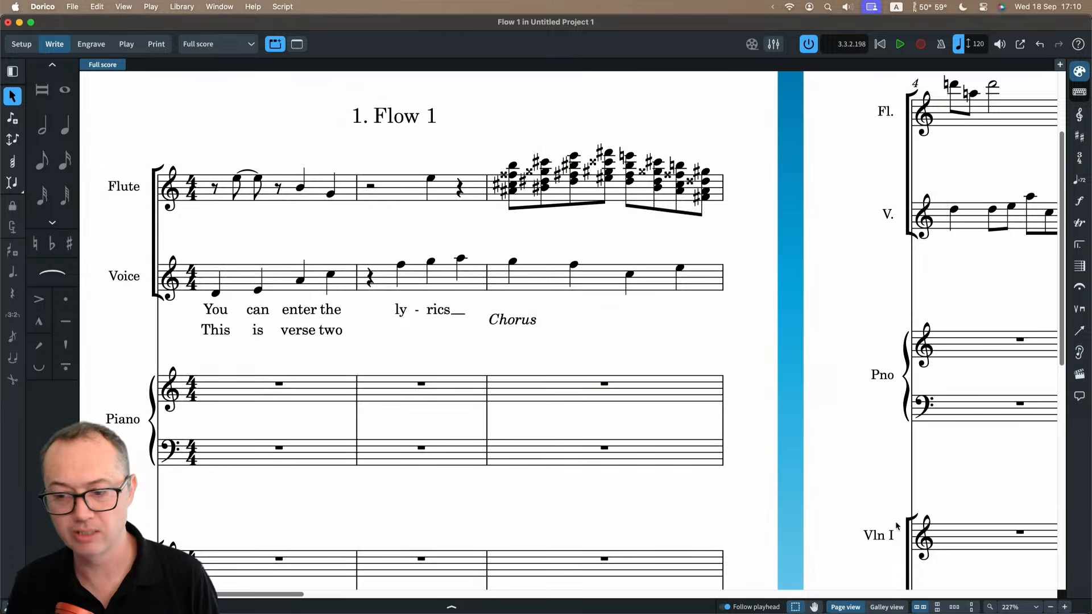
Turn on the Articulation placement option in the MusicXML Import preferences, review the other import options, and apply the change.
click(50, 7)
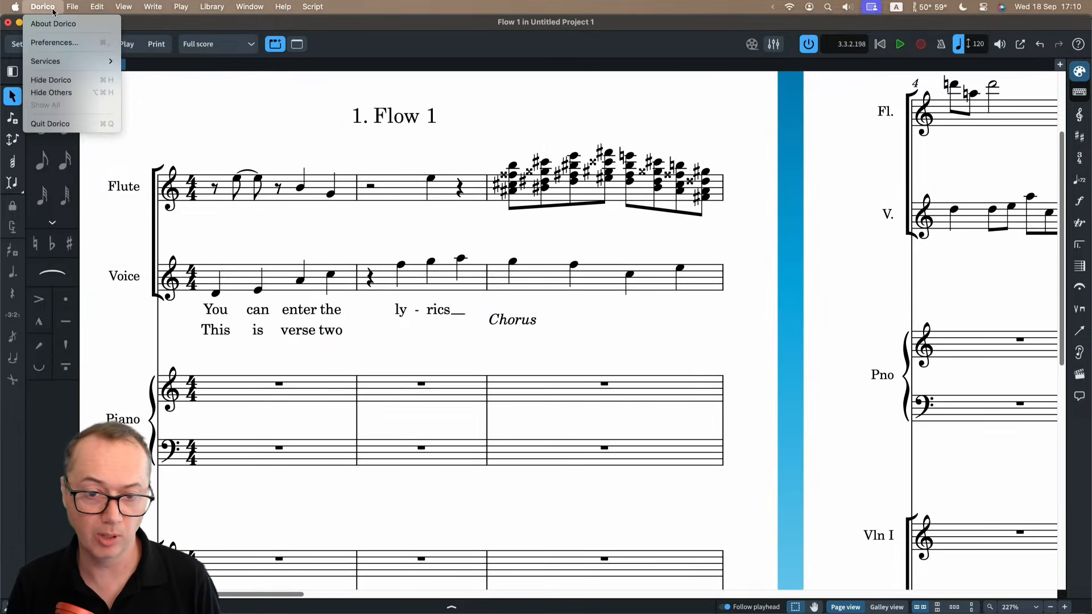
click(63, 41)
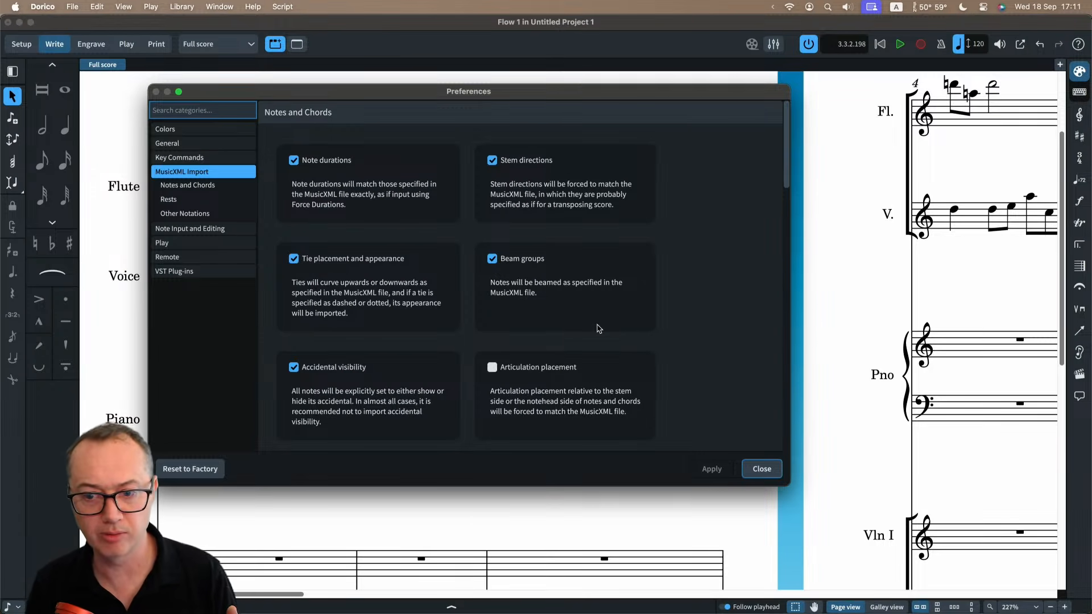
click(550, 369)
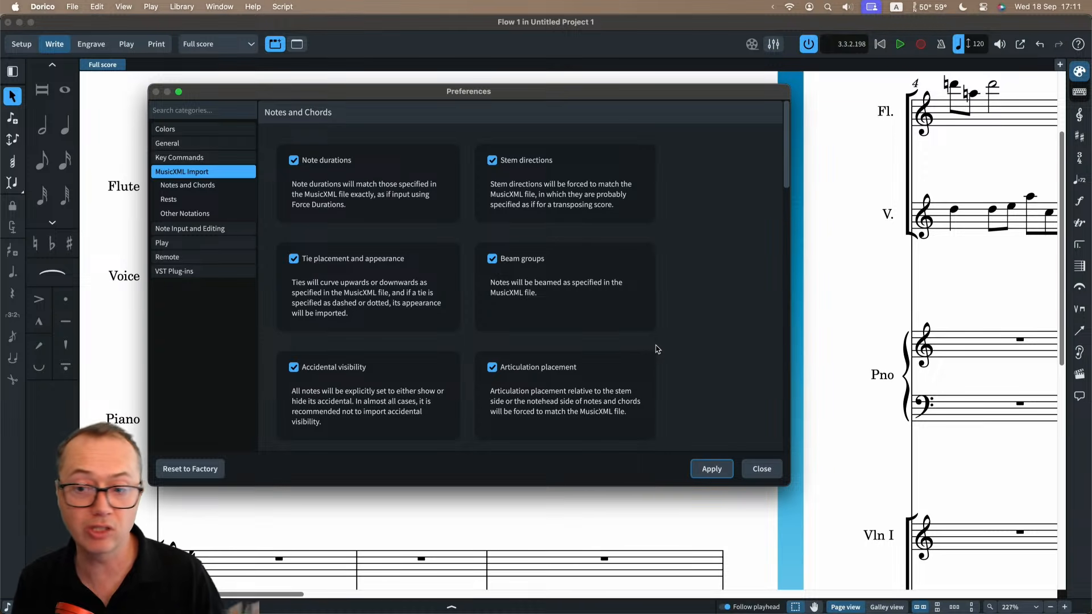
scroll(654, 348, down, 10)
scroll(677, 351, down, 10)
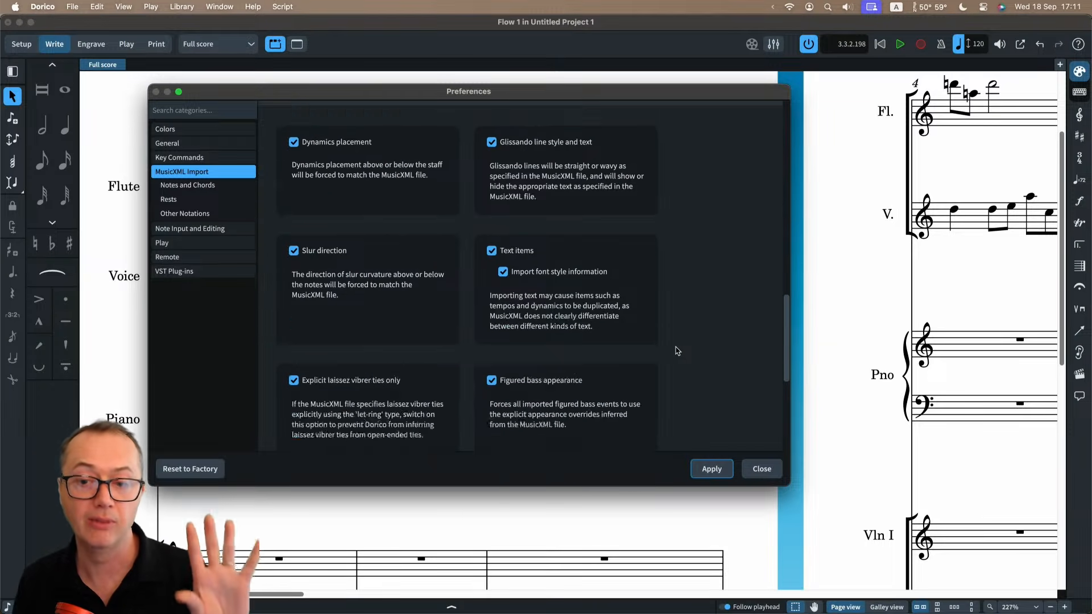
scroll(677, 351, up, 5)
scroll(677, 351, up, 15)
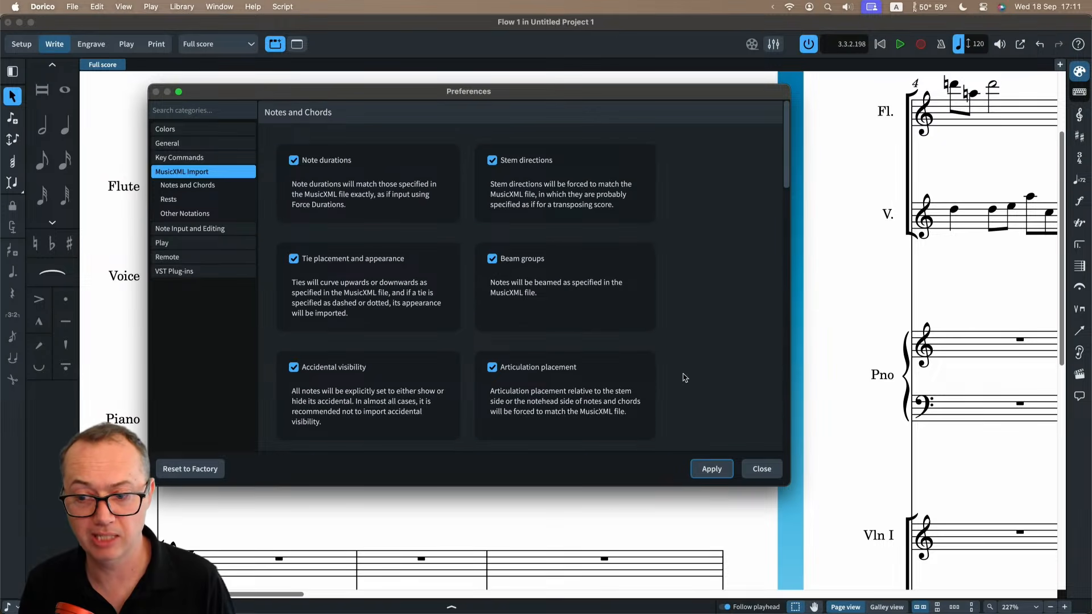
click(719, 473)
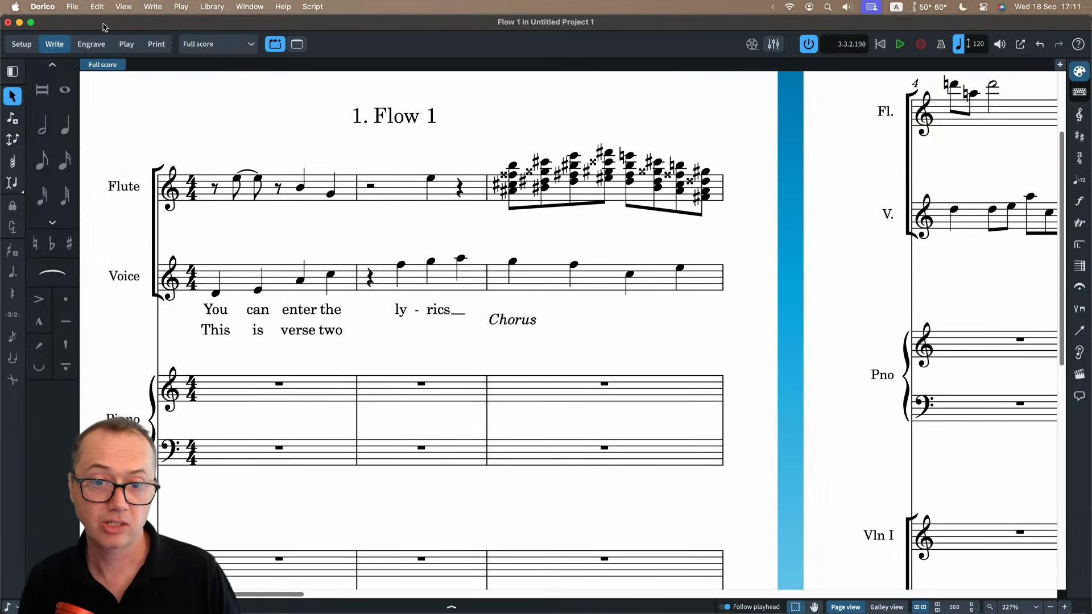
click(72, 6)
mouse_move(118, 161)
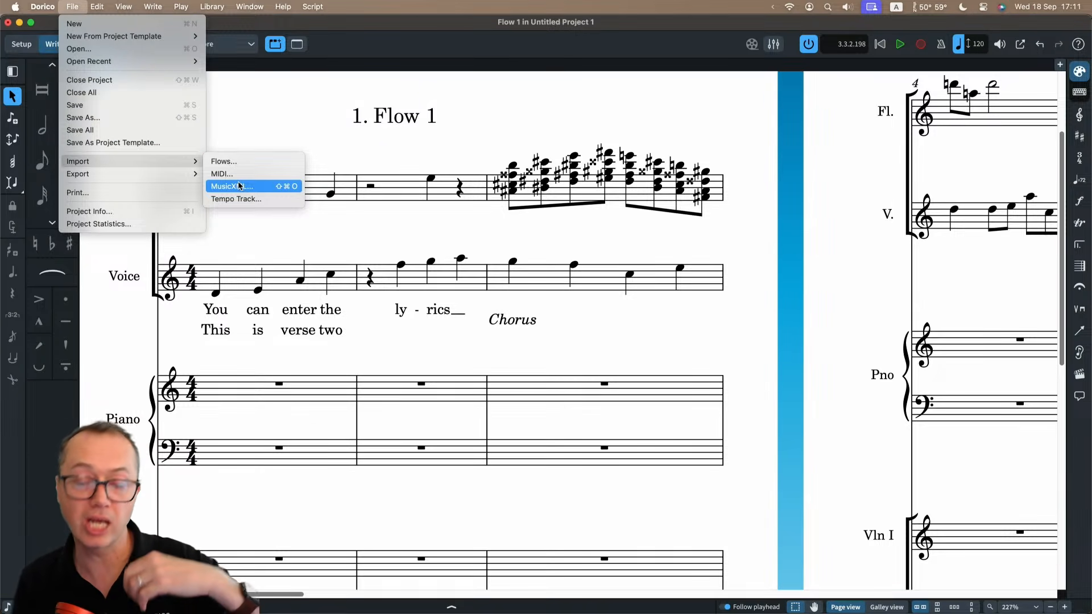
click(248, 122)
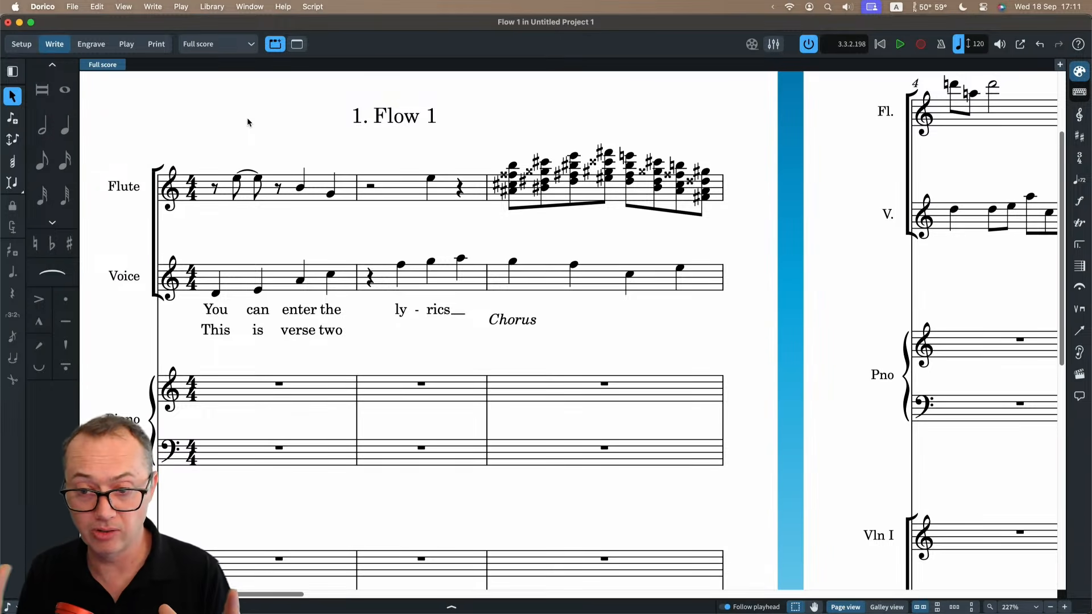
click(72, 6)
mouse_move(89, 161)
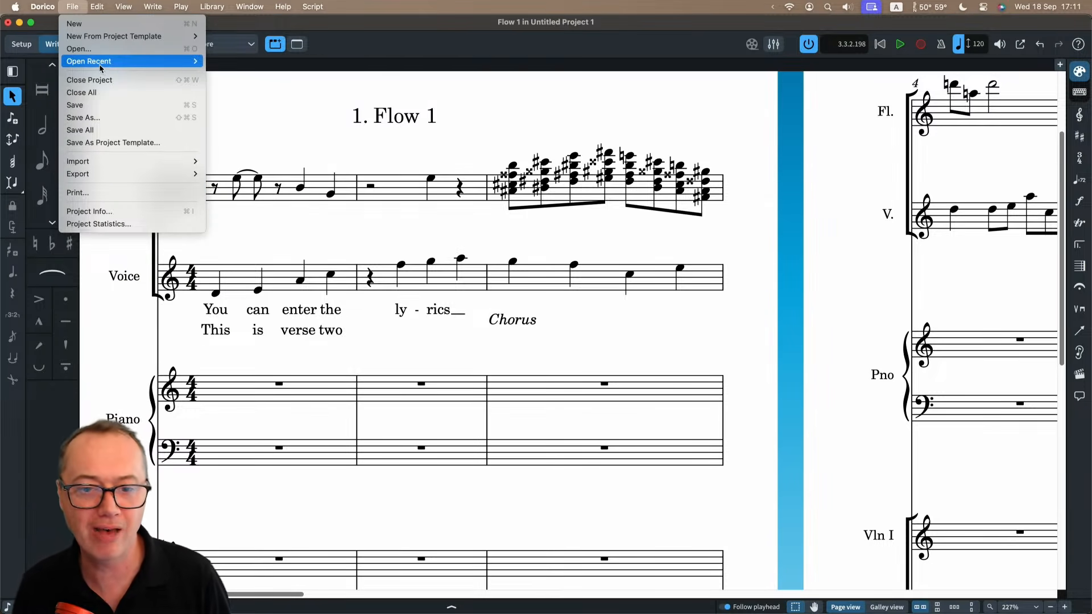
click(285, 120)
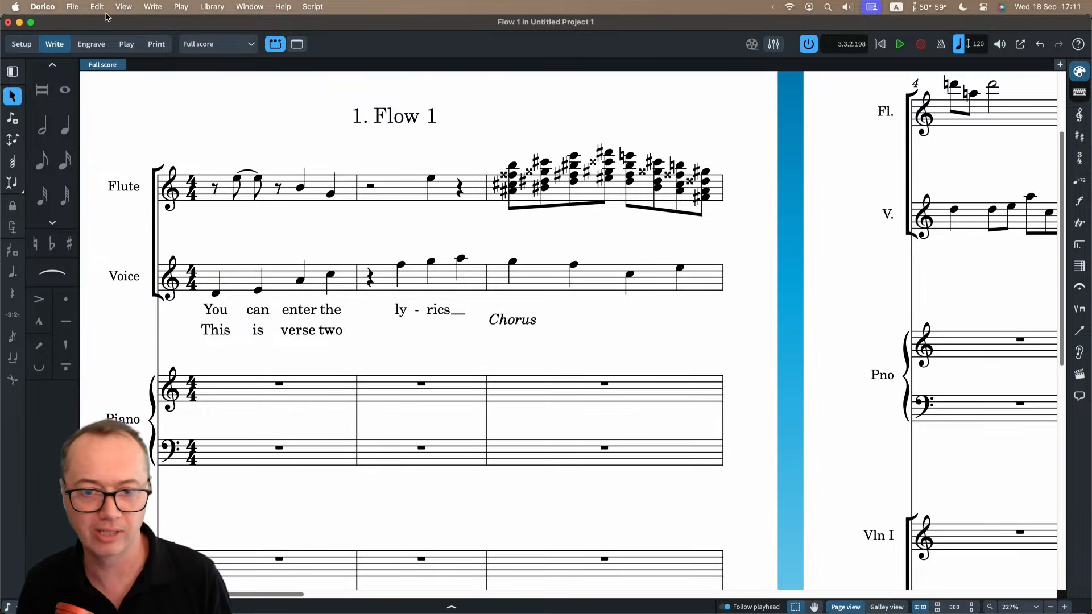
Bring up the dialog for opening an existing file and cancel it.
click(79, 8)
click(90, 51)
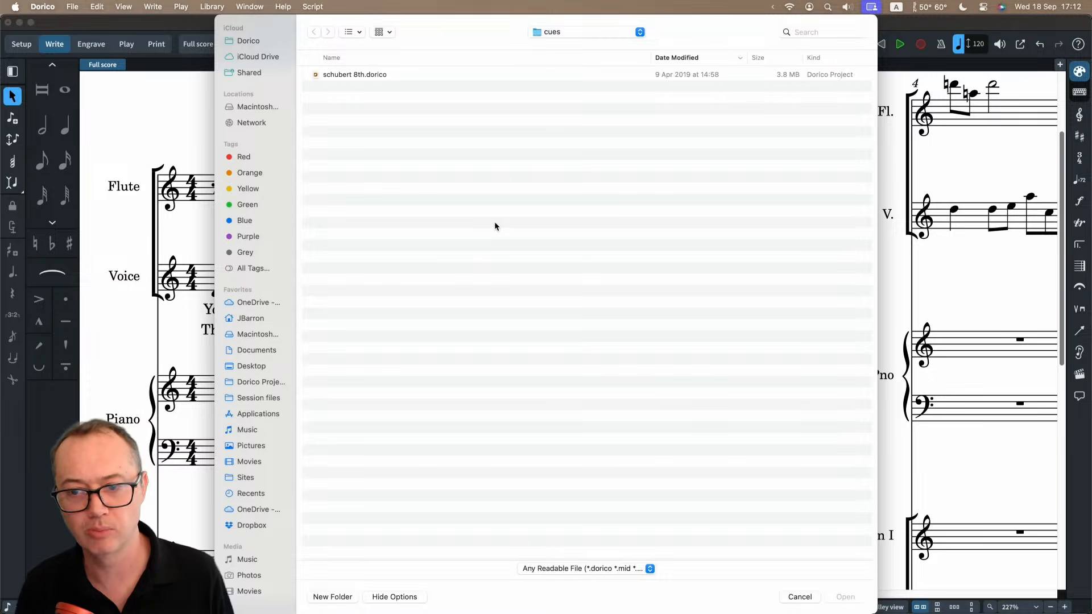
key(Escape)
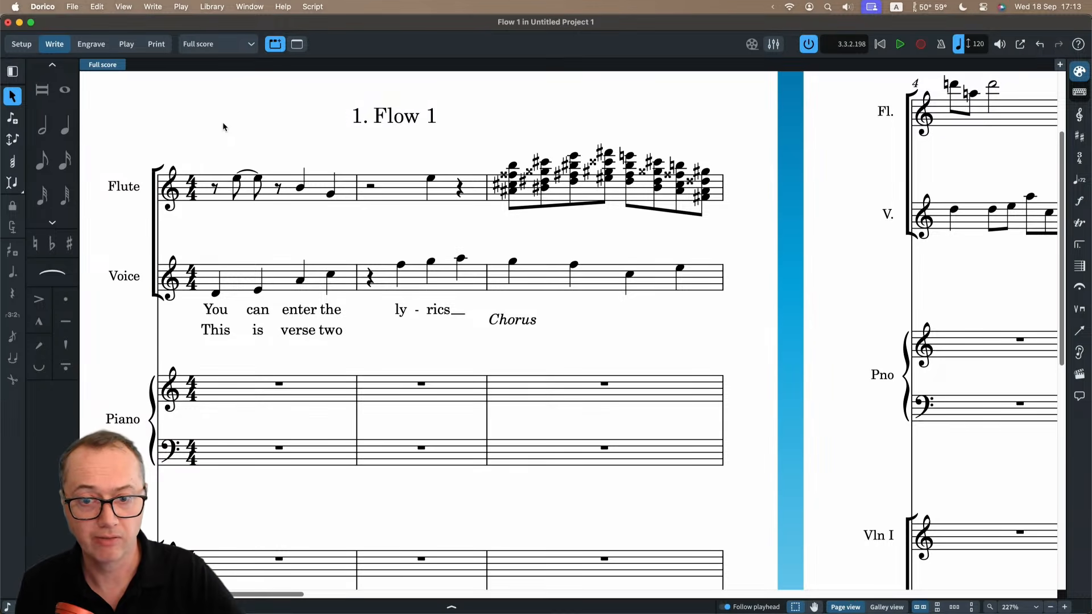
In Print mode, select all layouts from Full score to Double Bass, and return the selection to Full score only.
click(159, 49)
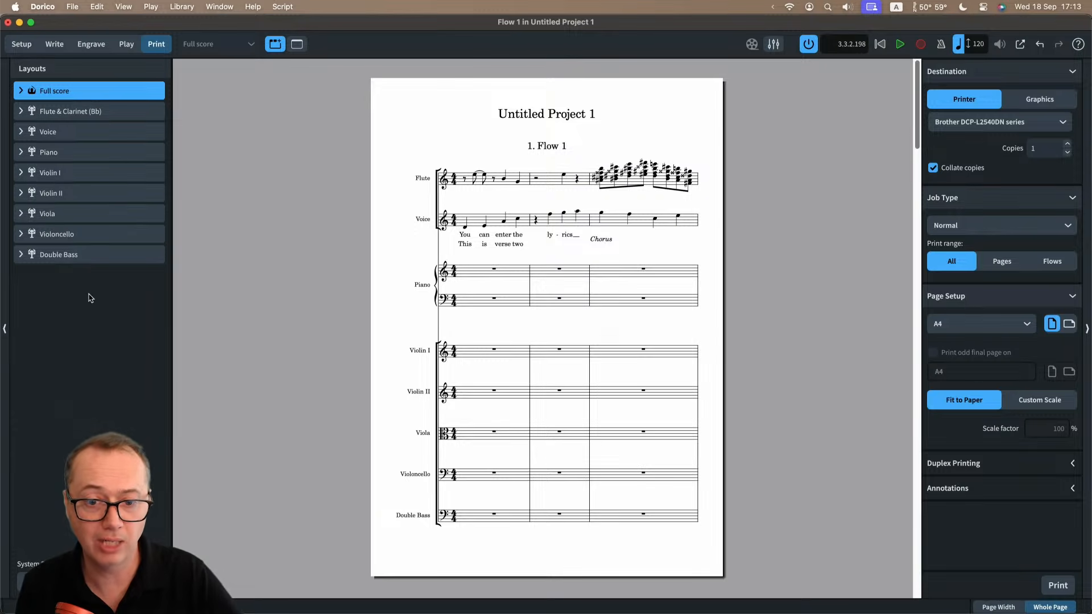
shift+click(87, 255)
key(super+p)
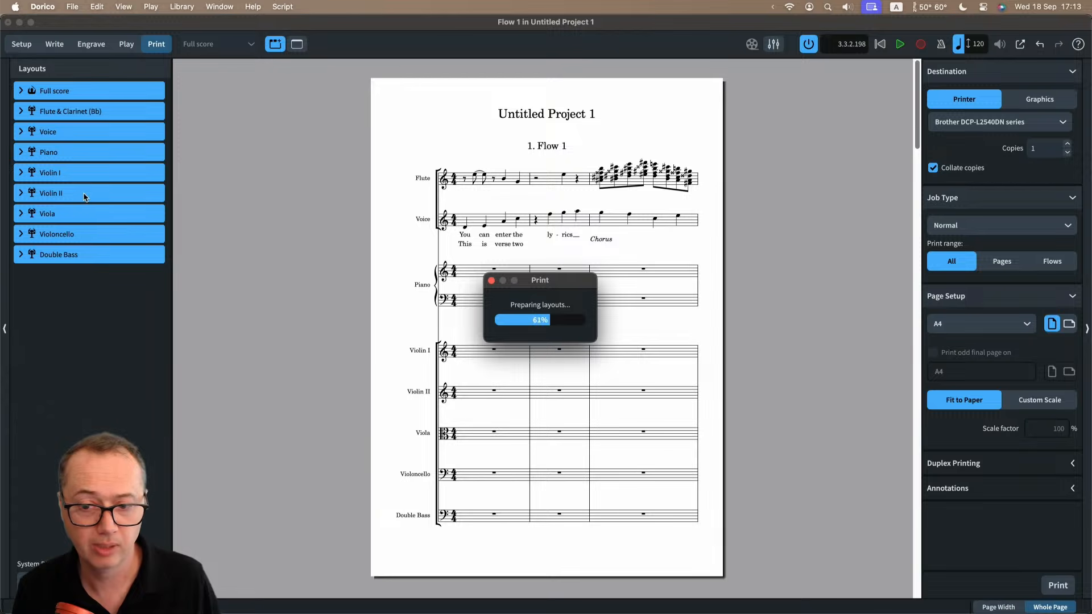
click(83, 92)
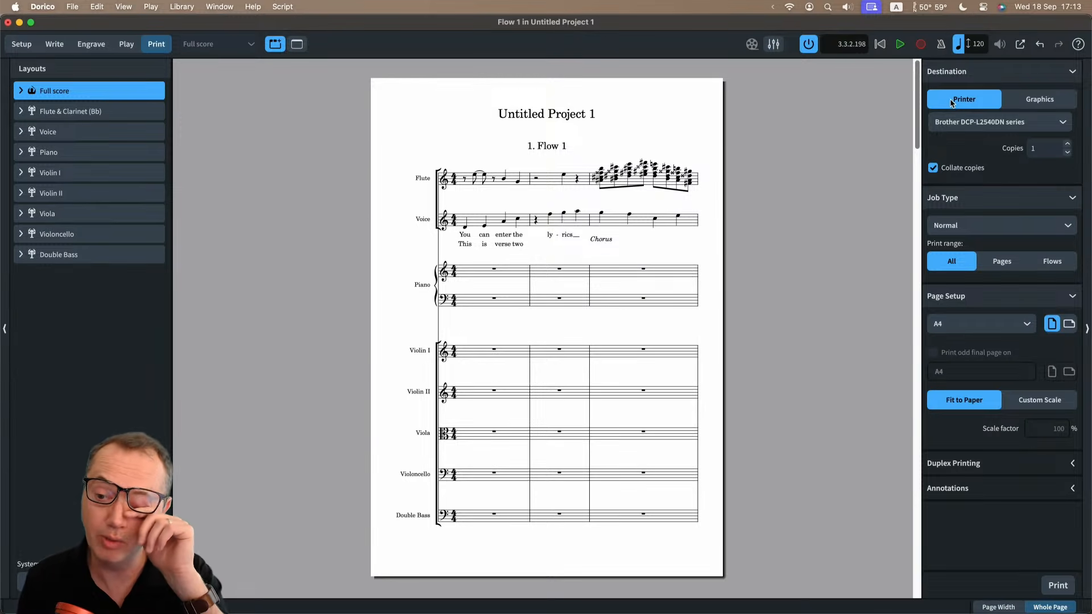
Set the output destination to Graphics and review the available file formats, keeping PDF.
click(1036, 103)
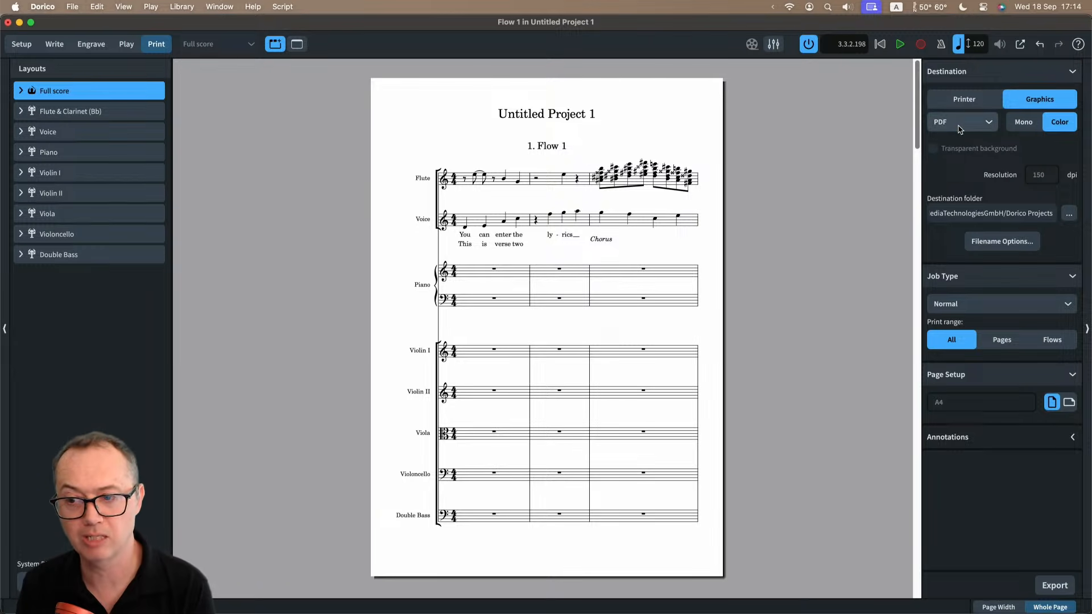
click(988, 120)
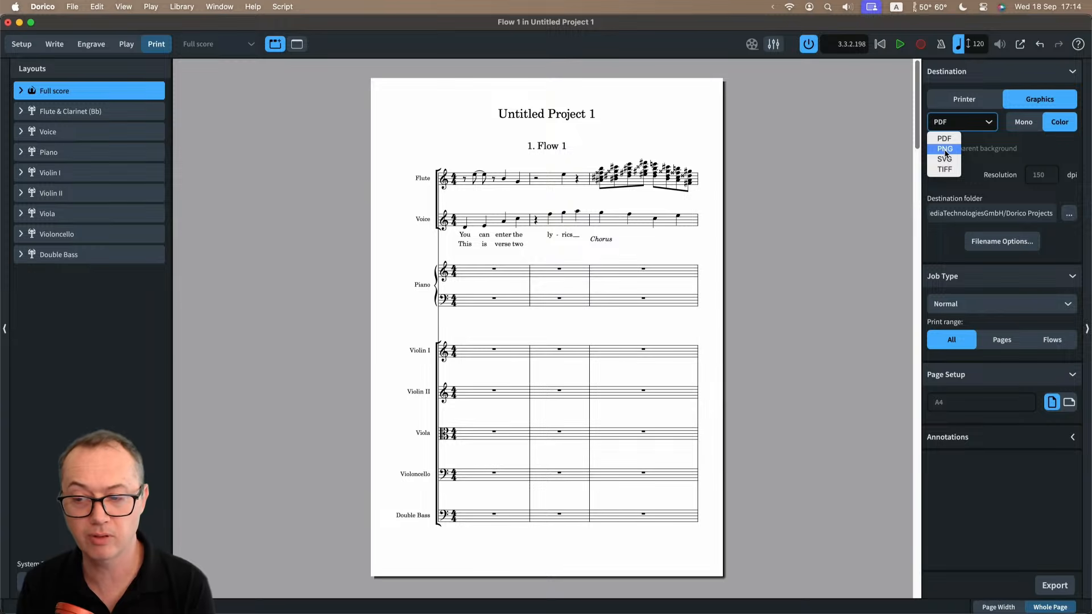
click(858, 162)
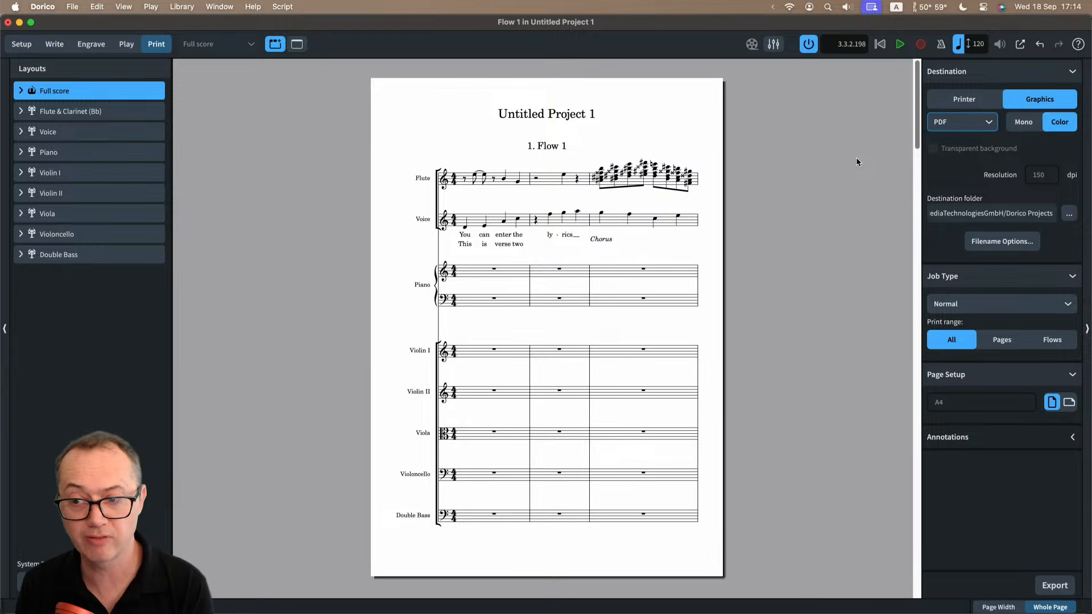
In Engrave mode, create a graphic slice around the second bar of the Voice staff, including its lyrics.
click(87, 49)
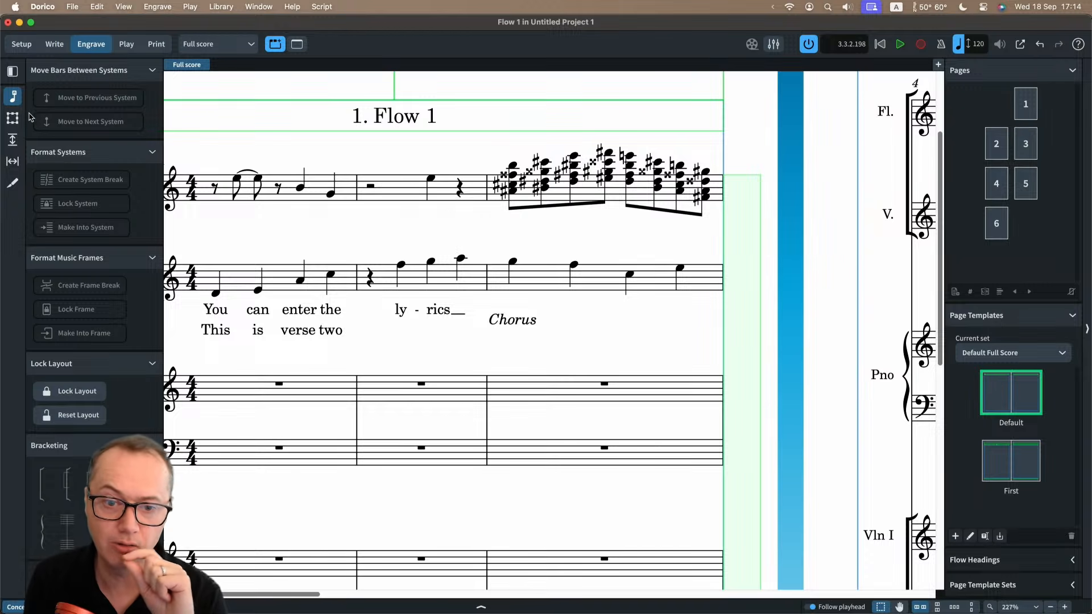
click(14, 181)
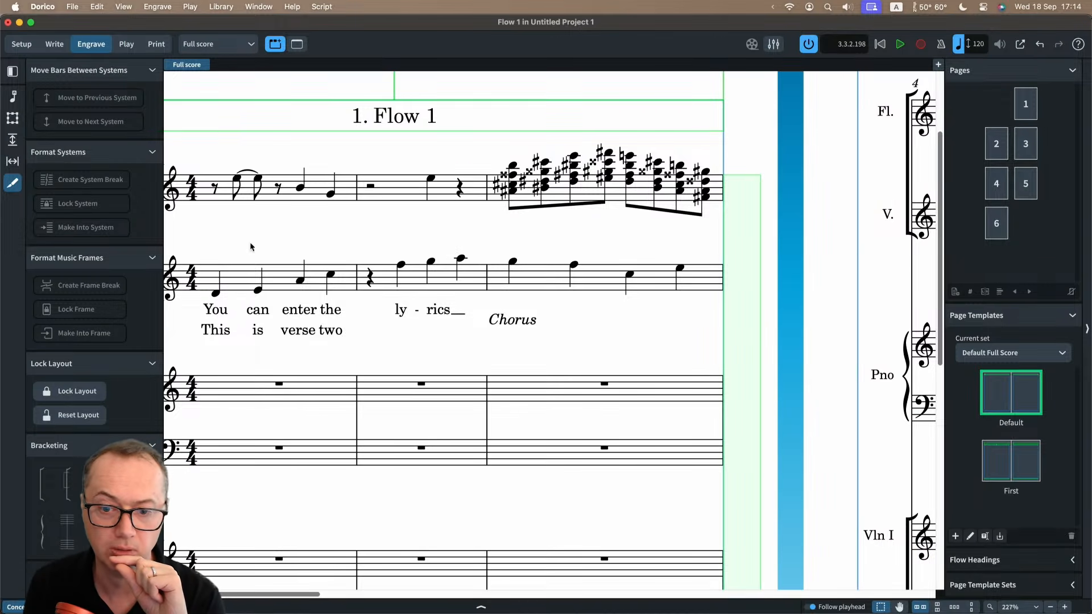
click(60, 100)
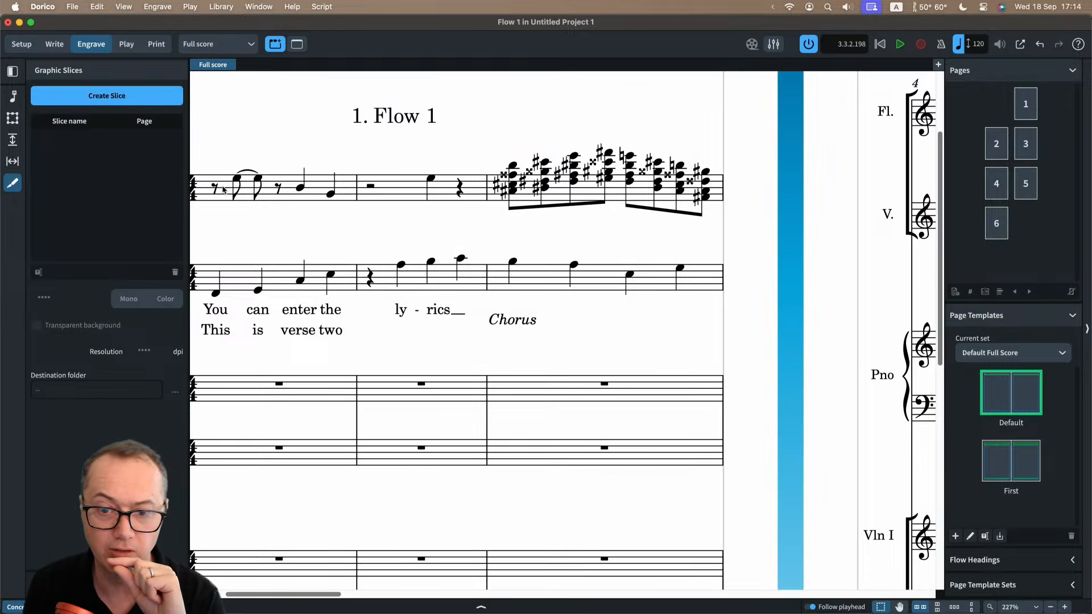
drag(351, 232, 488, 336)
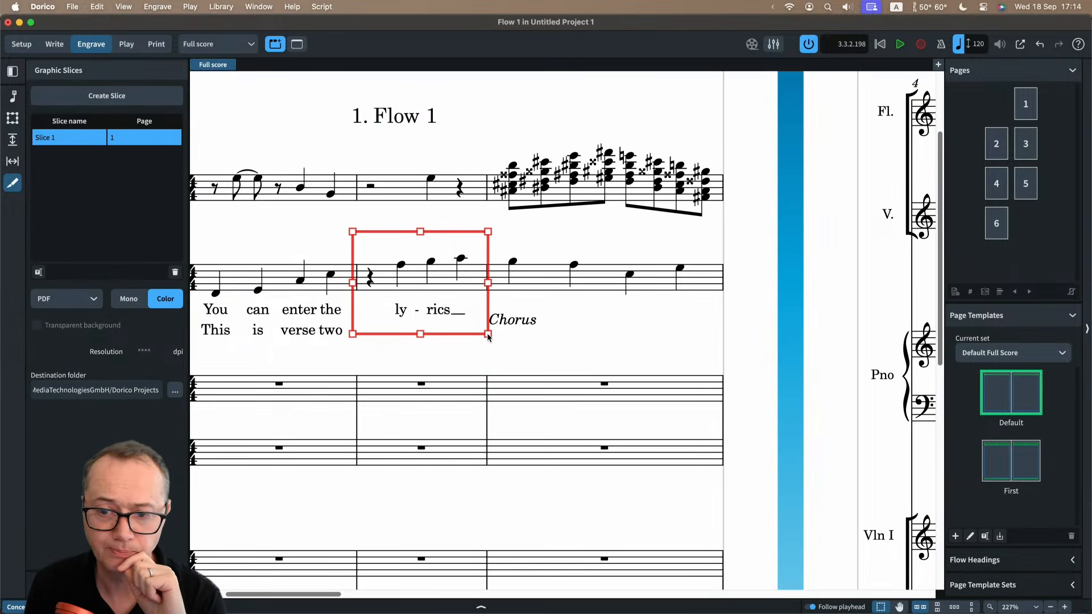
Set the graphic slice's export format to PNG and return to Write mode.
click(63, 299)
click(57, 326)
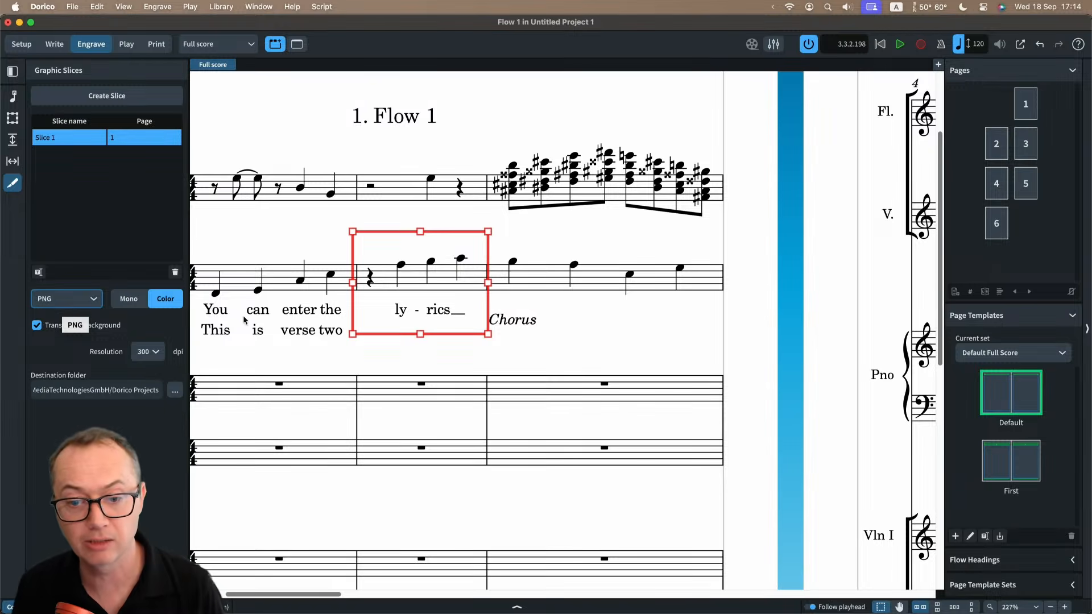
click(268, 367)
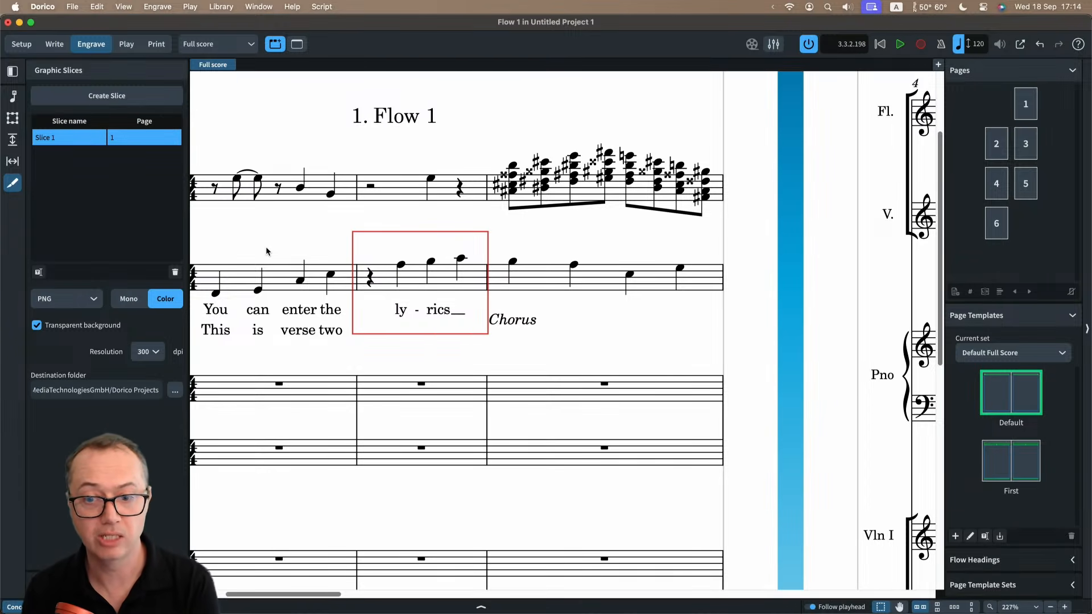
click(55, 44)
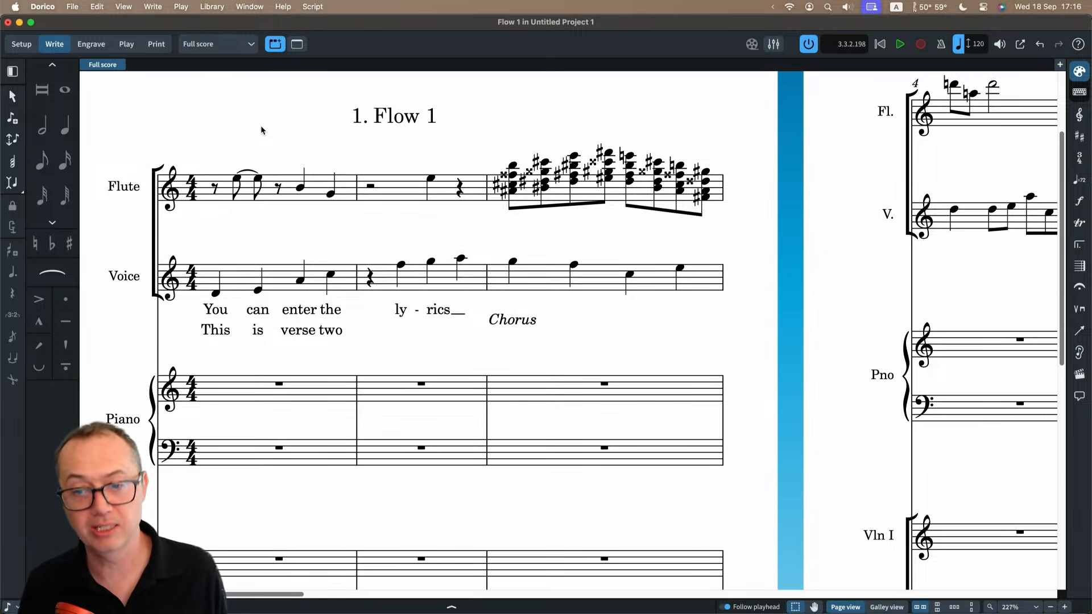
Switch to Safari and show the Getting Started with Dorico page and its full web address.
key(super+Tab)
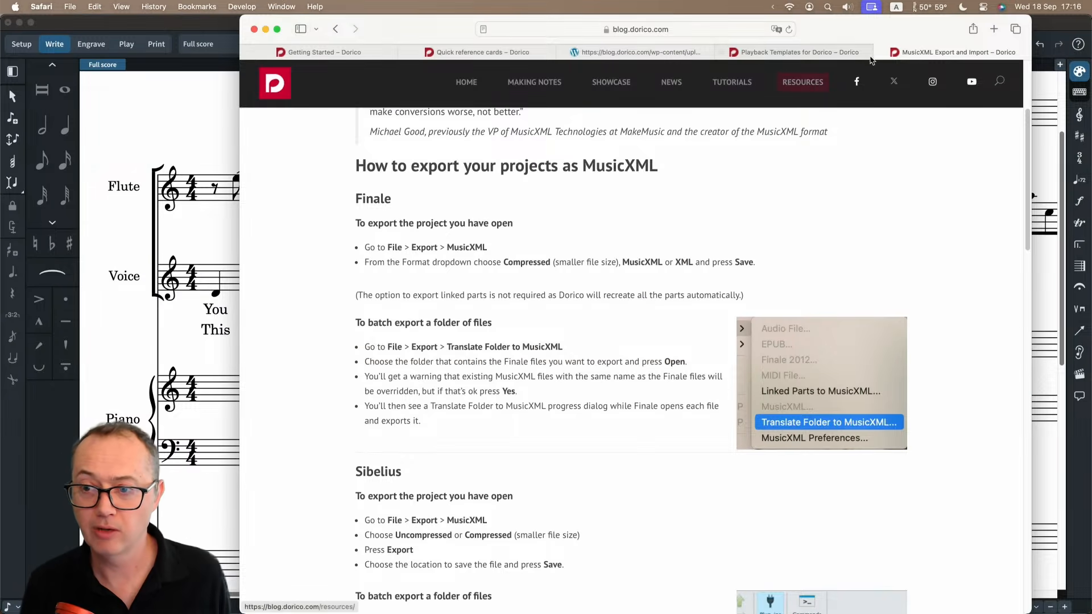
click(313, 51)
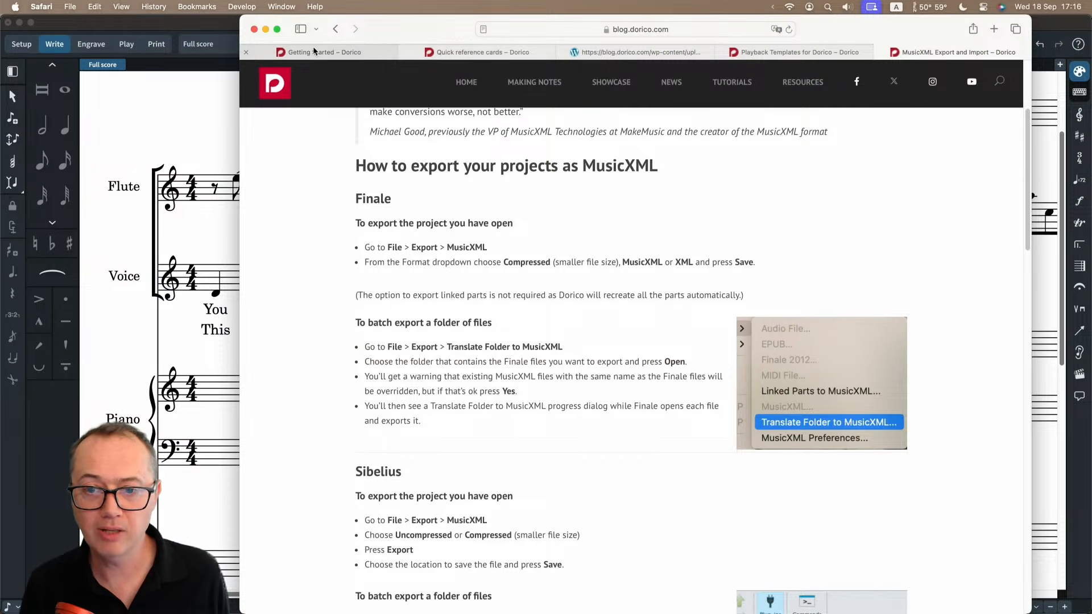
scroll(539, 265, up, 15)
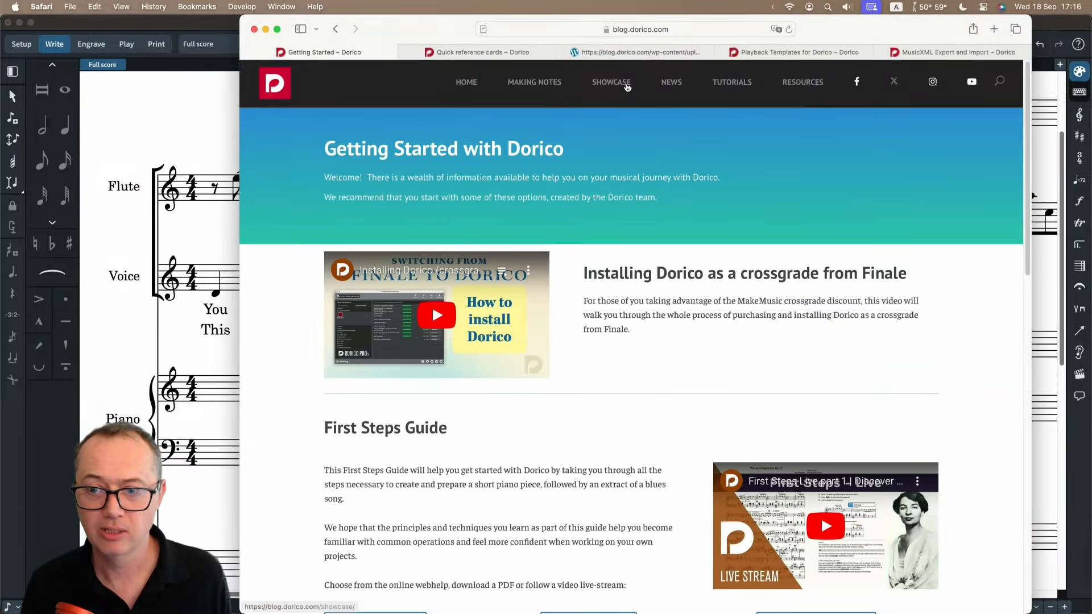
click(682, 27)
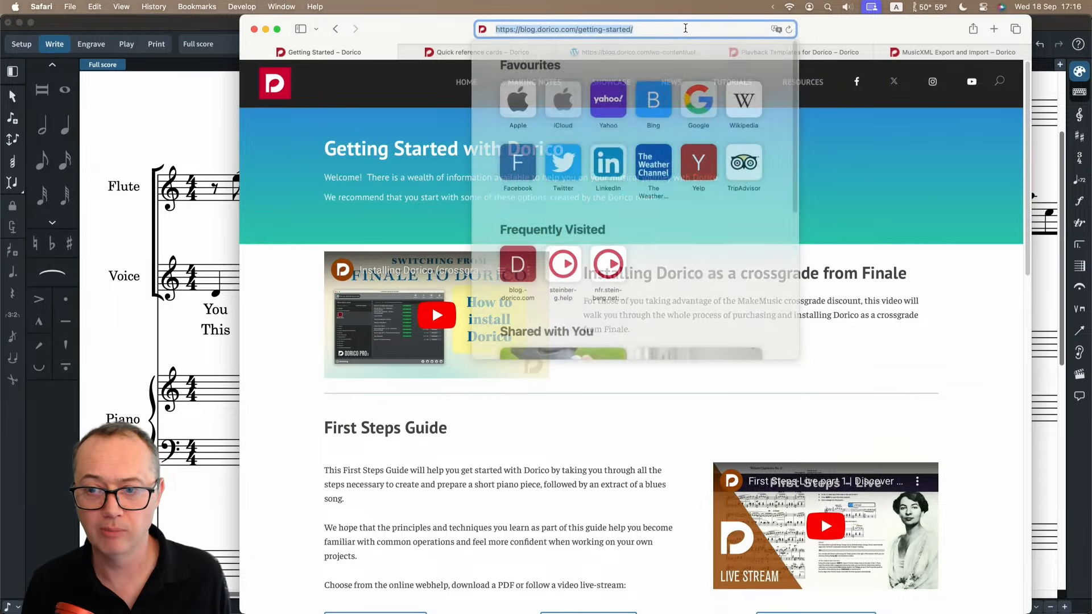
click(933, 288)
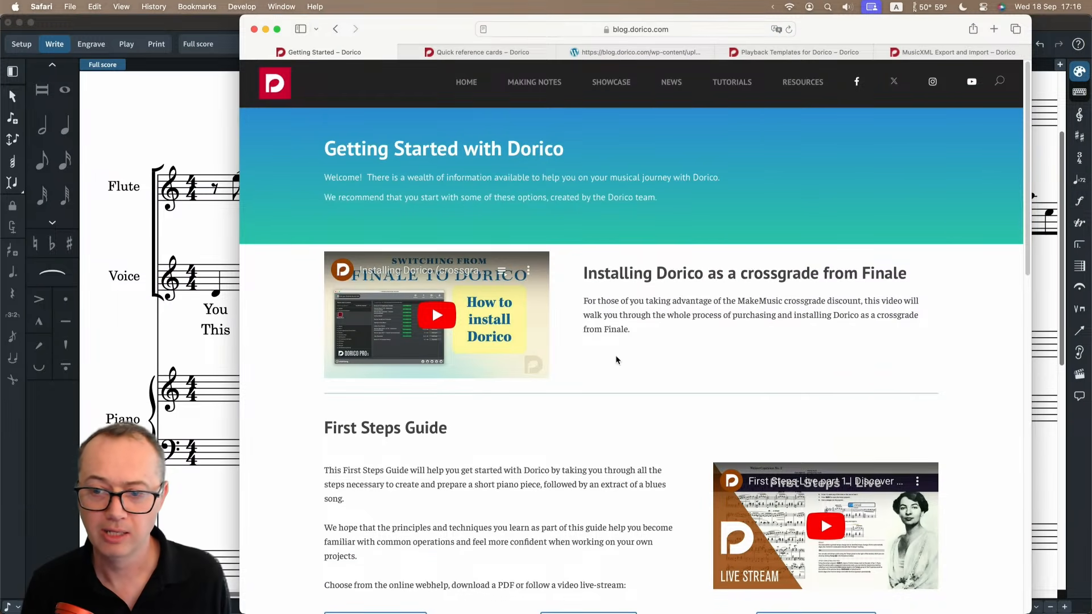
Open the Resources page from the Shortcuts and more! section, examine its listed materials, and return to the Getting Started page.
scroll(617, 359, down, 2)
scroll(615, 359, down, 10)
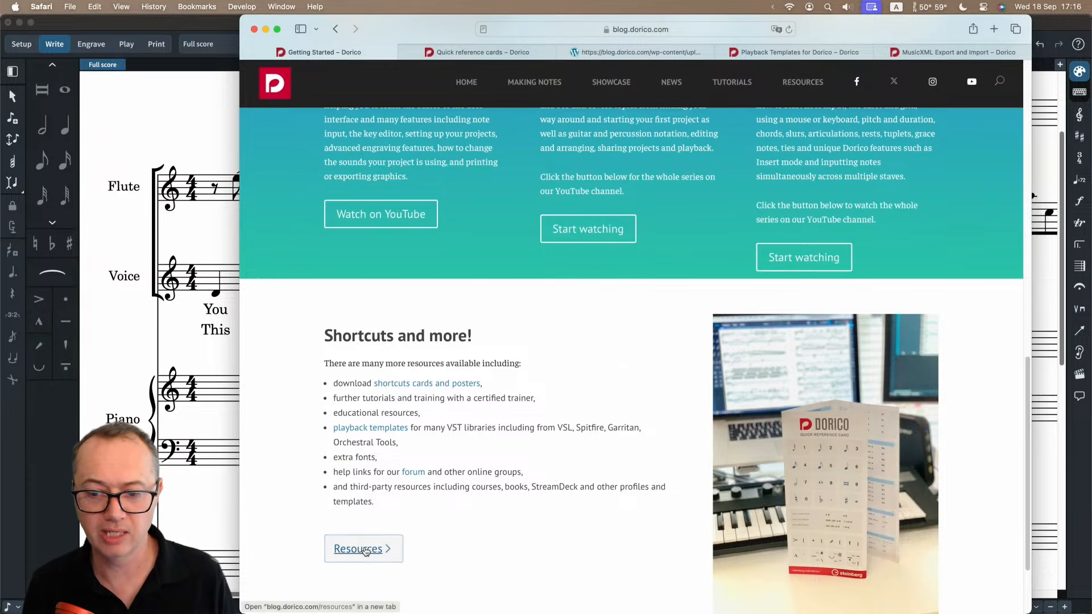
scroll(445, 523, down, 2)
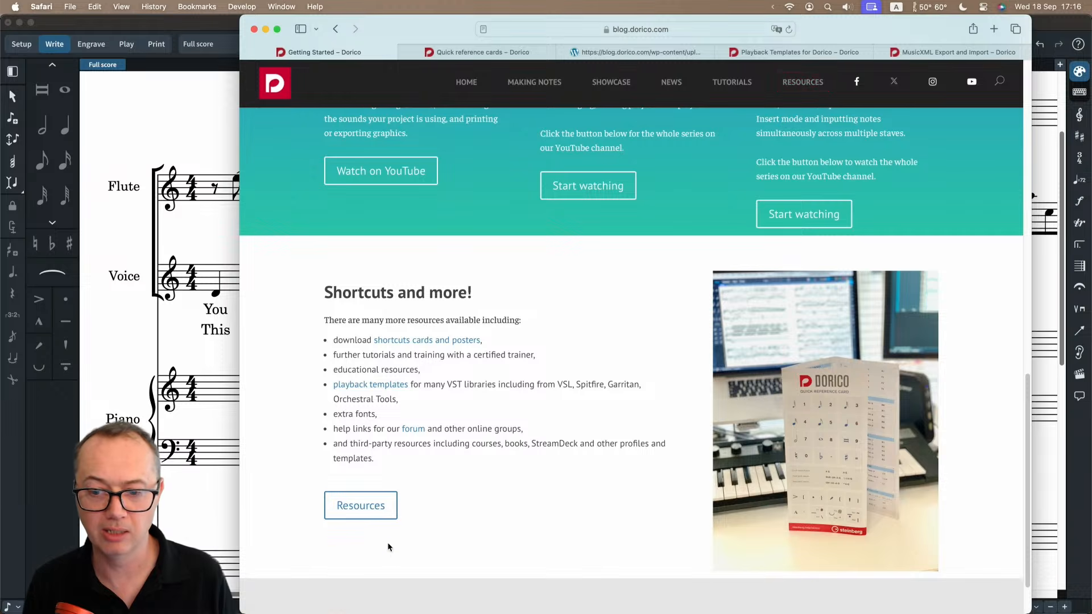
click(365, 514)
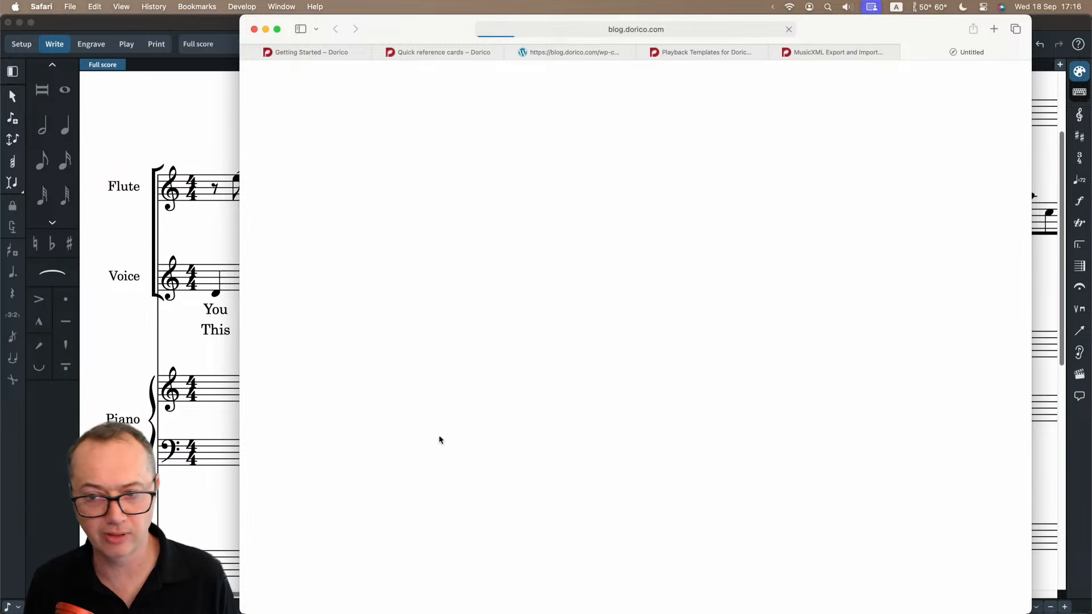
scroll(339, 370, down, 5)
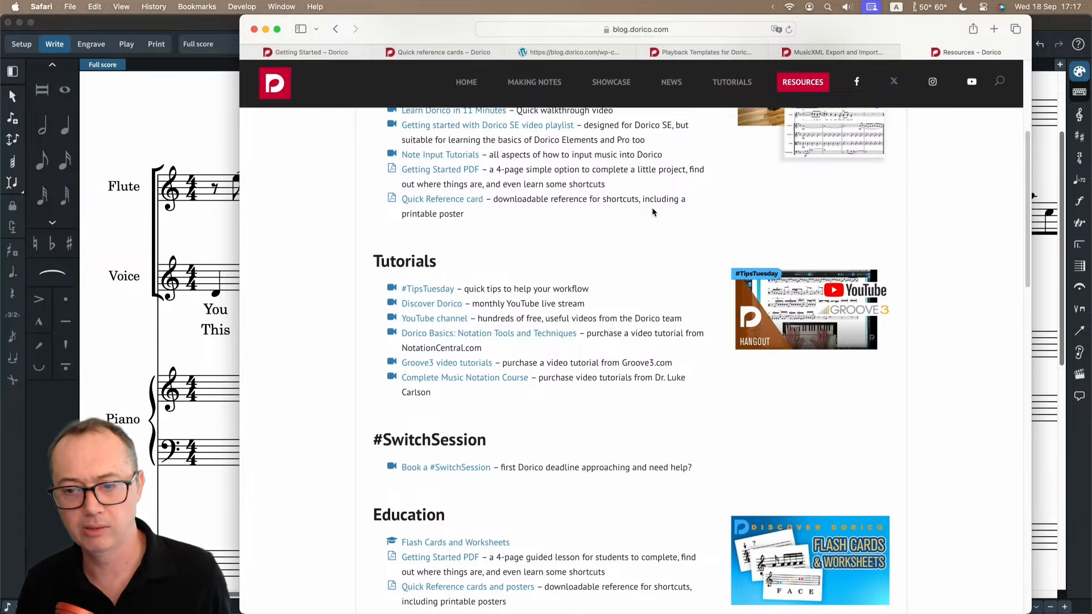
click(312, 52)
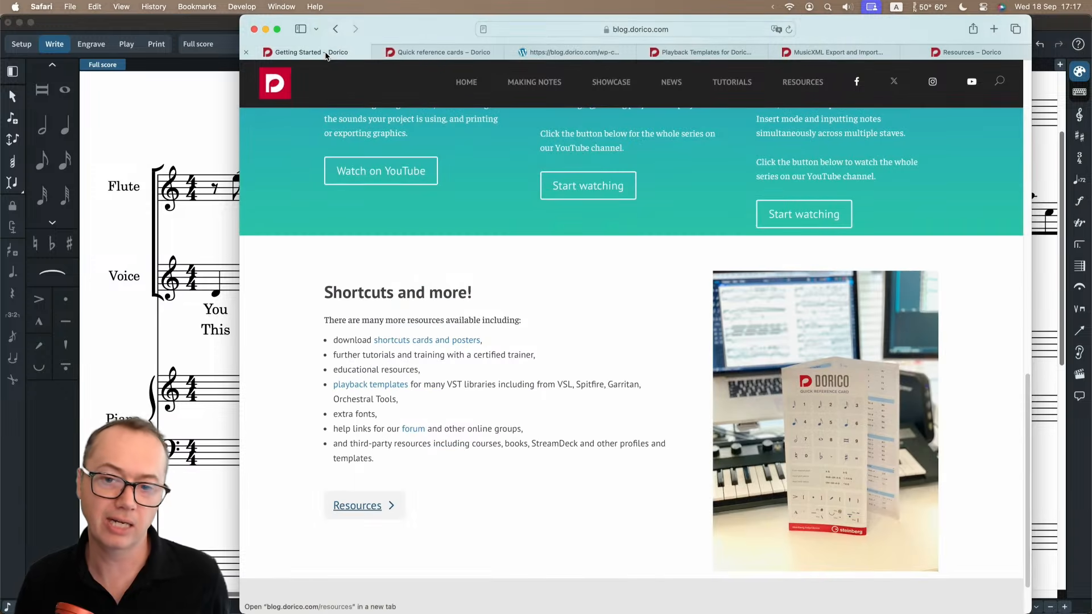
Examine the tutorial videos, the Finale crossgrade installation section and the First Steps Guide on the Getting Started page.
scroll(595, 292, up, 5)
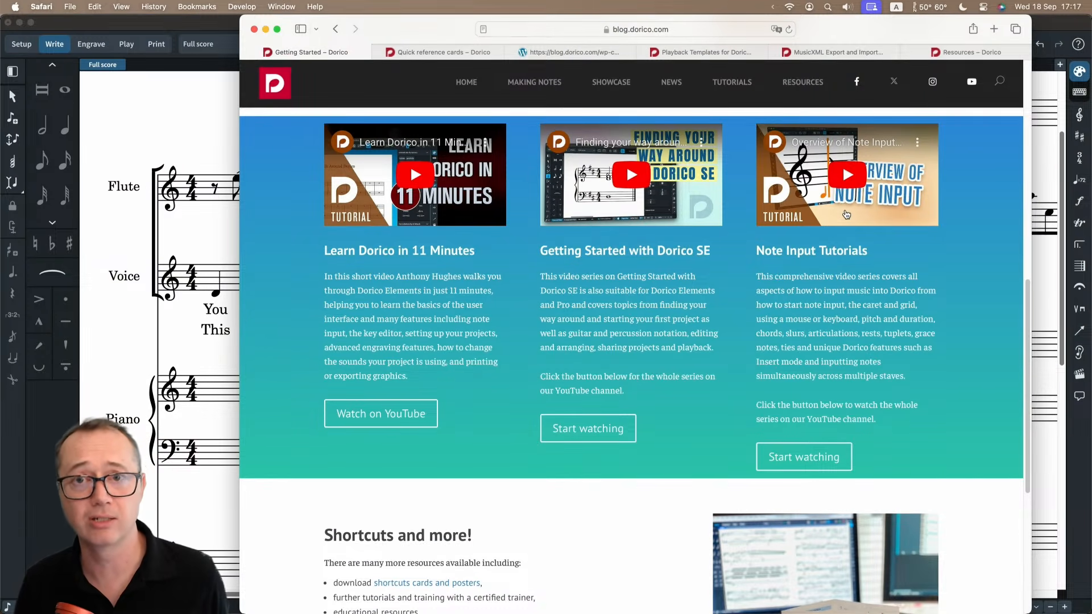
scroll(829, 225, up, 10)
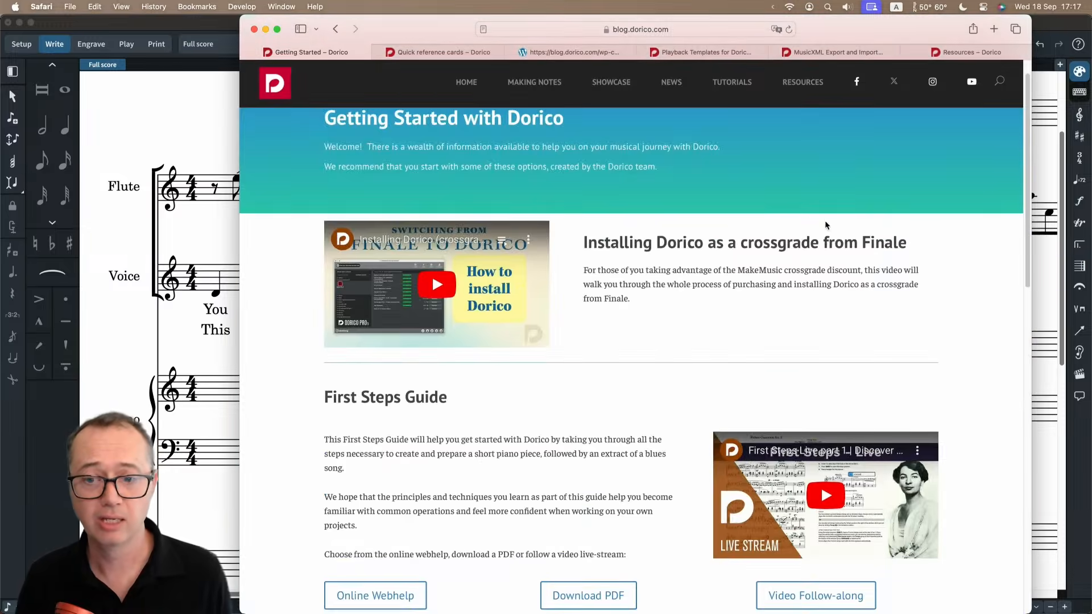
scroll(428, 374, down, 3)
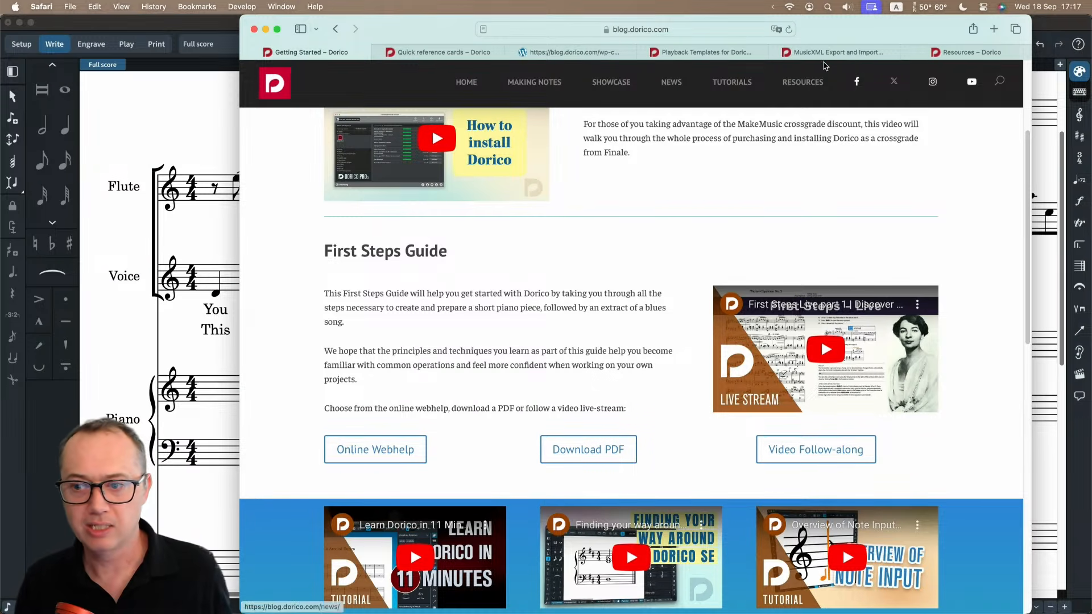
Switch to the Resources page, examine its Tutorials, Education and Training sections, and dismiss the Try Dorico for yourself pop-up.
click(981, 53)
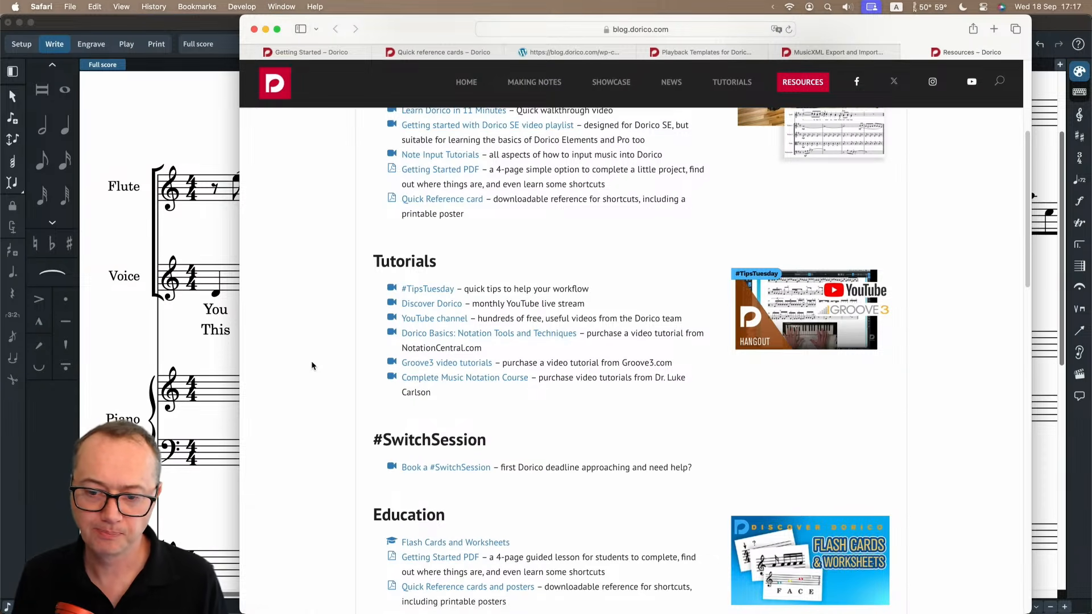
scroll(312, 364, down, 5)
scroll(314, 360, down, 5)
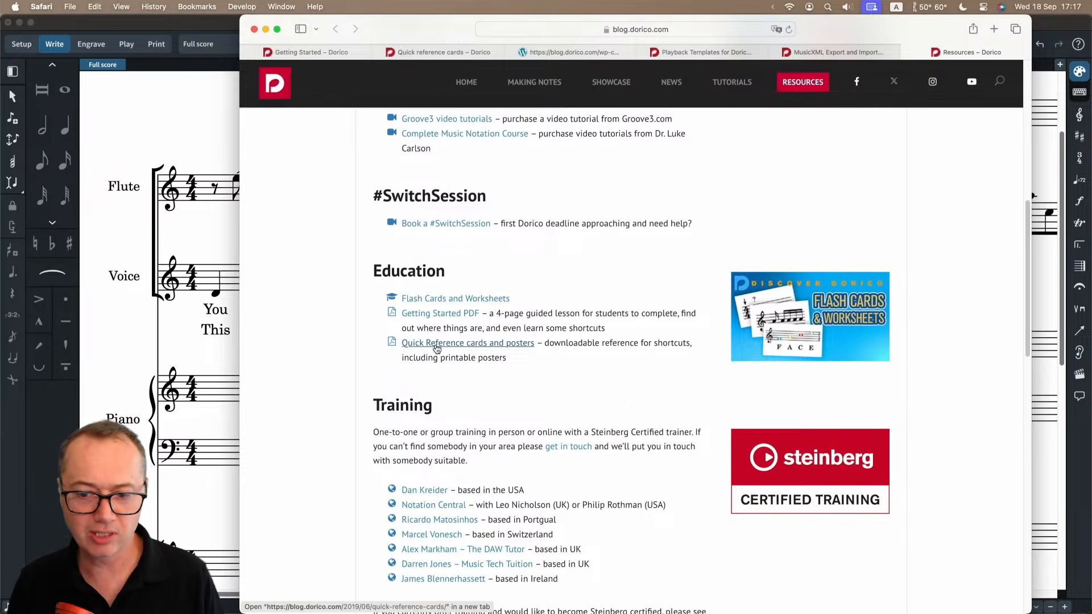
scroll(302, 344, down, 5)
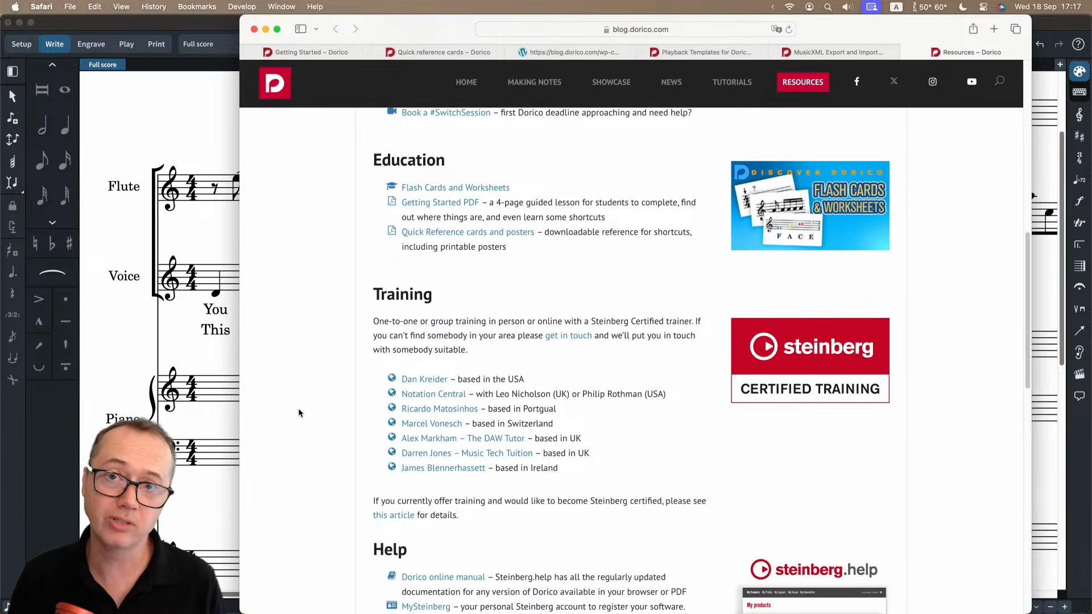
scroll(298, 408, down, 3)
scroll(301, 401, down, 7)
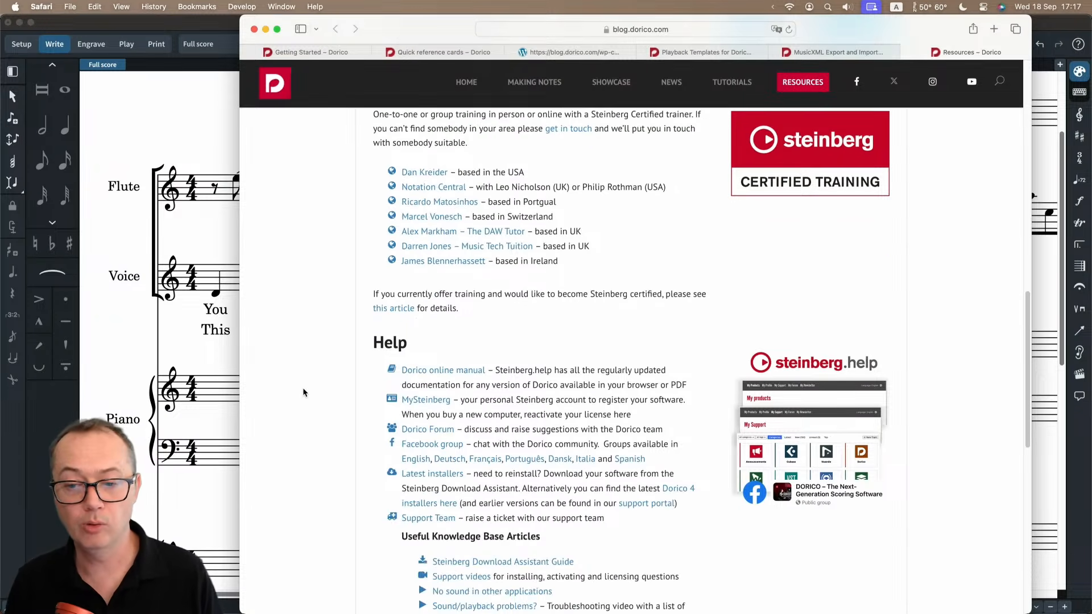
scroll(307, 387, down, 2)
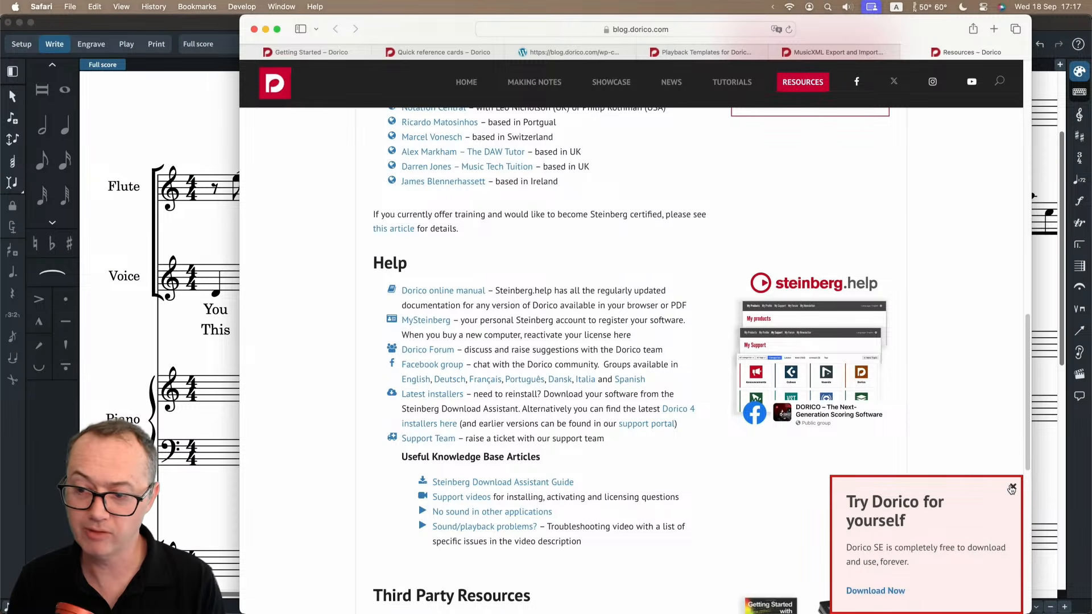
click(1012, 487)
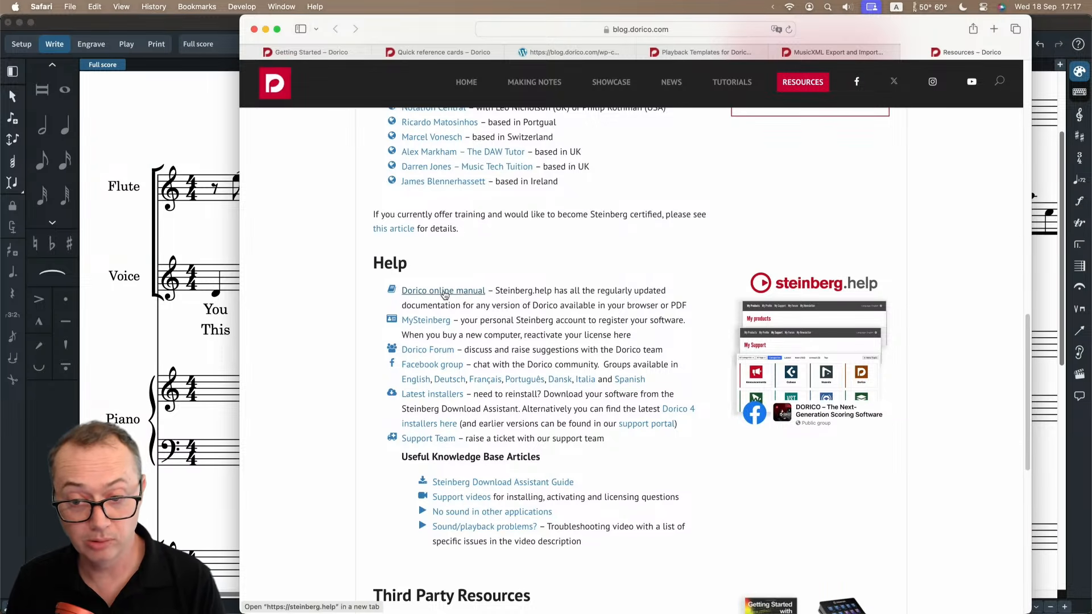
Examine the Help section's links to the online manual, forum, Facebook groups, installers and knowledge base articles.
scroll(444, 294, down, 1)
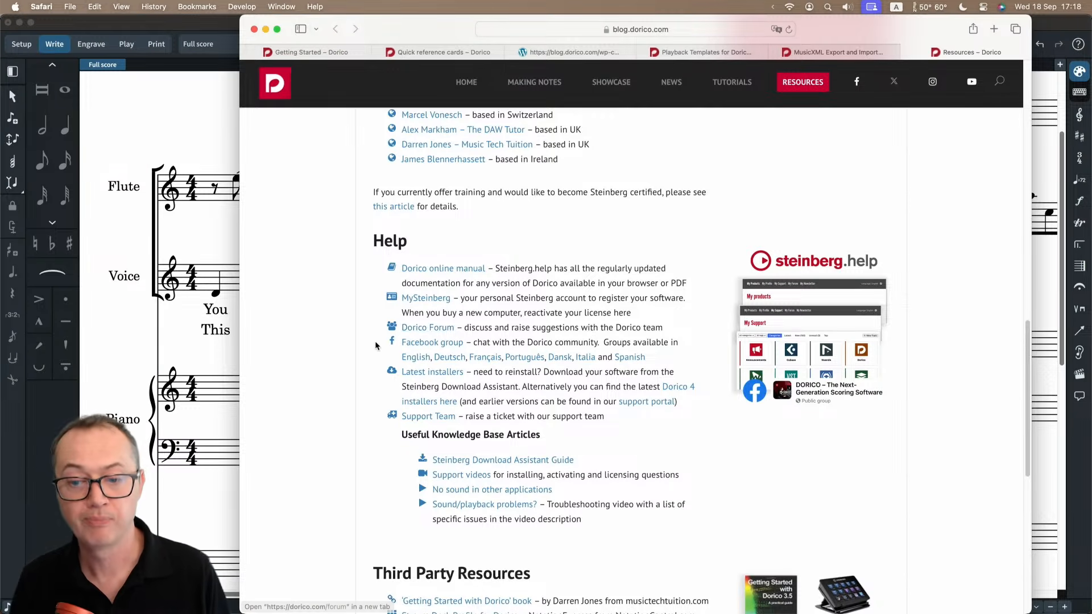
scroll(422, 328, down, 1)
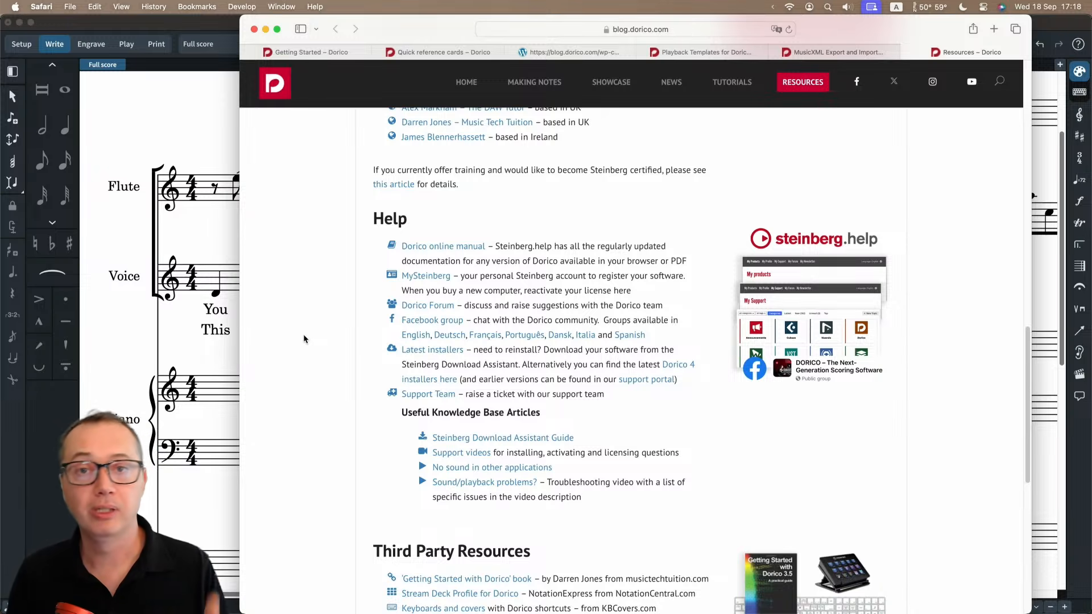
scroll(304, 339, down, 1)
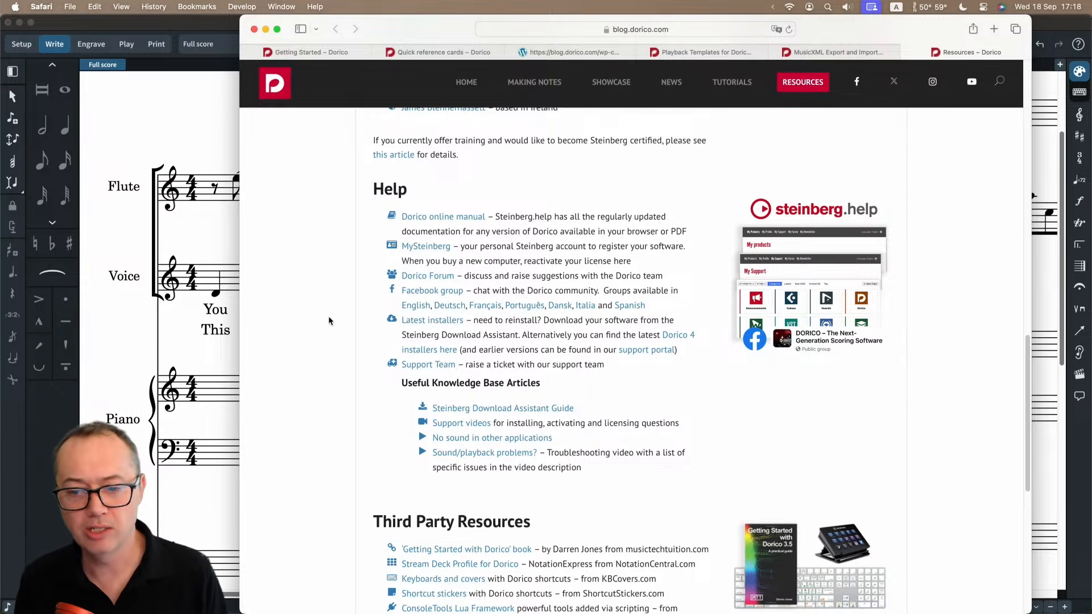
scroll(328, 322, down, 1)
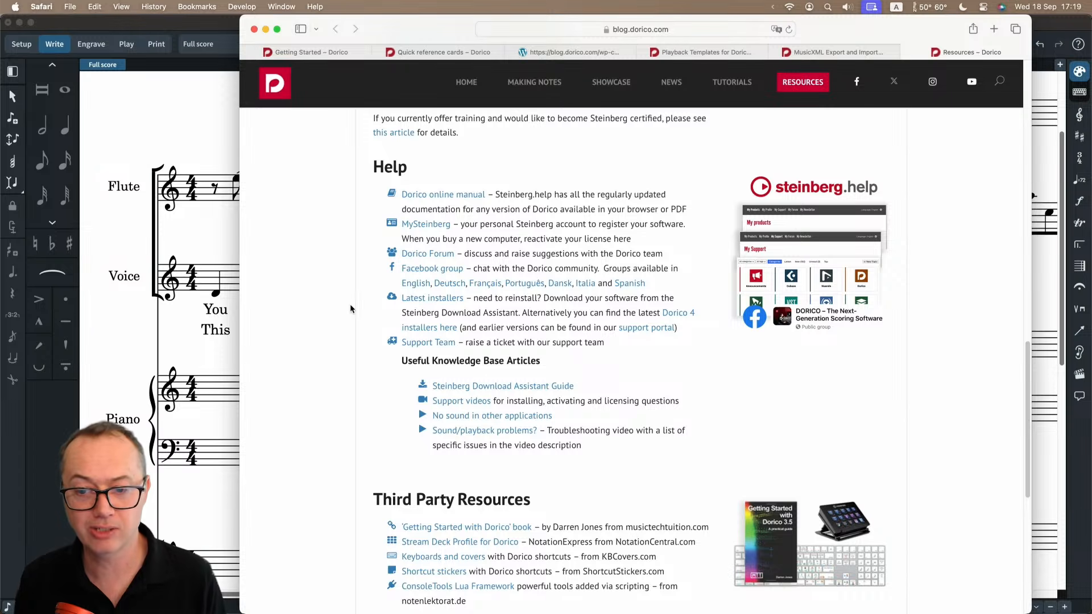
scroll(339, 310, down, 2)
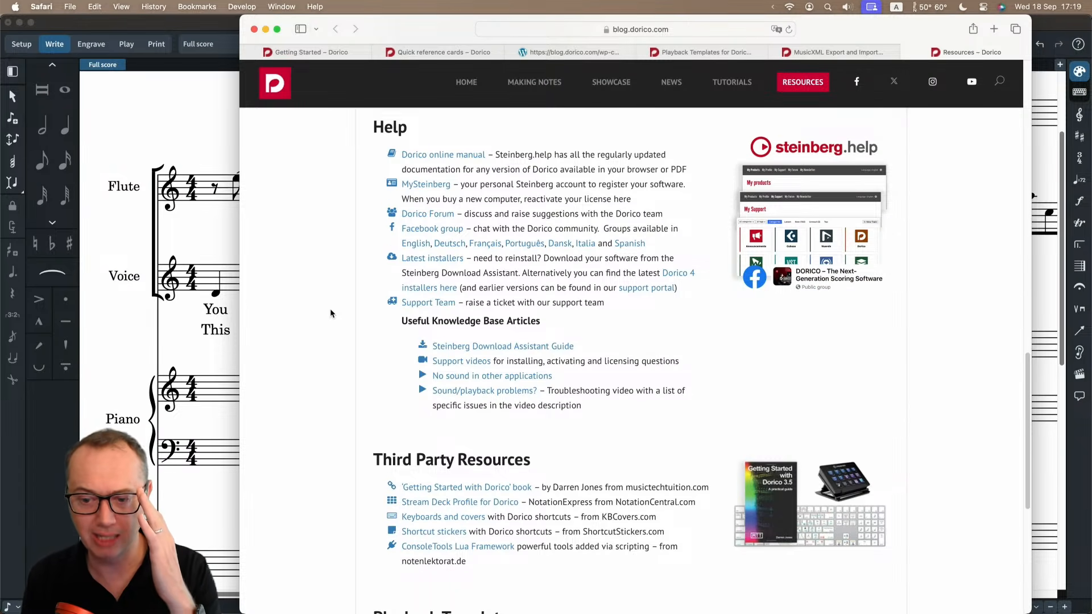
Examine the Third Party Resources, Playback Templates and Fonts sections, and return to the beginning of the Resources page.
scroll(330, 308, down, 4)
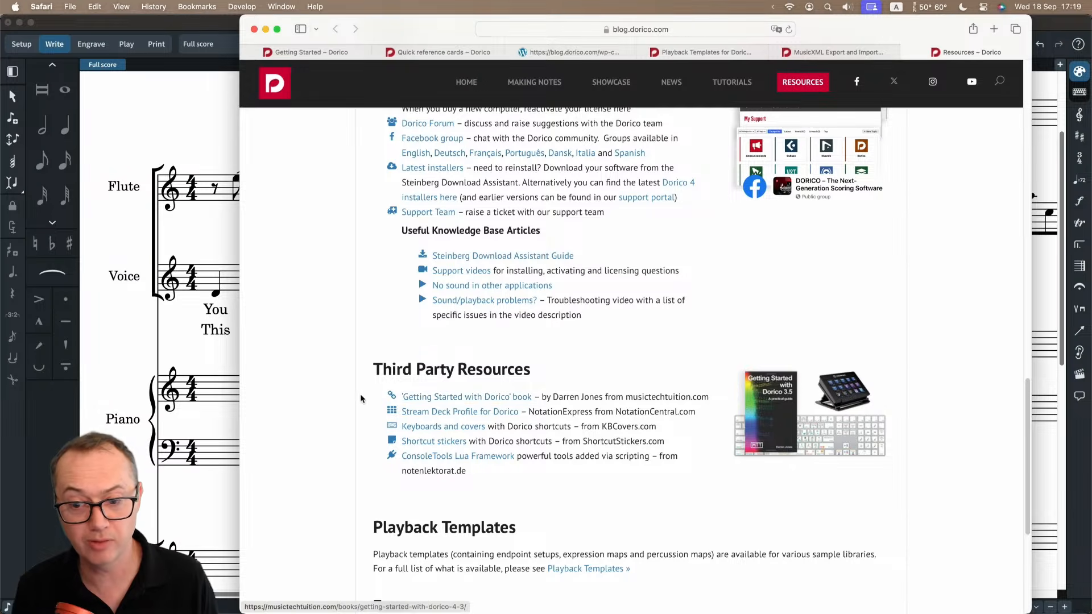
scroll(335, 399, down, 1)
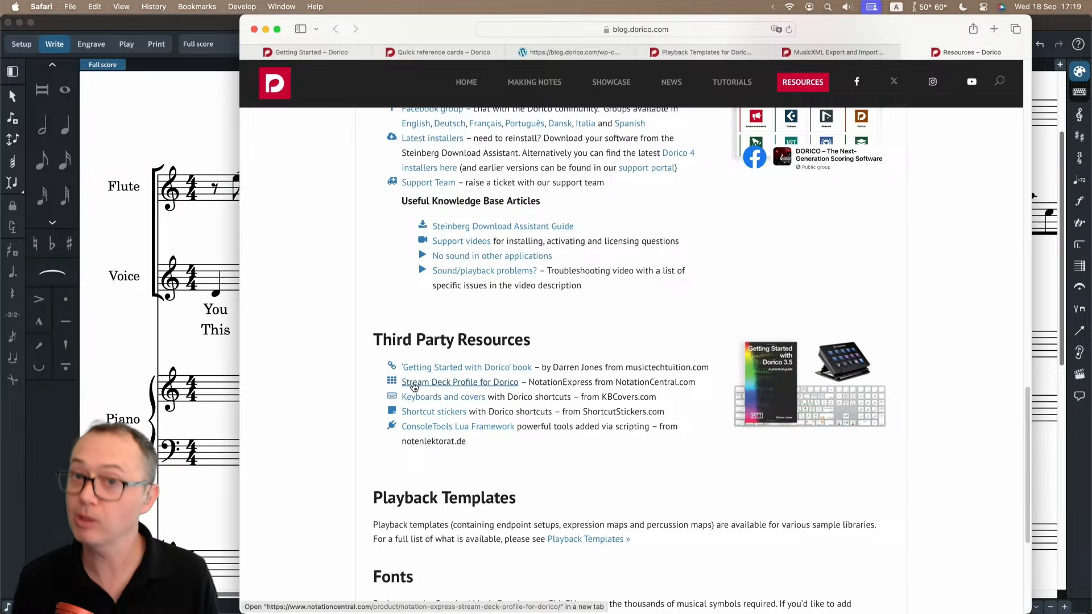
scroll(313, 348, down, 1)
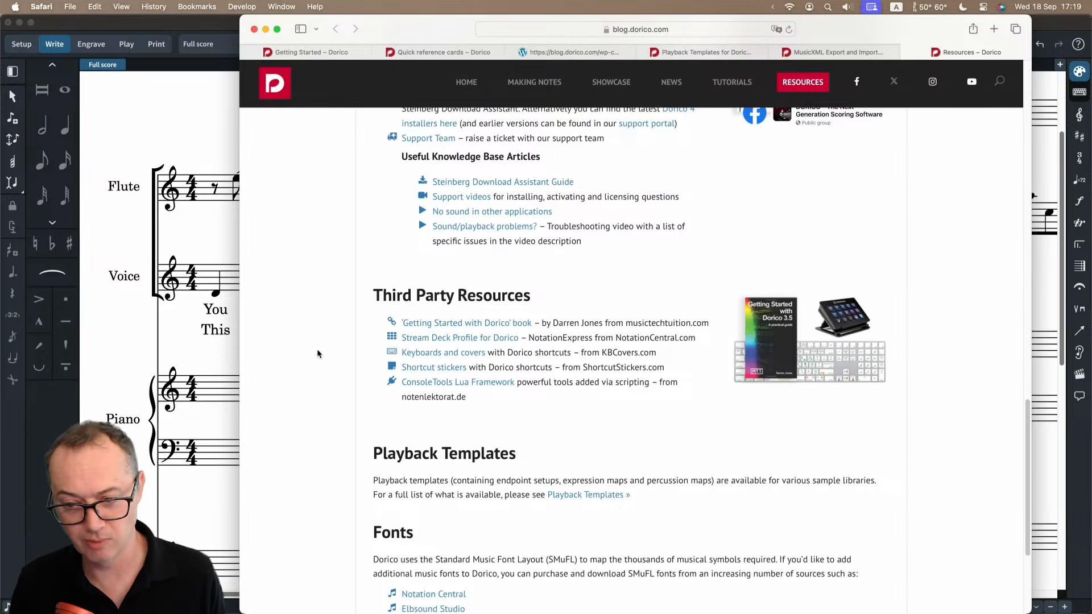
scroll(316, 350, down, 5)
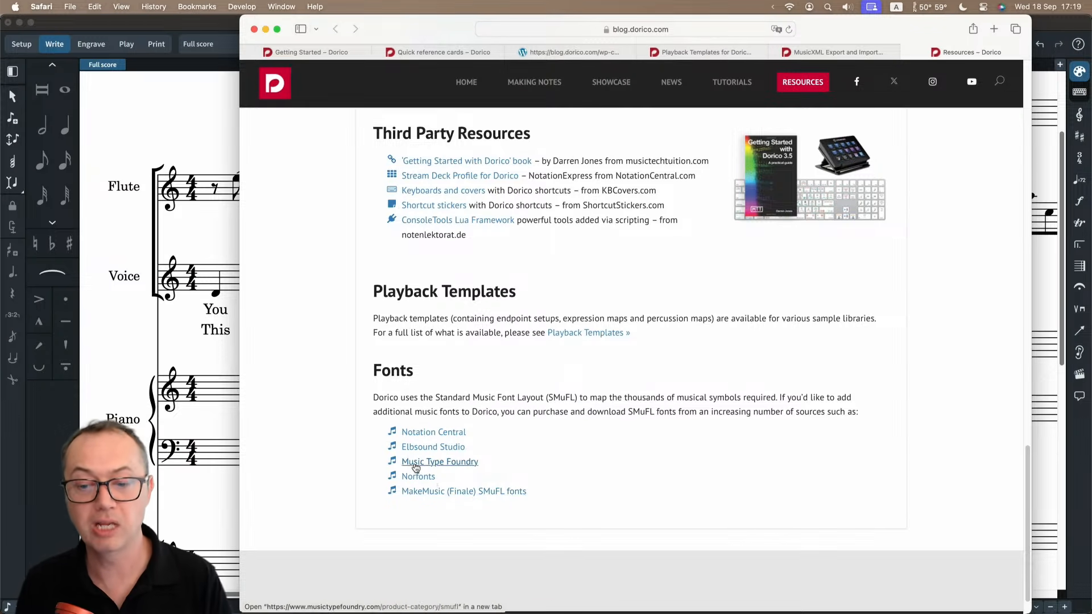
scroll(310, 380, down, 1)
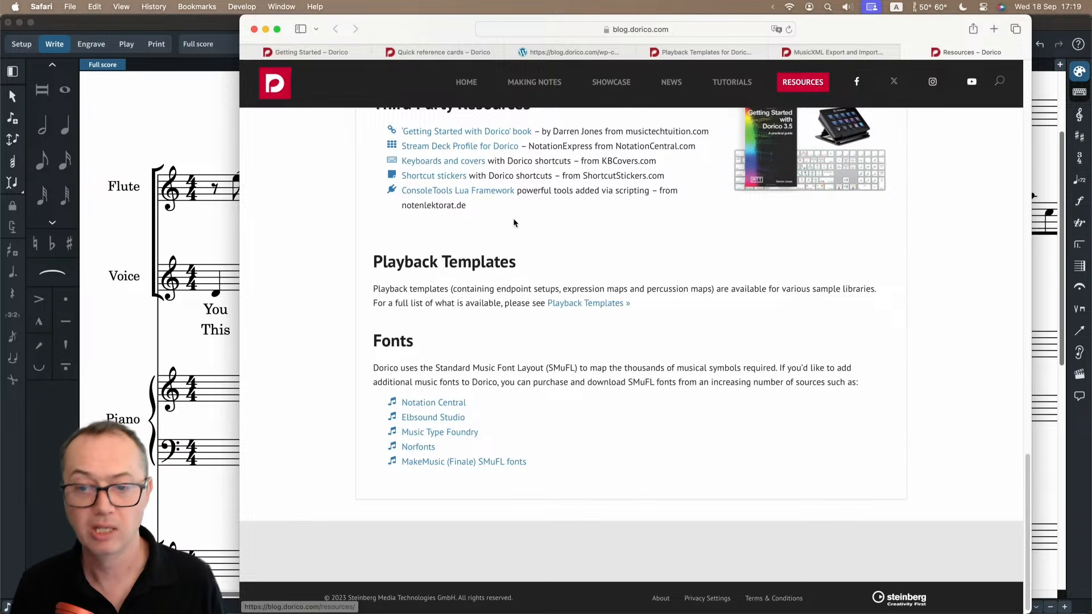
scroll(333, 218, up, 5)
scroll(332, 213, up, 15)
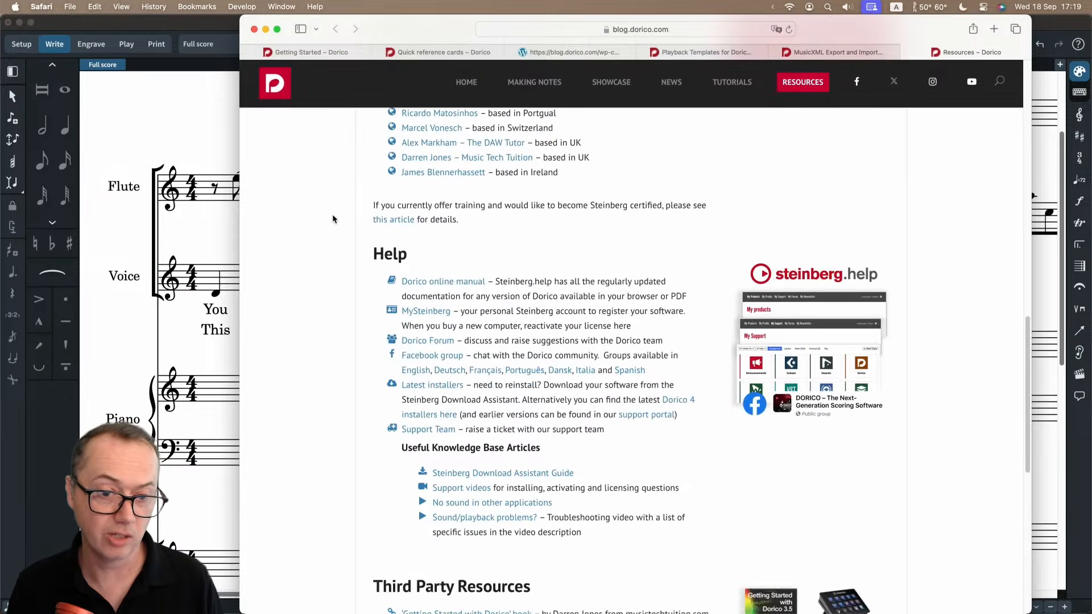
scroll(332, 214, up, 3)
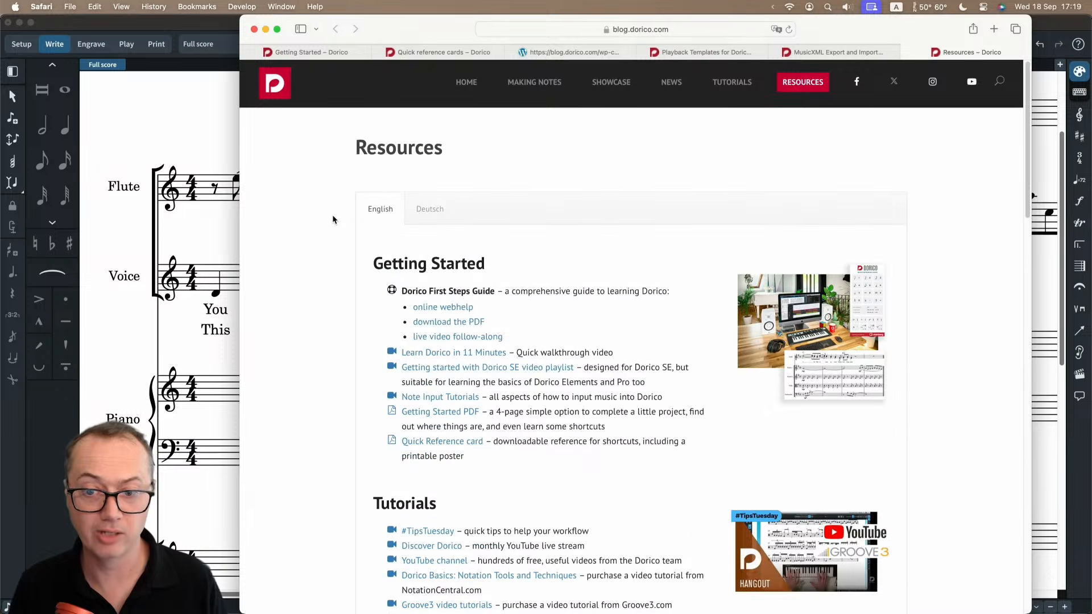
Return to the Getting Started with Dorico page and review its video tutorials and First Steps Guide options.
click(337, 54)
scroll(319, 245, up, 3)
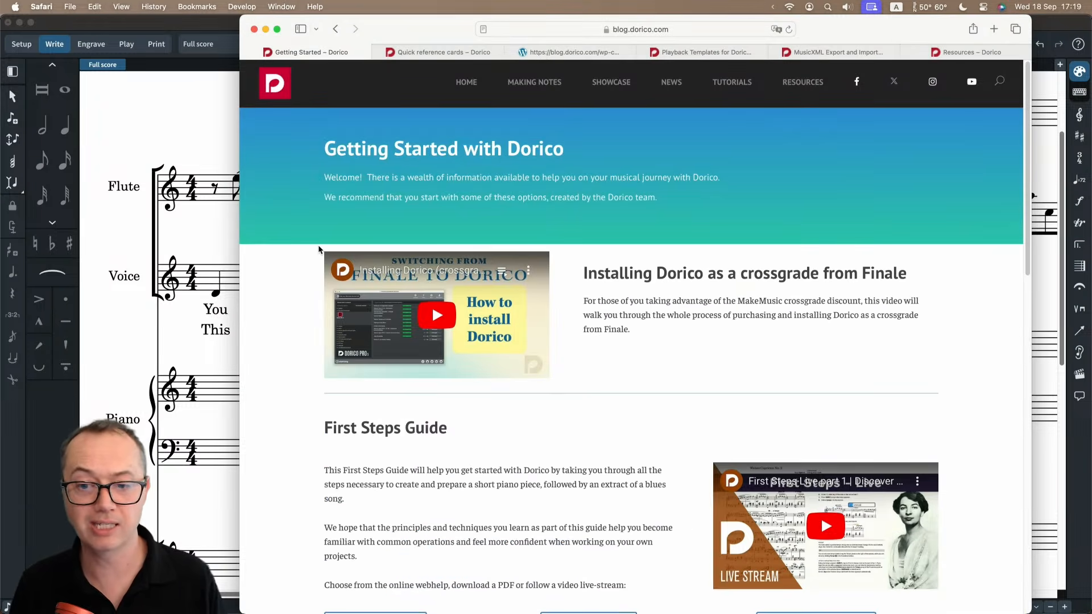
scroll(316, 246, down, 9)
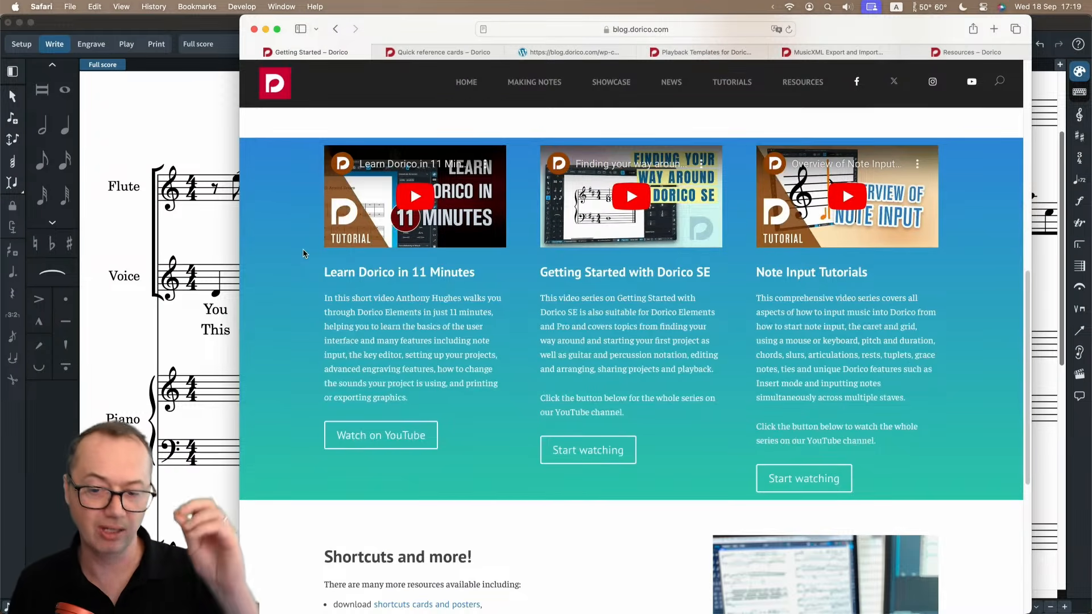
scroll(296, 262, up, 5)
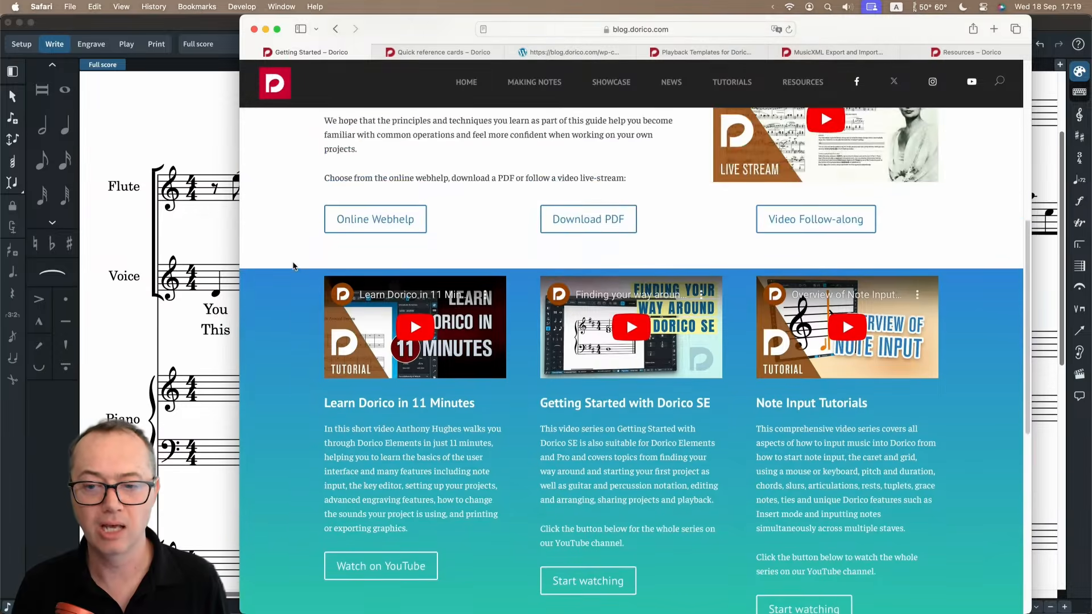
scroll(292, 272, up, 2)
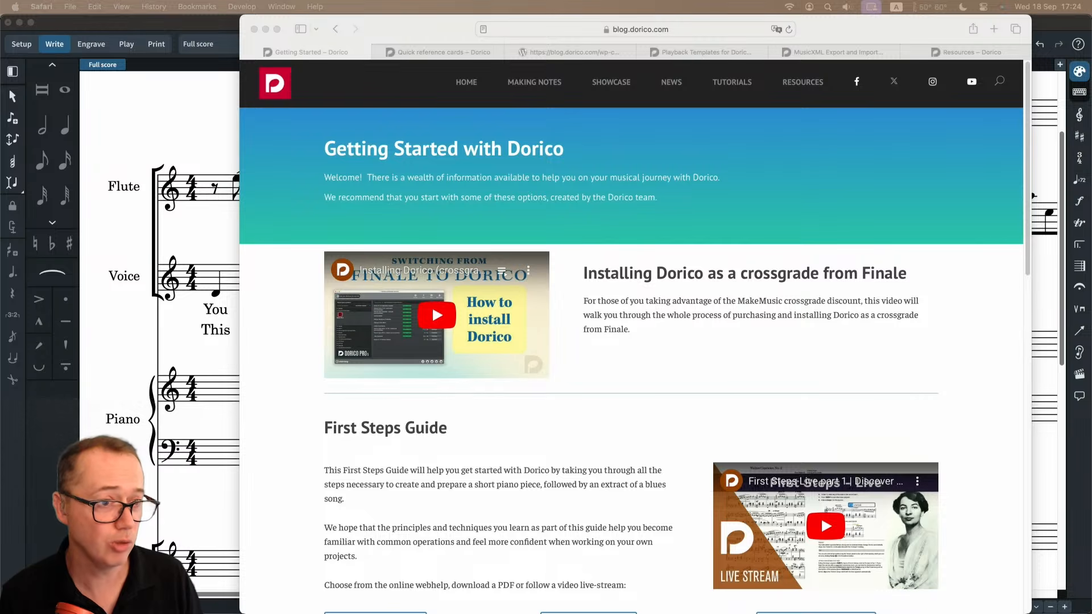
Switch to Dorico and input an eighth-note triplet with tuplet value 3 at the start of bar 10 on the Flute staff.
click(183, 132)
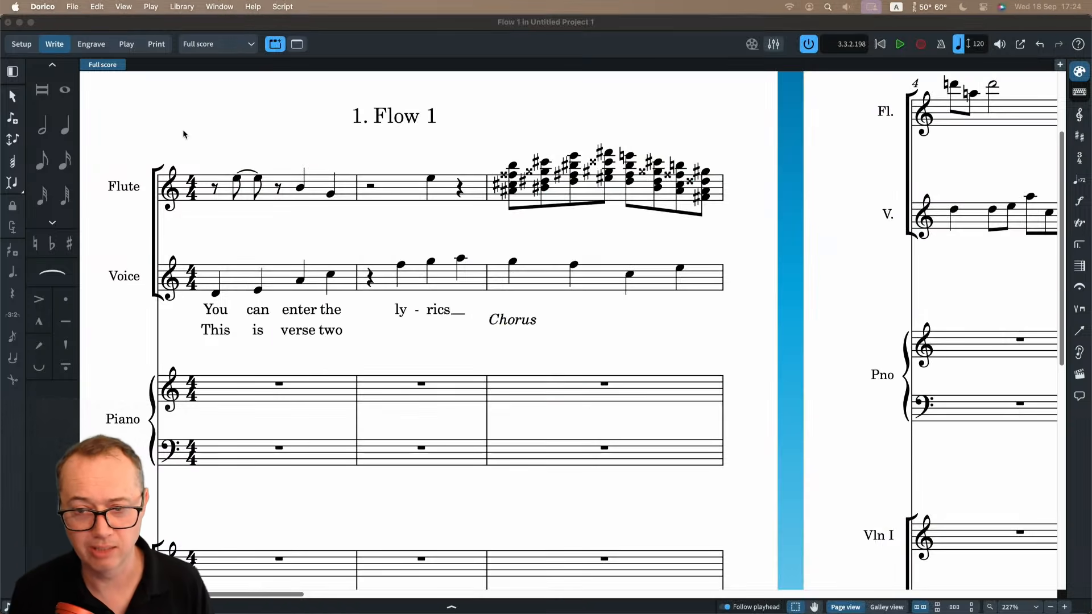
scroll(495, 227, right, 15)
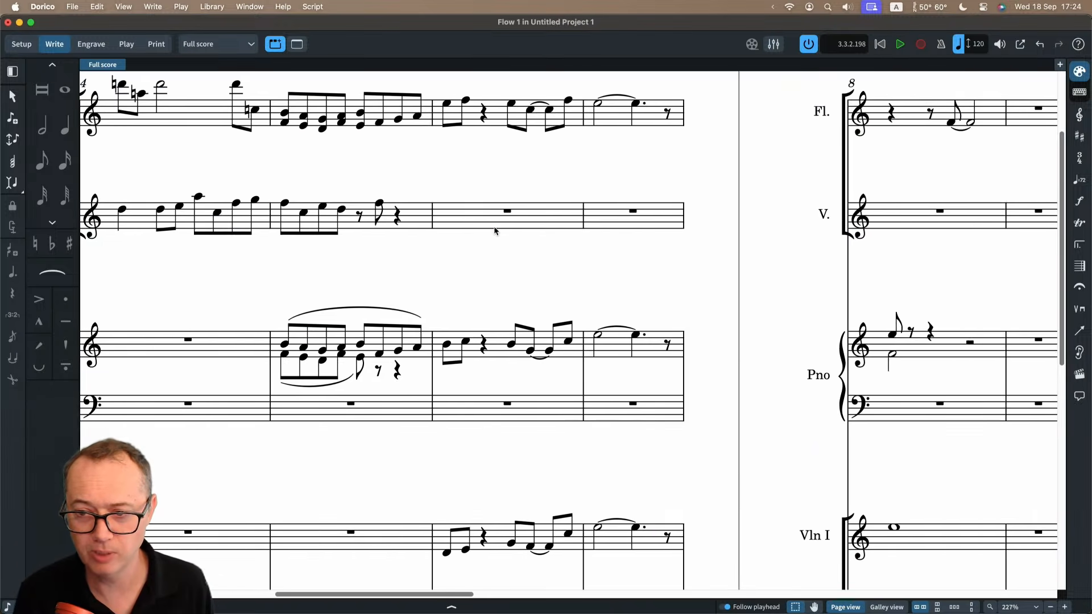
scroll(494, 230, right, 8)
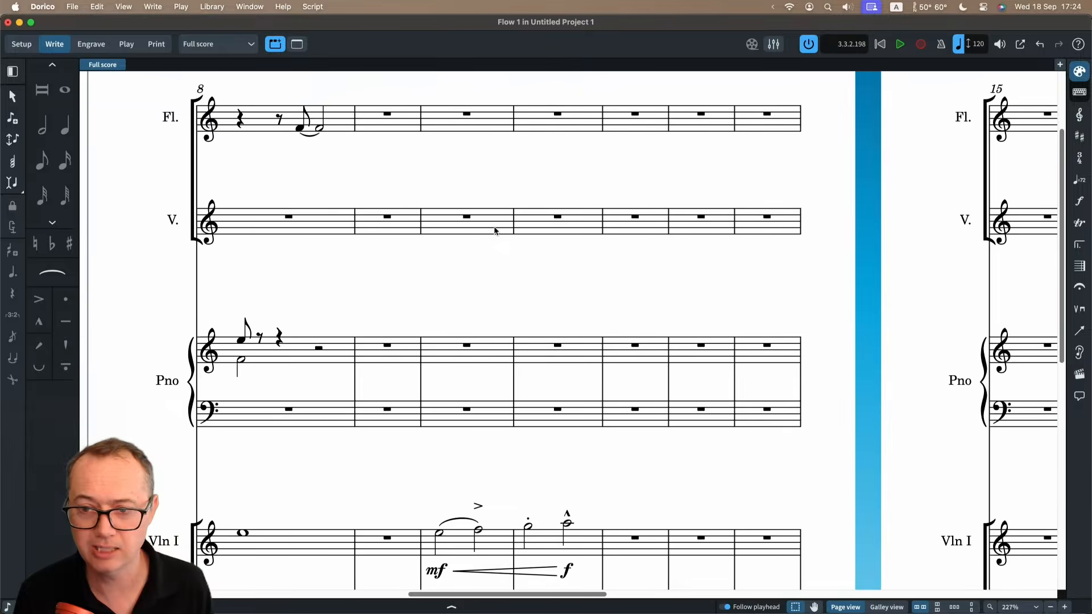
scroll(470, 180, up, 3)
click(469, 177)
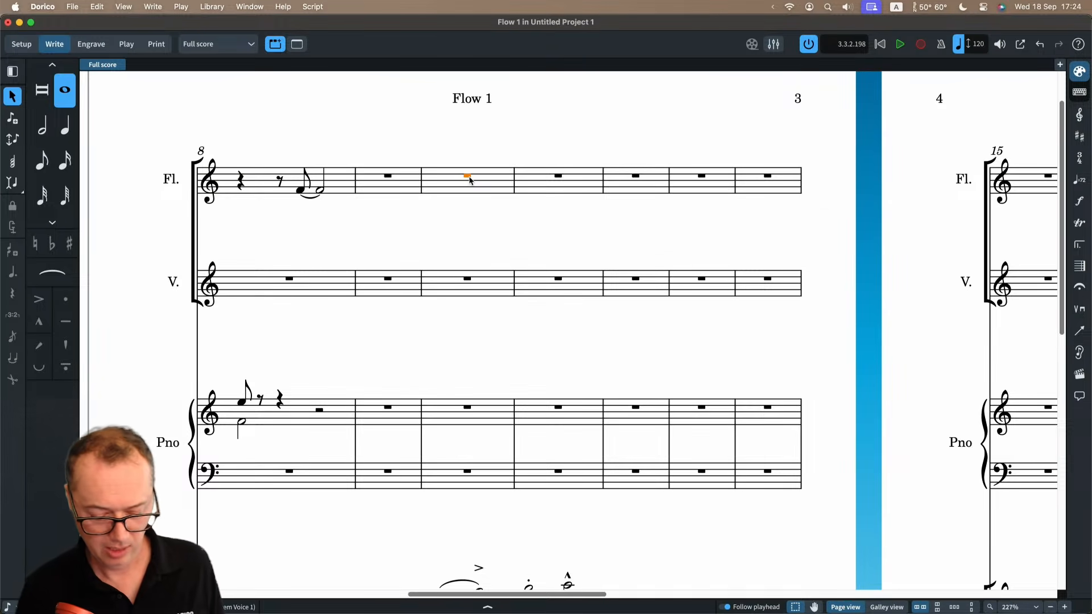
key(shift+n)
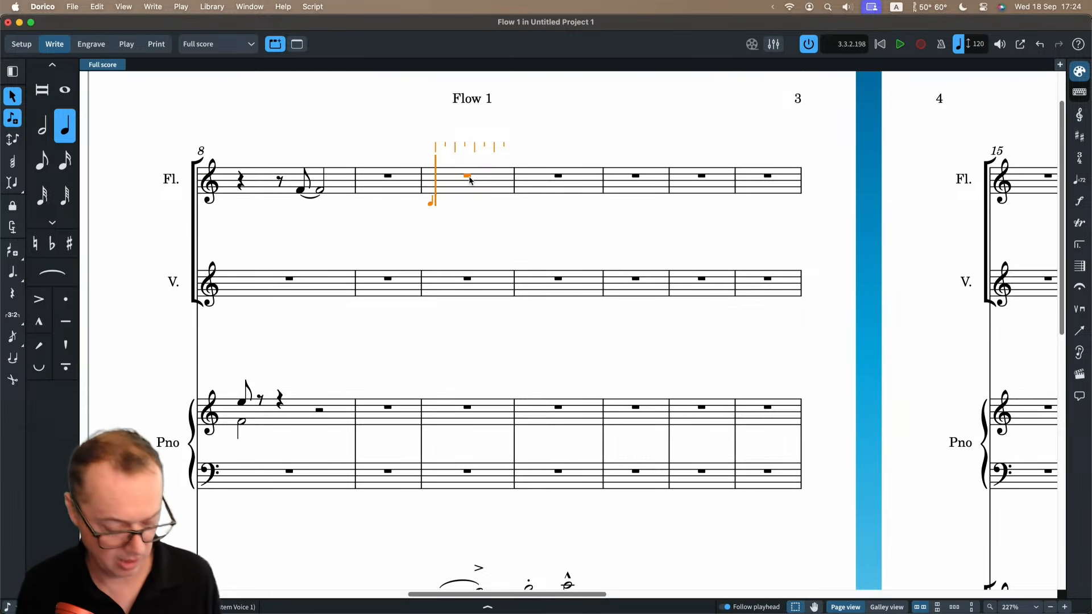
key(5)
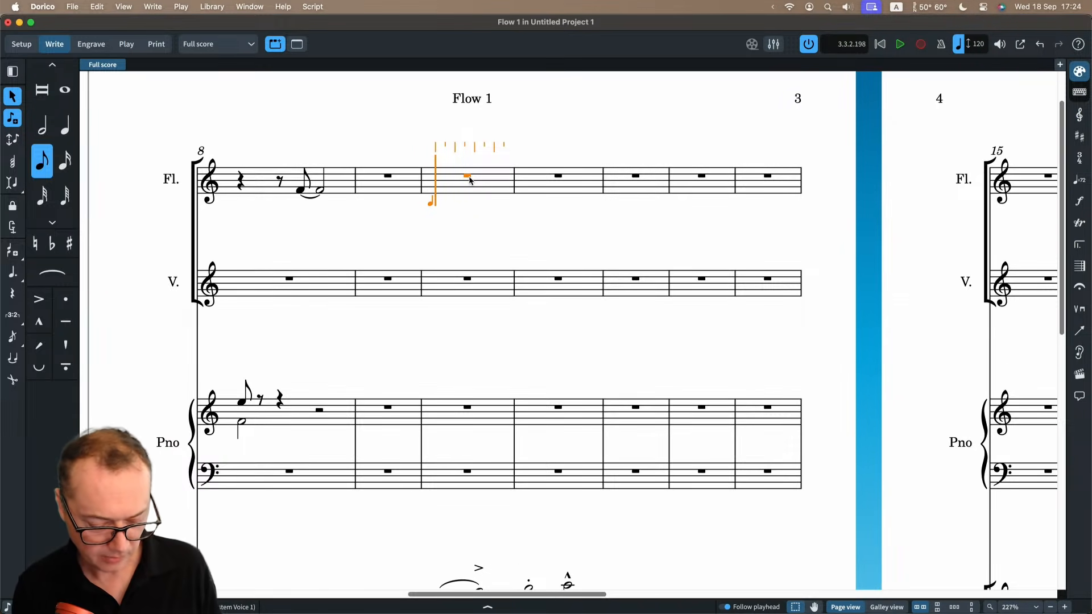
key(semicolon)
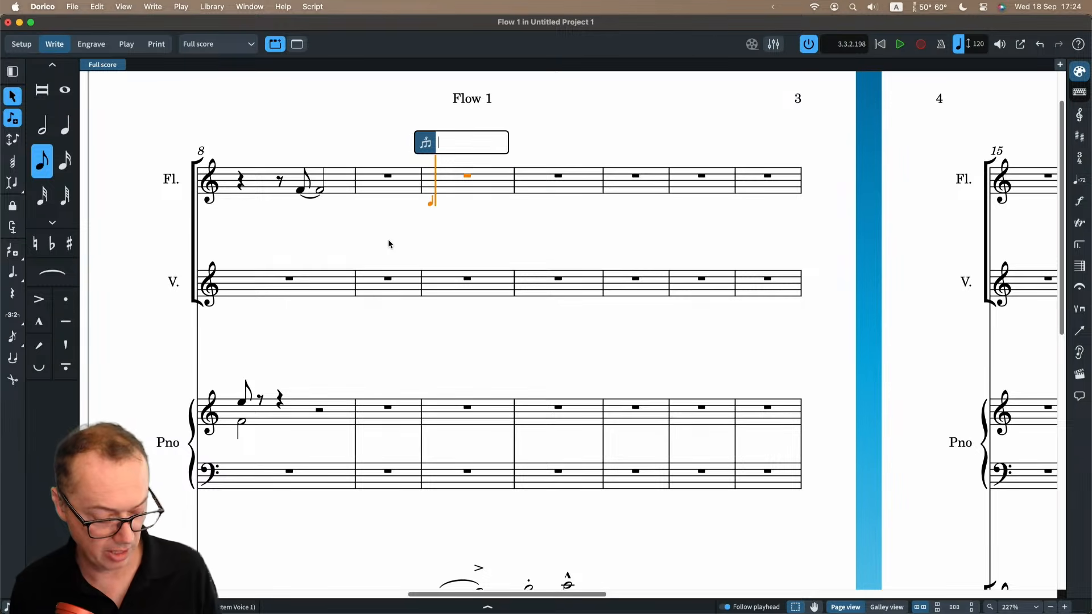
text(3)
key(Return)
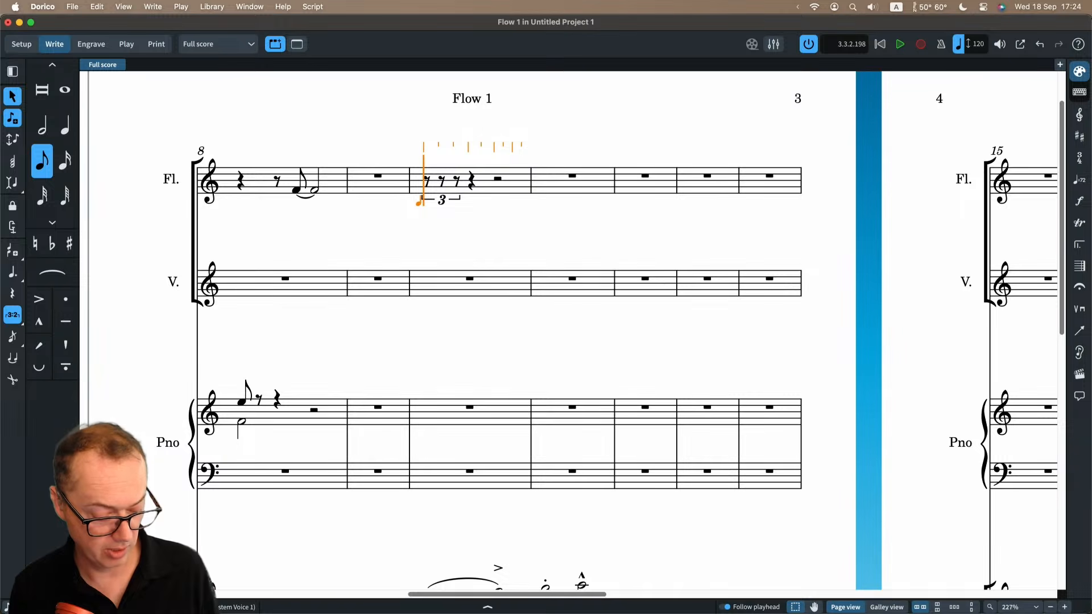
Fill the Flute triplet in bar 10 with the notes C, D and E, and end note input.
key(c)
key(d)
key(e)
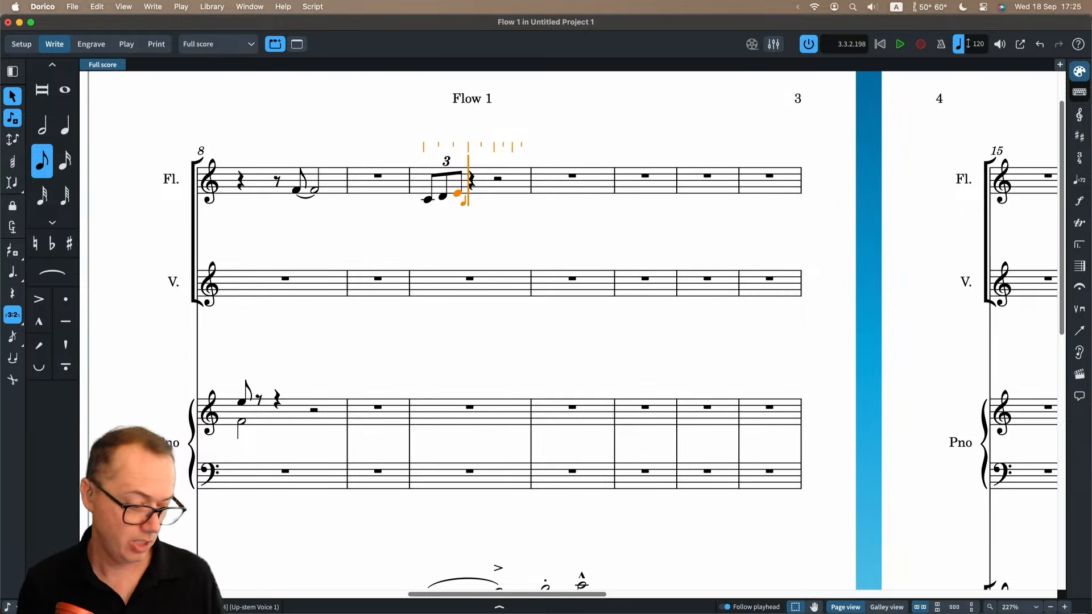
key(Escape)
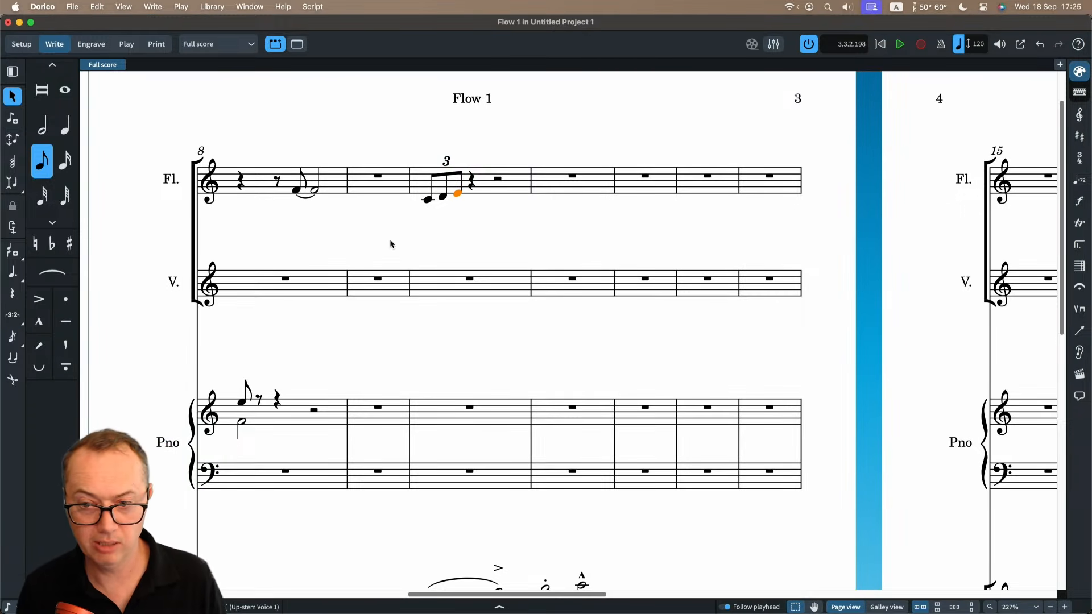
Try a quarter-note triplet at the start of bar 11 on the Flute staff, and undo it.
click(555, 186)
key(shift+n)
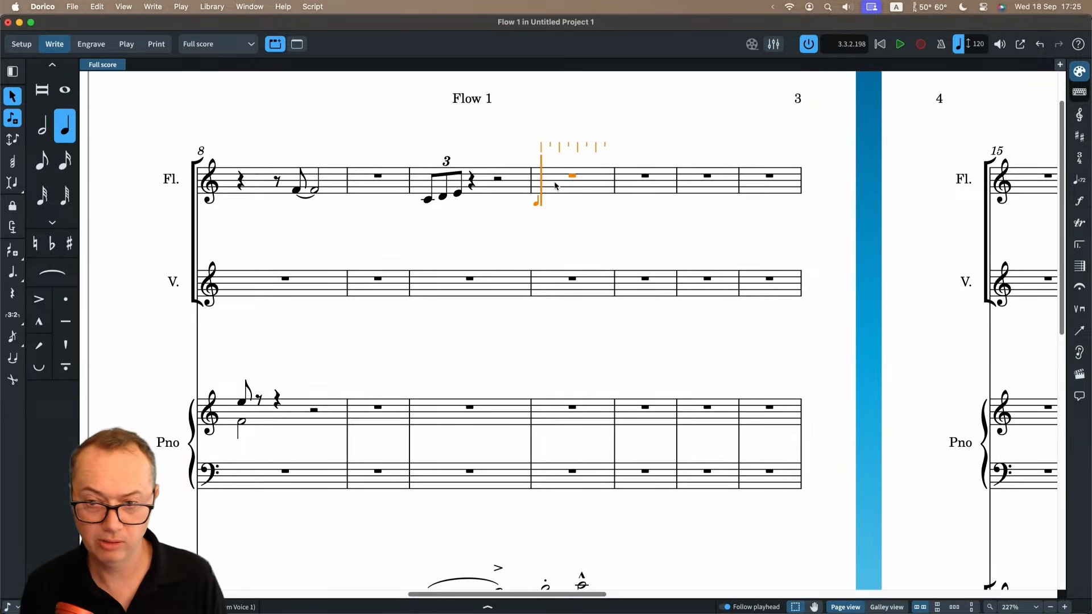
click(13, 316)
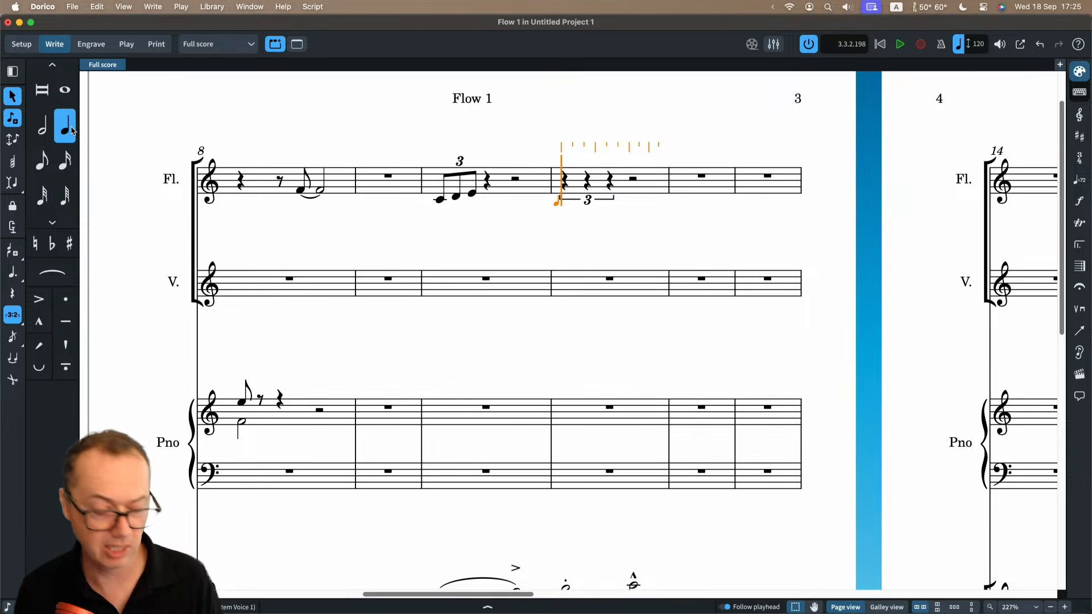
key(Escape)
key(super+z)
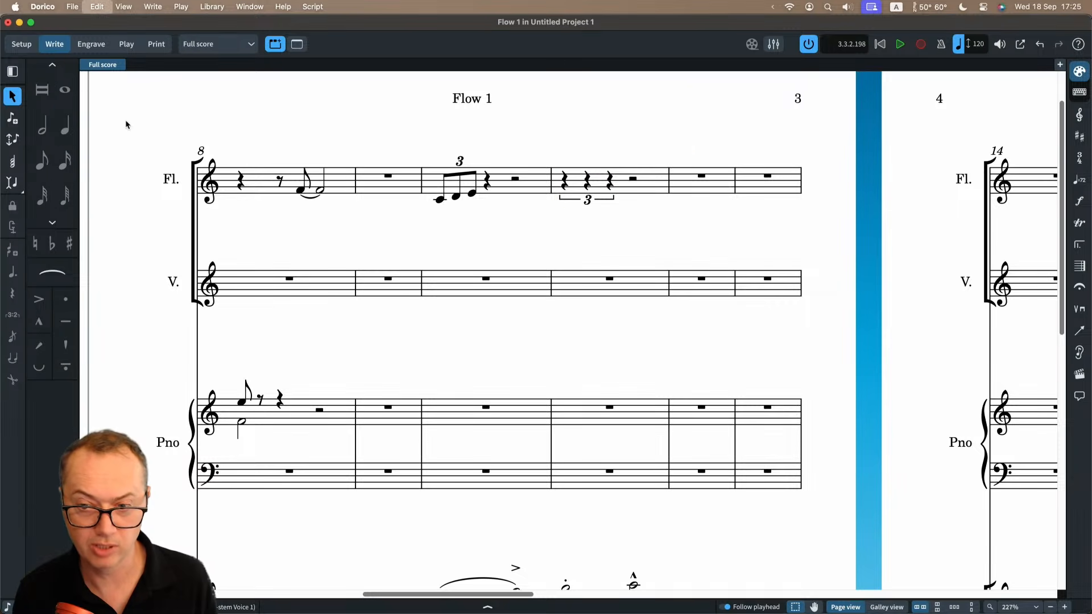
key(super+z)
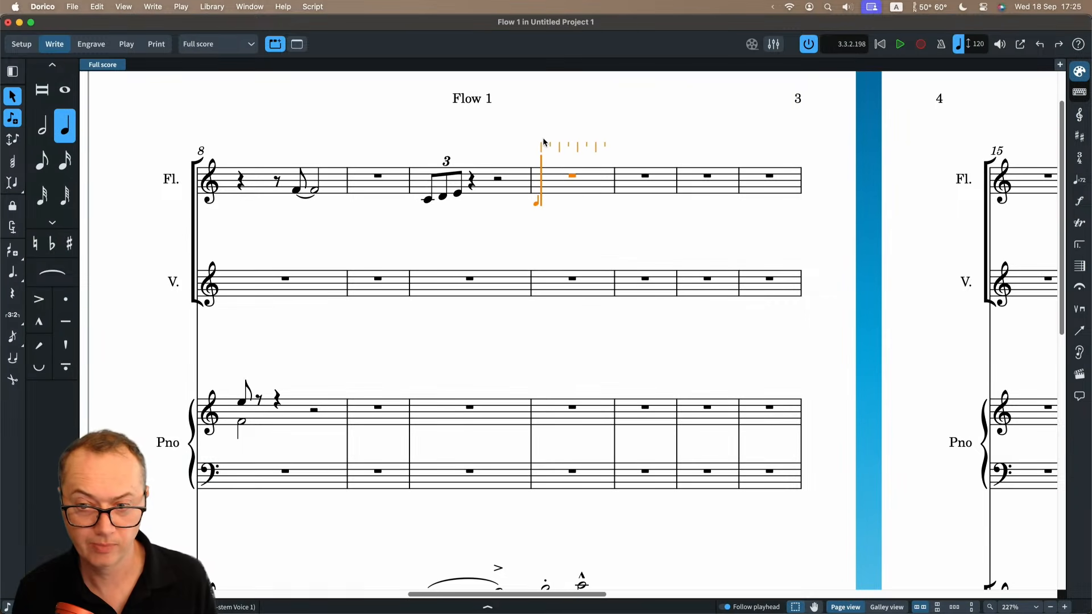
Input a sixteenth-note triplet with the notes C, D and E at the start of bar 11 on the Flute staff.
click(65, 161)
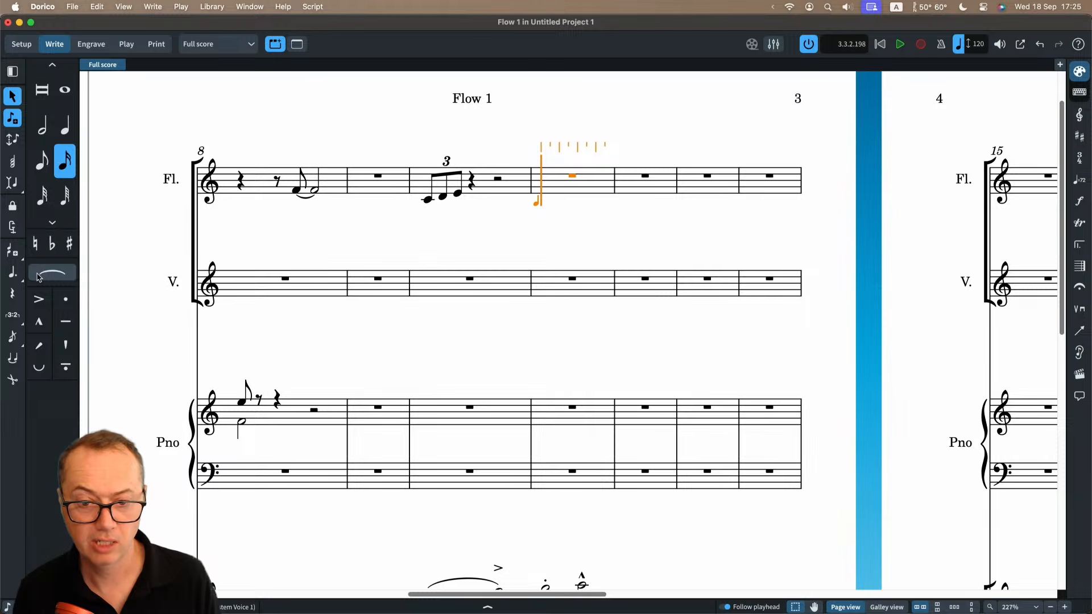
click(12, 313)
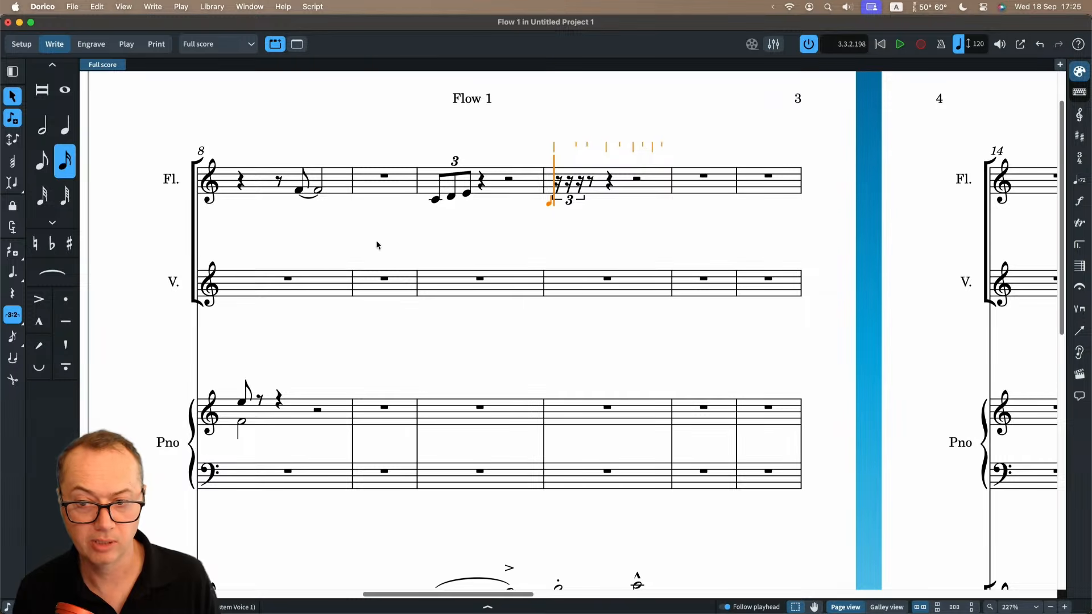
key(c)
key(d)
key(e)
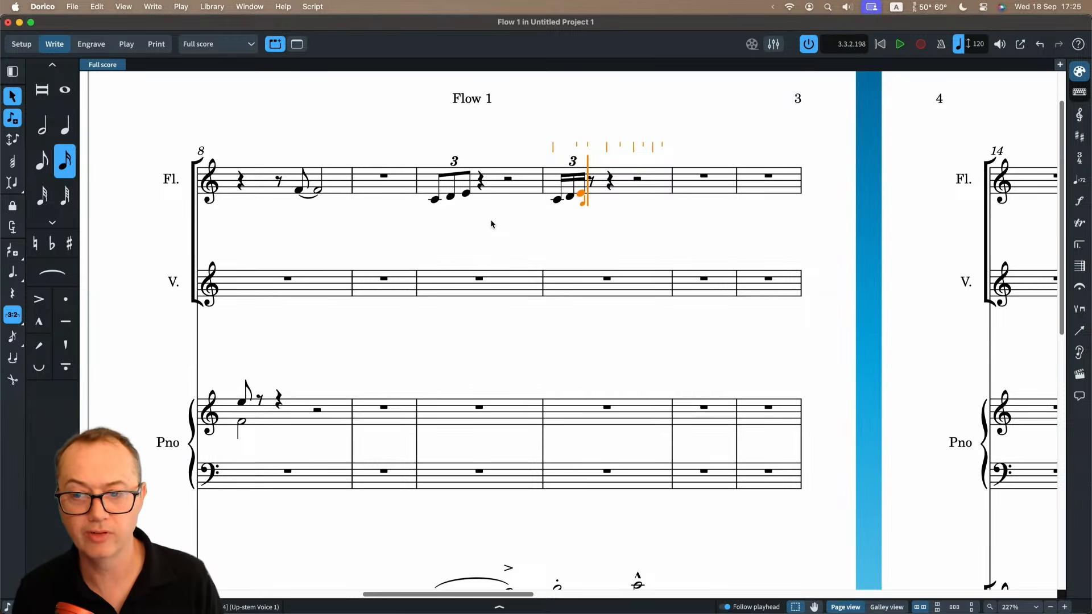
key(Escape)
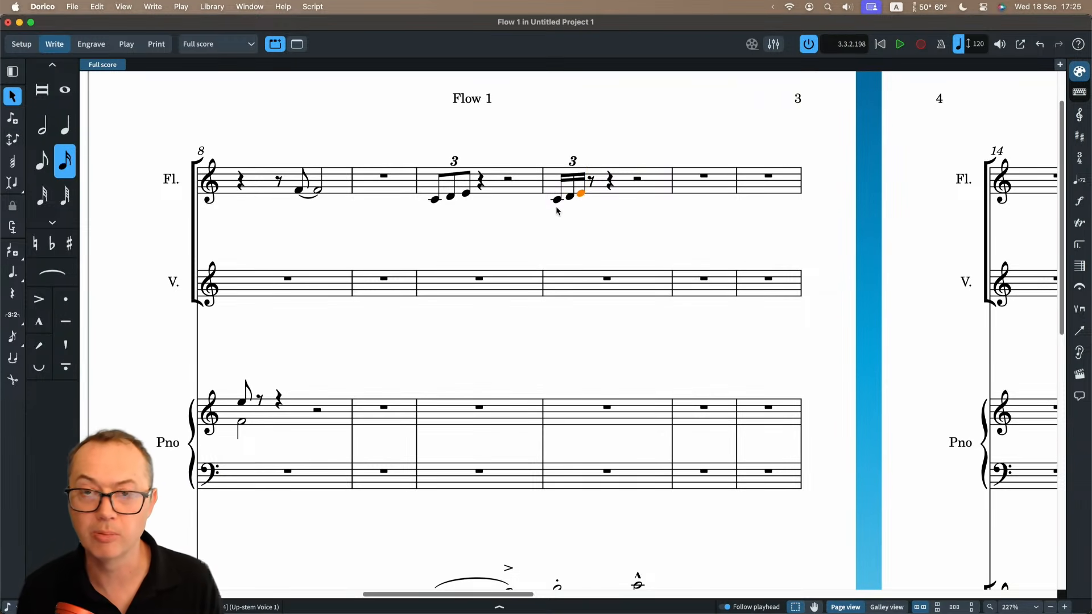
Start a quarter-note triplet with tuplet value 3 on the second beat of bar 11 in the Flute.
click(609, 183)
key(Return)
key(semicolon)
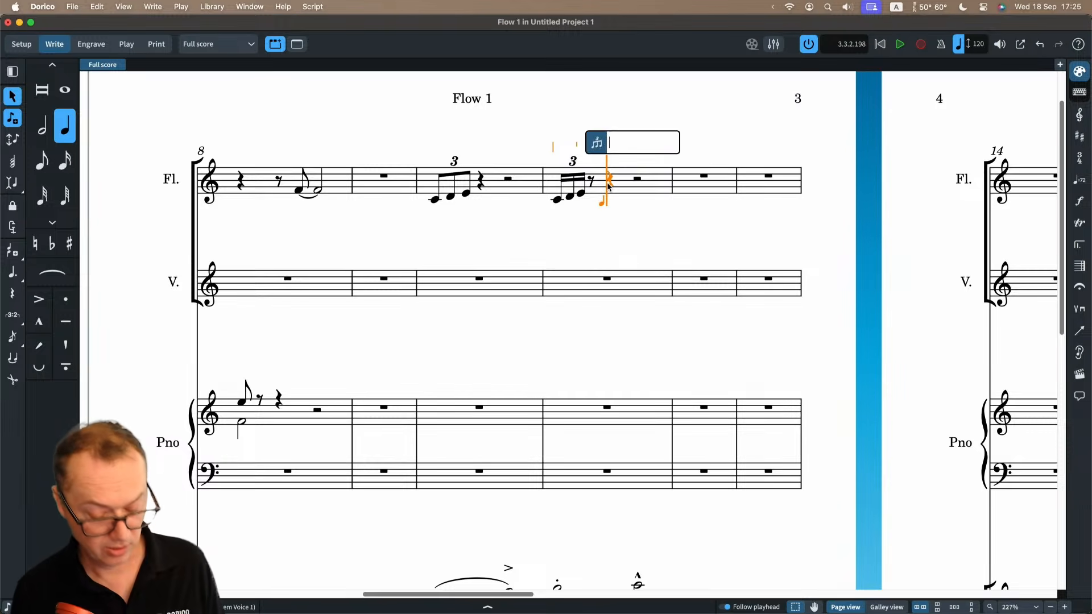
text(3)
key(Return)
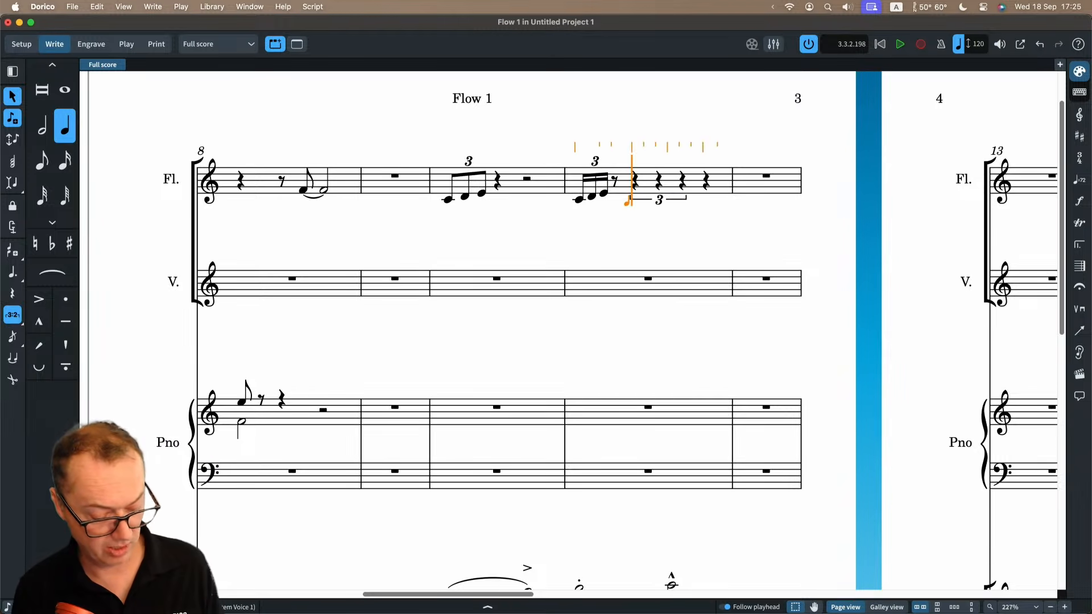
Enter D, E, F, G, D, F, E, G, D, F, E as running quarter-note triplets into bar 13, and end note input.
key(d)
key(e)
key(f)
key(g)
key(d)
key(f)
key(e)
key(g)
key(d)
key(f)
key(f)
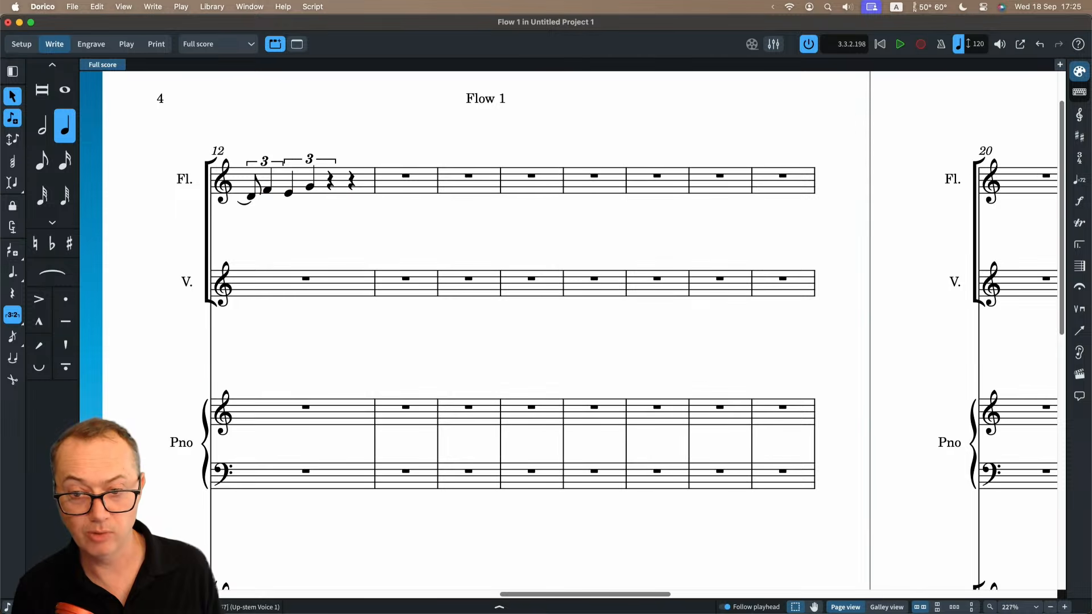
key(Escape)
scroll(840, 171, left, 3)
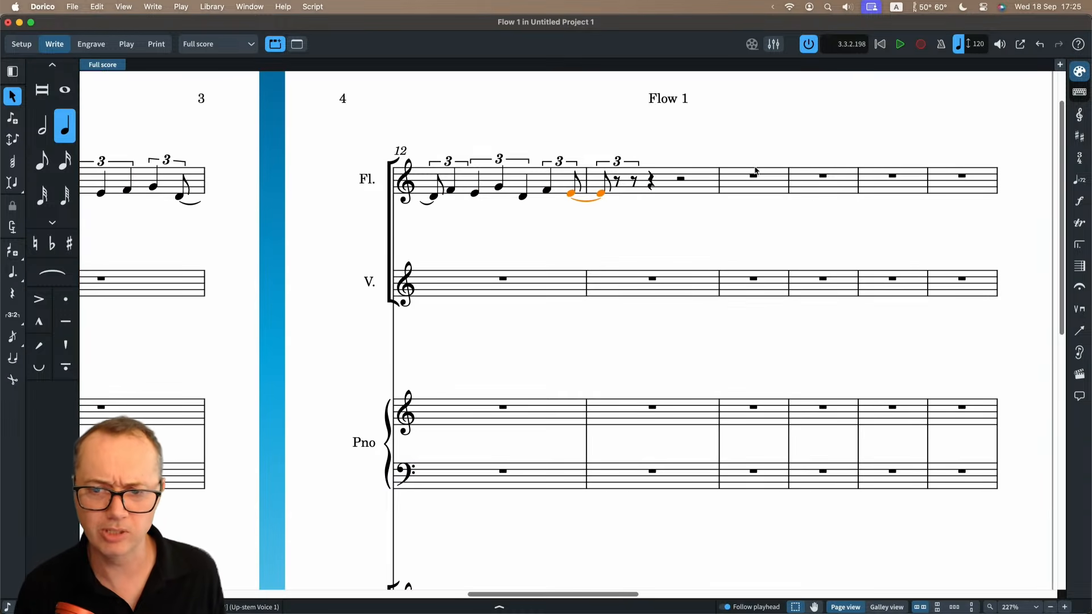
Start an eighth-note tuplet with the ratio 7:4 at the beginning of bar 14 on the Flute staff.
click(729, 180)
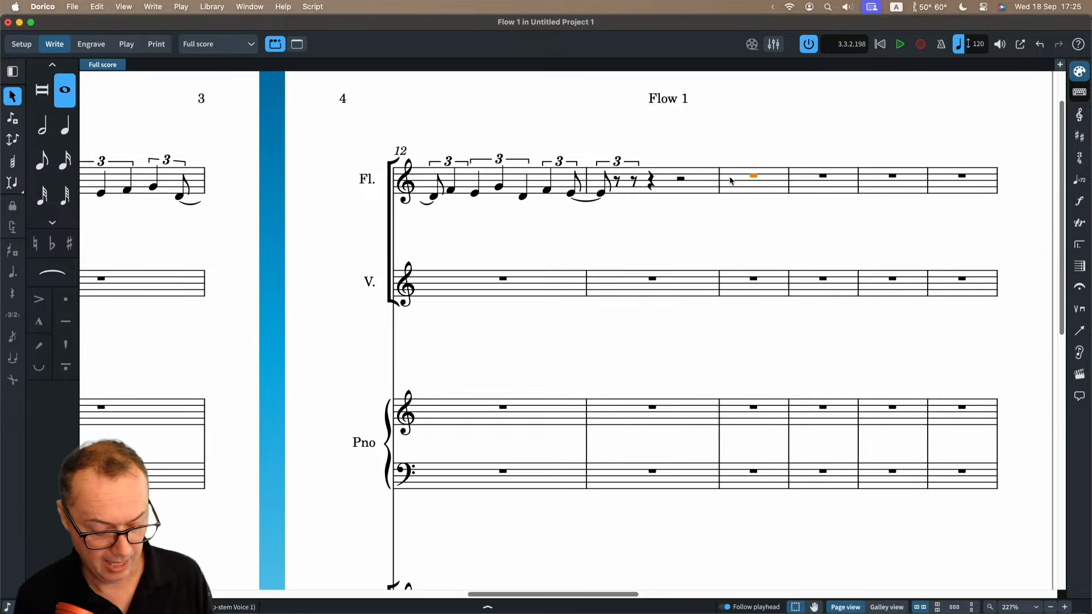
key(shift+n)
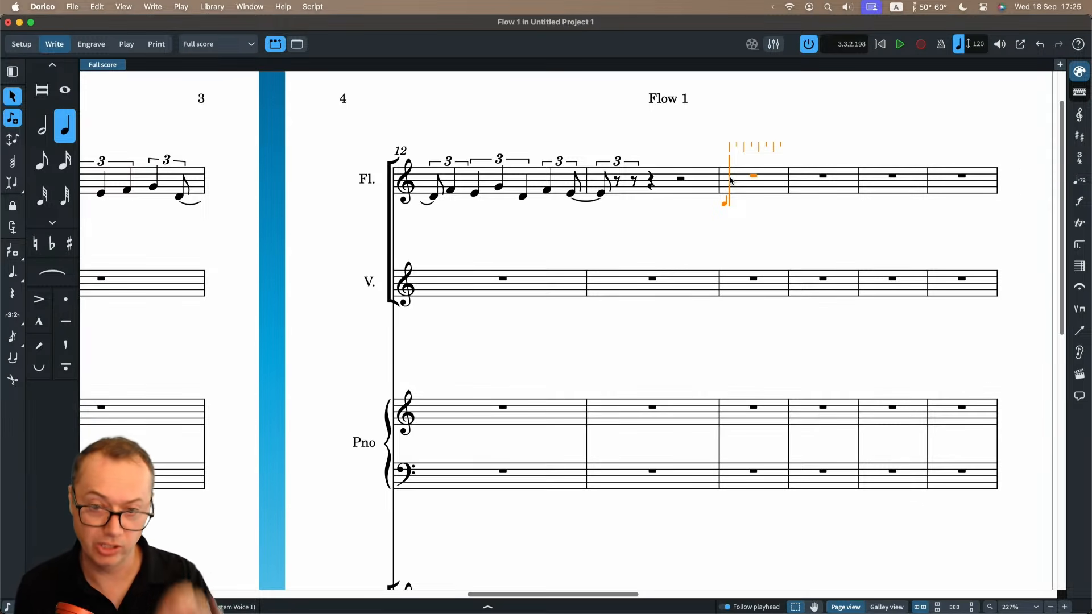
key(5)
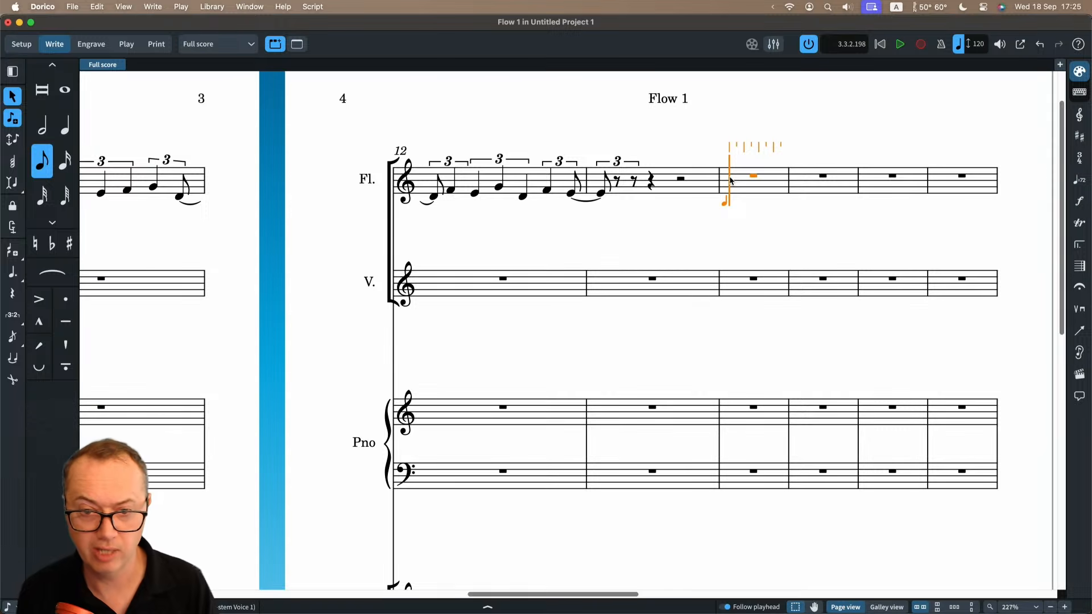
key(semicolon)
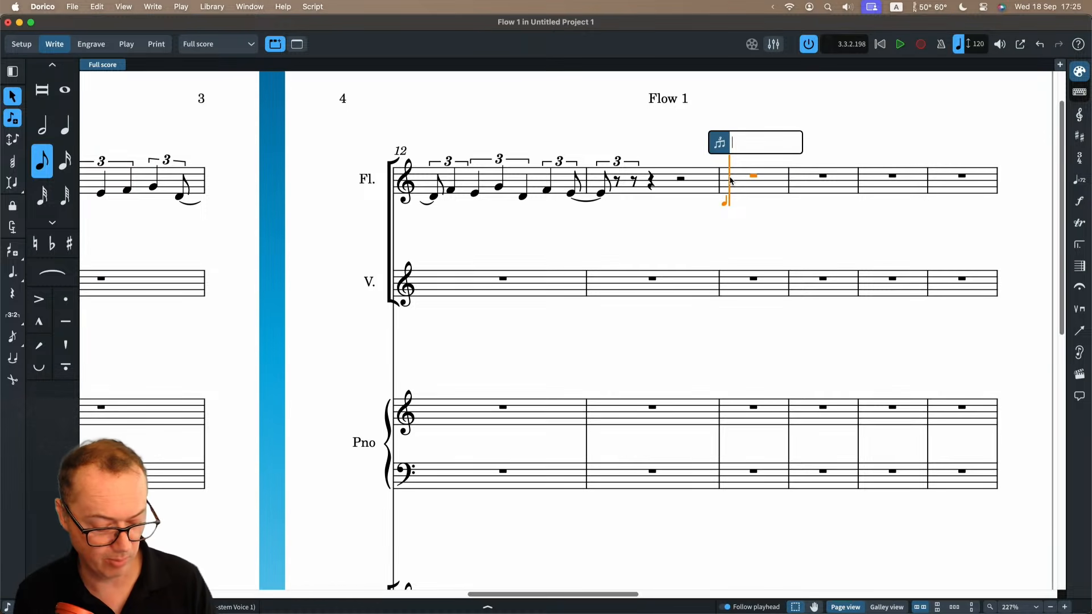
text(7:4)
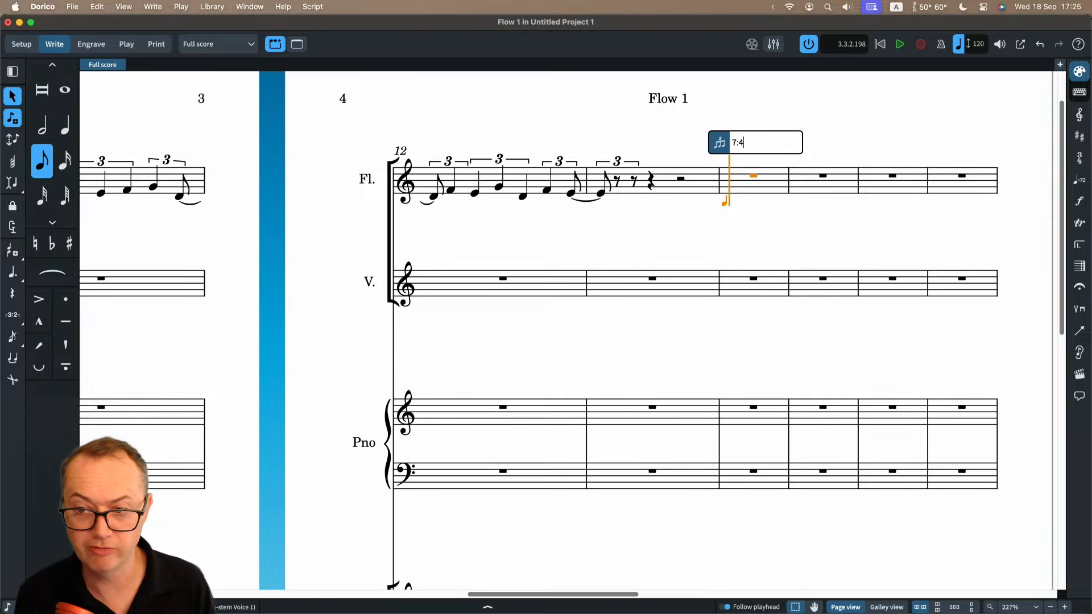
key(Return)
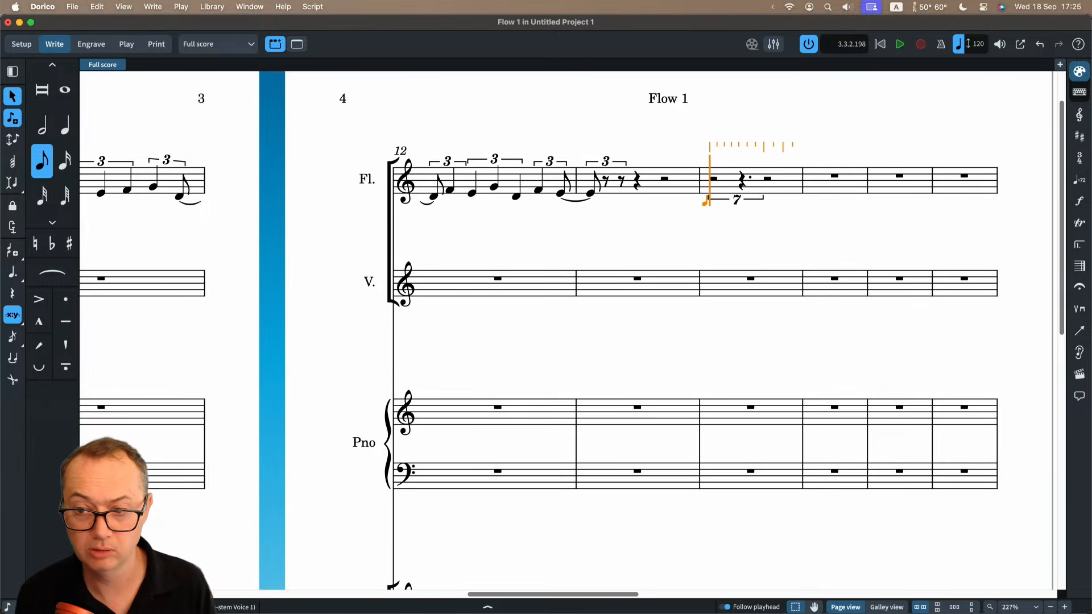
Fill the bar 14 septuplet with D, E, F, G, D, E, F, and continue into a second septuplet with D, E and F.
key(d)
key(e)
key(f)
key(g)
key(d)
key(e)
key(f)
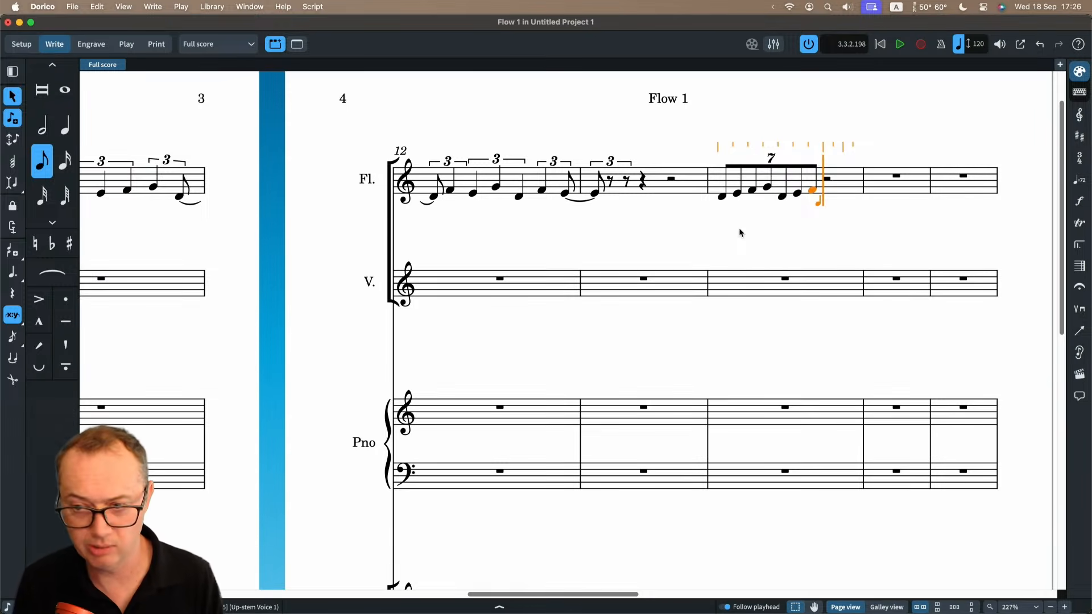
scroll(740, 232, right, 2)
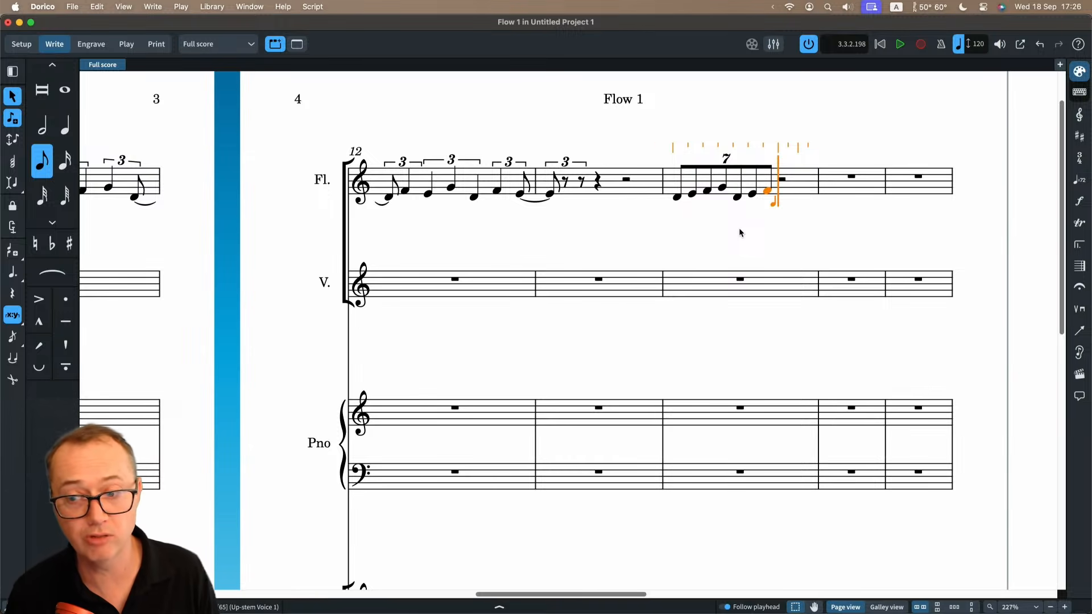
key(d)
key(e)
key(f)
Nest triplets of value 3 inside the second septuplet with the notes D, E, F, G, D and E, and end note input.
key(semicolon)
text(3)
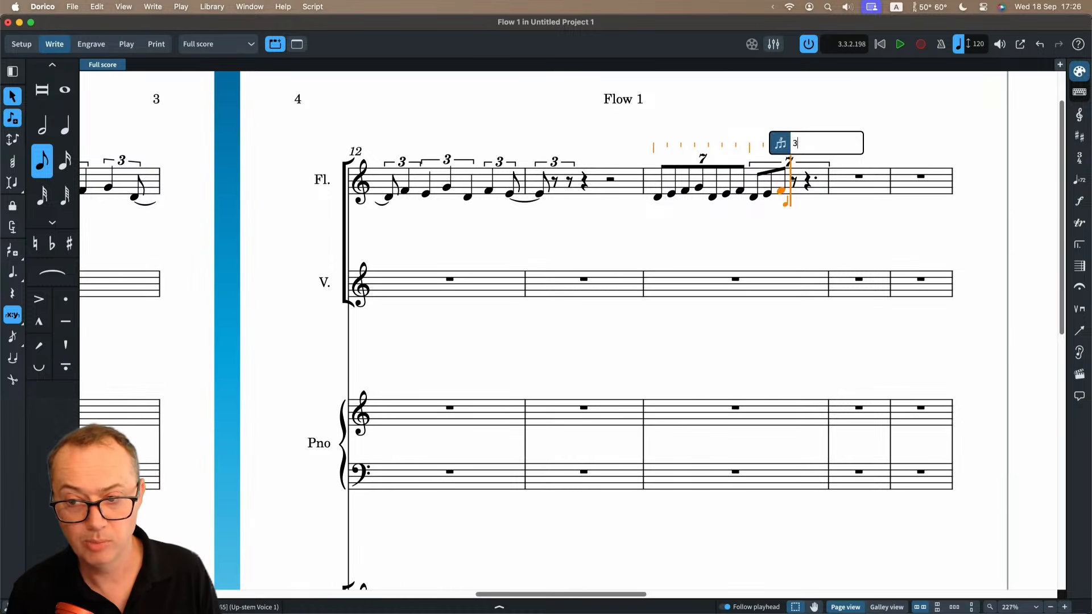
key(Return)
key(d)
key(e)
key(f)
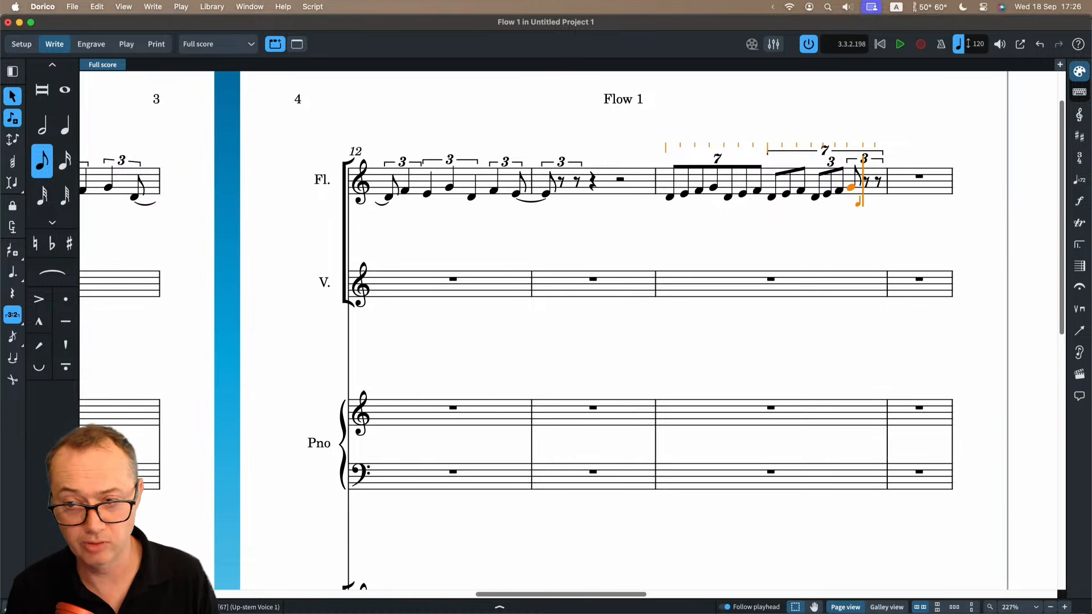
key(d)
key(e)
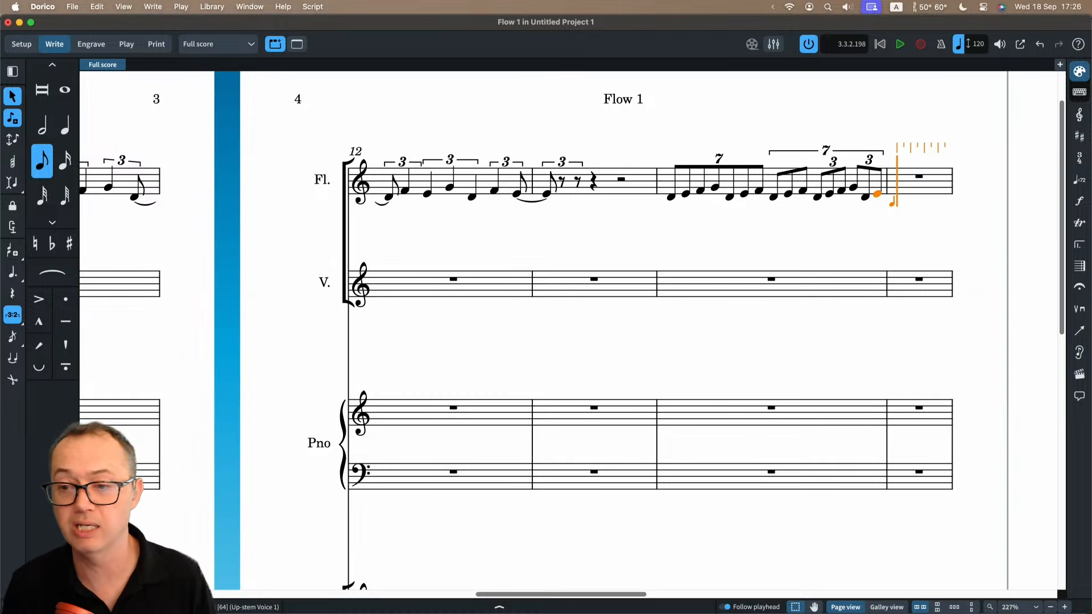
key(Escape)
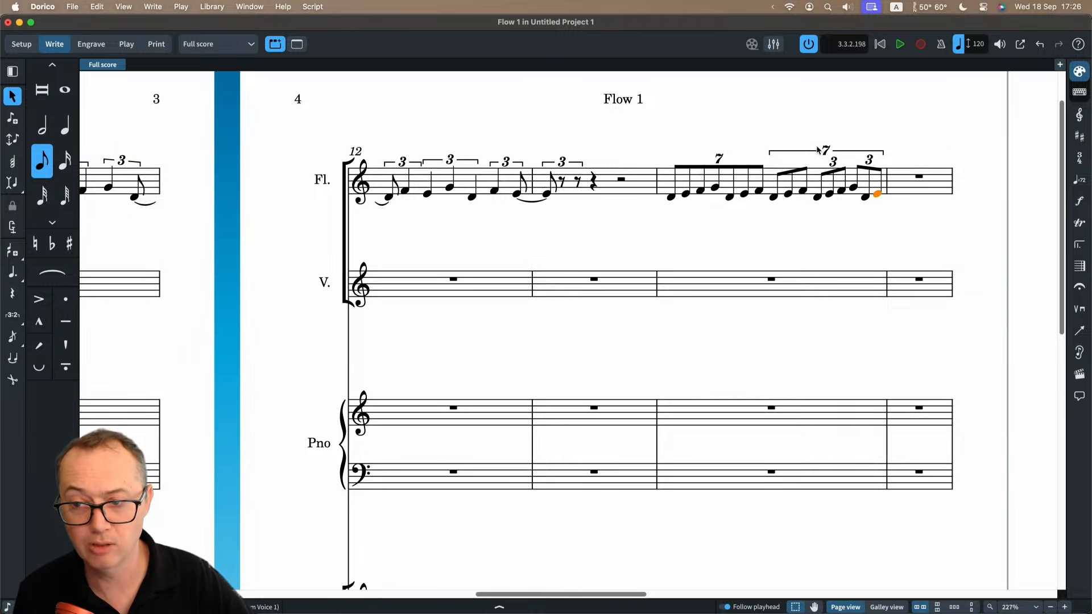
key(Escape)
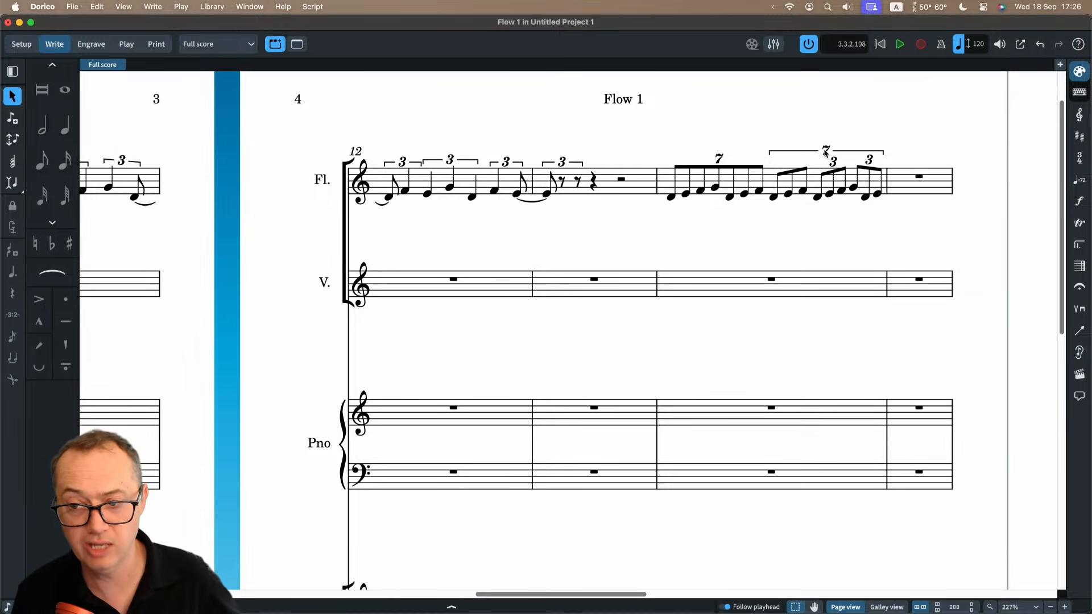
Flip the second septuplet's bracket in bar 14 to below the Flute staff.
click(825, 152)
key(f)
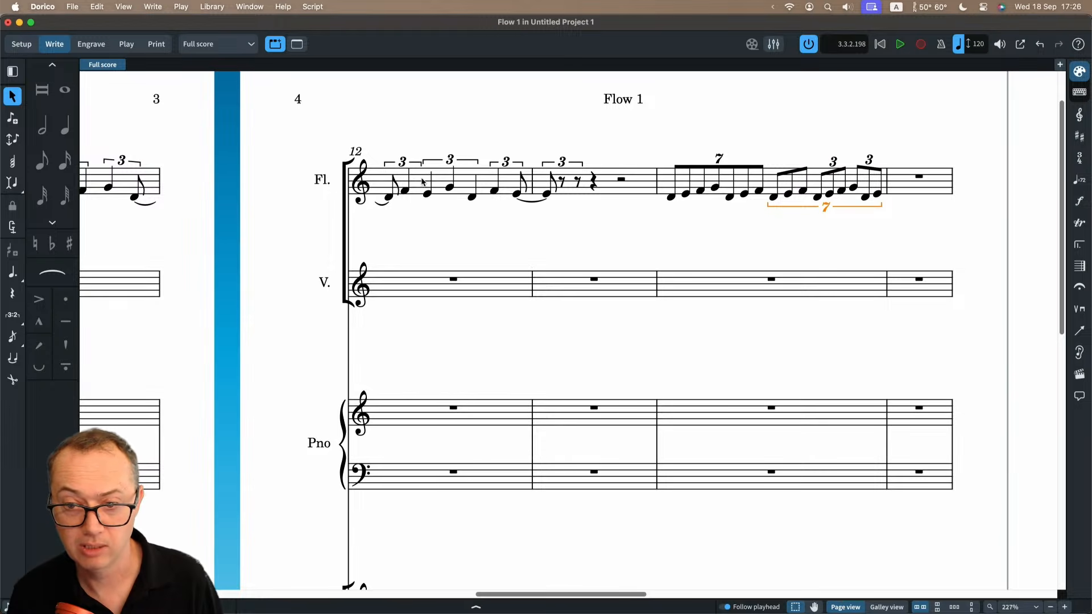
Slur the seven notes of the first septuplet in bar 14, flipping the slur above the notes and back below.
click(700, 170)
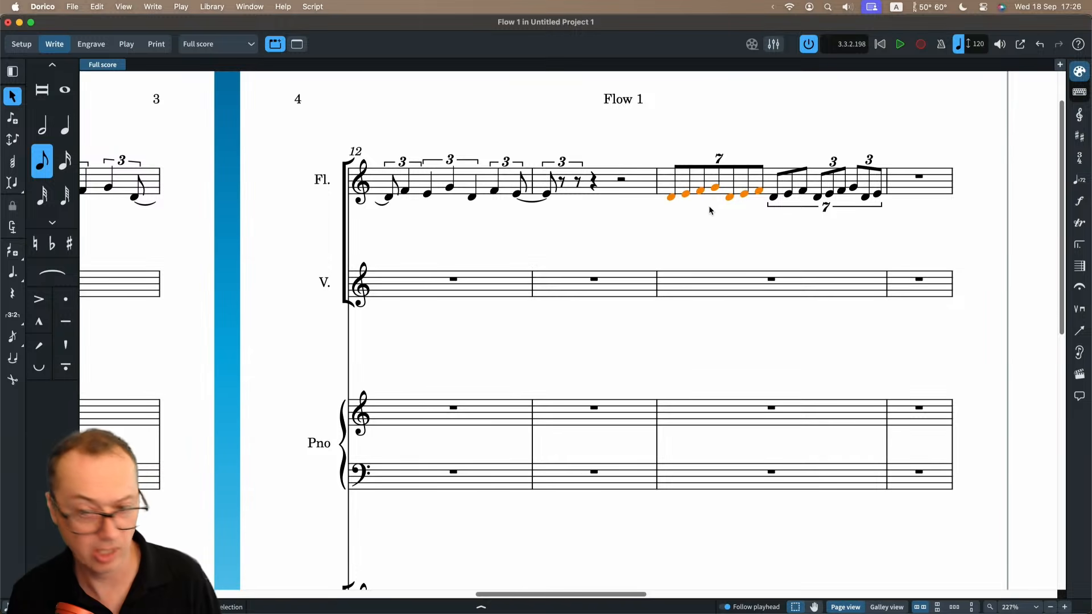
key(s)
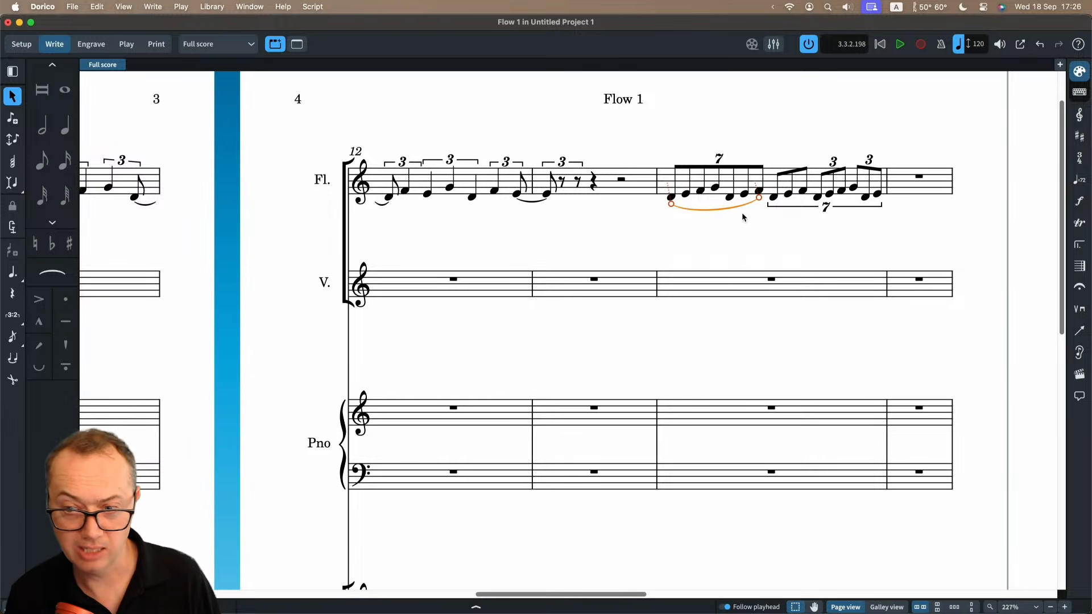
key(f)
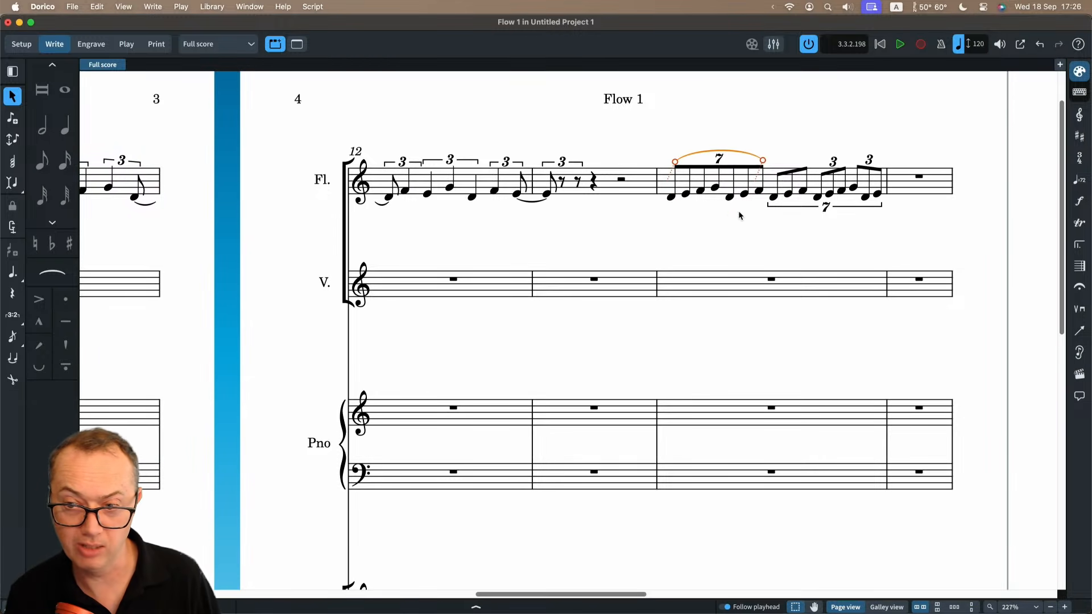
key(f)
Flip the bracket of the septuplet containing the nested triplets back above the Flute staff.
scroll(792, 217, right, 3)
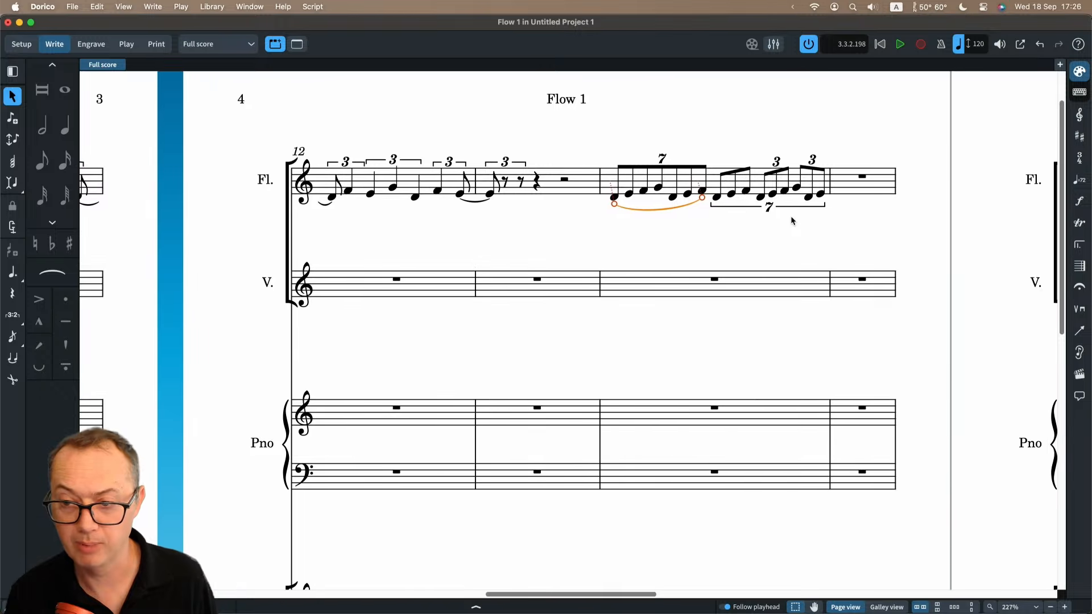
click(748, 212)
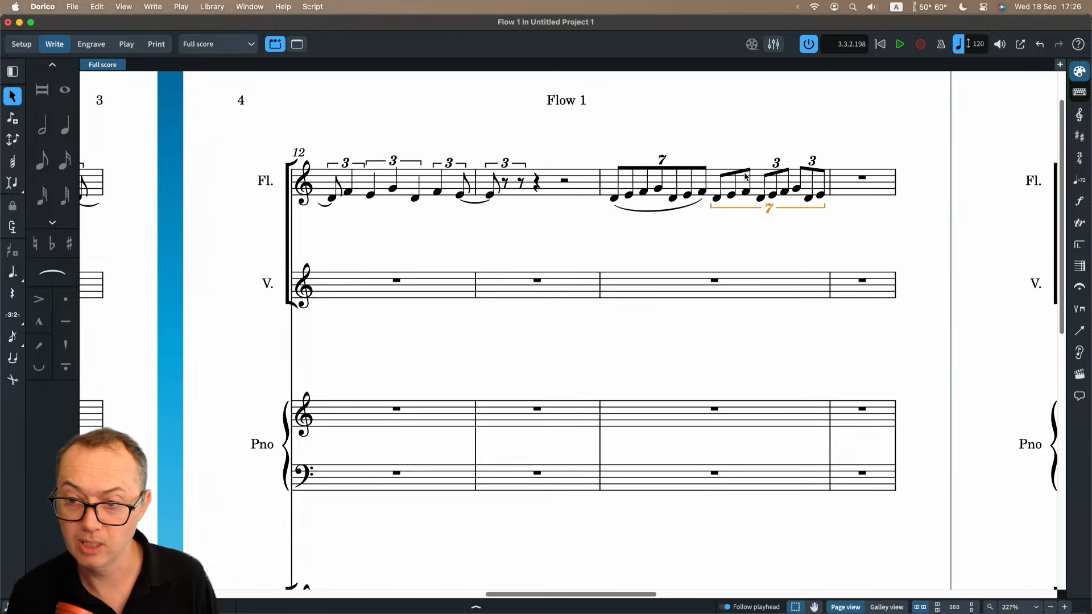
key(f)
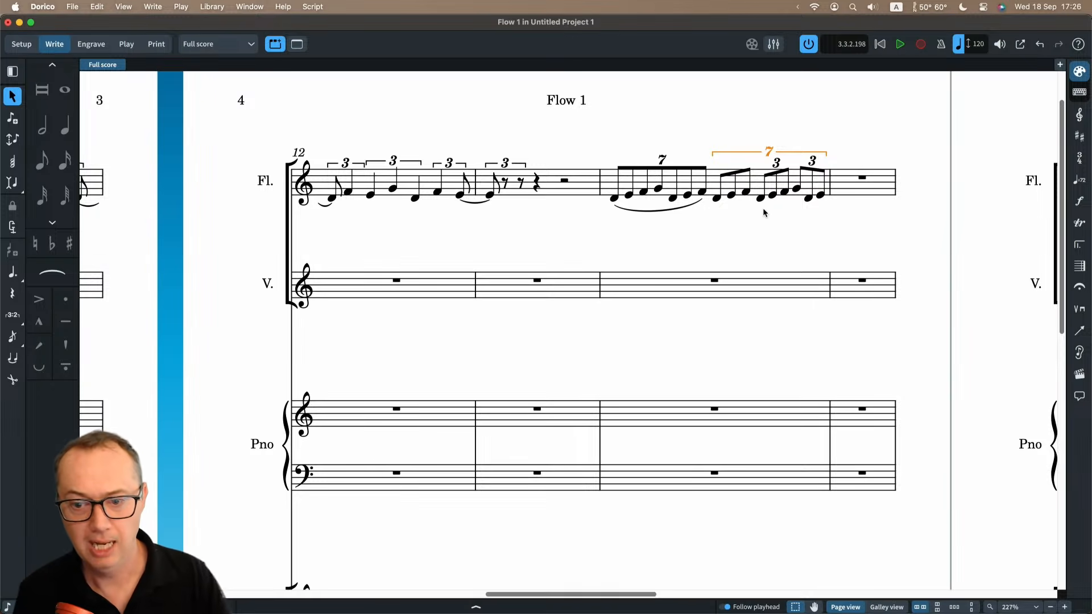
Start note input in the empty final bar of the Flute staff and examine the available tuplet ratios, including the custom x:y option.
click(862, 178)
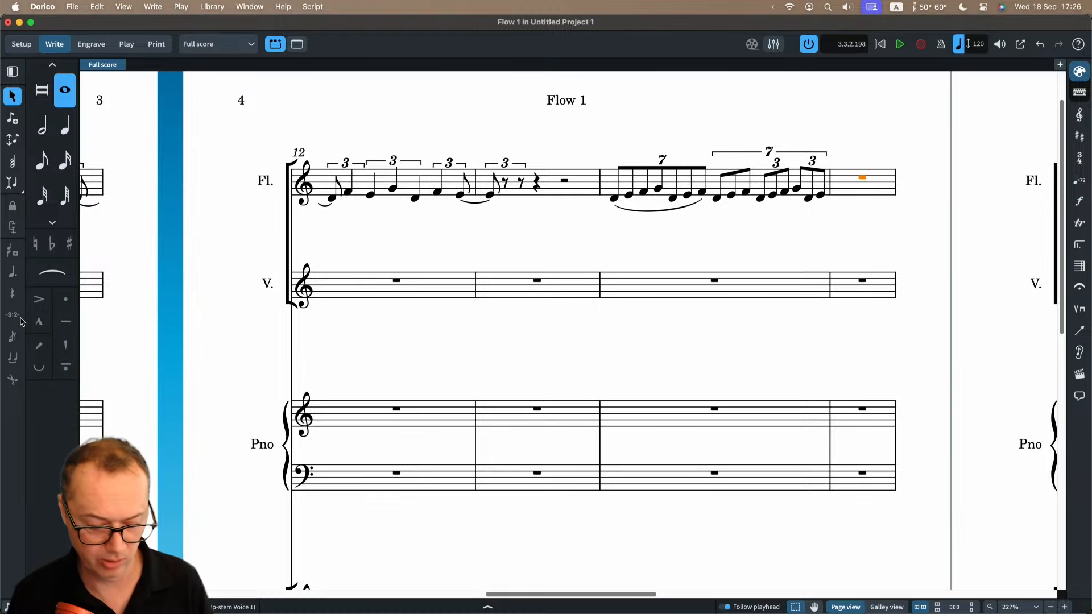
key(shift+n)
key(6)
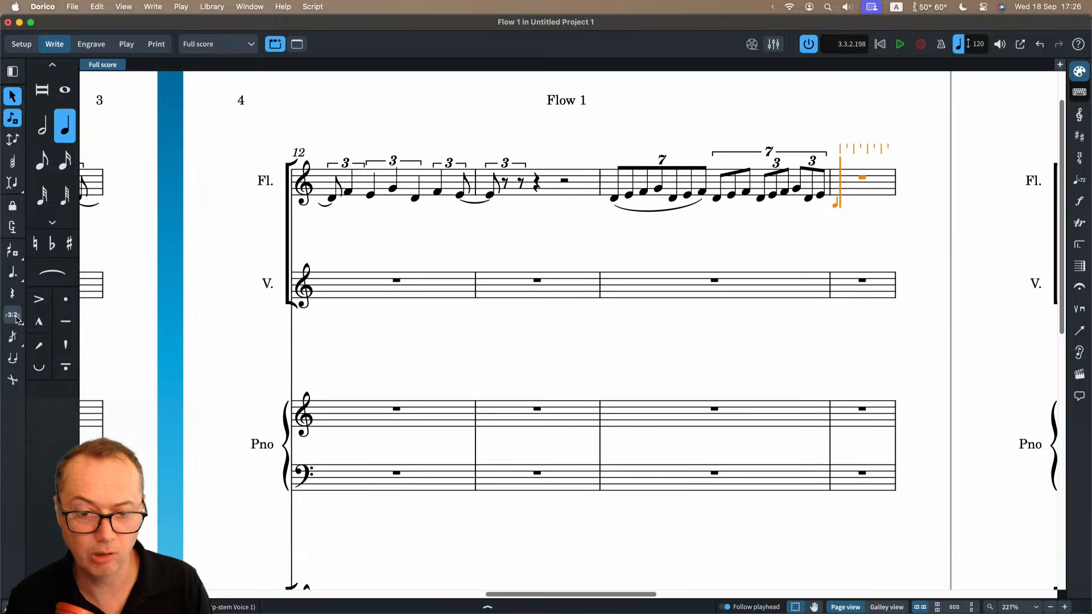
click(15, 319)
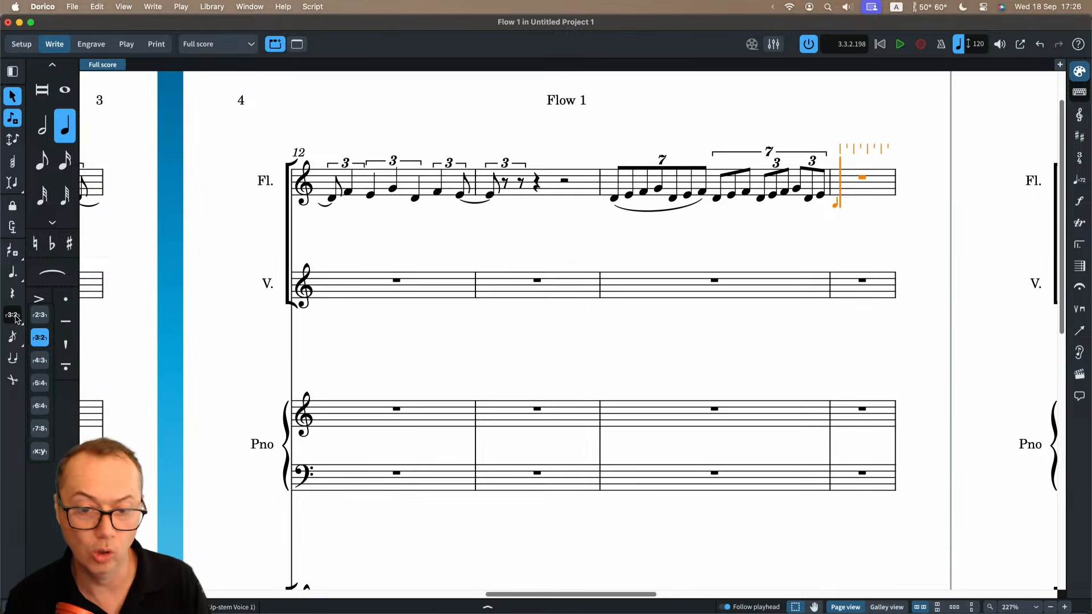
key(Escape)
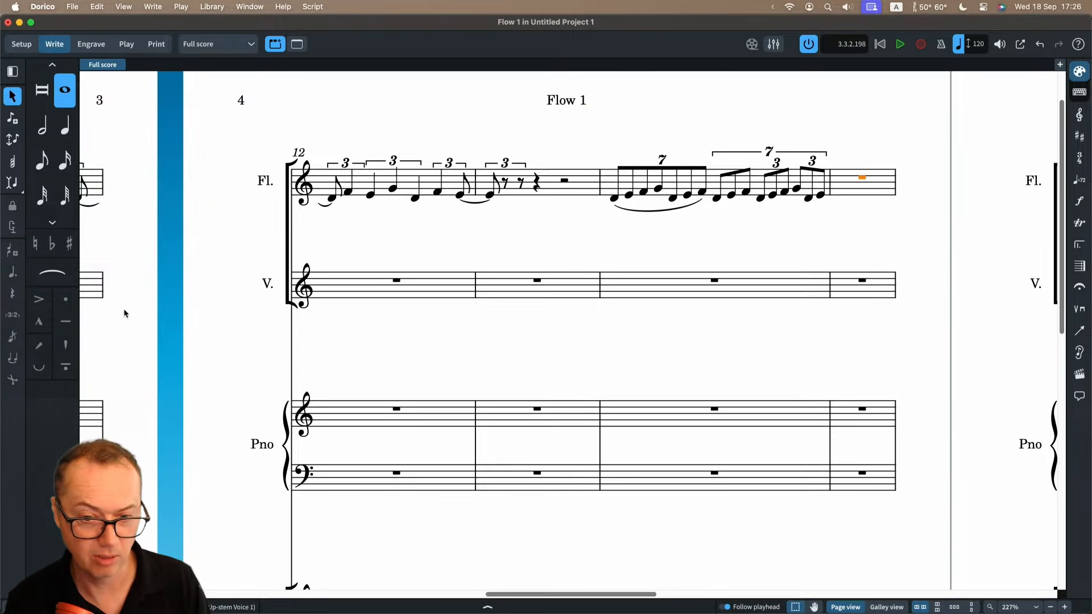
double_click(841, 188)
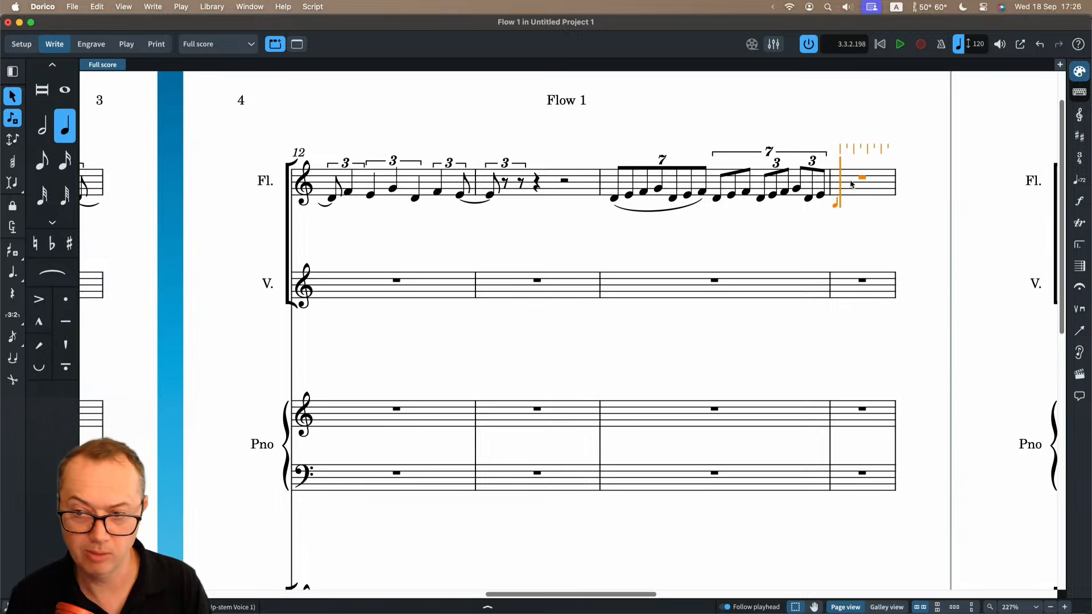
click(14, 315)
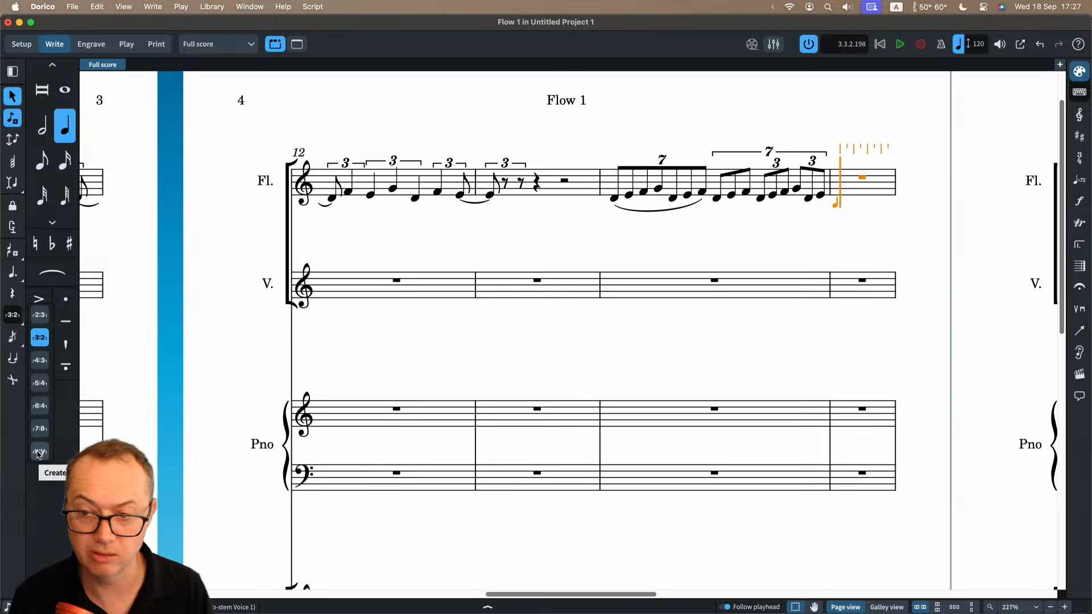
key(Escape)
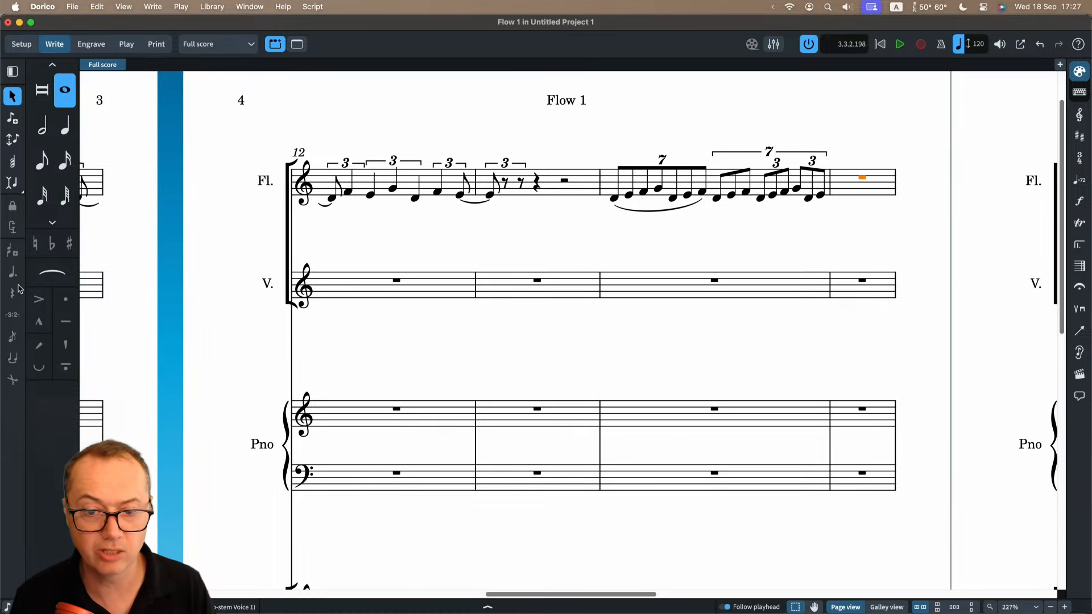
Restart note input in the Flute's final bar and examine the variants for insert mode, pitch and accidental input, rhythm dots and grace notes.
key(shift+n)
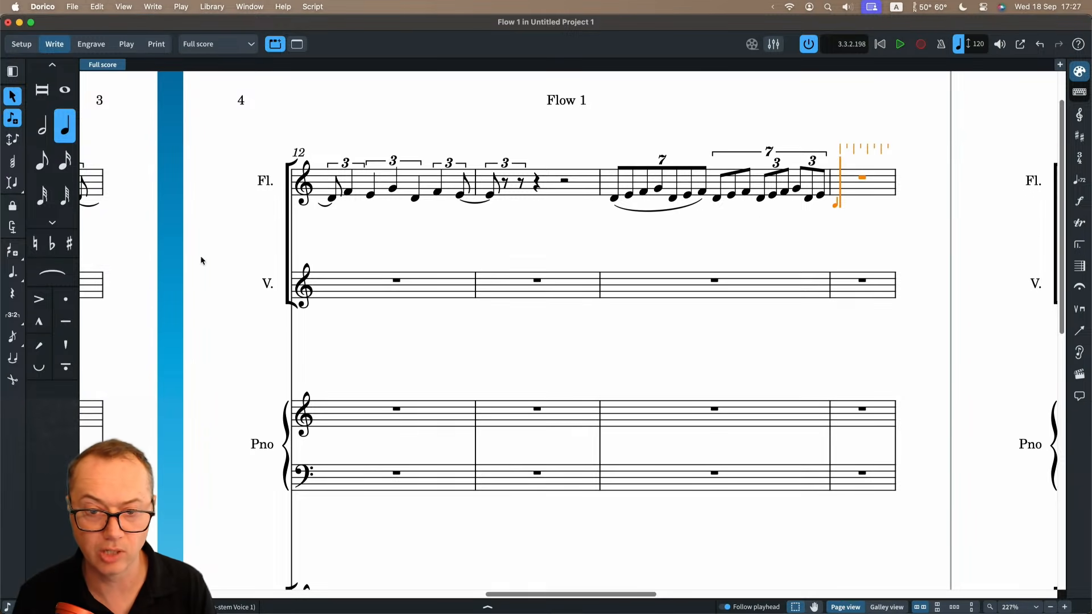
click(12, 183)
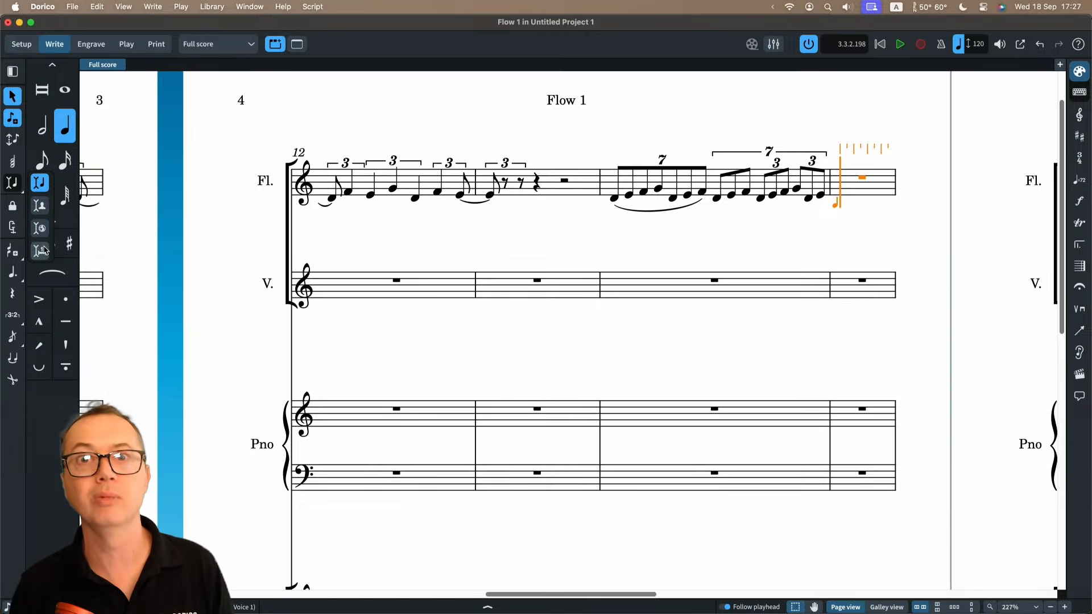
click(14, 253)
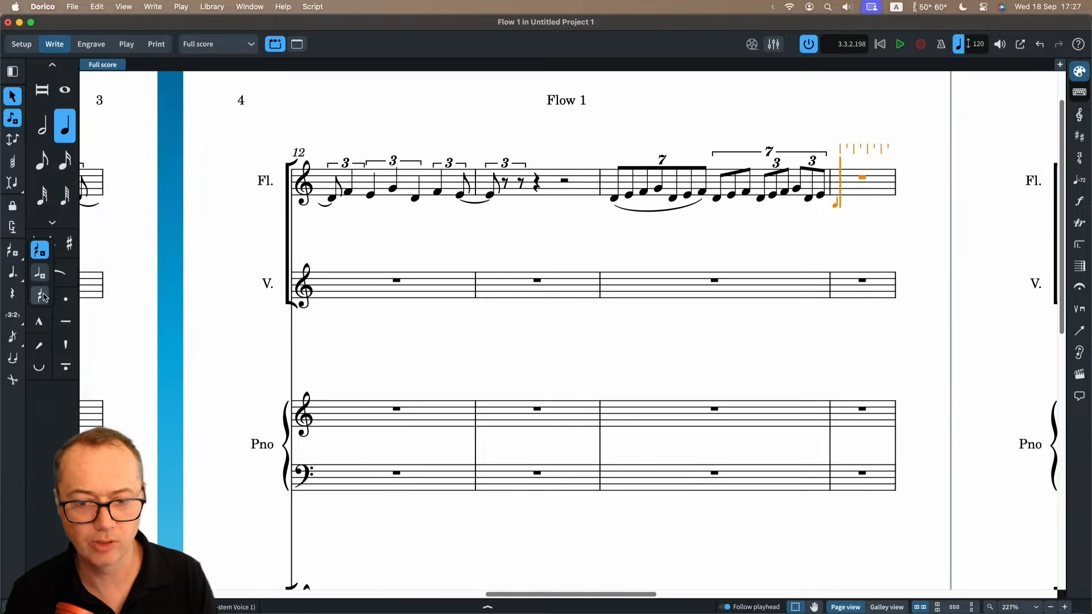
click(13, 274)
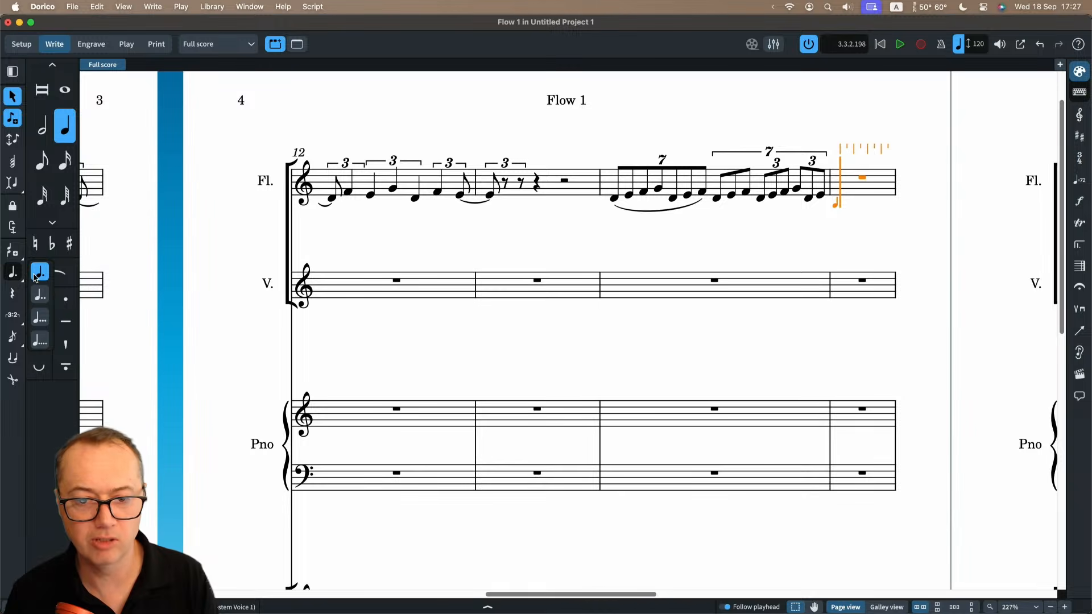
click(14, 338)
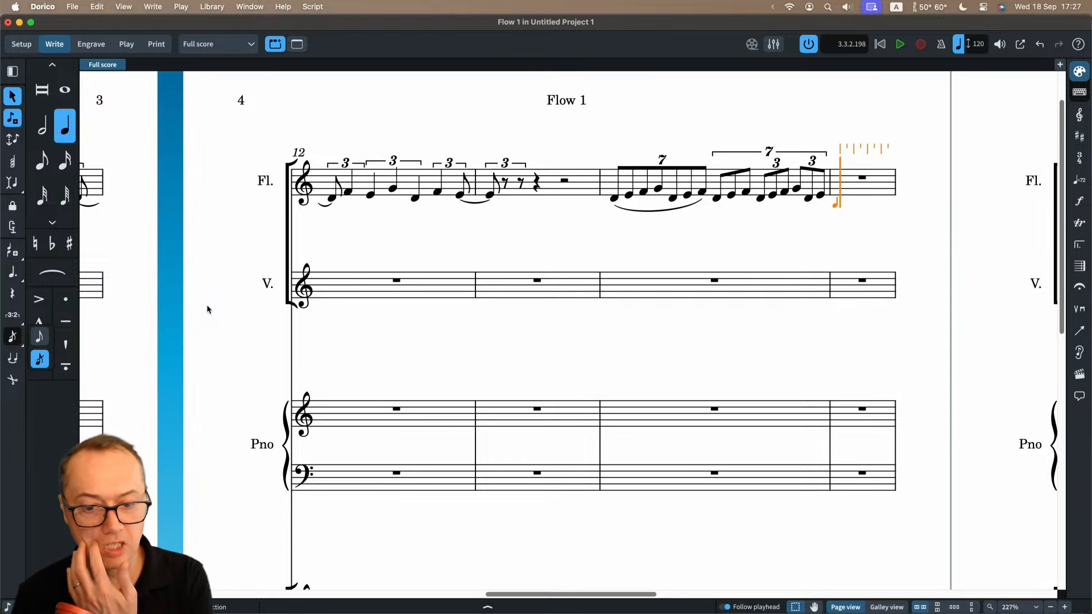
key(slash)
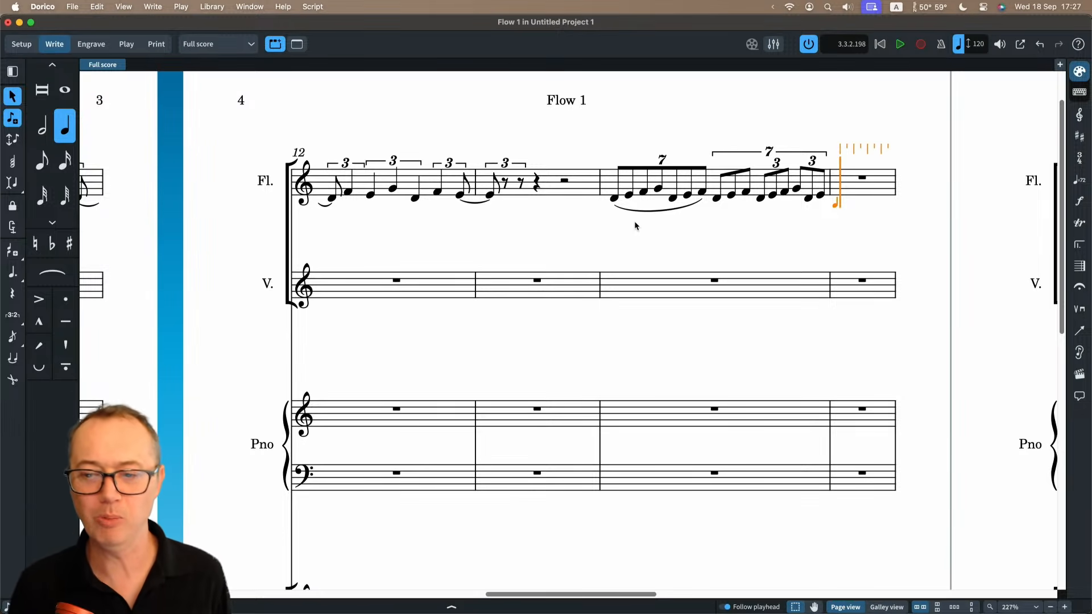
key(Escape)
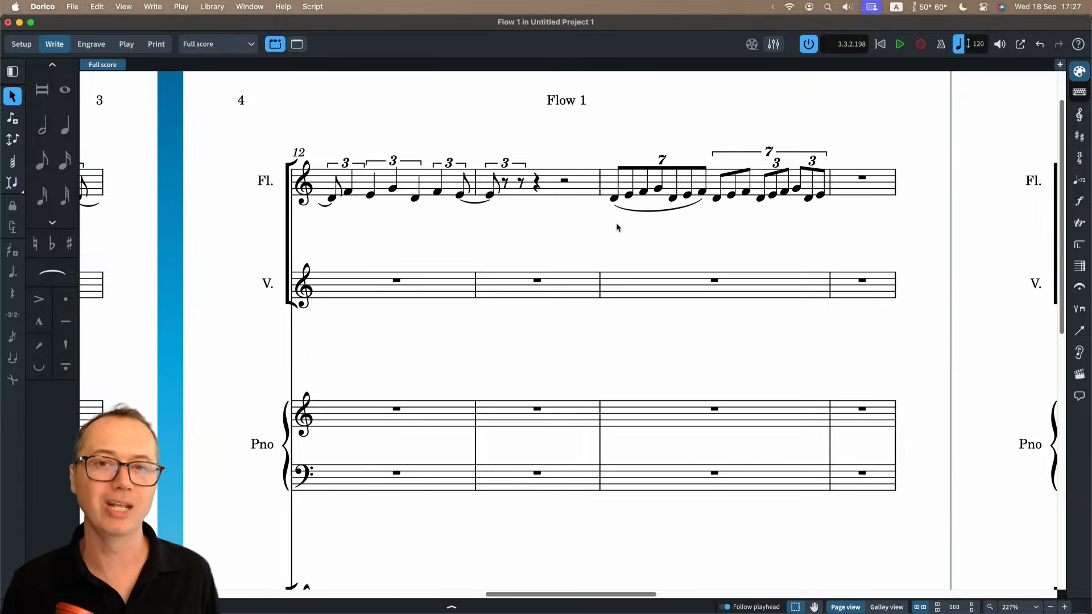
Switch to Safari, look through the Getting Started with Dorico page down to the video tutorials, and return to Dorico.
key(super+Tab)
key(super+Tab)
key(super+Tab)
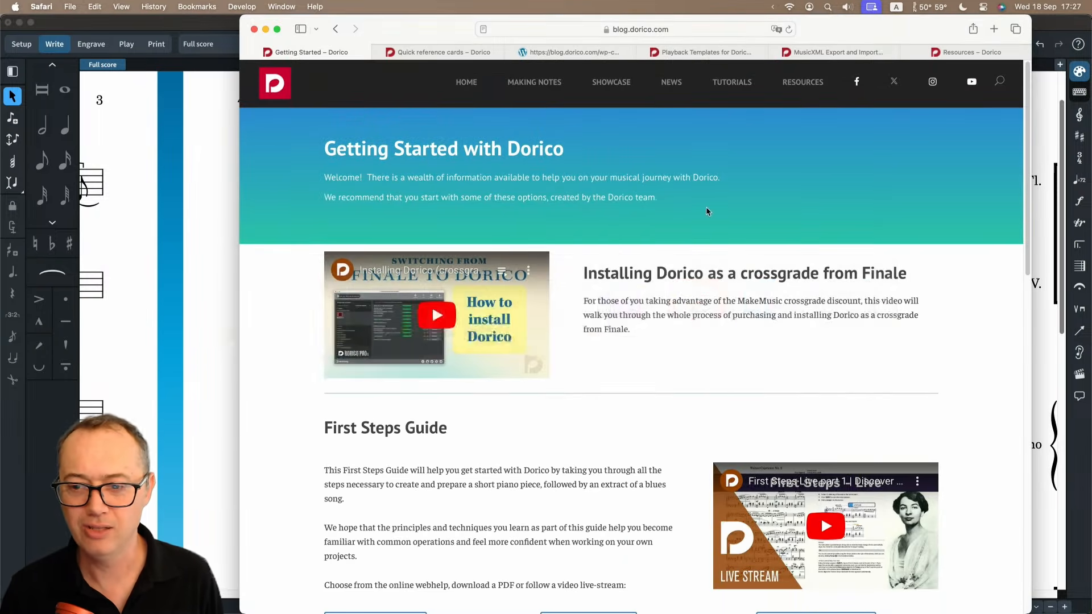
scroll(797, 284, down, 5)
scroll(851, 333, down, 3)
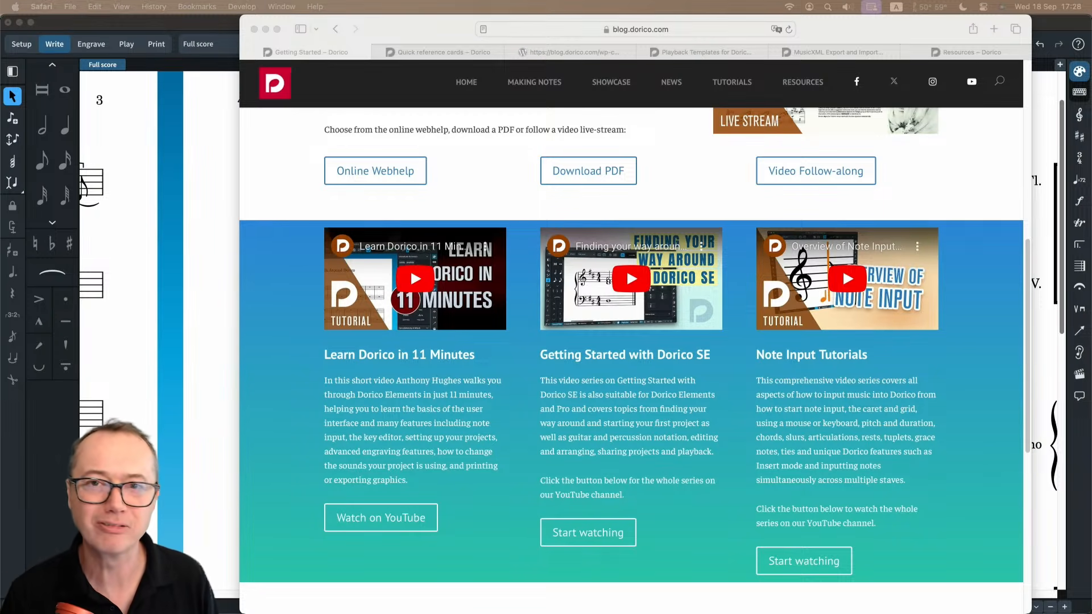
click(201, 298)
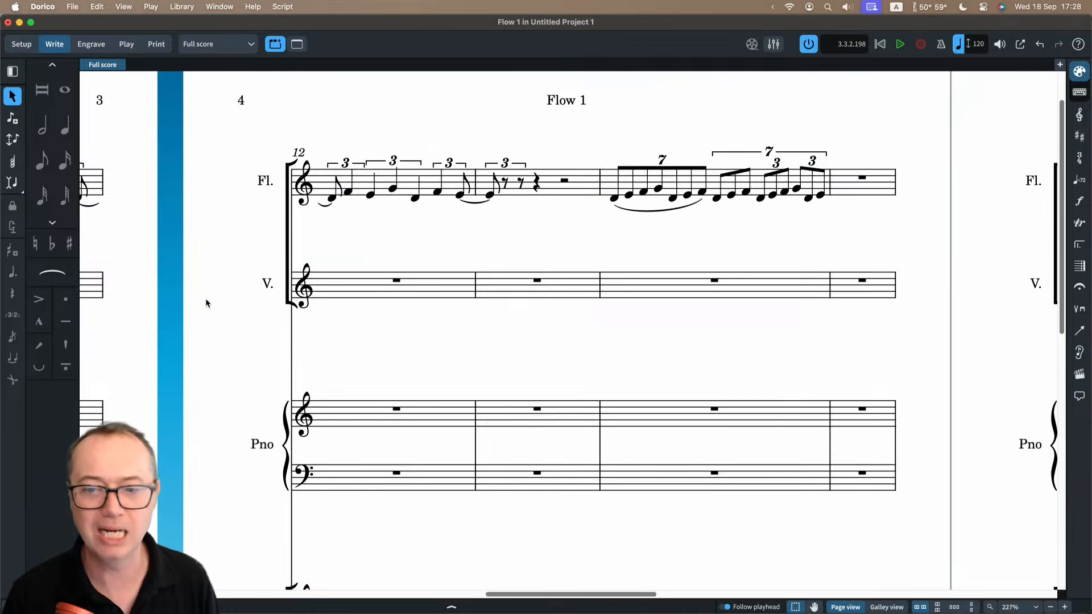
Switch to Safari again, review the Finale crossgrade and First Steps Guide sections of the Getting Started page, and return to Dorico.
scroll(209, 293, up, 2)
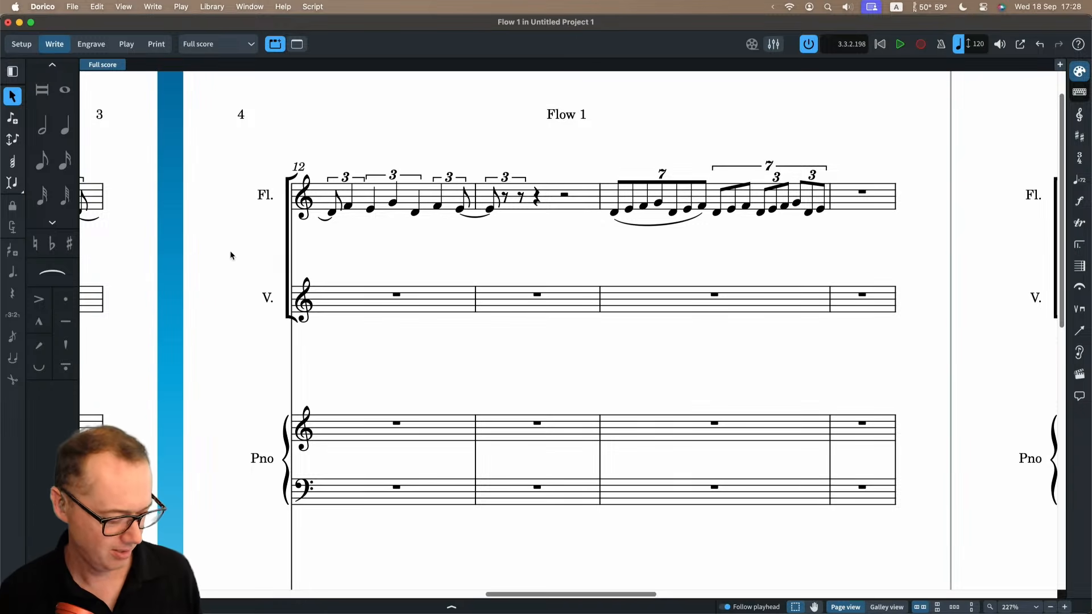
key(super+Tab)
key(super+Tab)
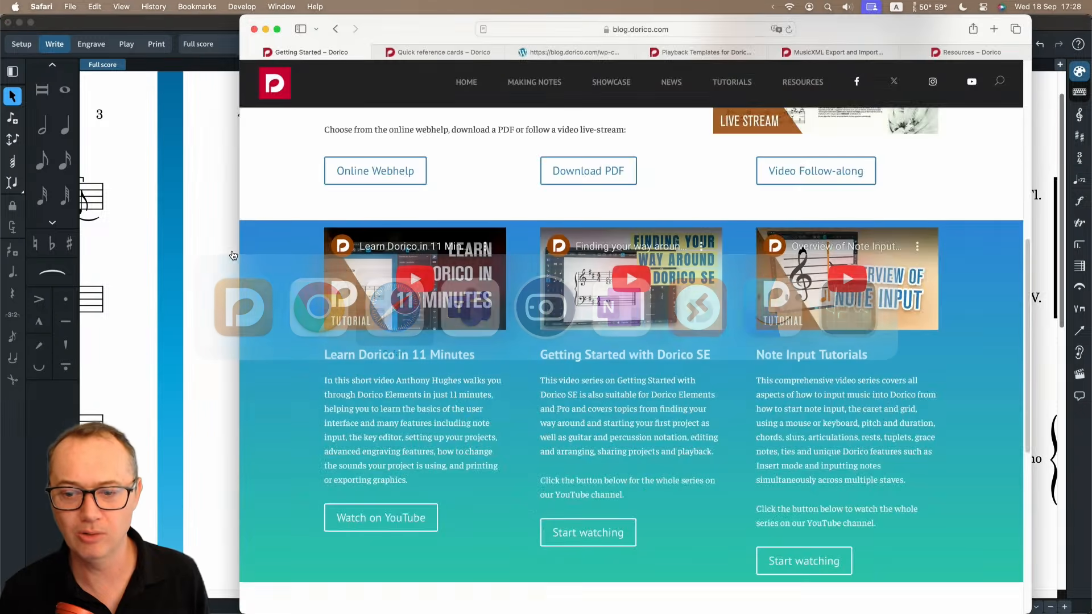
scroll(626, 268, up, 6)
scroll(438, 377, down, 2)
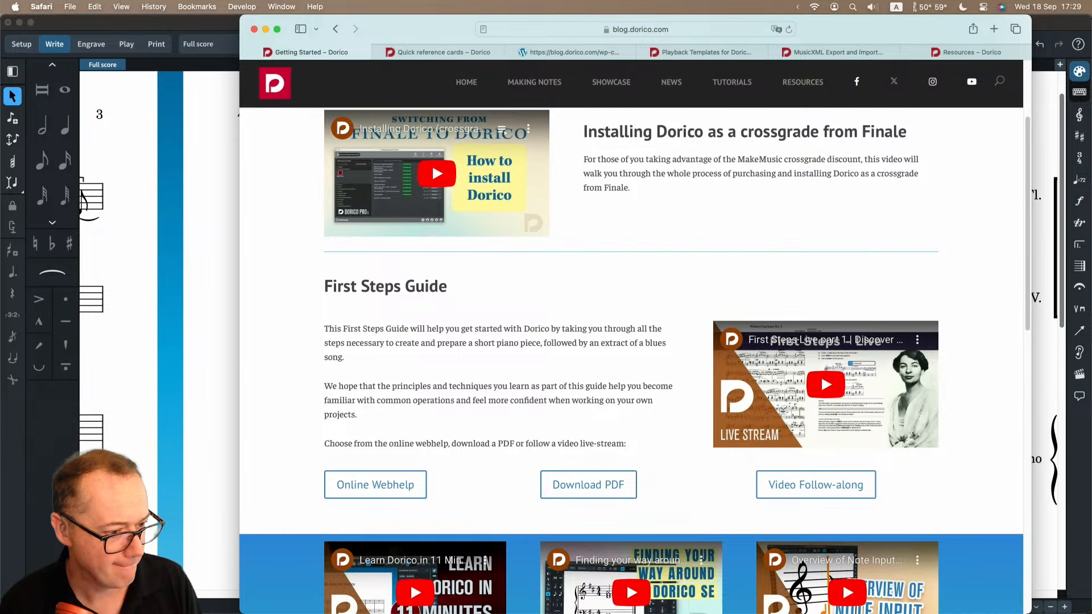
click(207, 315)
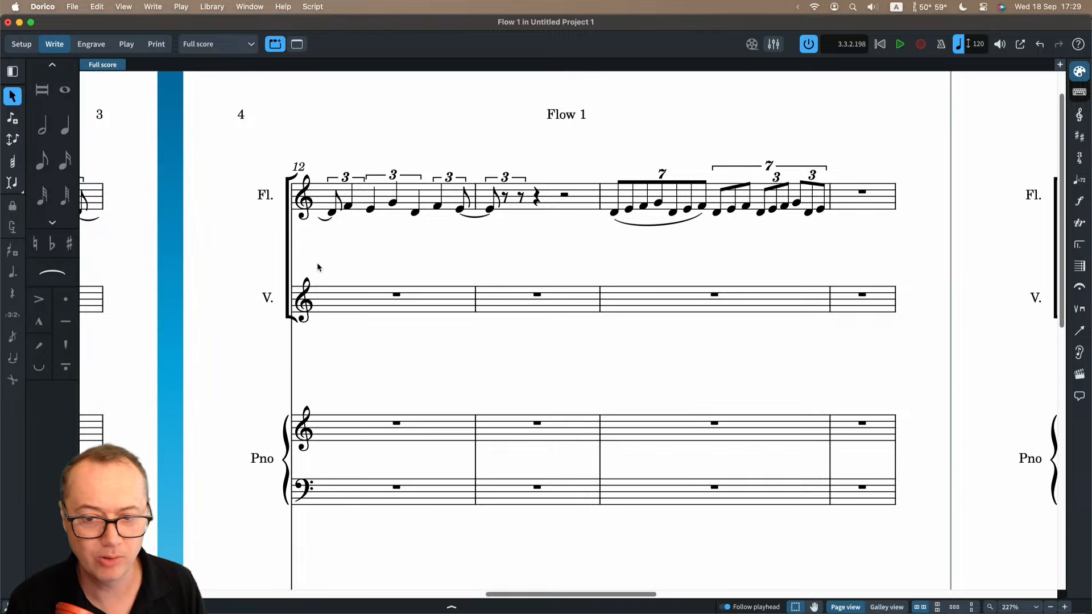
Add the tempo mark "Andante q = 80" at the first rest of the Flute staff and parenthesize its metronome mark.
scroll(317, 262, left, 15)
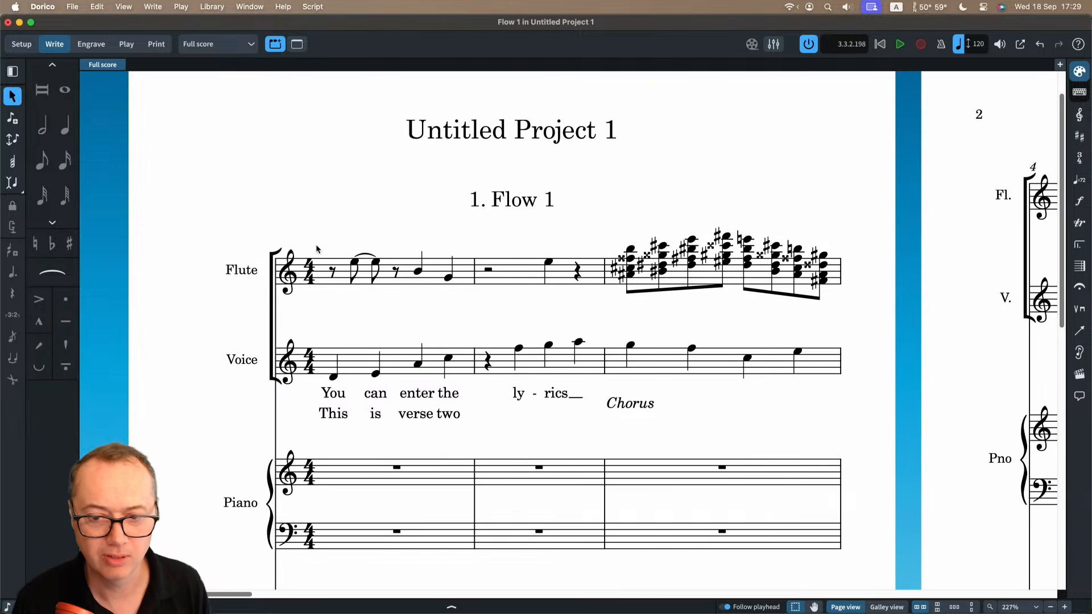
click(332, 270)
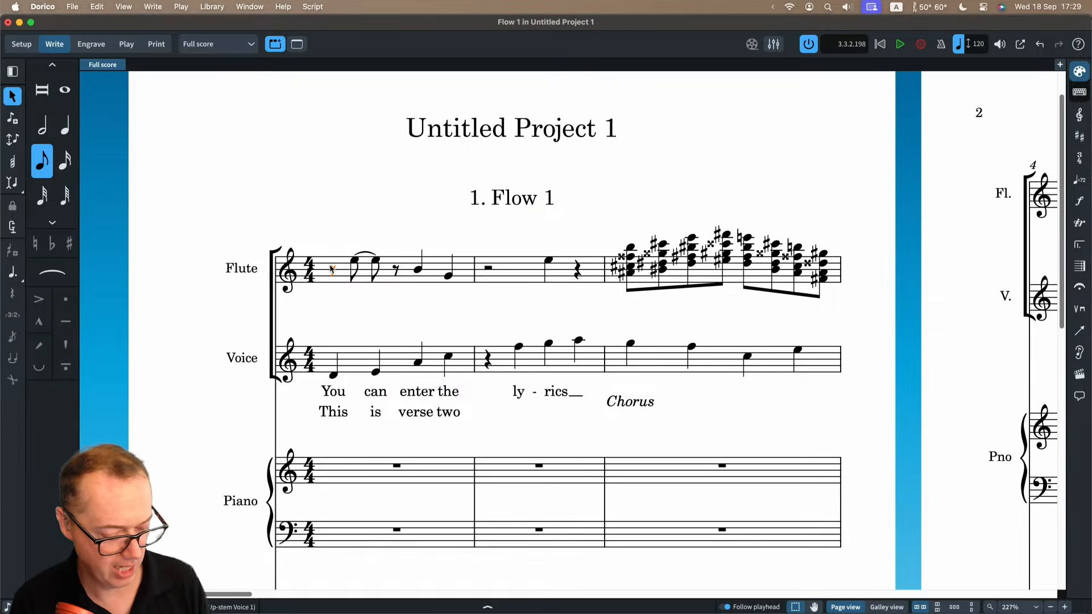
key(shift+t)
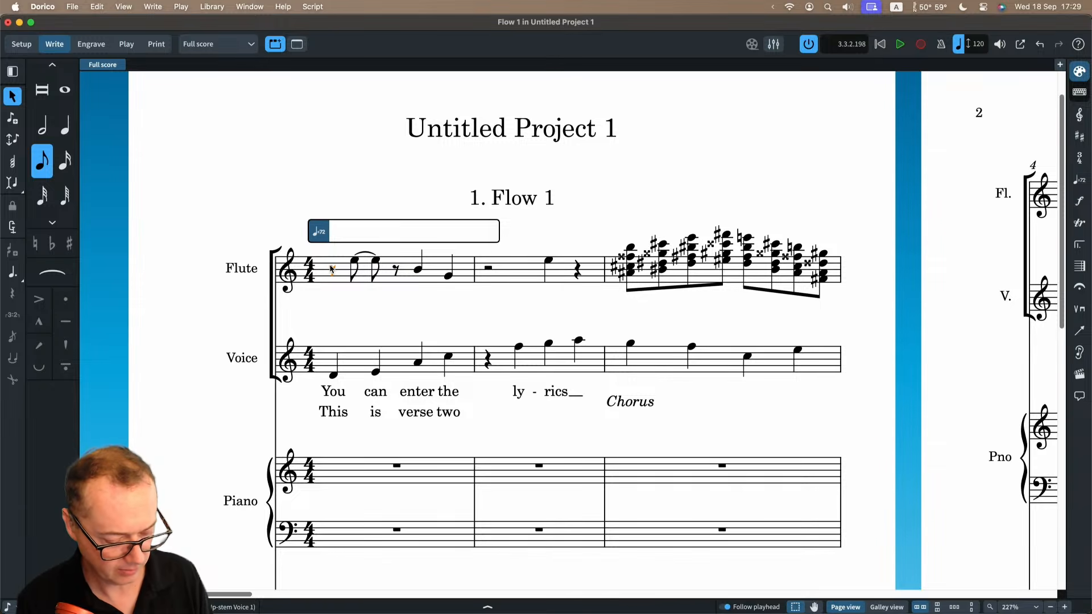
text(Andat)
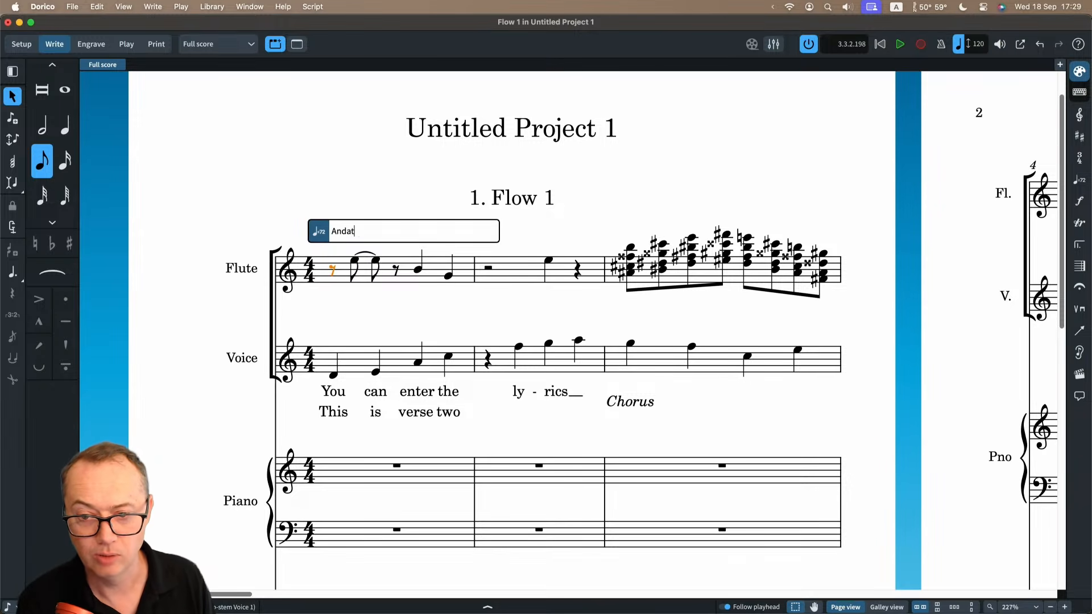
key(BackSpace)
key(Down)
key(Down)
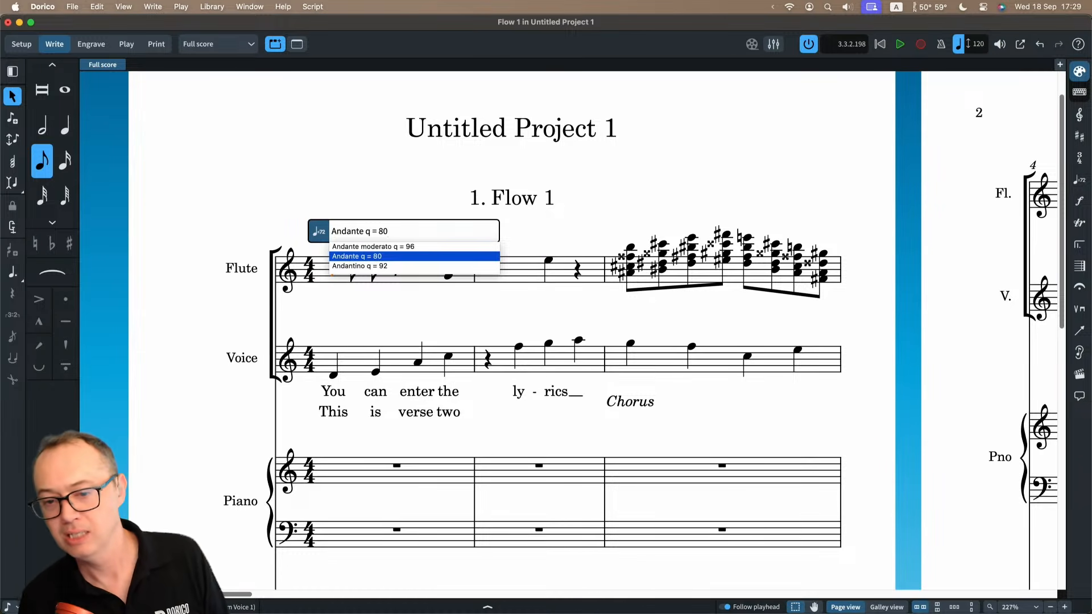
key(Return)
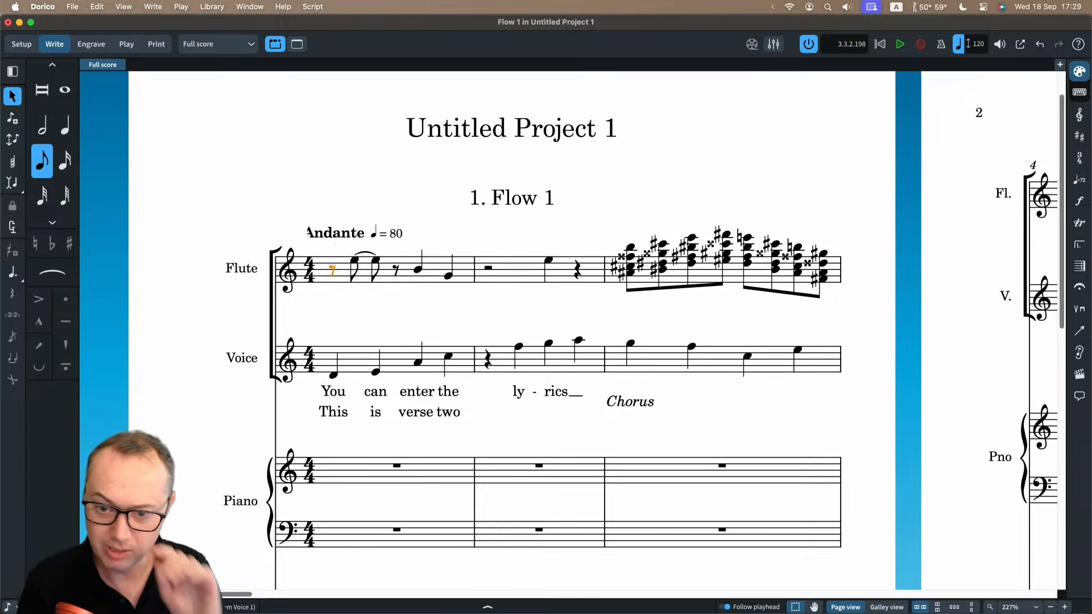
key(Escape)
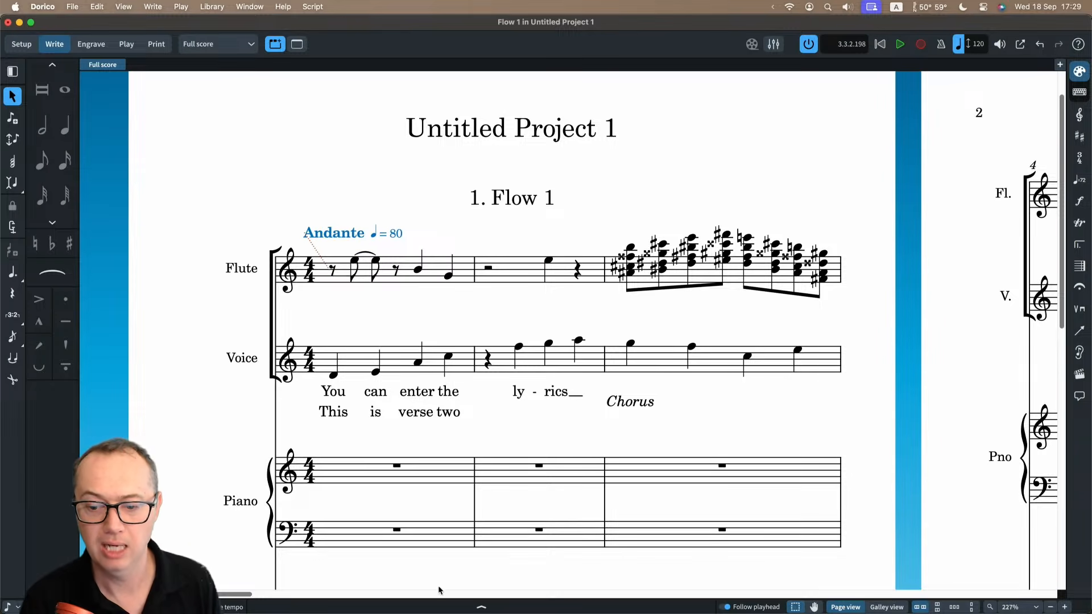
click(481, 607)
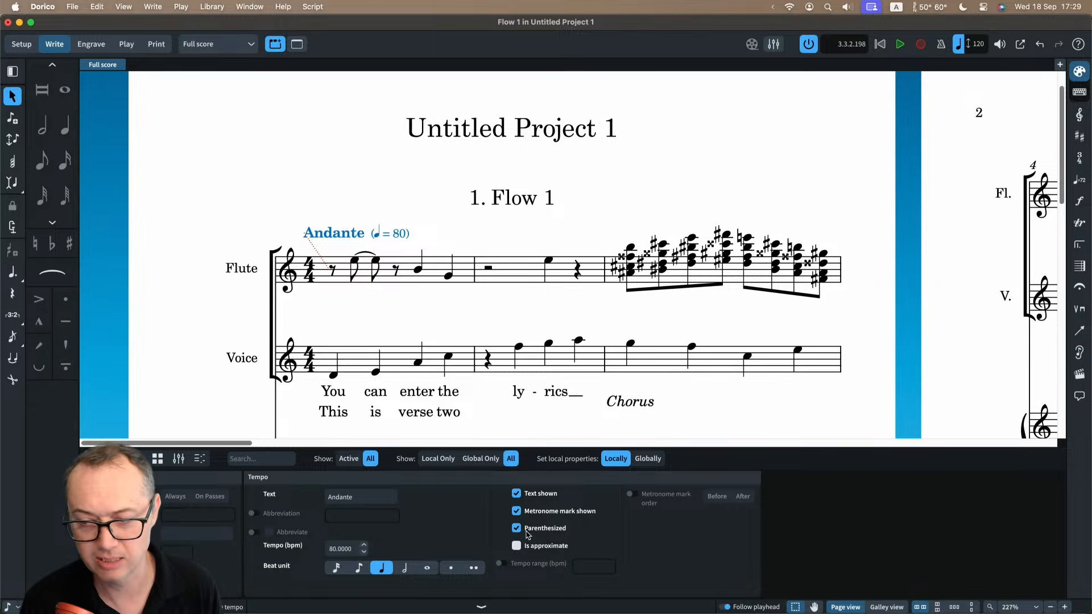
Add the tempo mark Energico, 144 bpm, at the first chord of bar 3, and compare its properties with those of Andante.
click(1080, 180)
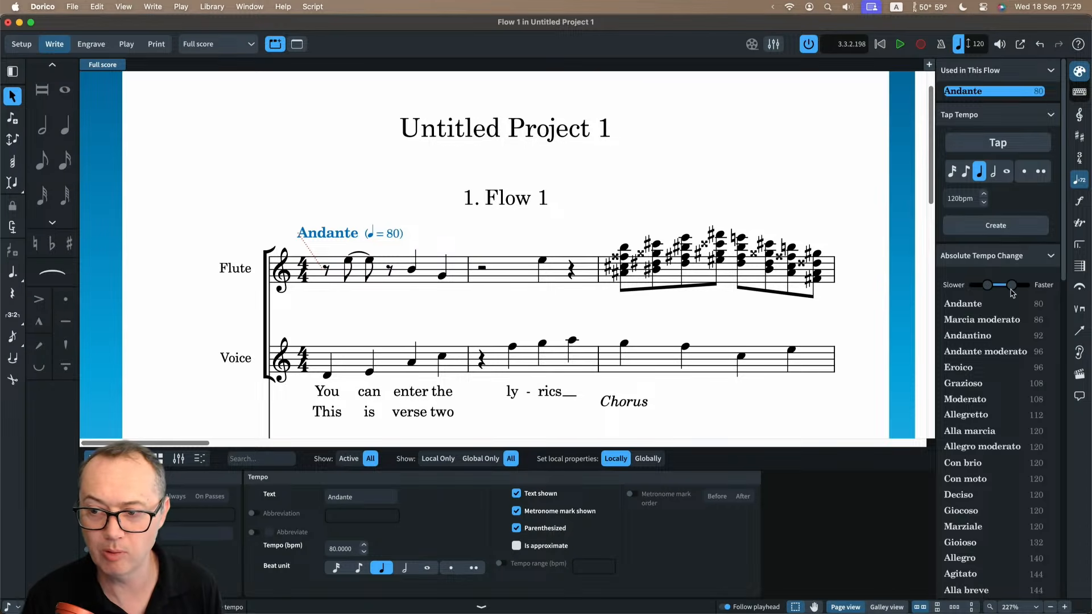
scroll(1016, 367, down, 10)
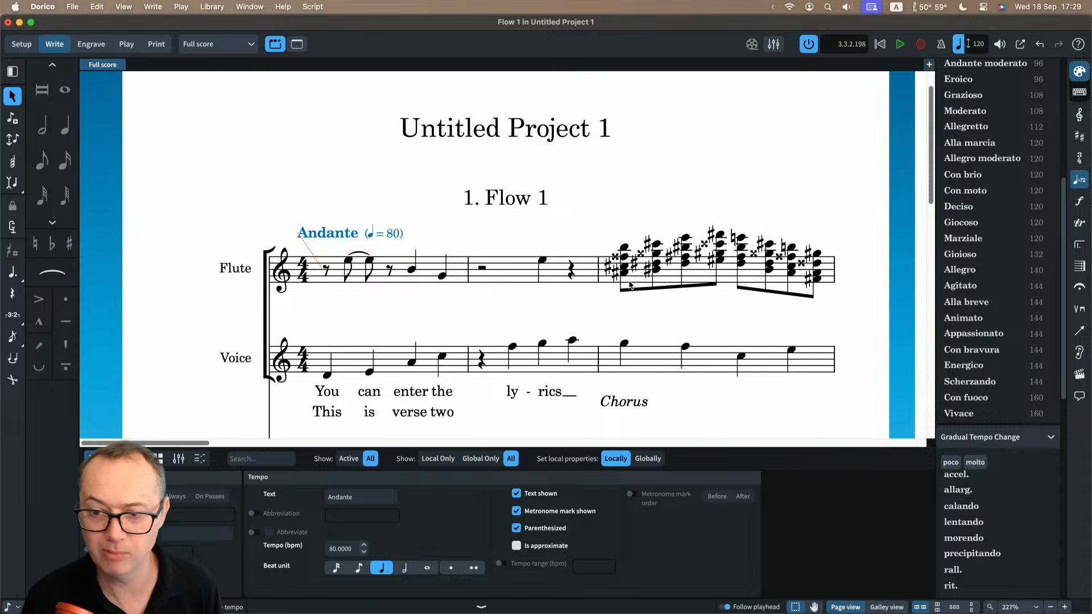
click(625, 248)
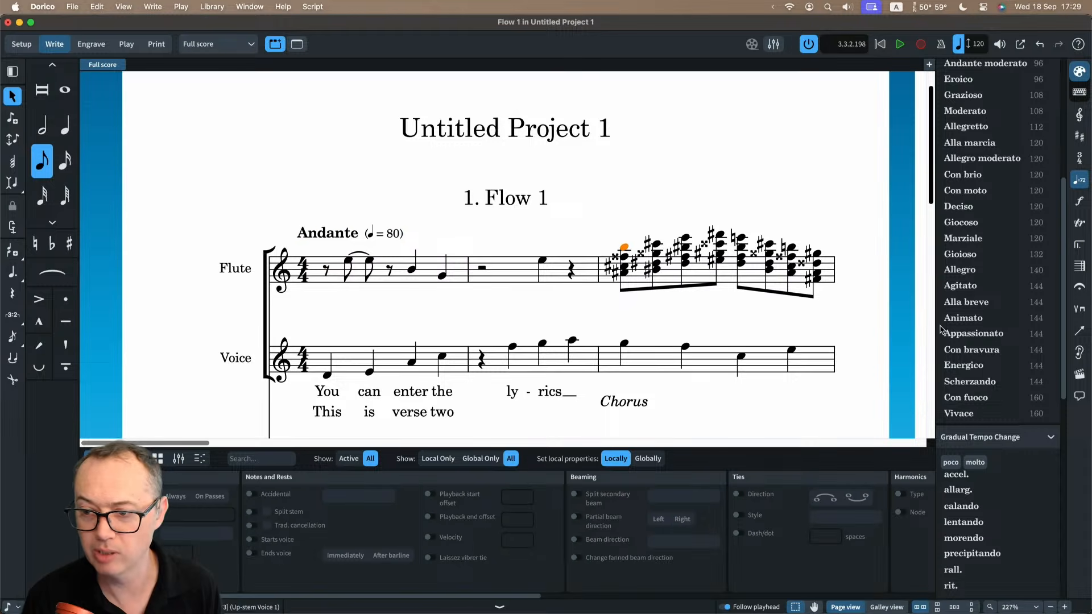
click(961, 365)
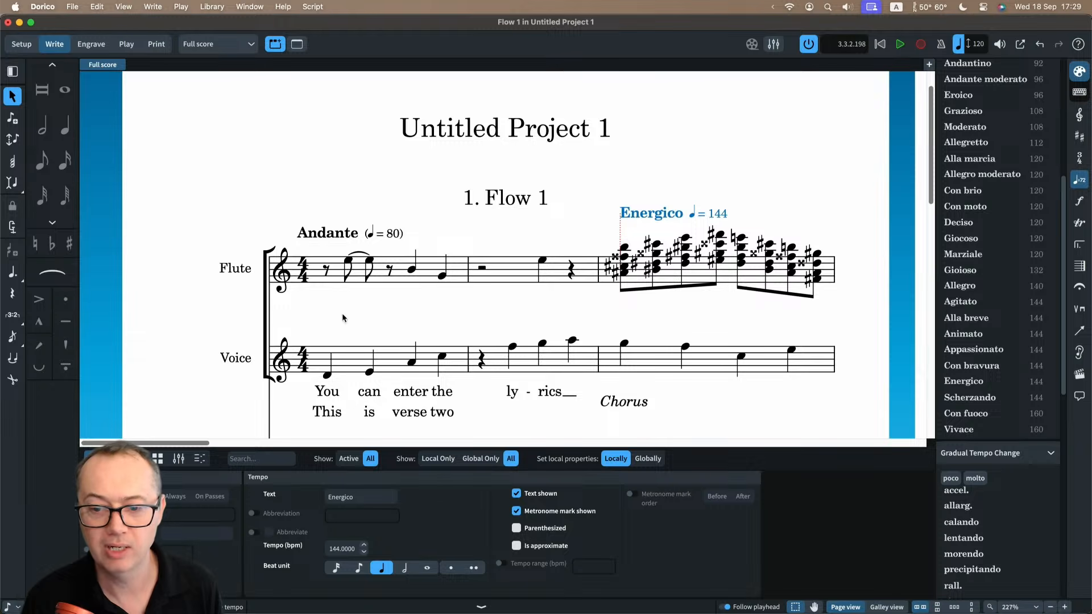
click(341, 232)
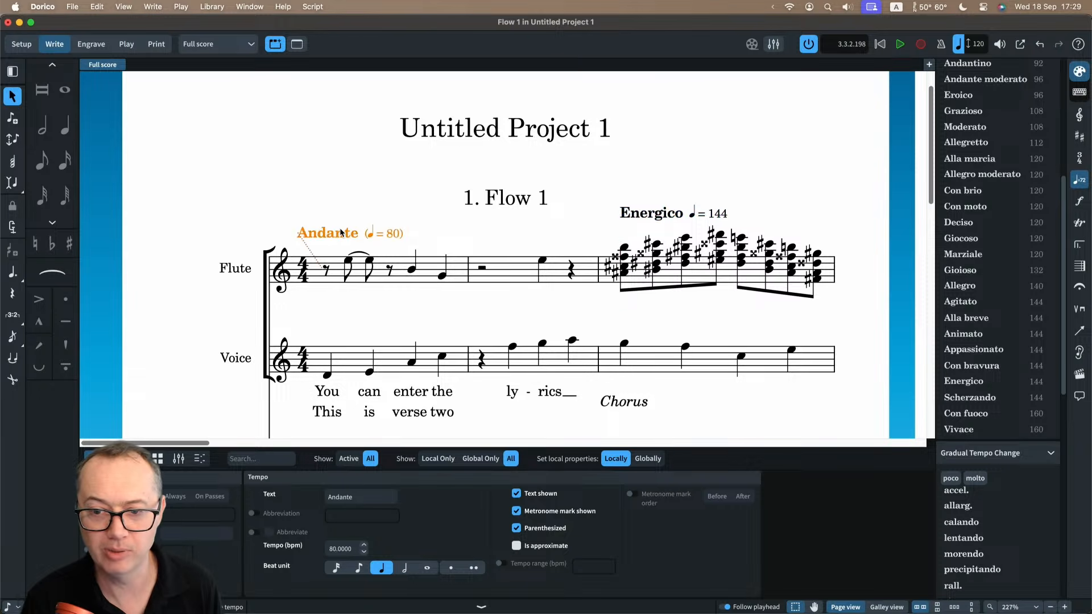
click(648, 214)
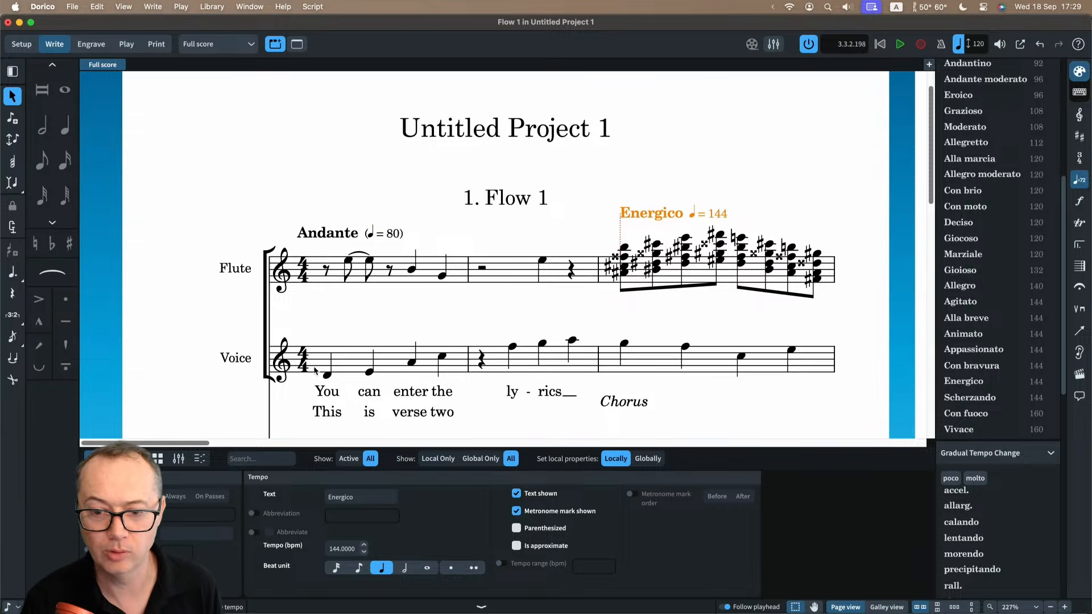
Show the tempo track in the Key Editor and draw a freehand rising and dipping tempo curve from mid bar 1 to mid bar 2.
click(199, 458)
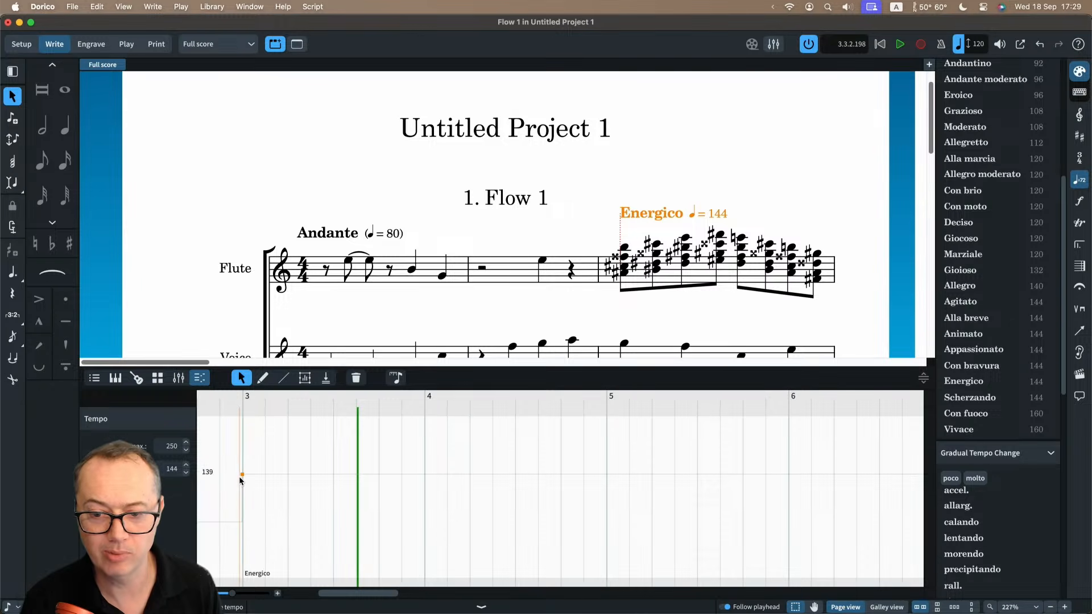
scroll(240, 480, left, 10)
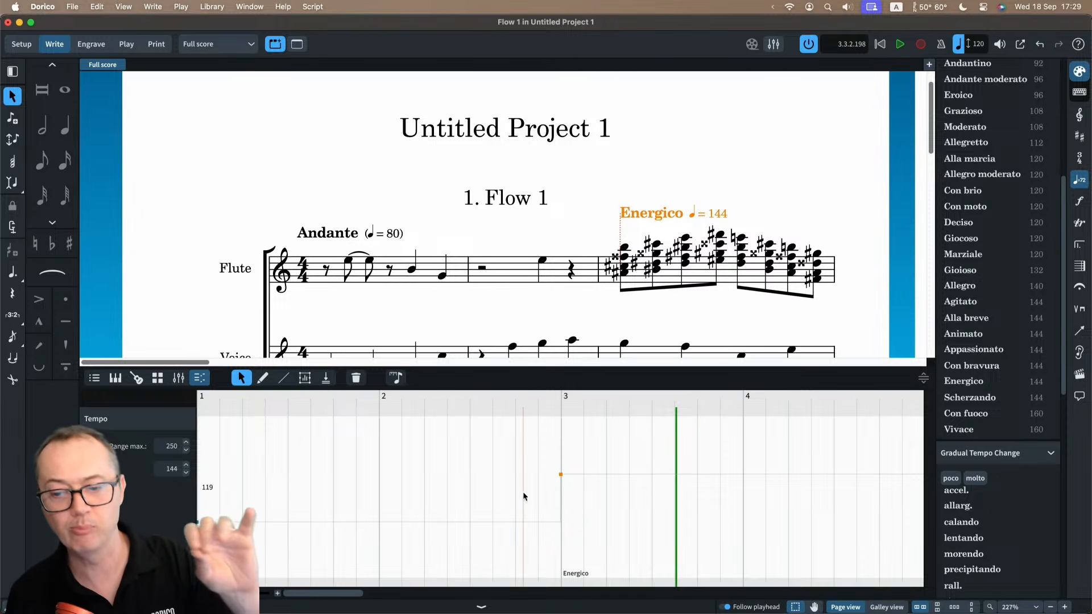
click(263, 379)
mouse_move(292, 517)
mouse_down()
mouse_move(316, 501)
mouse_move(477, 503)
mouse_up()
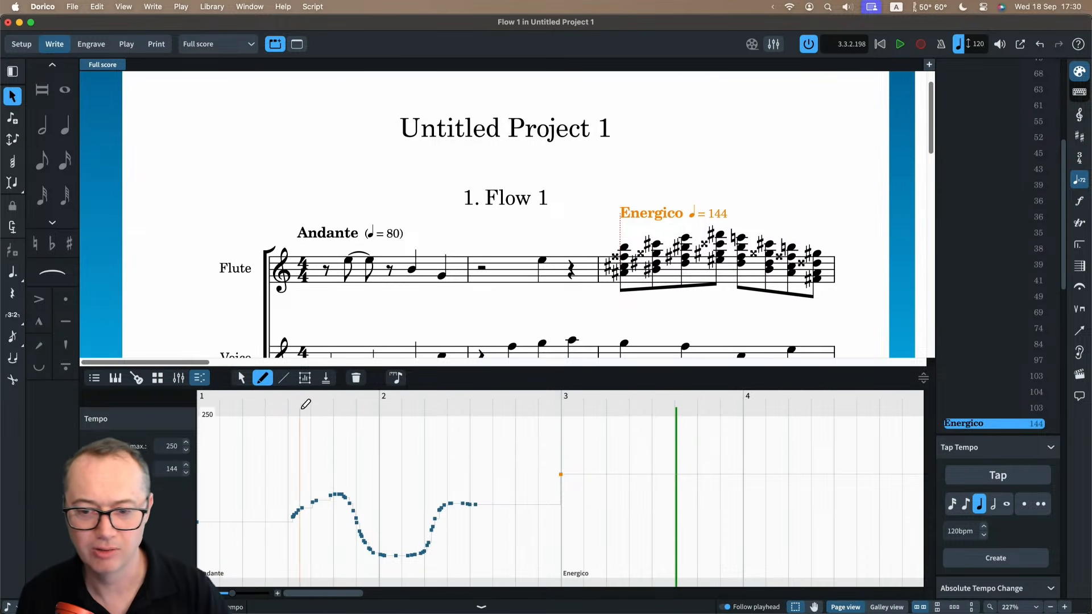
Select all the freehand tempo points in bars 1 and 2 and delete them.
click(242, 379)
mouse_move(277, 449)
mouse_down()
mouse_move(473, 567)
mouse_move(485, 559)
mouse_up()
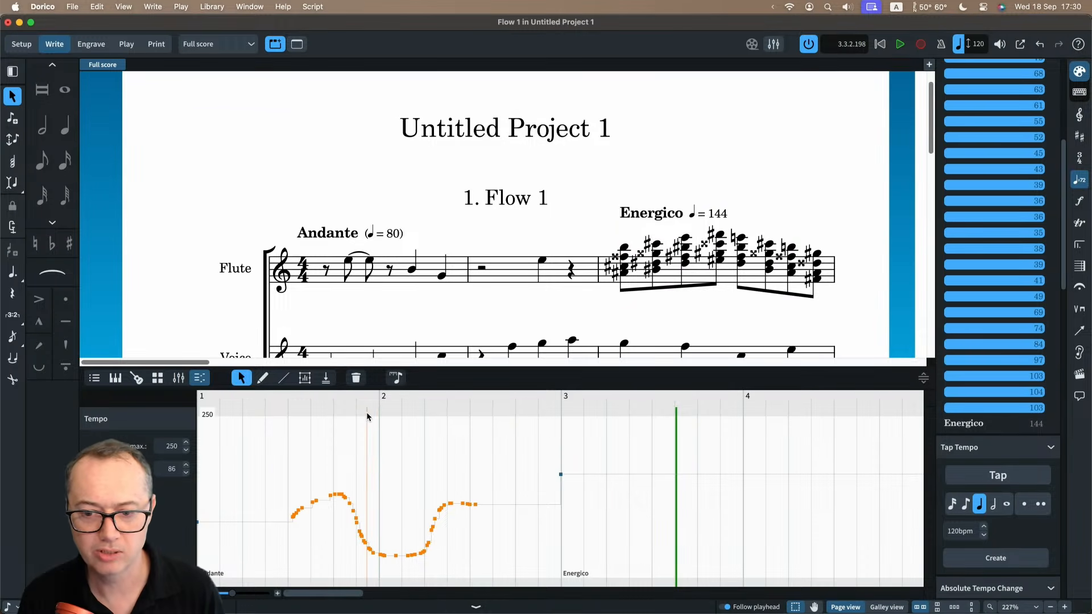
click(356, 378)
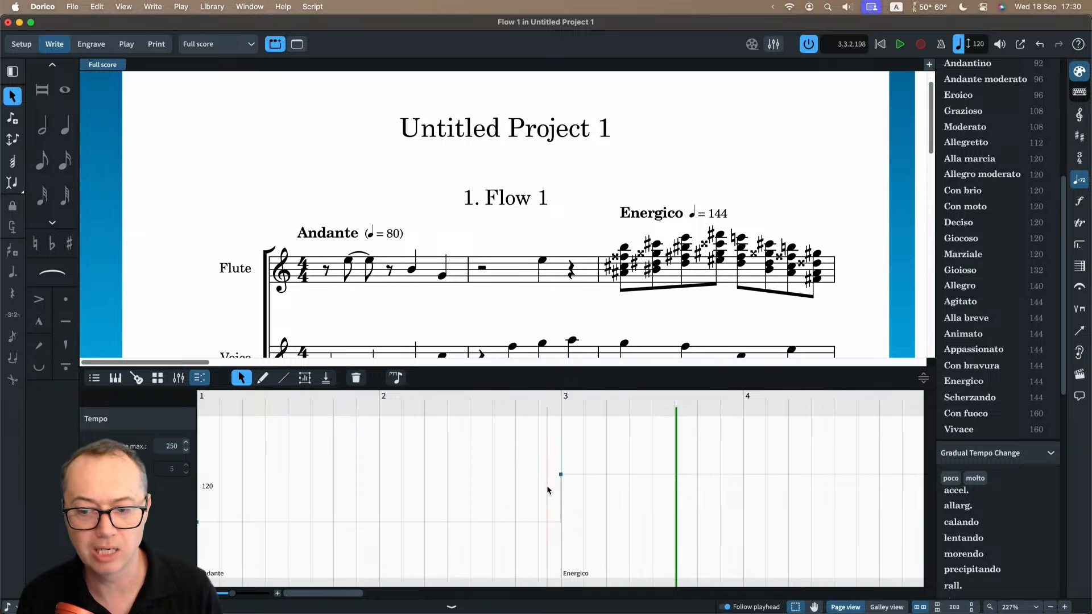
Replace the tempo editor with the properties, view those of the Andante mark, hide the properties and clear the selection.
click(92, 380)
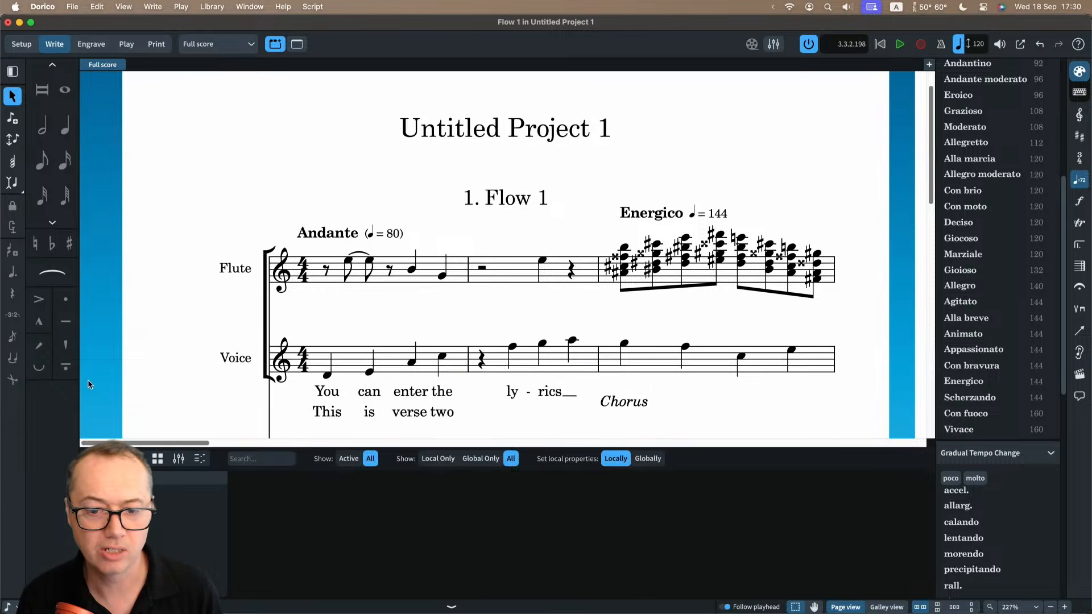
click(344, 234)
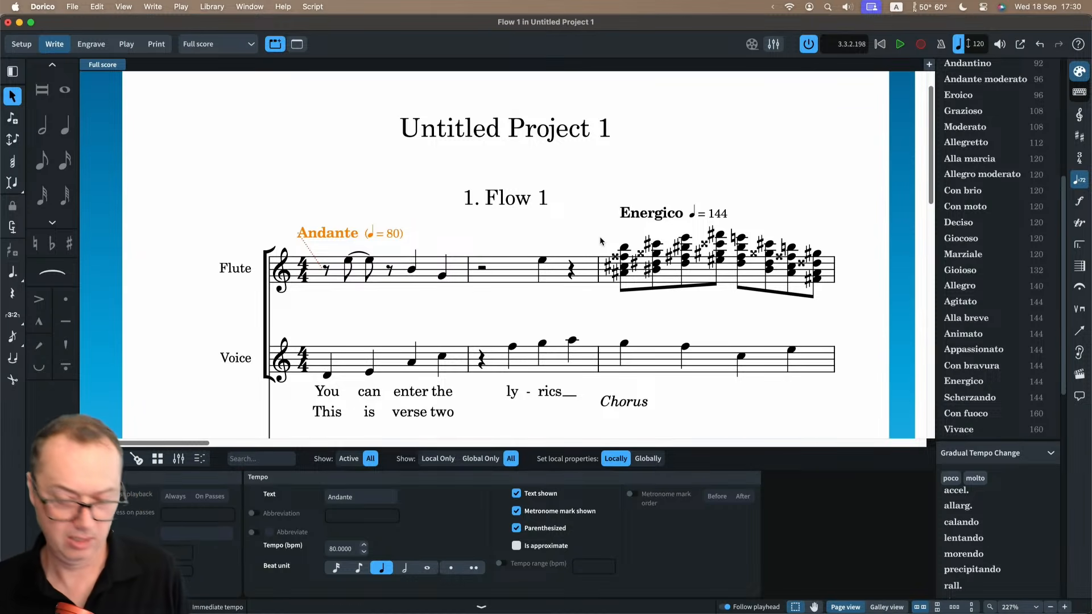
key(super+8)
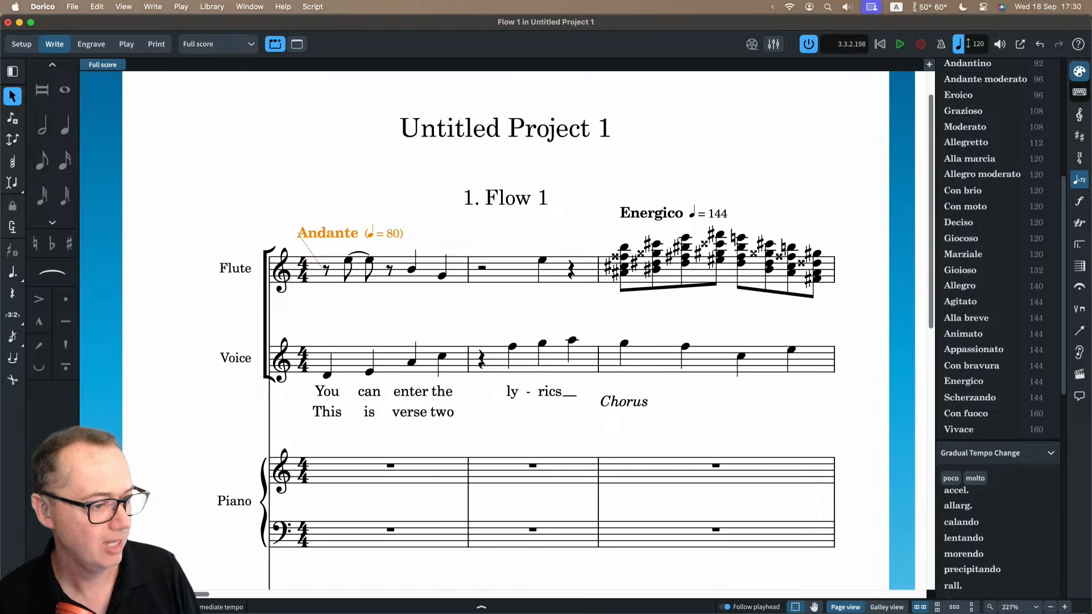
click(289, 135)
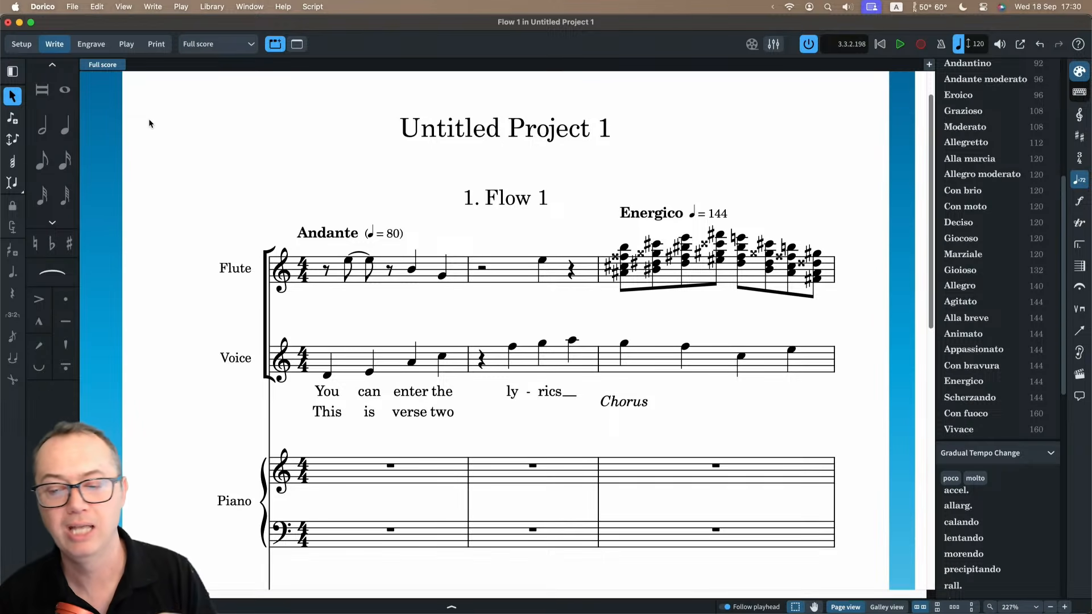
Look at the video attachment options for Flow 1 in Setup mode without attaching anything, and return to Write mode.
click(16, 47)
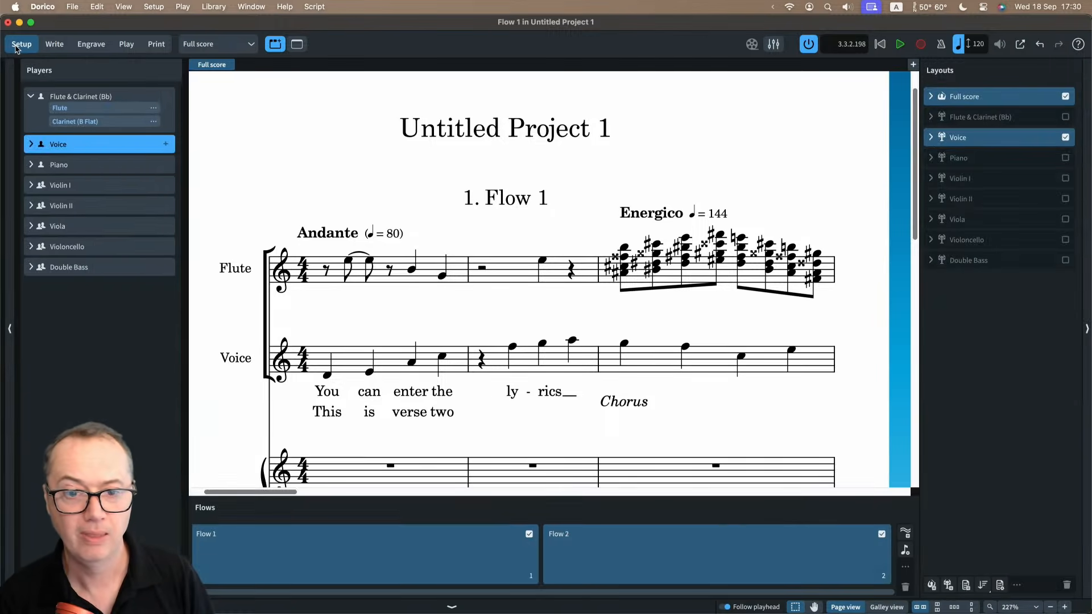
click(323, 541)
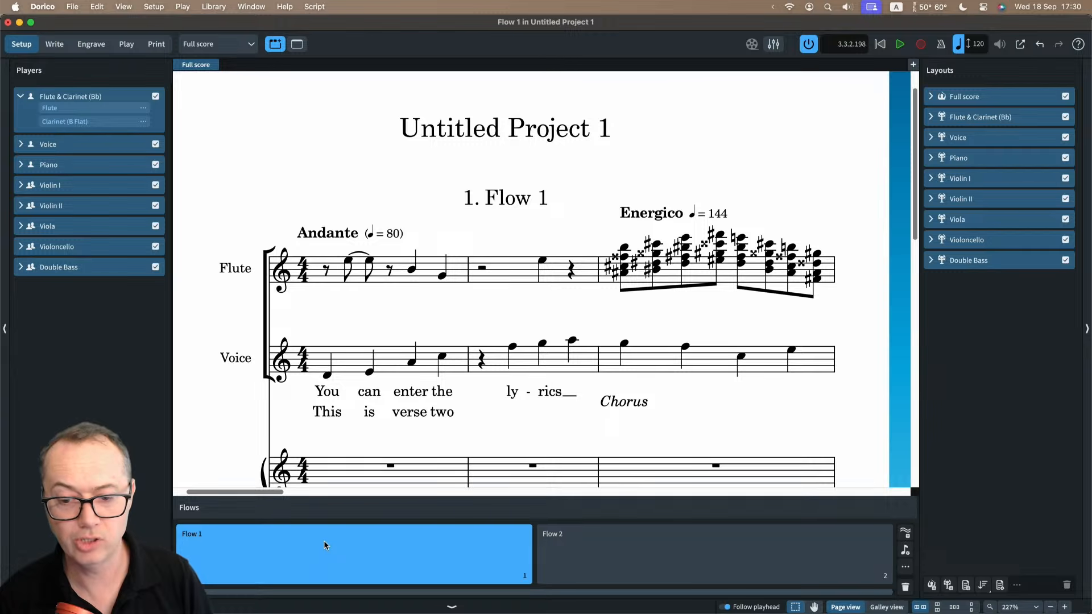
right_click(323, 541)
mouse_move(366, 505)
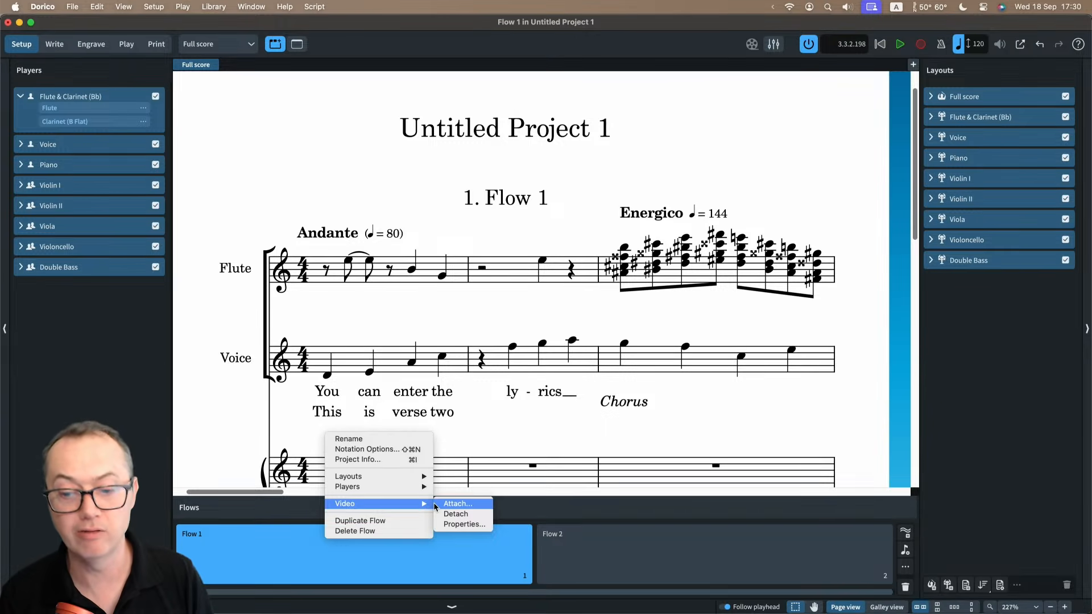
click(478, 435)
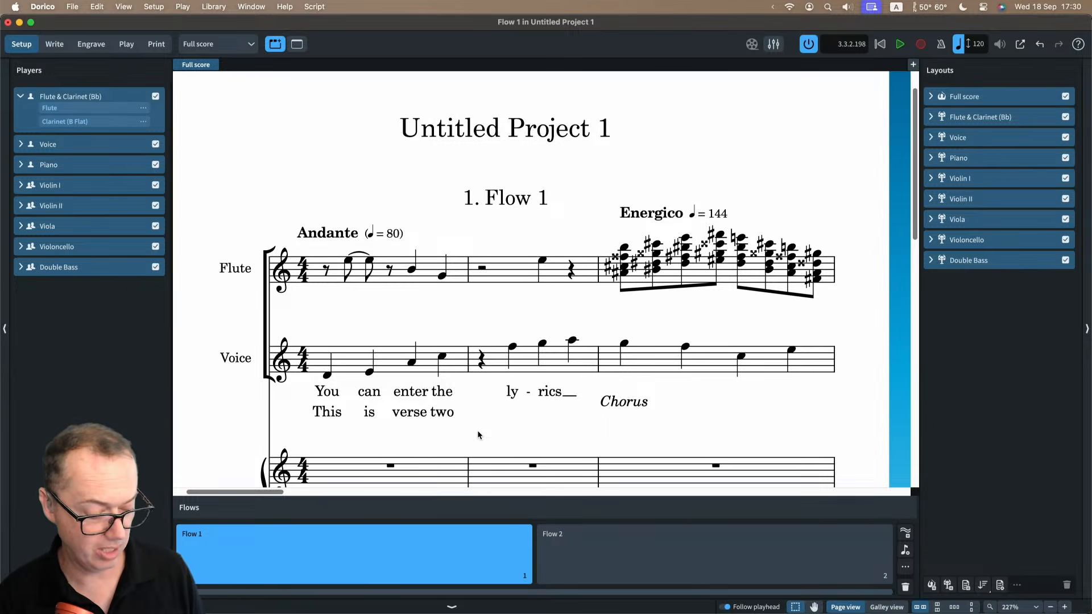
key(super+2)
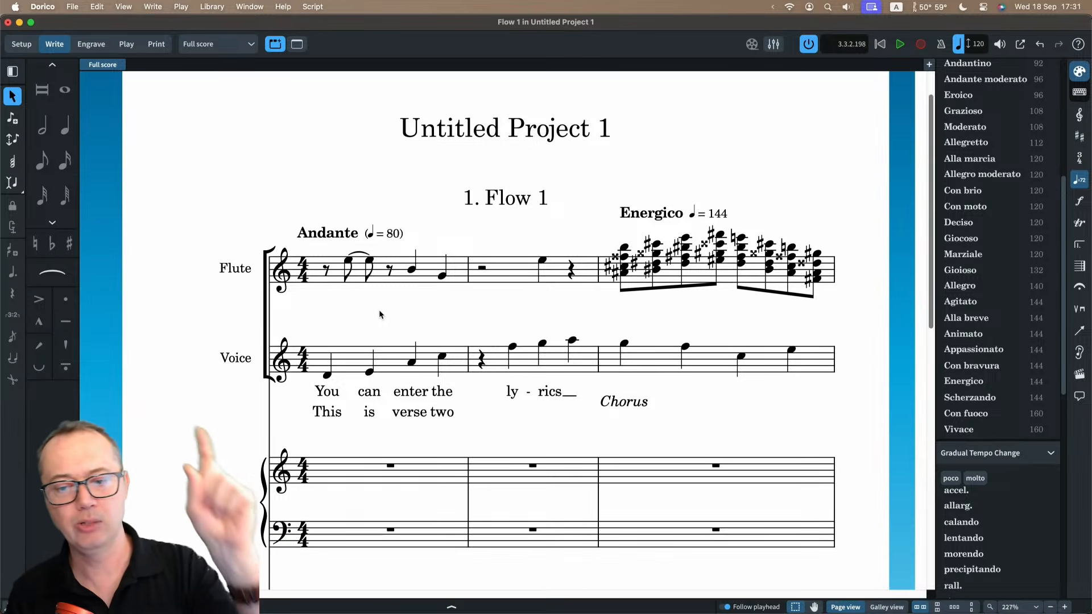
Delete the complete first and second lyric lines under the Voice staff by extending the selection from each line's first word.
click(327, 392)
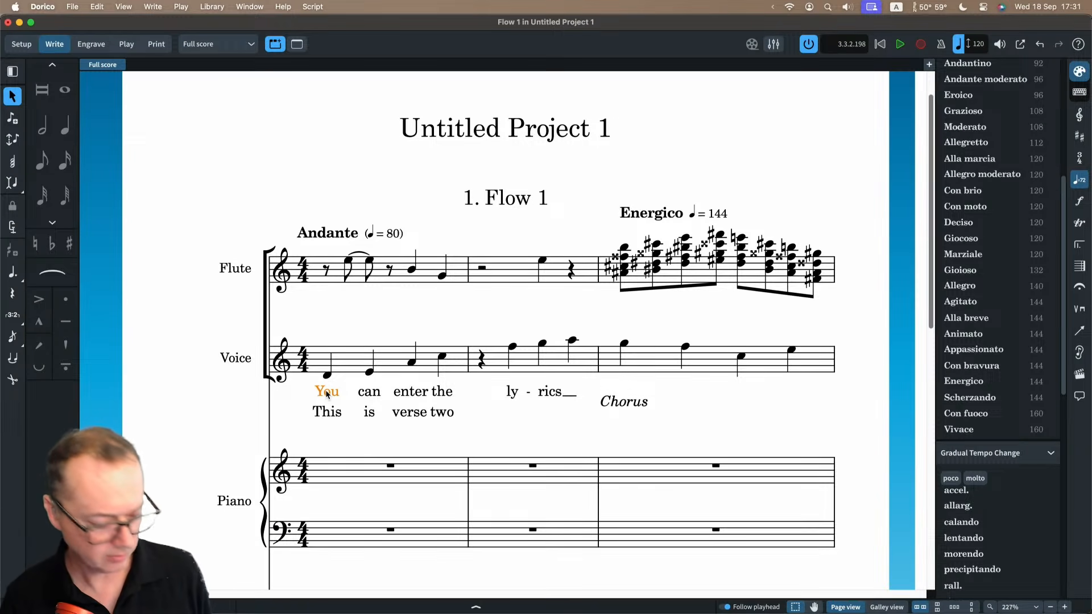
key(super+shift+a)
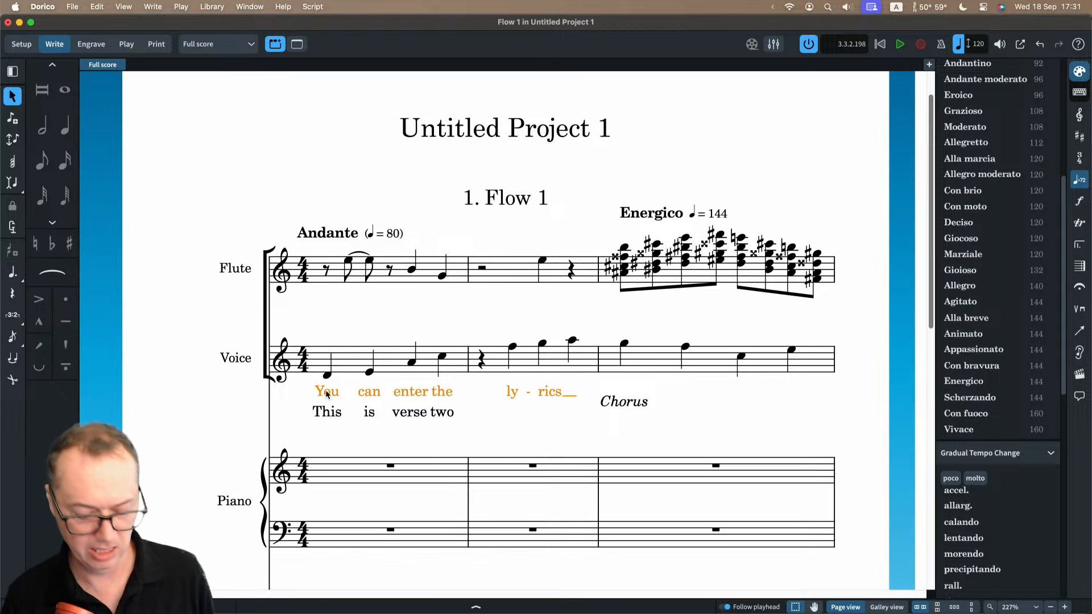
key(Delete)
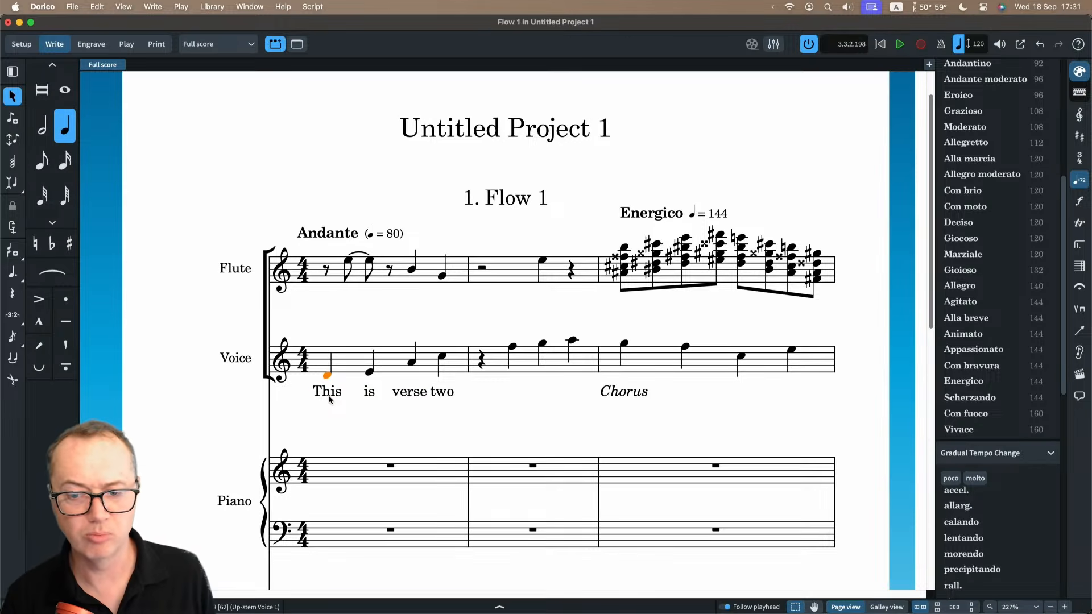
click(329, 395)
key(super+shift+a)
key(Delete)
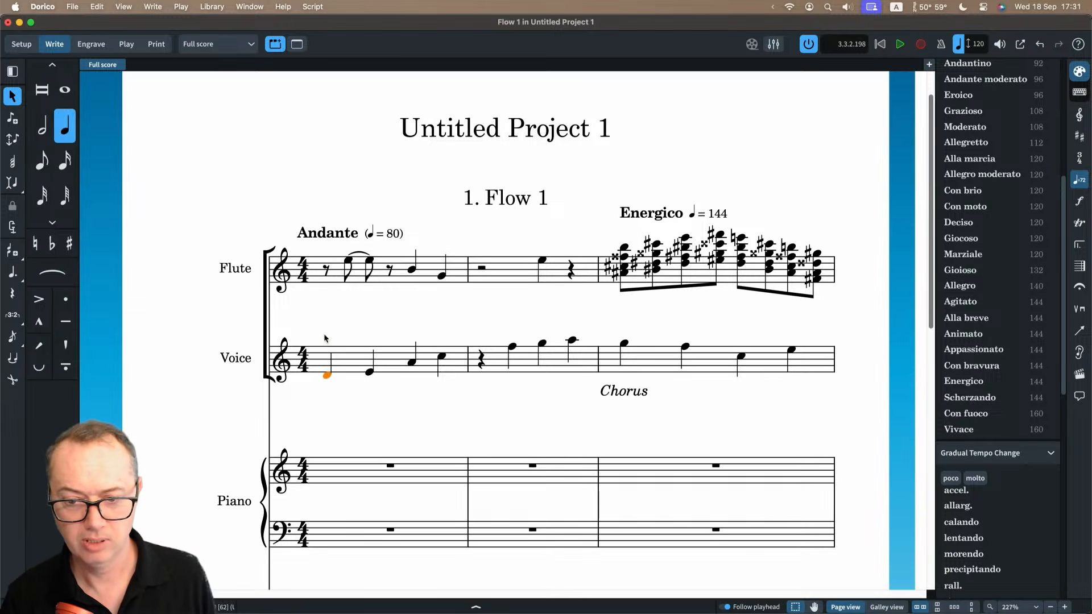
Select everything in the flow, clear it, and select all upper-voice notes in bar 5 of the upper Piano staff with Select More.
key(super+a)
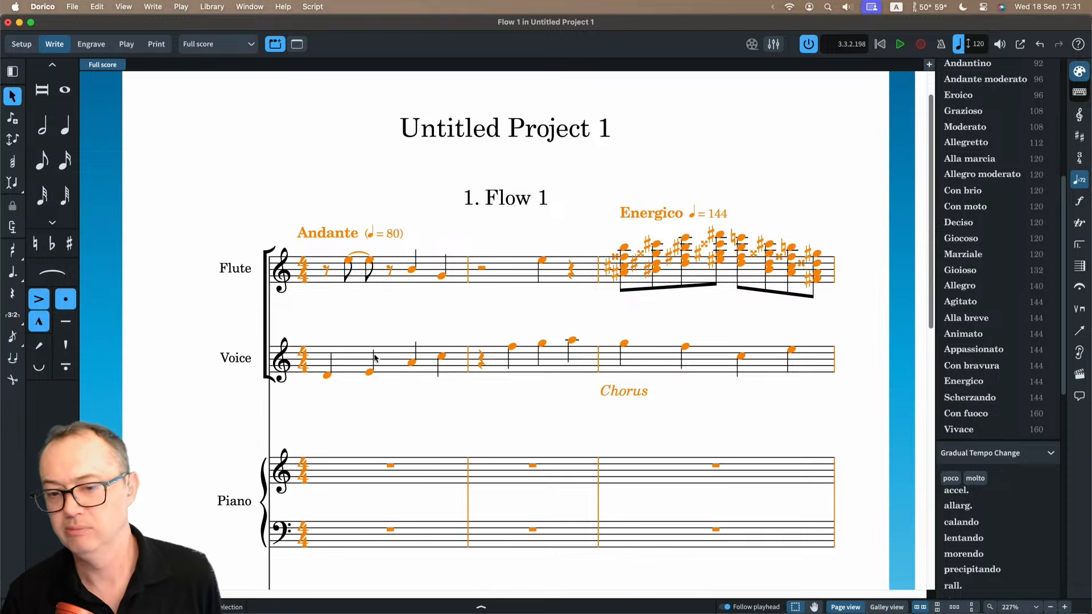
key(Escape)
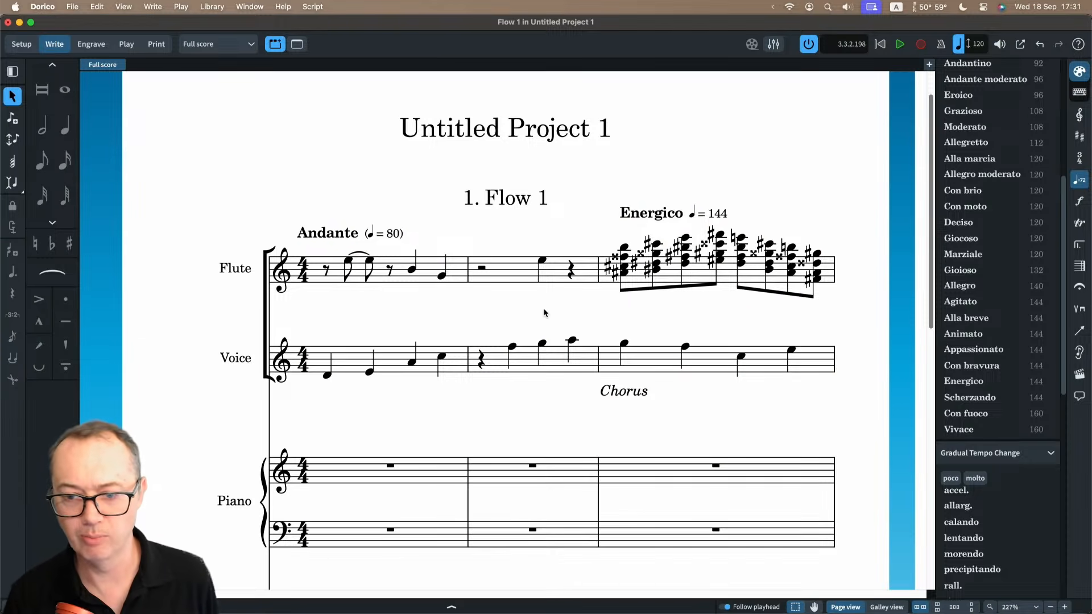
scroll(536, 312, right, 10)
scroll(566, 308, right, 4)
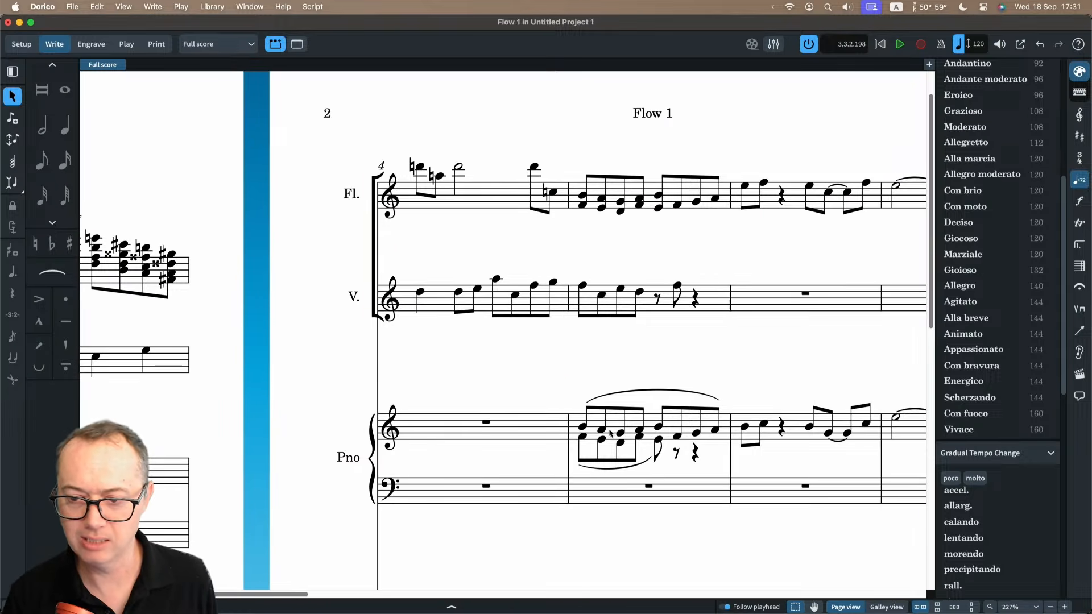
click(575, 427)
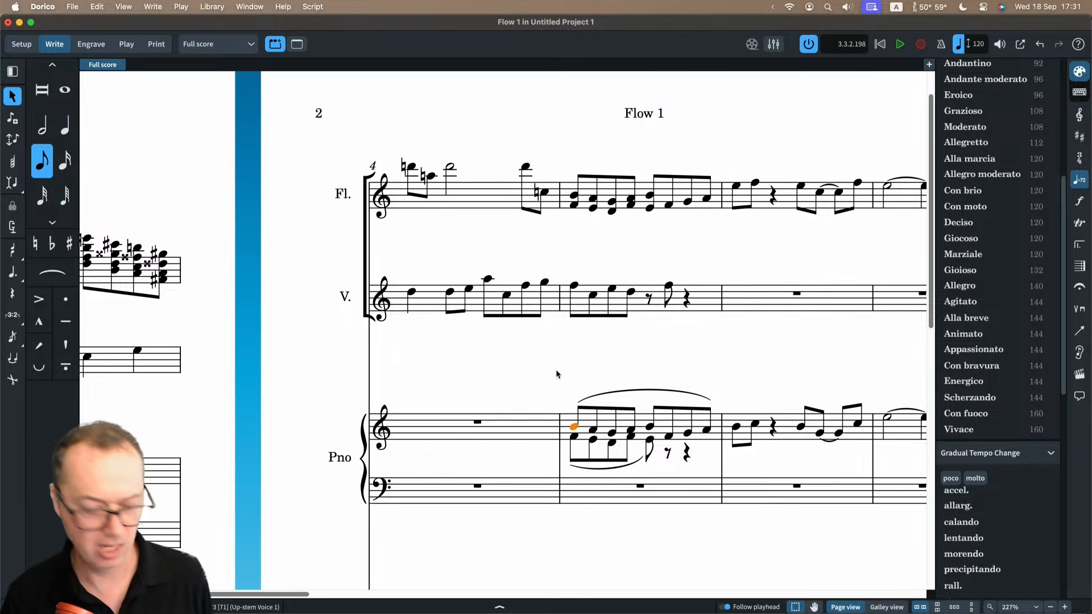
key(super+shift+a)
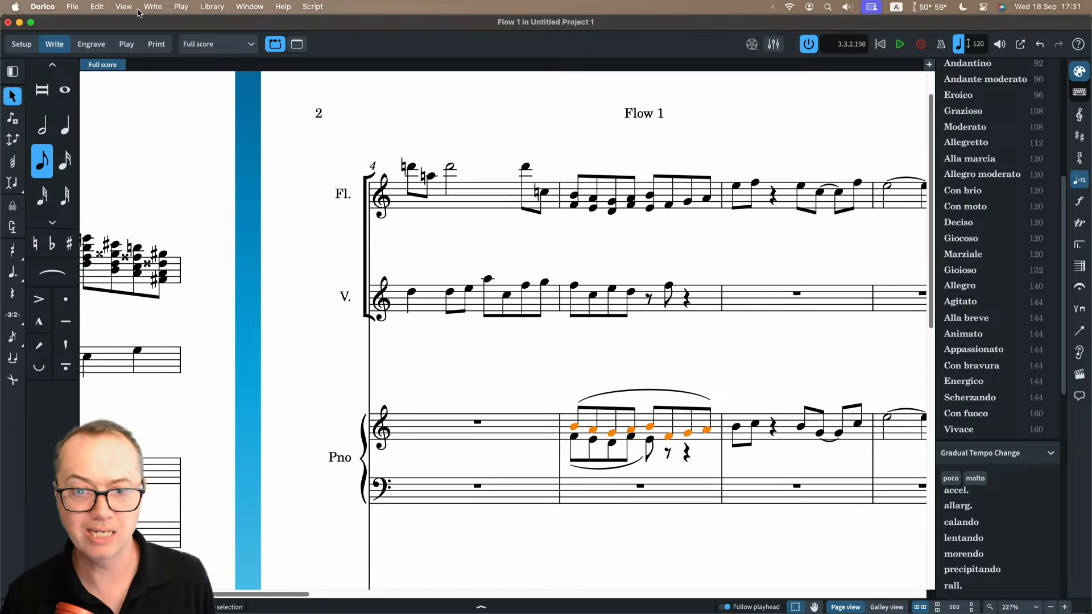
Find Select More among the edit commands, extend the Piano note selection into the following bars, and check how far it reaches.
click(98, 7)
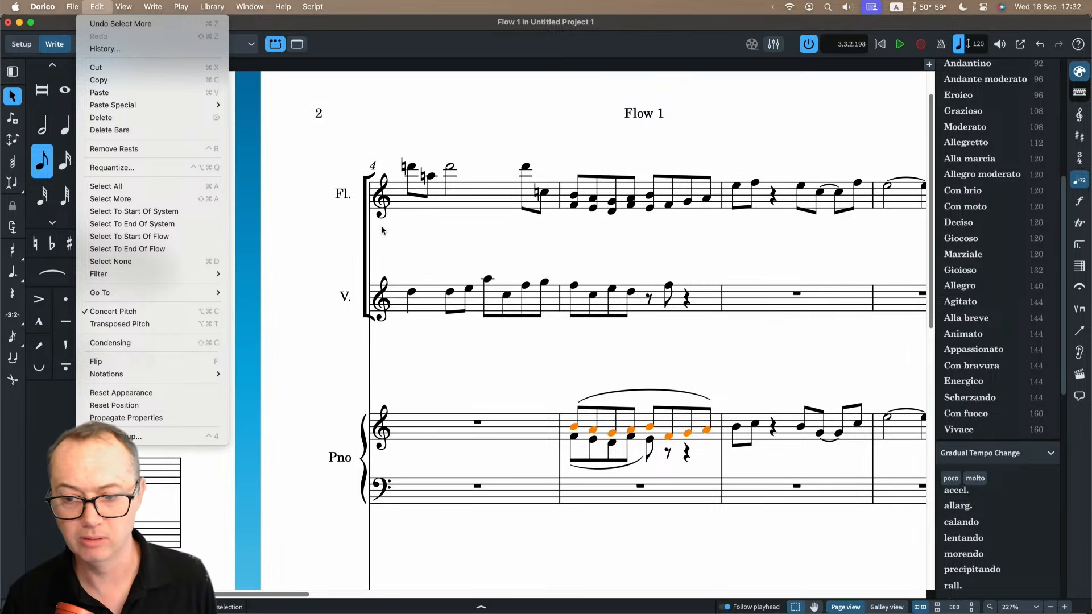
click(403, 231)
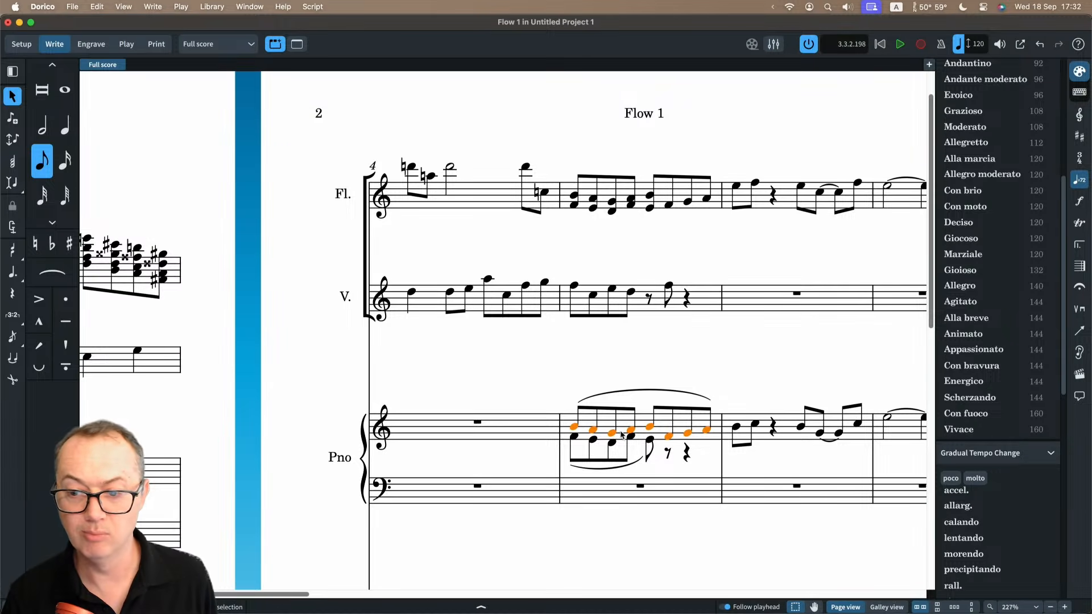
key(super+shift+a)
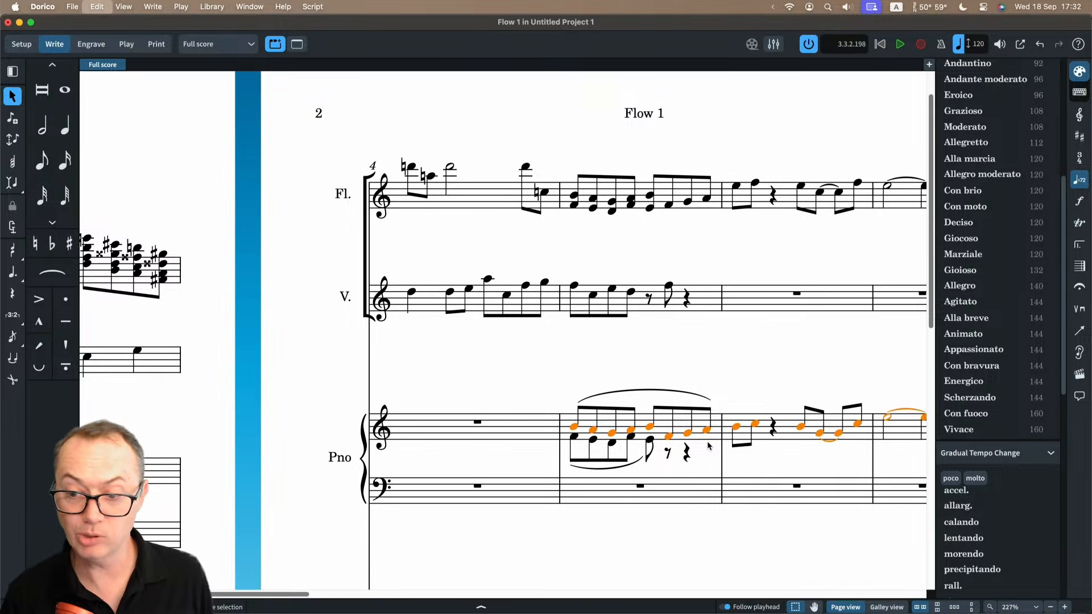
scroll(620, 411, right, 4)
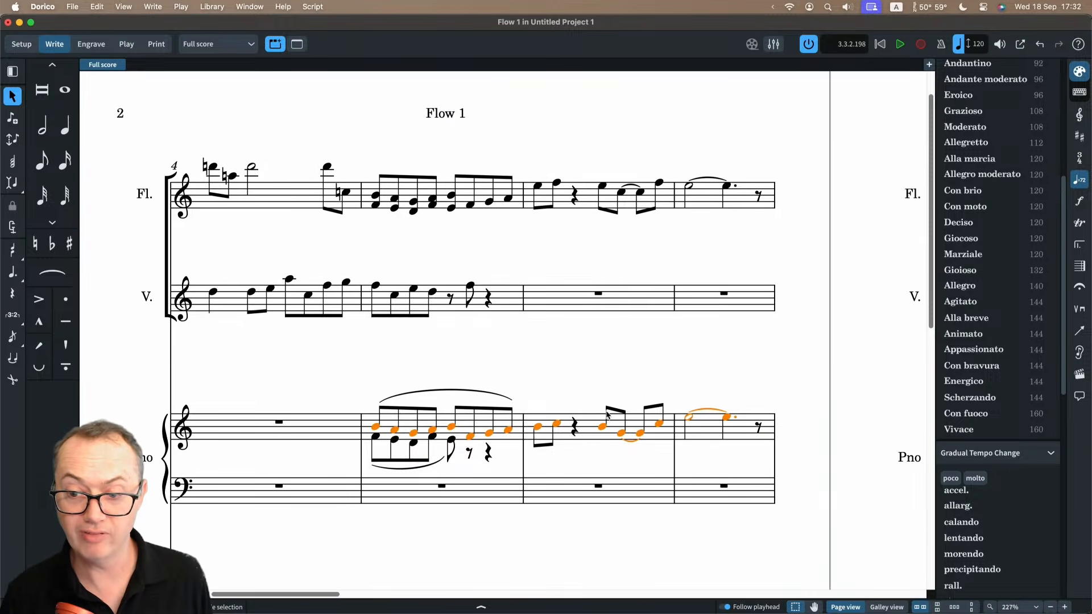
scroll(716, 424, right, 5)
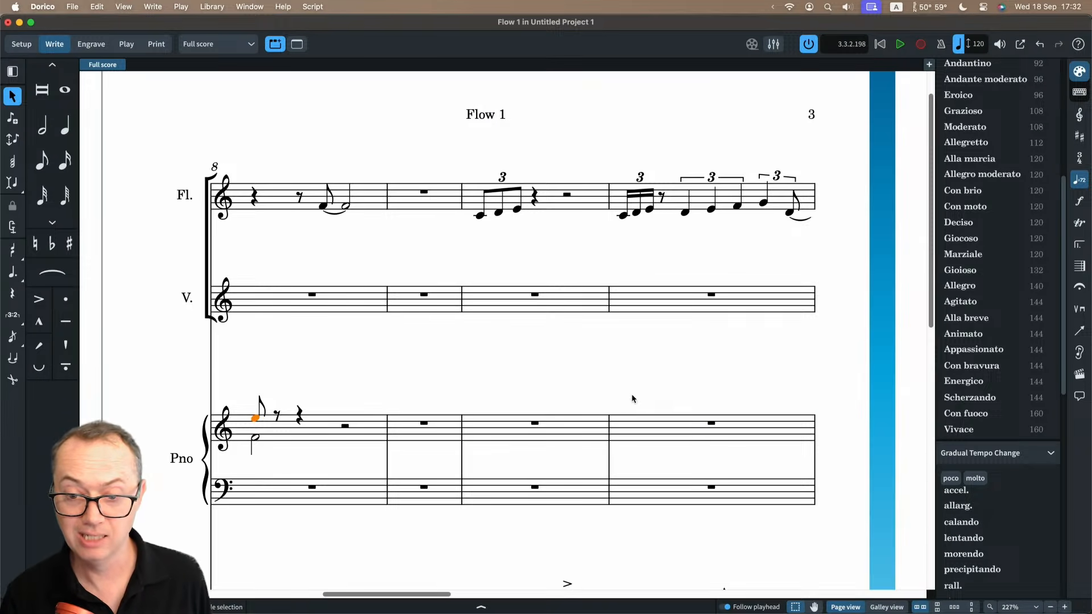
scroll(377, 394, left, 10)
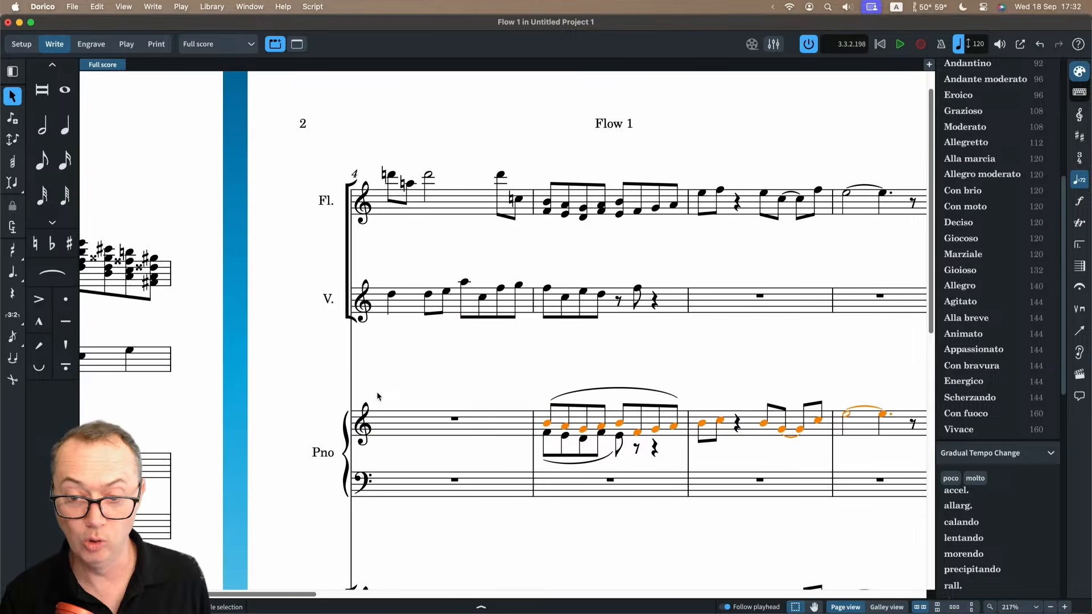
scroll(377, 394, right, 1)
Select the first notes of both Piano voices in bar 5, extend to the full bar and beyond with Select More, and clear the selection.
click(387, 431)
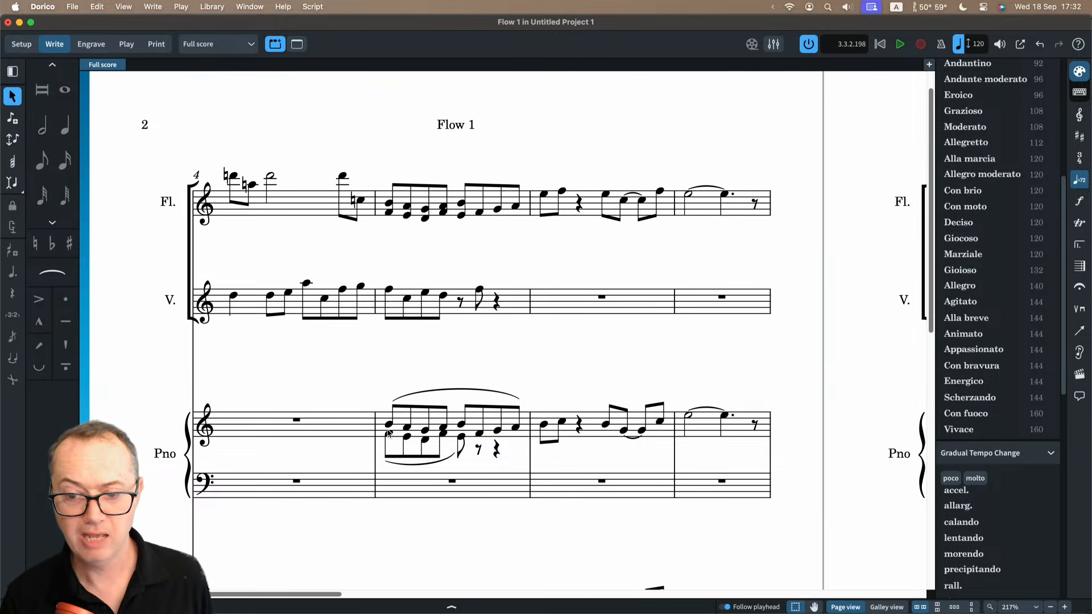
click(389, 425)
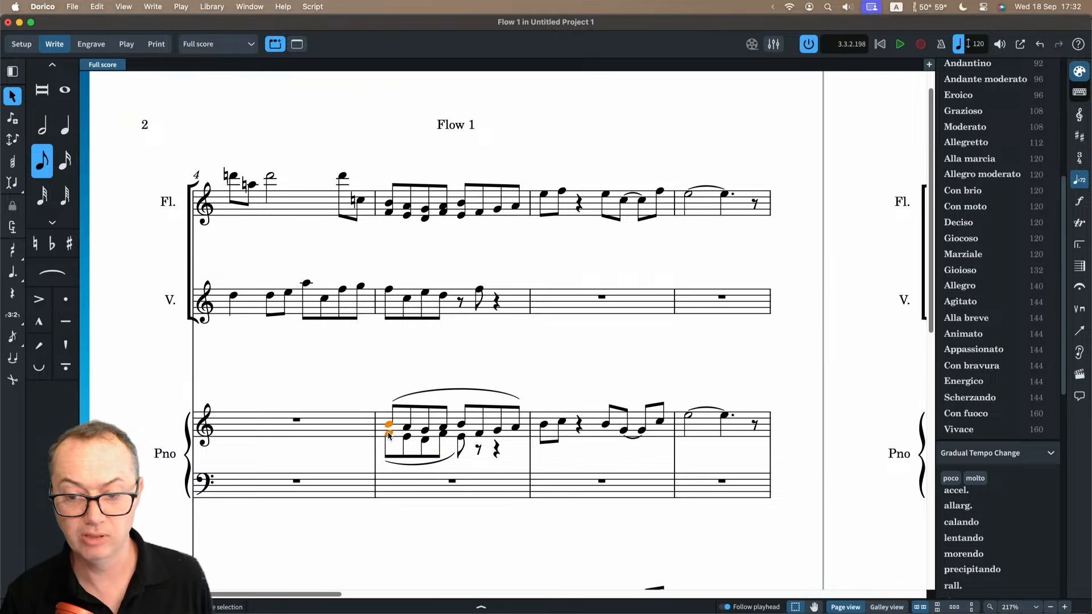
key(super+shift+a)
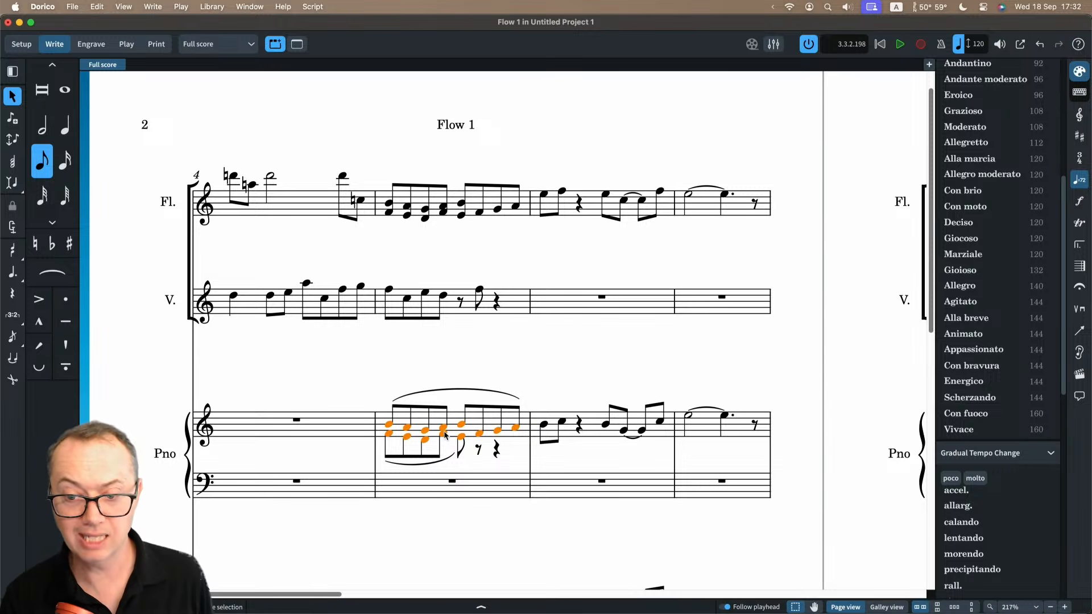
key(super+shift+a)
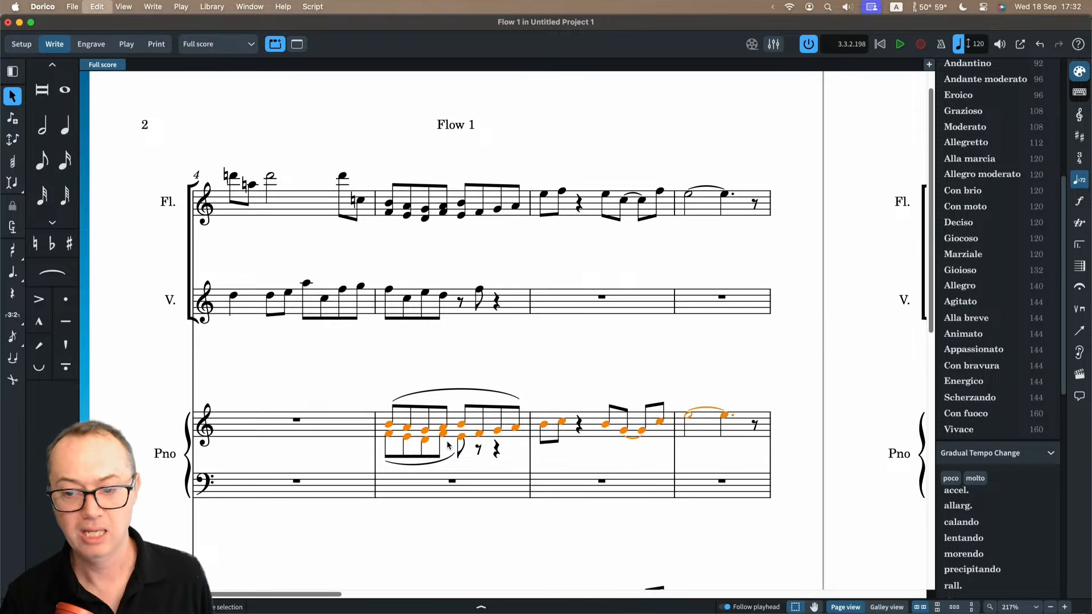
click(550, 365)
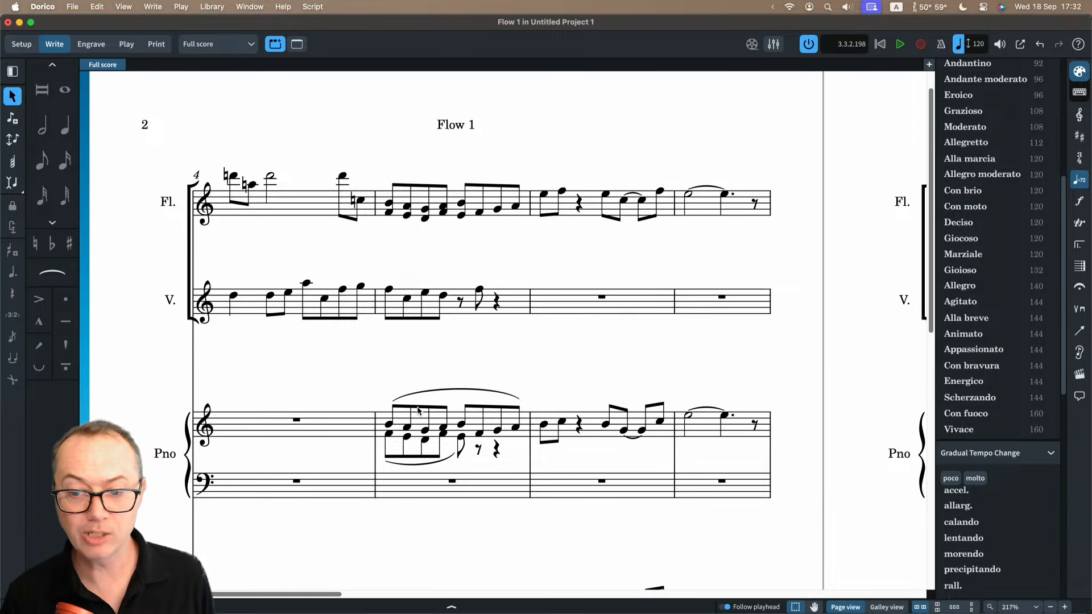
Select all upper-voice notes, and separately all lower-voice notes, of the Piano's bar 5, extending each selection with Select More.
click(418, 411)
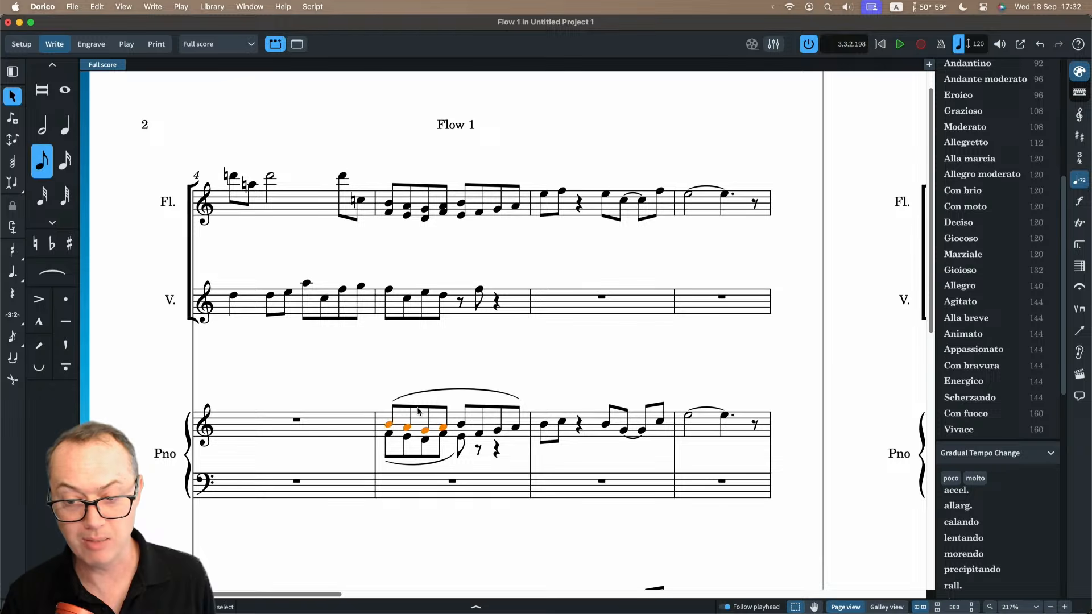
key(super+shift+a)
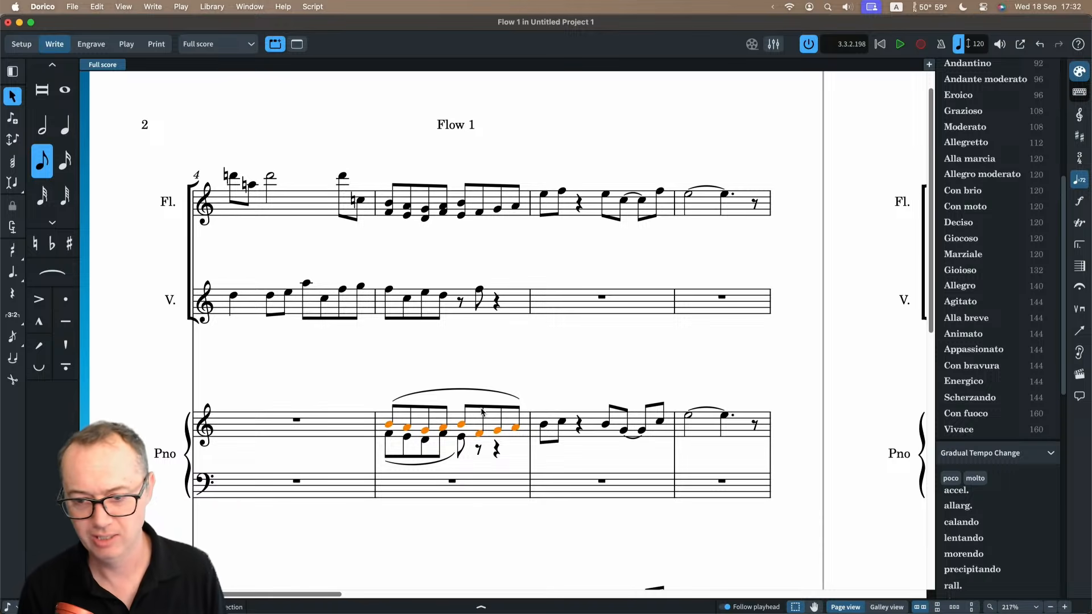
click(462, 436)
key(shift+super+a)
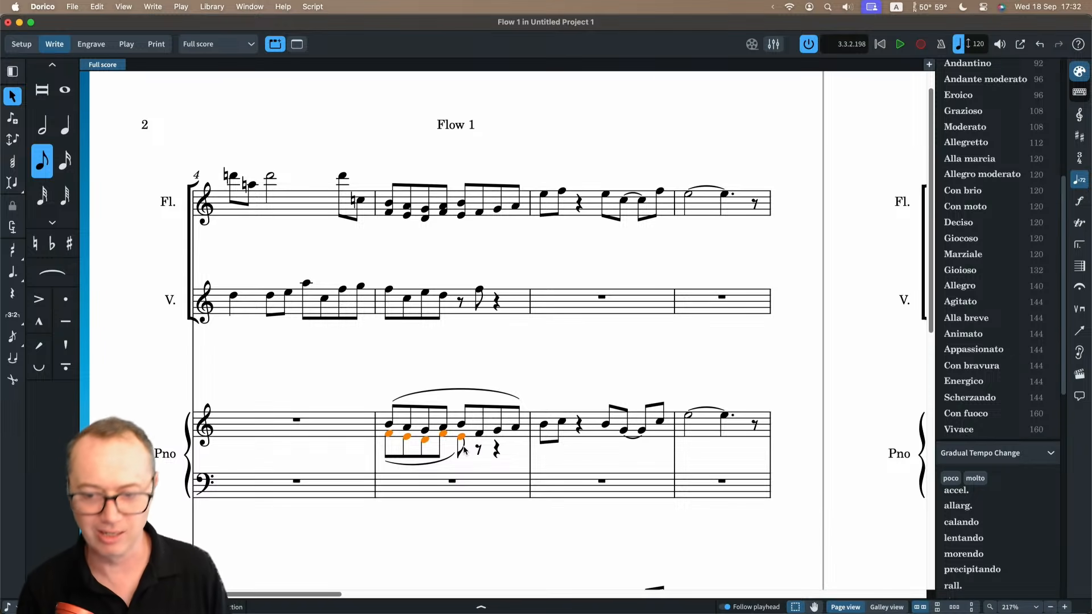
Select the slur in the Piano's bar 6 together with the upper slur over bar 5.
click(494, 392)
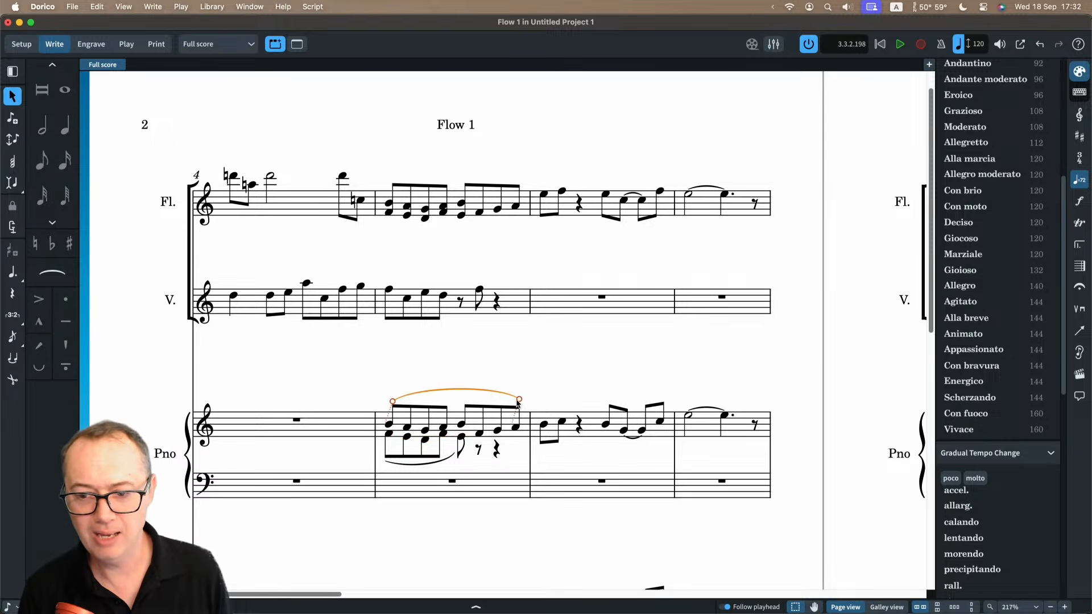
click(605, 425)
key(s)
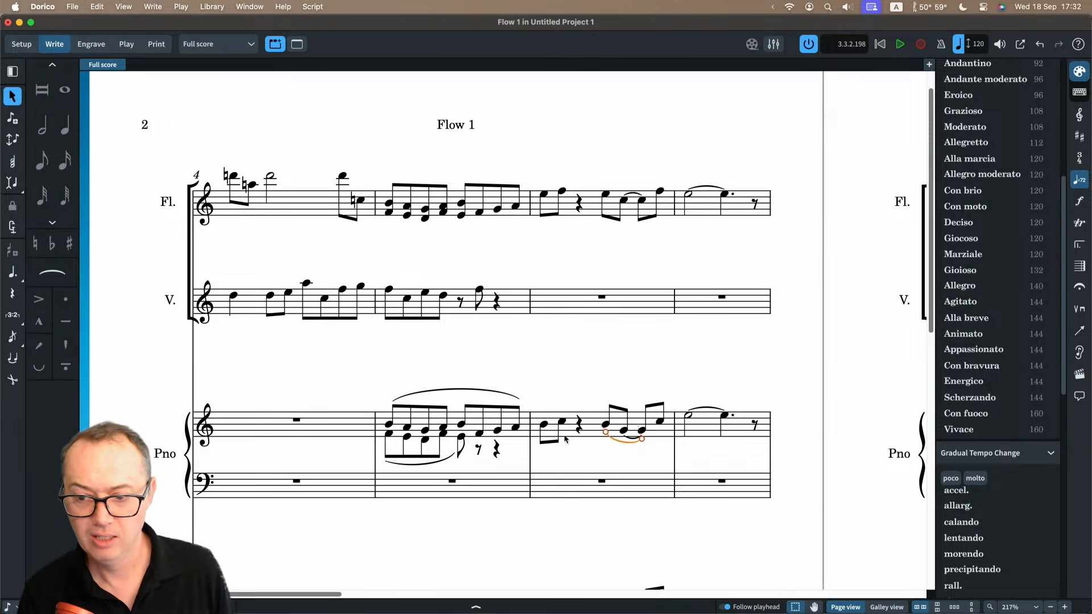
super+click(467, 389)
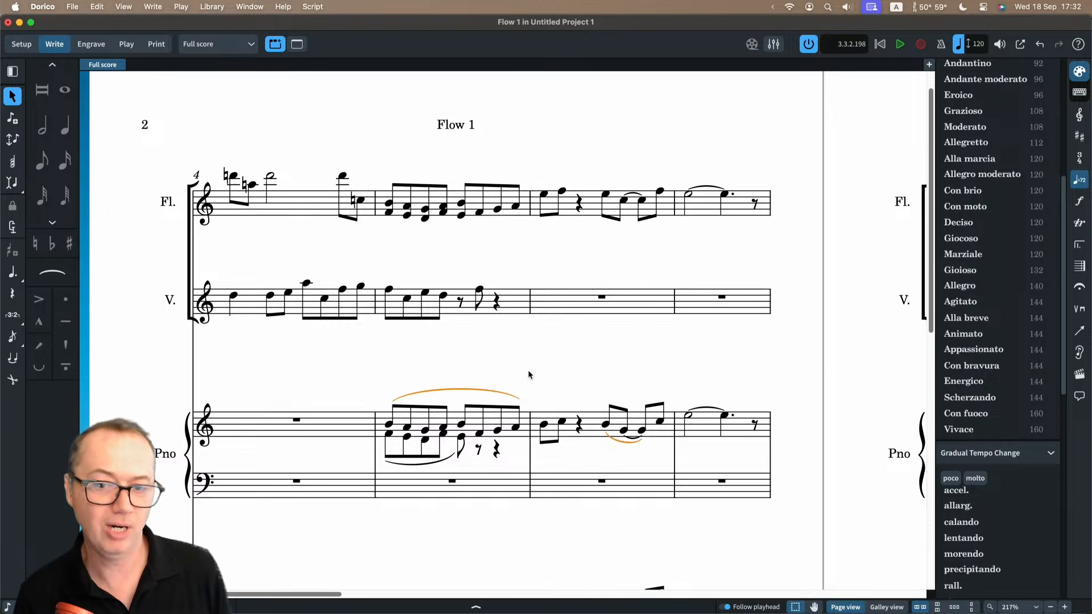
Add the lyrics "Don't enter rests" under the Voice staff from the first note of bar 1, and clear the selection.
scroll(347, 329, left, 12)
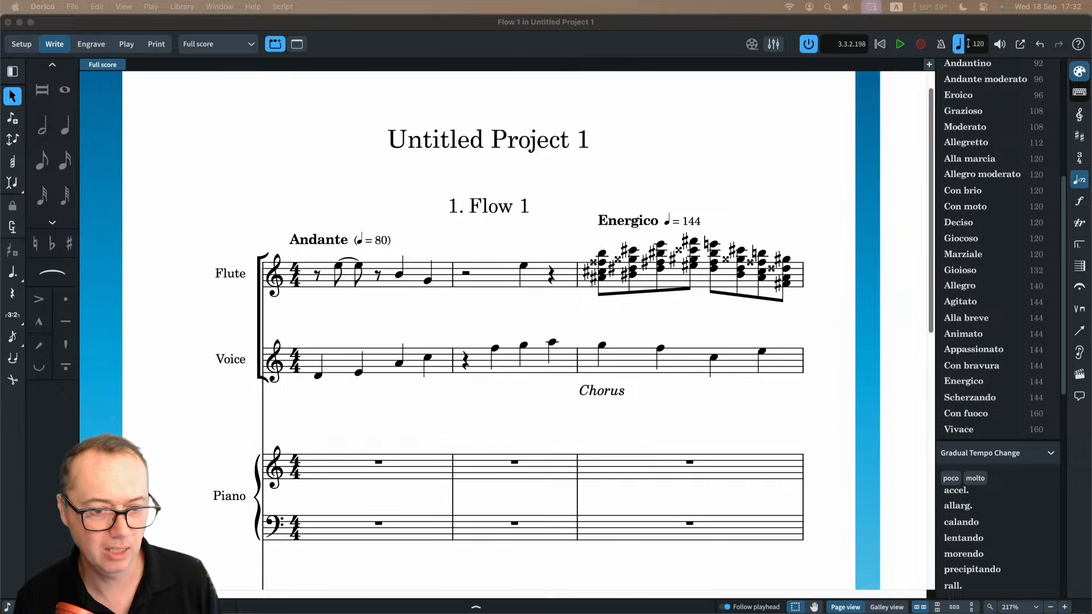
click(366, 393)
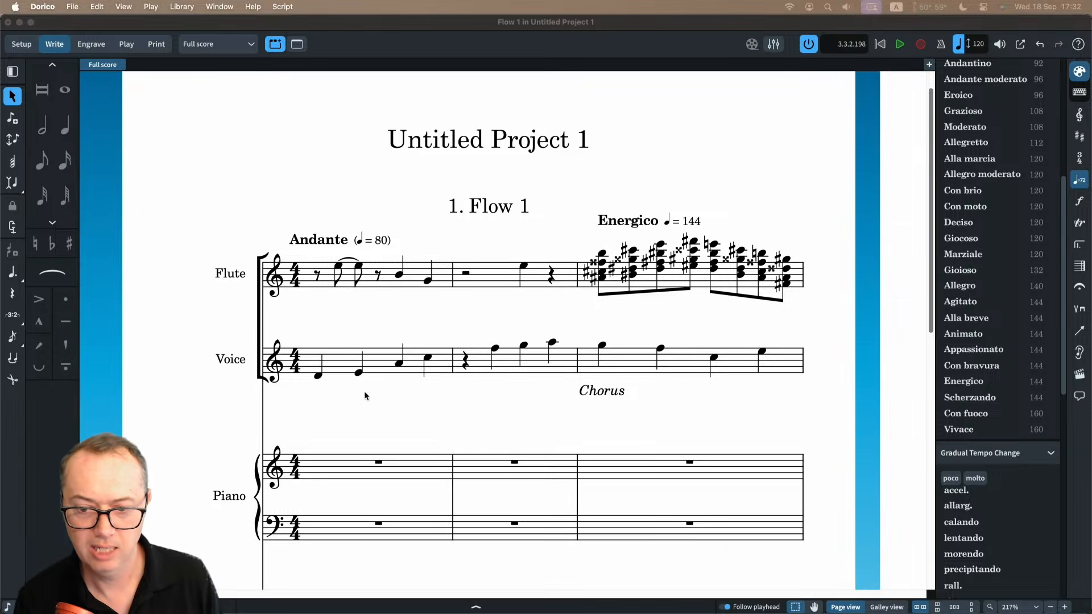
click(318, 379)
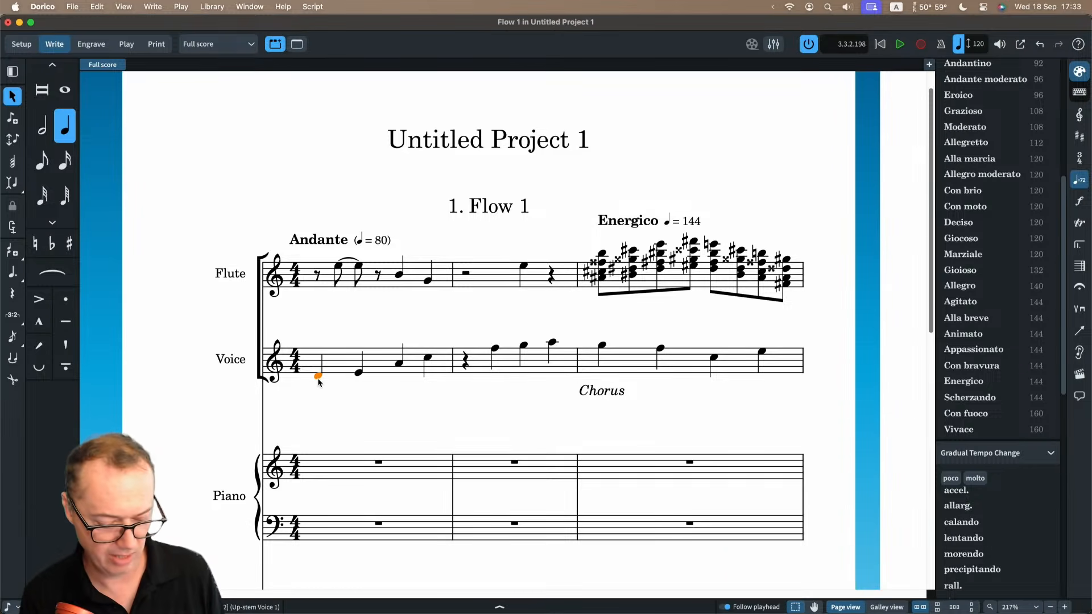
key(shift+l)
text(Don't enter )
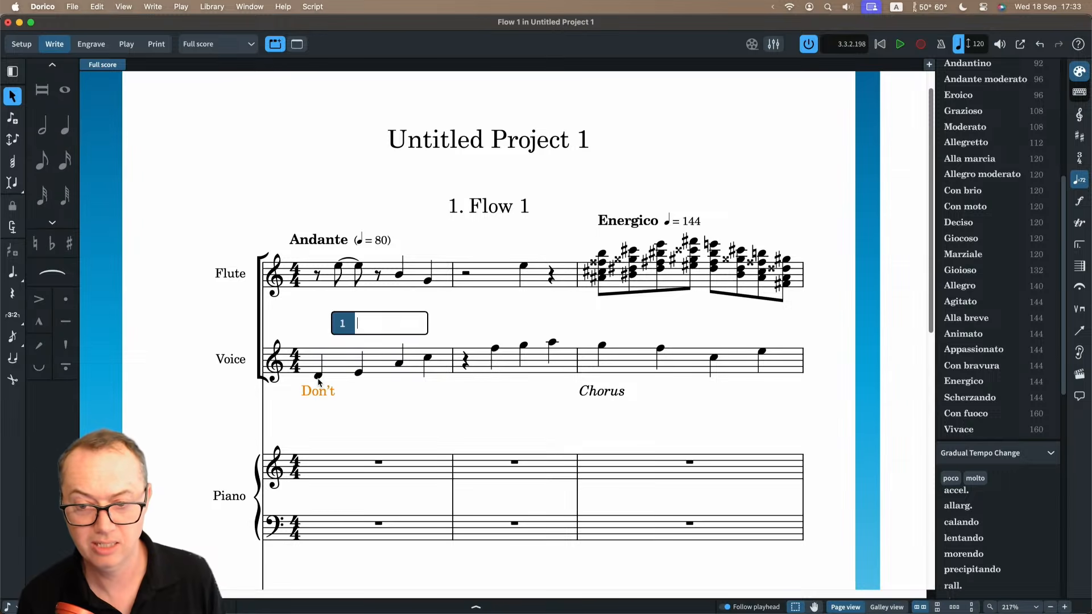
text(rests)
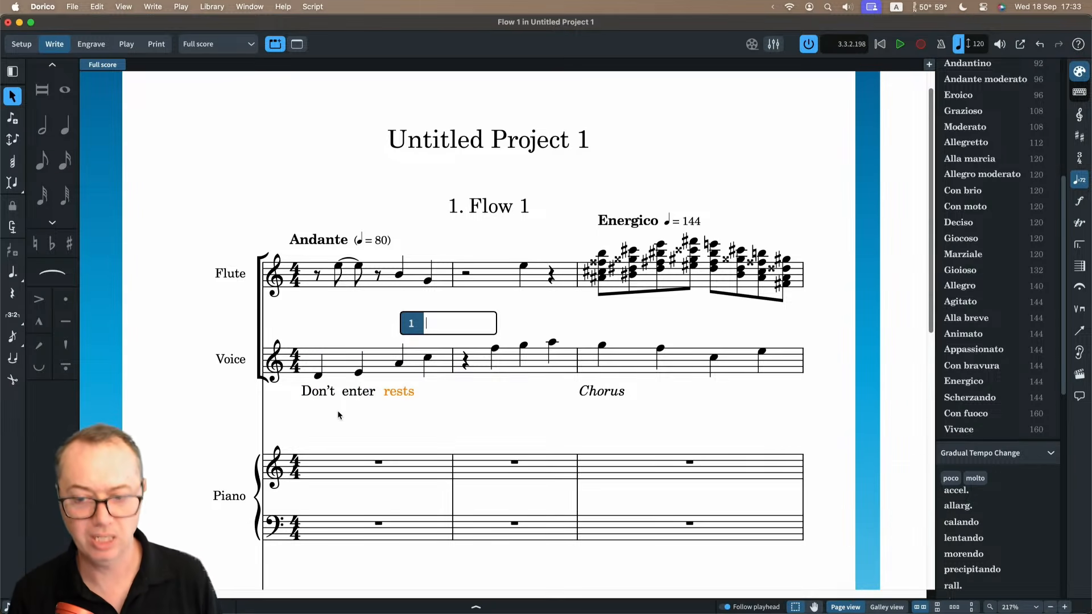
key(Escape)
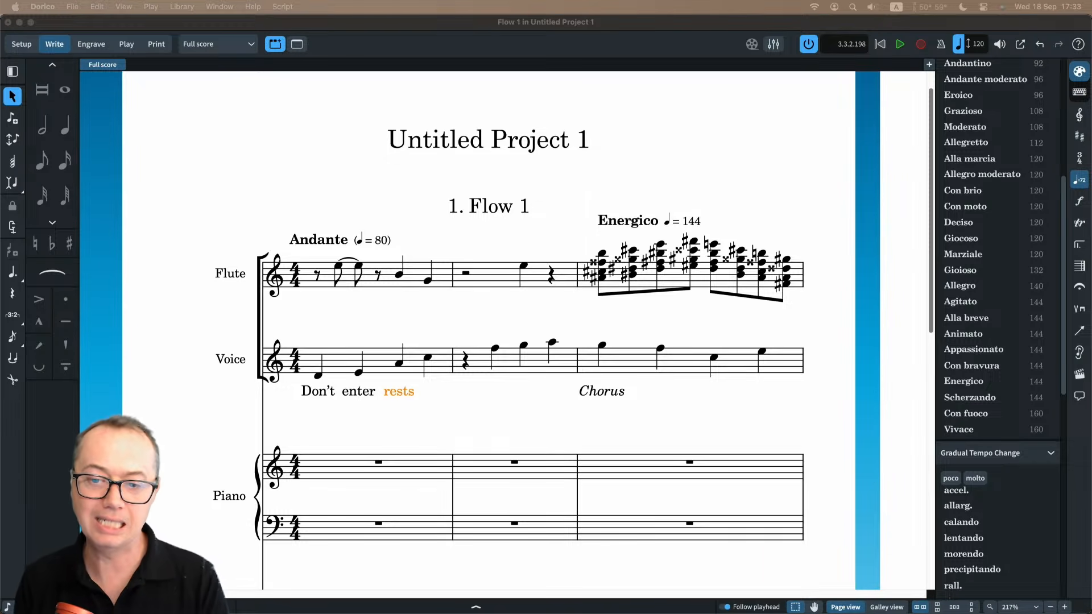
click(291, 208)
click(292, 208)
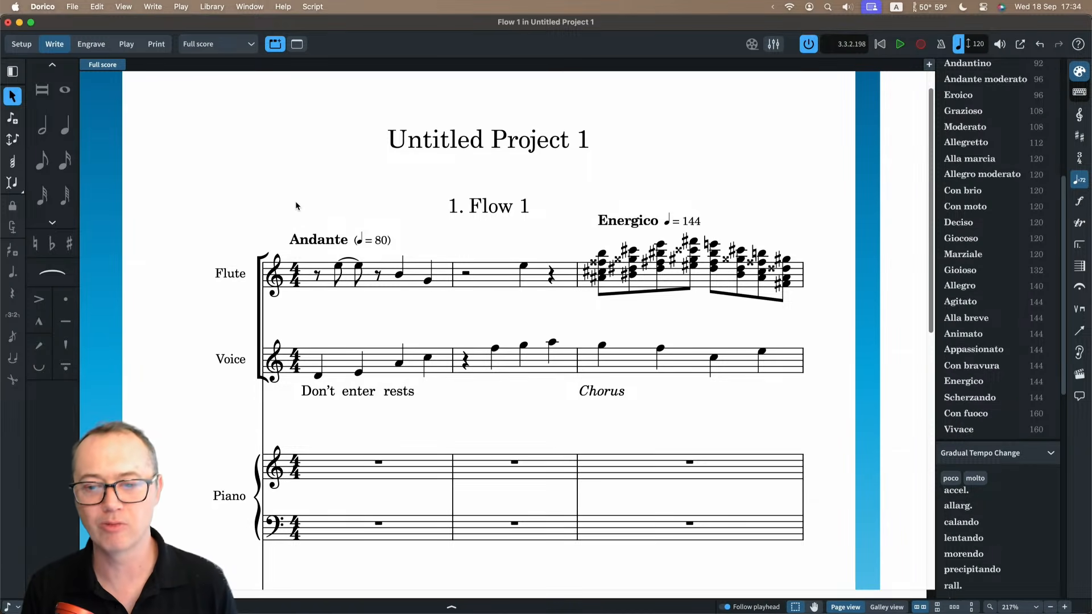
Change the barline between bars 2 and 3 to a double barline.
scroll(298, 206, down, 2)
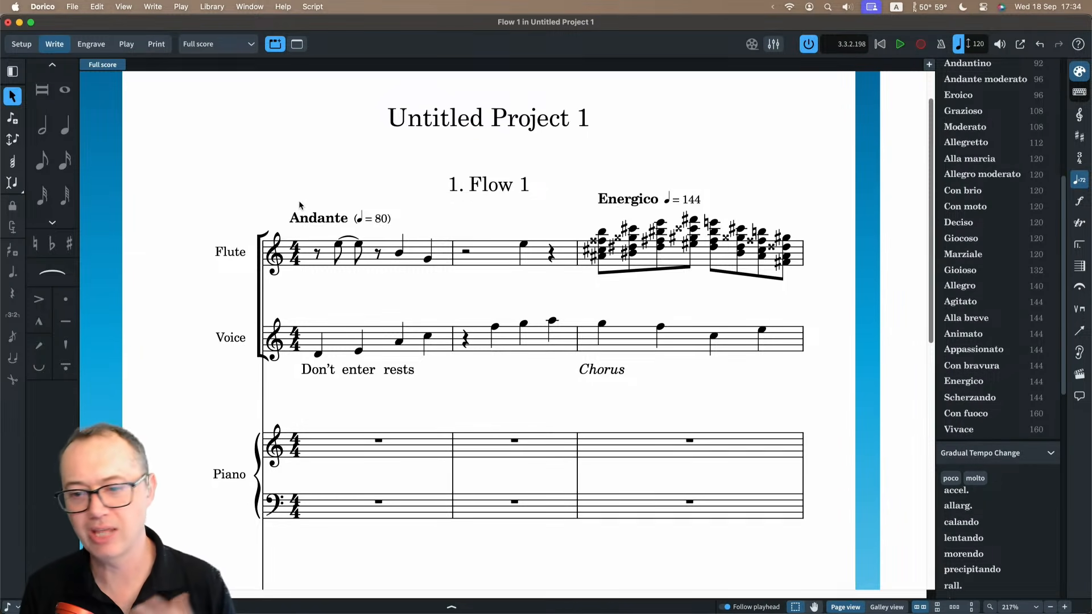
click(576, 343)
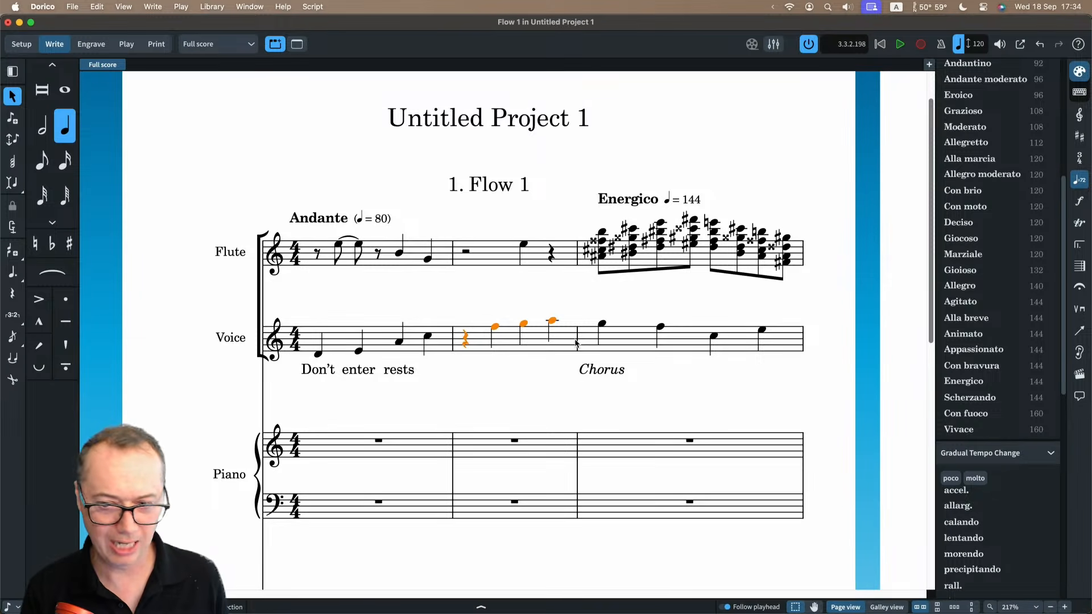
click(577, 343)
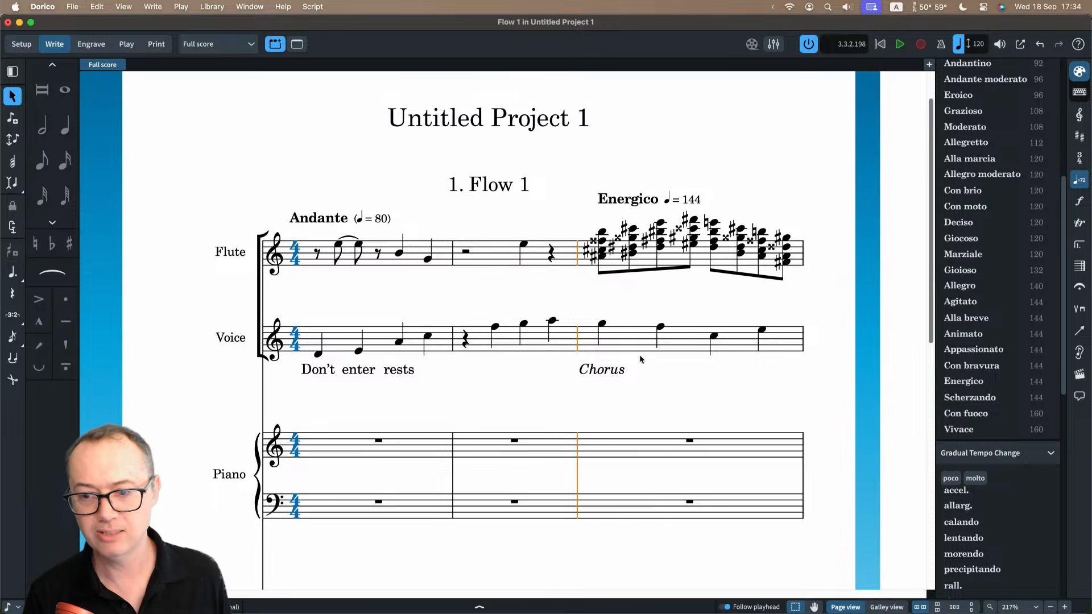
key(shift+t)
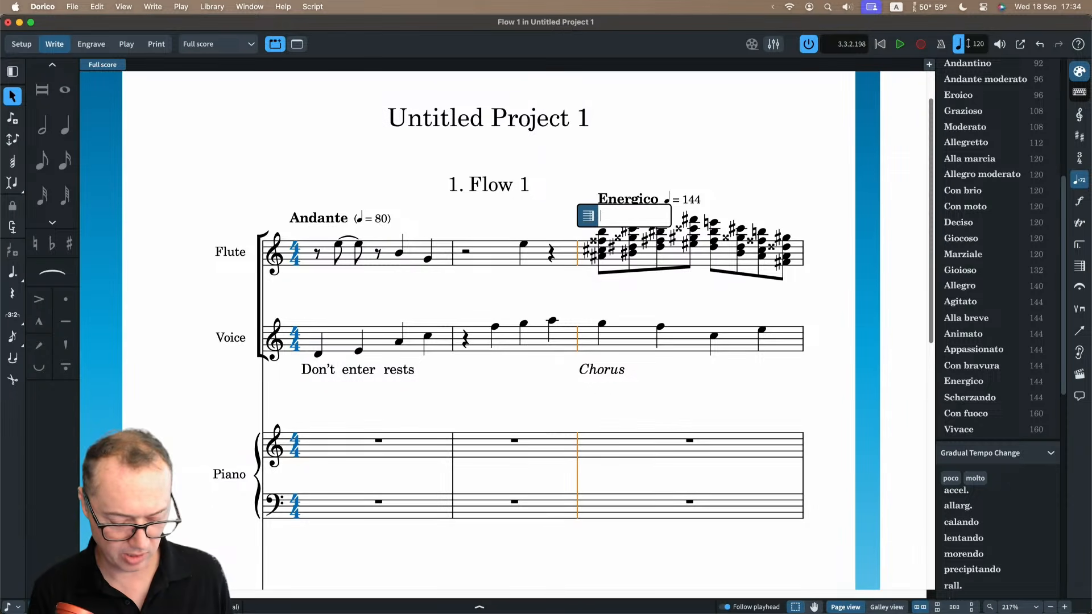
key(Return)
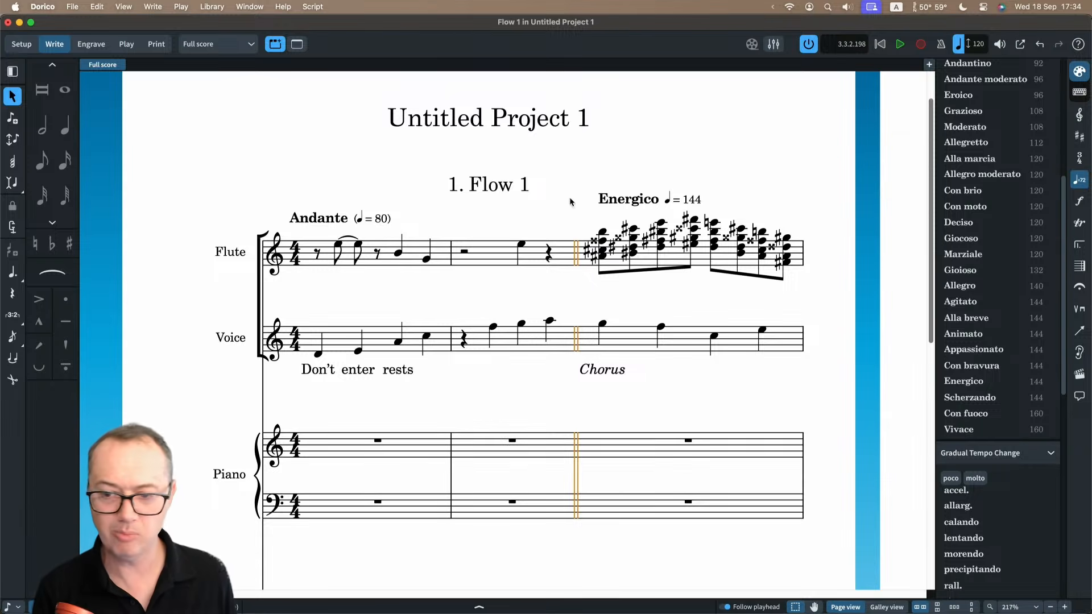
Try to change the double barline before bar 3 to an end repeat by entering ":|".
key(shift+b)
text(:|)
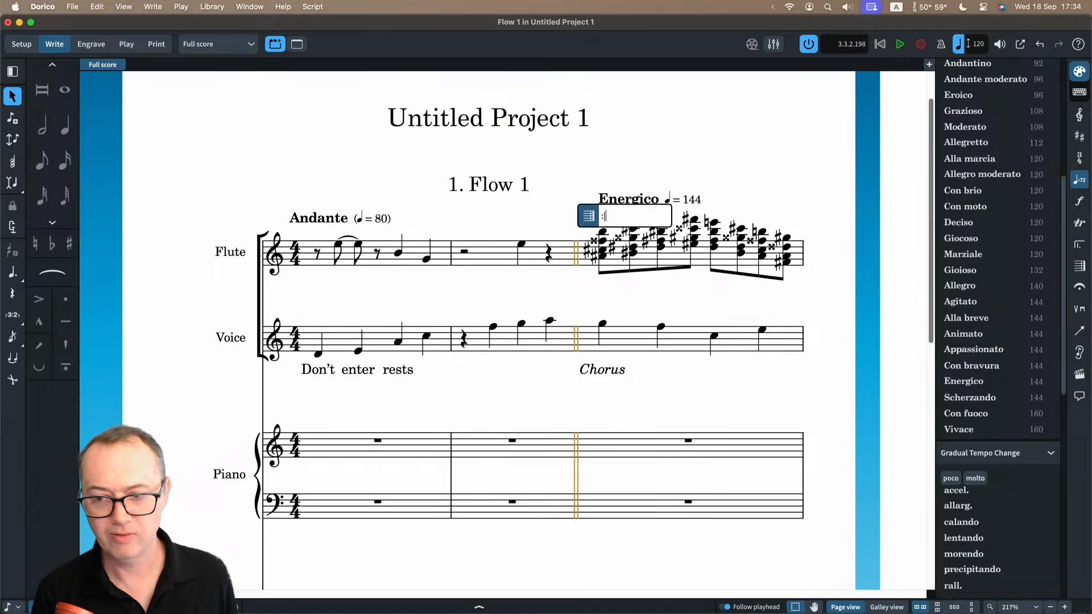
key(Return)
scroll(490, 240, down, 5)
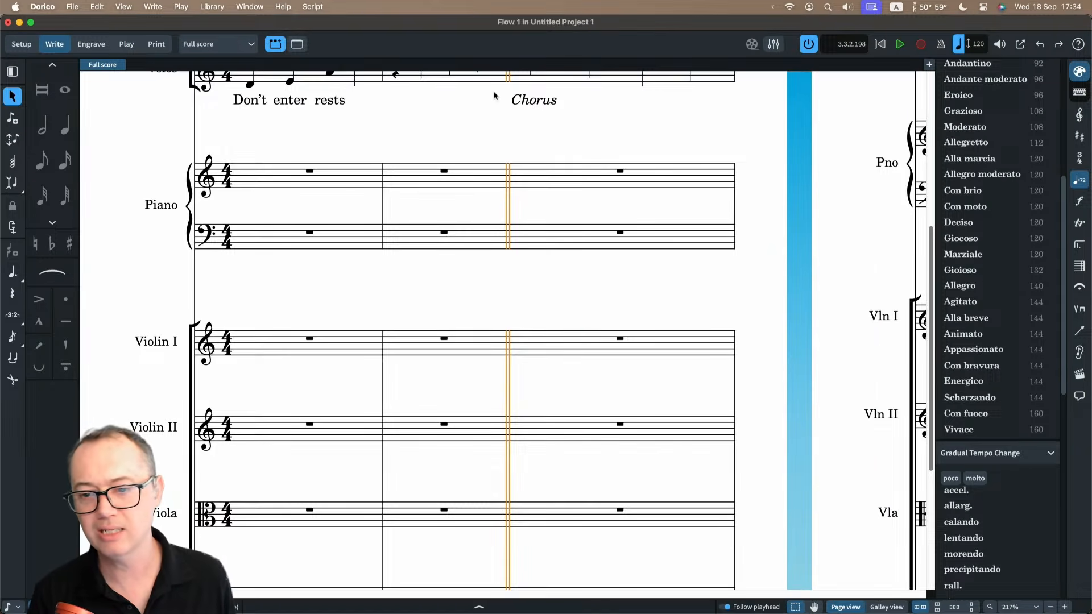
Select bar 2 of the Flute staff and add first and second repeat endings starting there.
scroll(490, 240, up, 5)
click(491, 281)
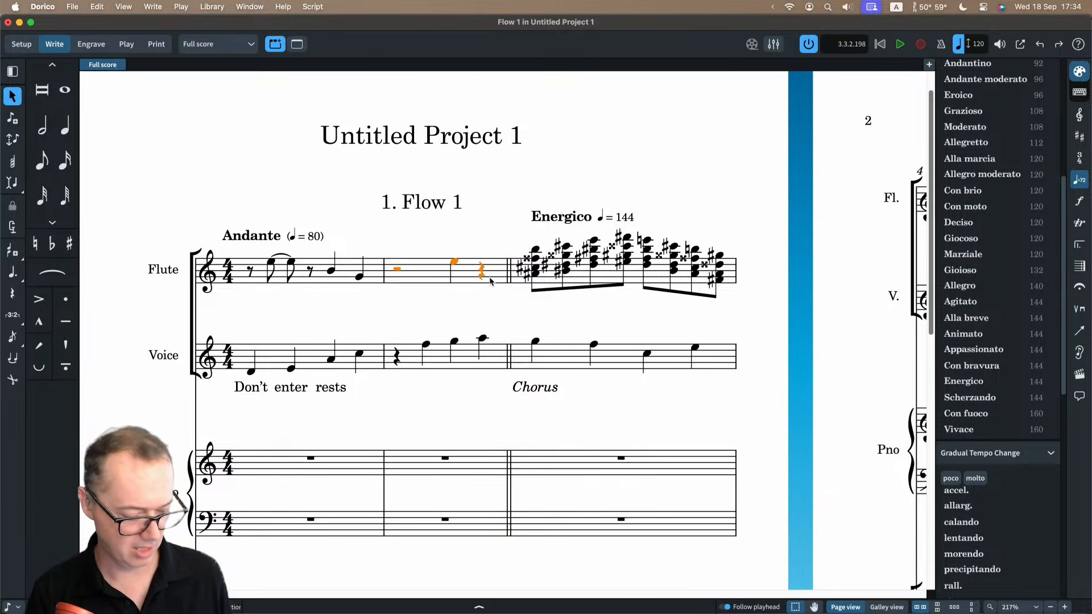
key(shift+t)
text(1,2)
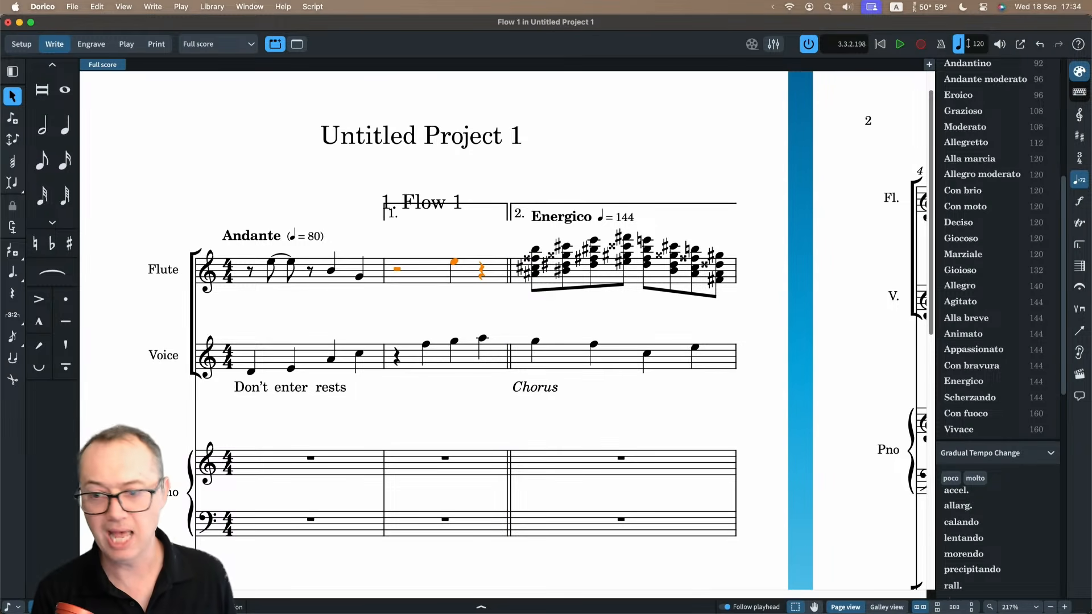
key(Return)
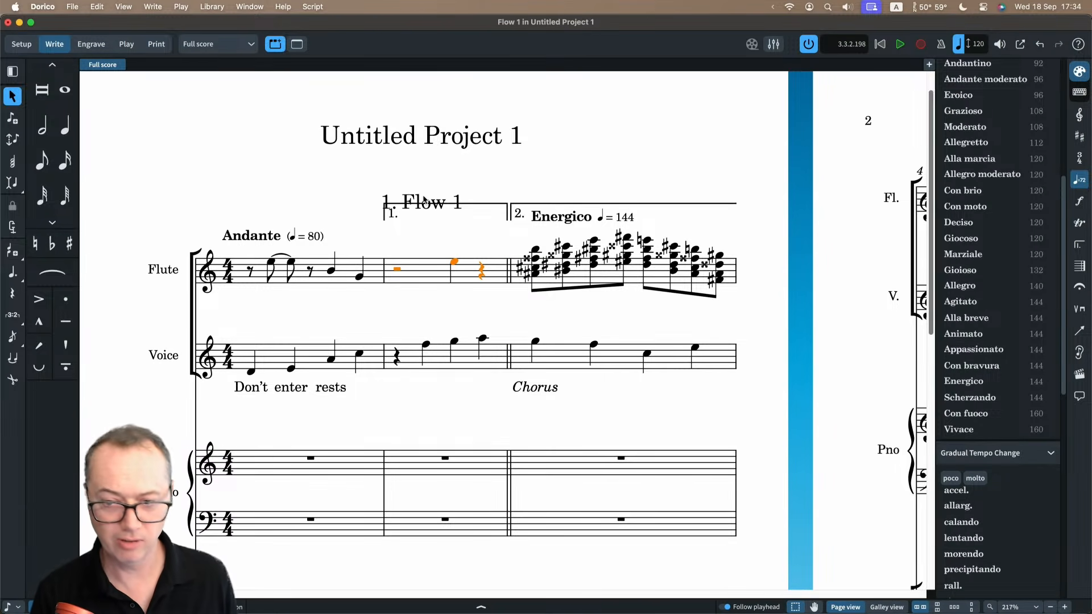
Set flow headings to Never for the Full score in Layout Options, apply the change and close the dialog.
key(super+shift+l)
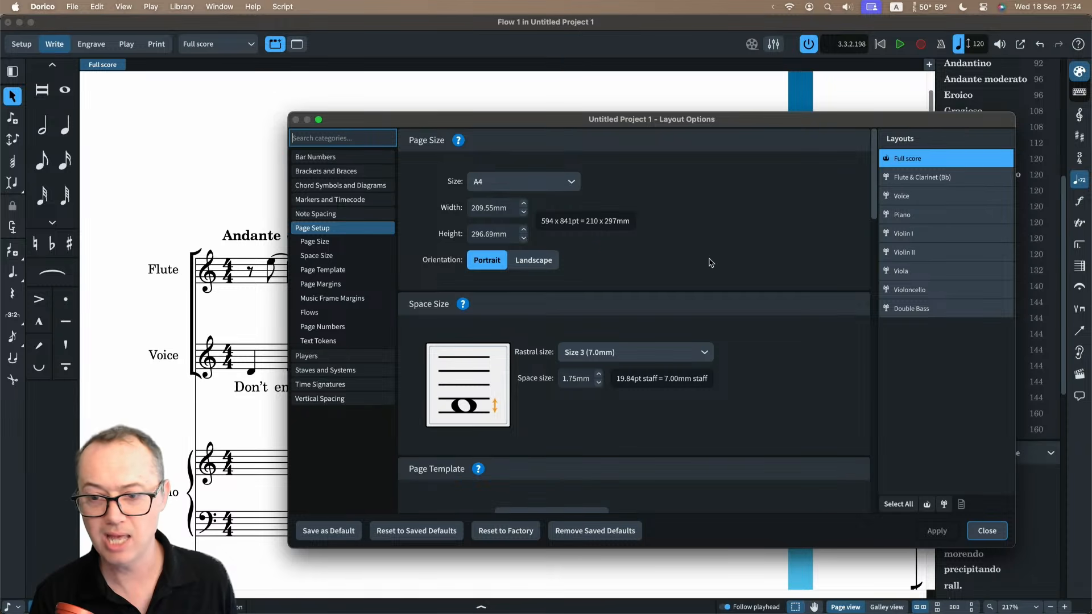
click(310, 312)
click(579, 315)
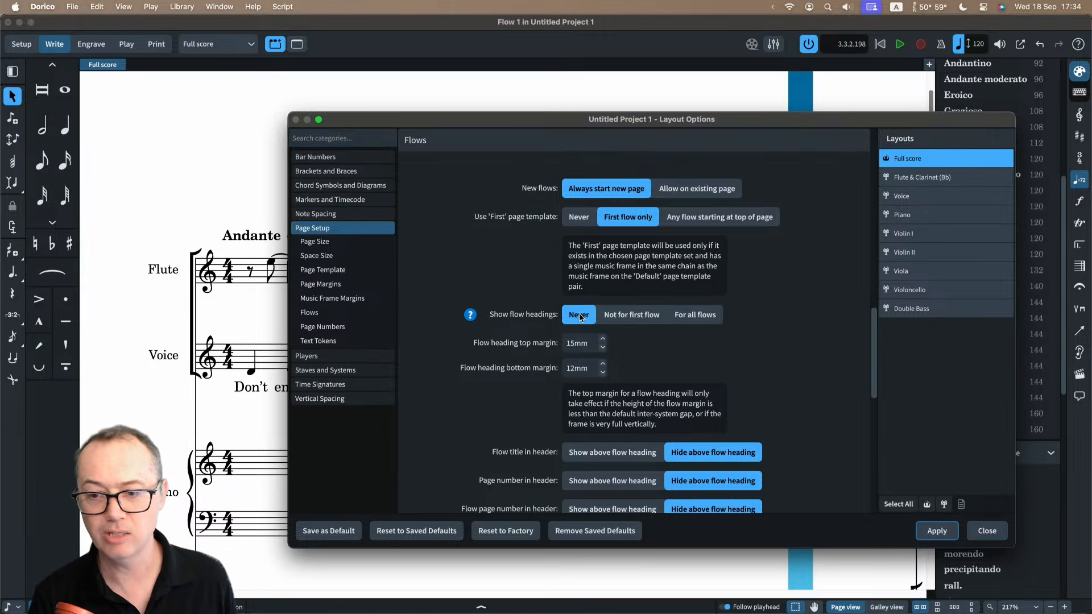
click(939, 532)
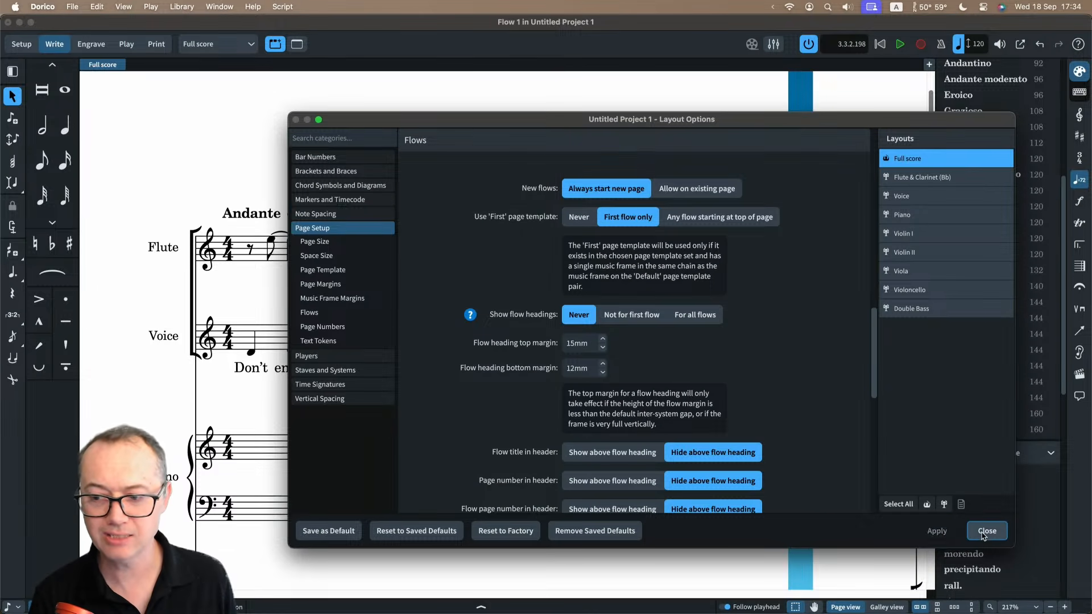
click(983, 535)
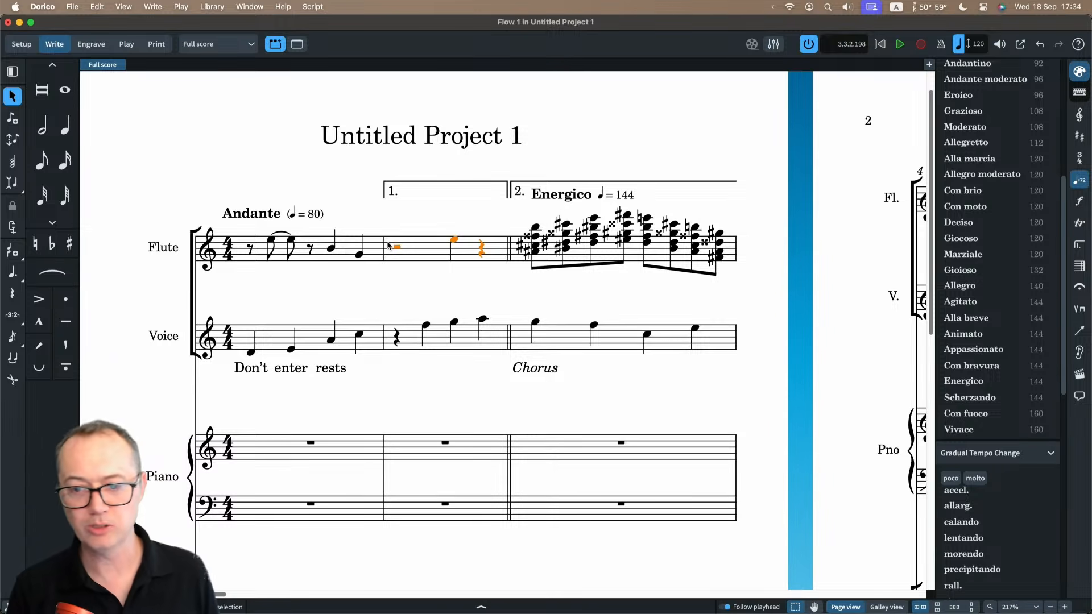